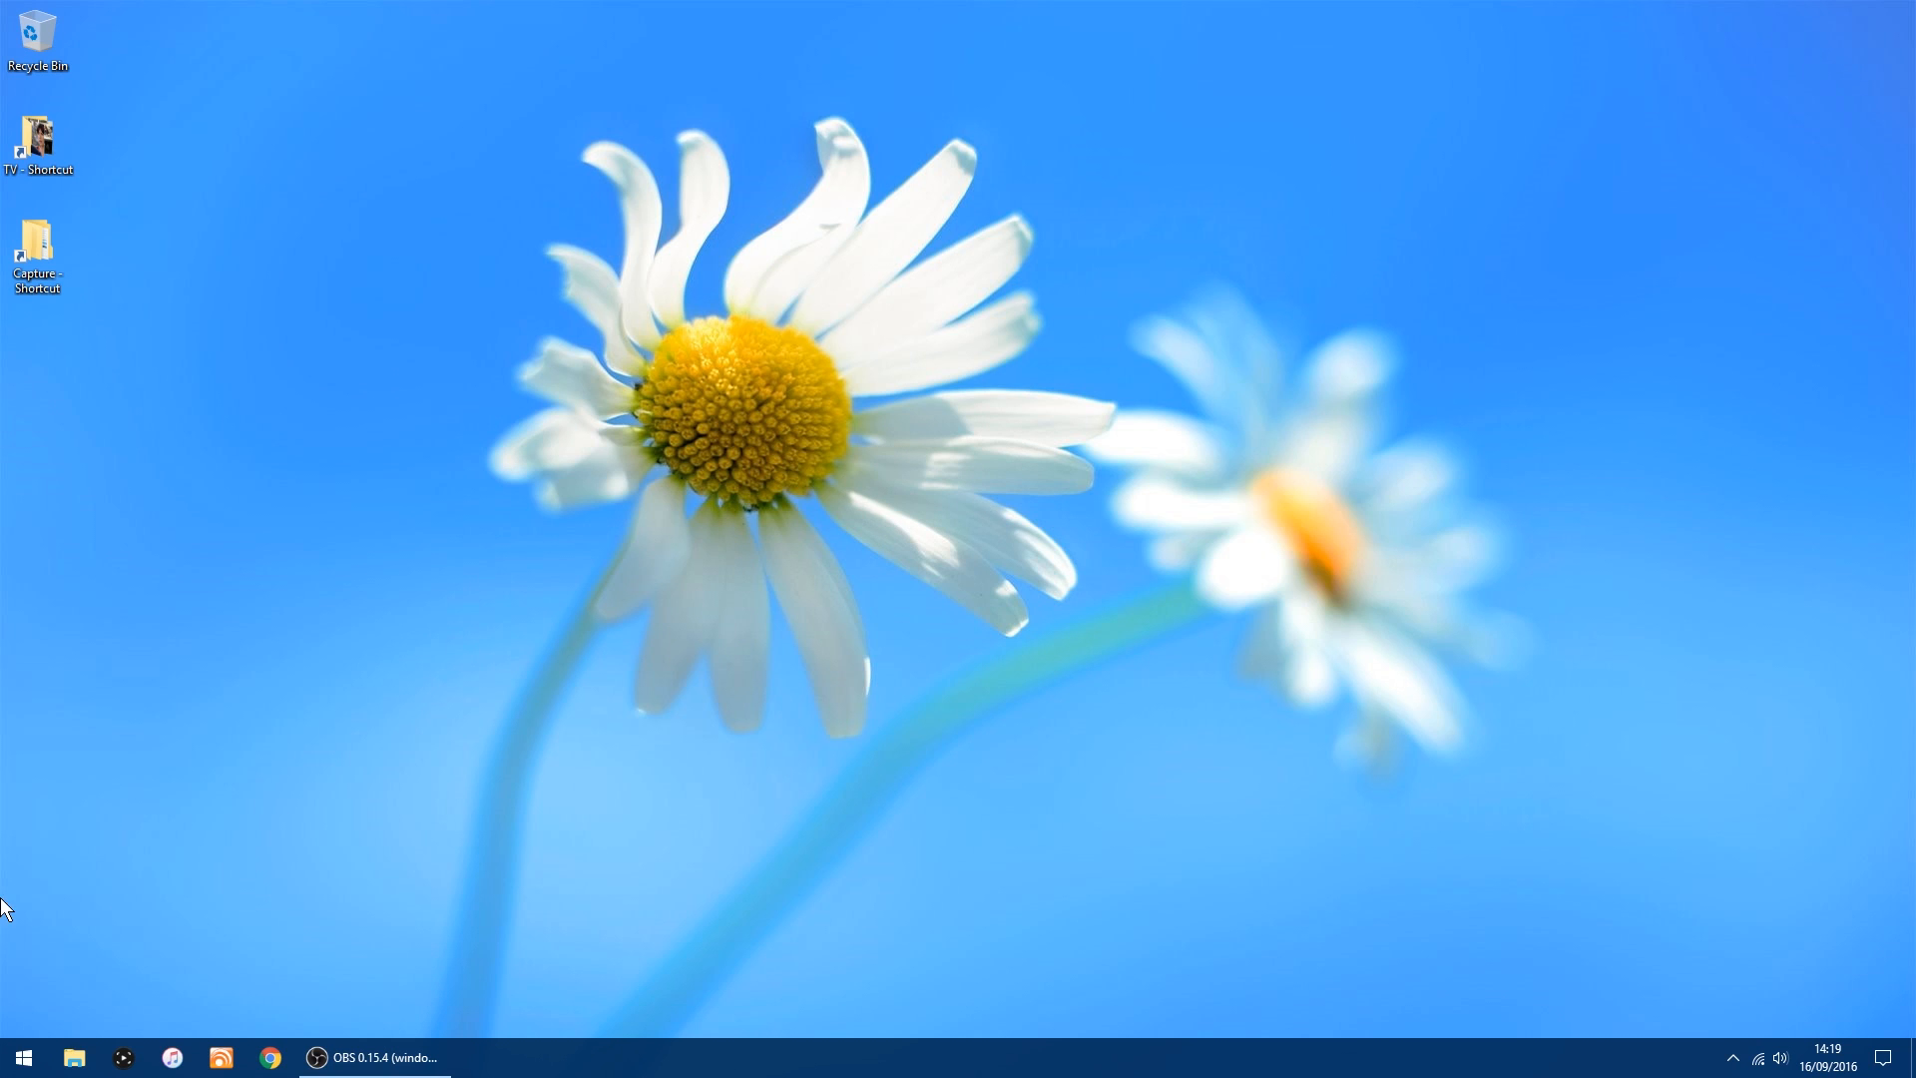
Open Photoshop and create a new 1990 × 330 pixel document with transparent background contents.
click(24, 1058)
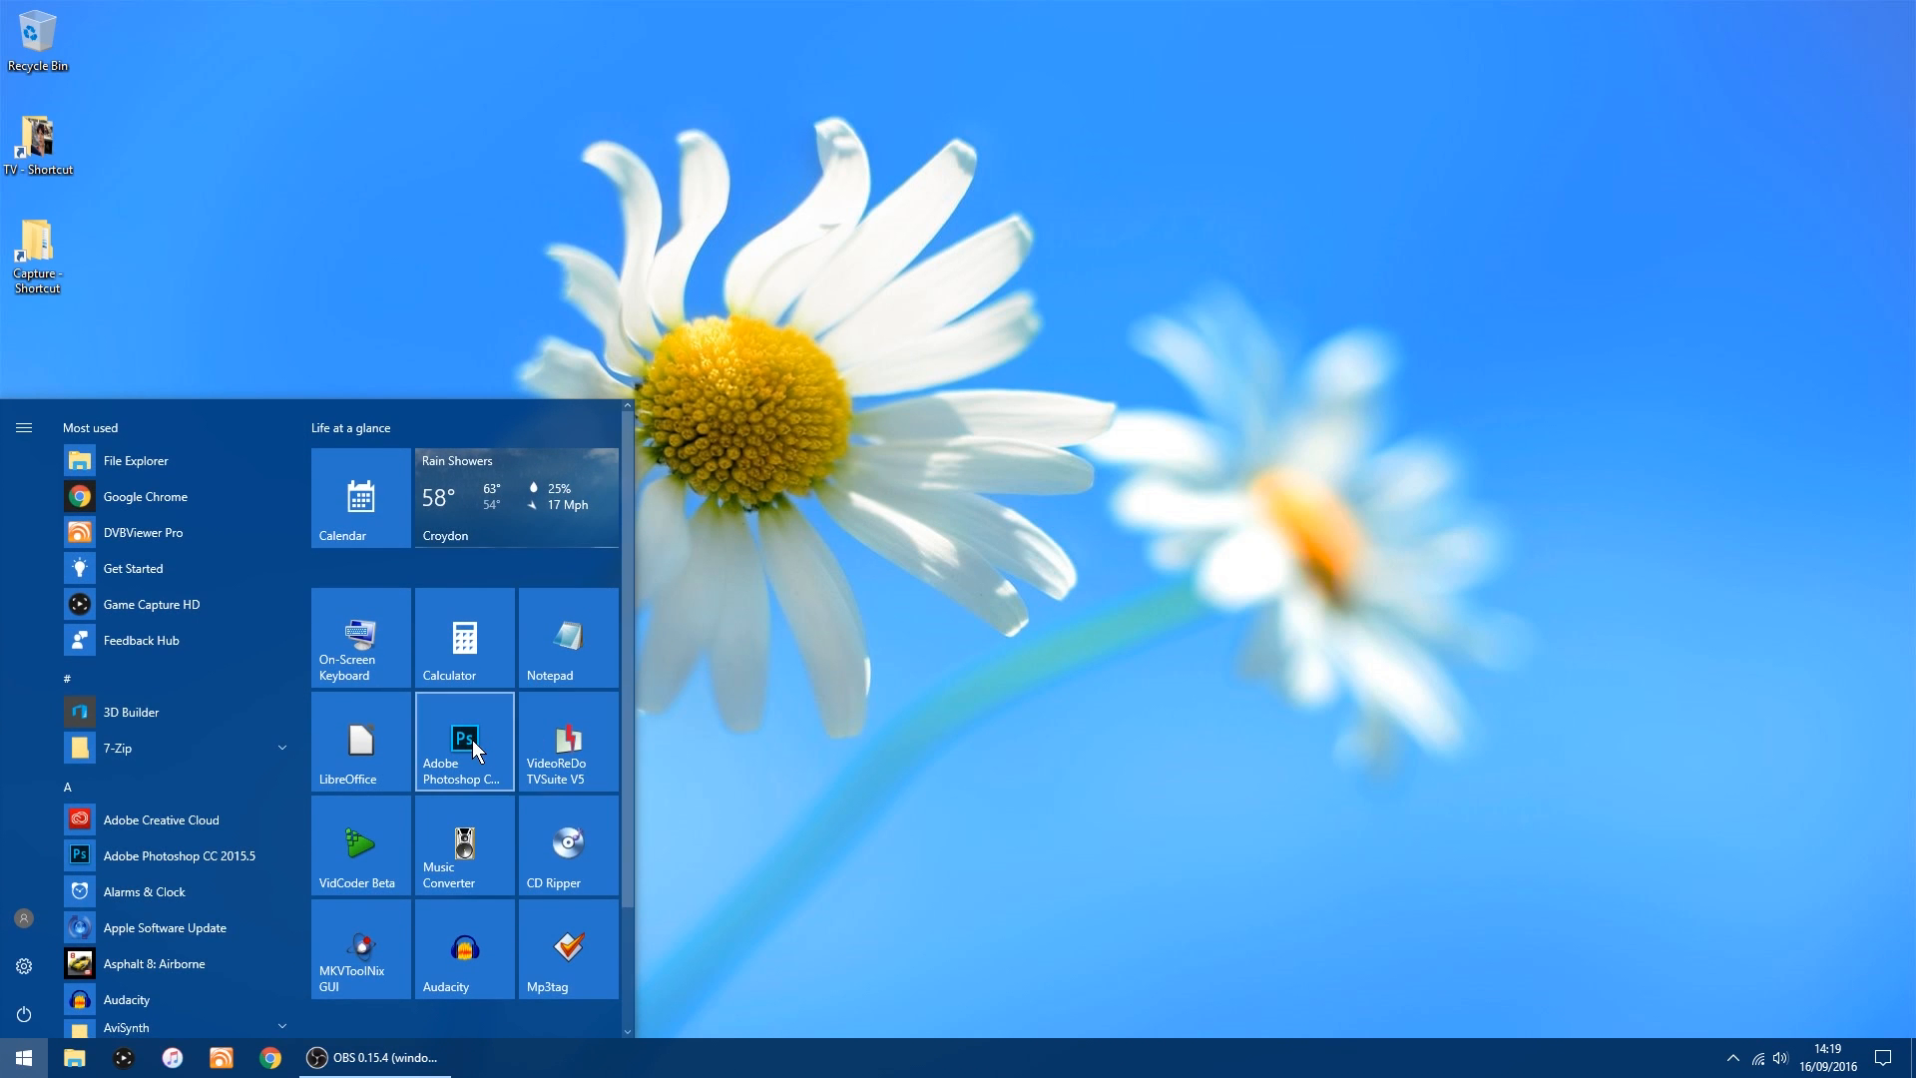
click(473, 741)
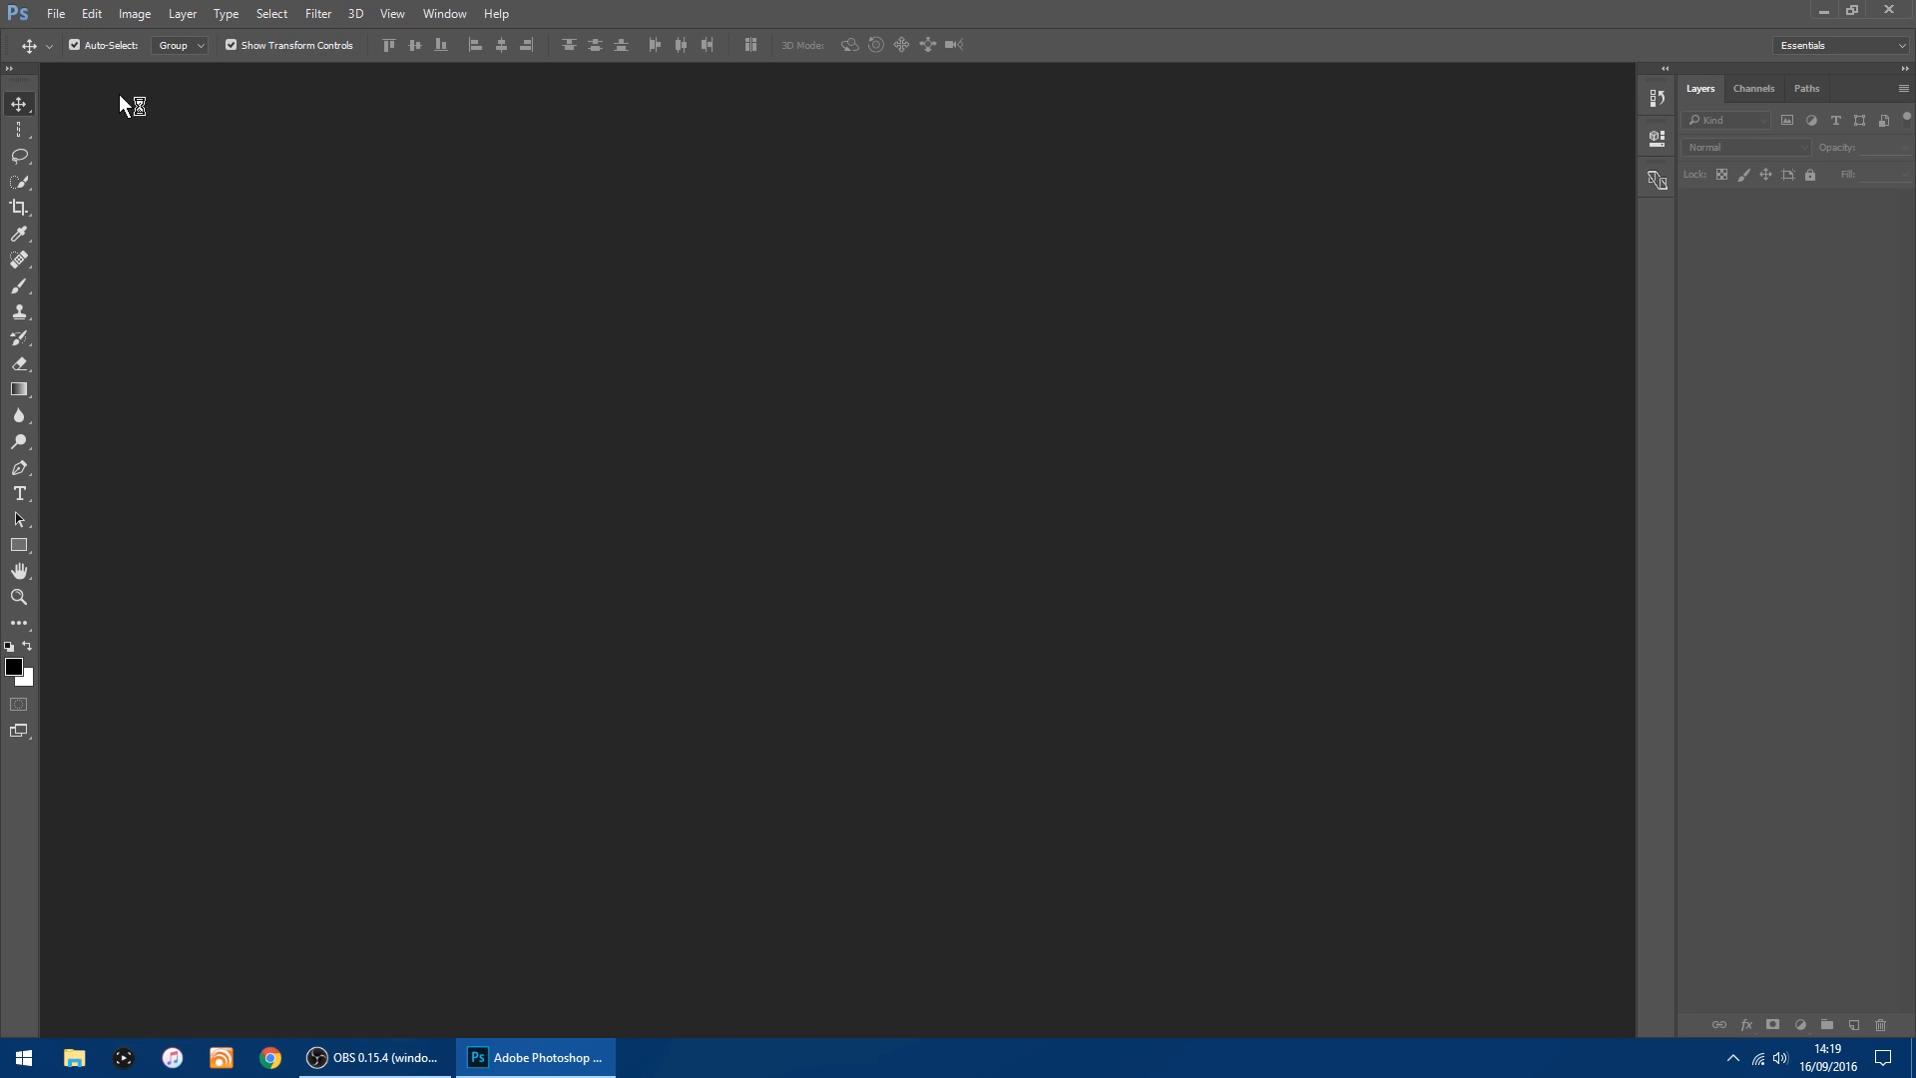
click(58, 14)
click(75, 36)
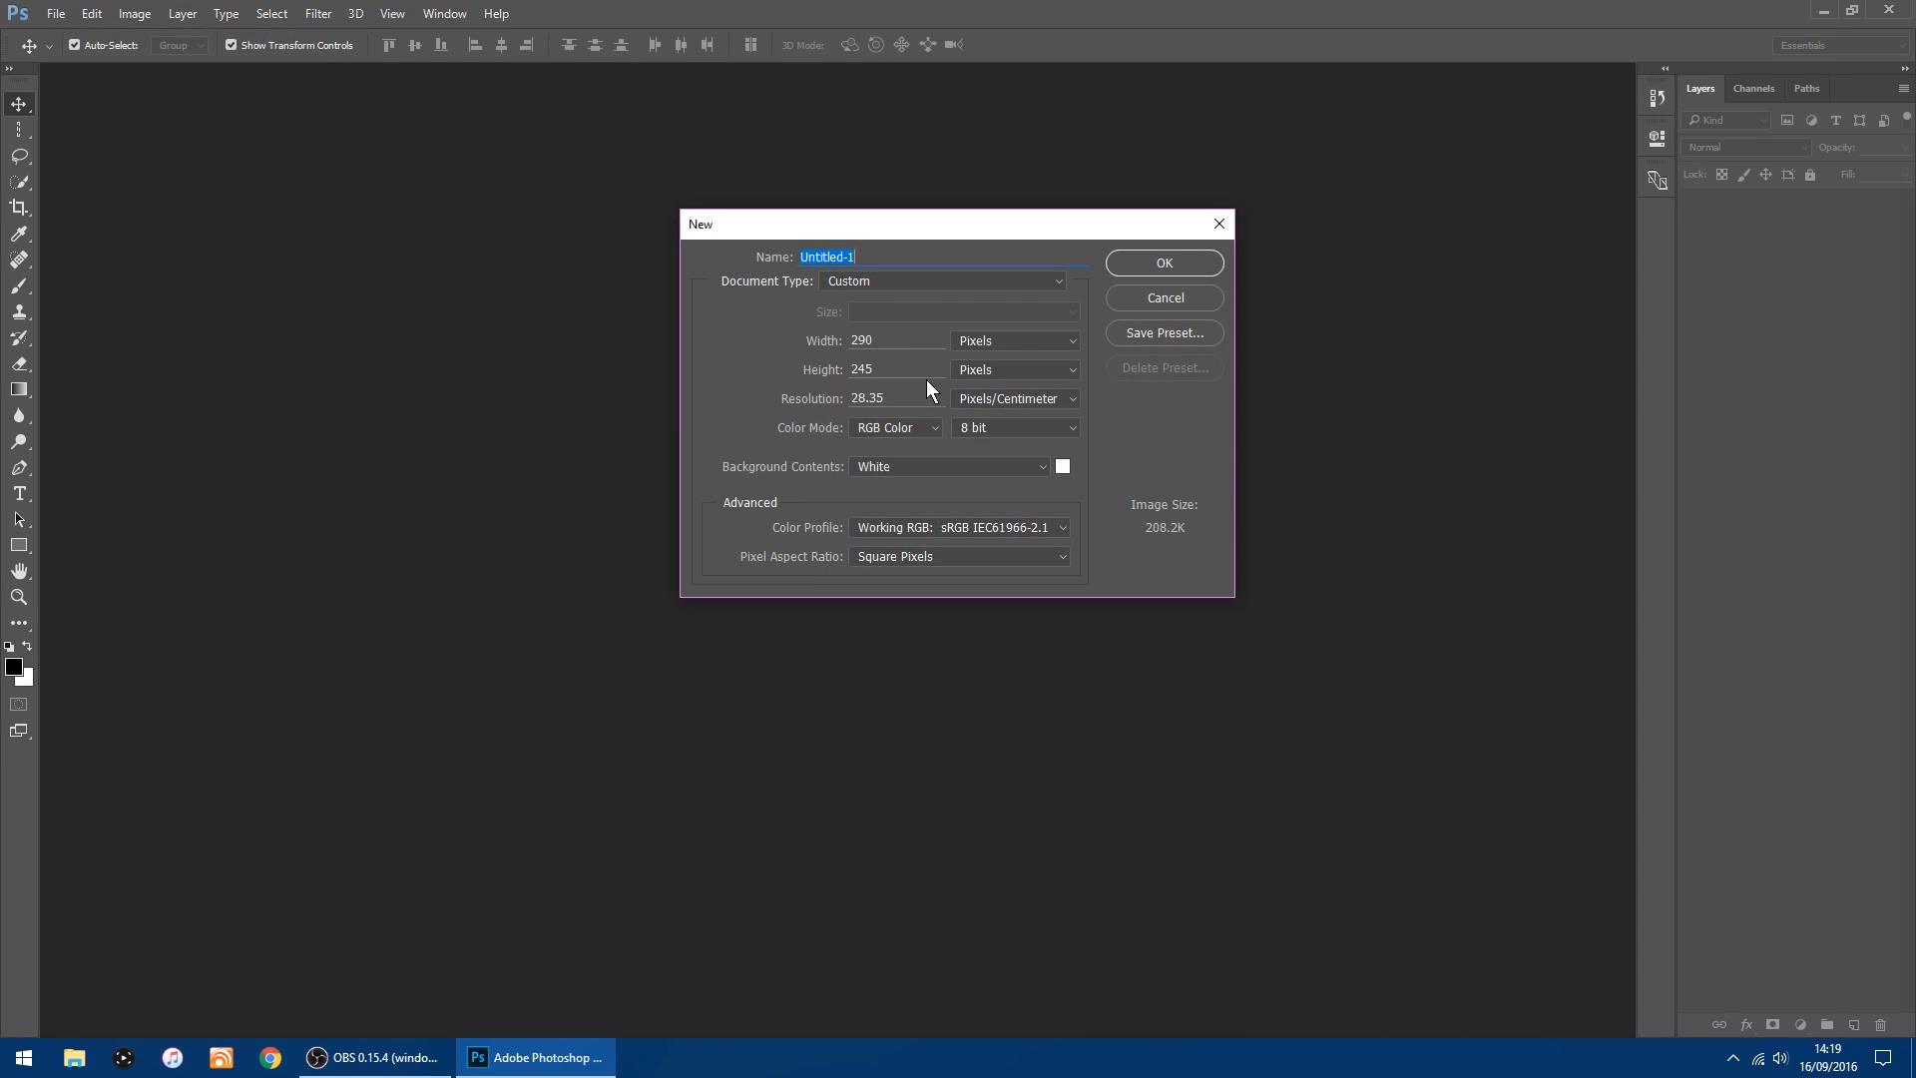
drag(882, 340, 796, 350)
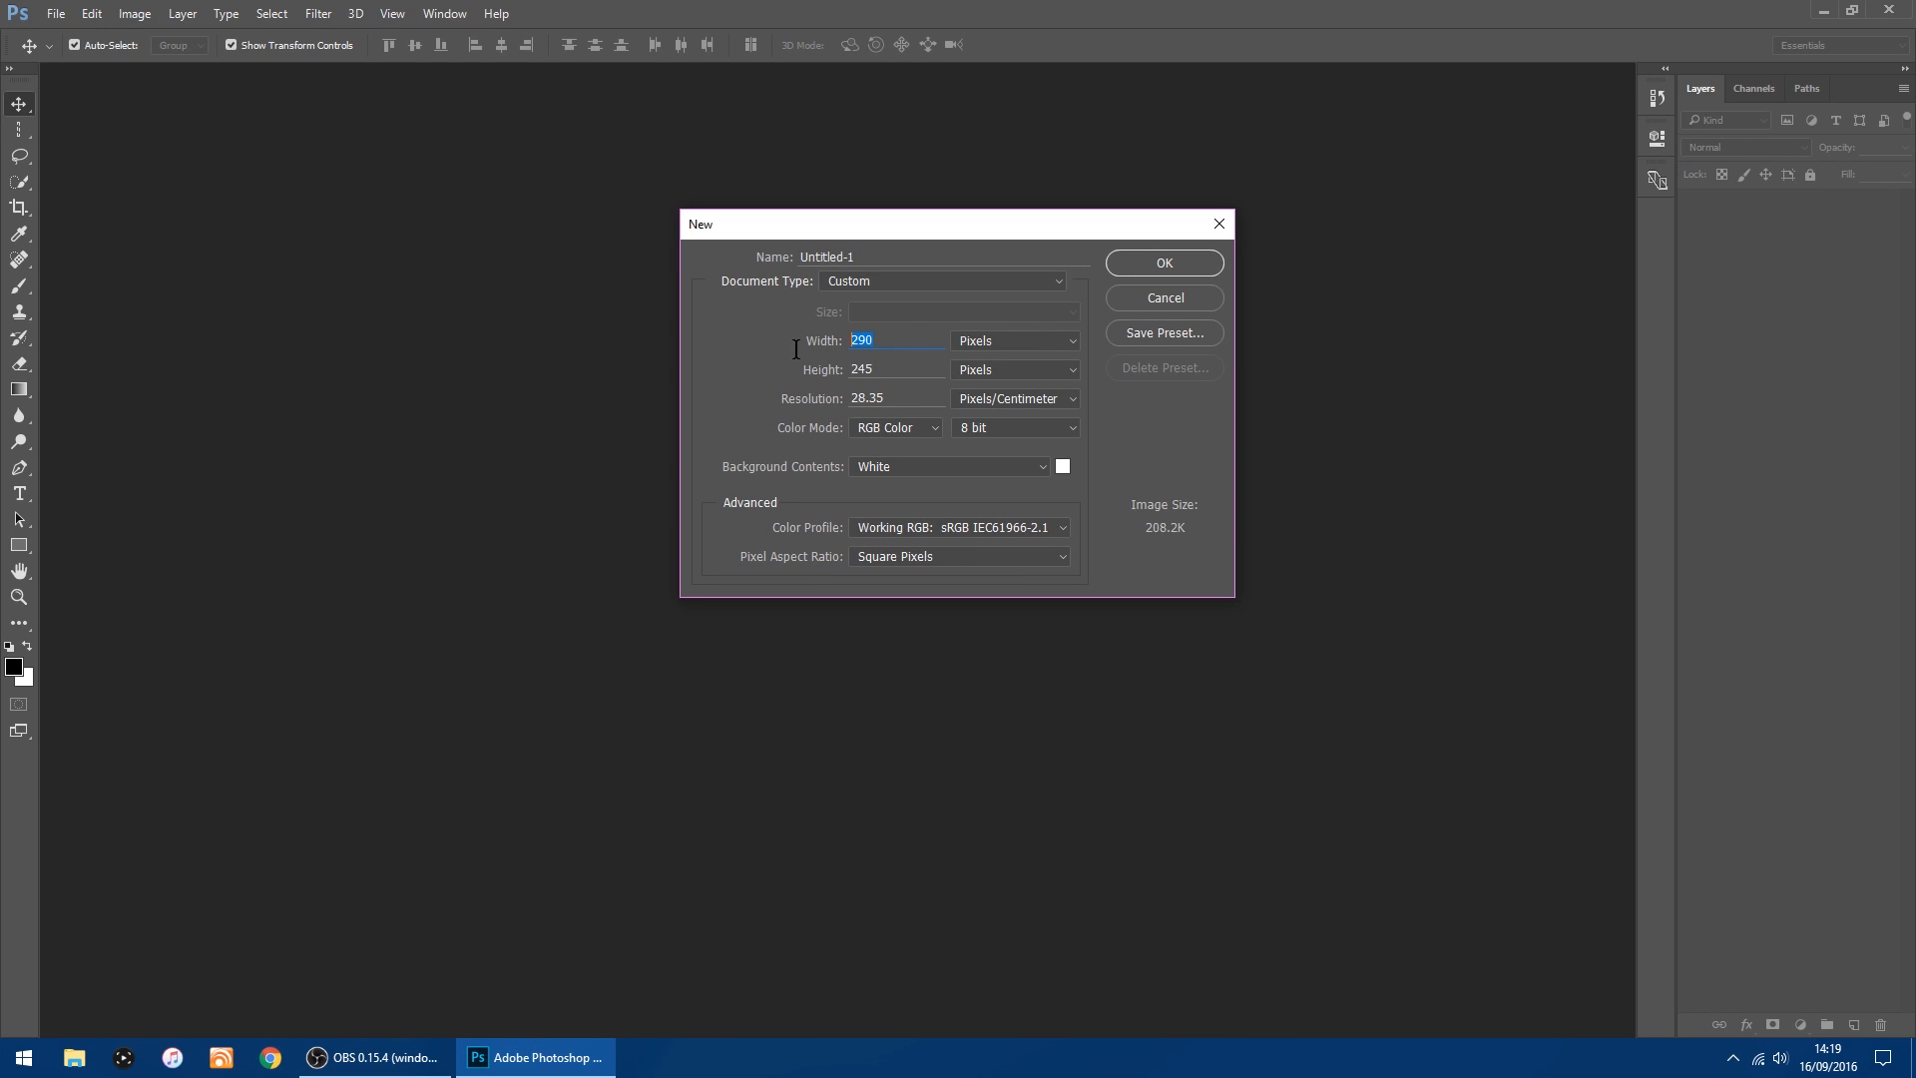
text(1990)
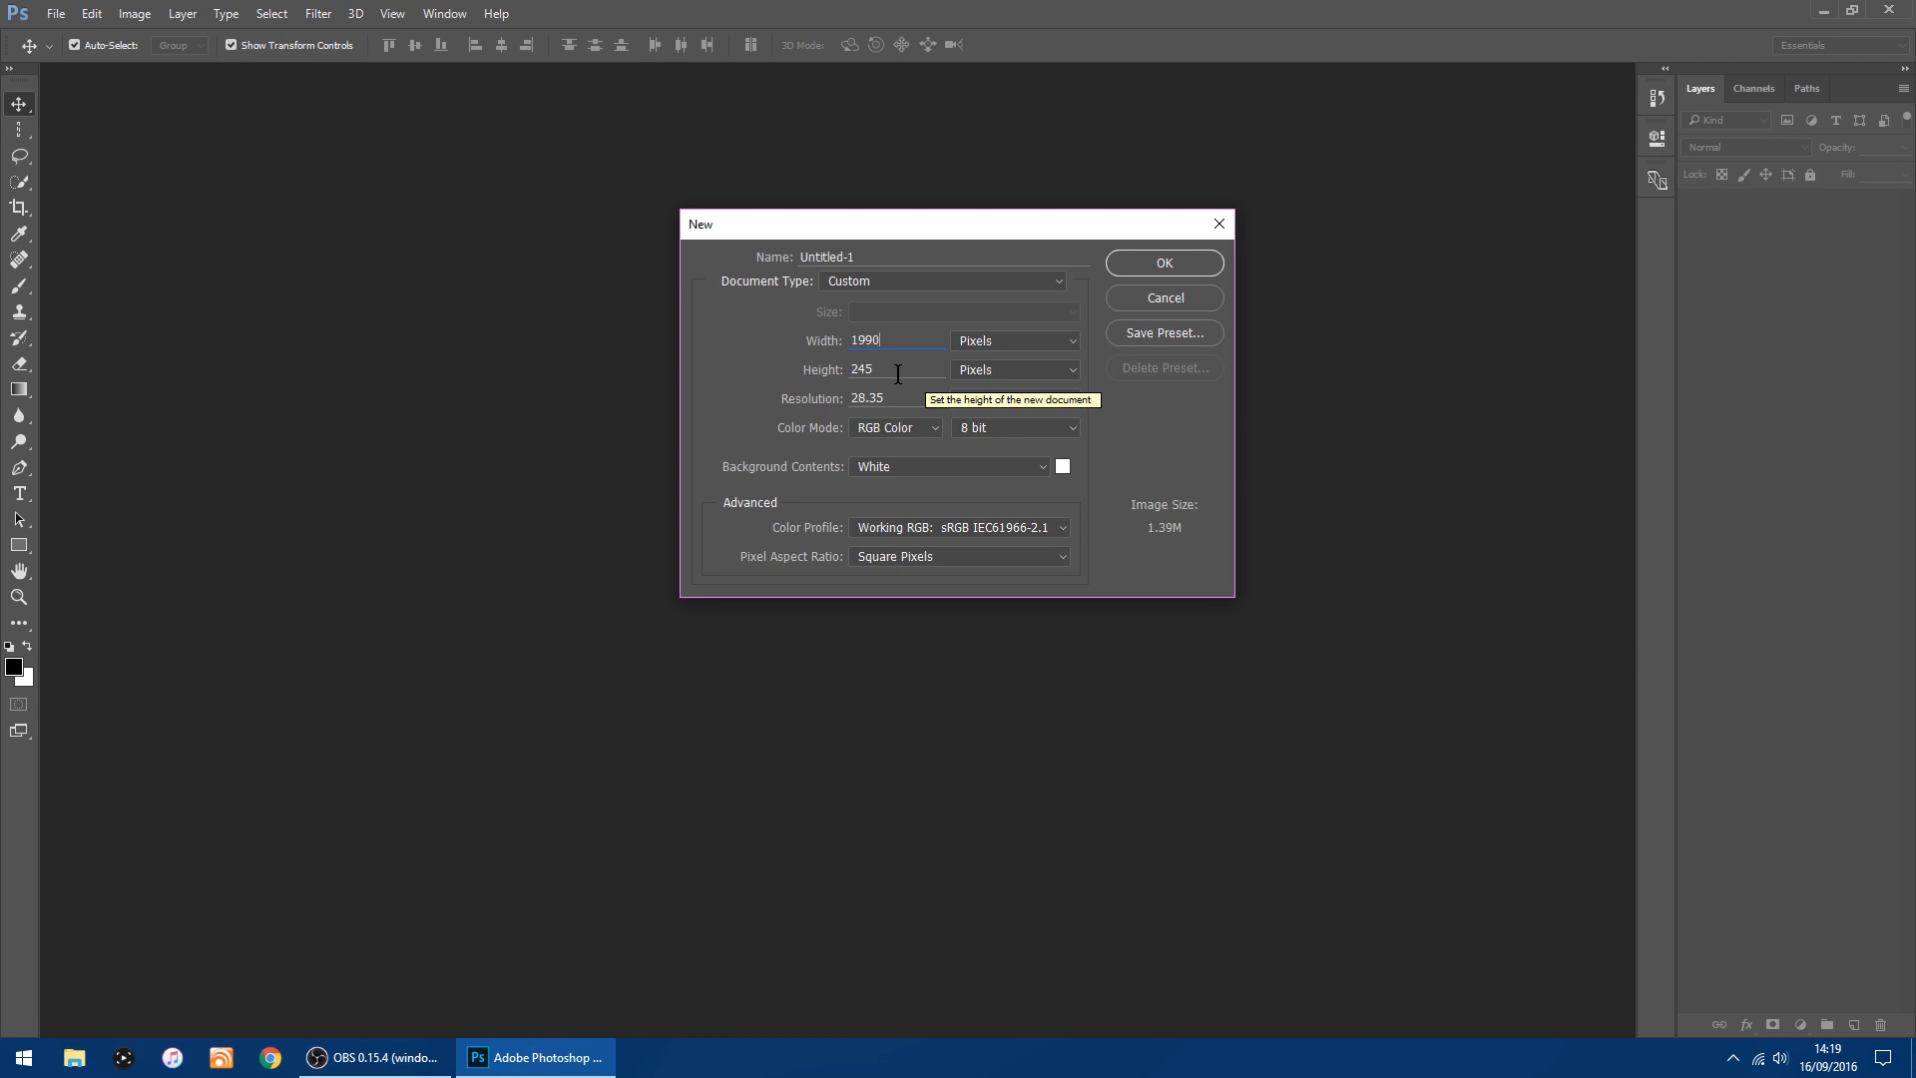
key(Tab)
text(330)
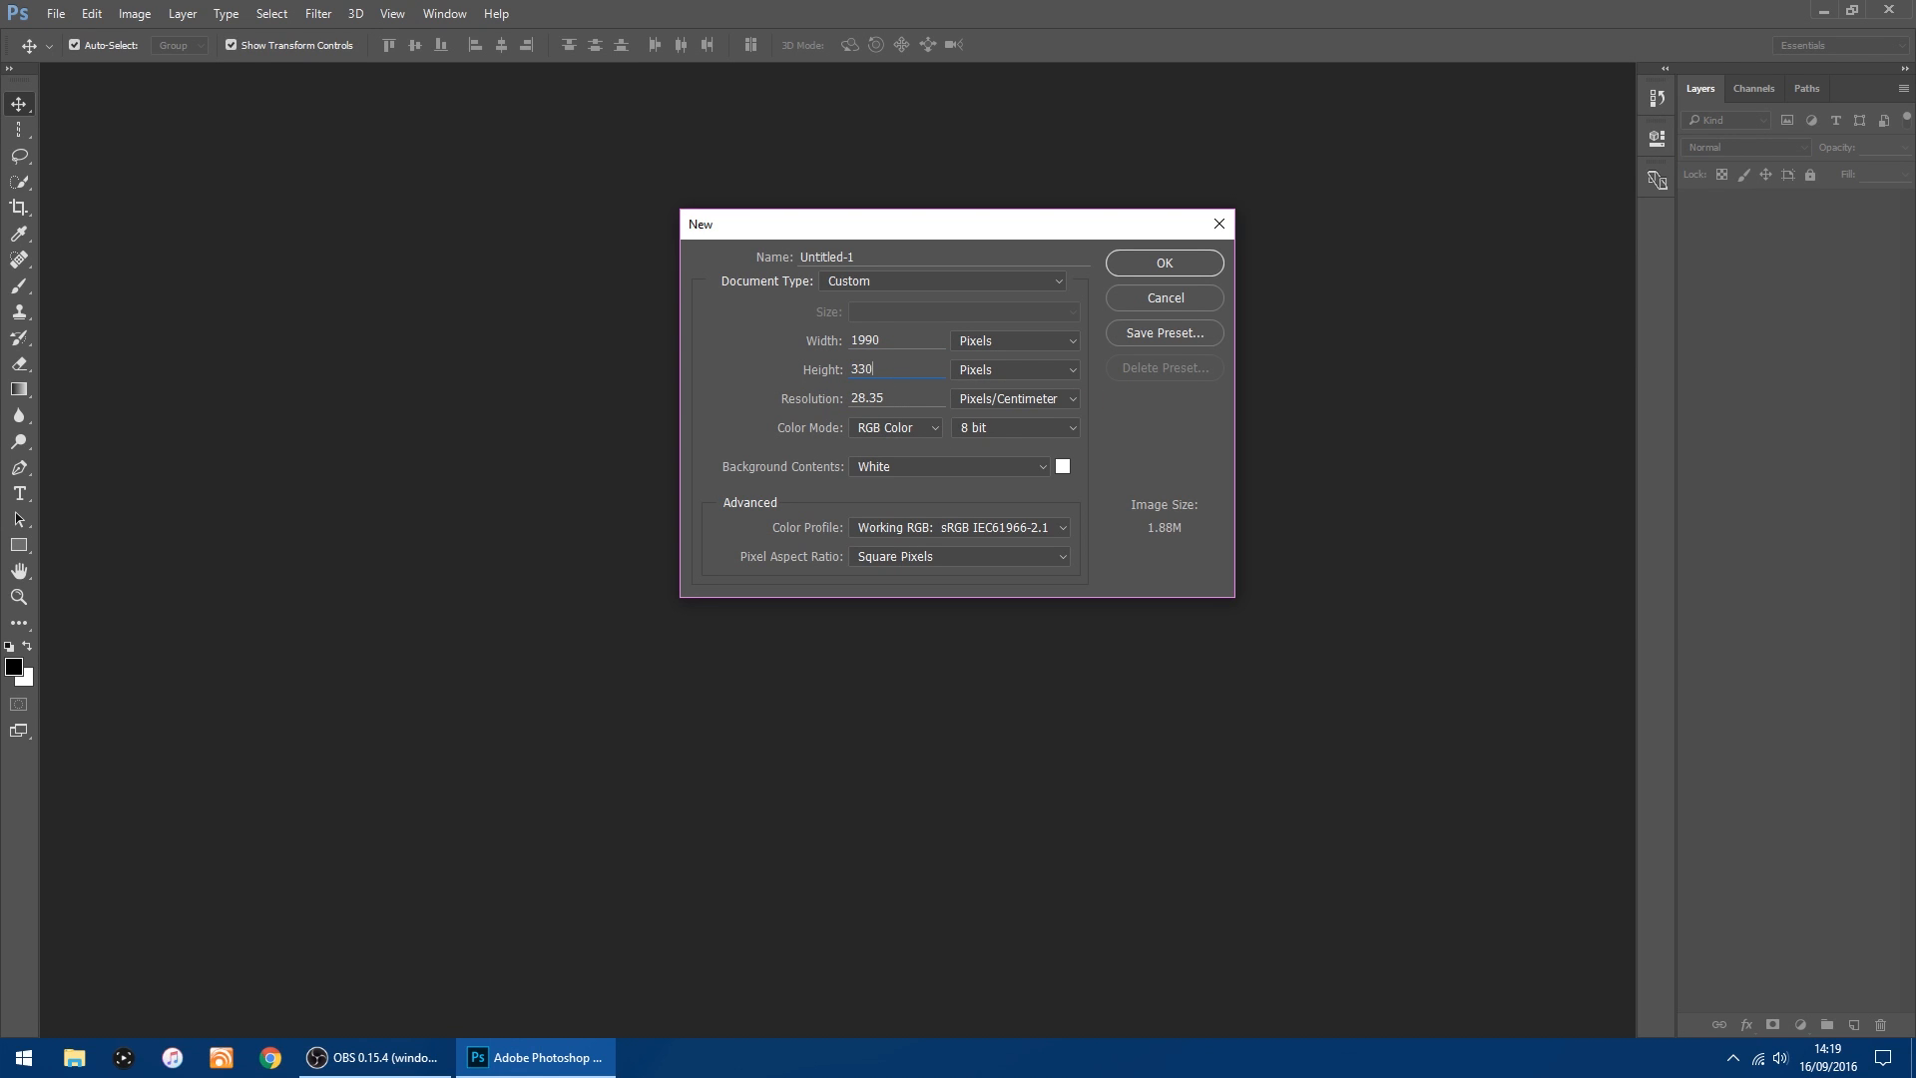
click(1038, 461)
click(978, 516)
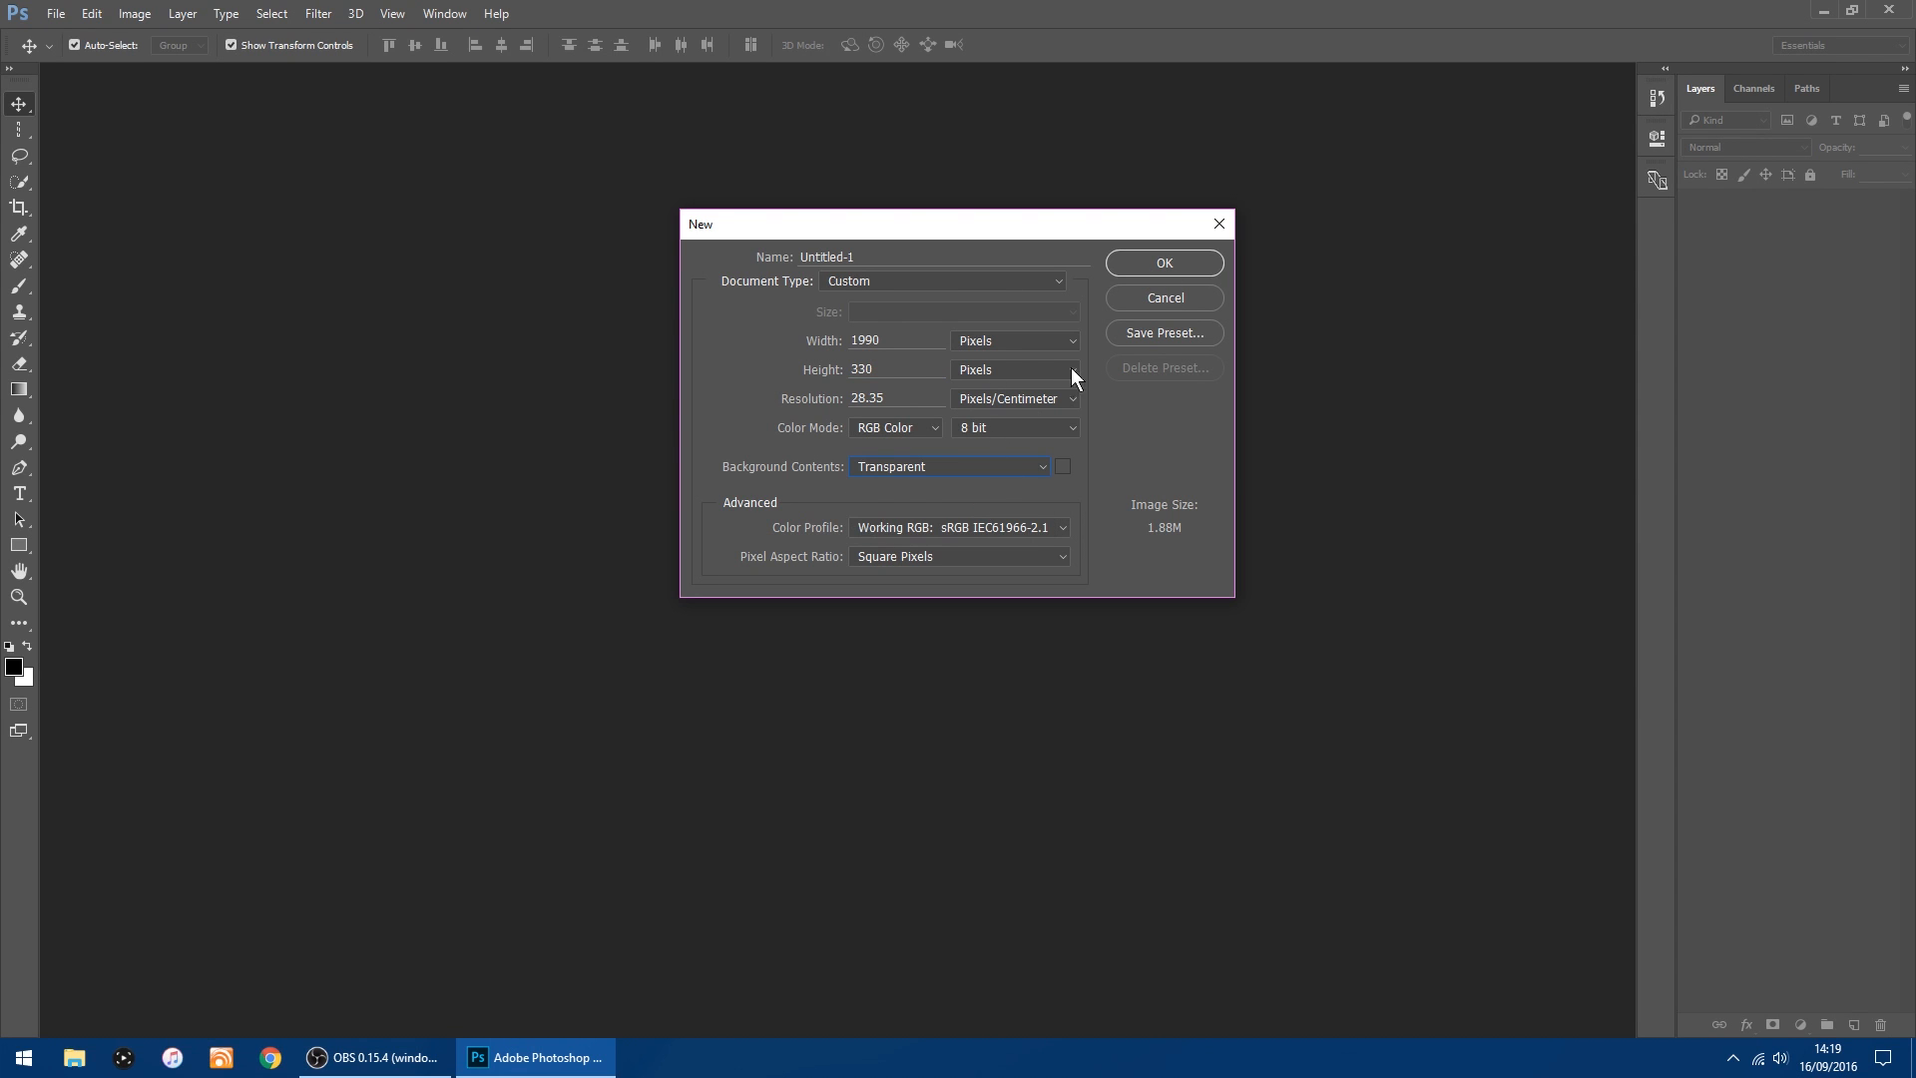
click(1150, 262)
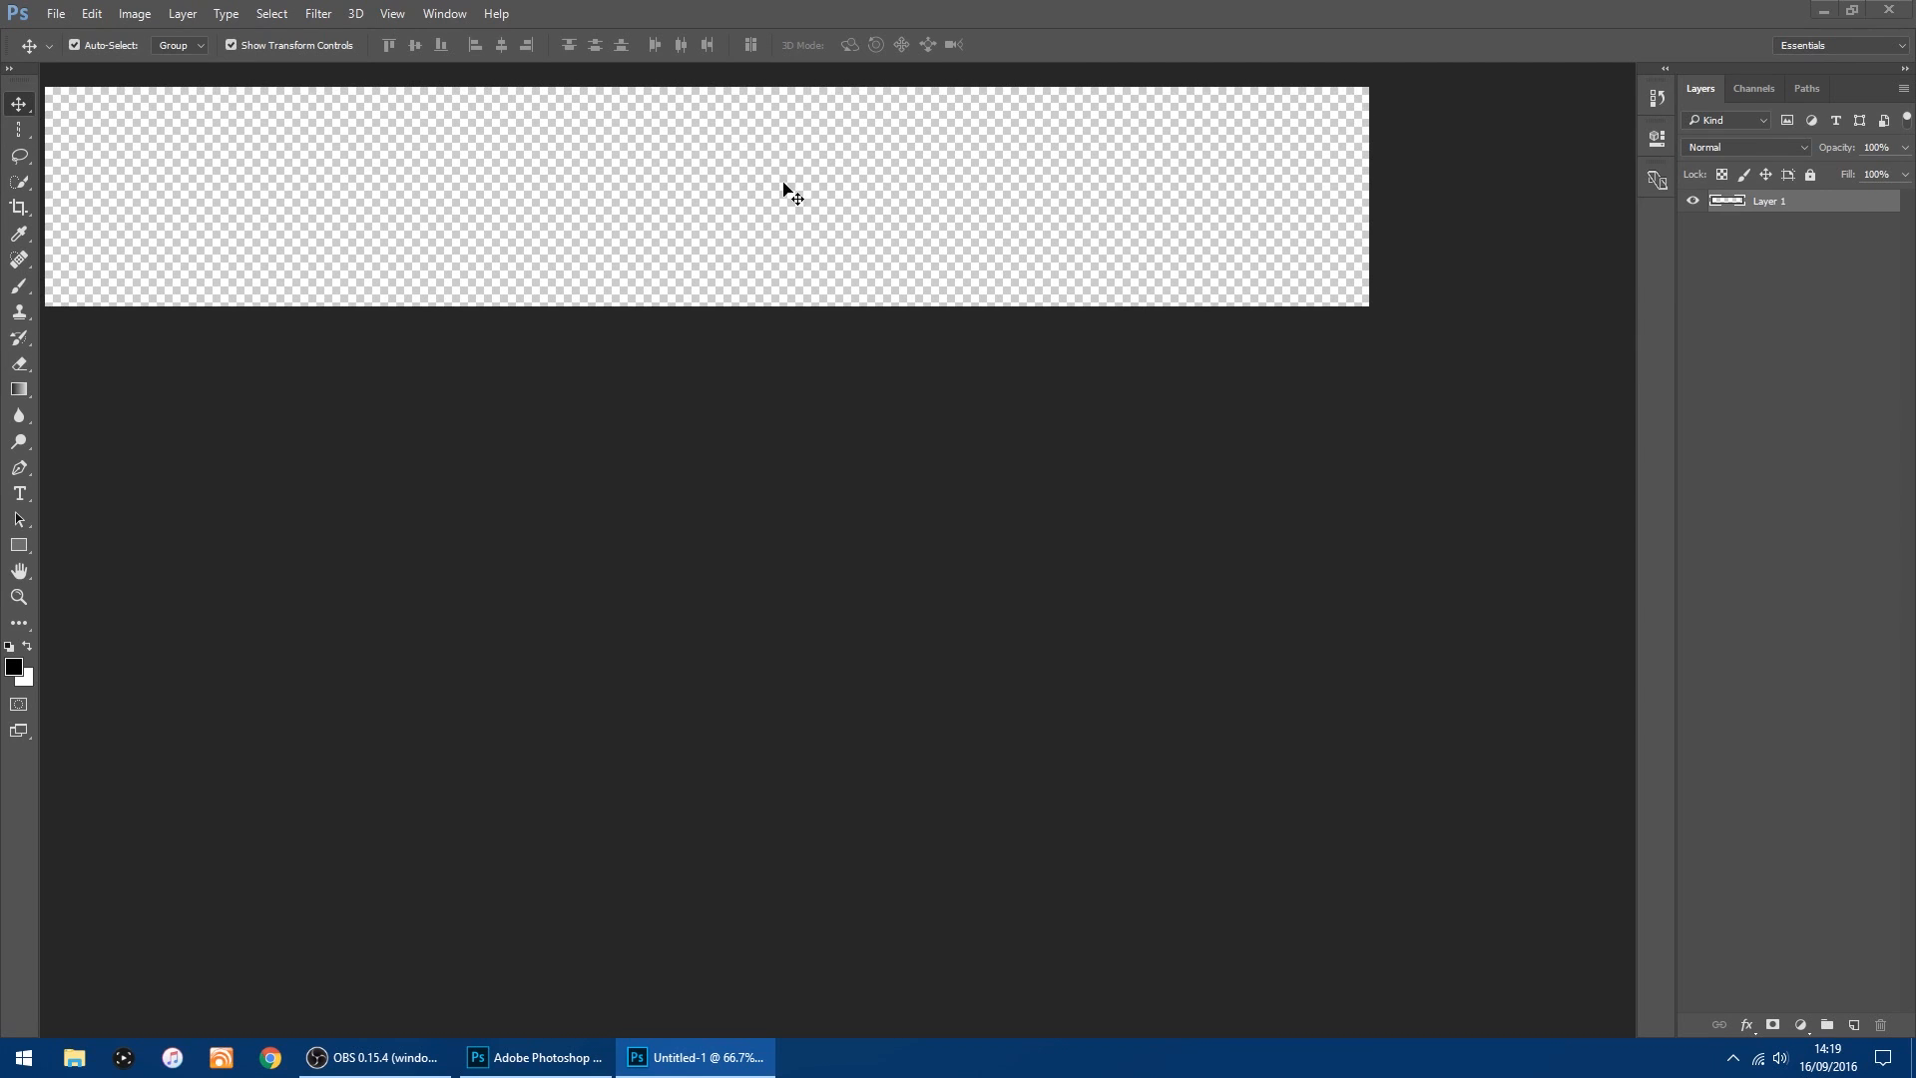
Reposition the blank banner document's window nearer the middle of the workspace.
click(1290, 75)
click(706, 1057)
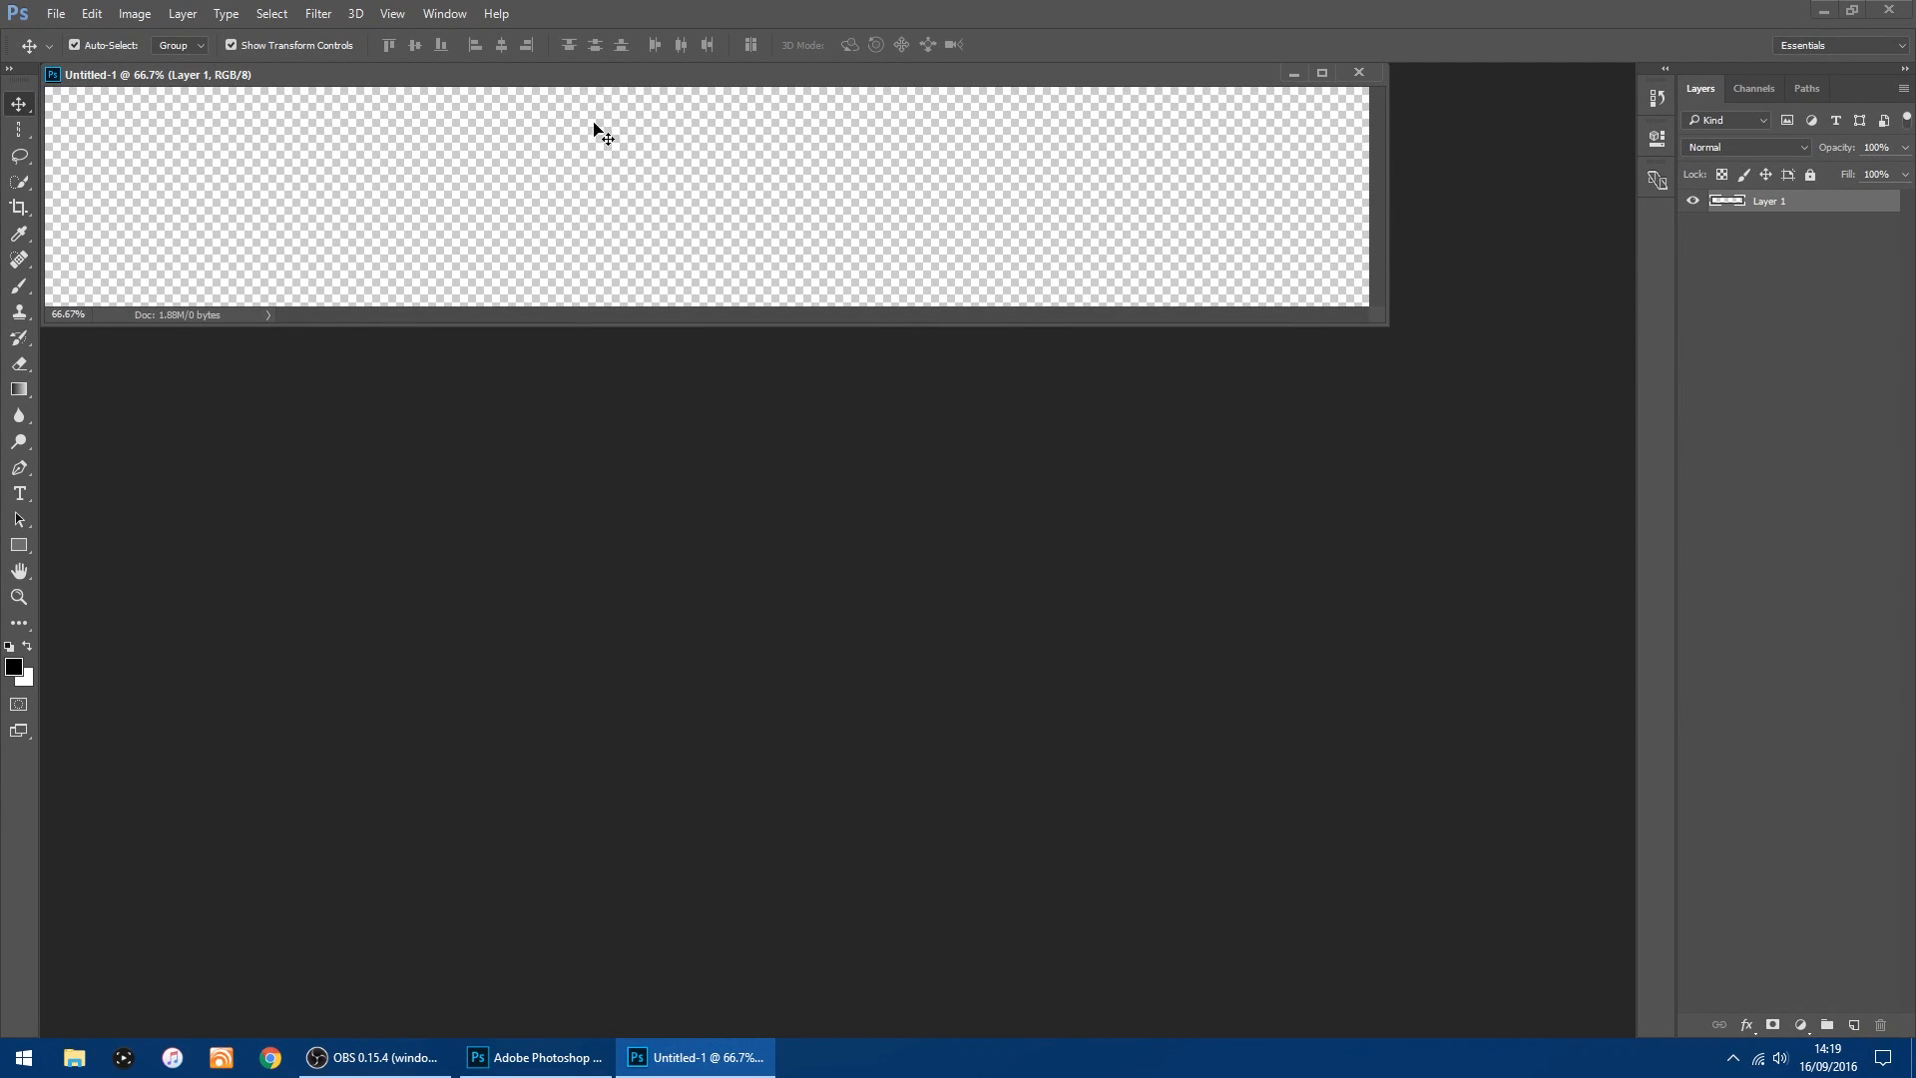
drag(599, 78, 712, 325)
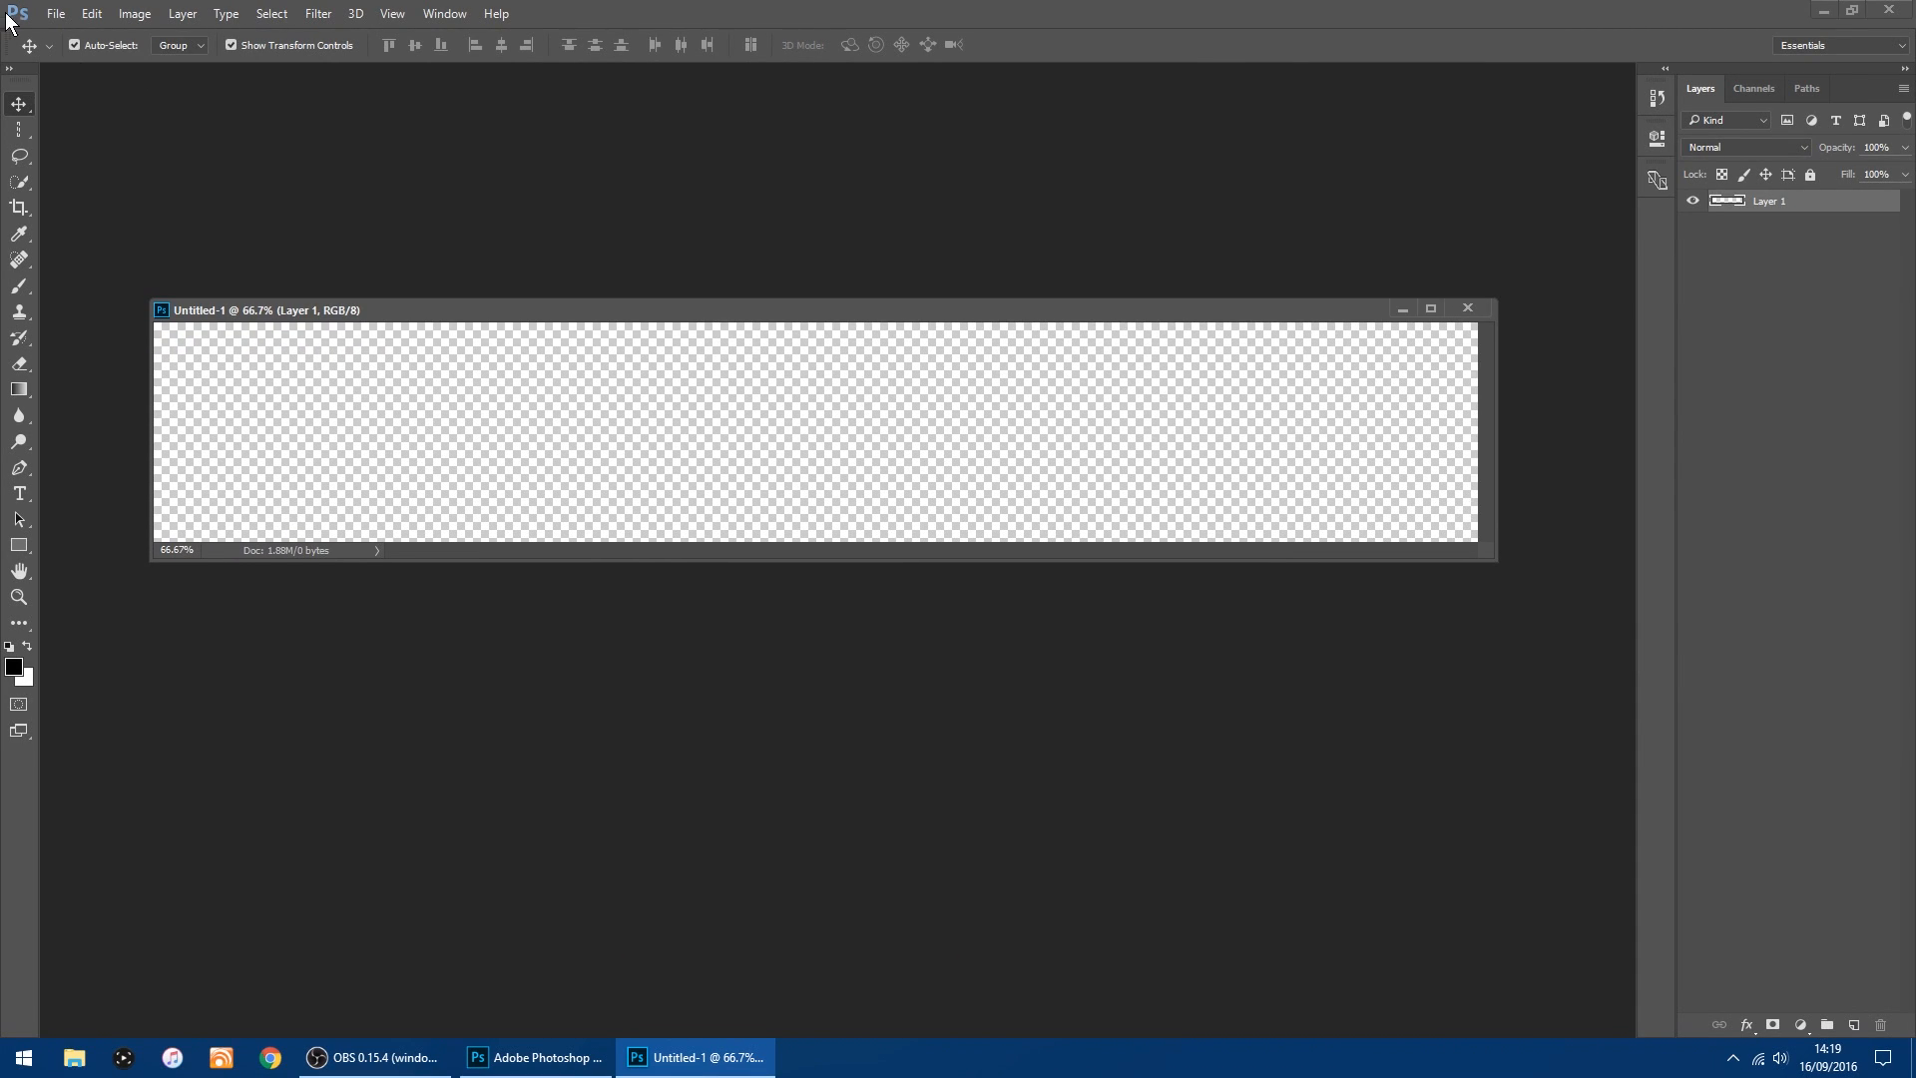
Open the rendition1.img image from the Pictures folder.
click(56, 13)
click(80, 54)
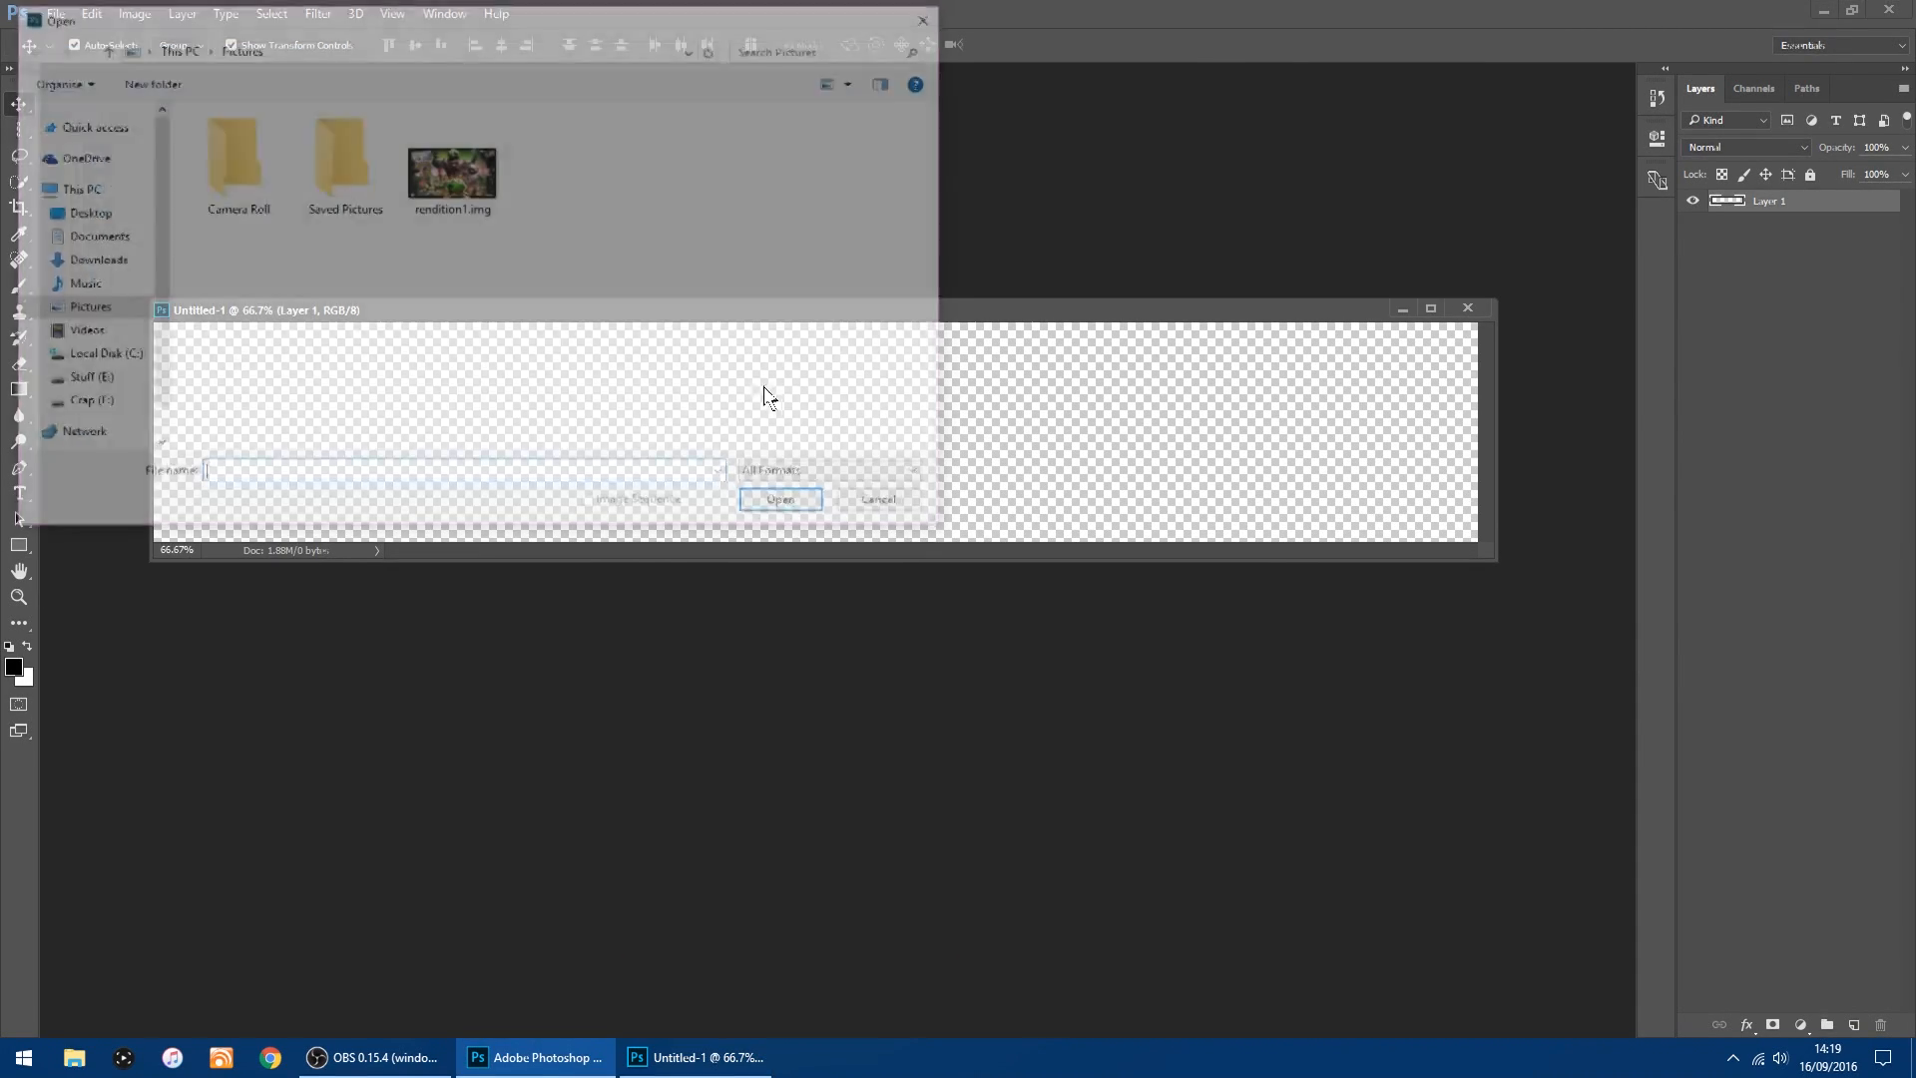
click(469, 180)
double_click(467, 177)
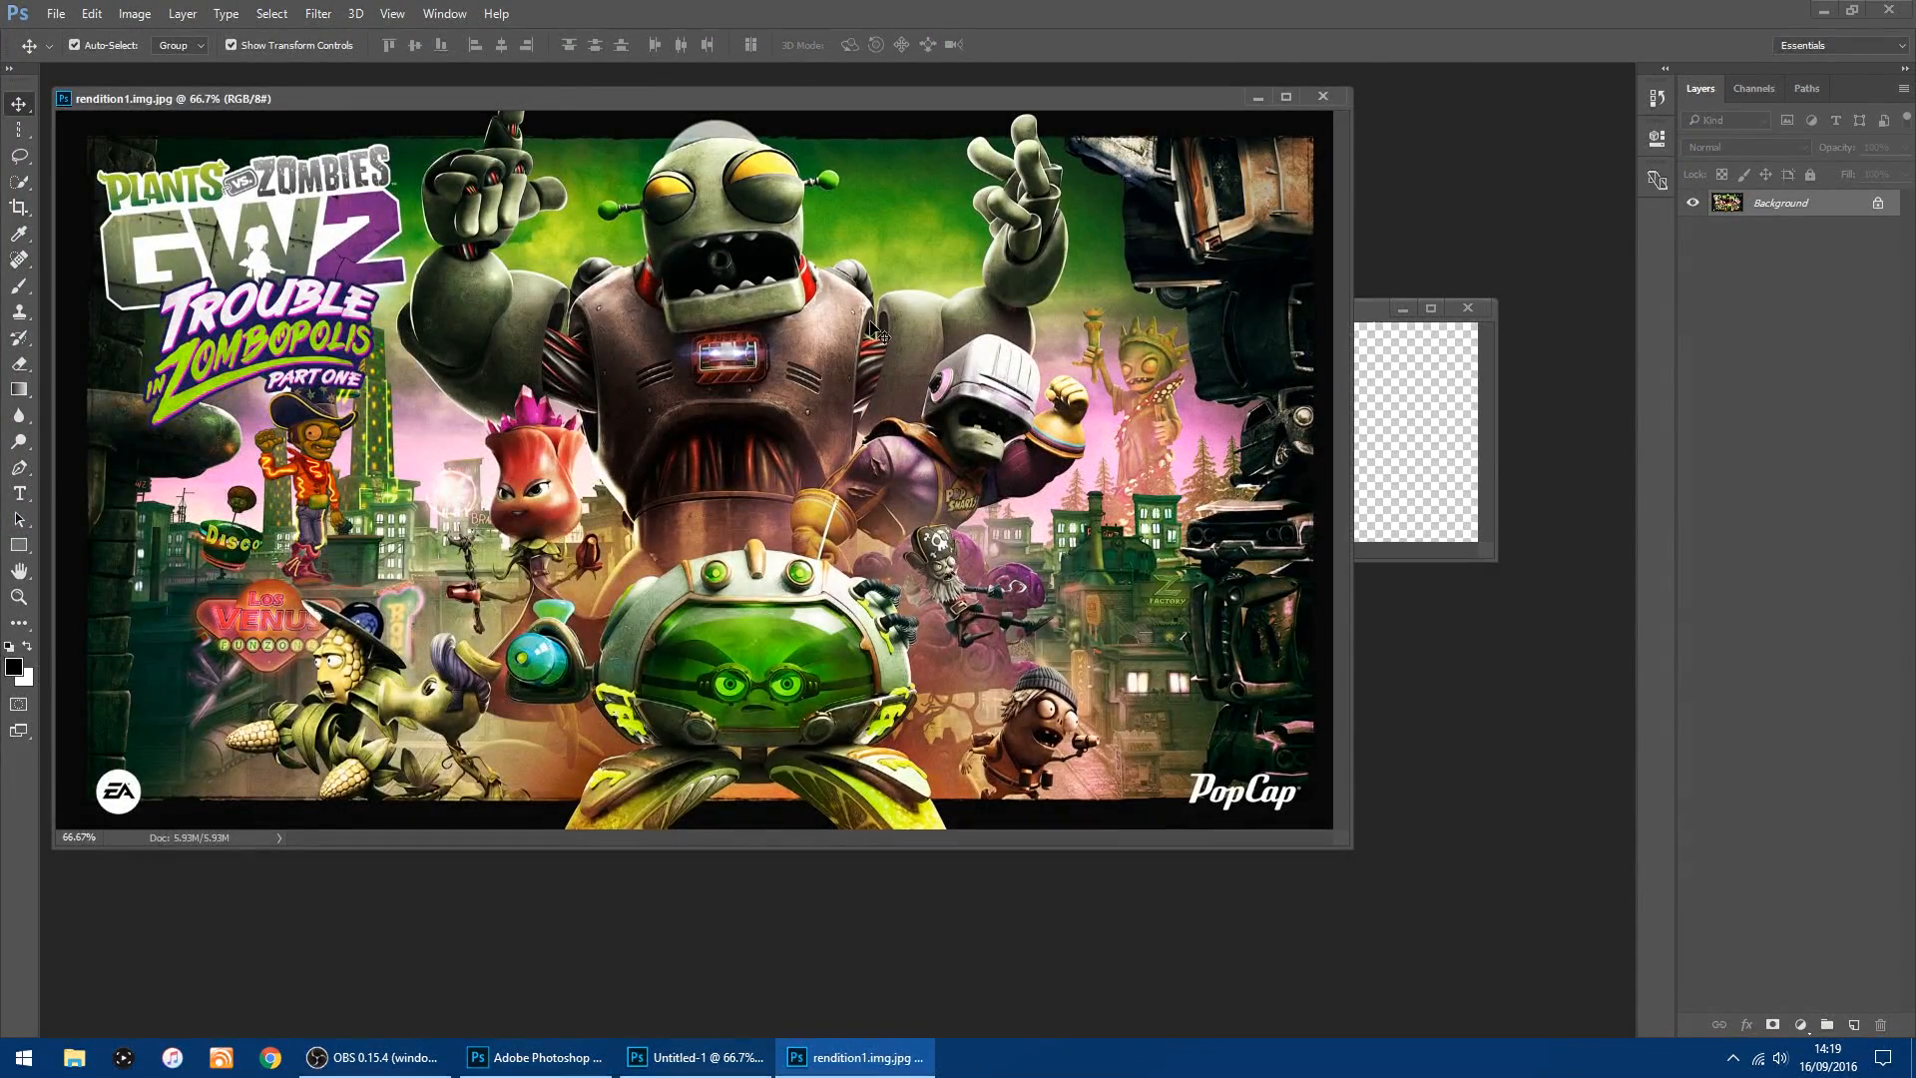
Copy the Plants vs. Zombies image into the blank banner document as a layer and minimise the source image window.
drag(767, 100, 920, 237)
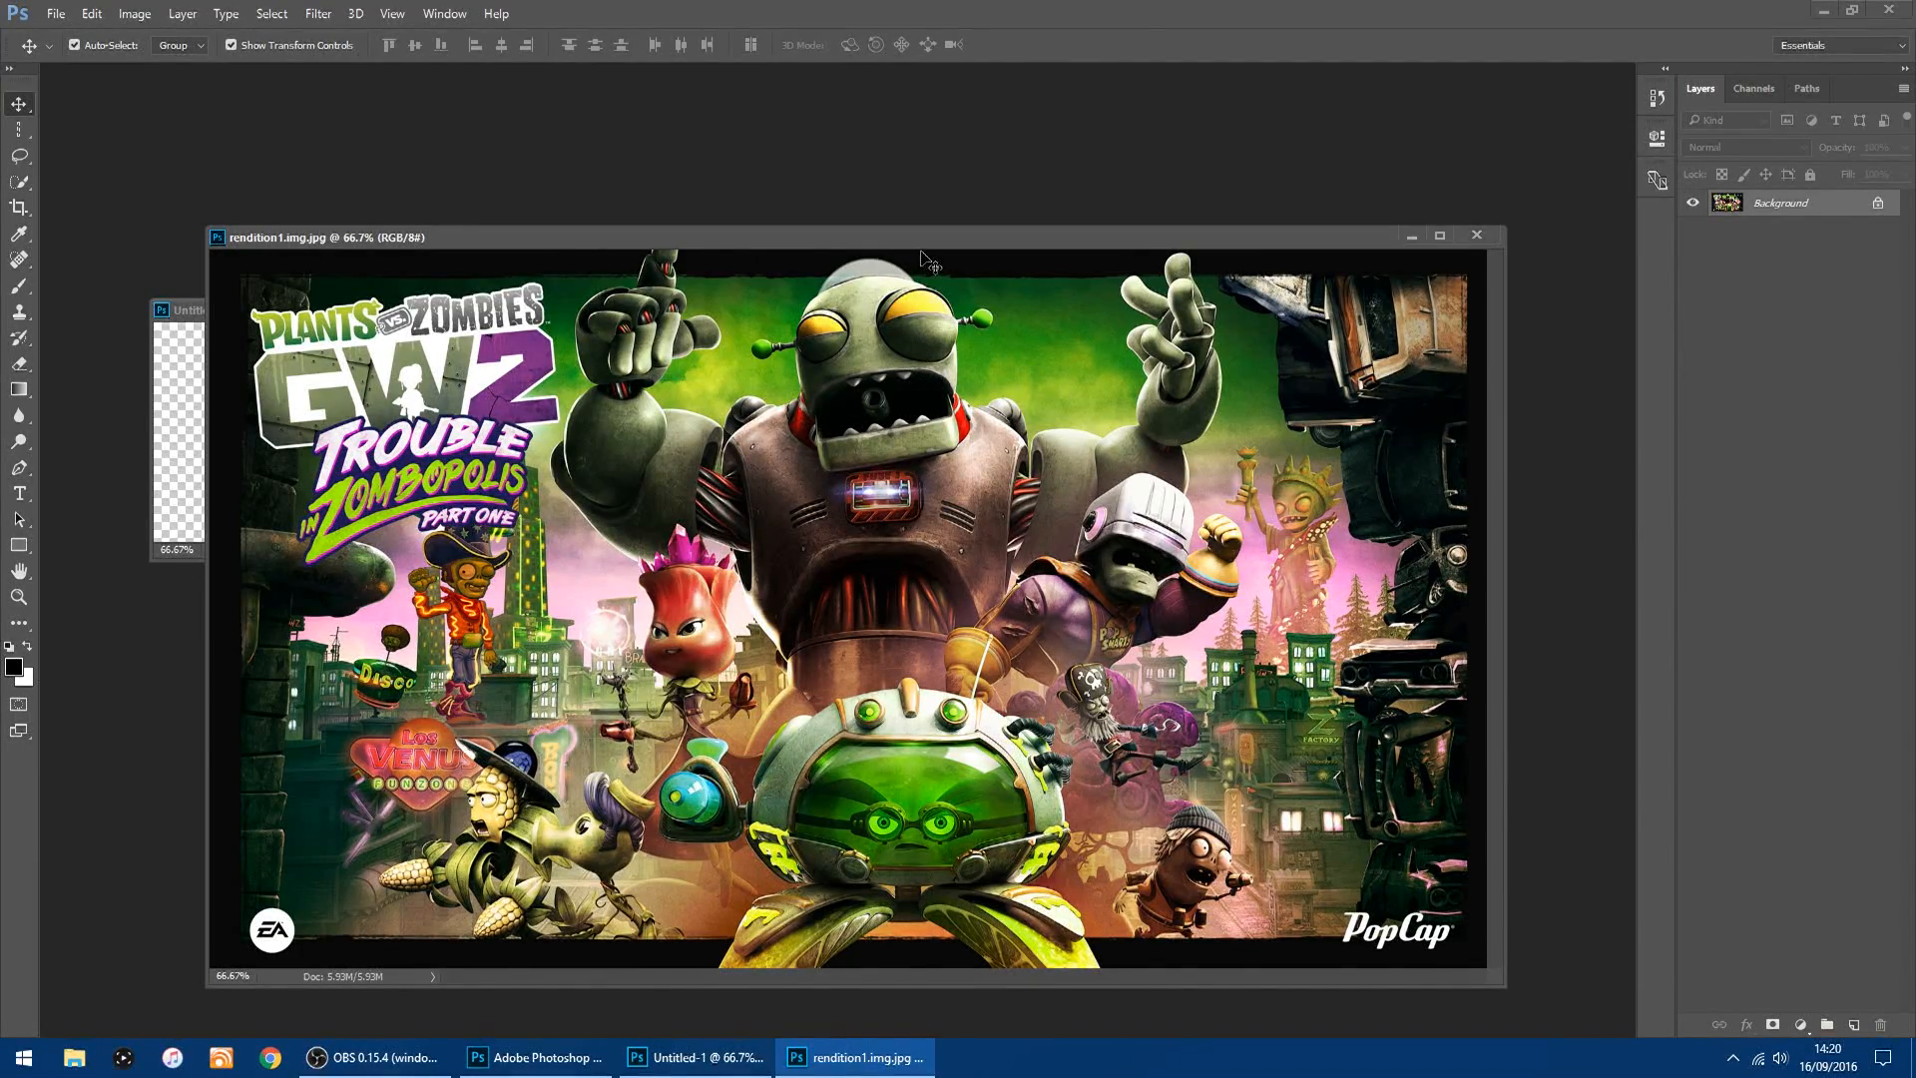
drag(922, 241, 949, 562)
drag(943, 653, 909, 395)
click(1437, 564)
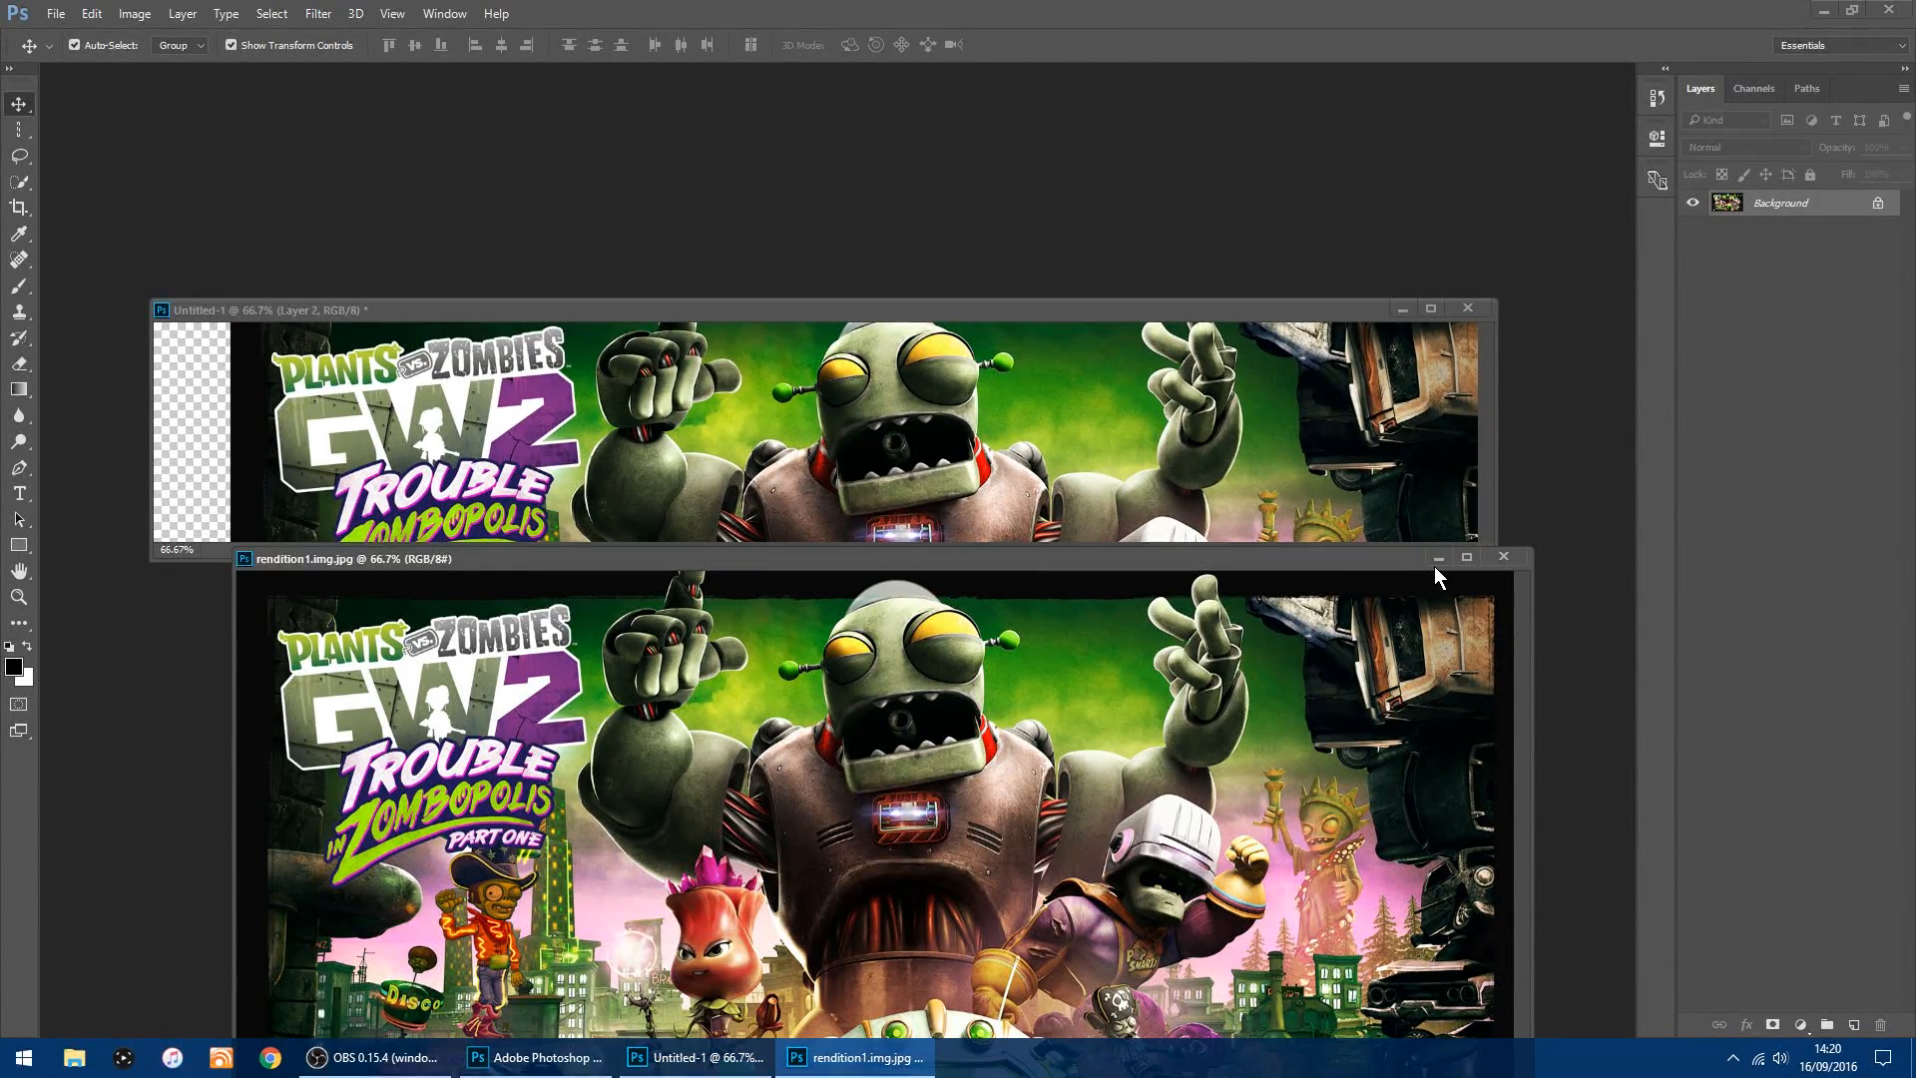
click(1435, 565)
Shift the artwork layer toward the banner's right end and enlarge the document window to expose space around the canvas.
drag(948, 451, 1122, 442)
drag(1120, 561, 1129, 648)
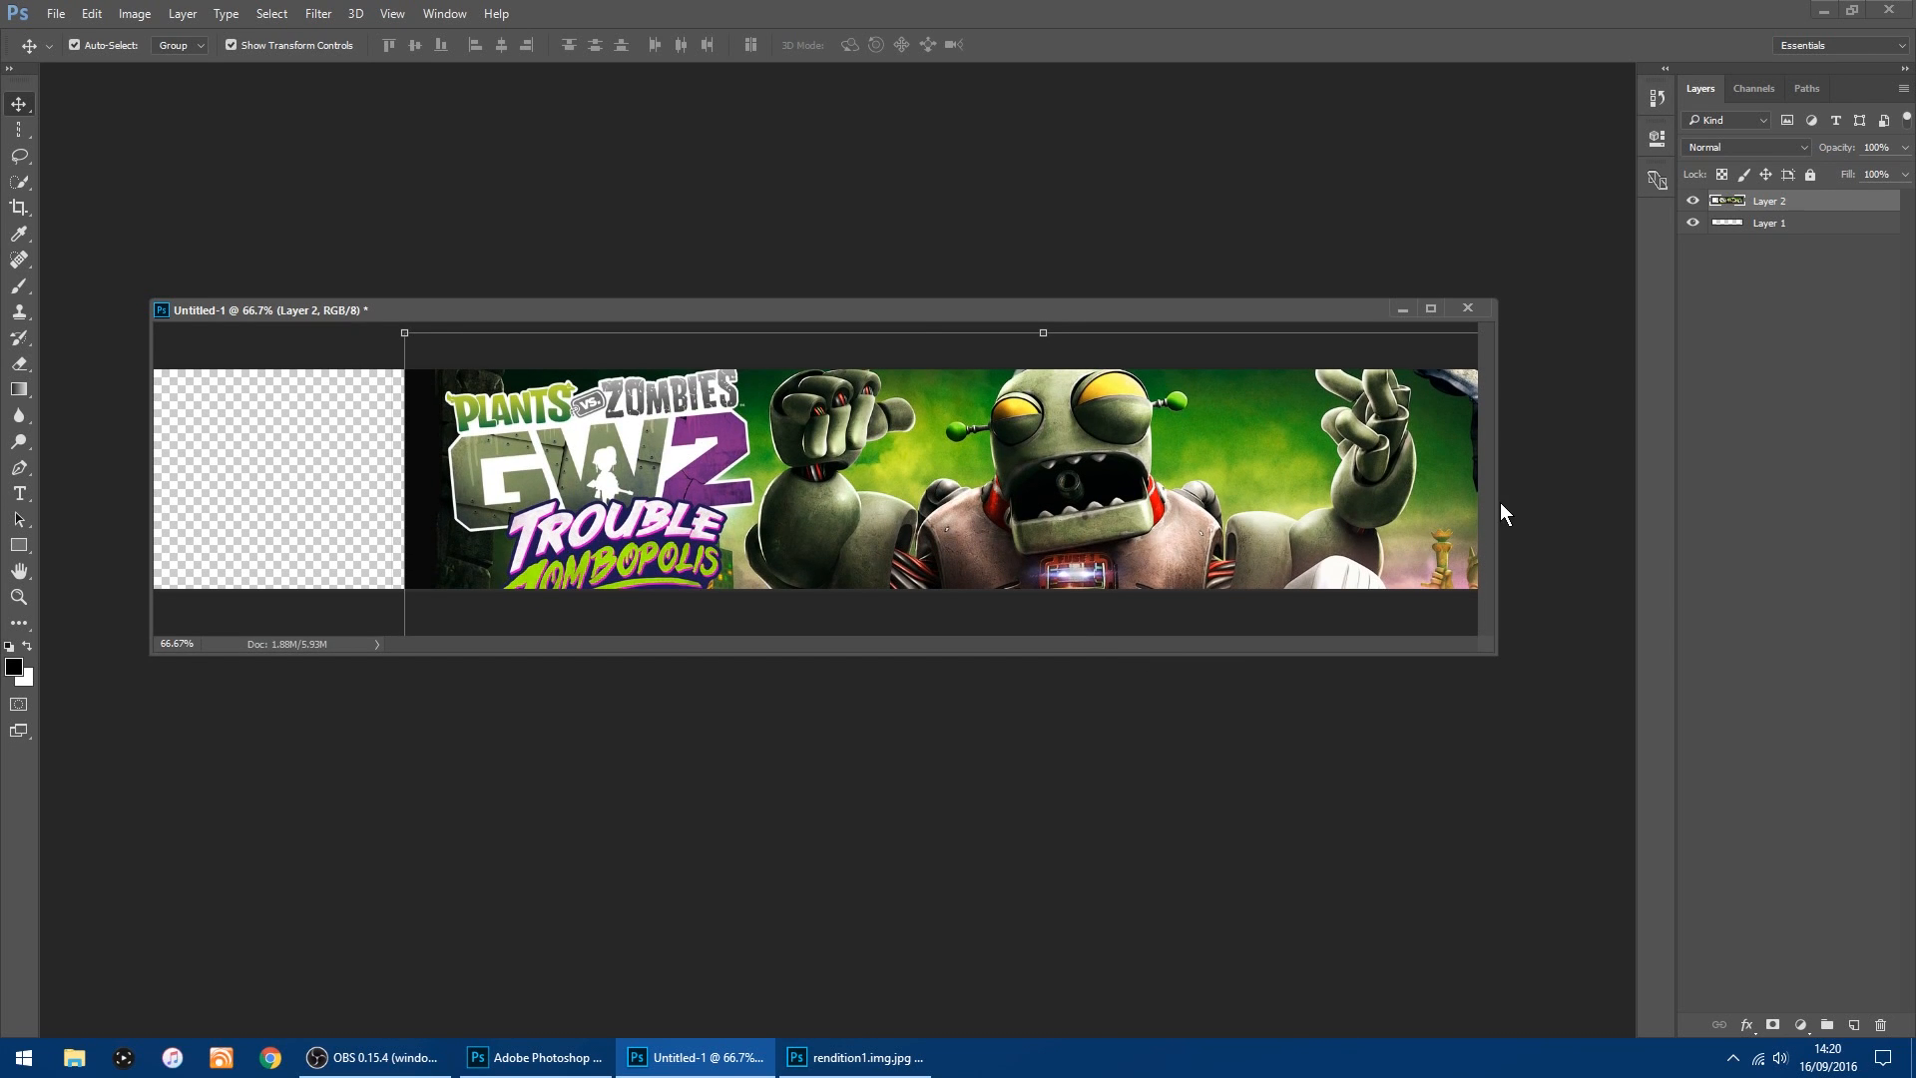
drag(1501, 504, 1553, 504)
drag(1264, 446, 1281, 449)
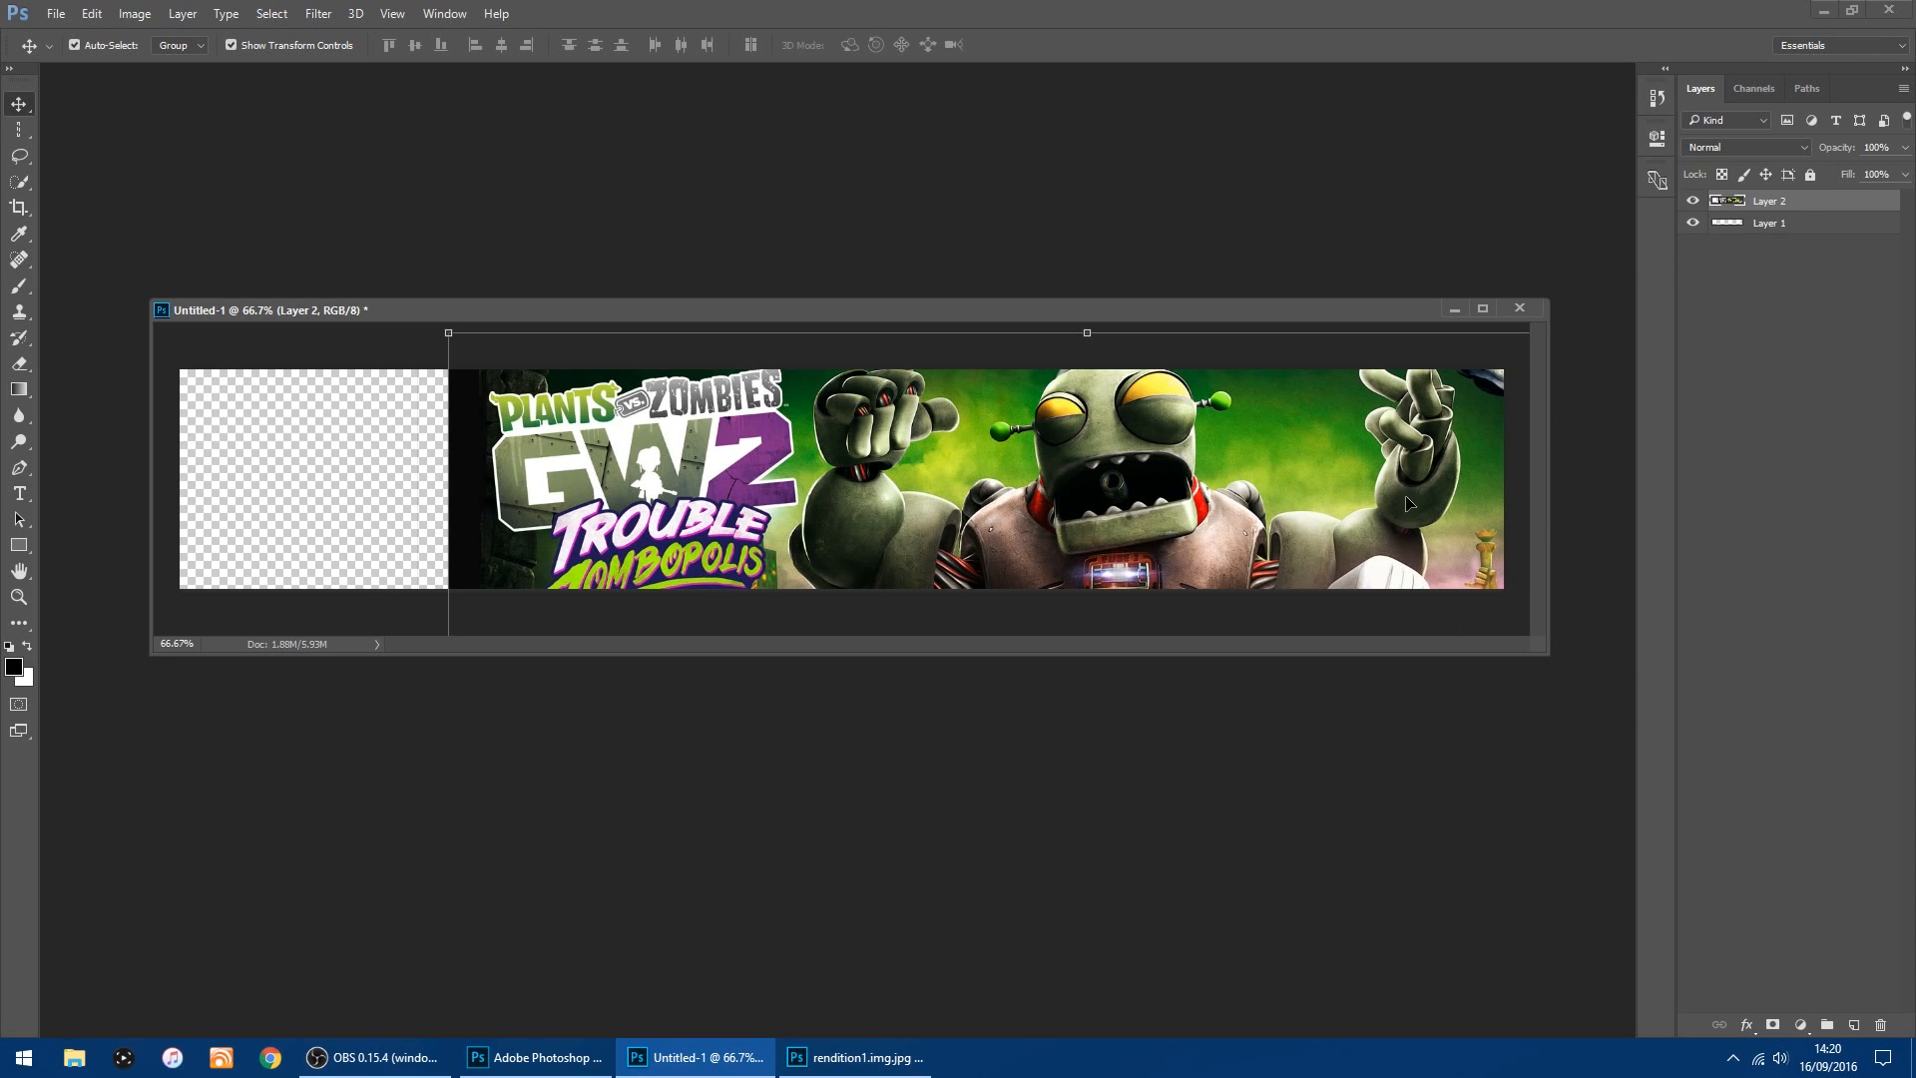
Select a single pixel column beside the robot's right-hand raised hand, stretch it past the canvas's right edge, apply the transformation and deselect.
click(23, 132)
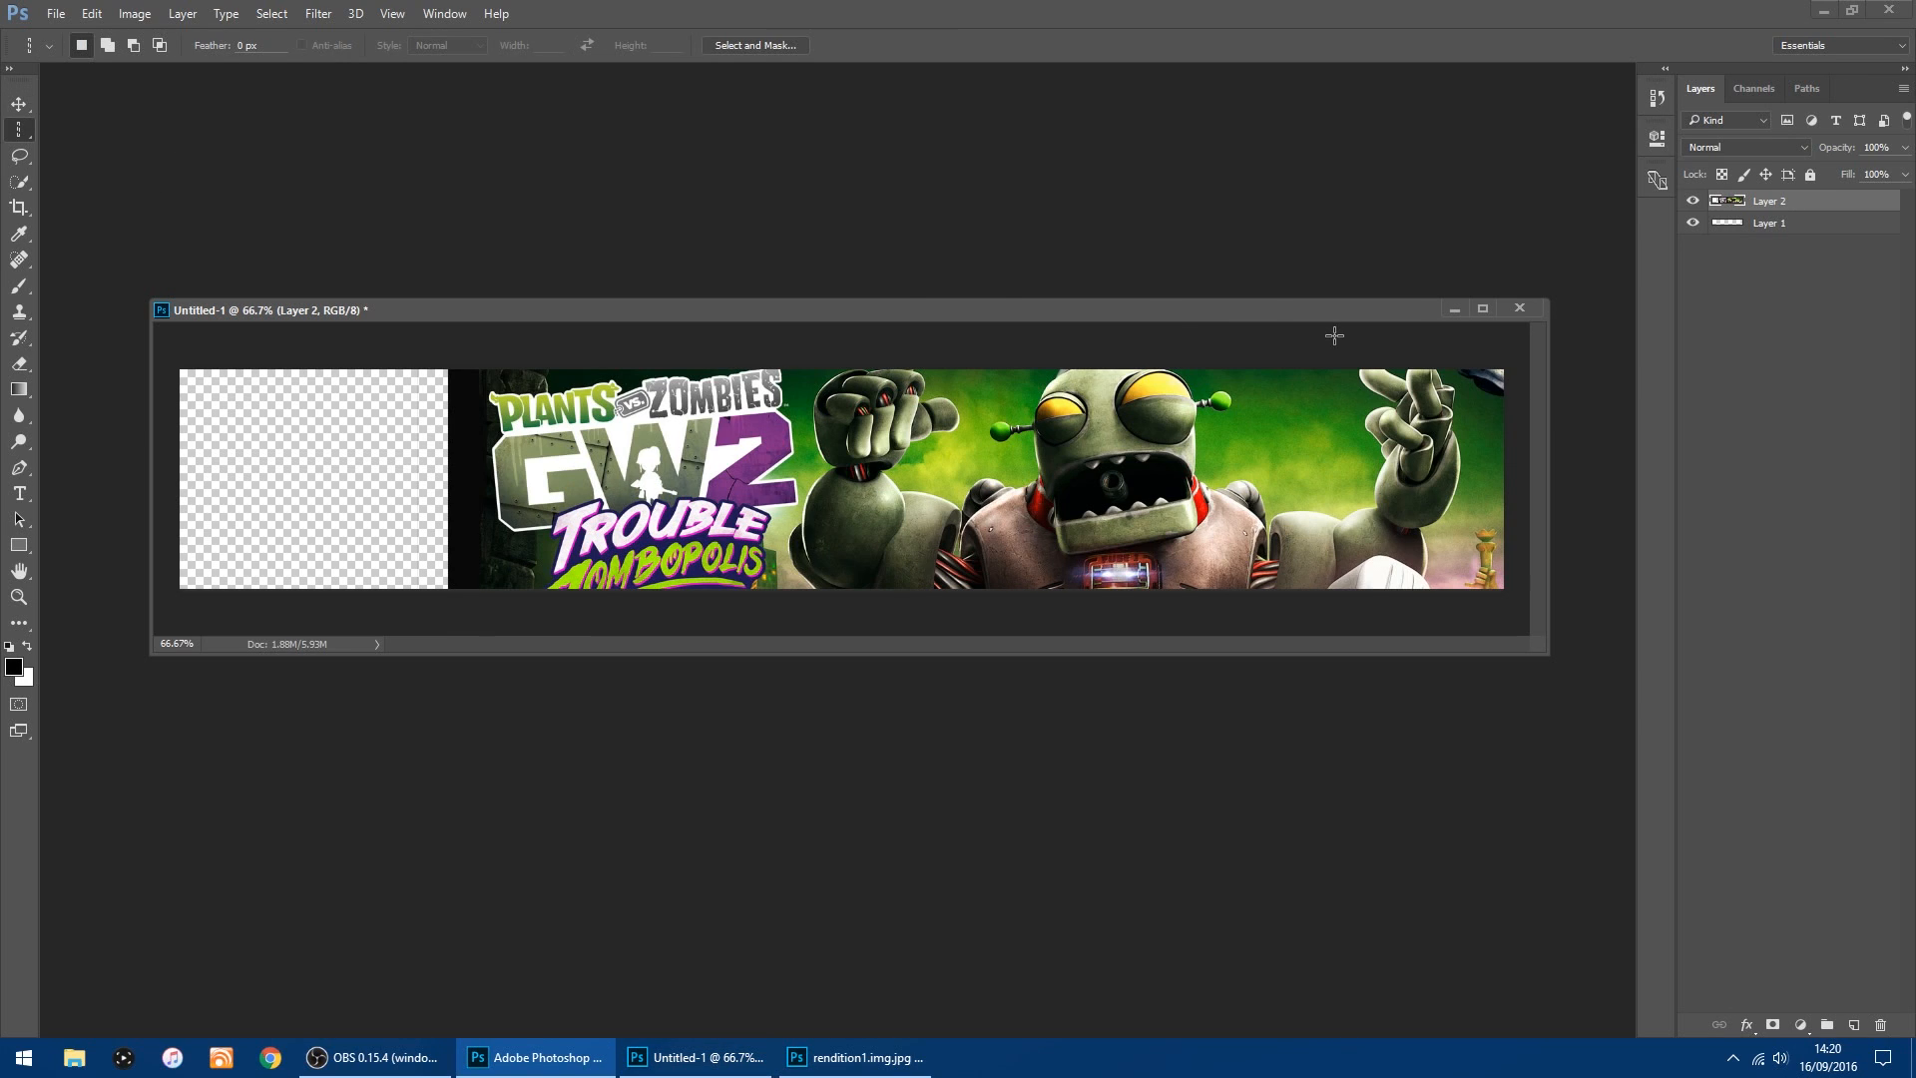
click(1462, 373)
click(19, 103)
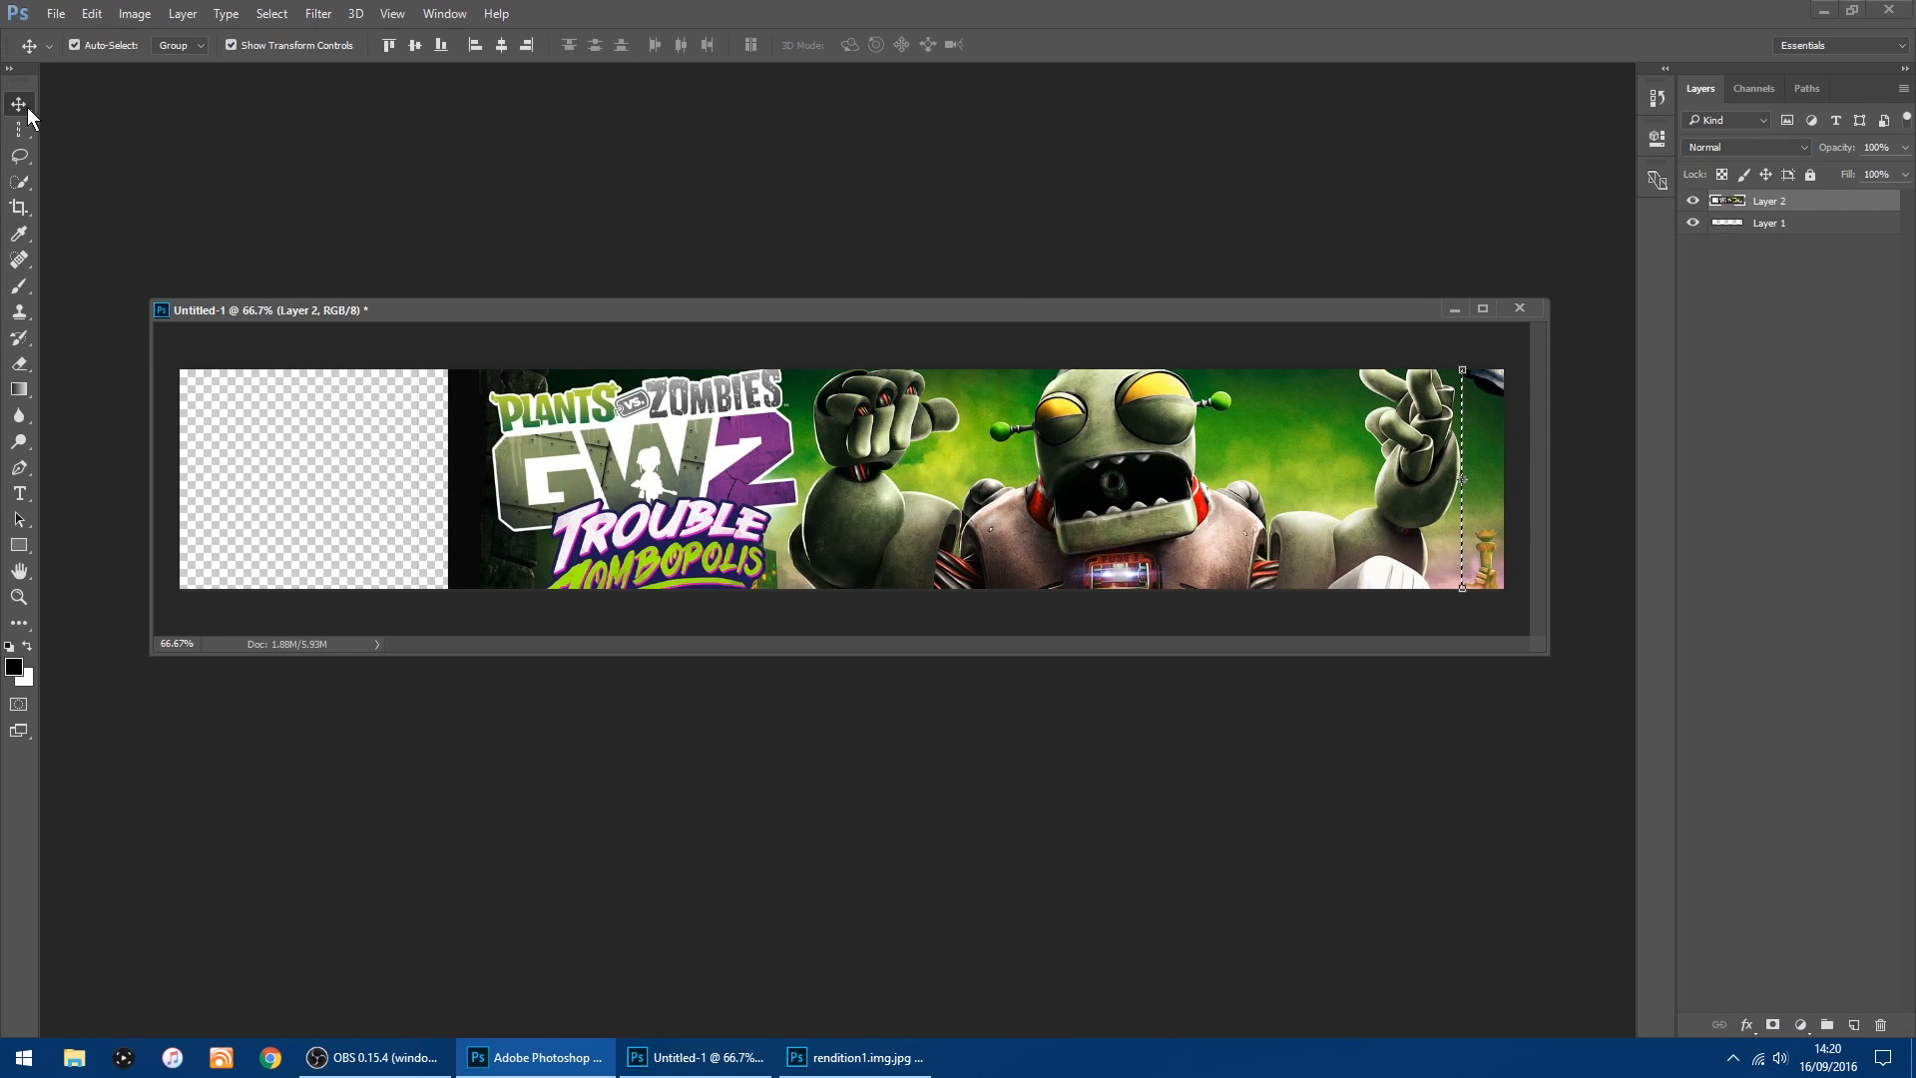
drag(1468, 478, 1516, 477)
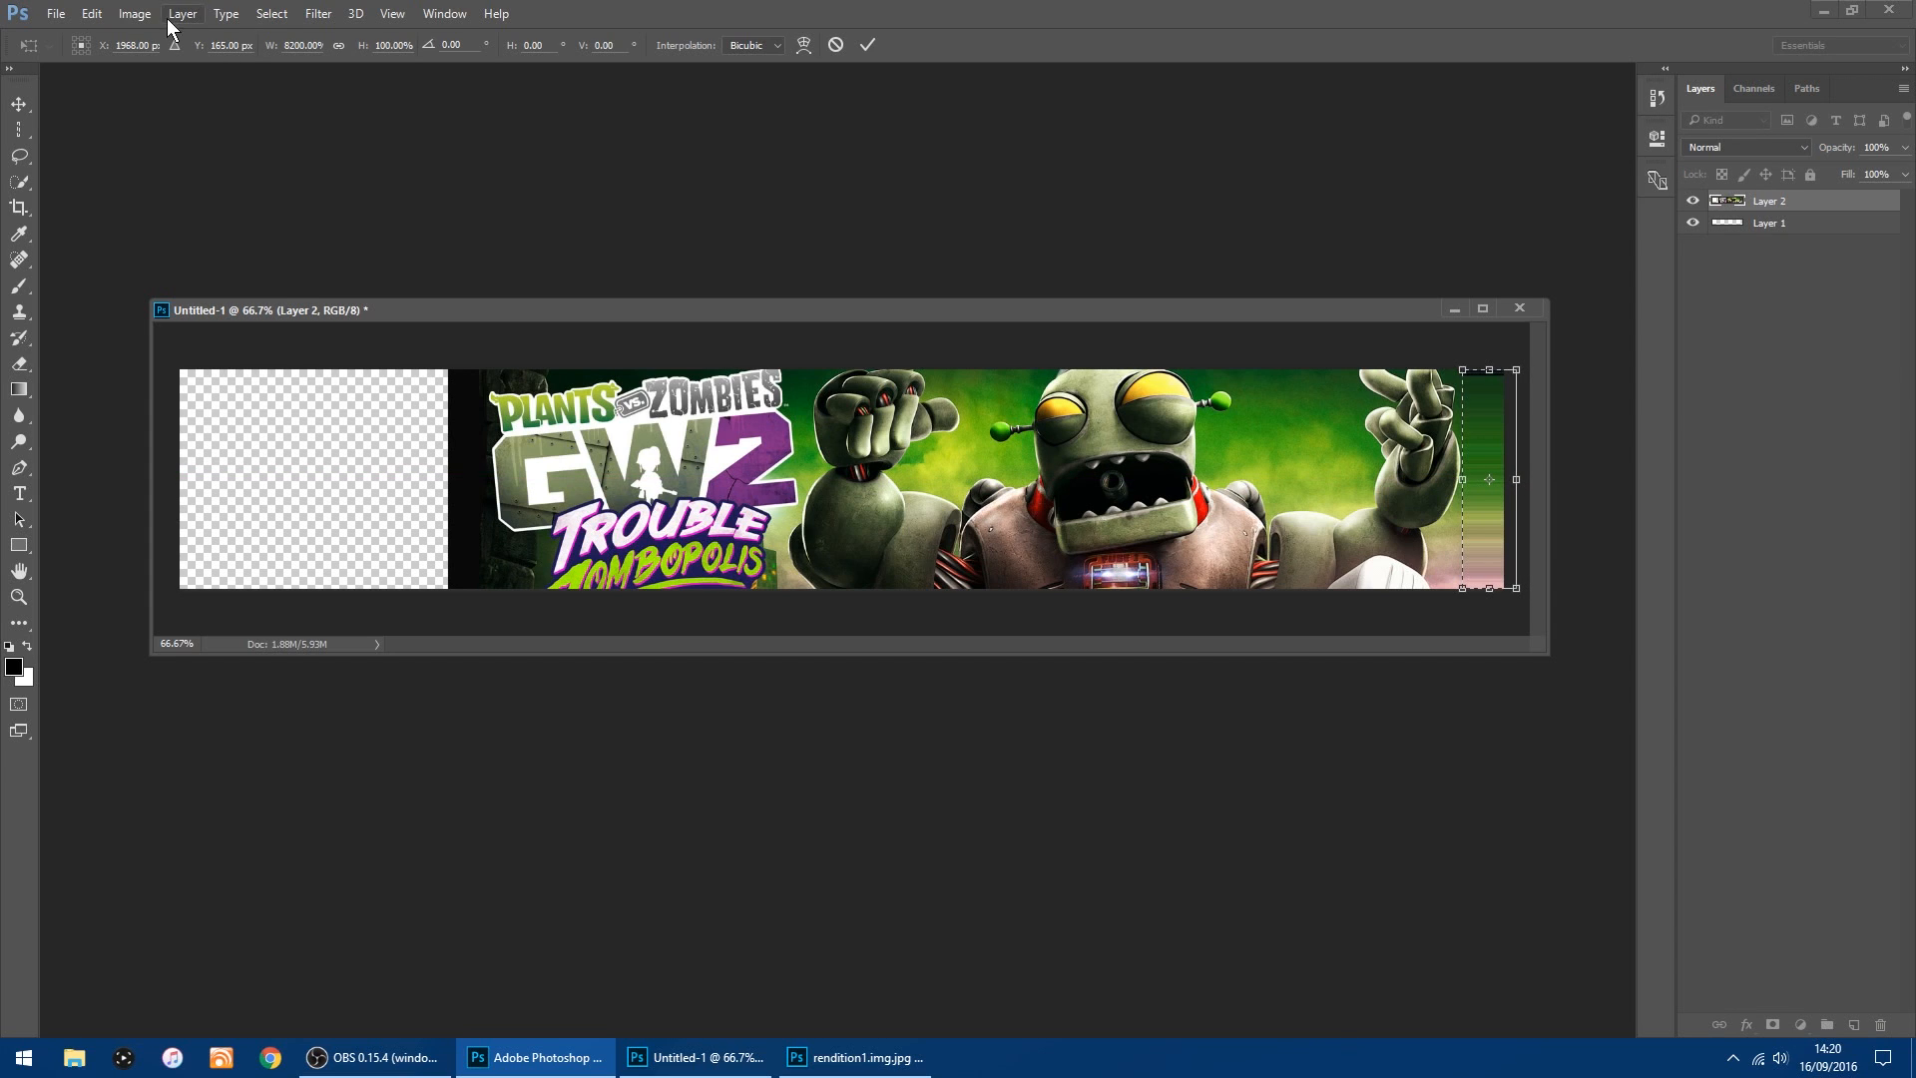
click(14, 96)
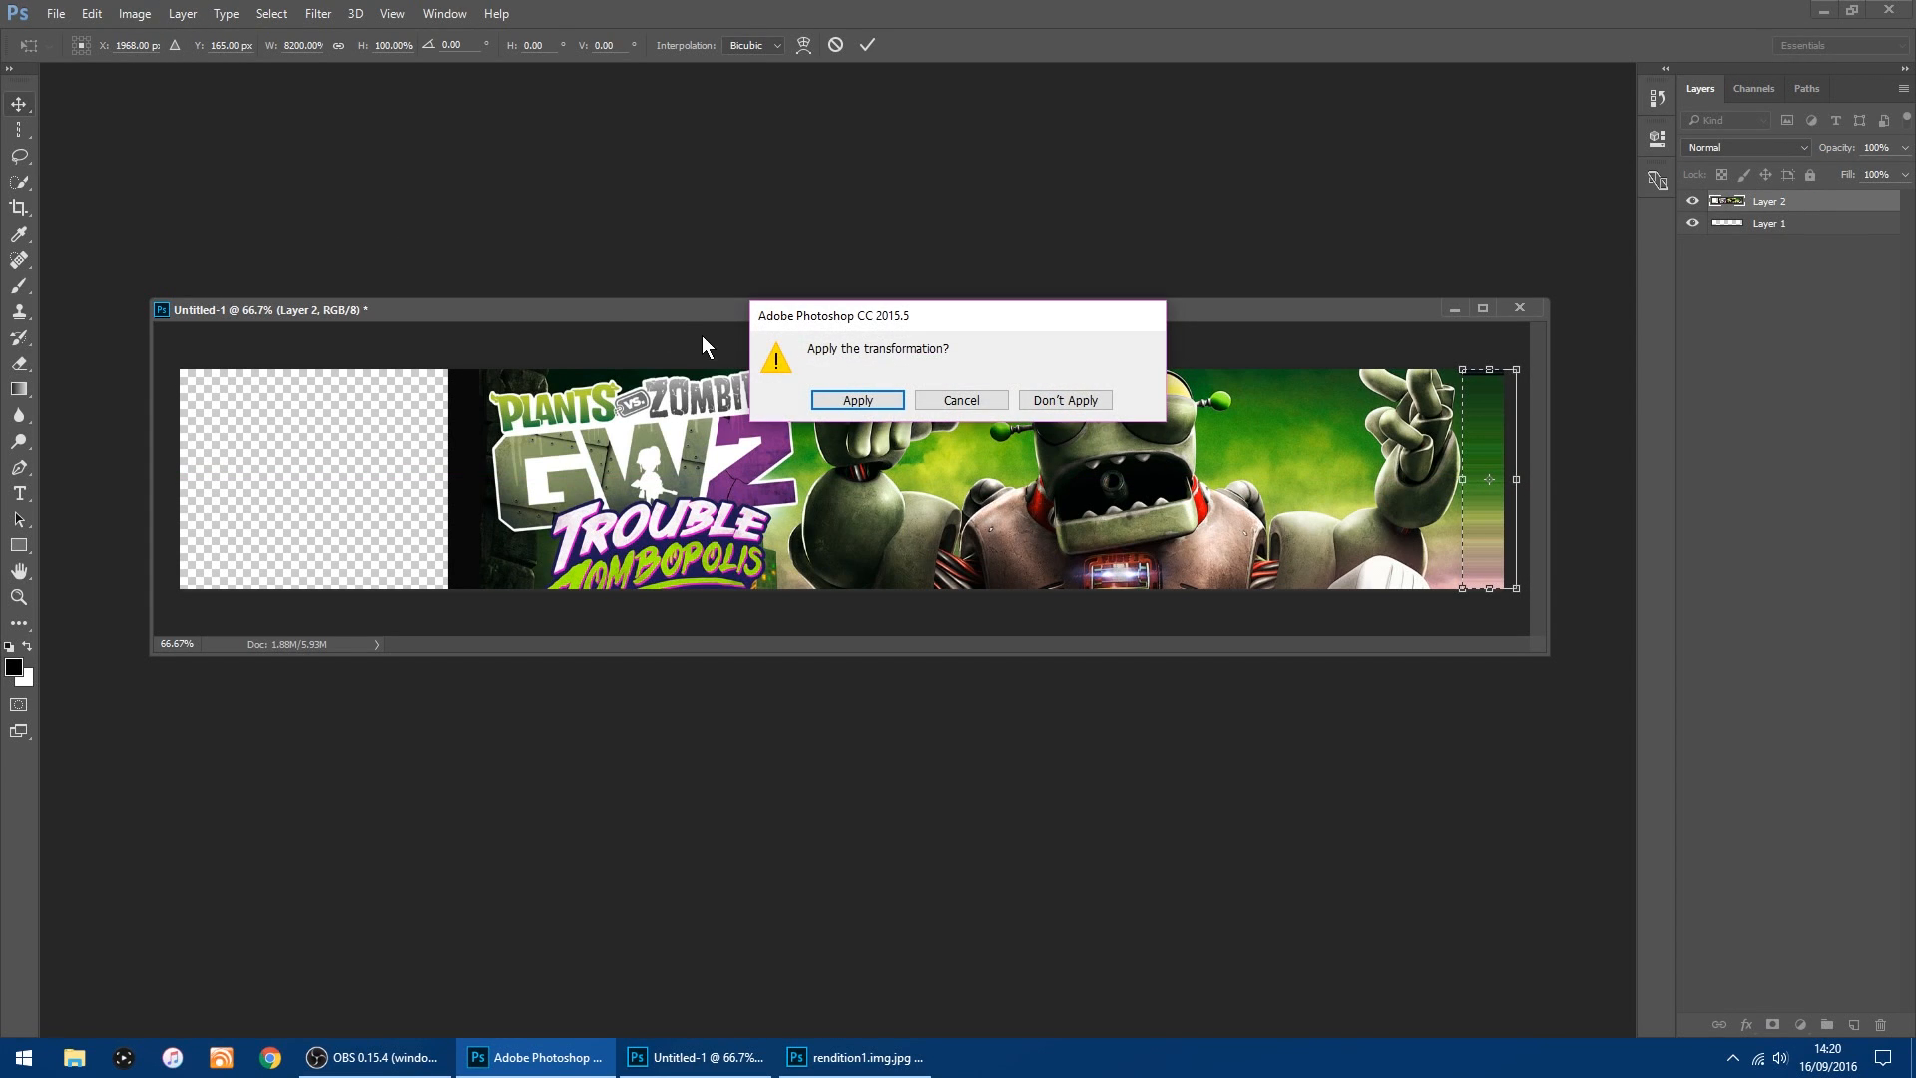
click(853, 402)
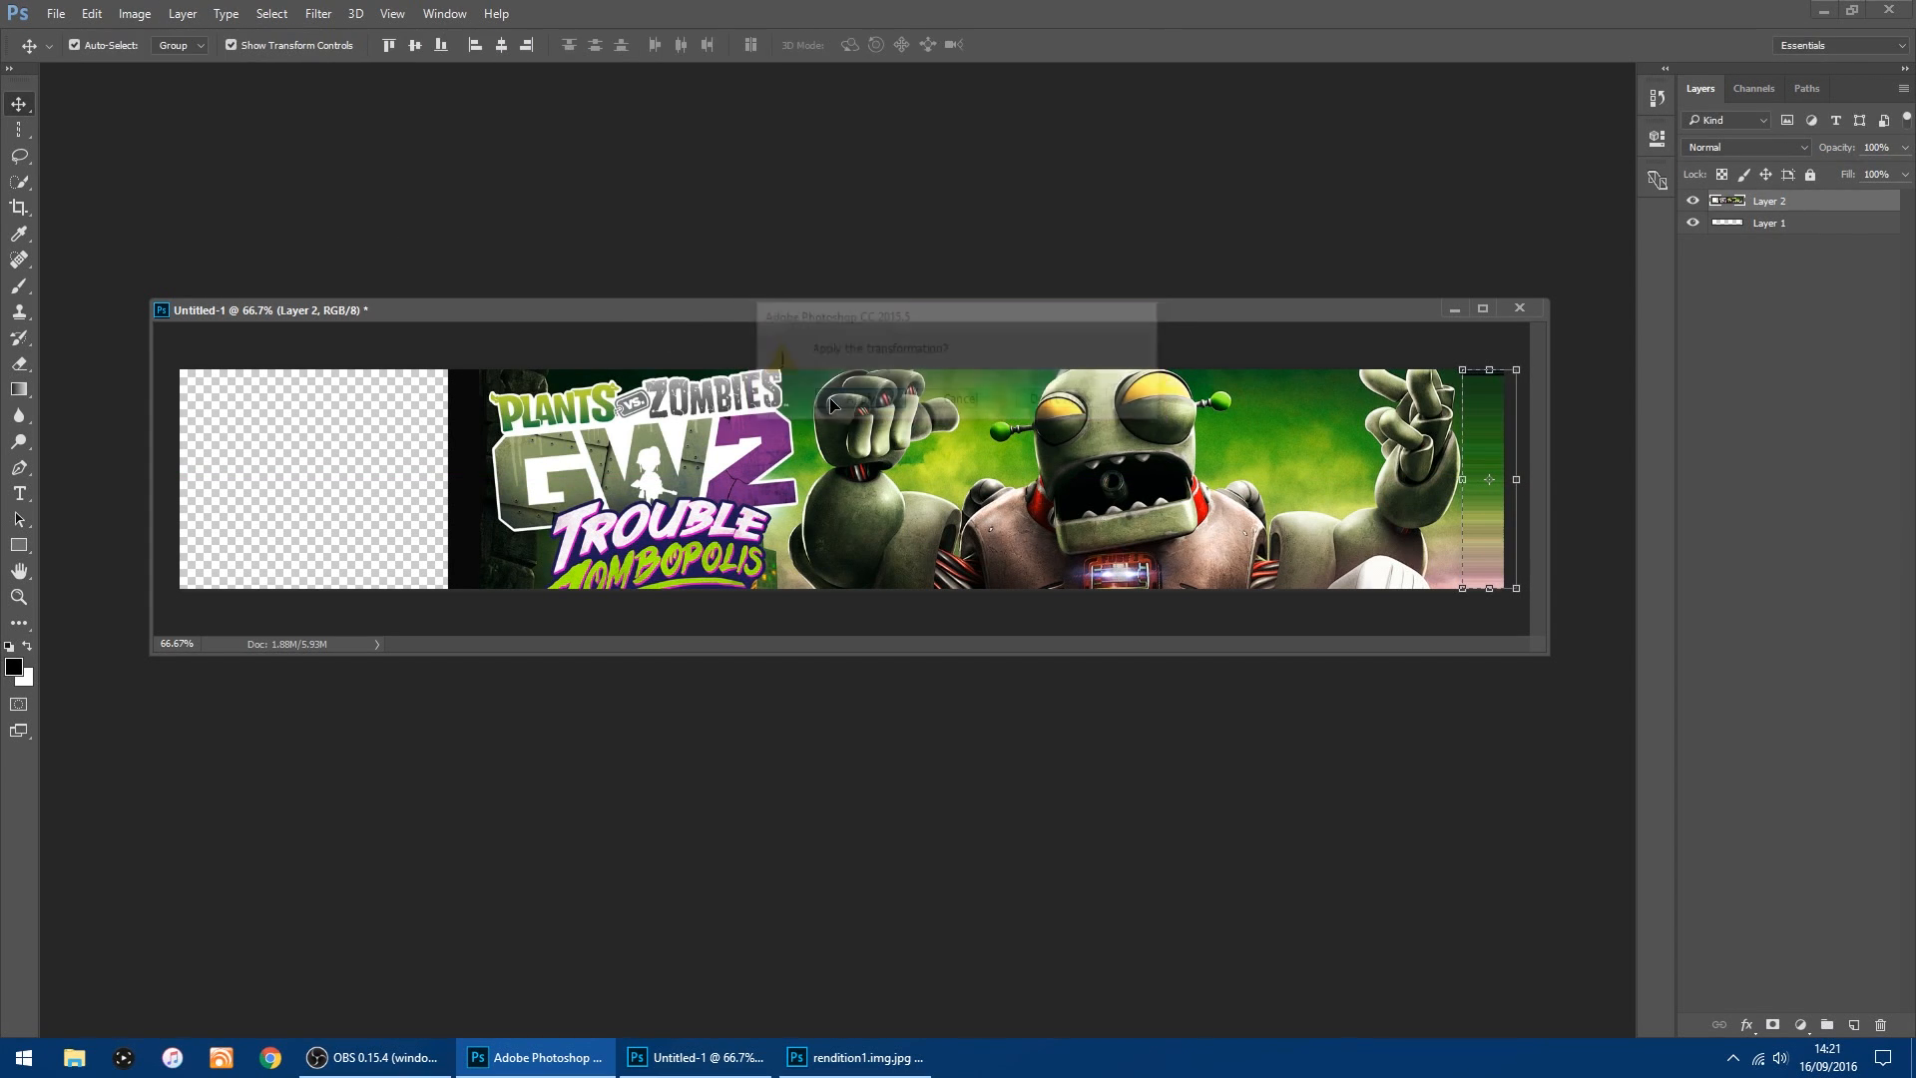
click(284, 22)
click(314, 58)
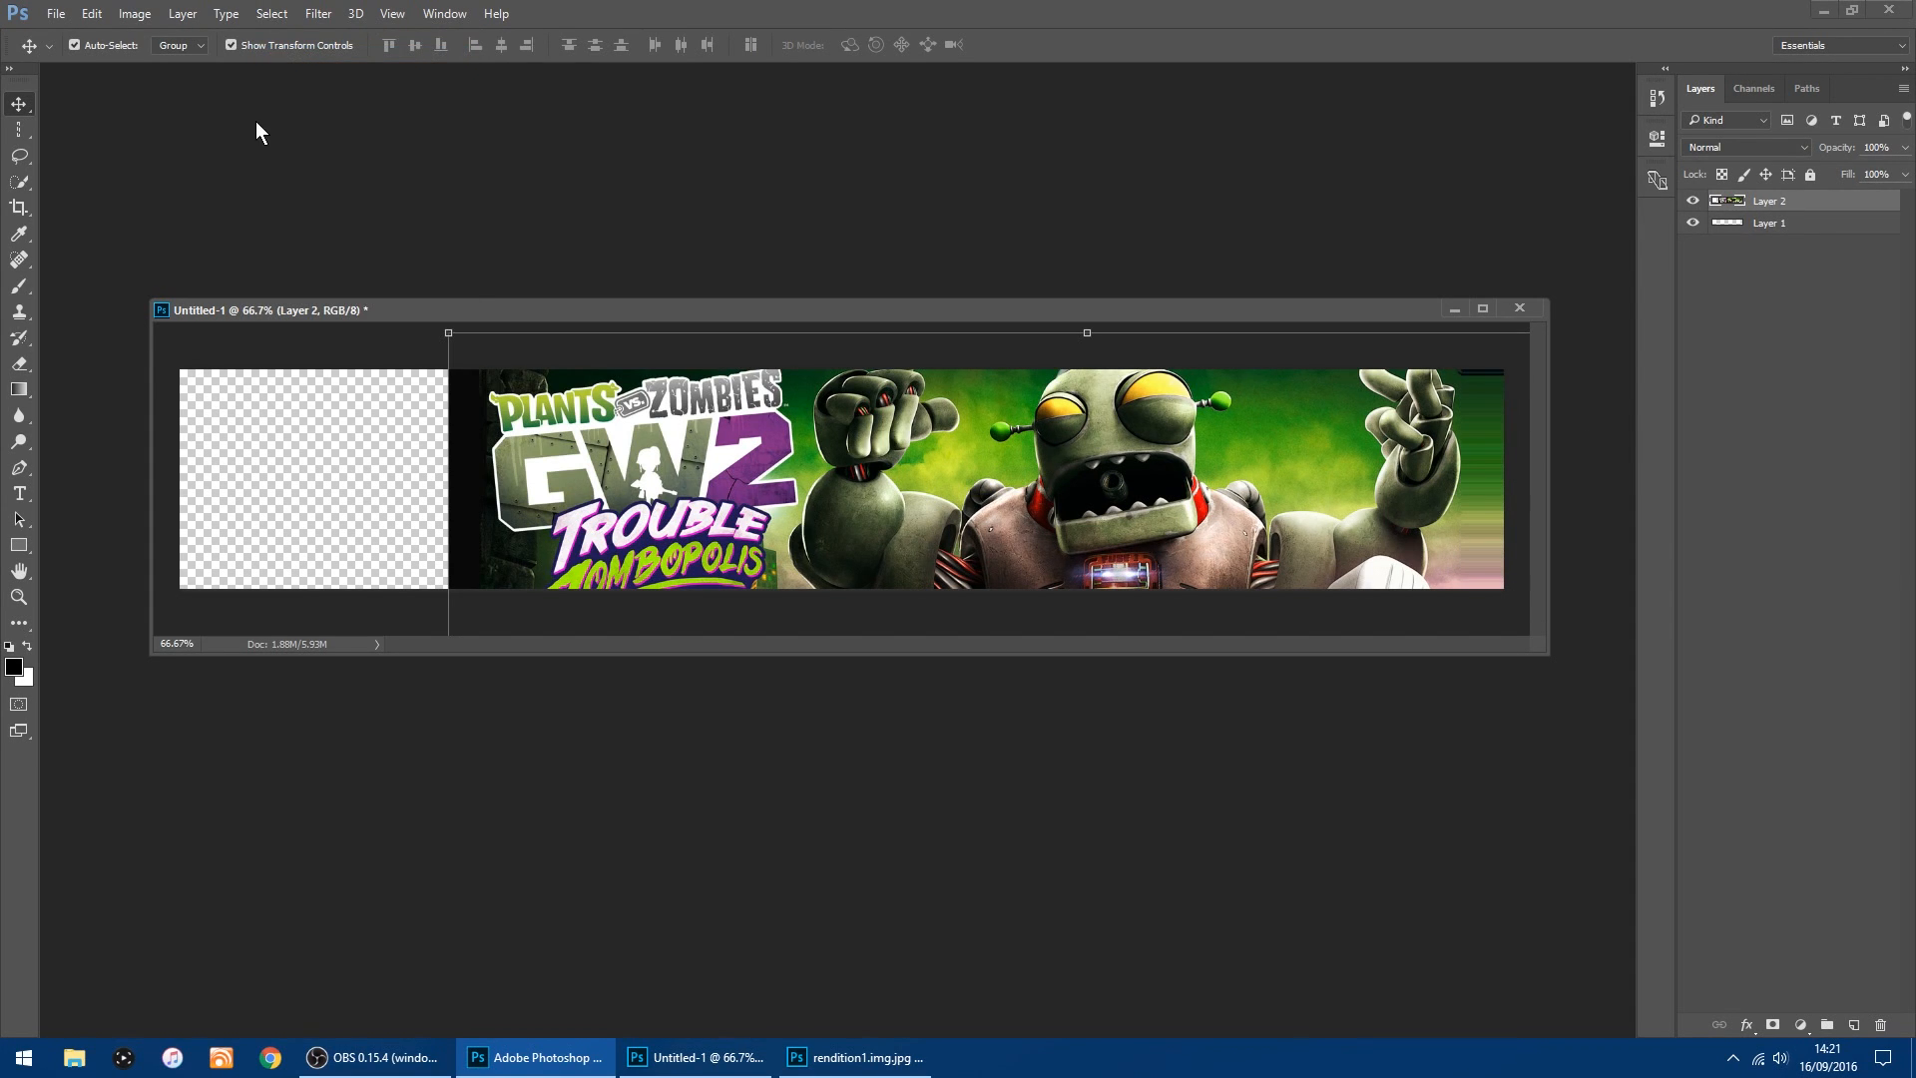
Select a single pixel column between the game logo and the robot, stretch it to the canvas's left edge and downward, apply it and deselect.
click(19, 128)
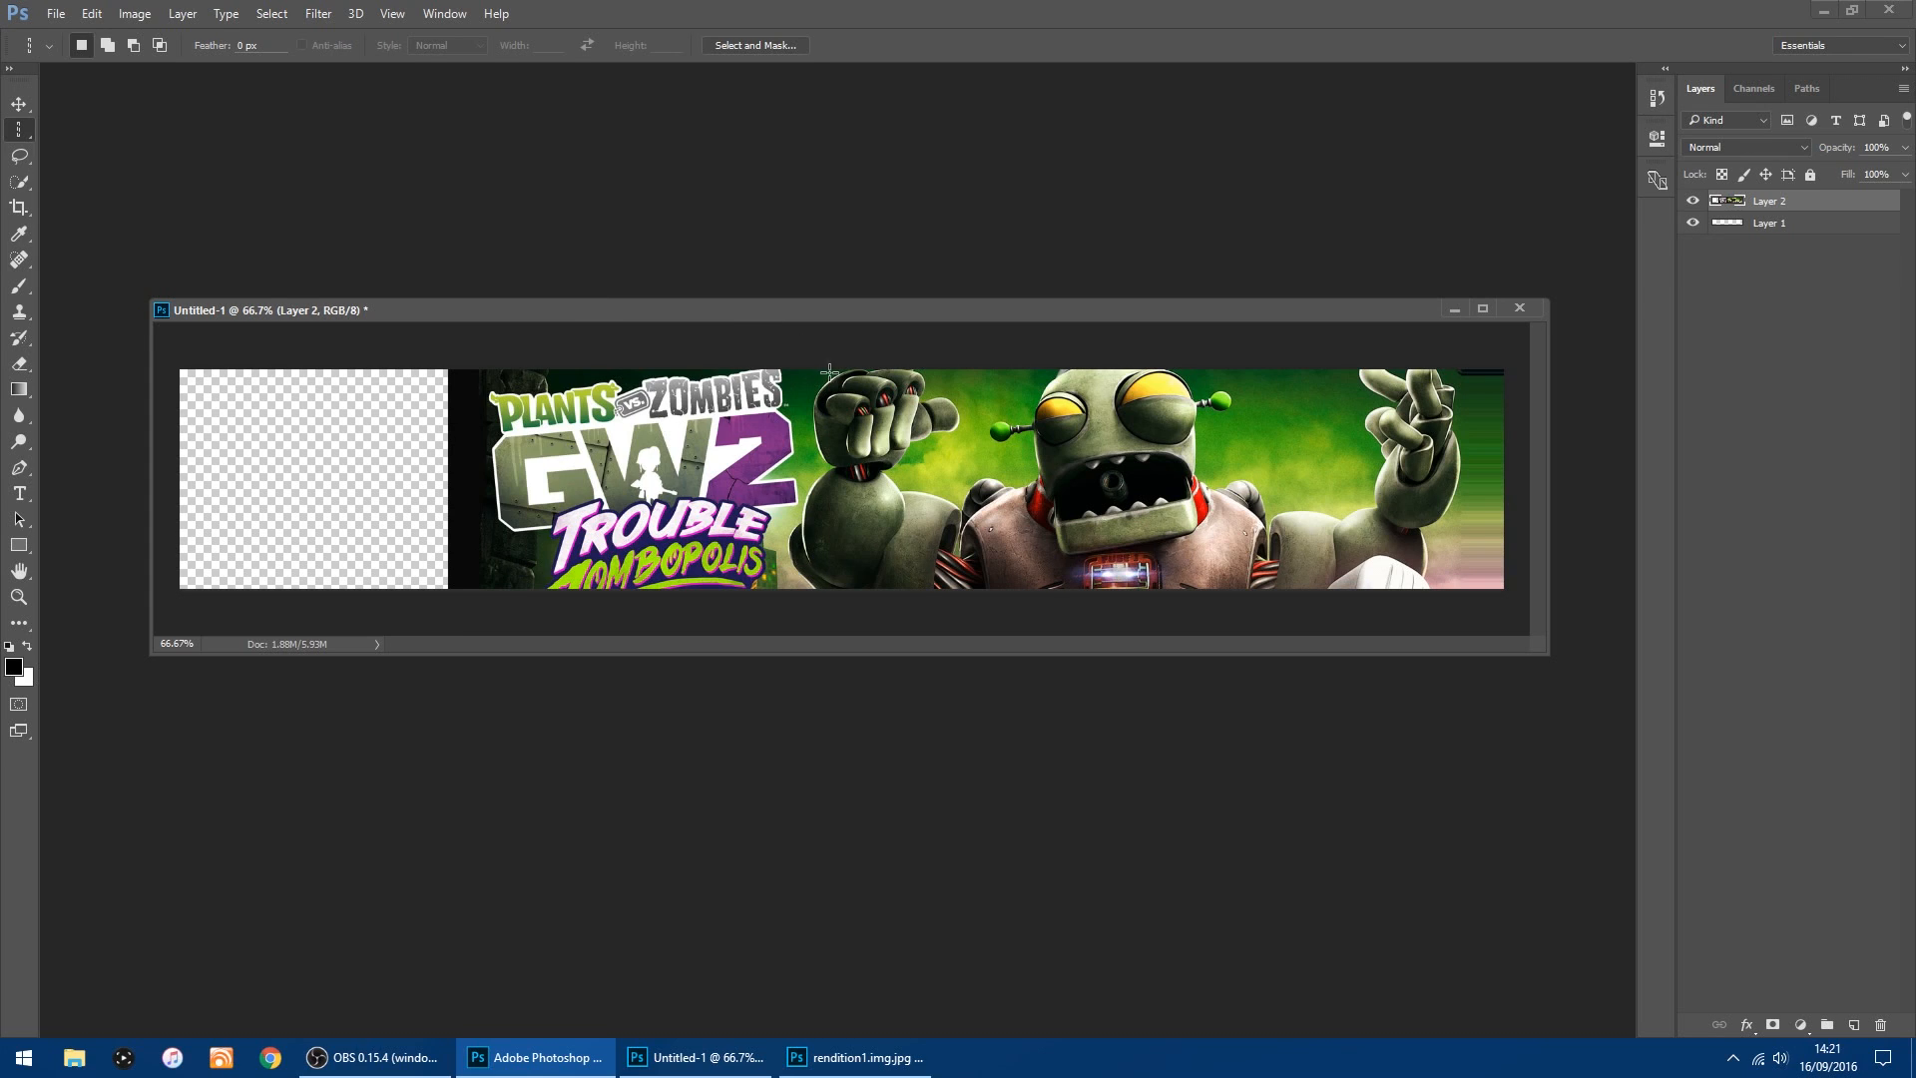
drag(805, 369, 797, 368)
click(17, 103)
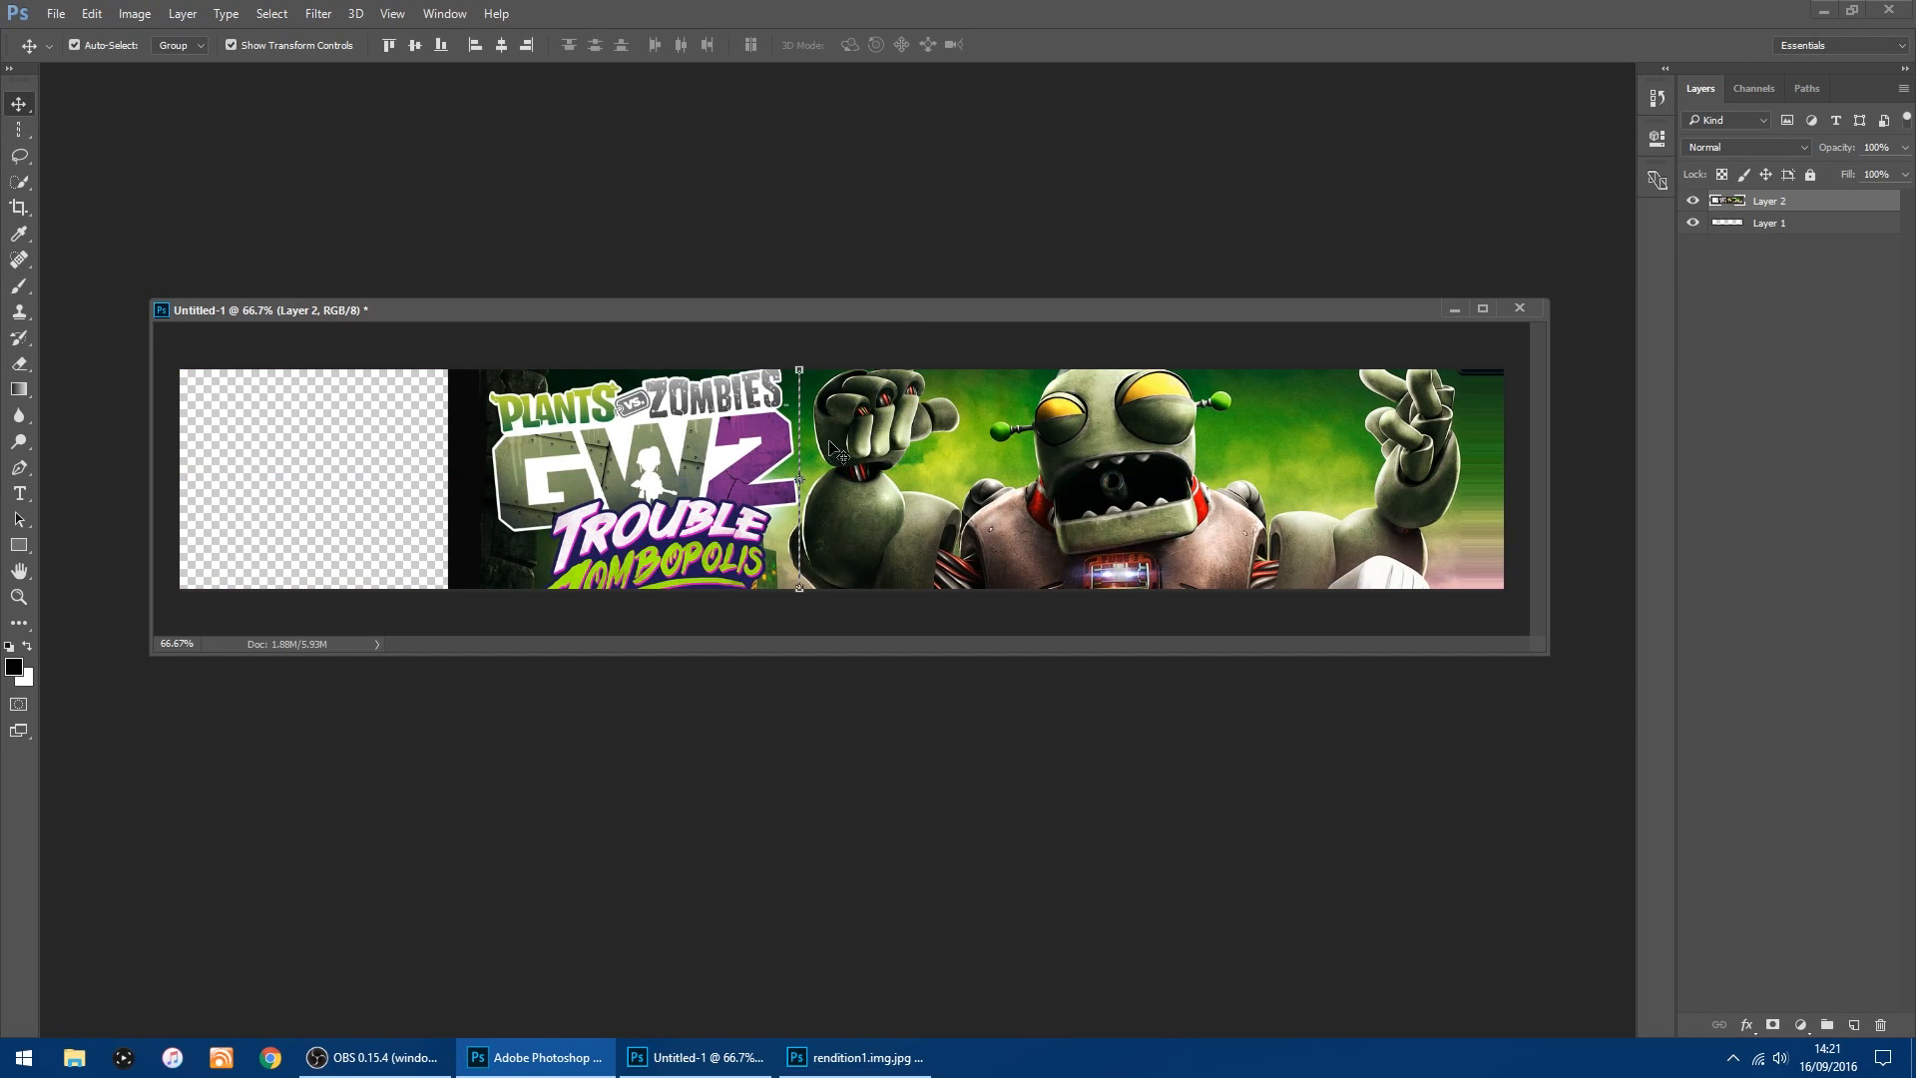
drag(791, 476, 166, 484)
drag(490, 589, 496, 697)
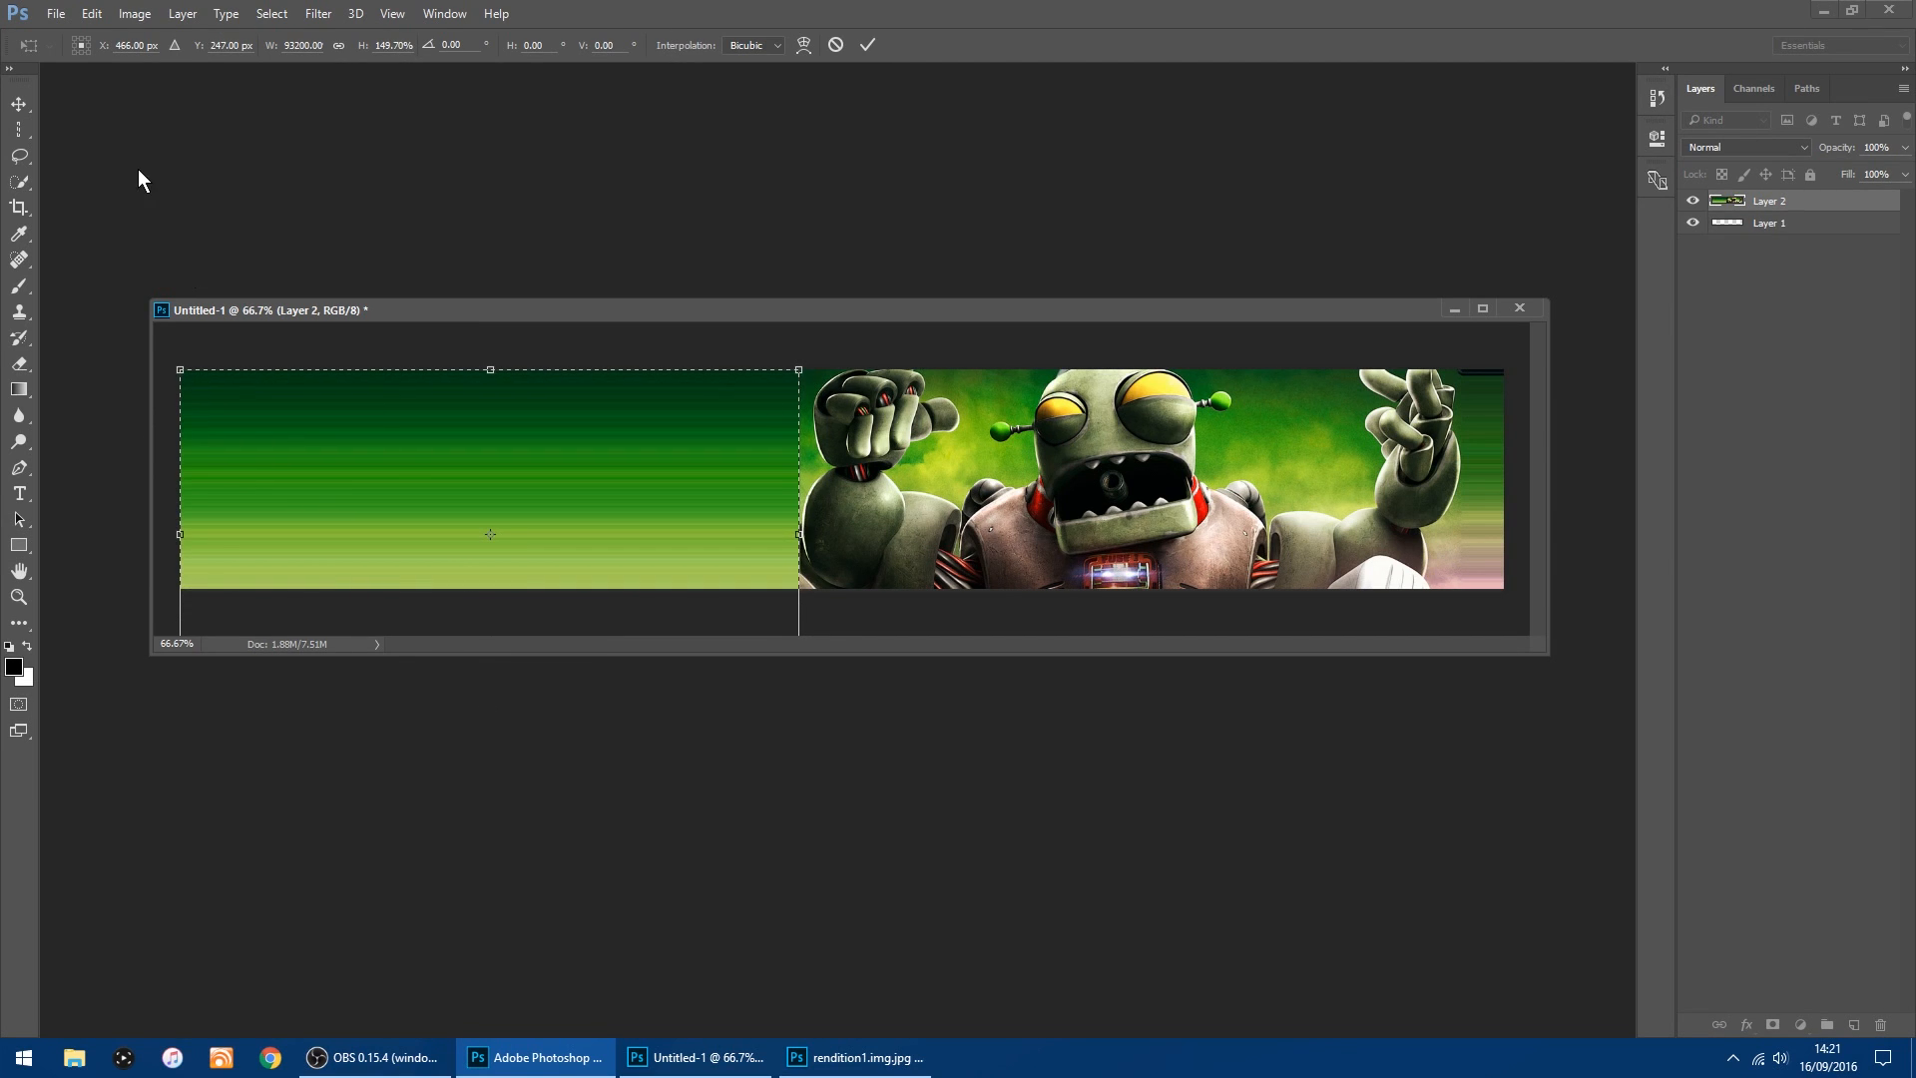
click(17, 105)
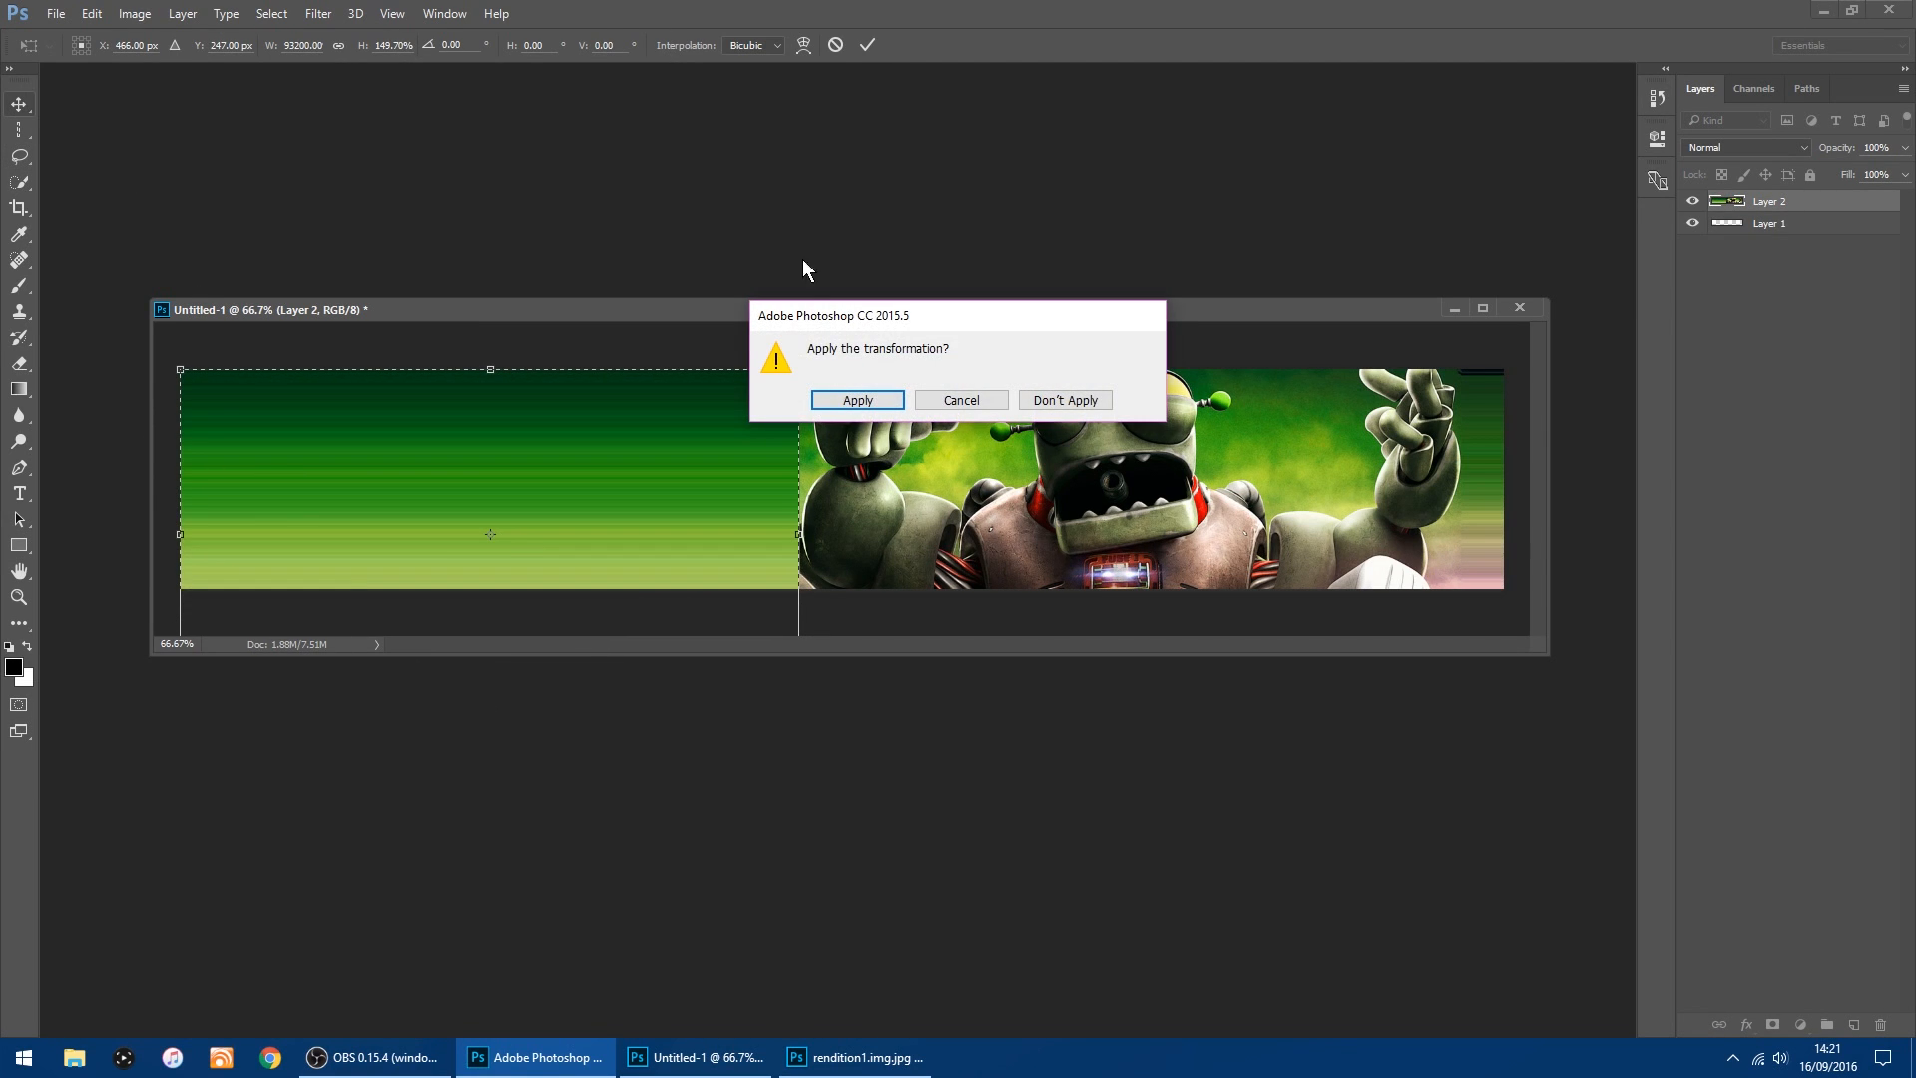
click(857, 401)
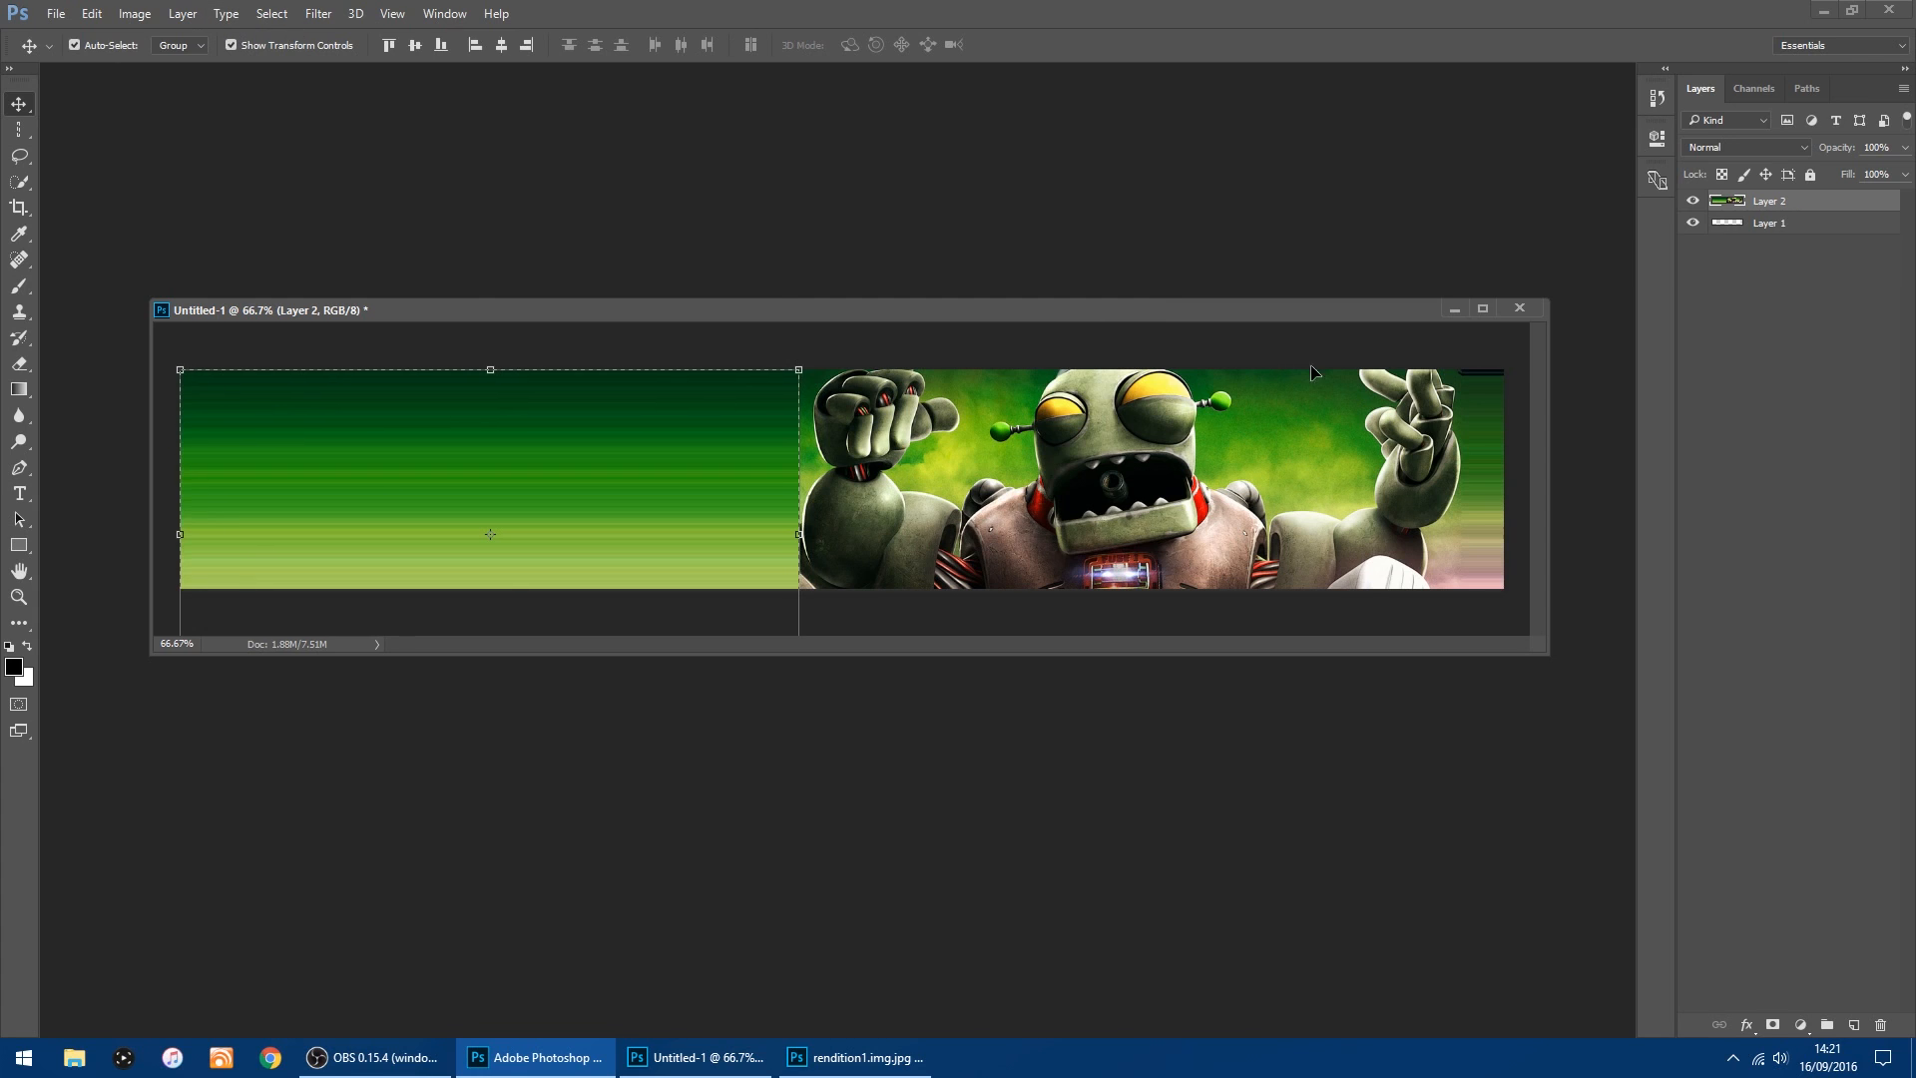
click(272, 13)
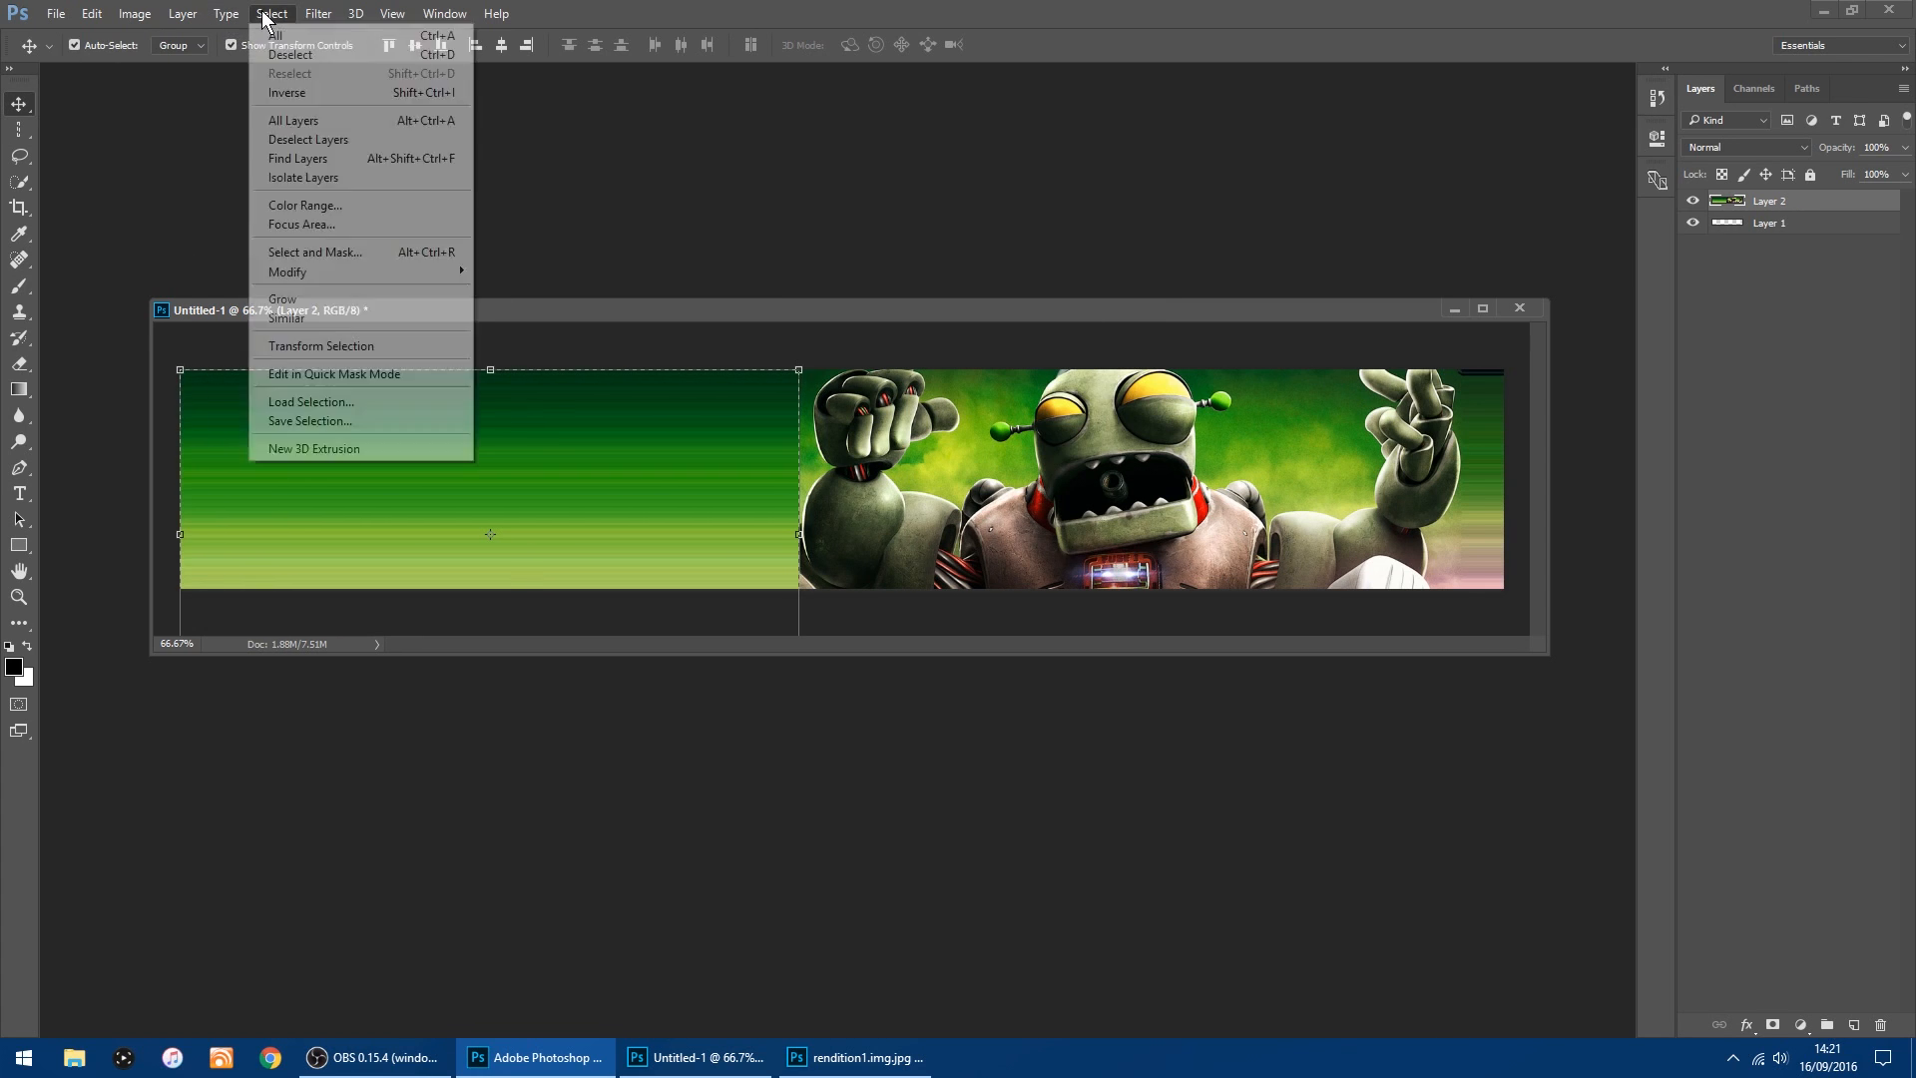
click(335, 55)
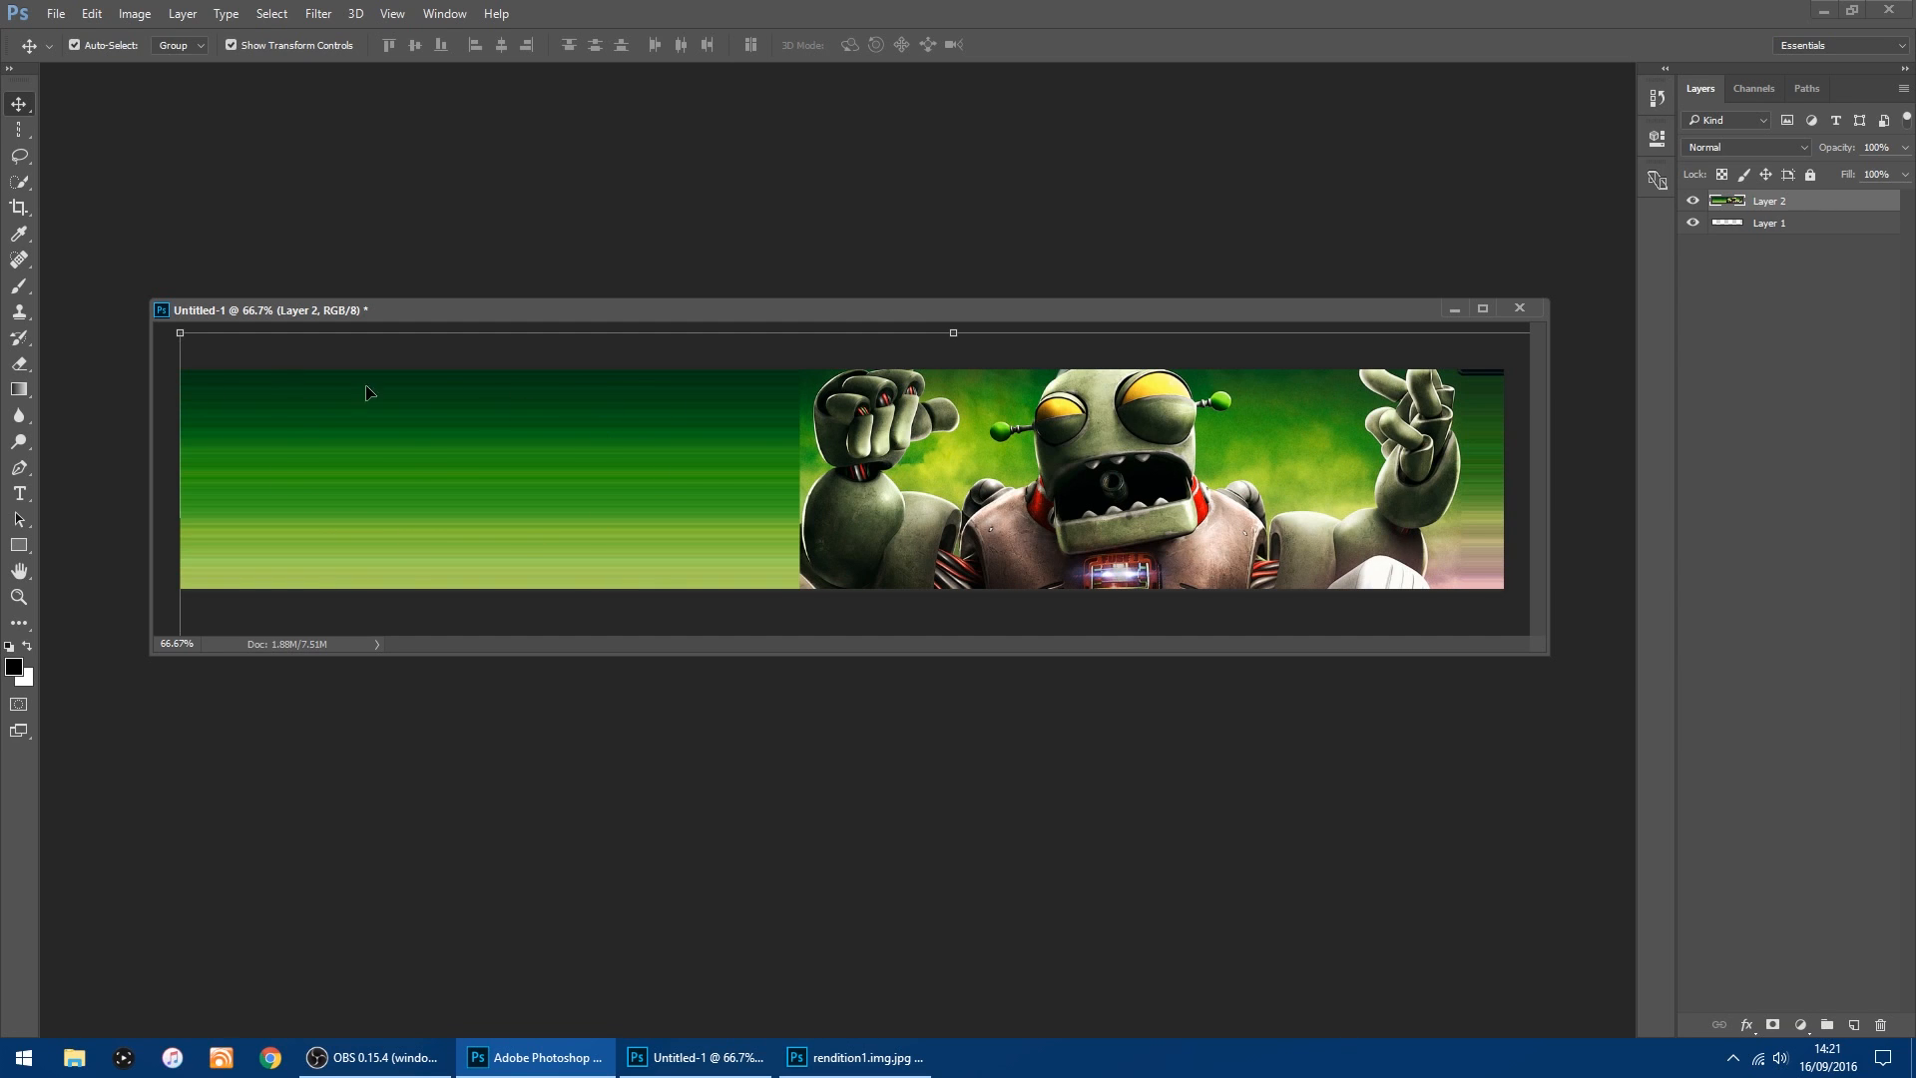
Lasso the green sky between the robot's head and right-hand raised hand, copy and paste it, and move the patch over the streaked upper-right corner.
click(26, 157)
click(64, 152)
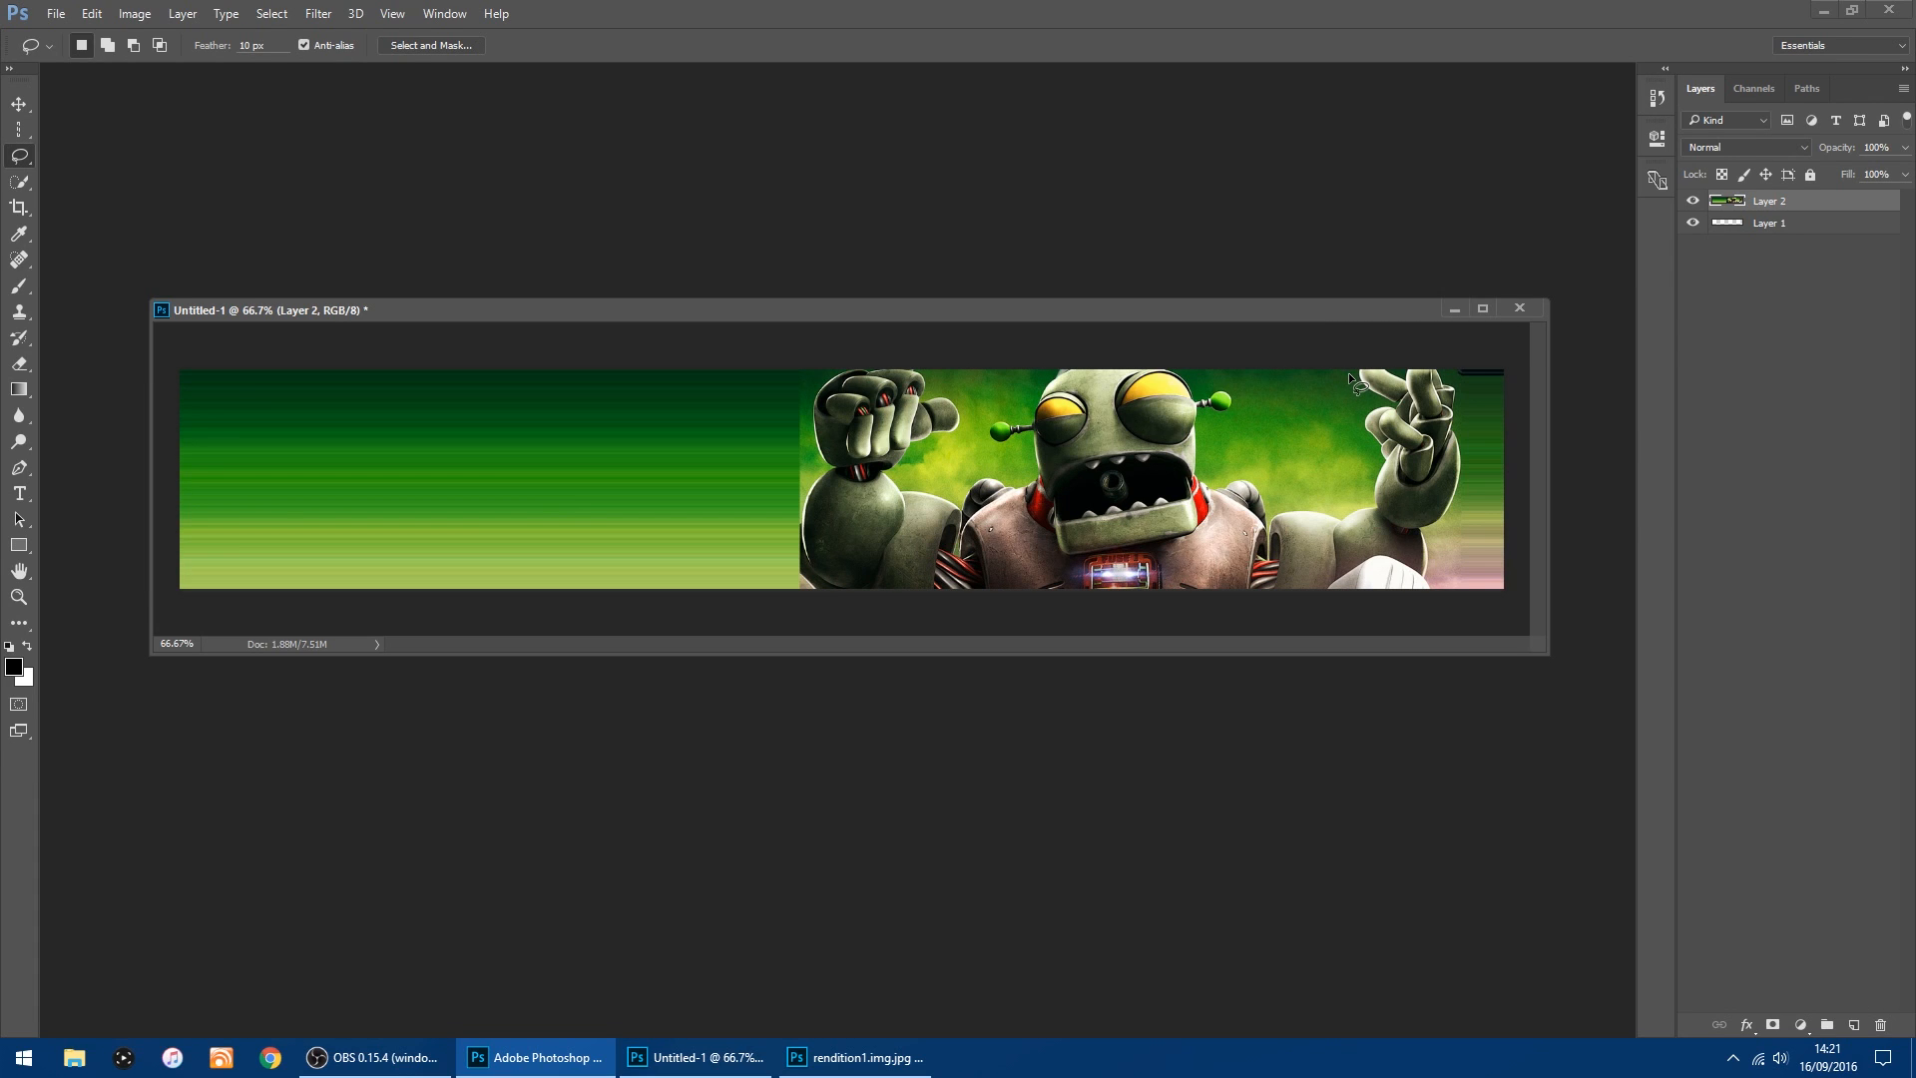
drag(1349, 377, 1351, 424)
mouse_move(1225, 427)
mouse_down()
mouse_move(1238, 377)
mouse_move(1354, 376)
mouse_up()
click(91, 14)
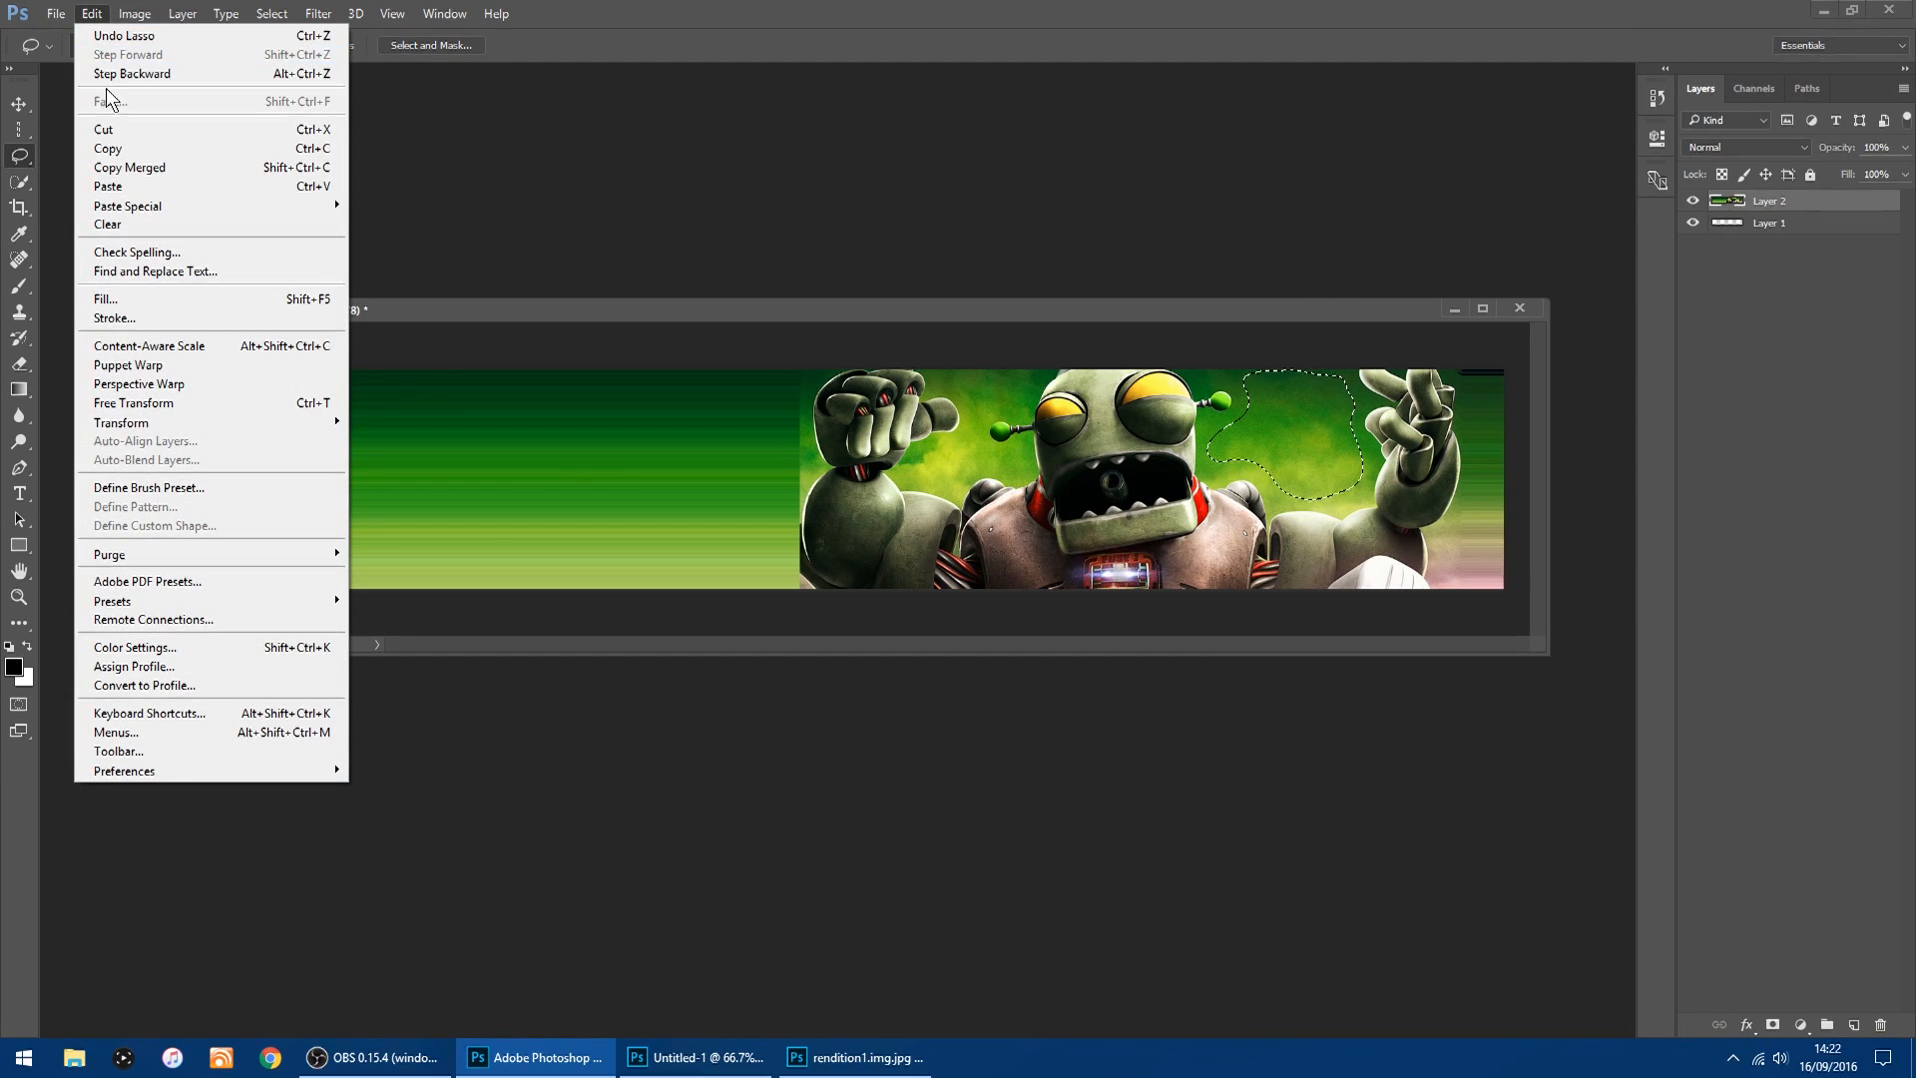
click(123, 147)
click(91, 14)
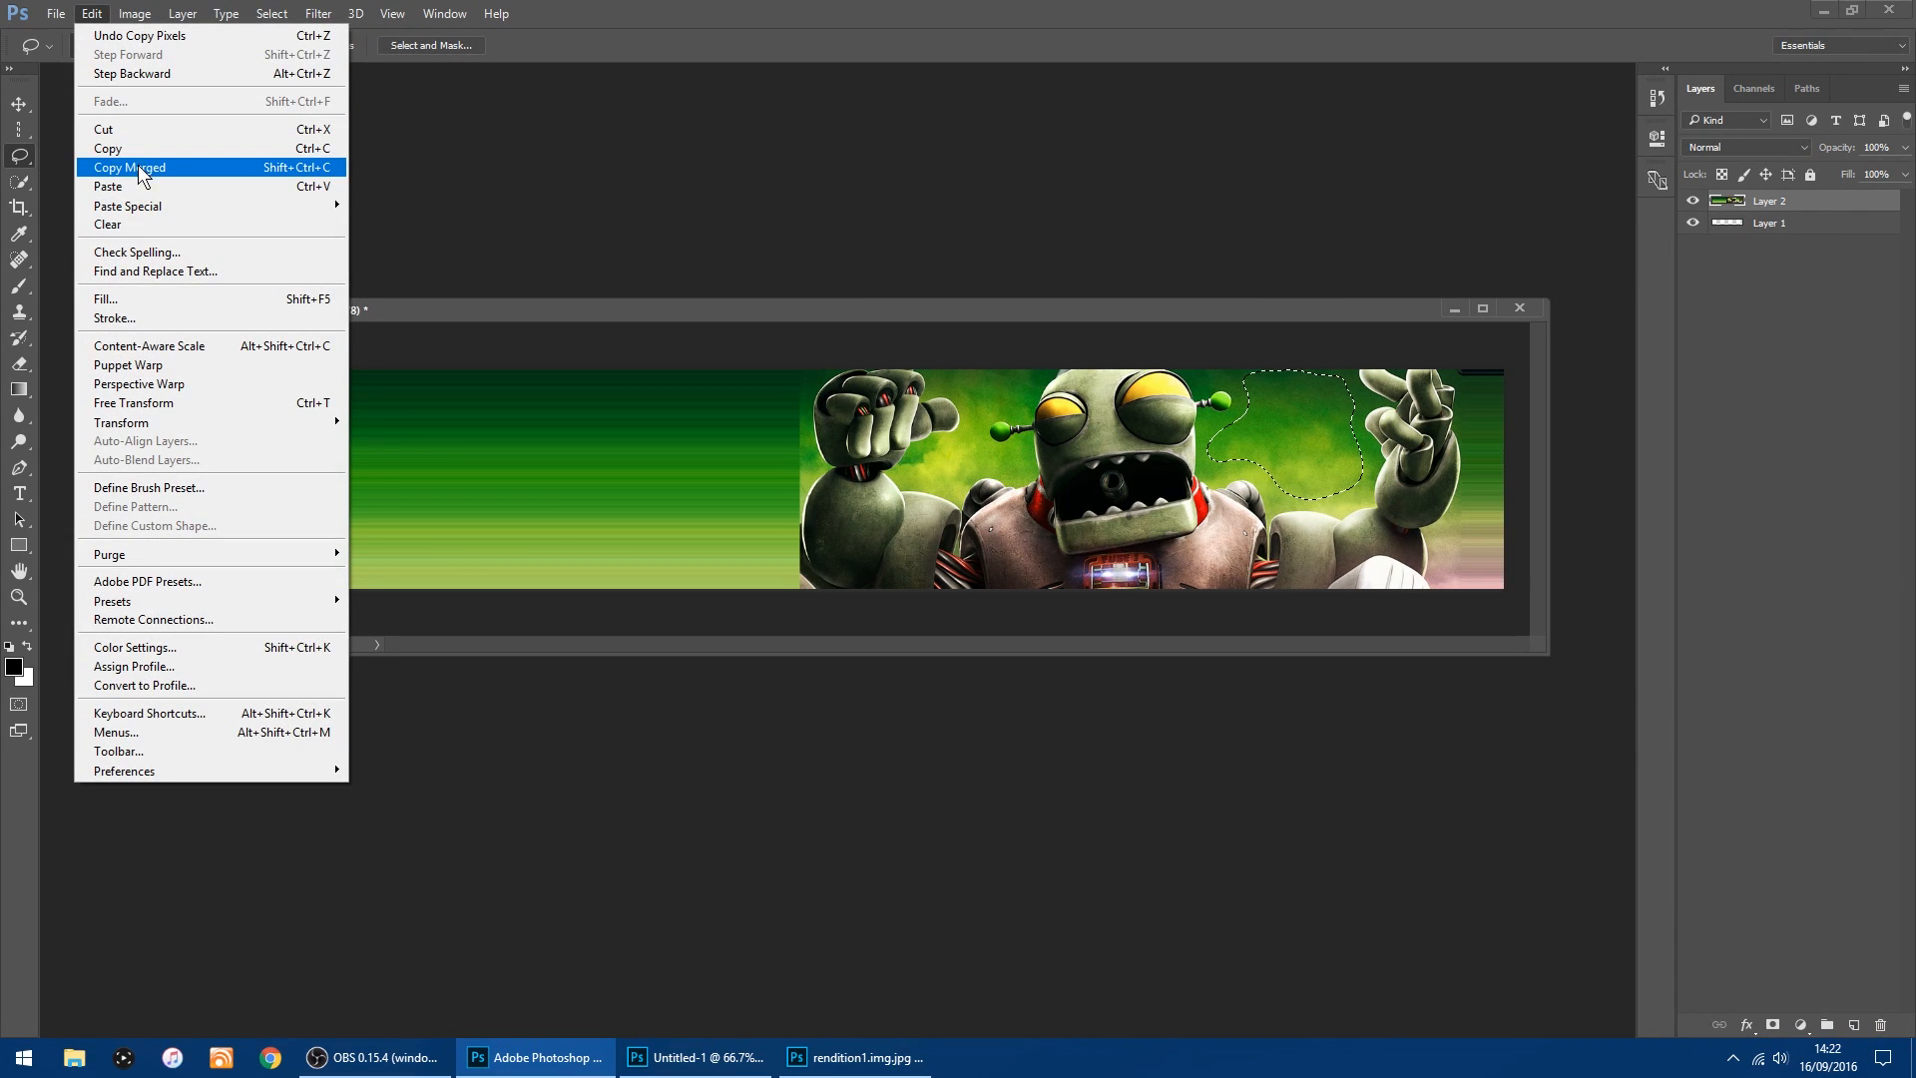
click(137, 187)
click(19, 104)
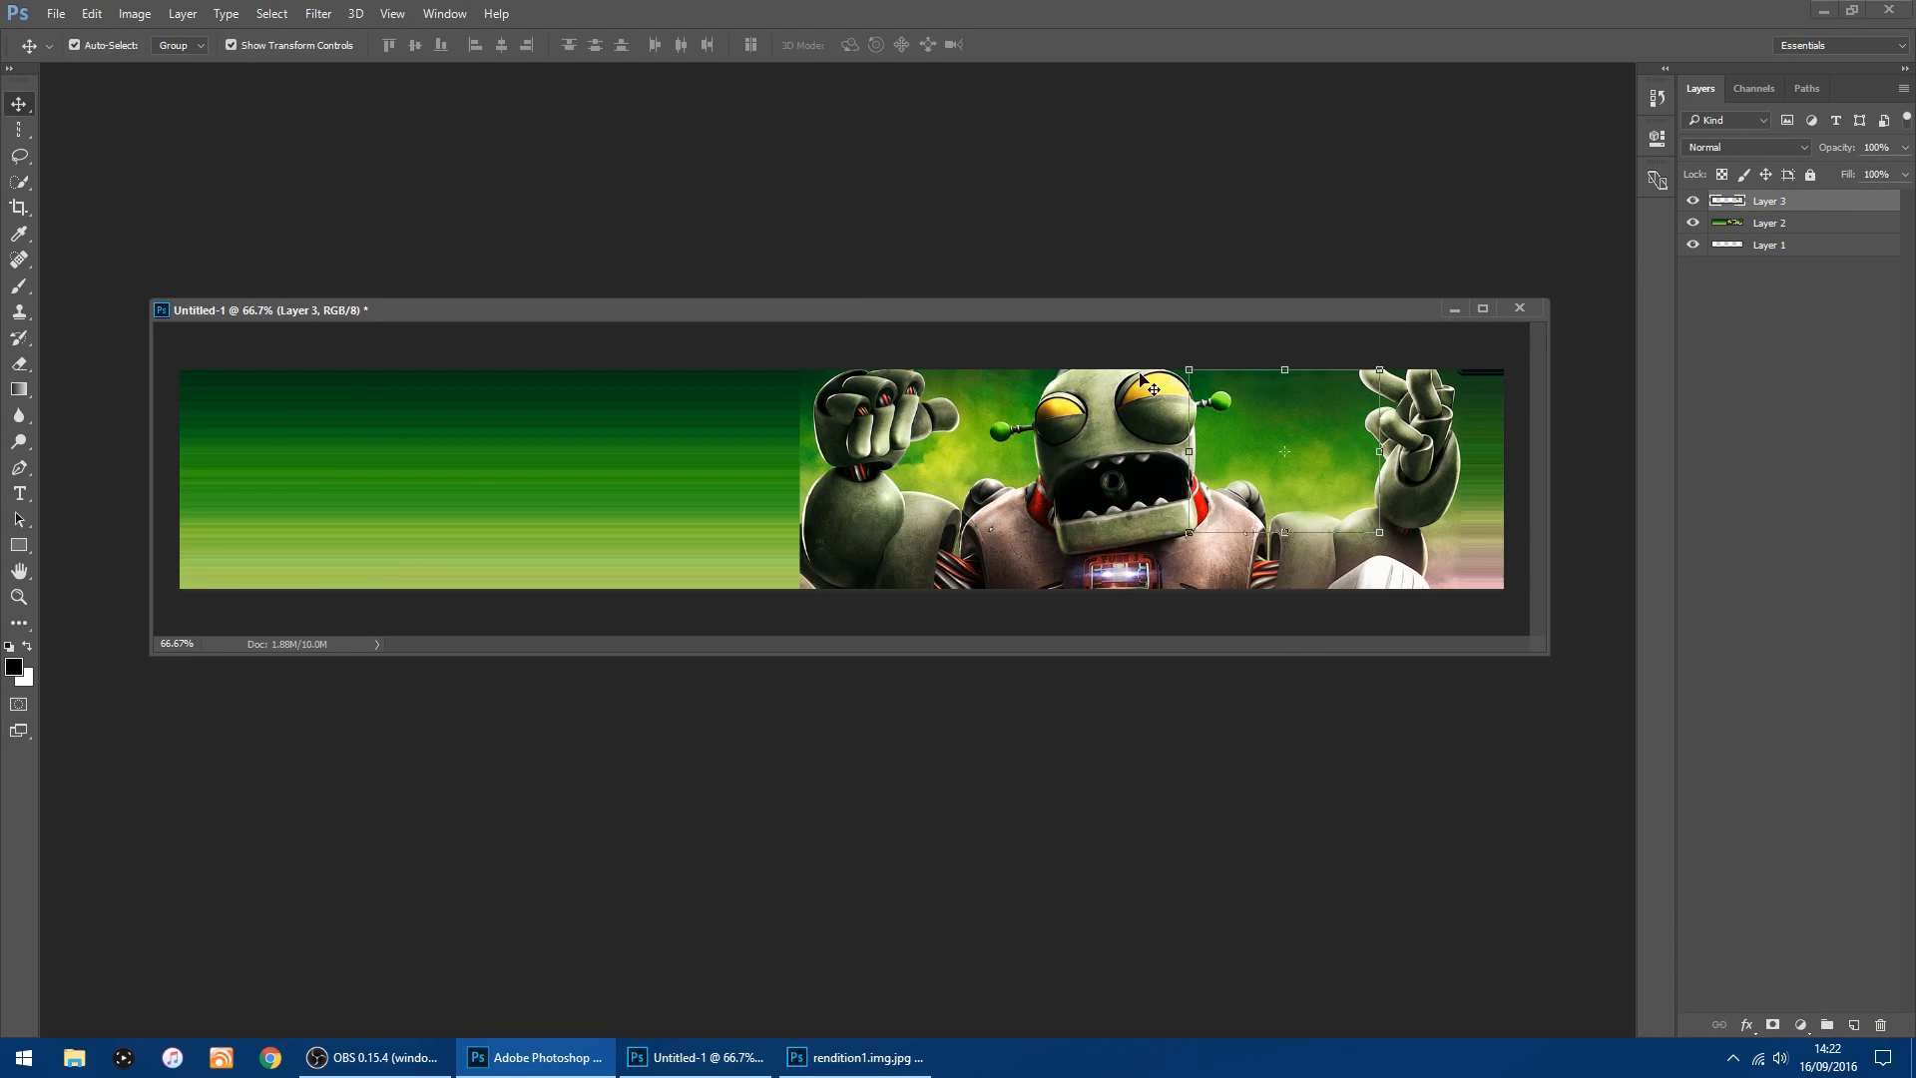
drag(1279, 416, 1471, 379)
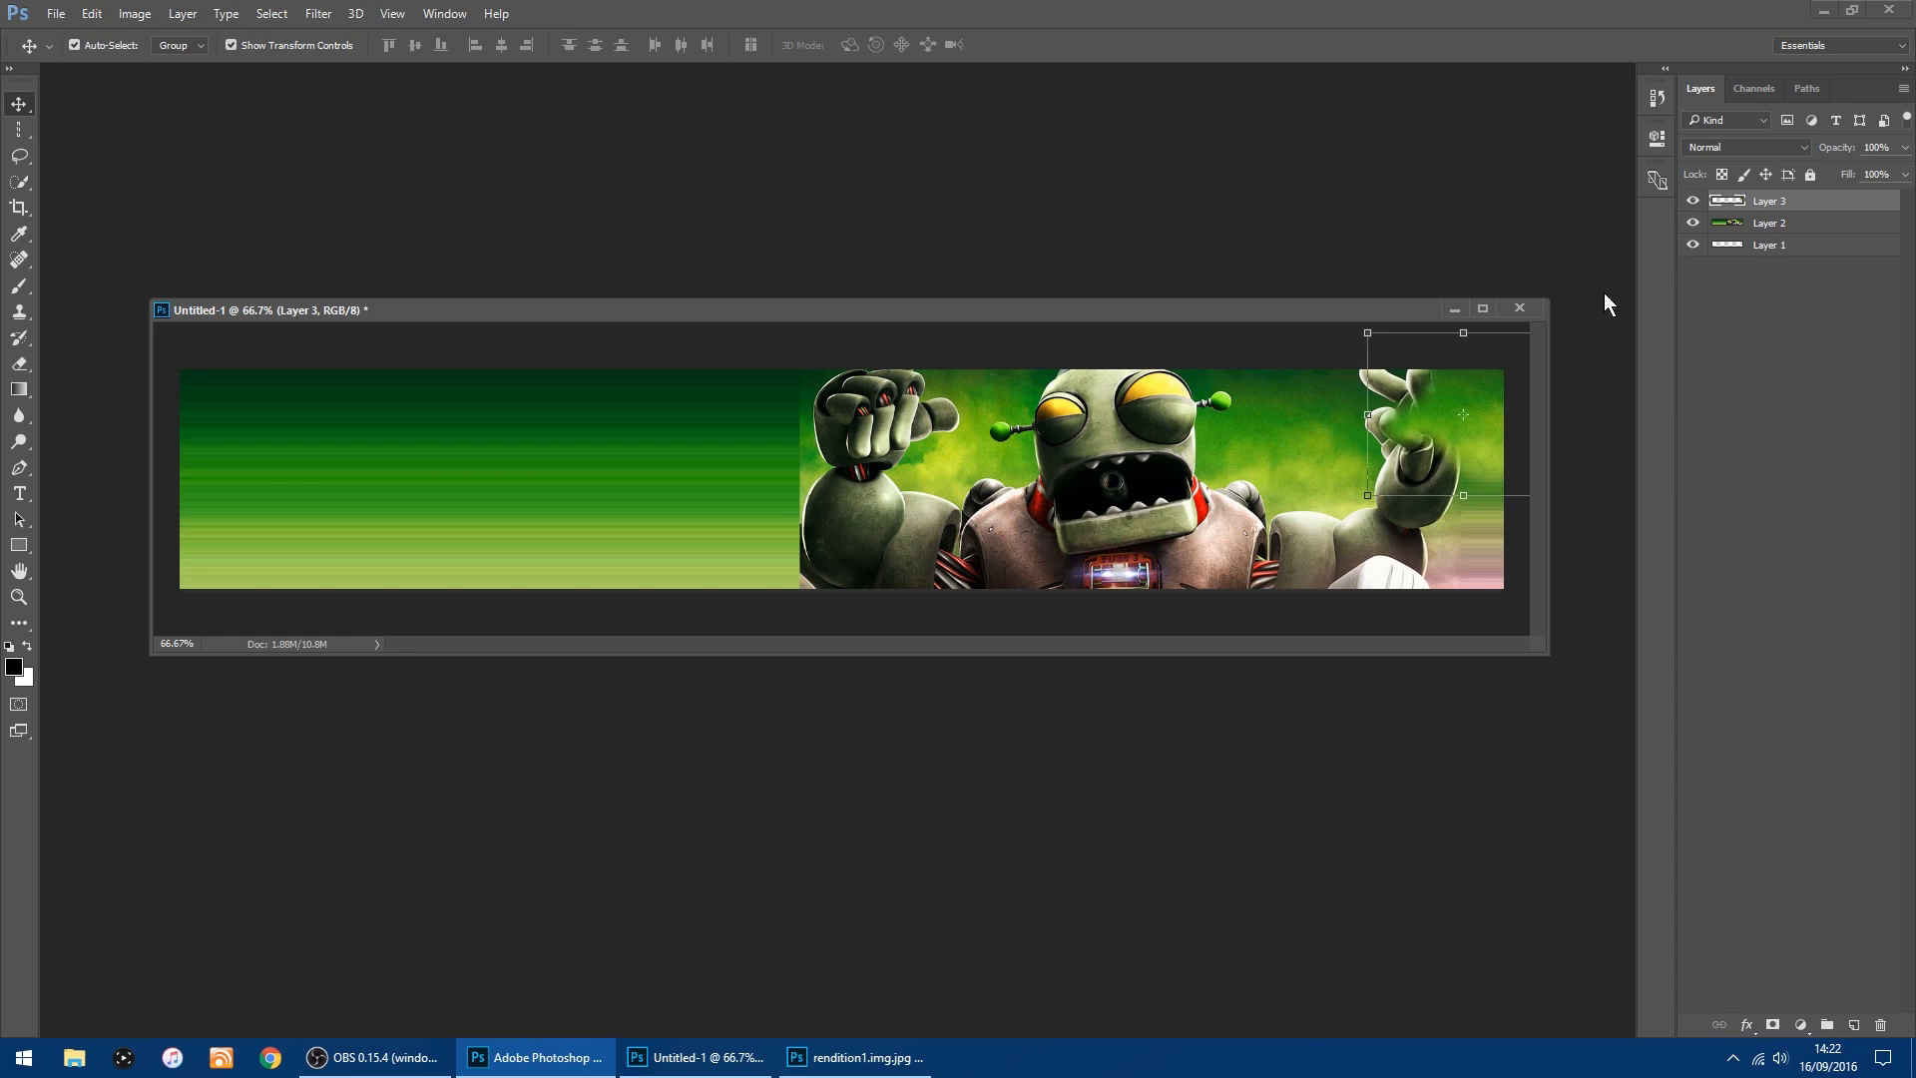
Duplicate the green sky patch twice, rotate the first copy about 179°, and stack both copies down to the canvas's lower-right corner.
drag(1736, 202, 1851, 1020)
drag(1469, 440, 1476, 525)
drag(1354, 427, 1527, 552)
click(19, 104)
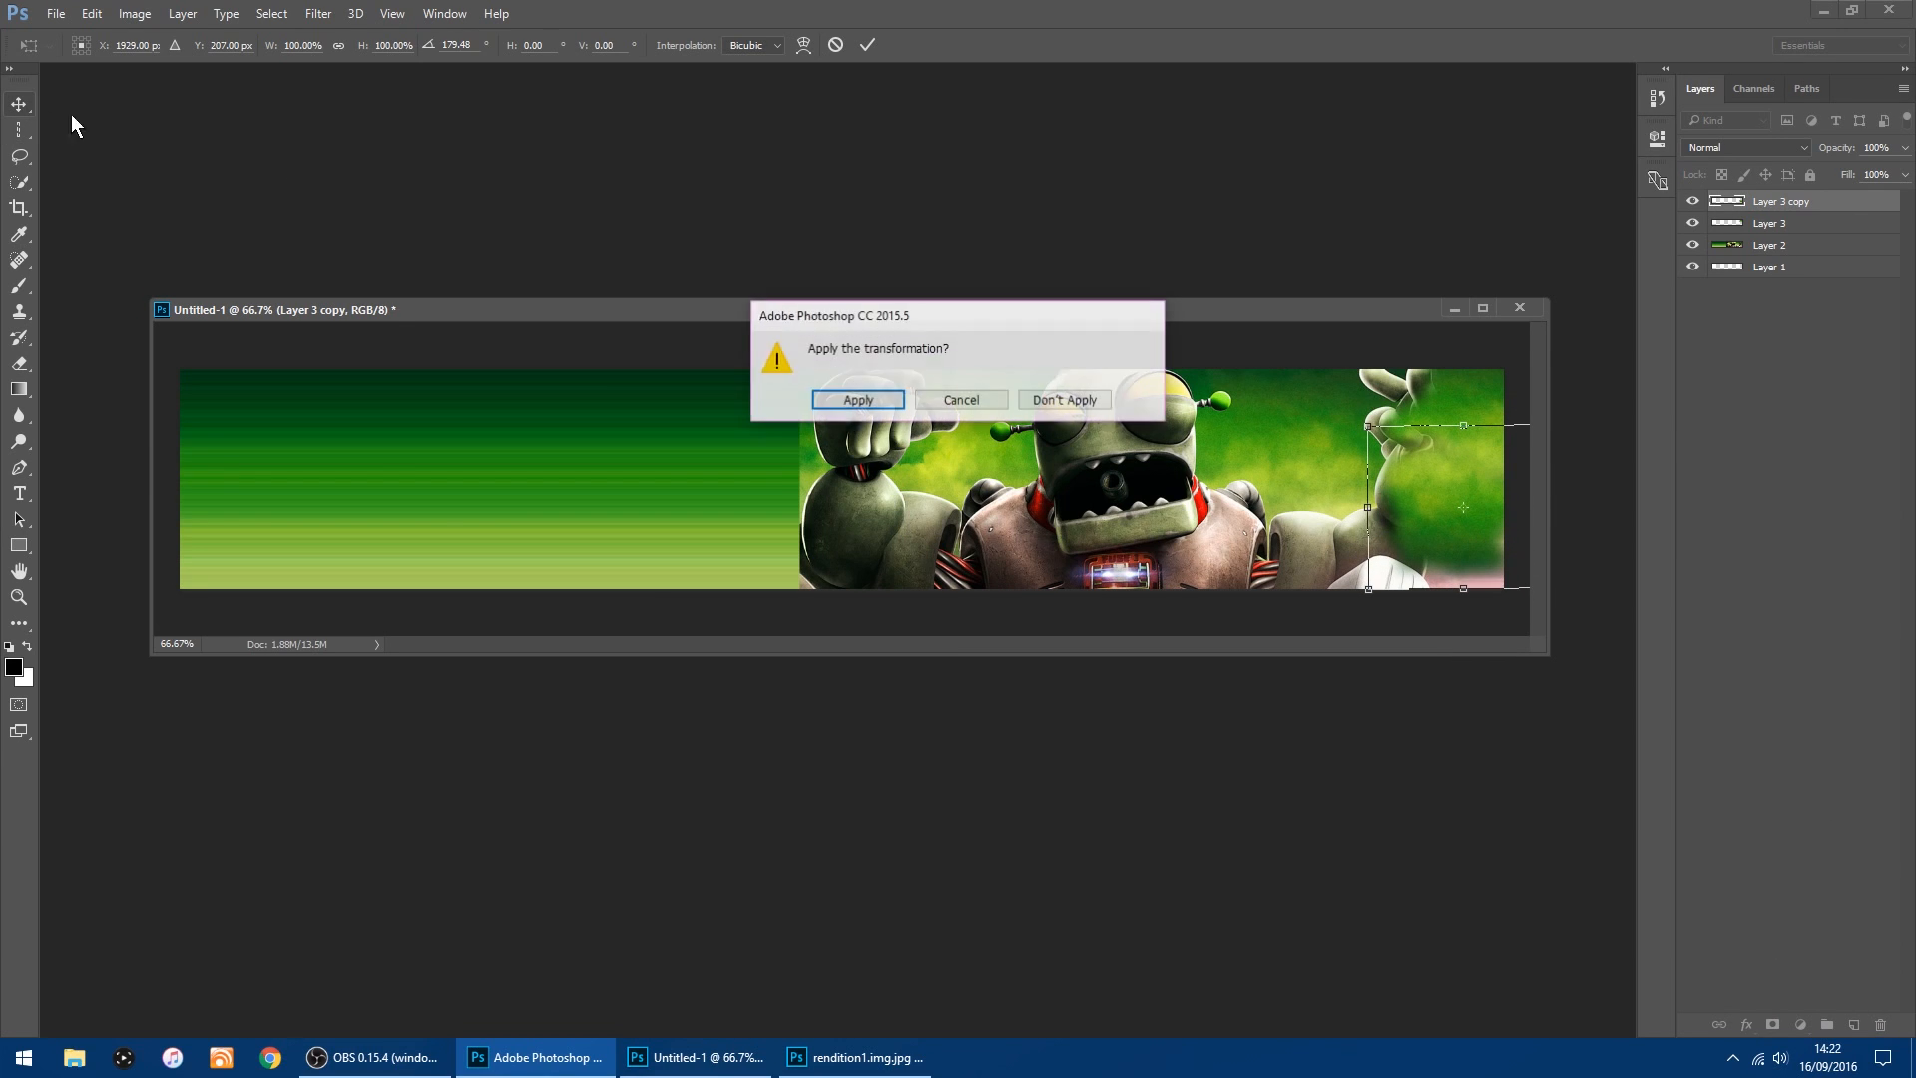
click(853, 401)
mouse_move(1420, 478)
mouse_down()
mouse_move(1448, 482)
mouse_move(1446, 465)
mouse_up()
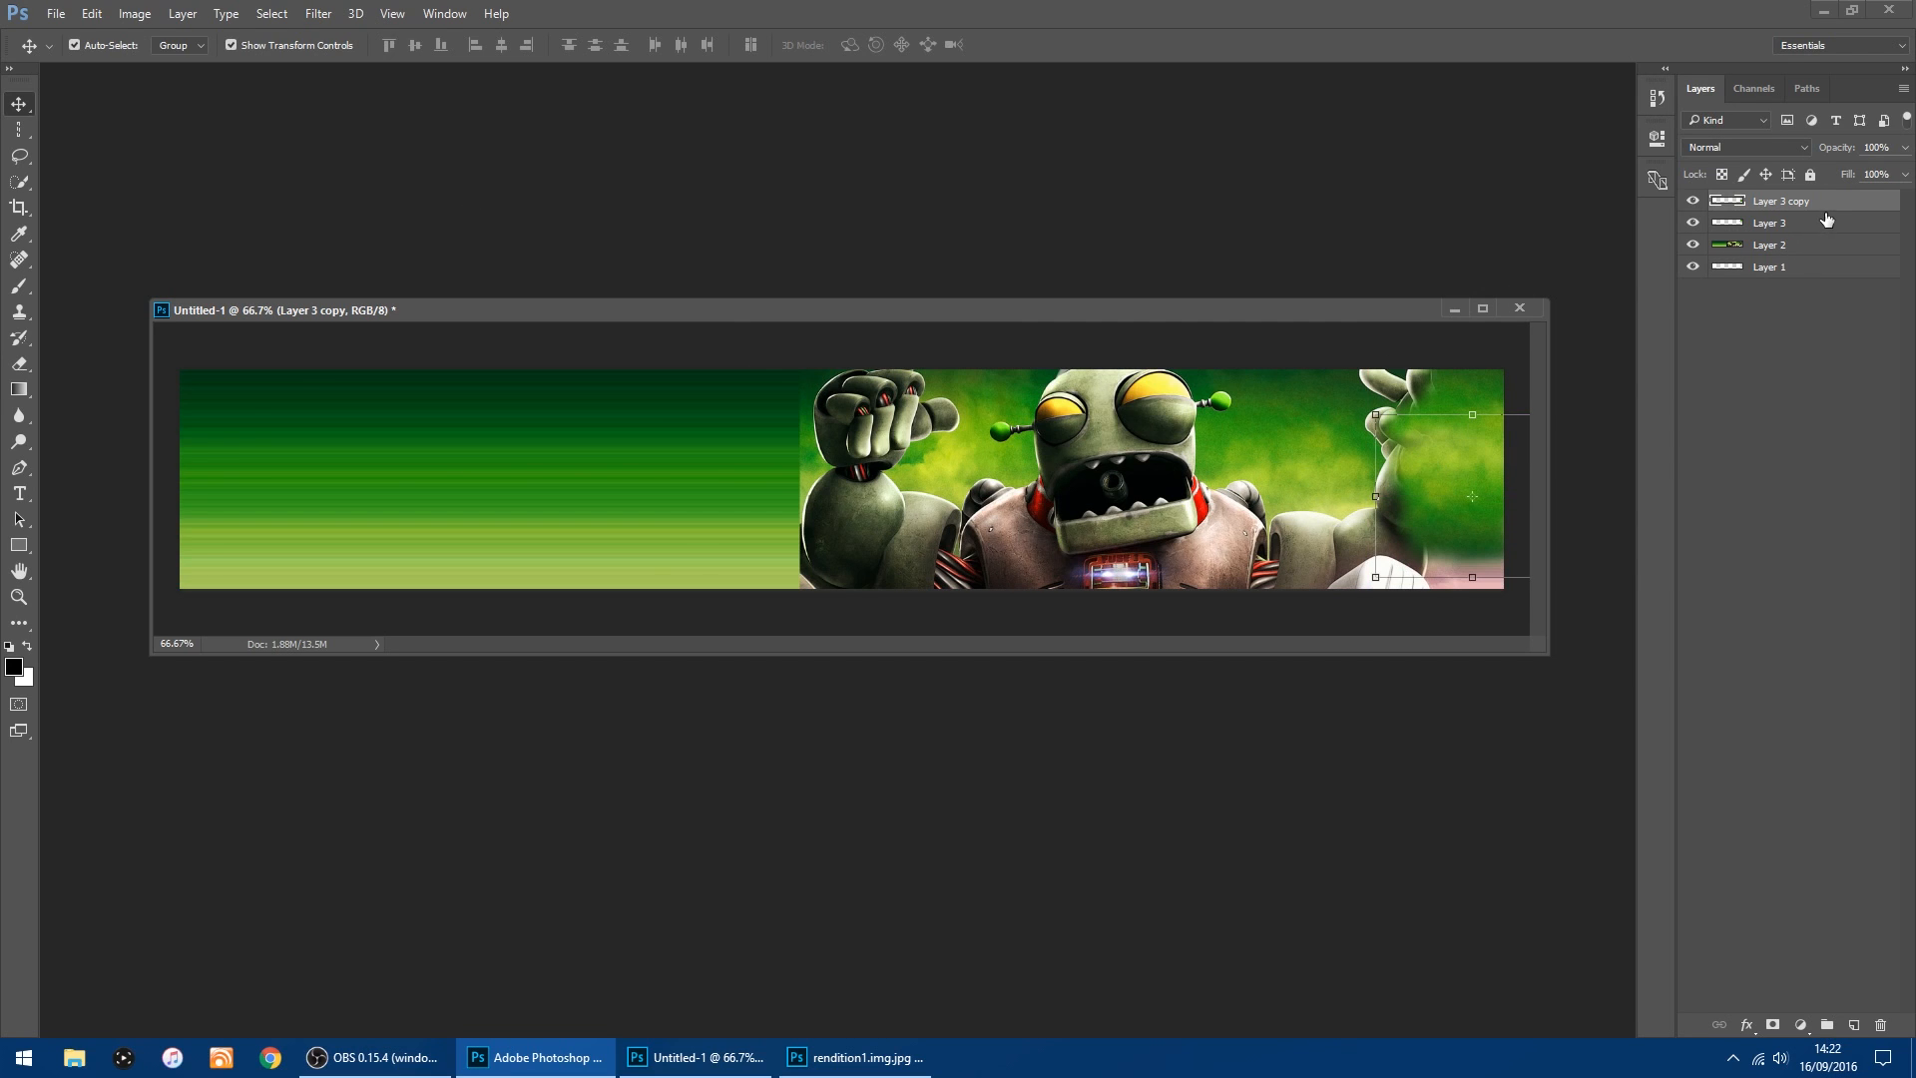
drag(1744, 206, 1853, 1025)
drag(1481, 579, 1476, 590)
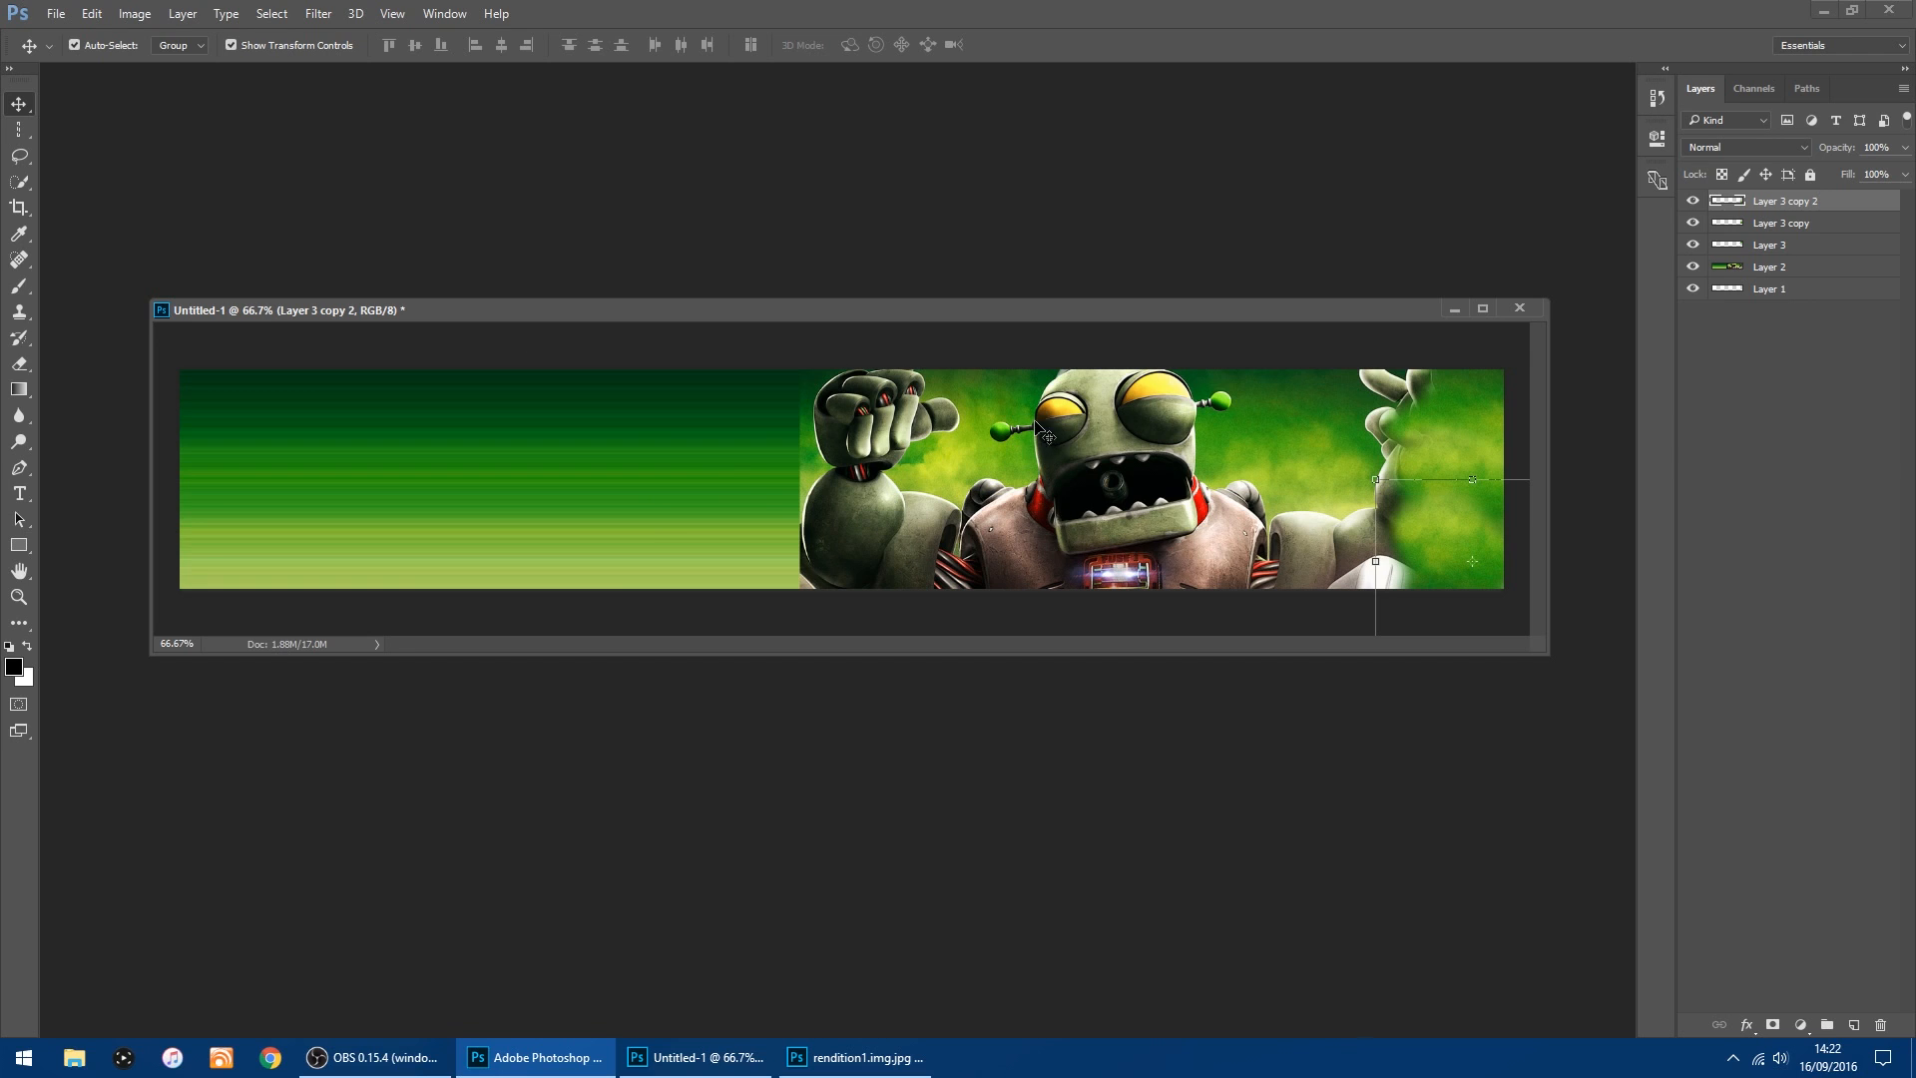
drag(1205, 458, 1183, 503)
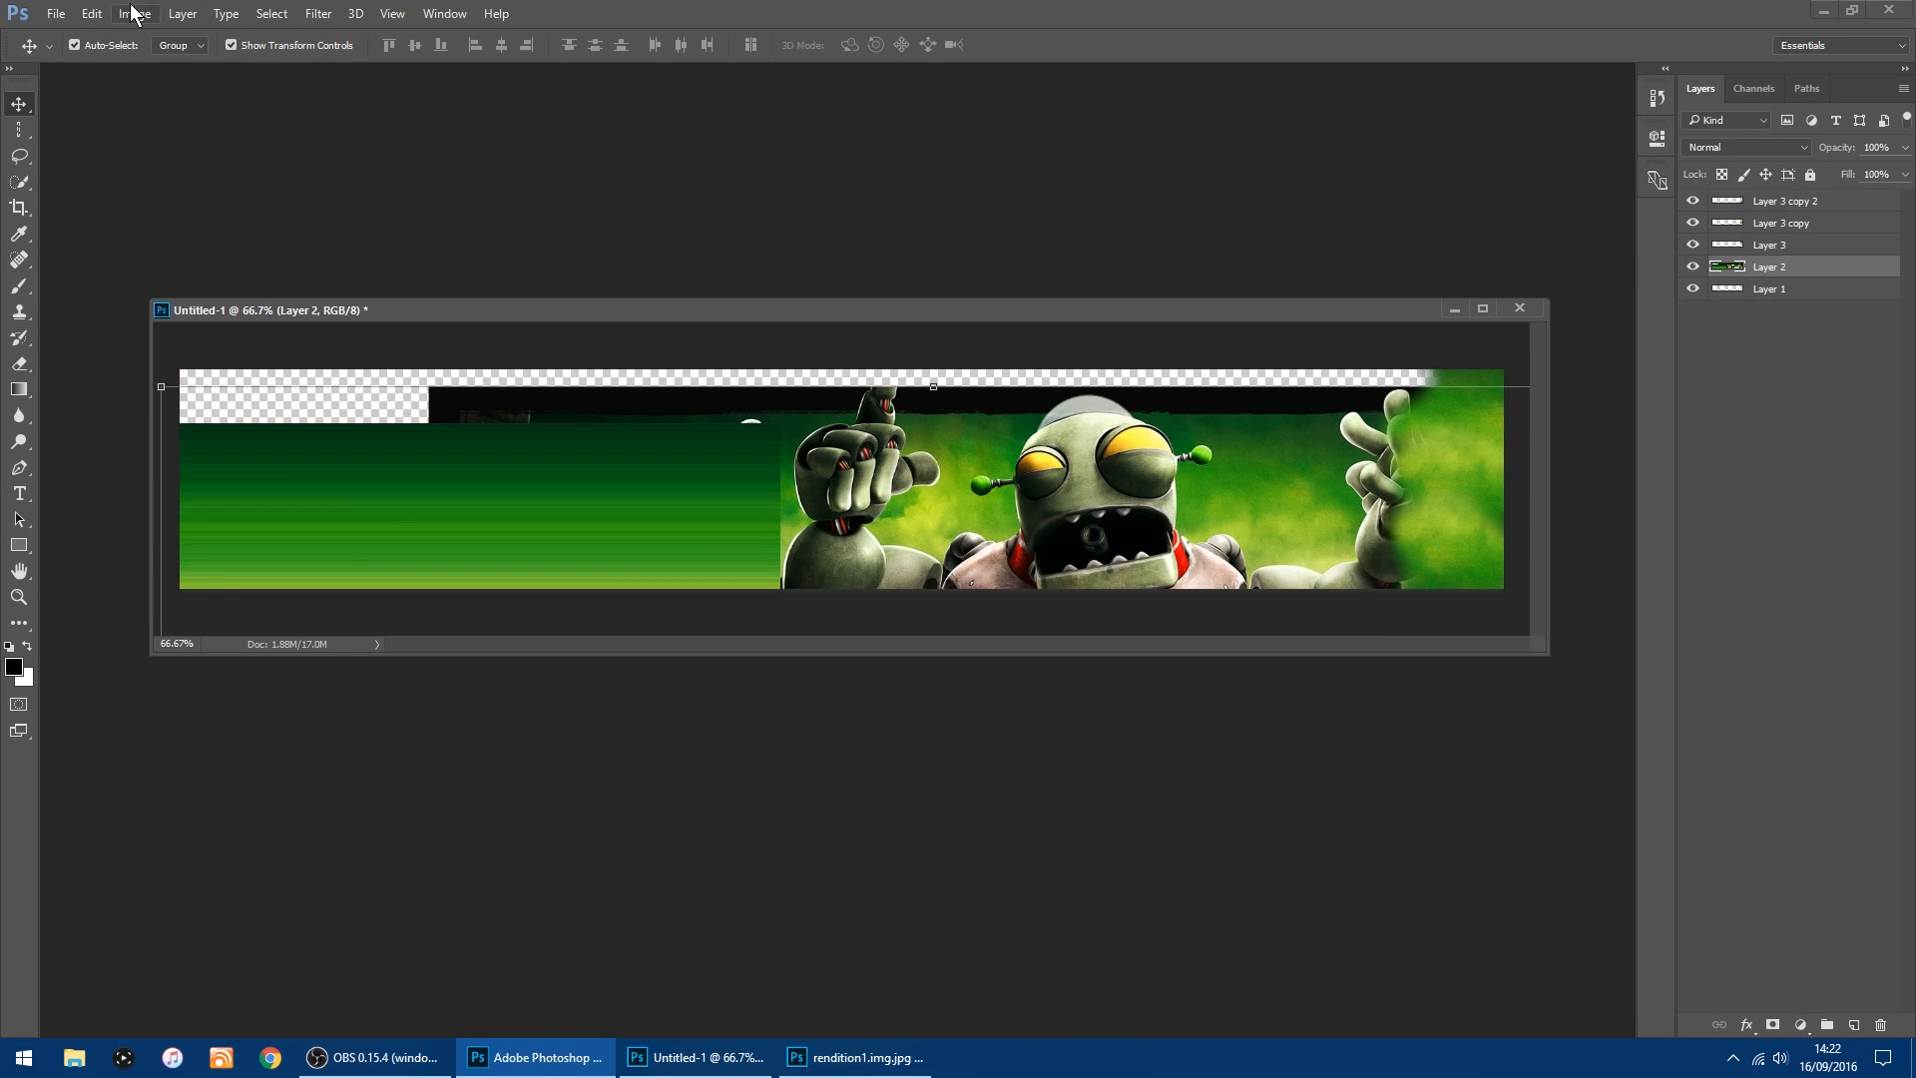
click(90, 13)
click(100, 74)
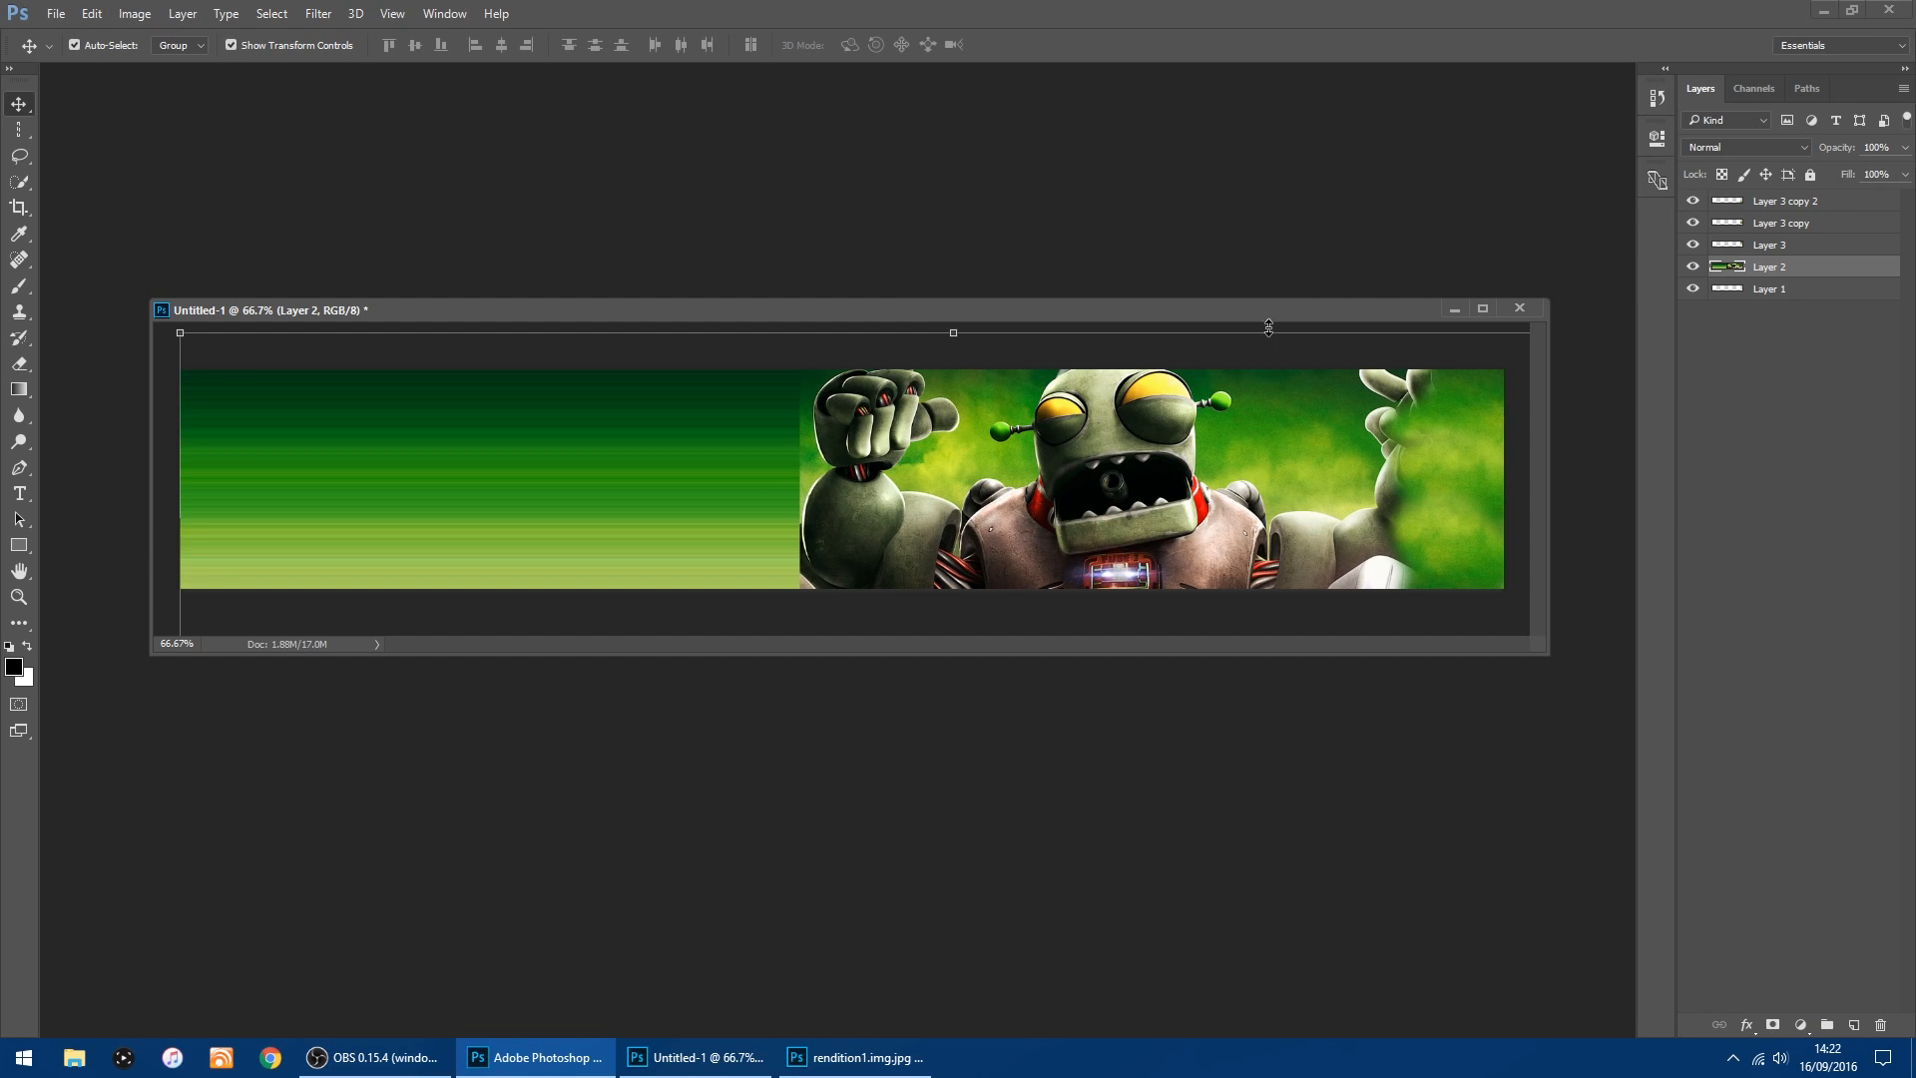
Duplicate the lowest sky patch, scale the copy to about 153% × 166%, rotate it about 180°, and place it against the robot's left-hand arm.
click(1749, 200)
click(1693, 201)
click(1694, 202)
drag(1731, 203, 1853, 1025)
drag(1463, 529, 549, 577)
drag(549, 496, 545, 390)
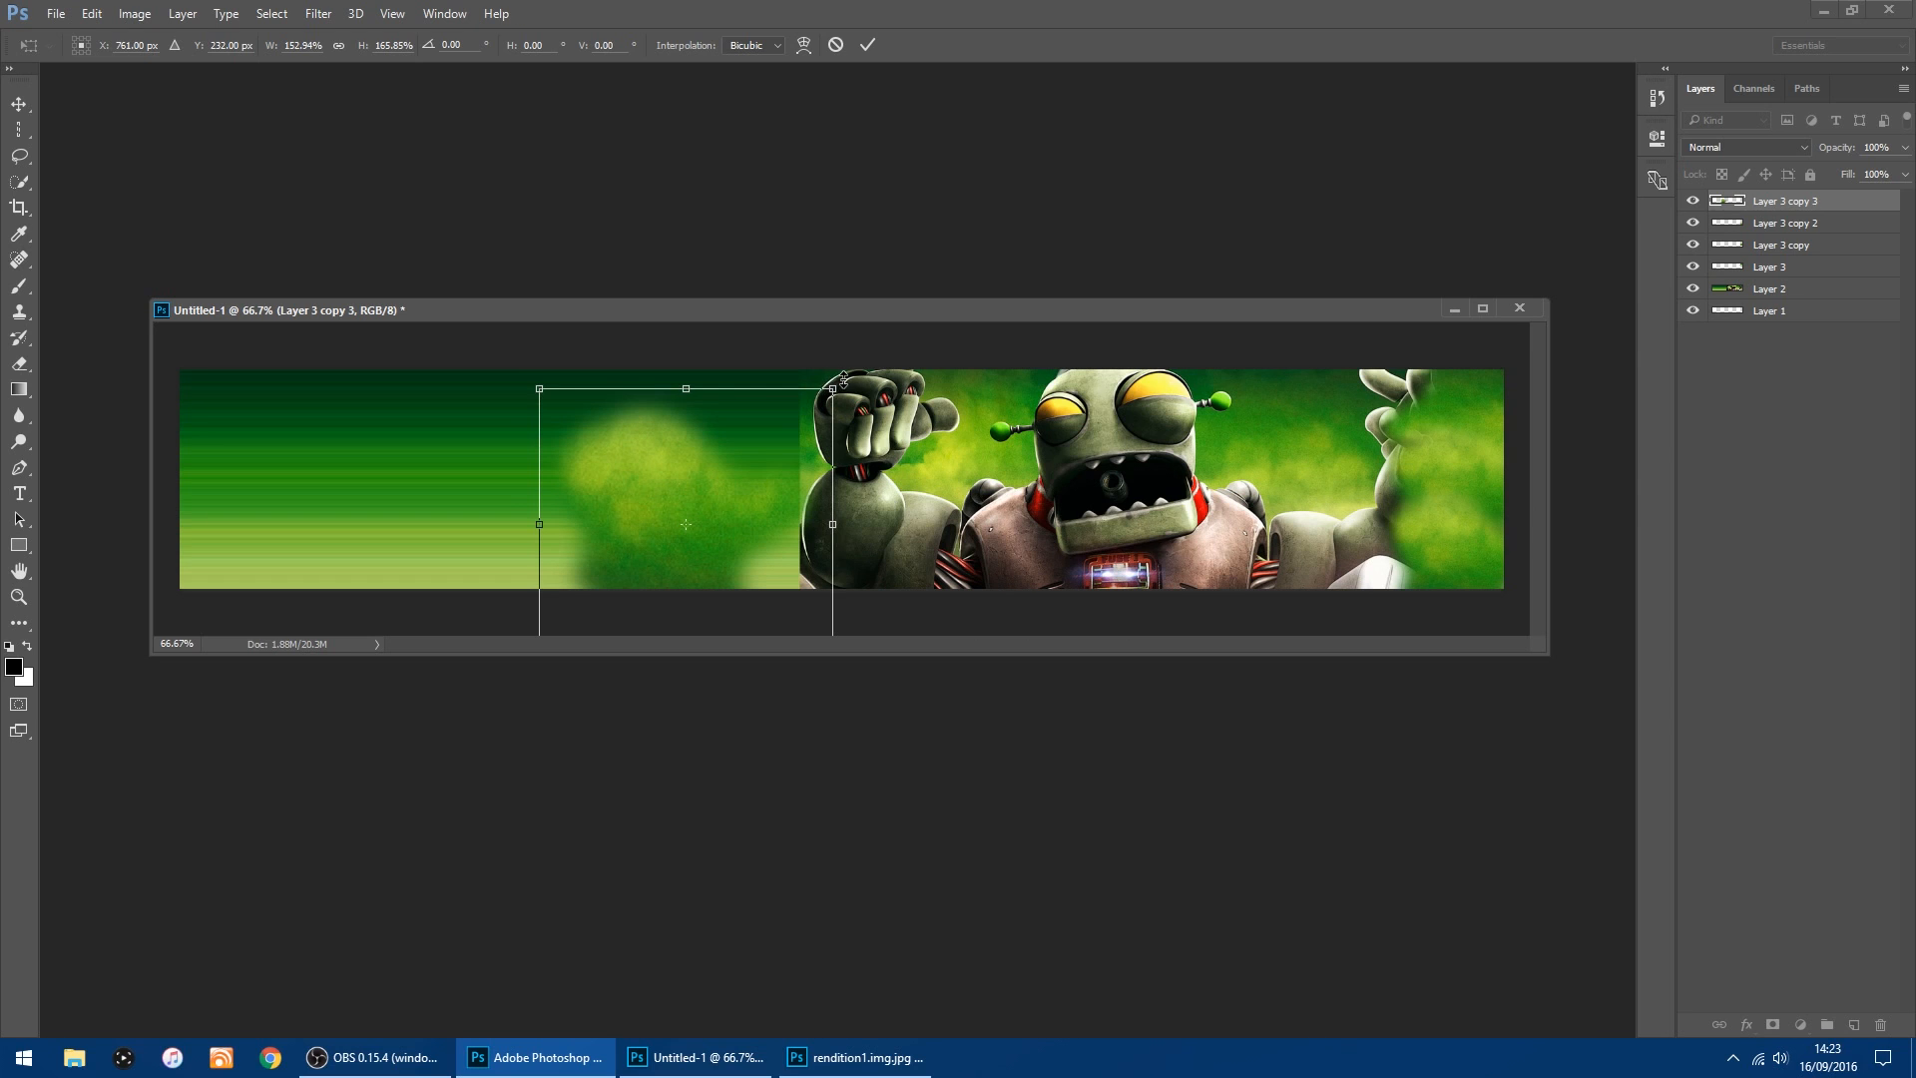
drag(850, 377, 357, 821)
click(18, 103)
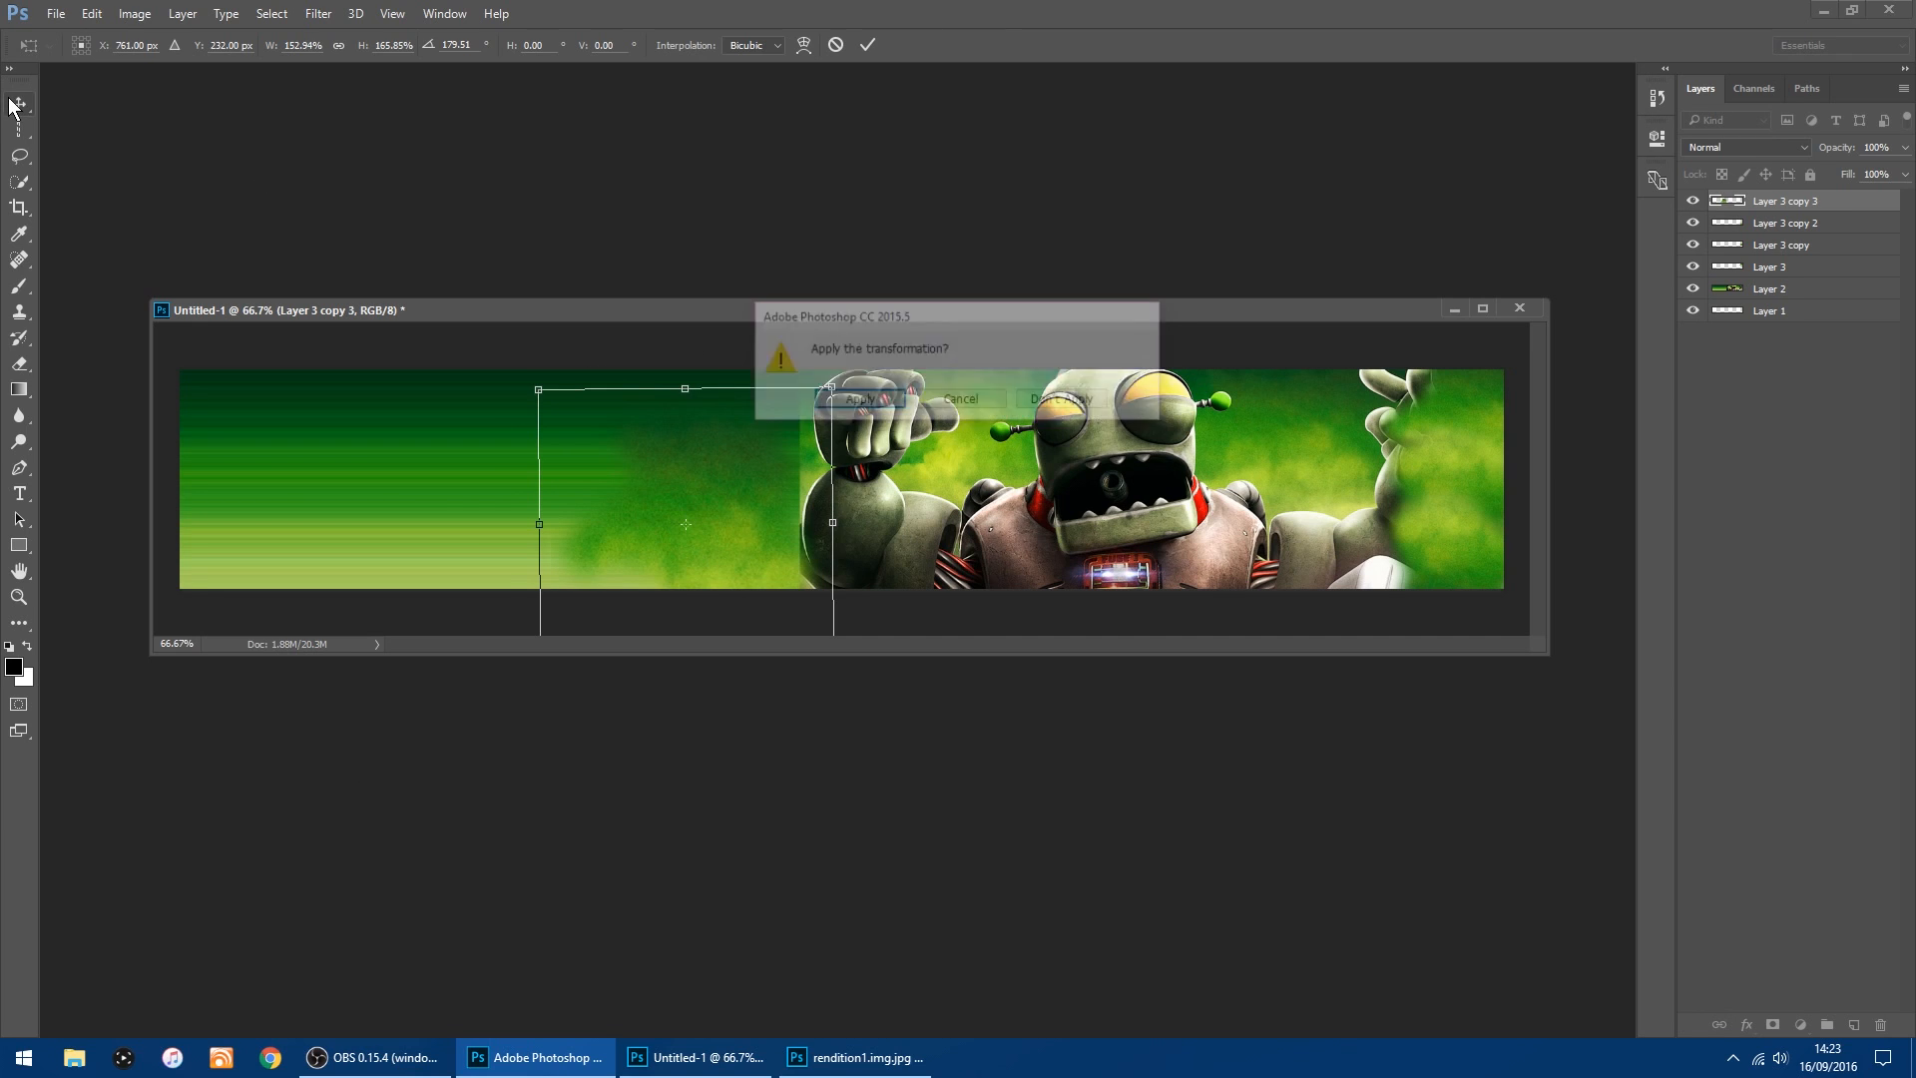
click(848, 394)
drag(654, 455, 701, 457)
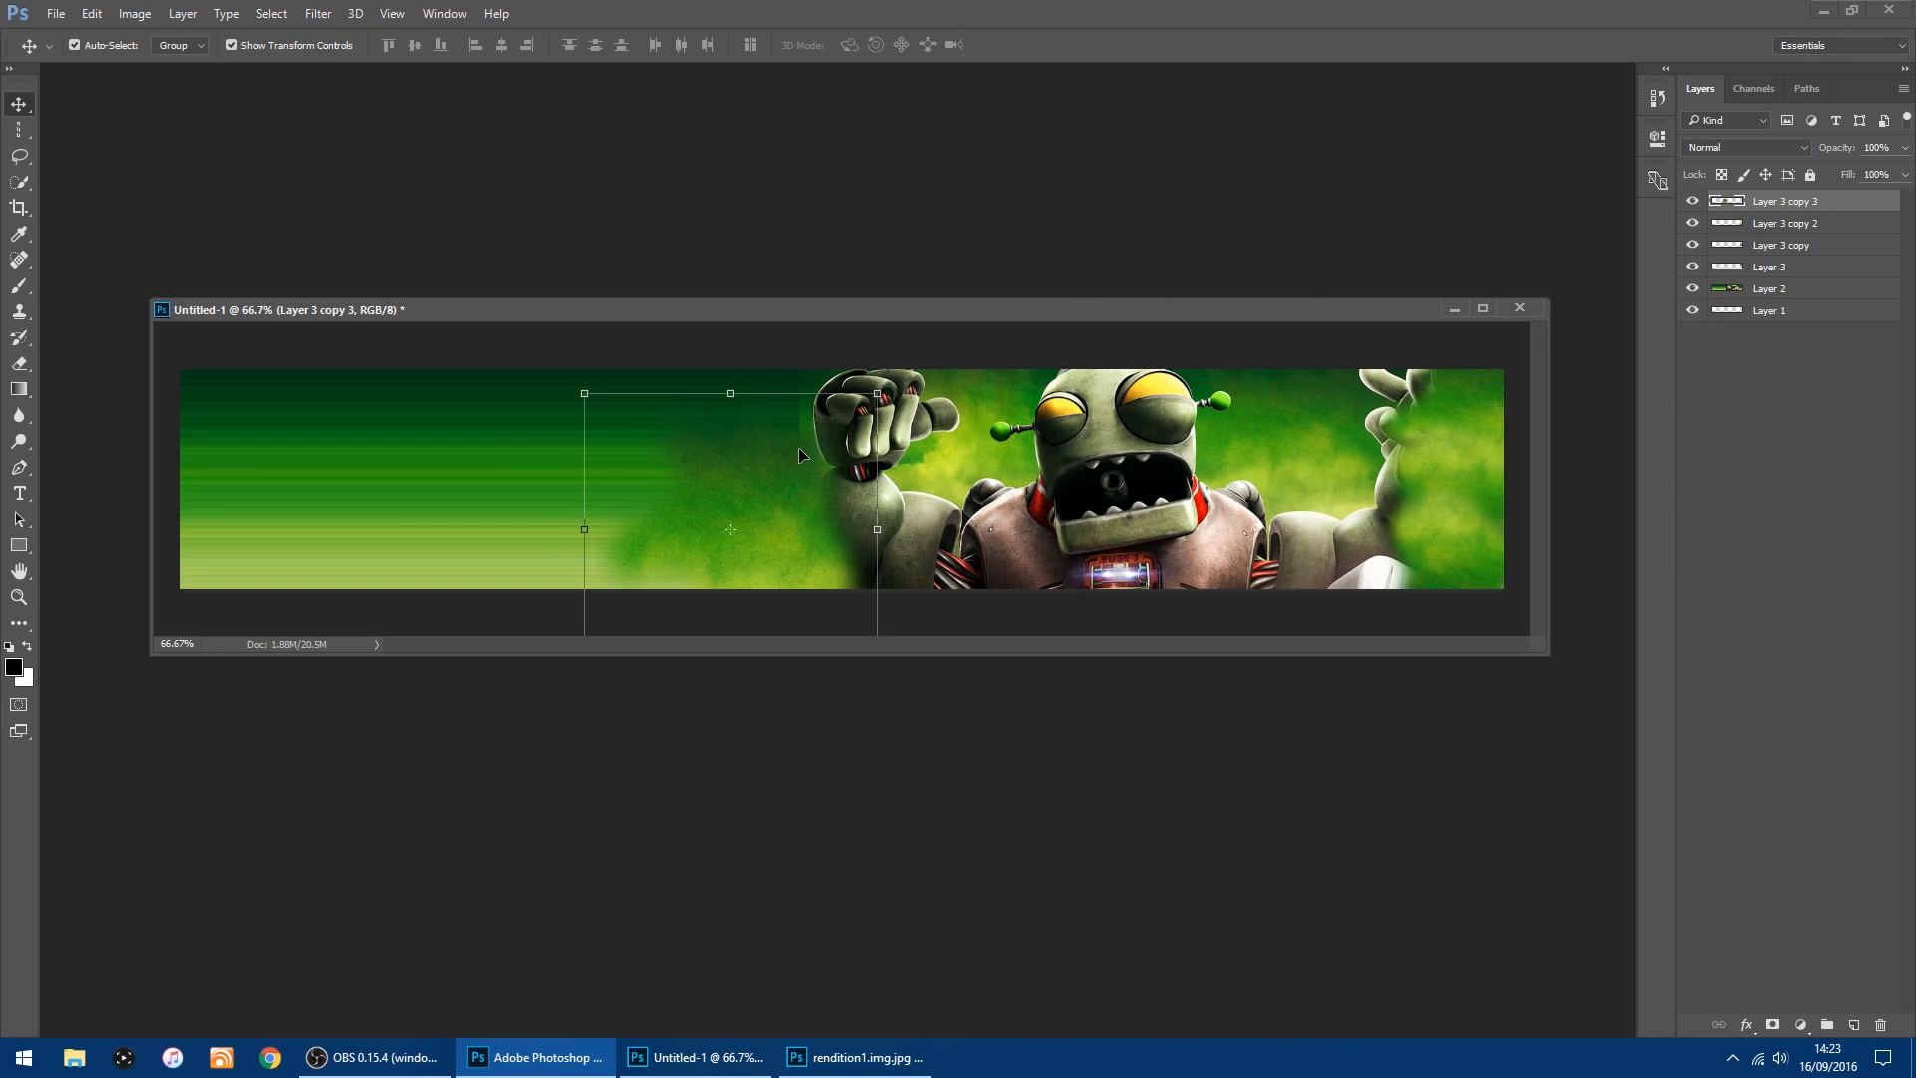
Duplicate the enlarged patch three times, placing one copy above it and two farther left over the streaked background.
drag(1732, 206, 1854, 1025)
drag(766, 478, 761, 362)
drag(1745, 206, 1854, 1025)
drag(781, 423, 583, 500)
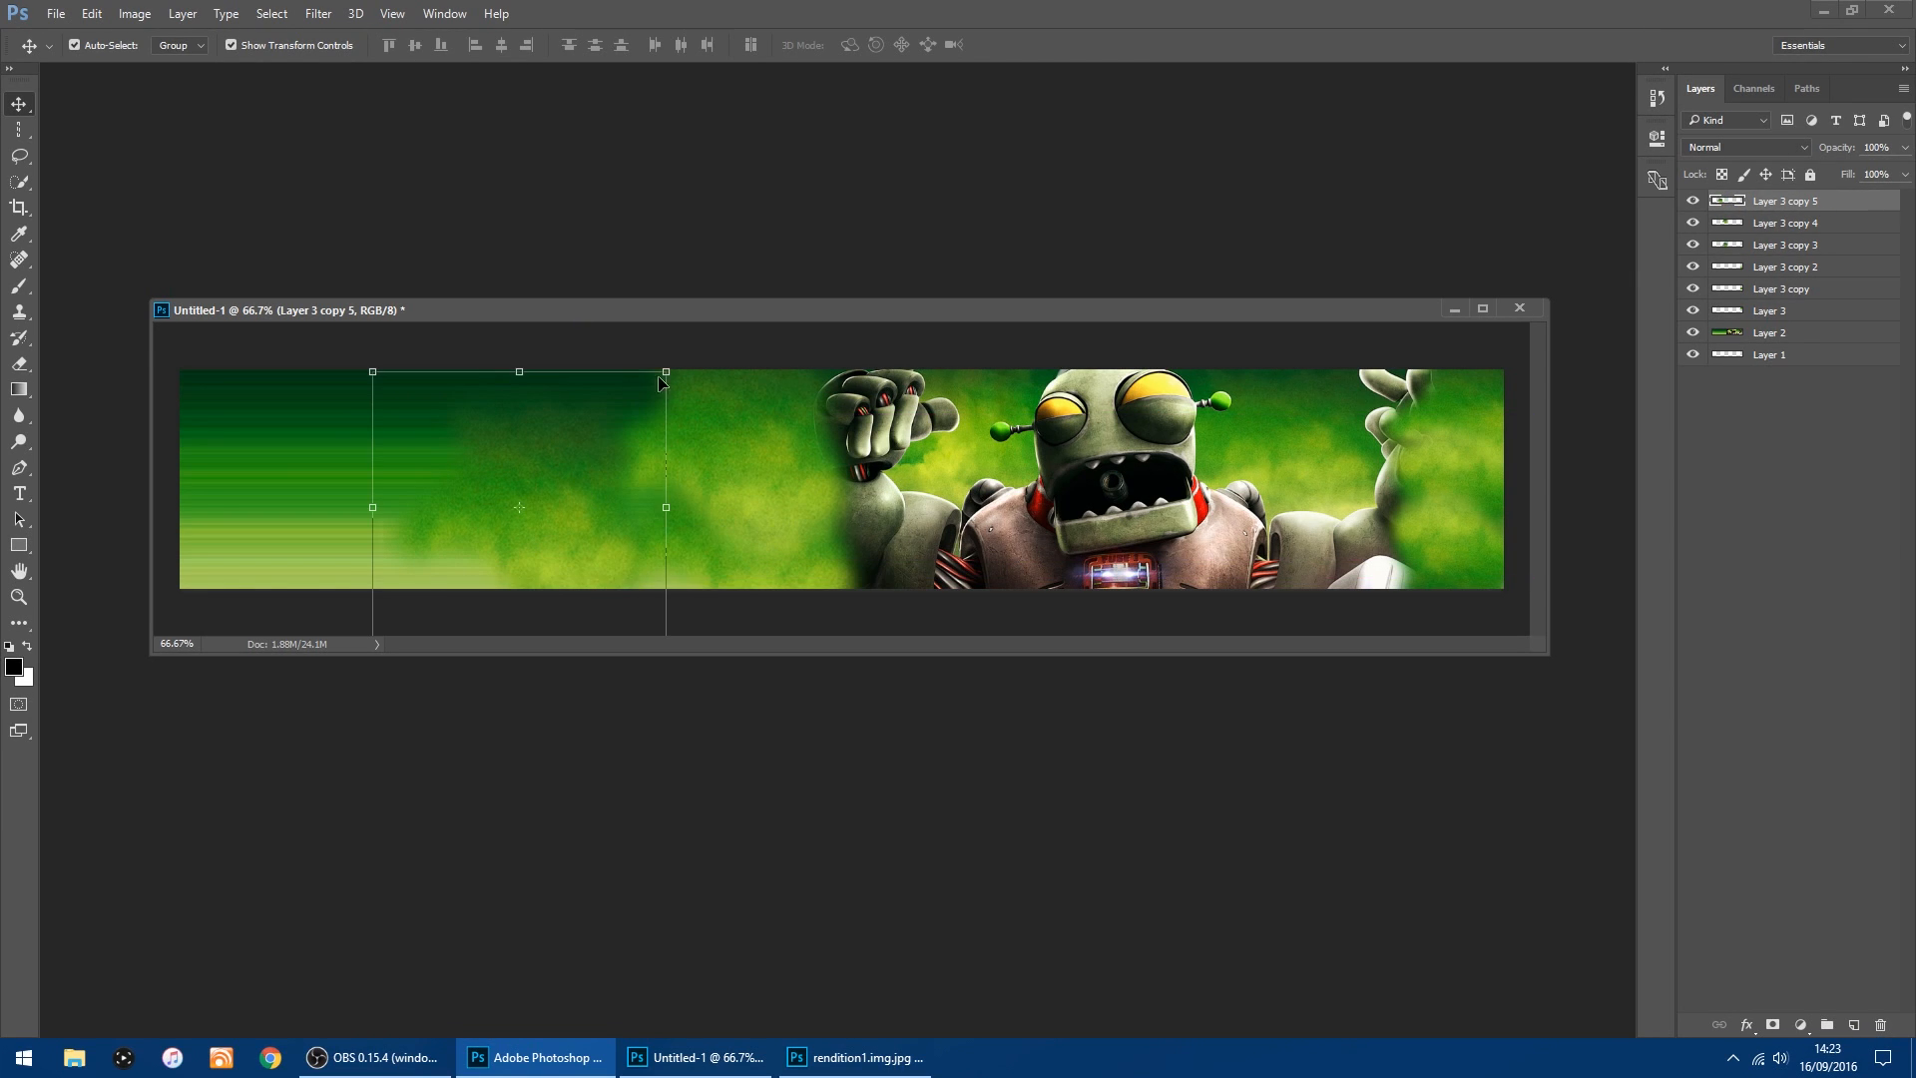
drag(1716, 207, 1854, 1025)
drag(540, 458, 536, 520)
drag(691, 421, 739, 495)
click(91, 14)
click(119, 30)
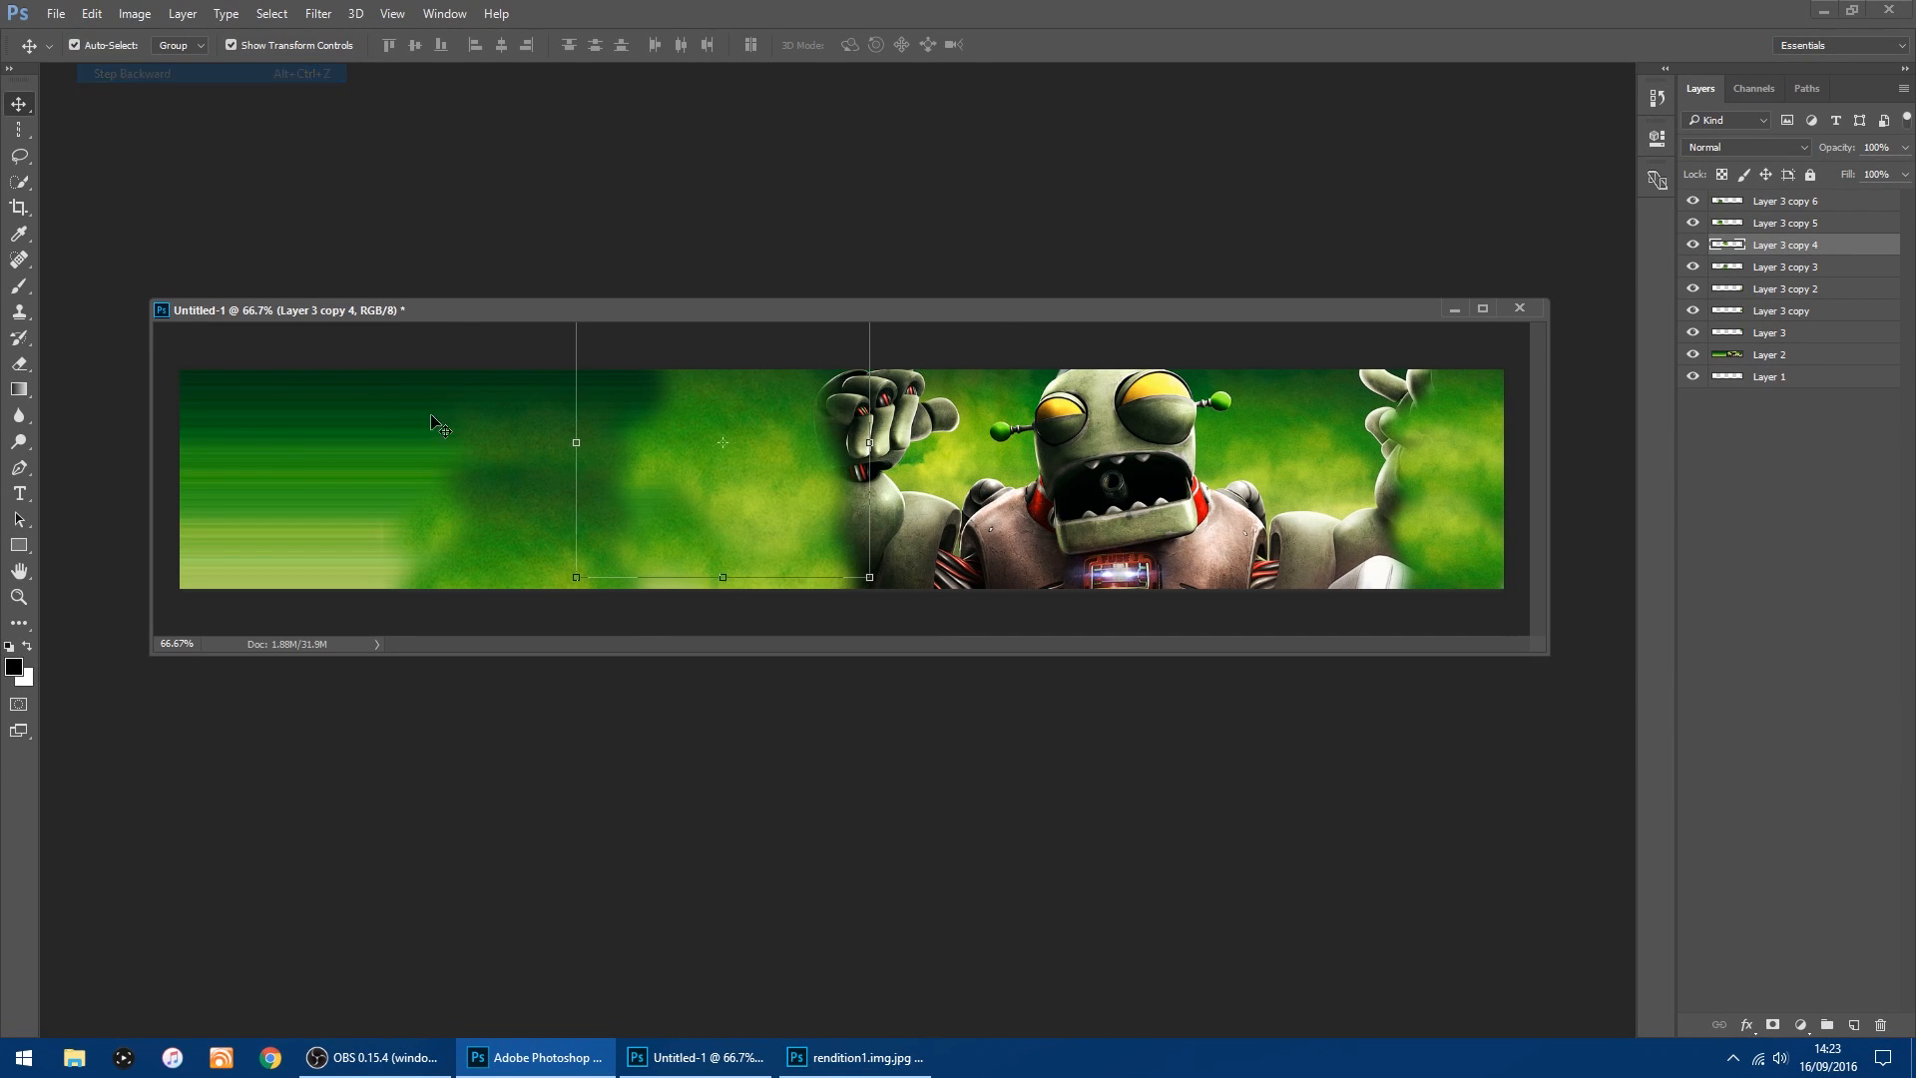
Rotate the newest patch copy about 176°, shift it over the pale streaks along the canvas's bottom edge, and apply the transformation.
drag(683, 427, 394, 678)
drag(452, 509, 487, 542)
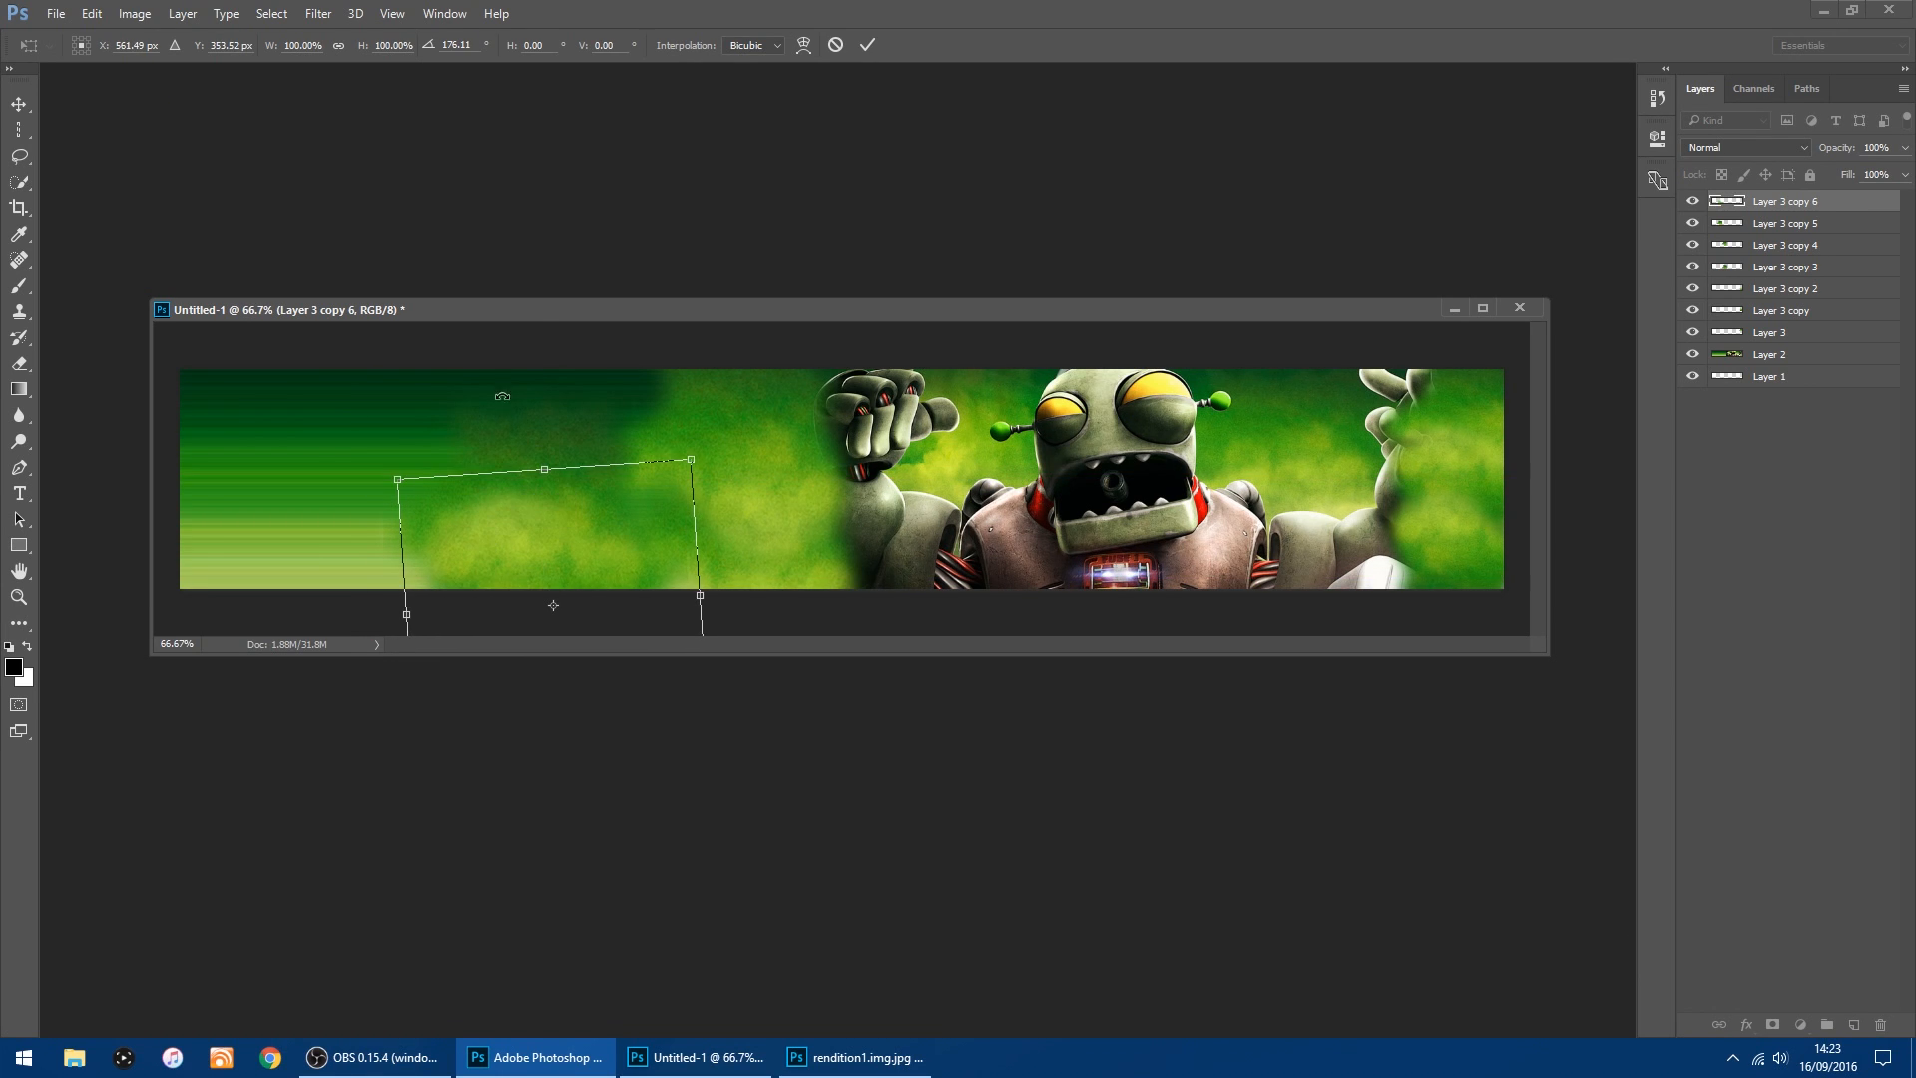
click(18, 102)
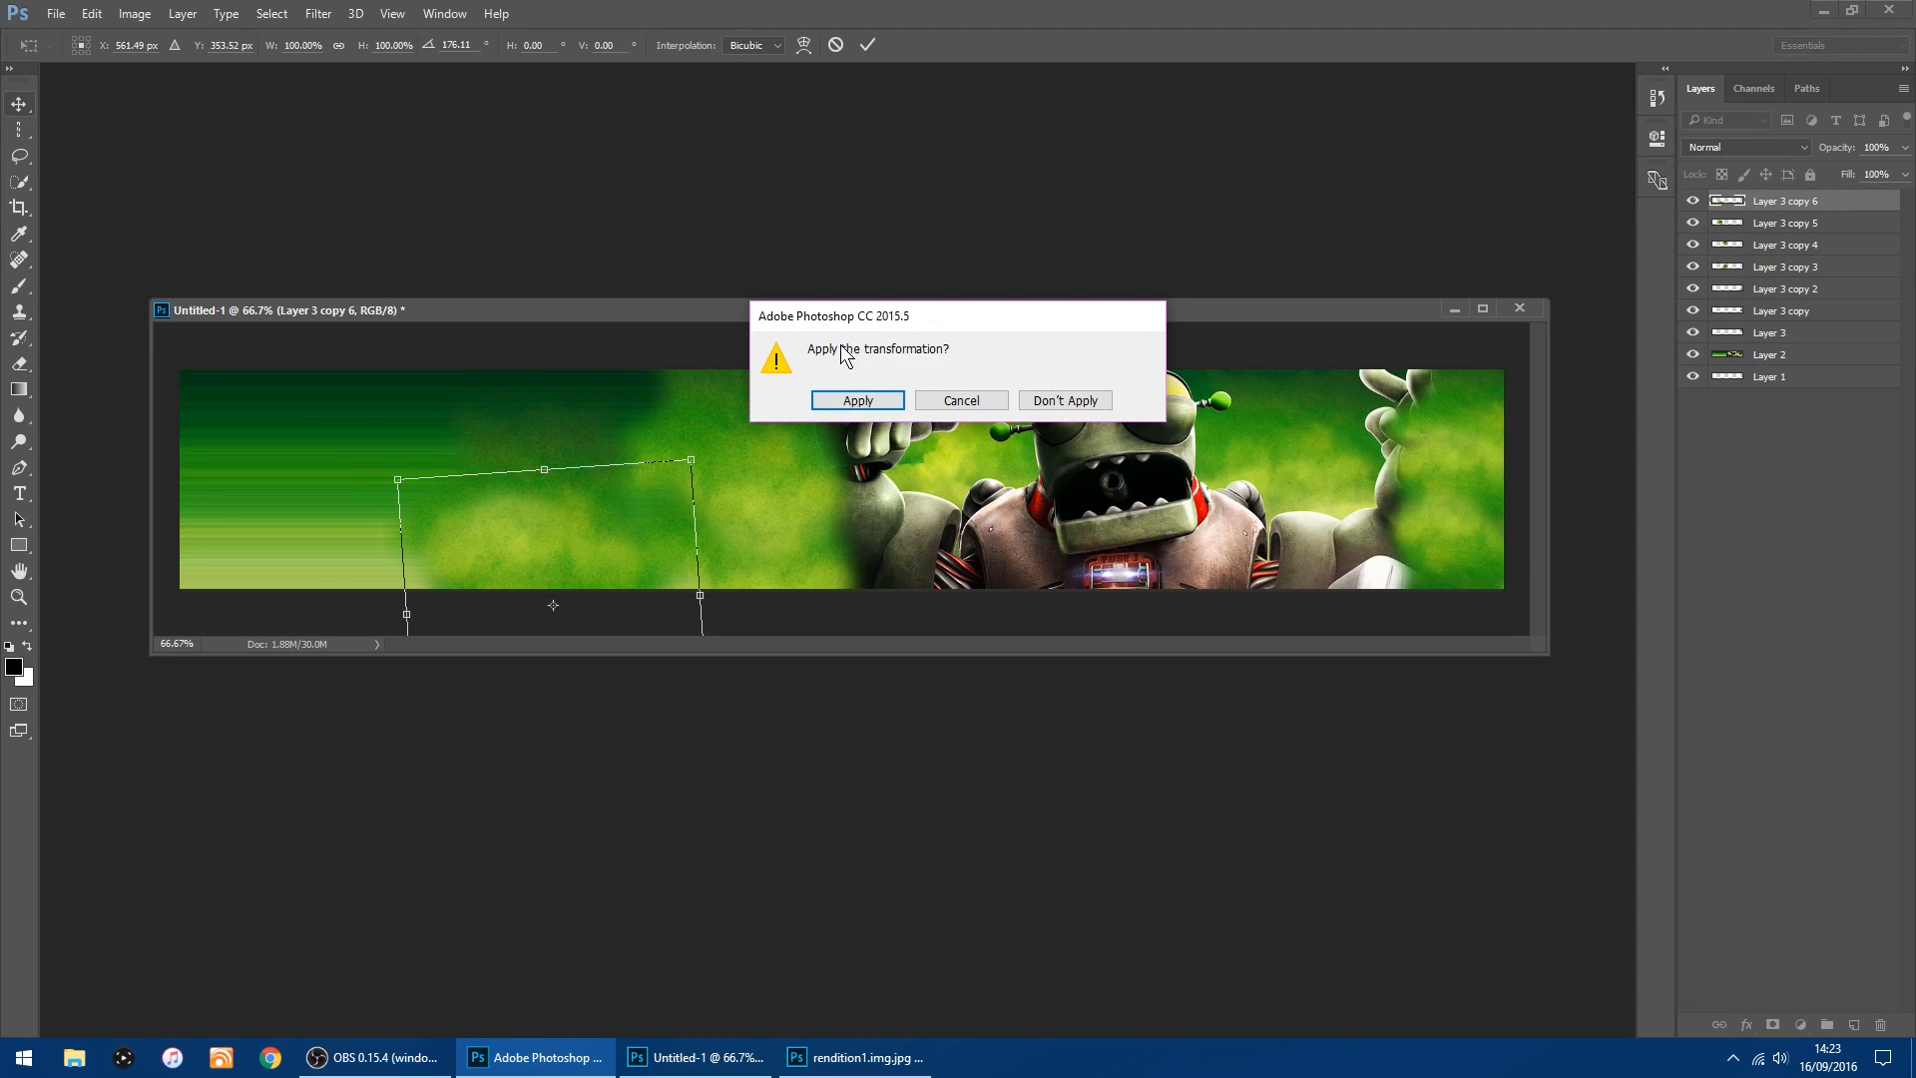
click(857, 401)
click(860, 414)
Duplicate the upper patch beside the robot's fist into the canvas's upper-left corner, and place another copy slightly lower and right of it.
drag(1759, 255, 1854, 1026)
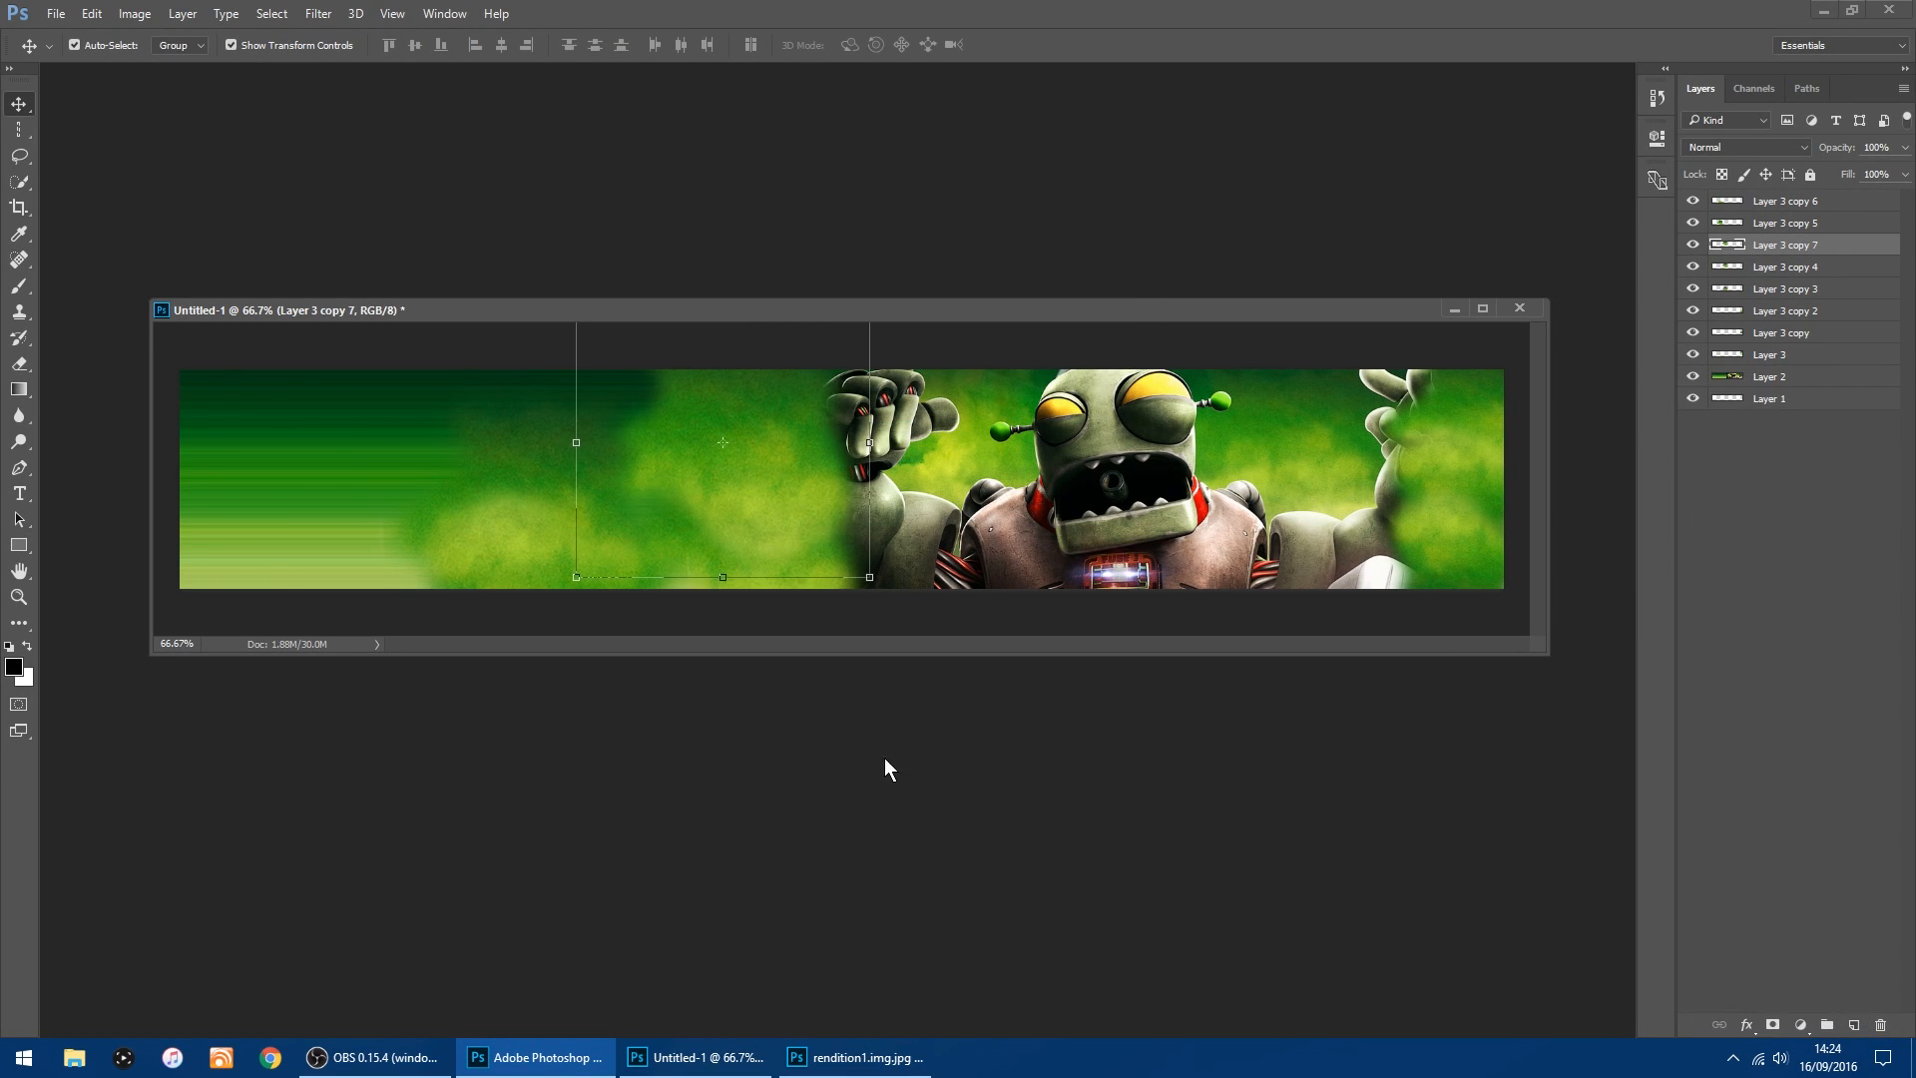
drag(814, 535, 279, 428)
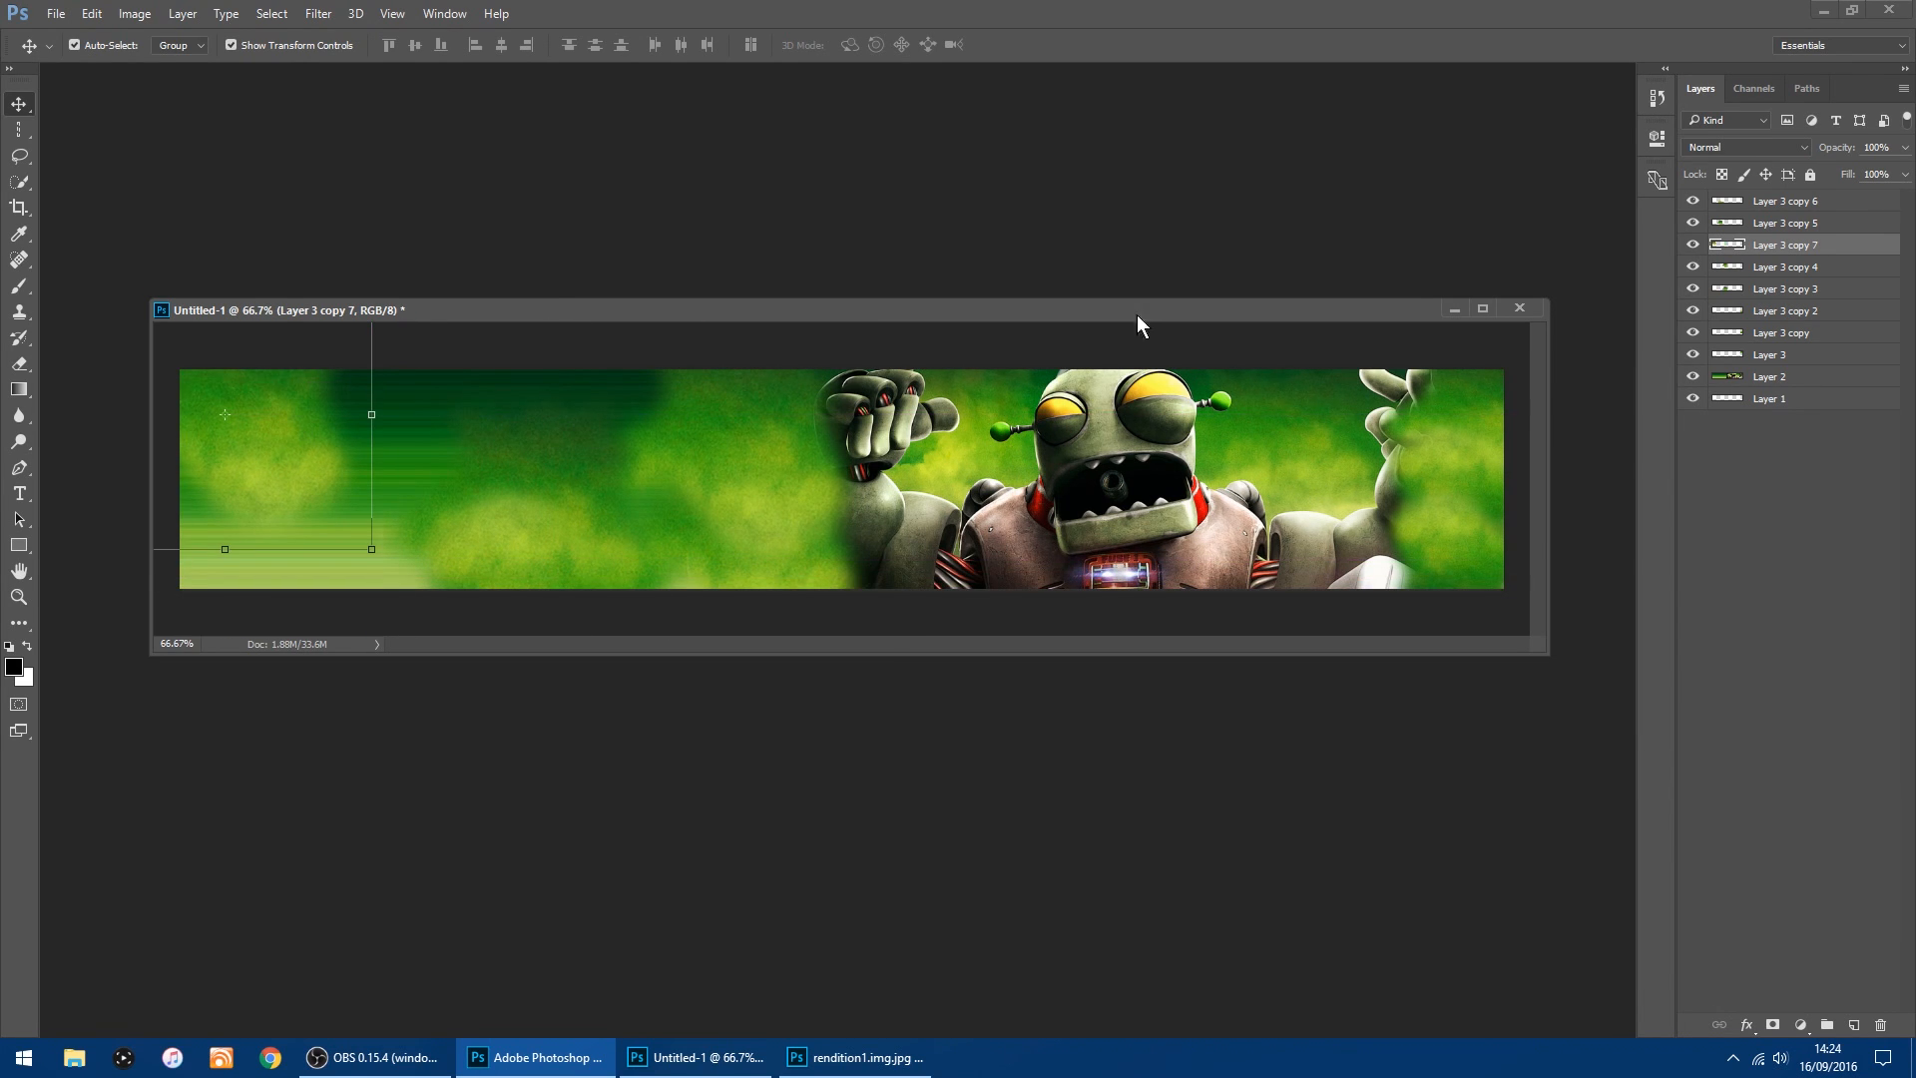
drag(1734, 252, 1854, 1026)
drag(353, 471, 428, 545)
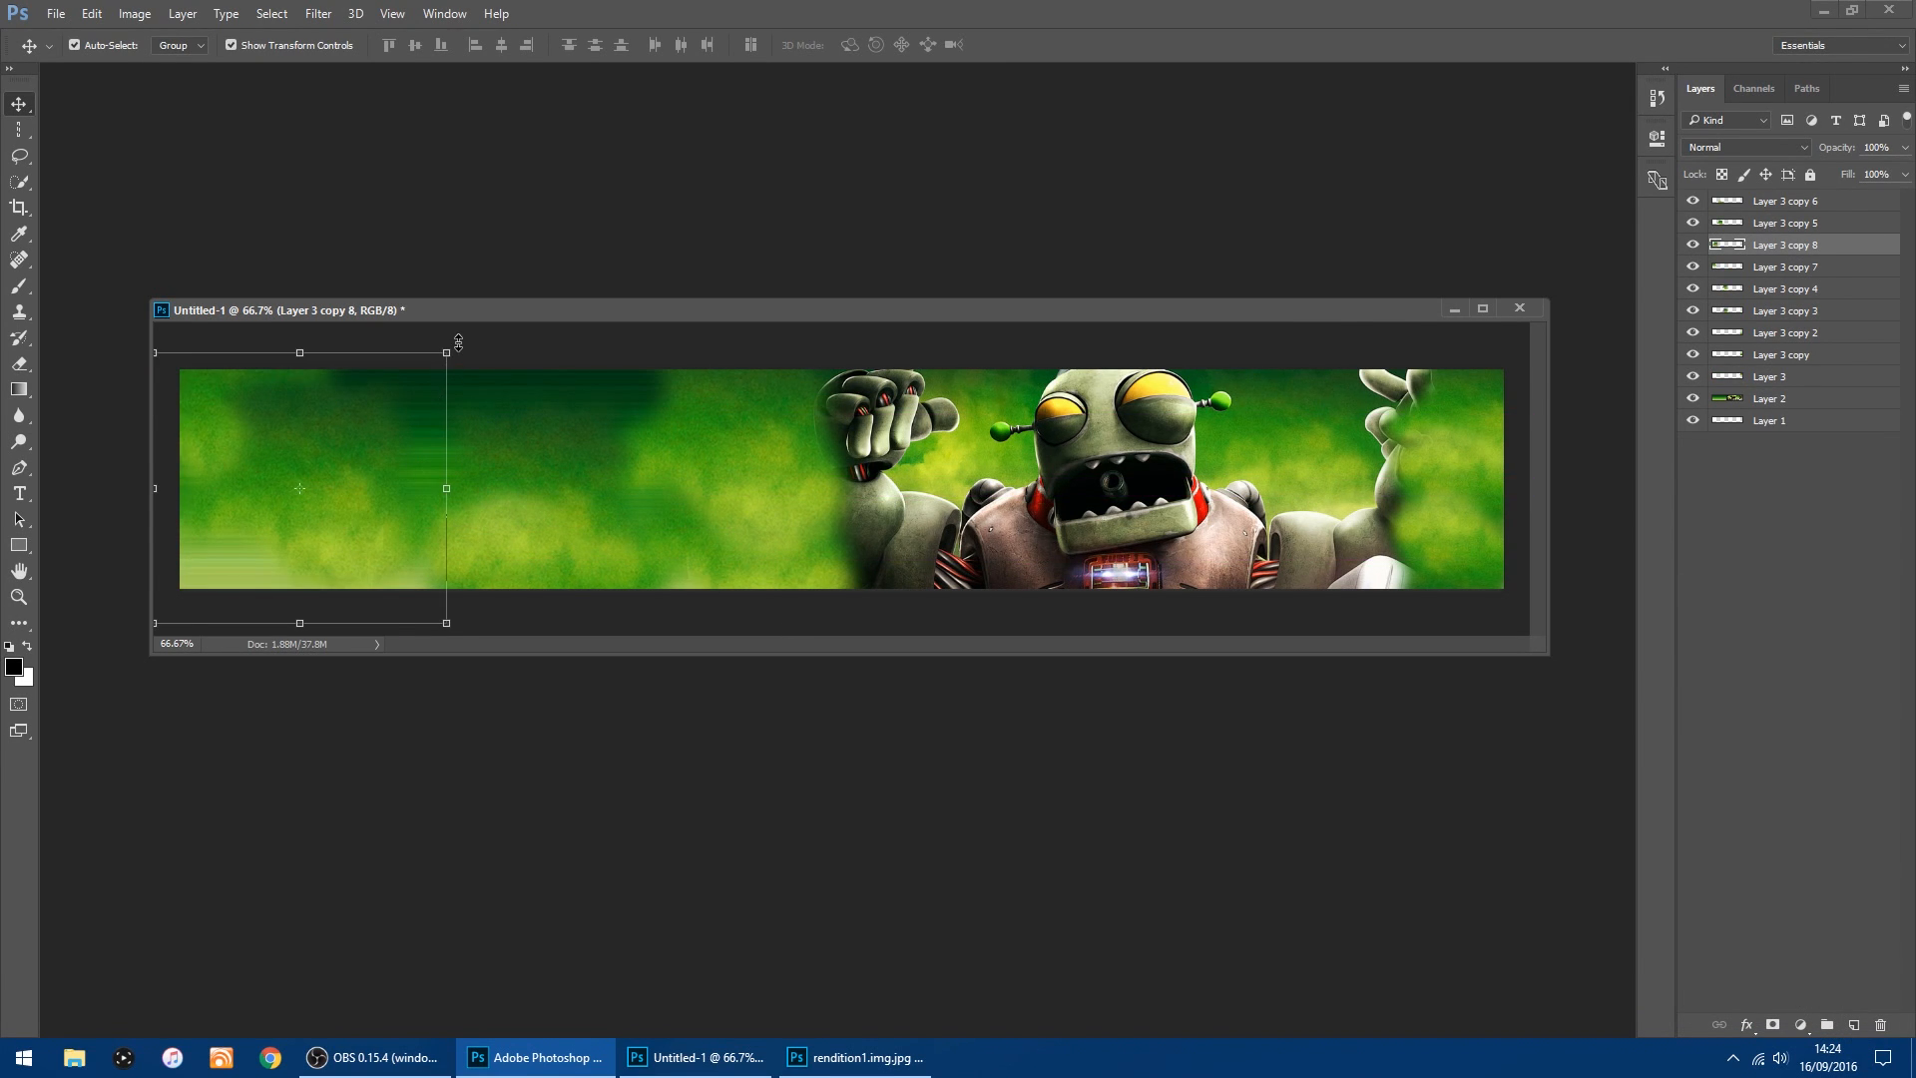
Rotate the newest patch copy about -174°, move it over the canvas's lower-left corner, and apply the transformation.
key(ctrl+t)
drag(468, 340, 165, 584)
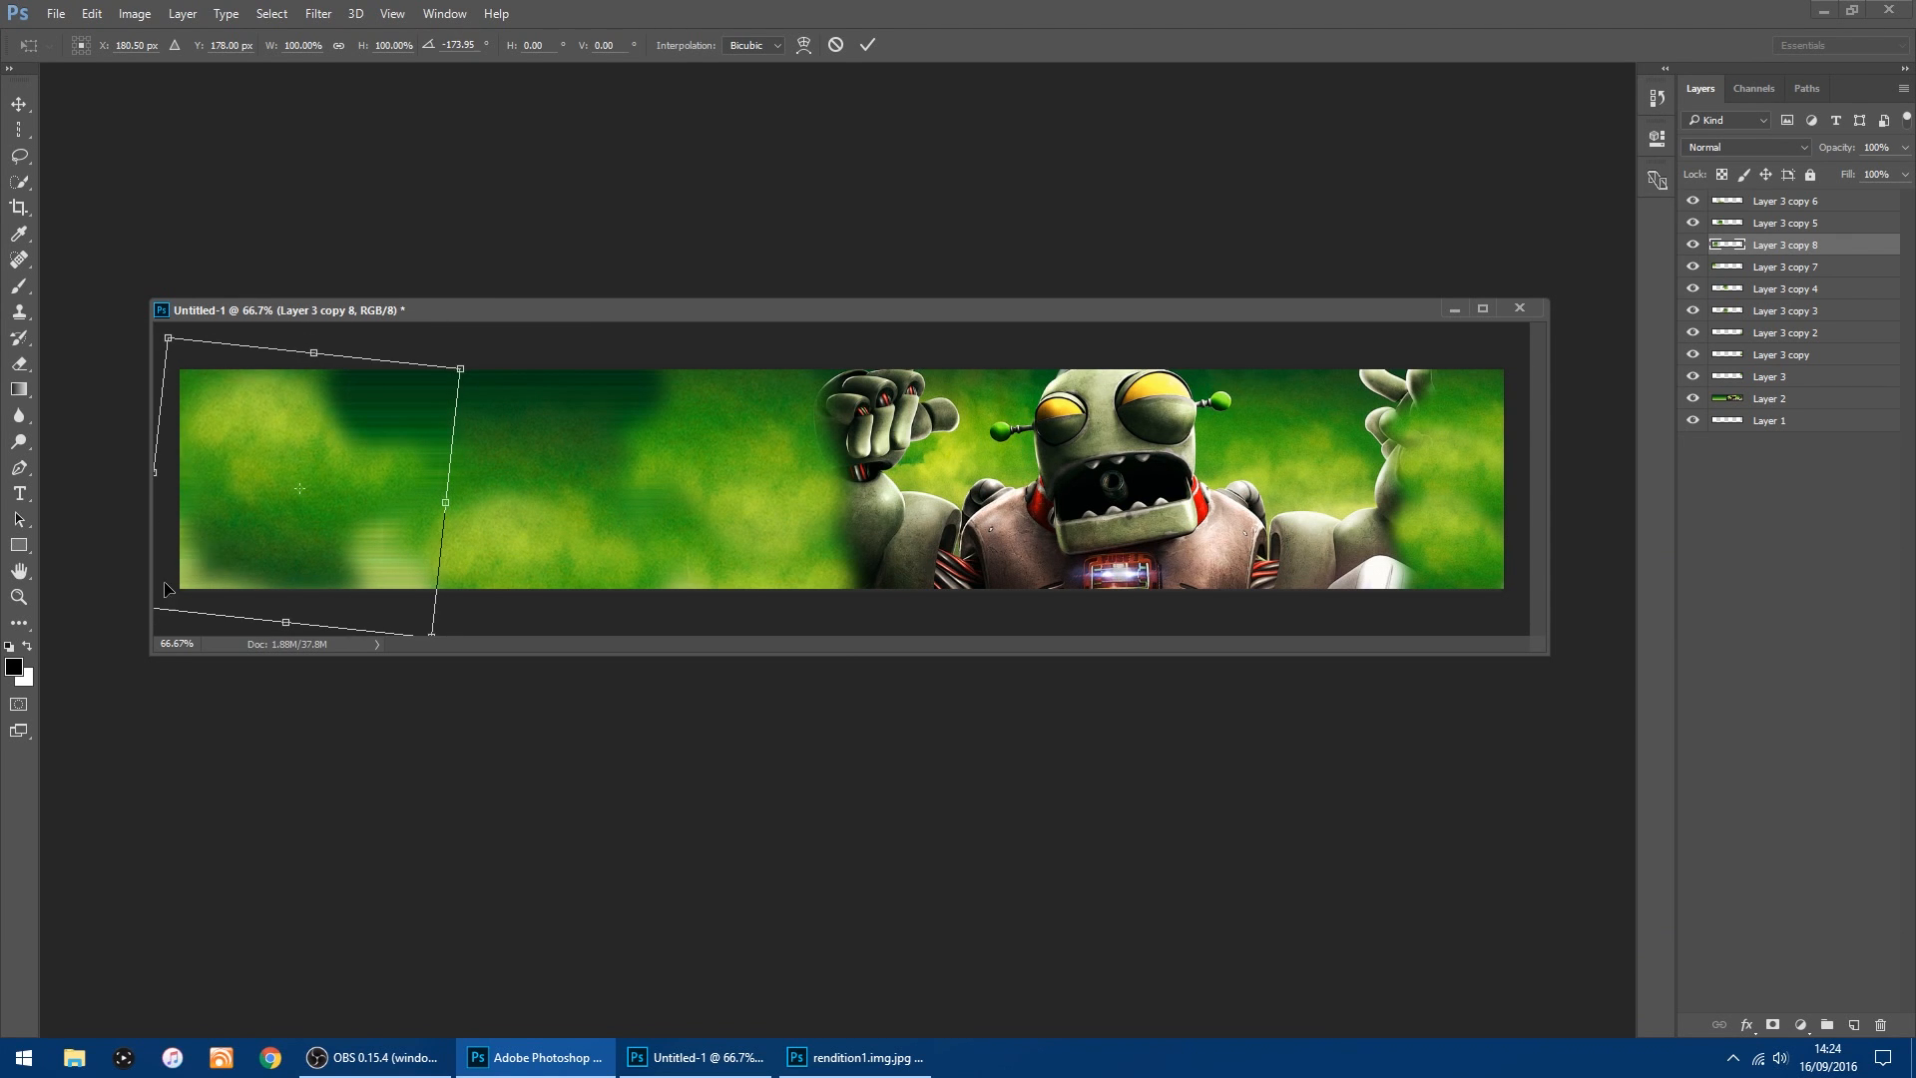
drag(242, 434, 221, 522)
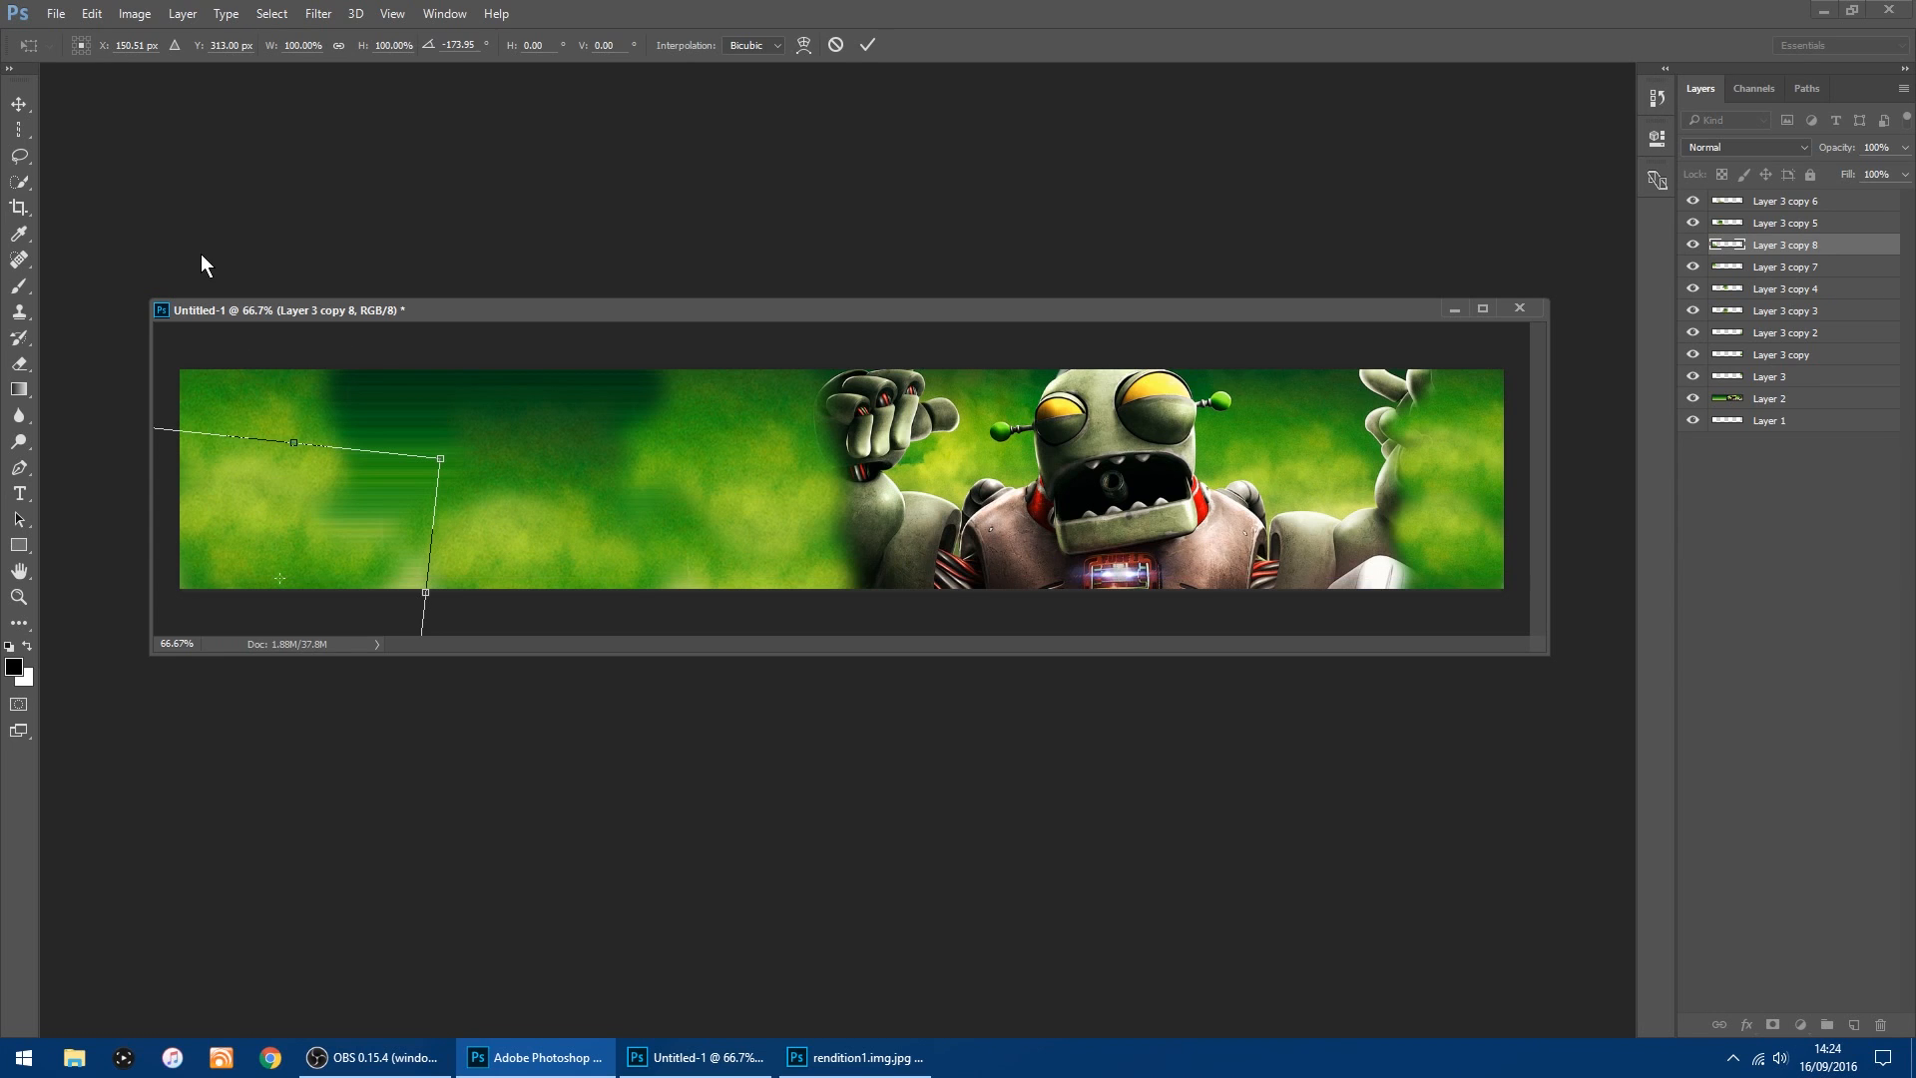
click(20, 119)
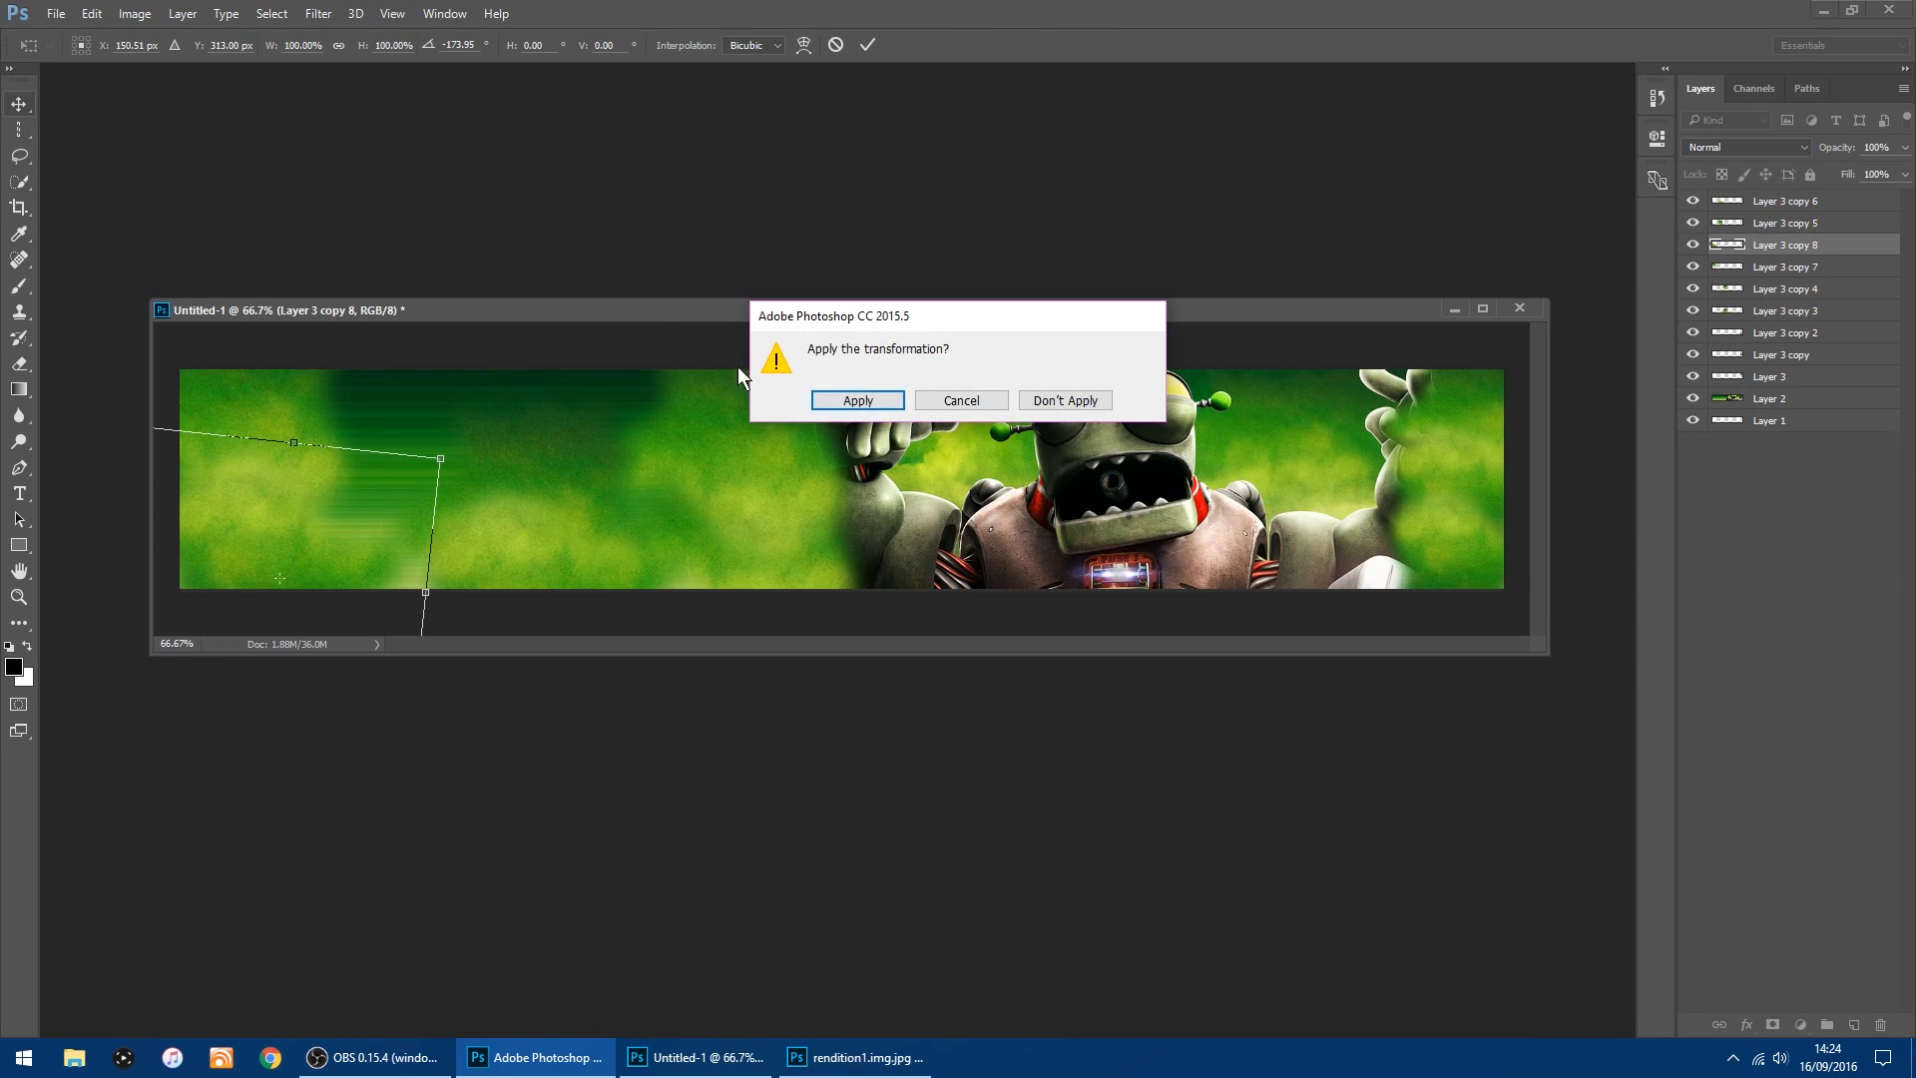
click(846, 408)
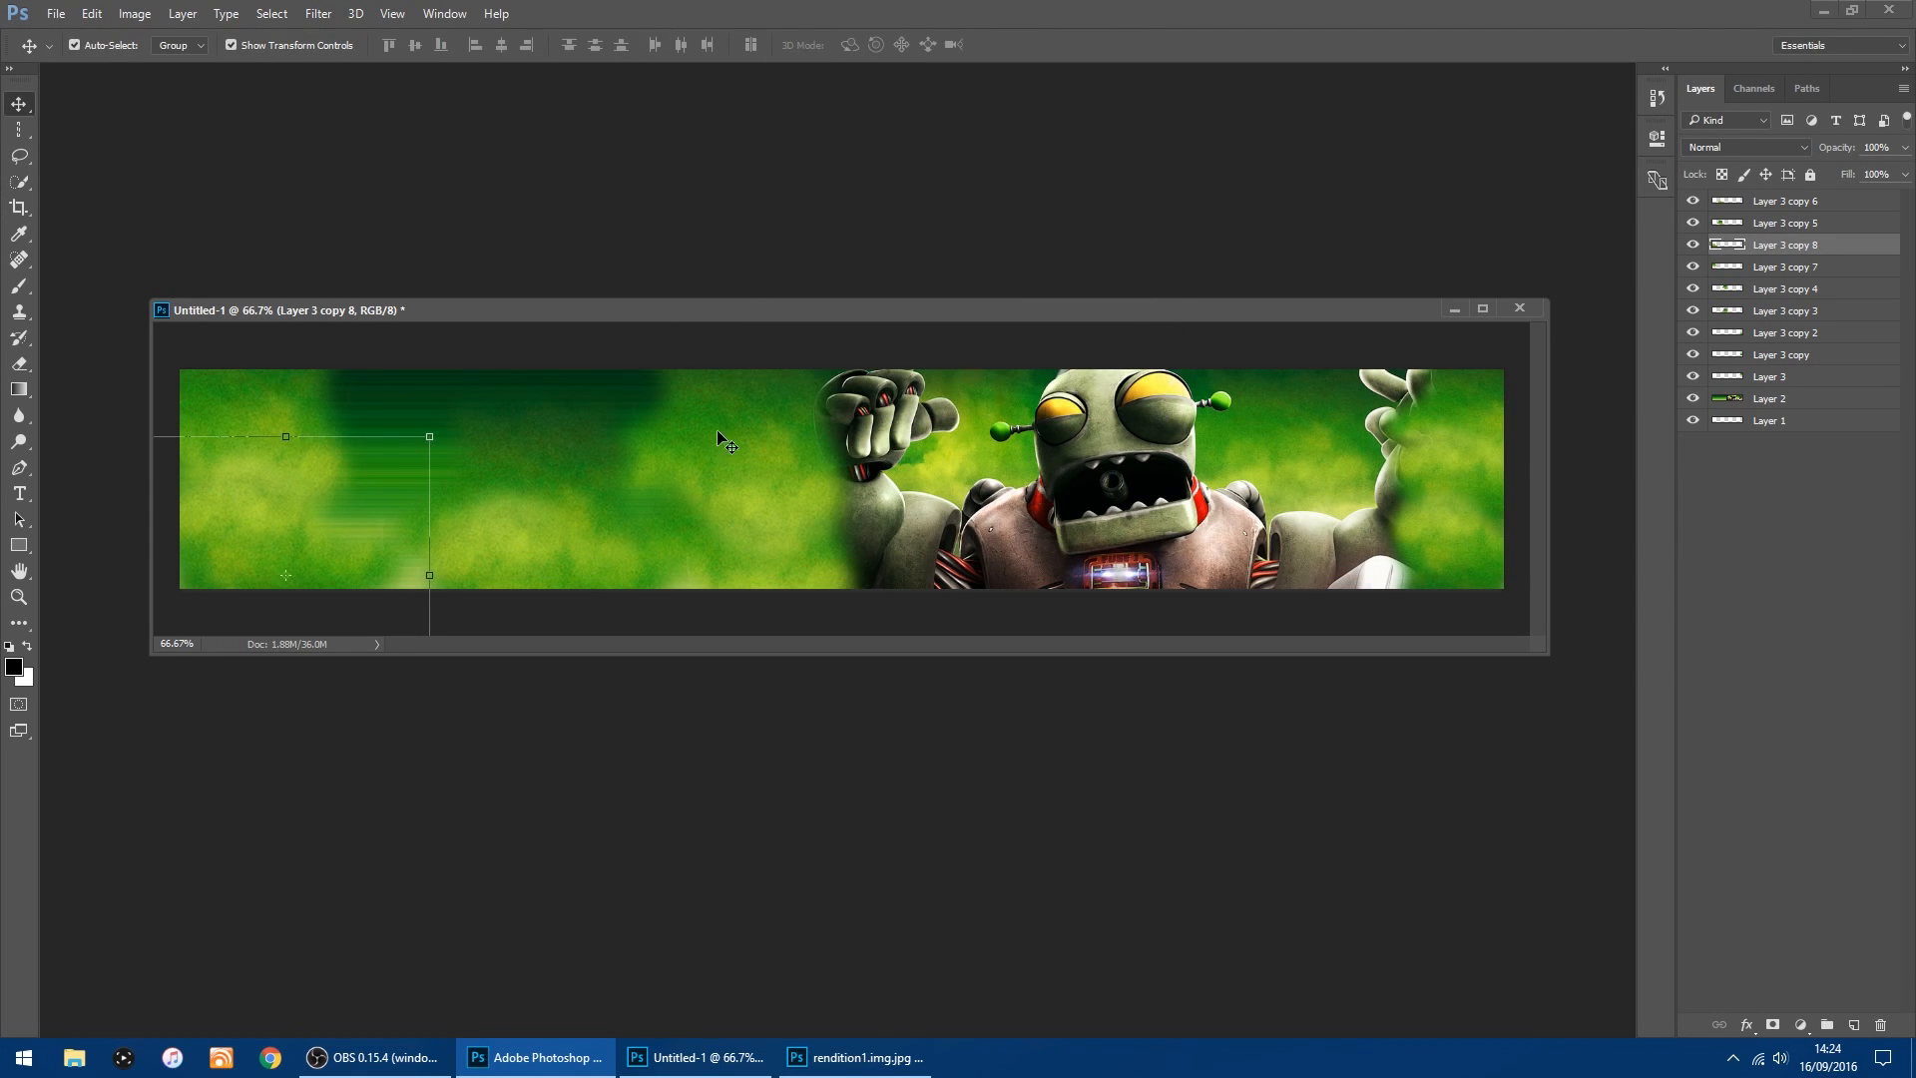
Duplicate the lower-left patch twice, covering the streaks to its right and the dark area above them along the canvas's top edge.
drag(1729, 245, 1853, 1025)
drag(284, 506, 414, 487)
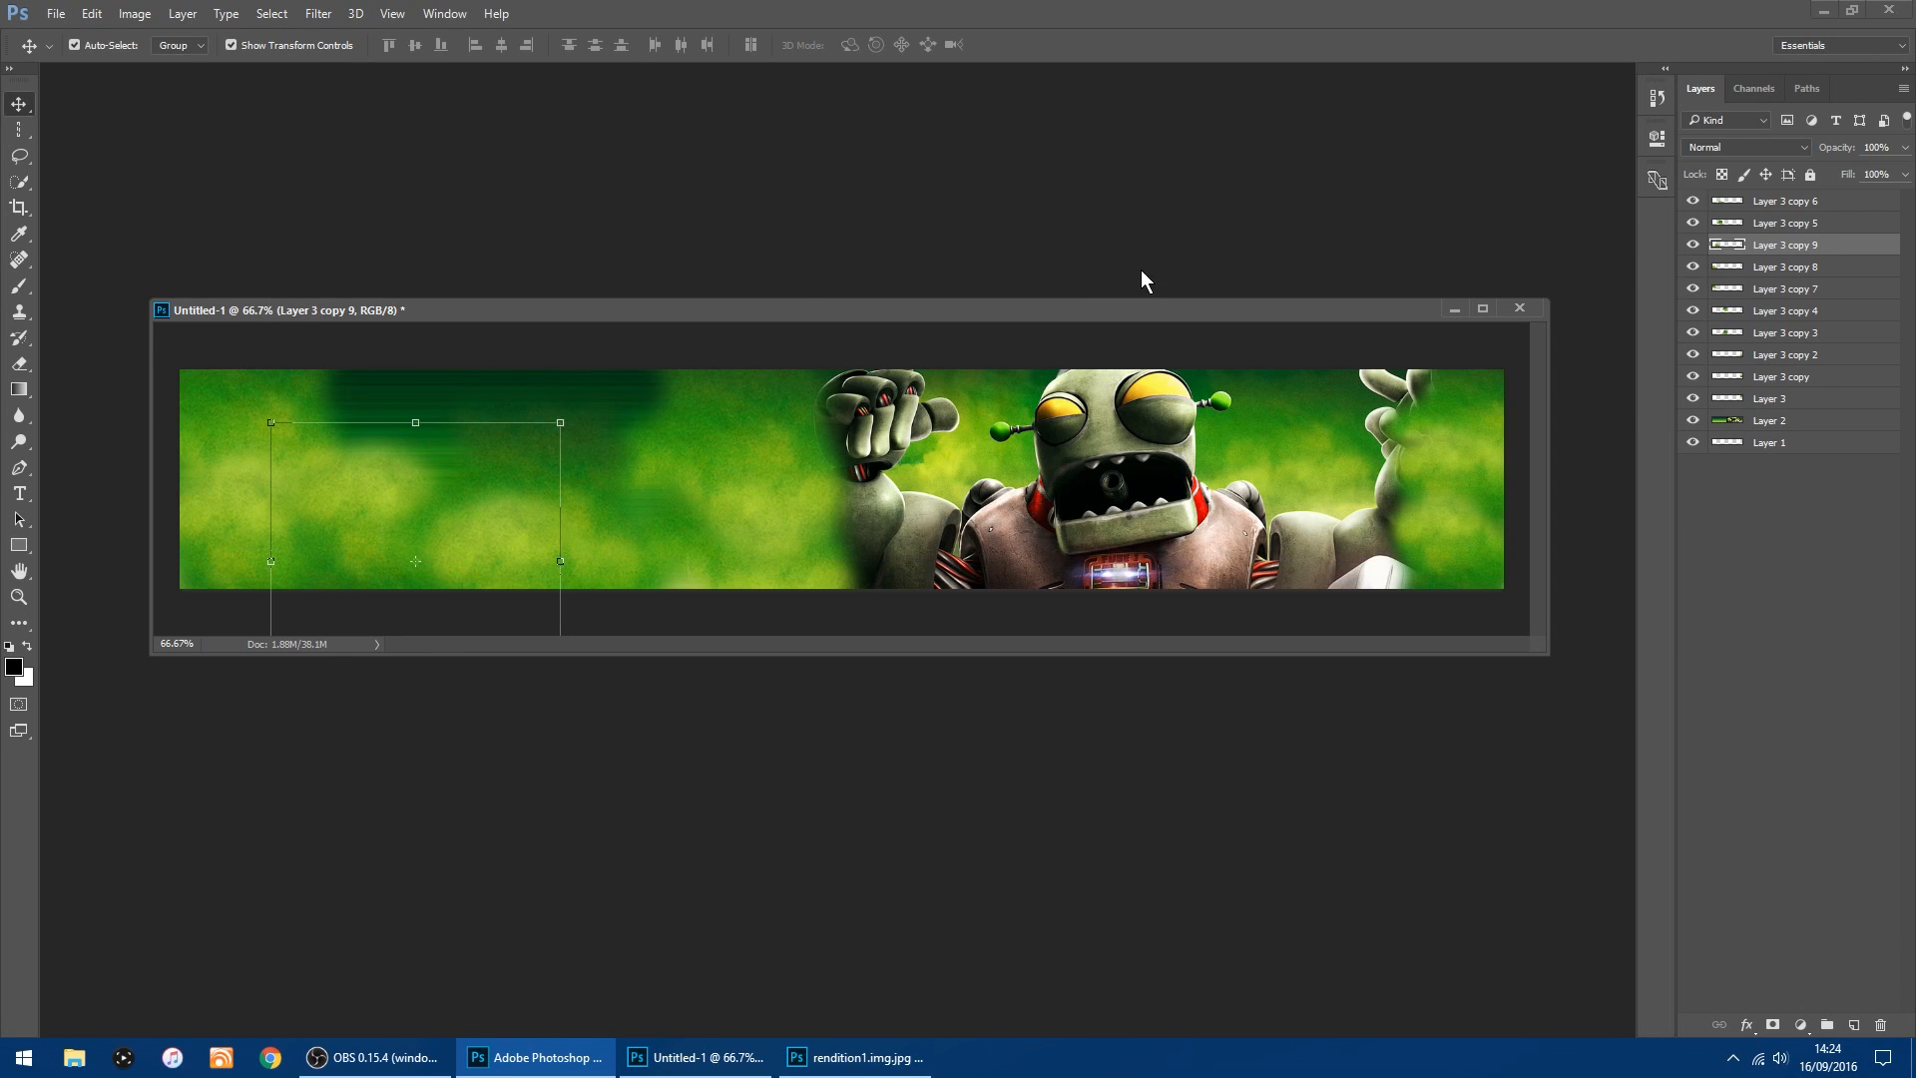
drag(1720, 244, 1854, 1023)
drag(406, 493, 429, 393)
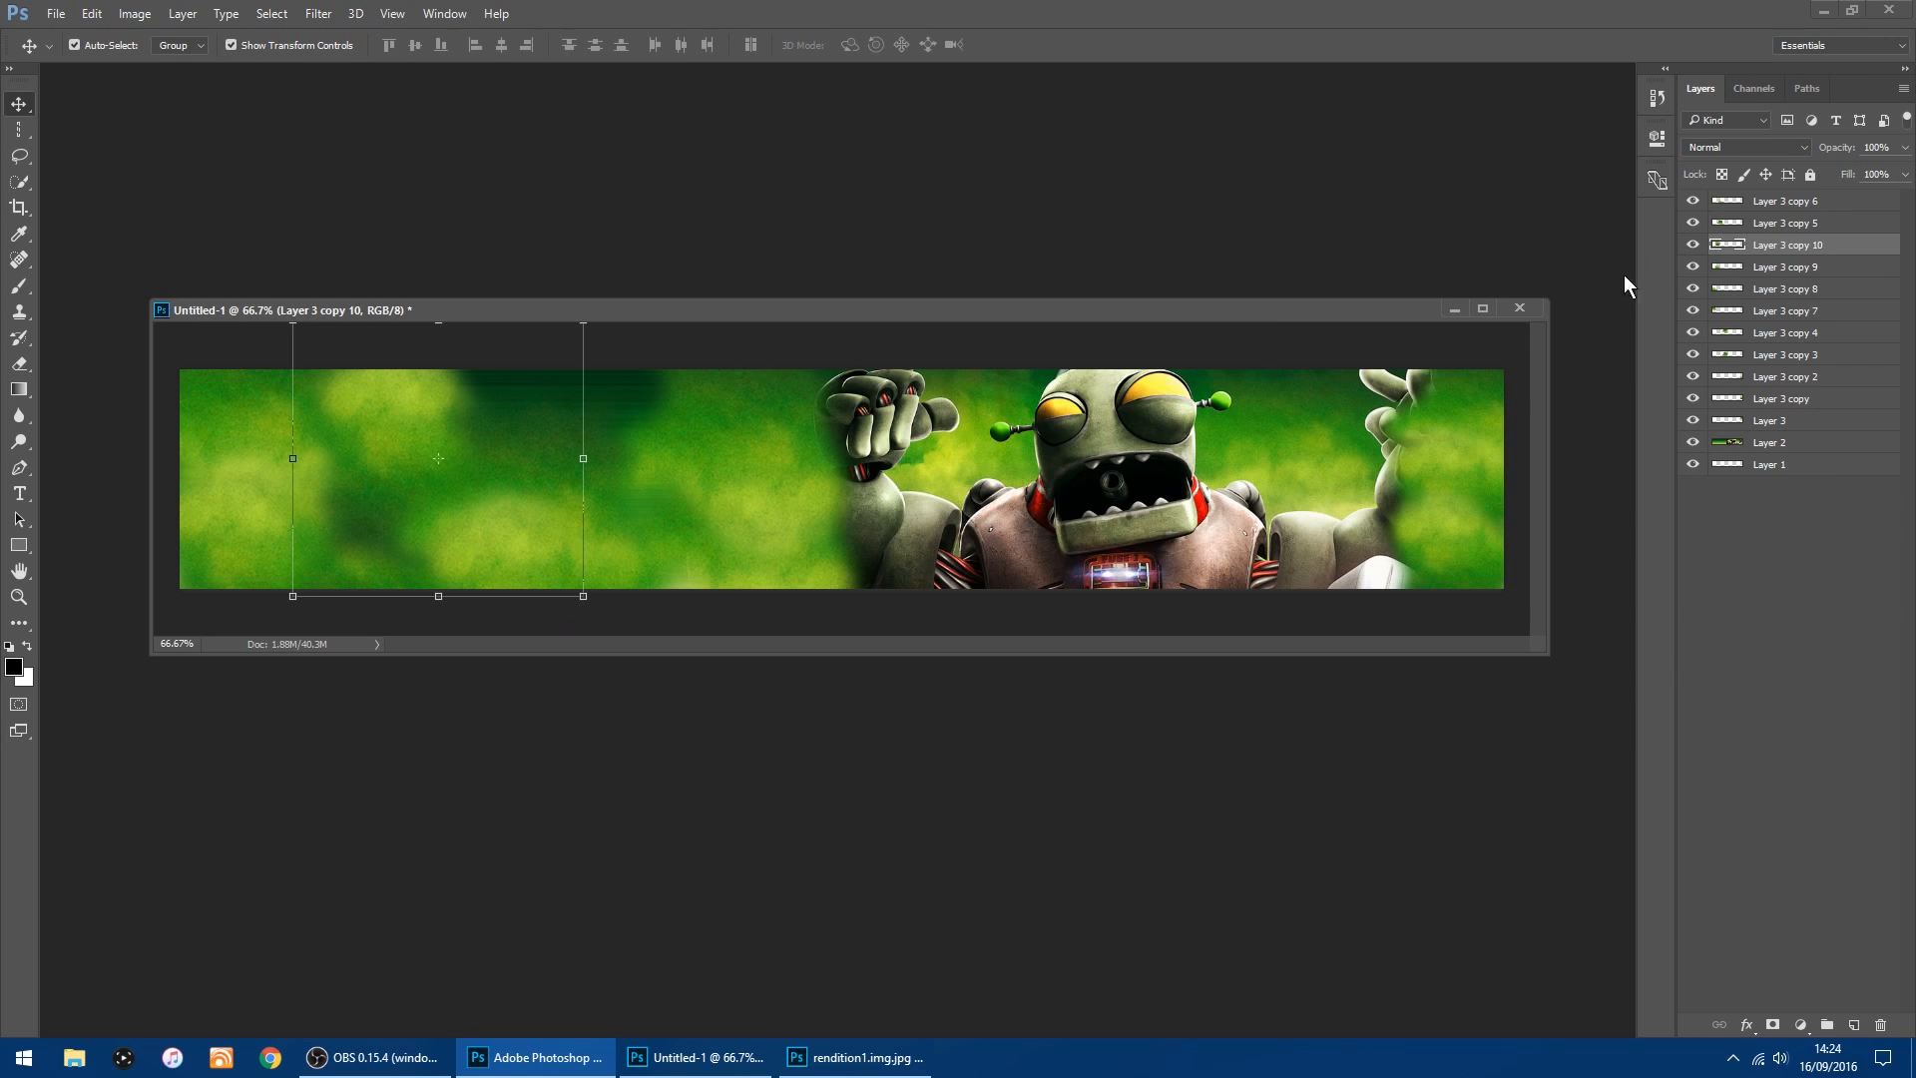
Duplicate the top patch over the remaining dark strip to its right, rotate the copy about 83°, apply it and deselect the layer.
drag(1712, 248, 1824, 1014)
drag(431, 388, 605, 365)
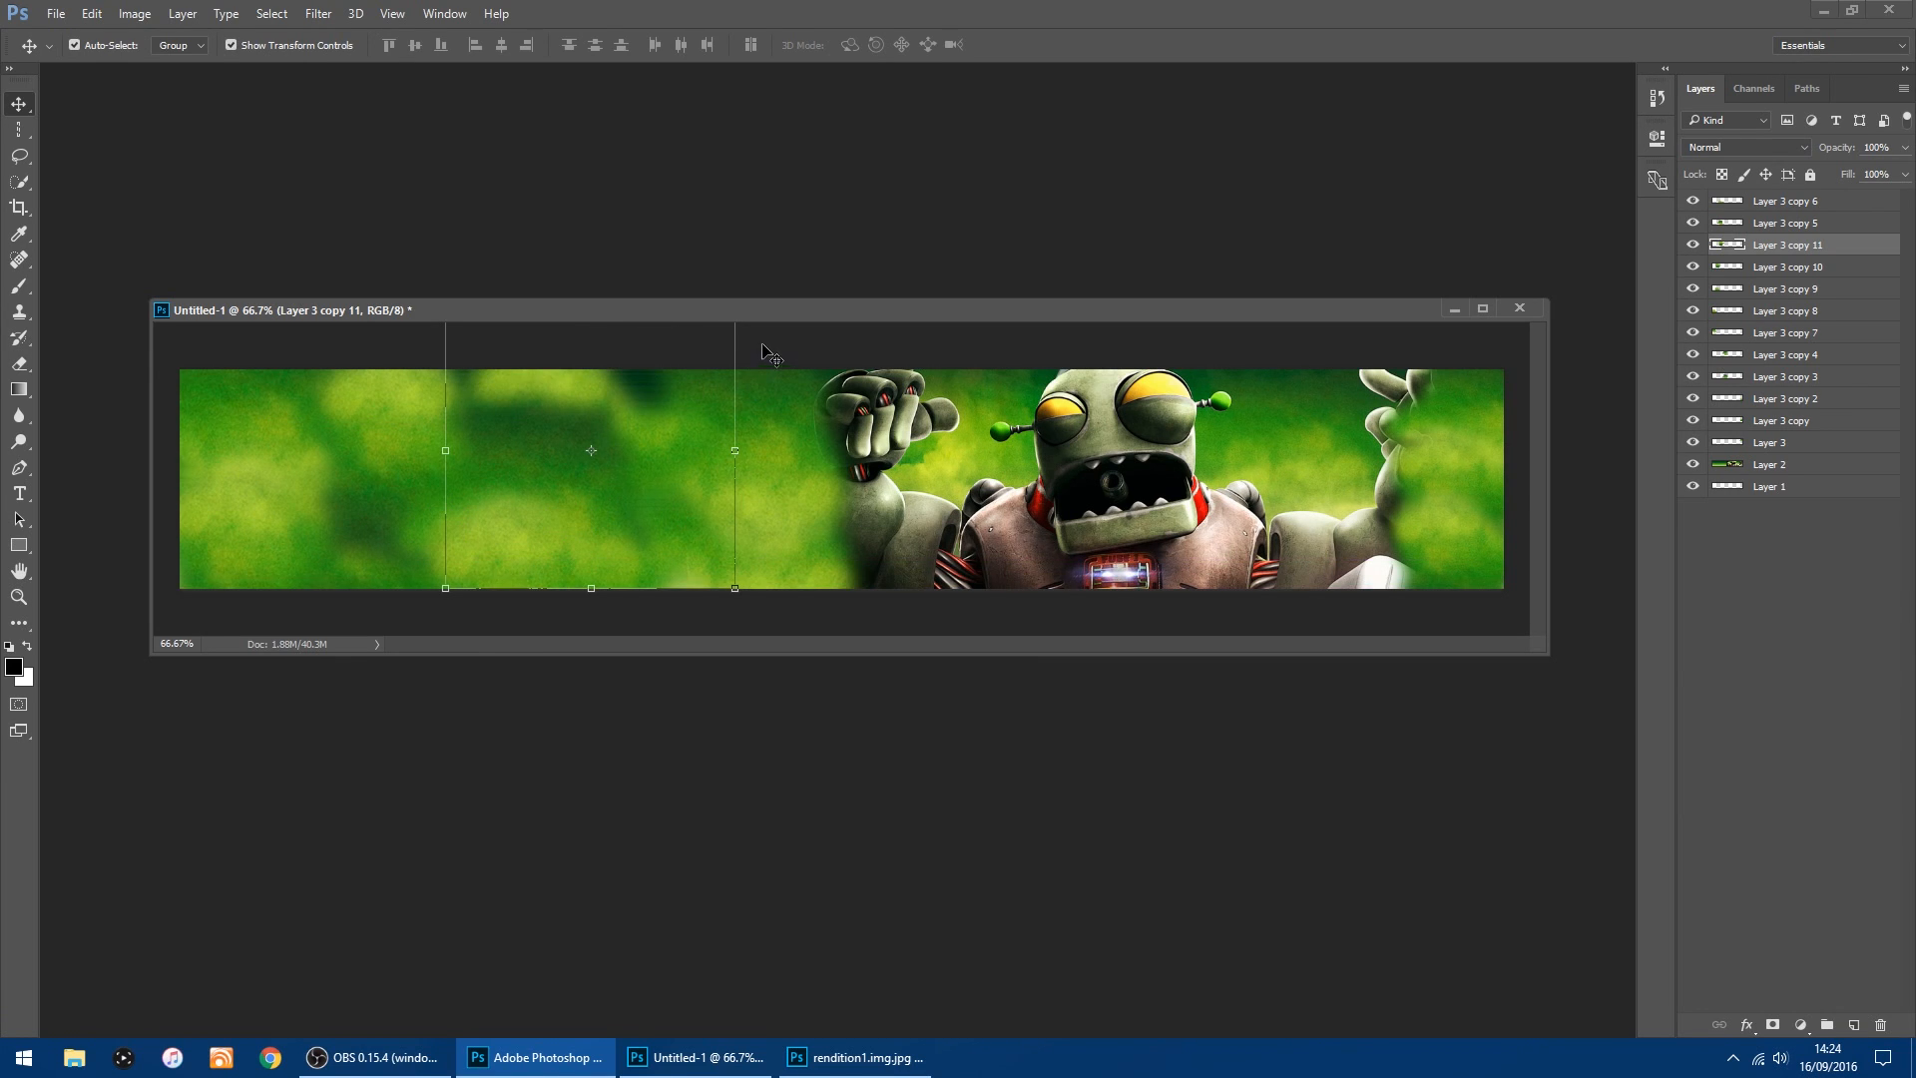
drag(754, 592, 442, 619)
click(16, 101)
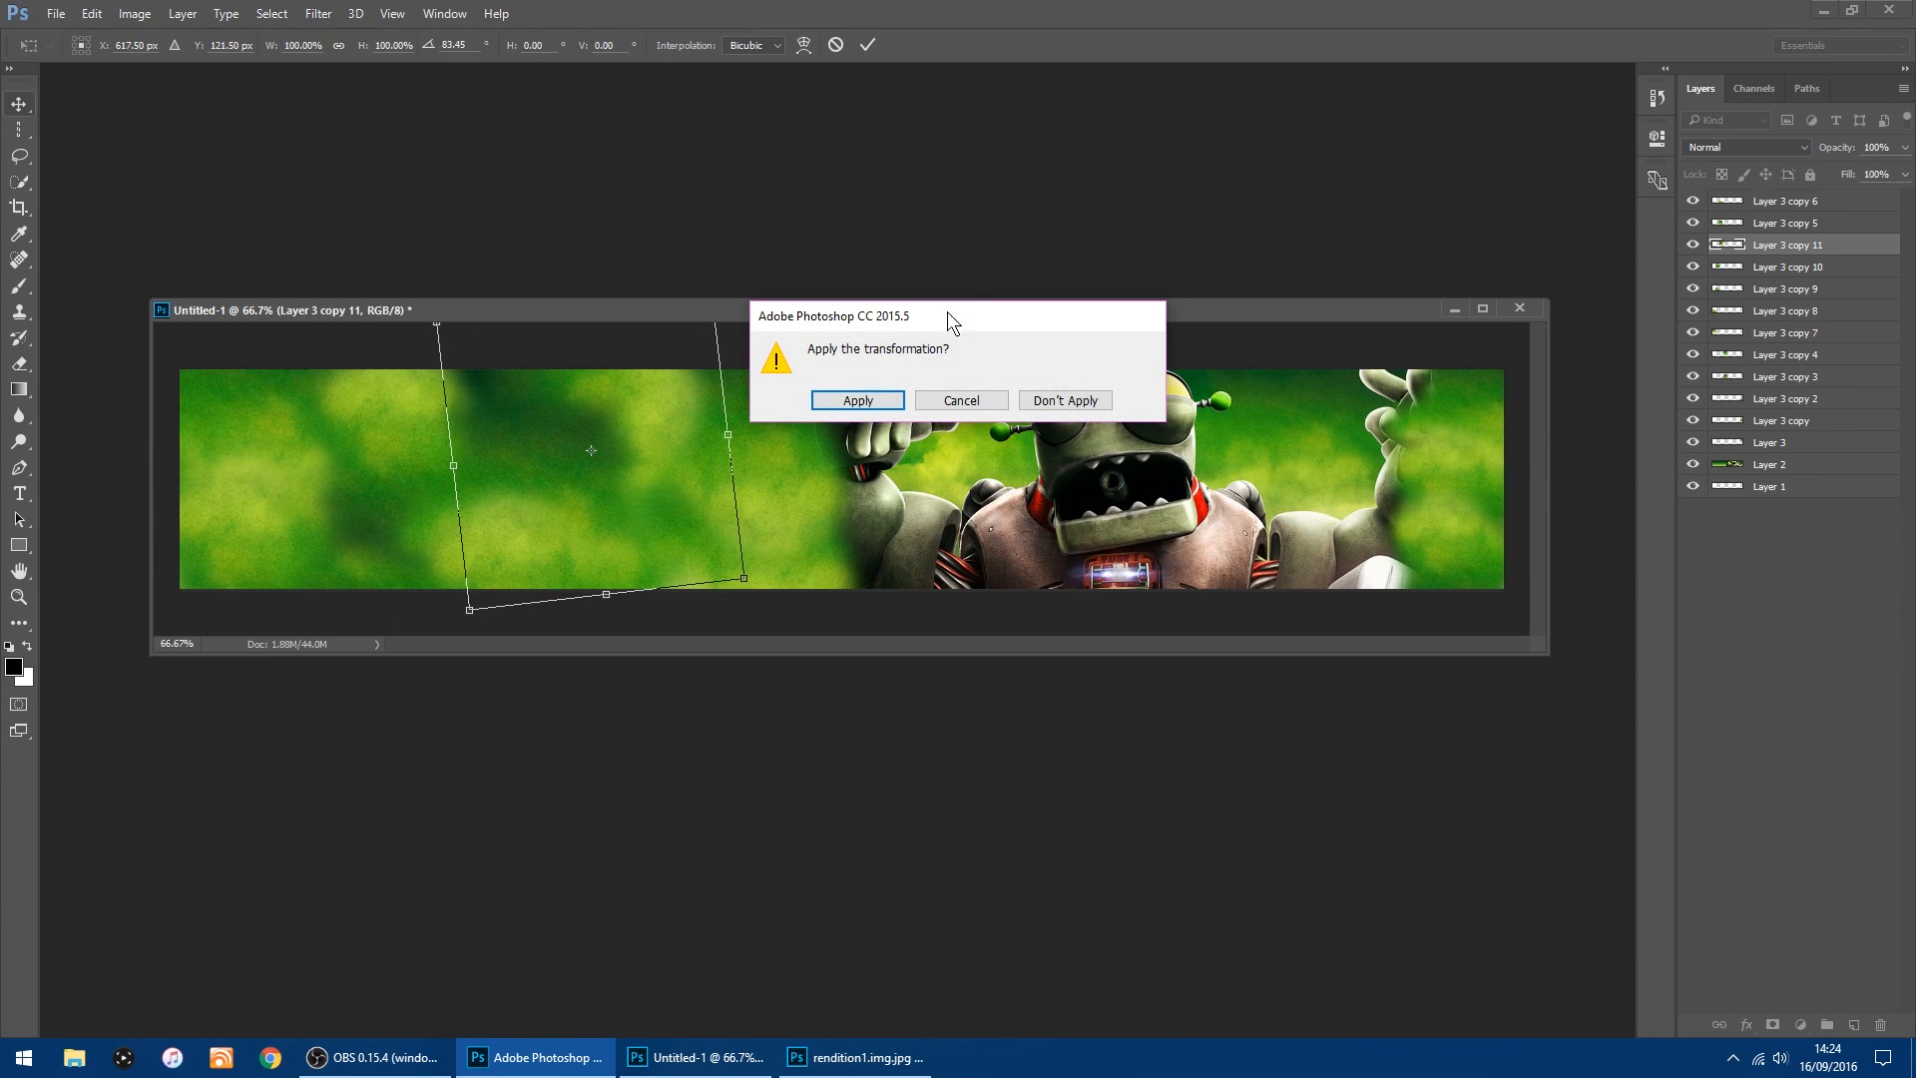
click(865, 396)
drag(586, 389, 643, 405)
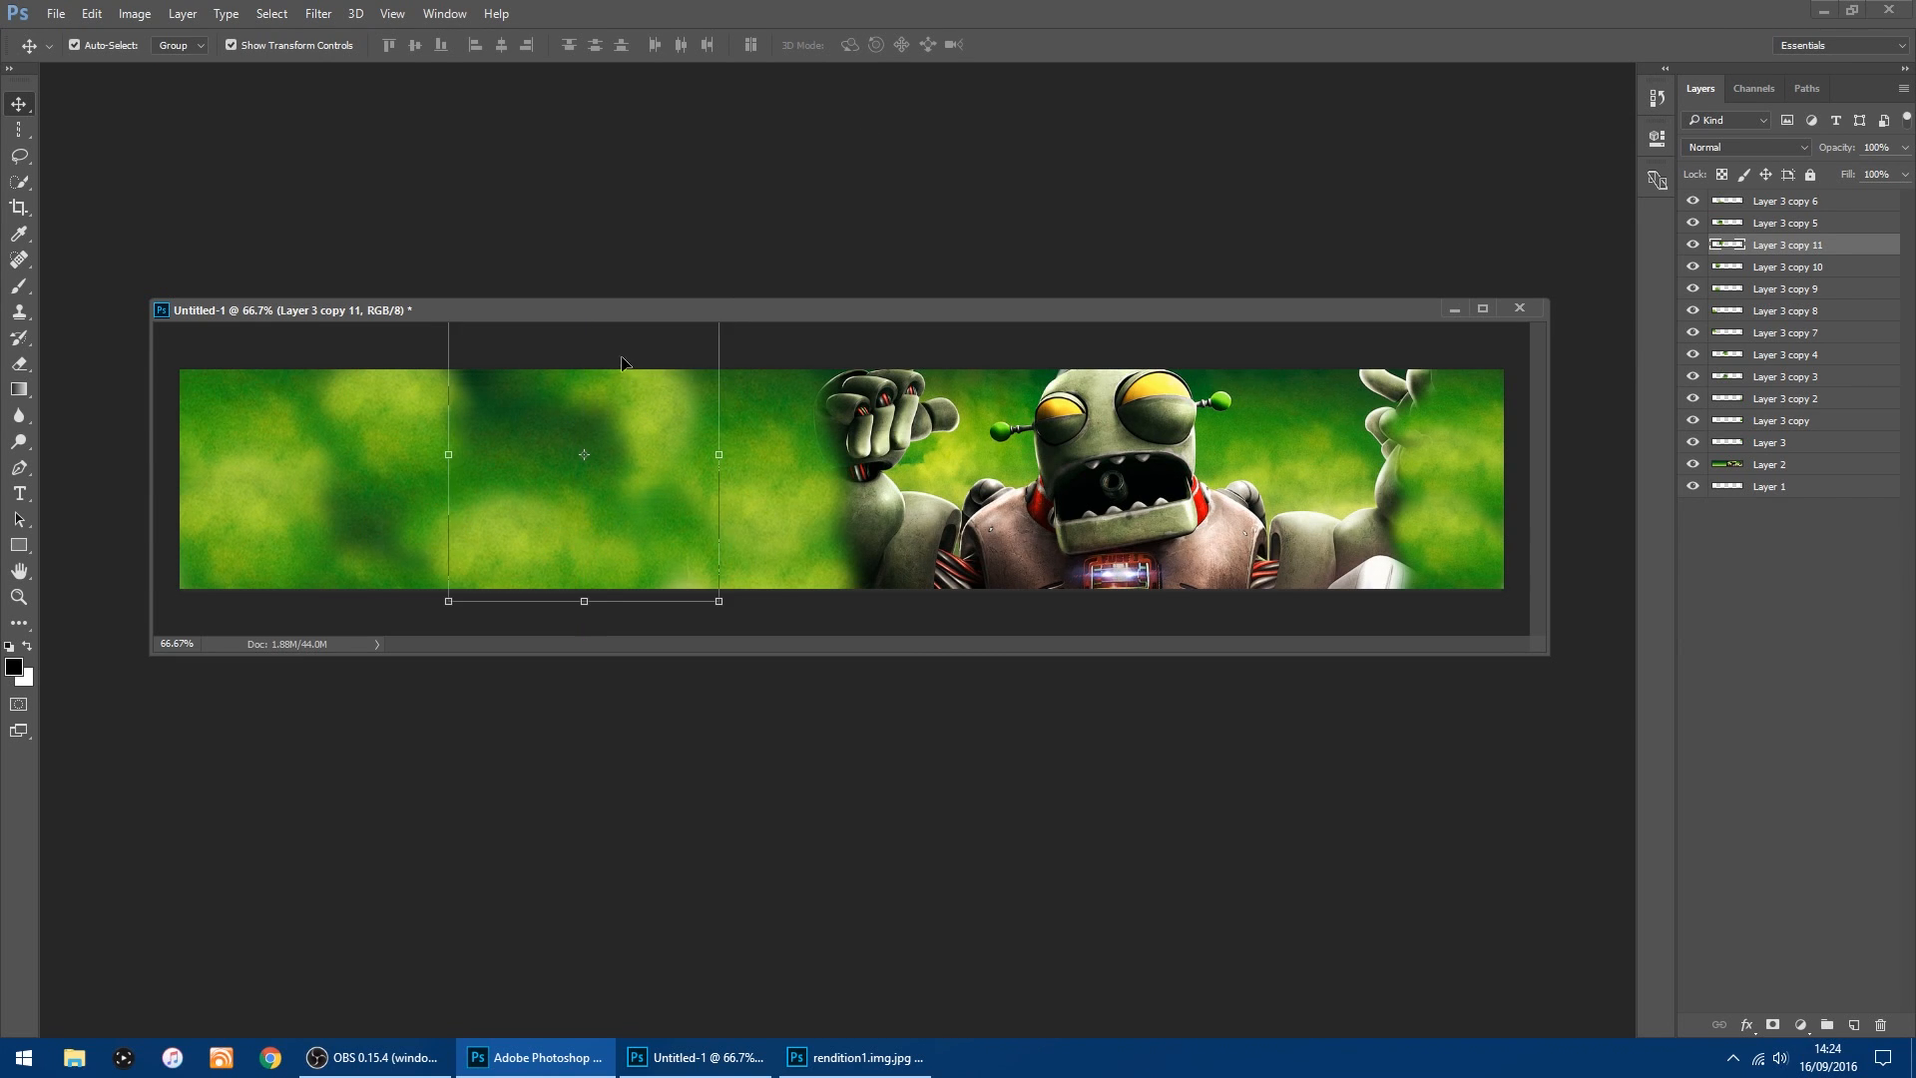
click(881, 343)
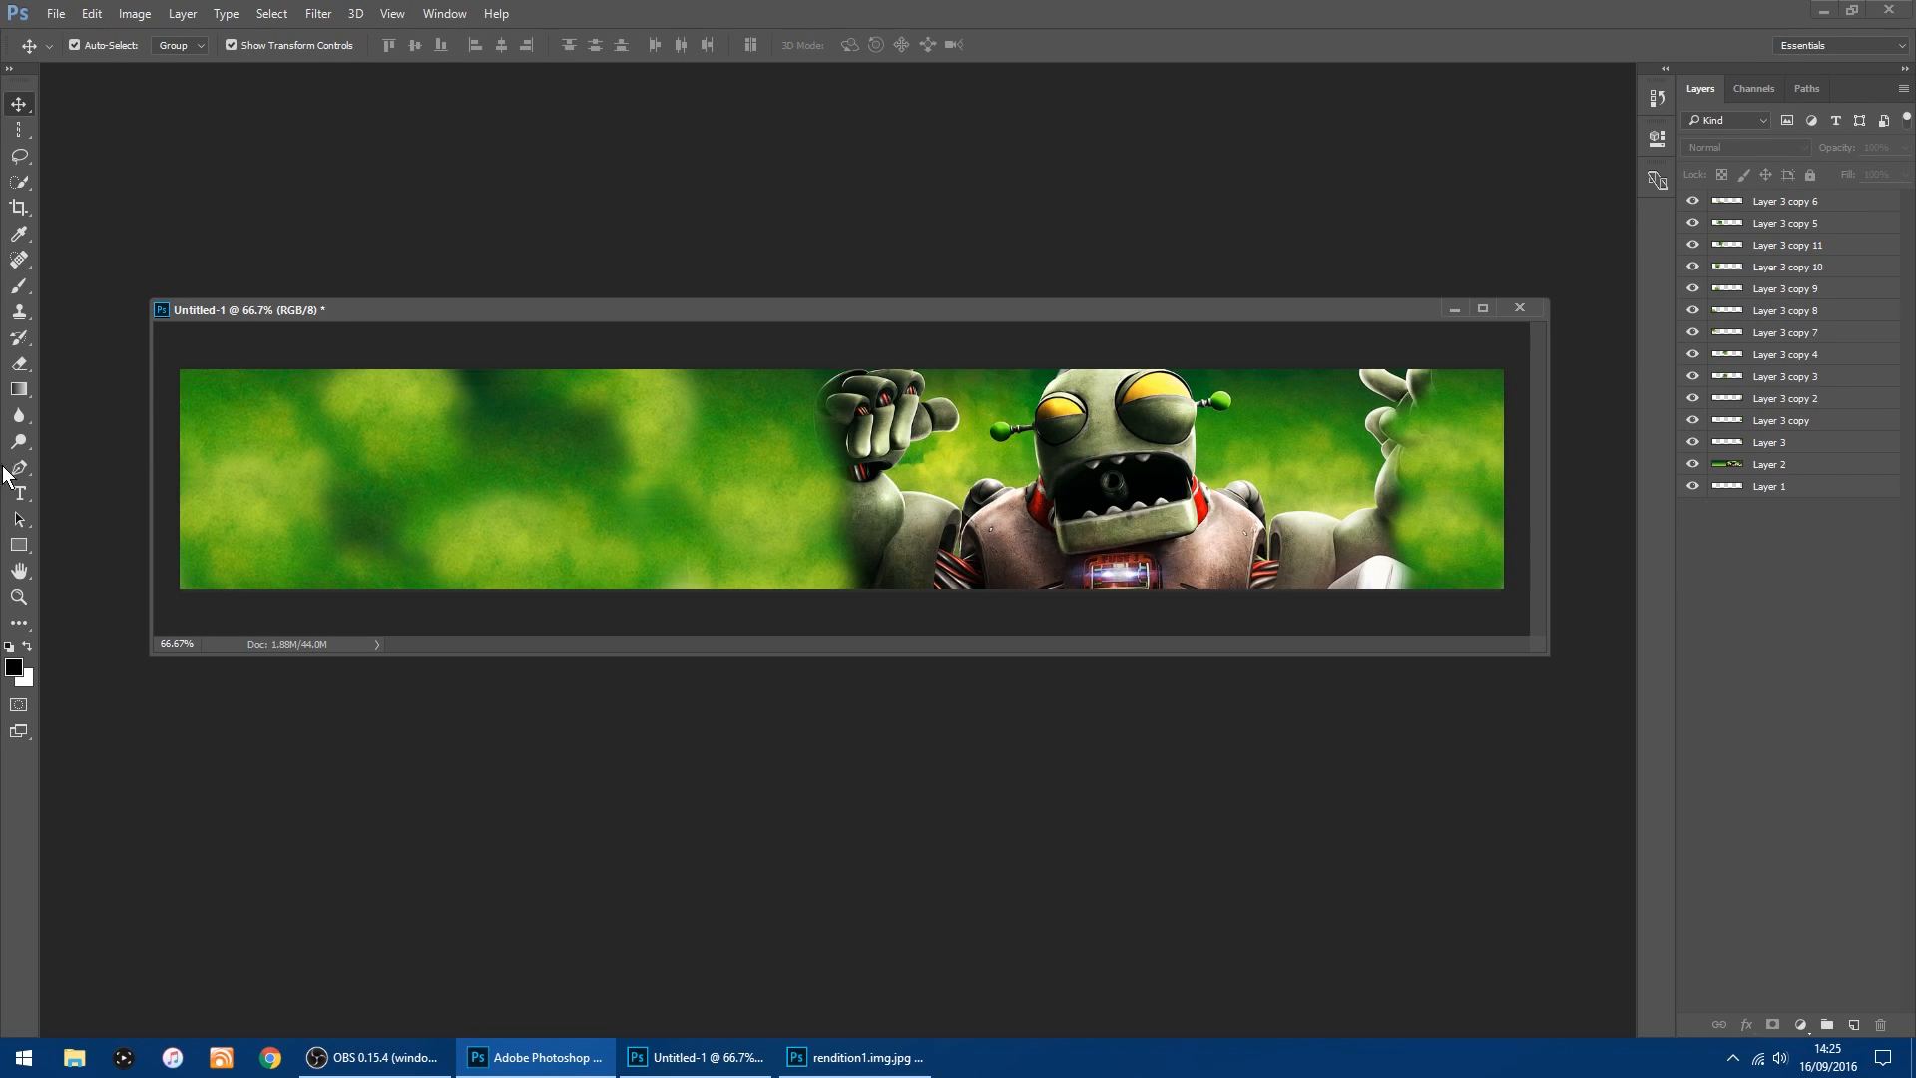
click(19, 363)
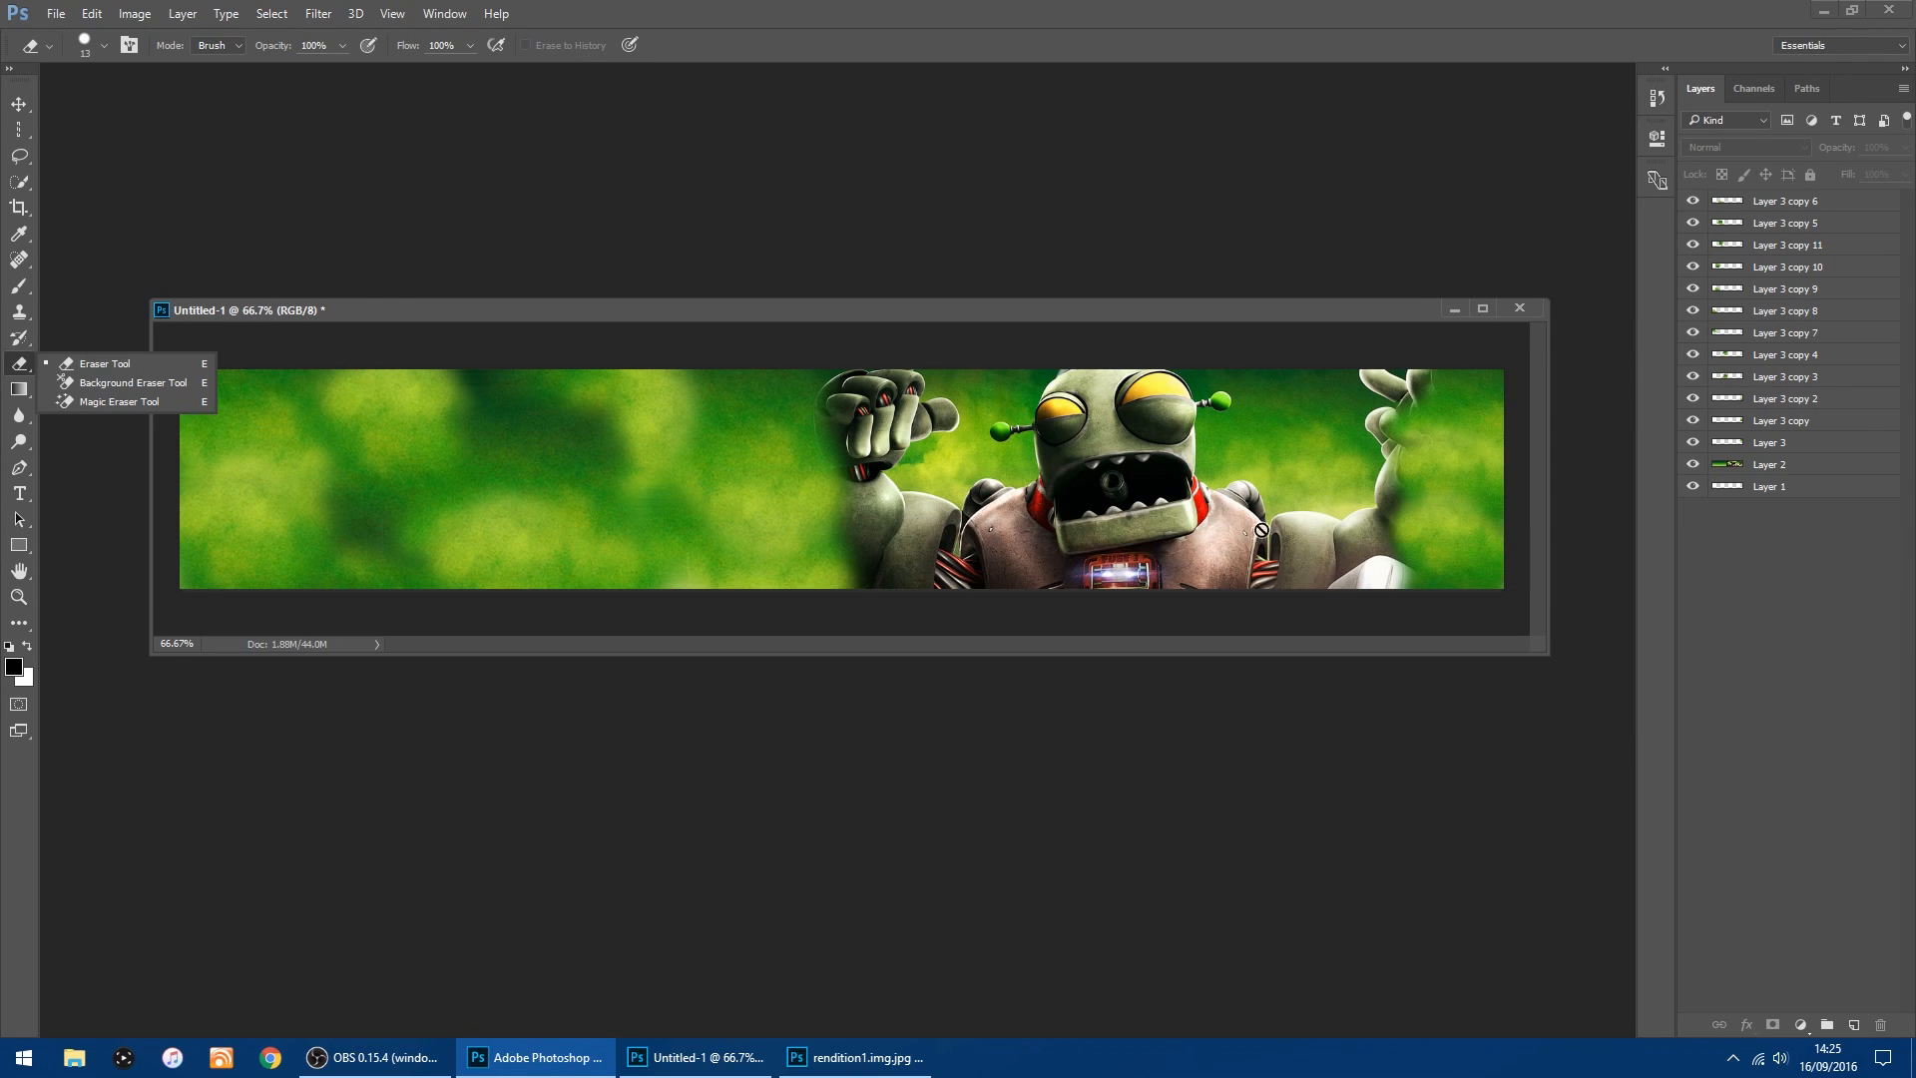
click(21, 107)
click(21, 105)
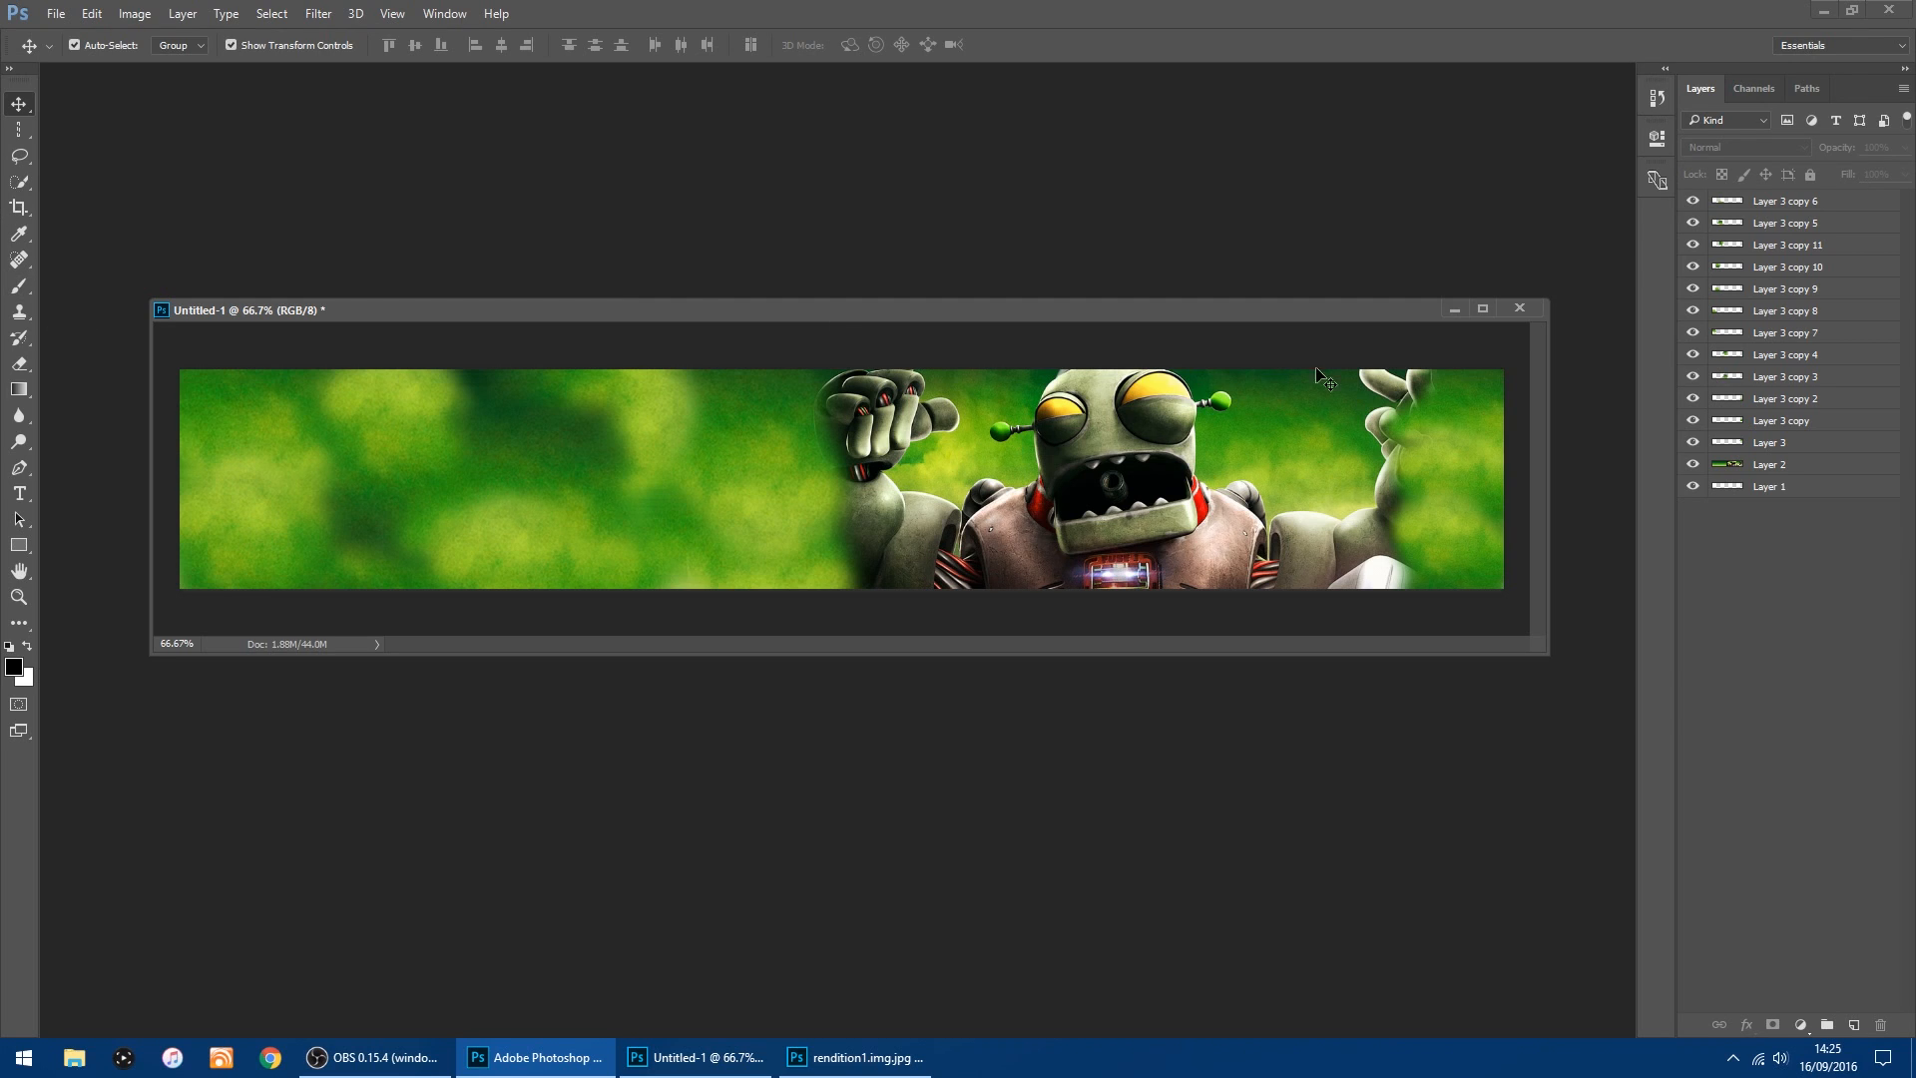
Hide Layer 3 and its first four copies to uncover the robot's arms, keeping the Layer 2 artwork visible.
click(1693, 465)
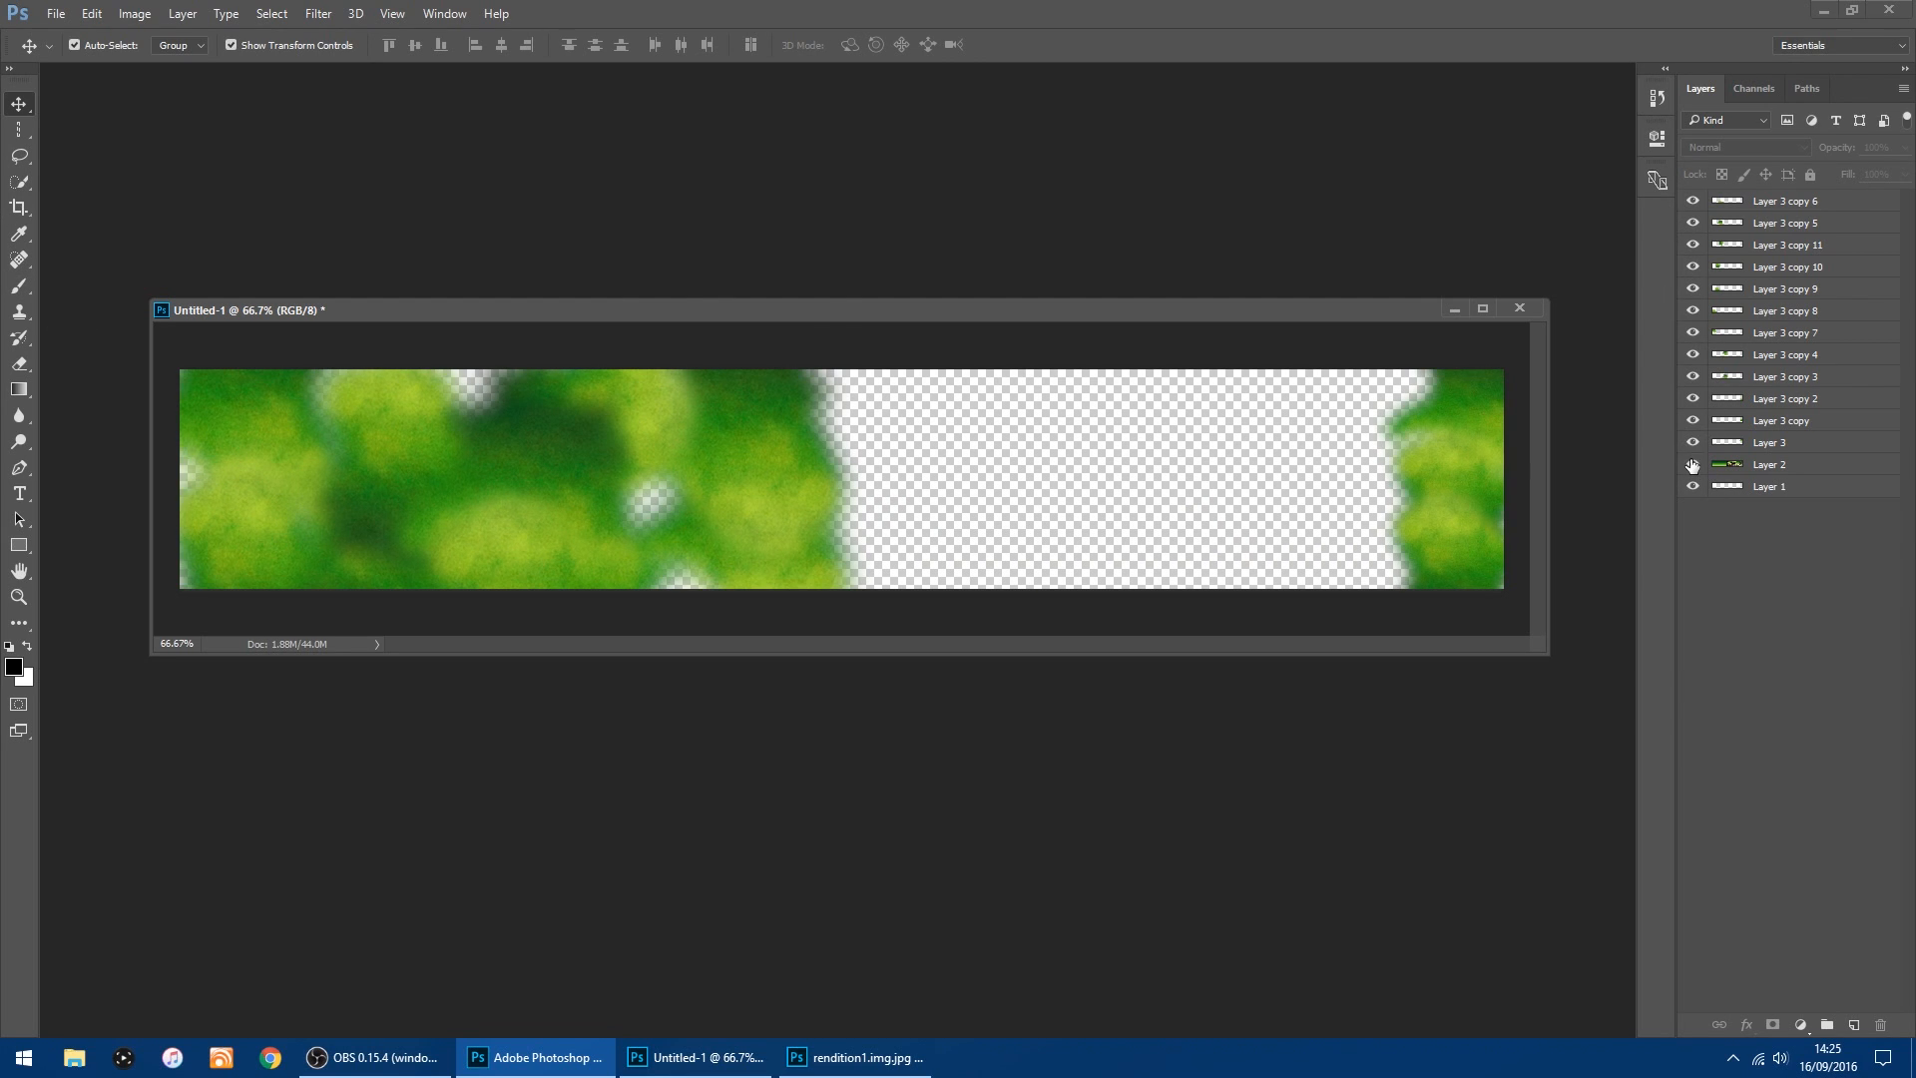
click(1694, 465)
click(1694, 442)
click(1693, 420)
click(1694, 398)
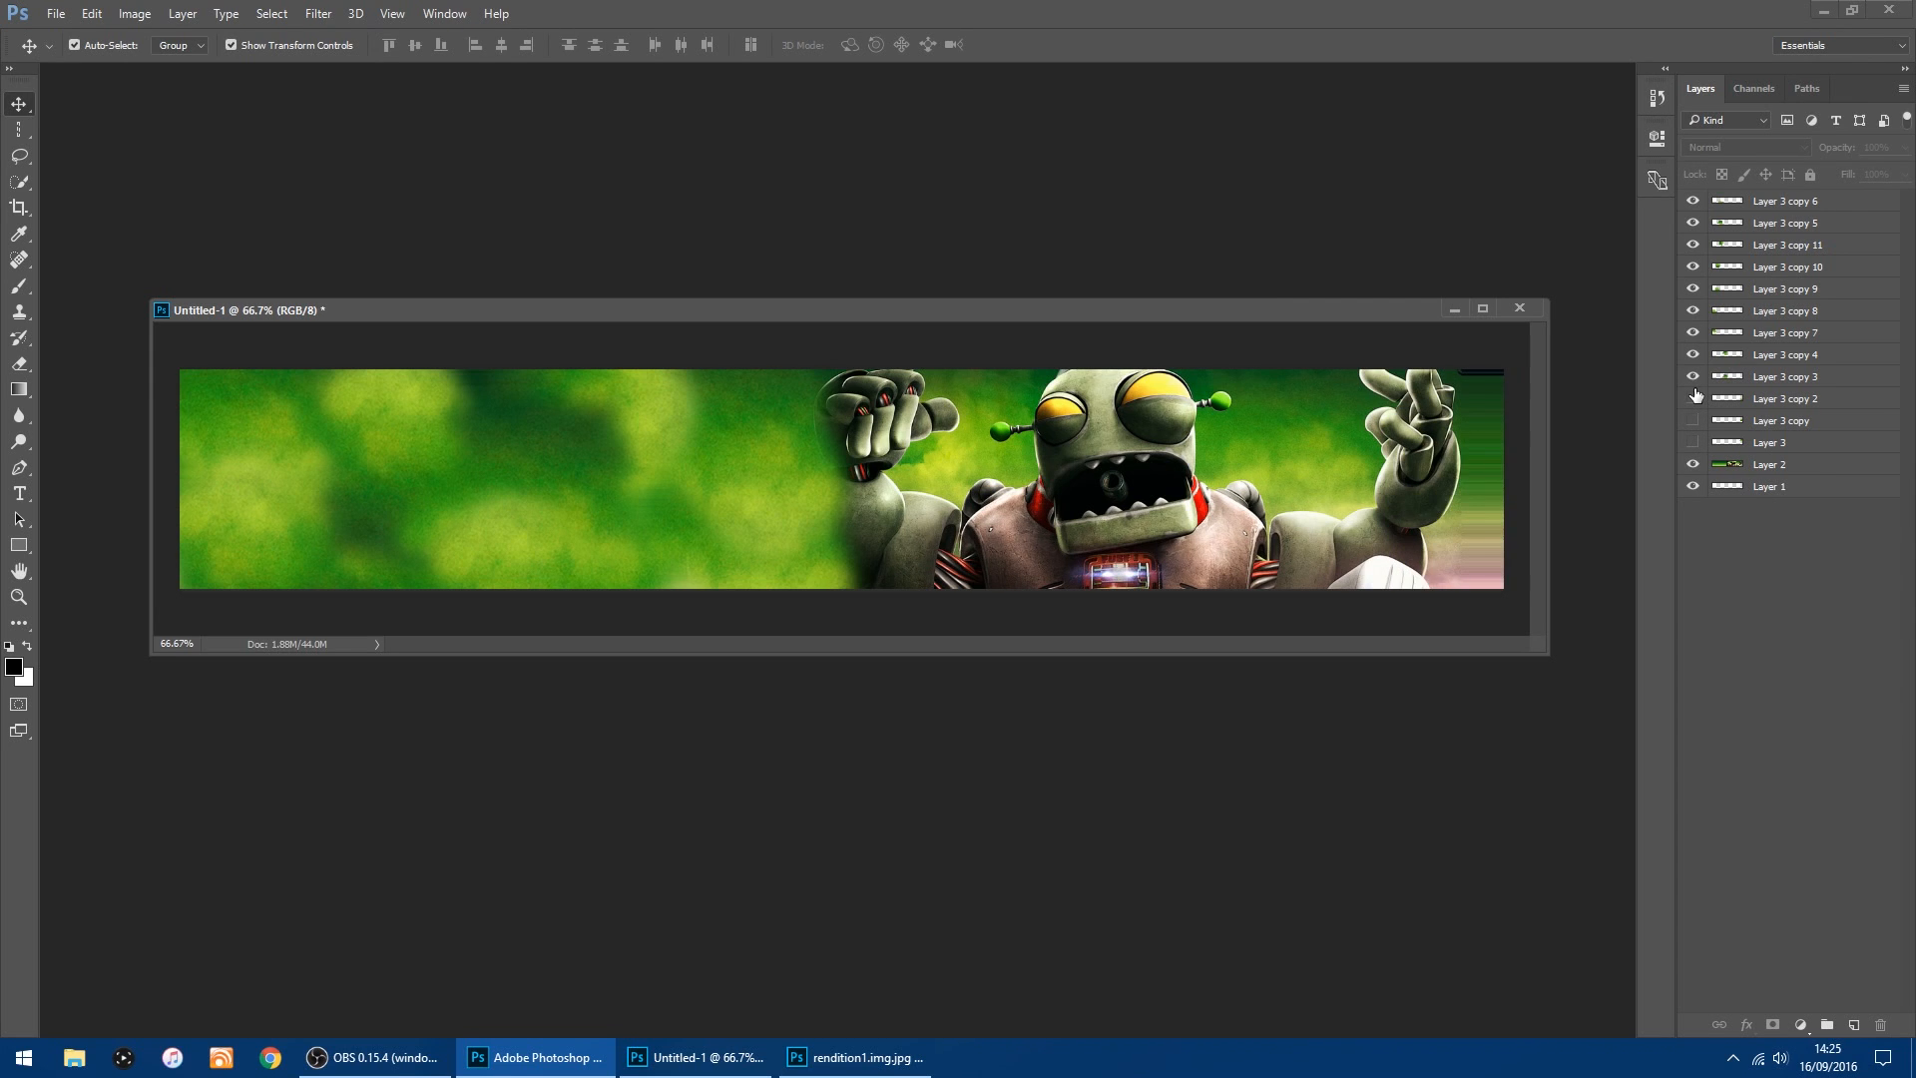
click(1693, 381)
click(1692, 359)
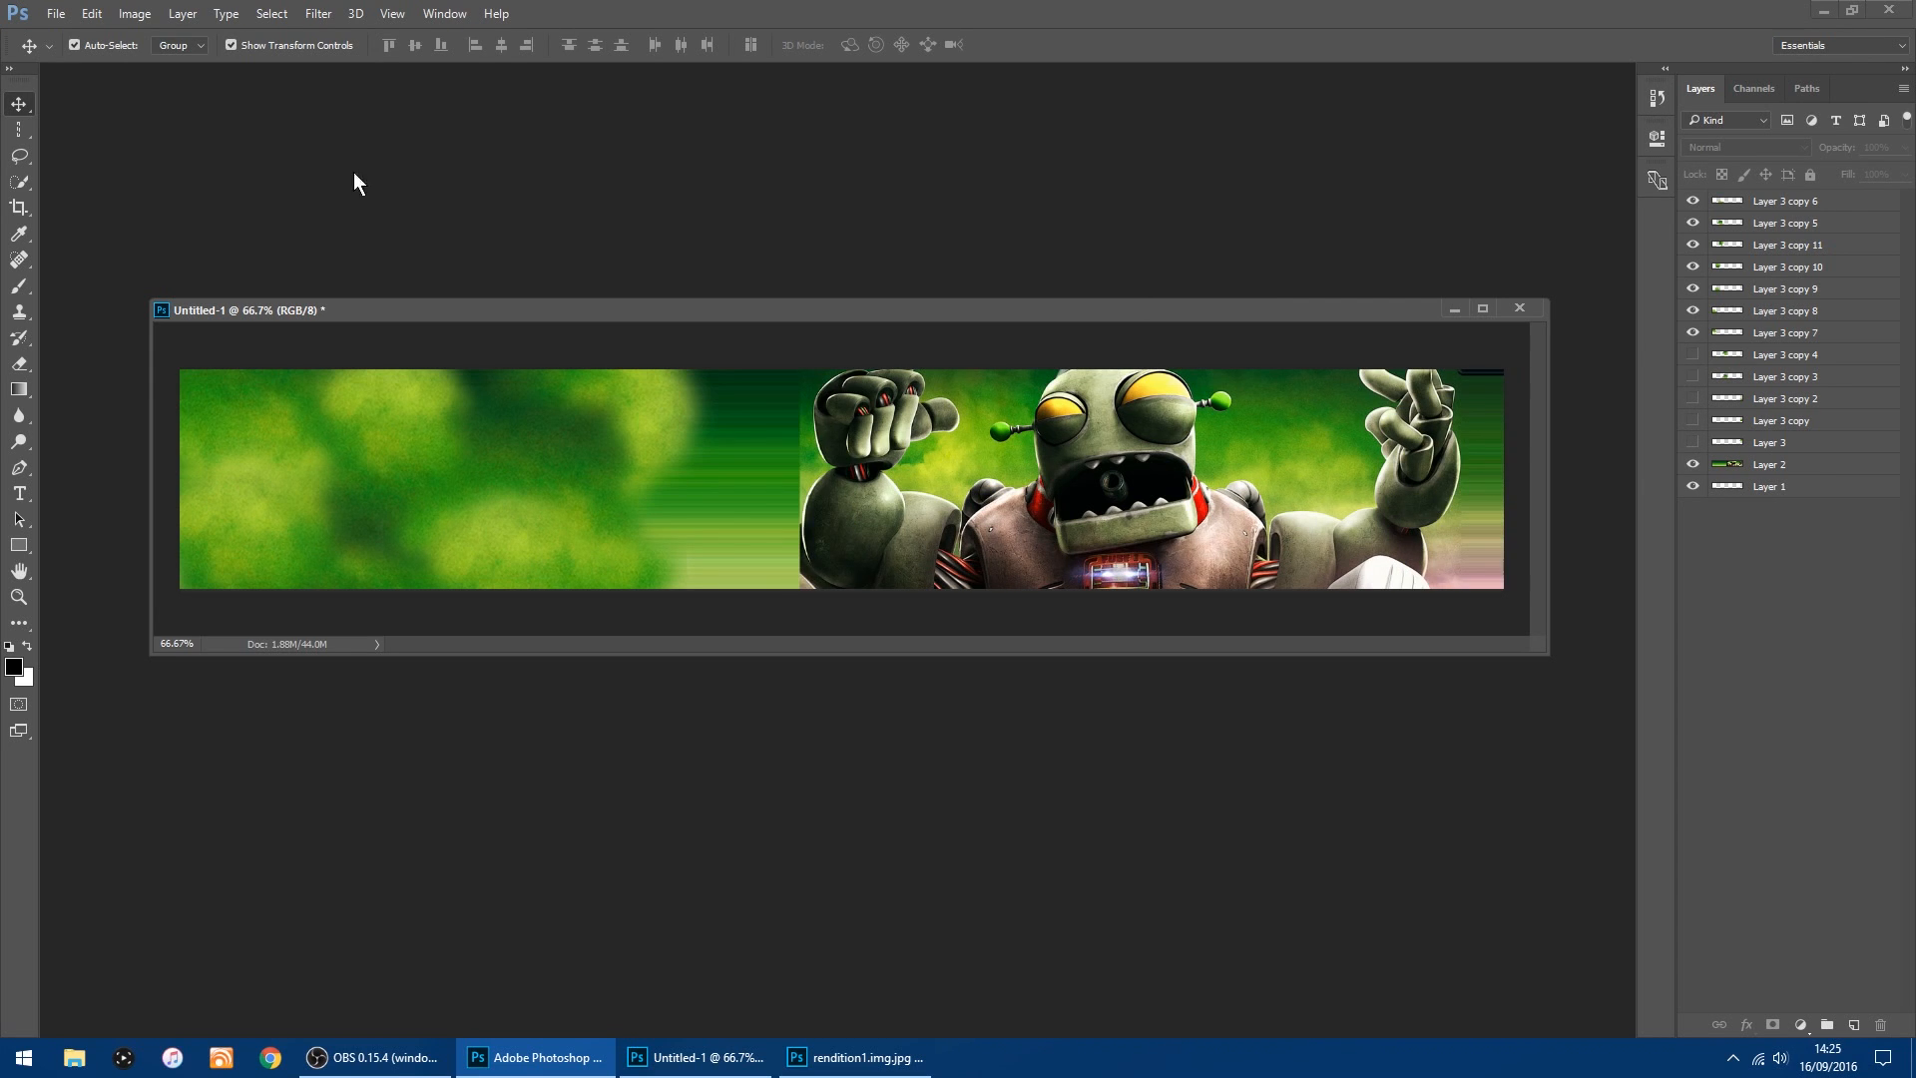
Trace the raised fist and forearm beside the green streaks on Layer 2 with the Magnetic Lasso, closing the selection.
scroll(1120, 624, up, 3)
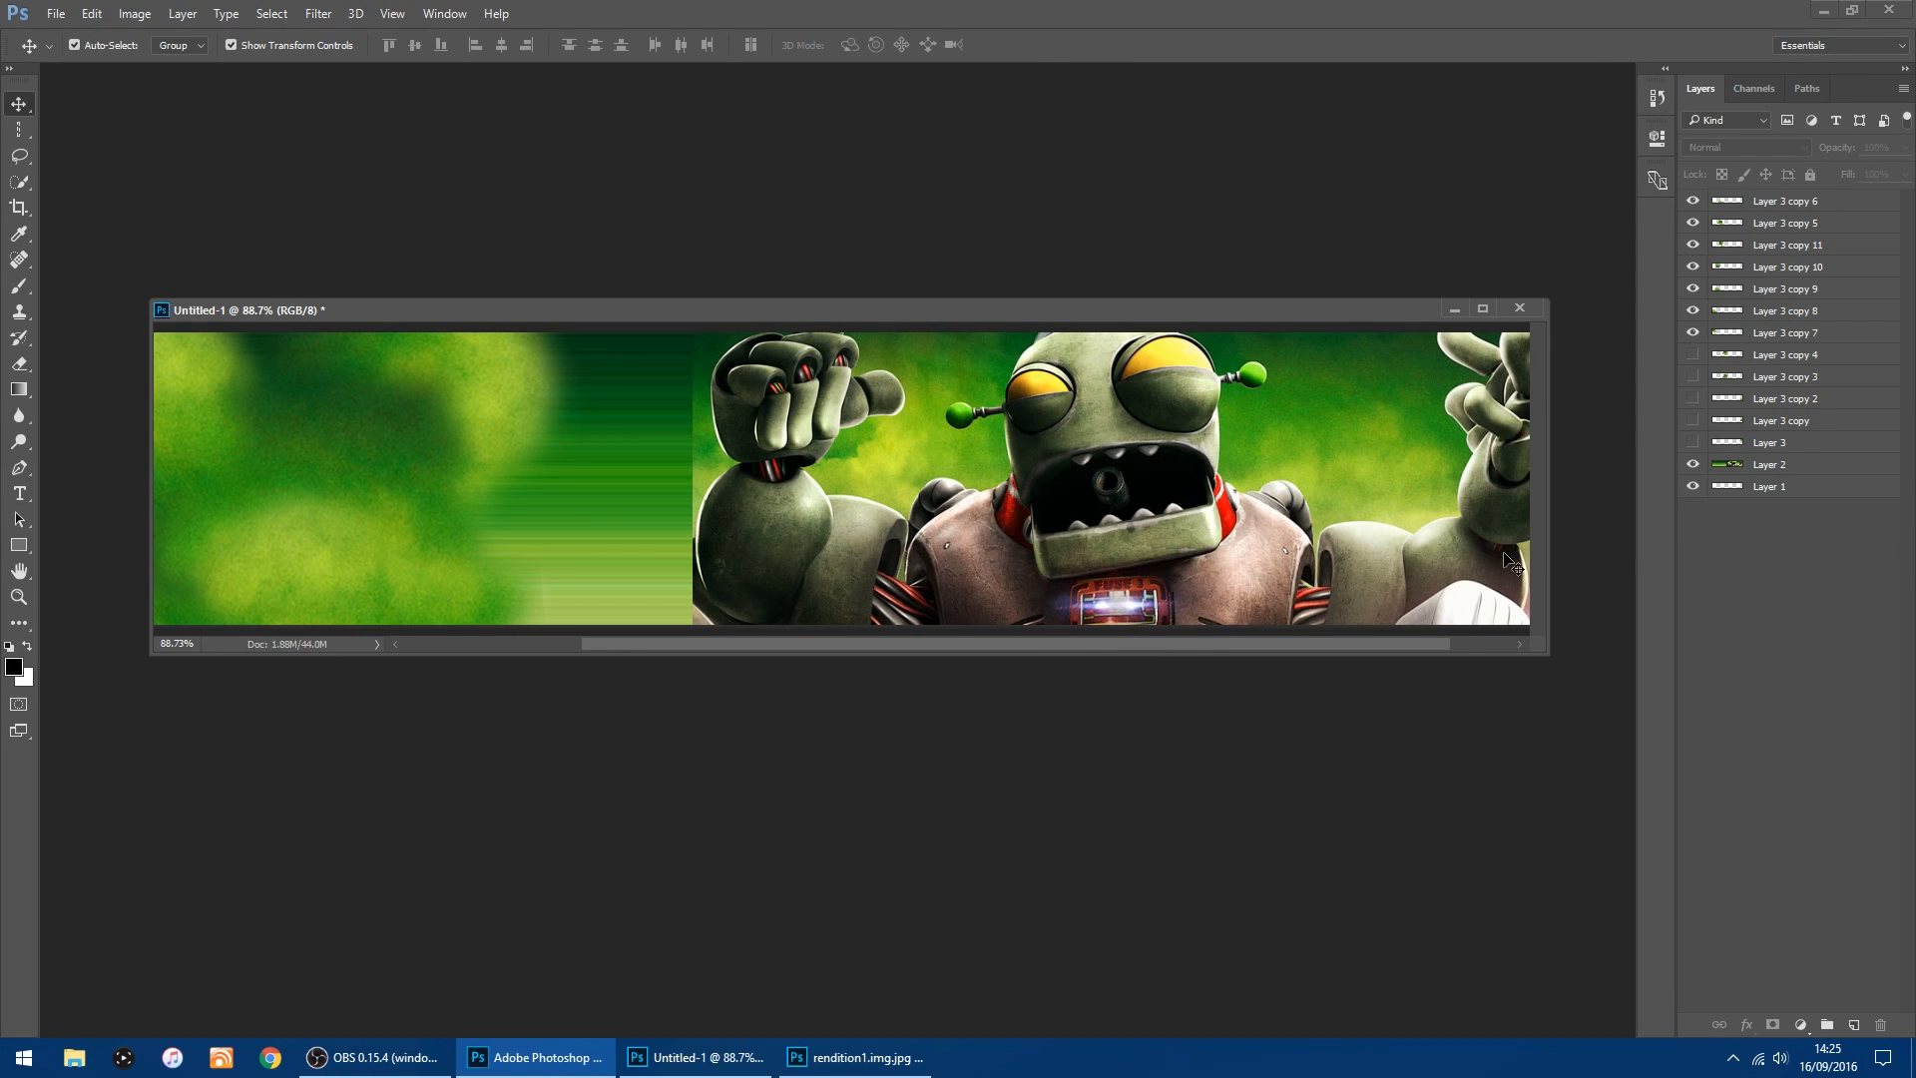
drag(1542, 655, 1644, 896)
click(19, 156)
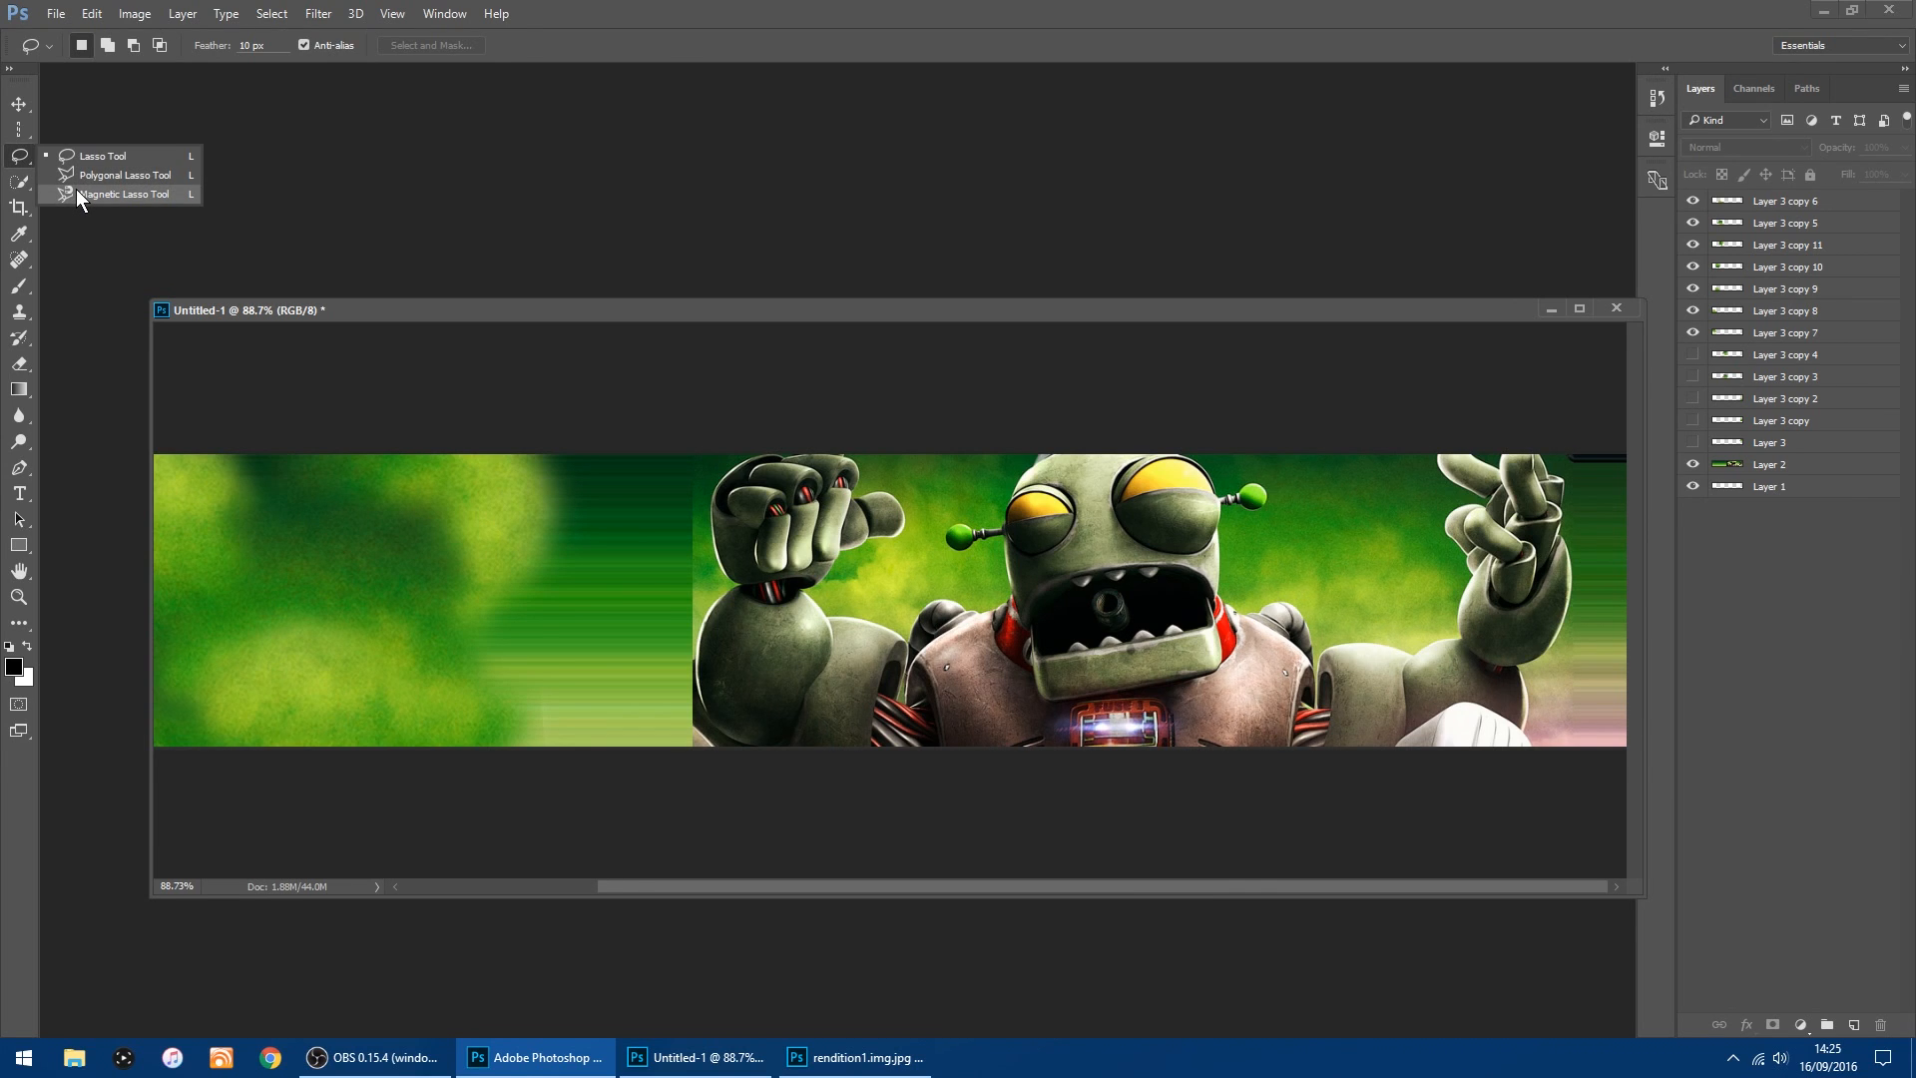
click(77, 193)
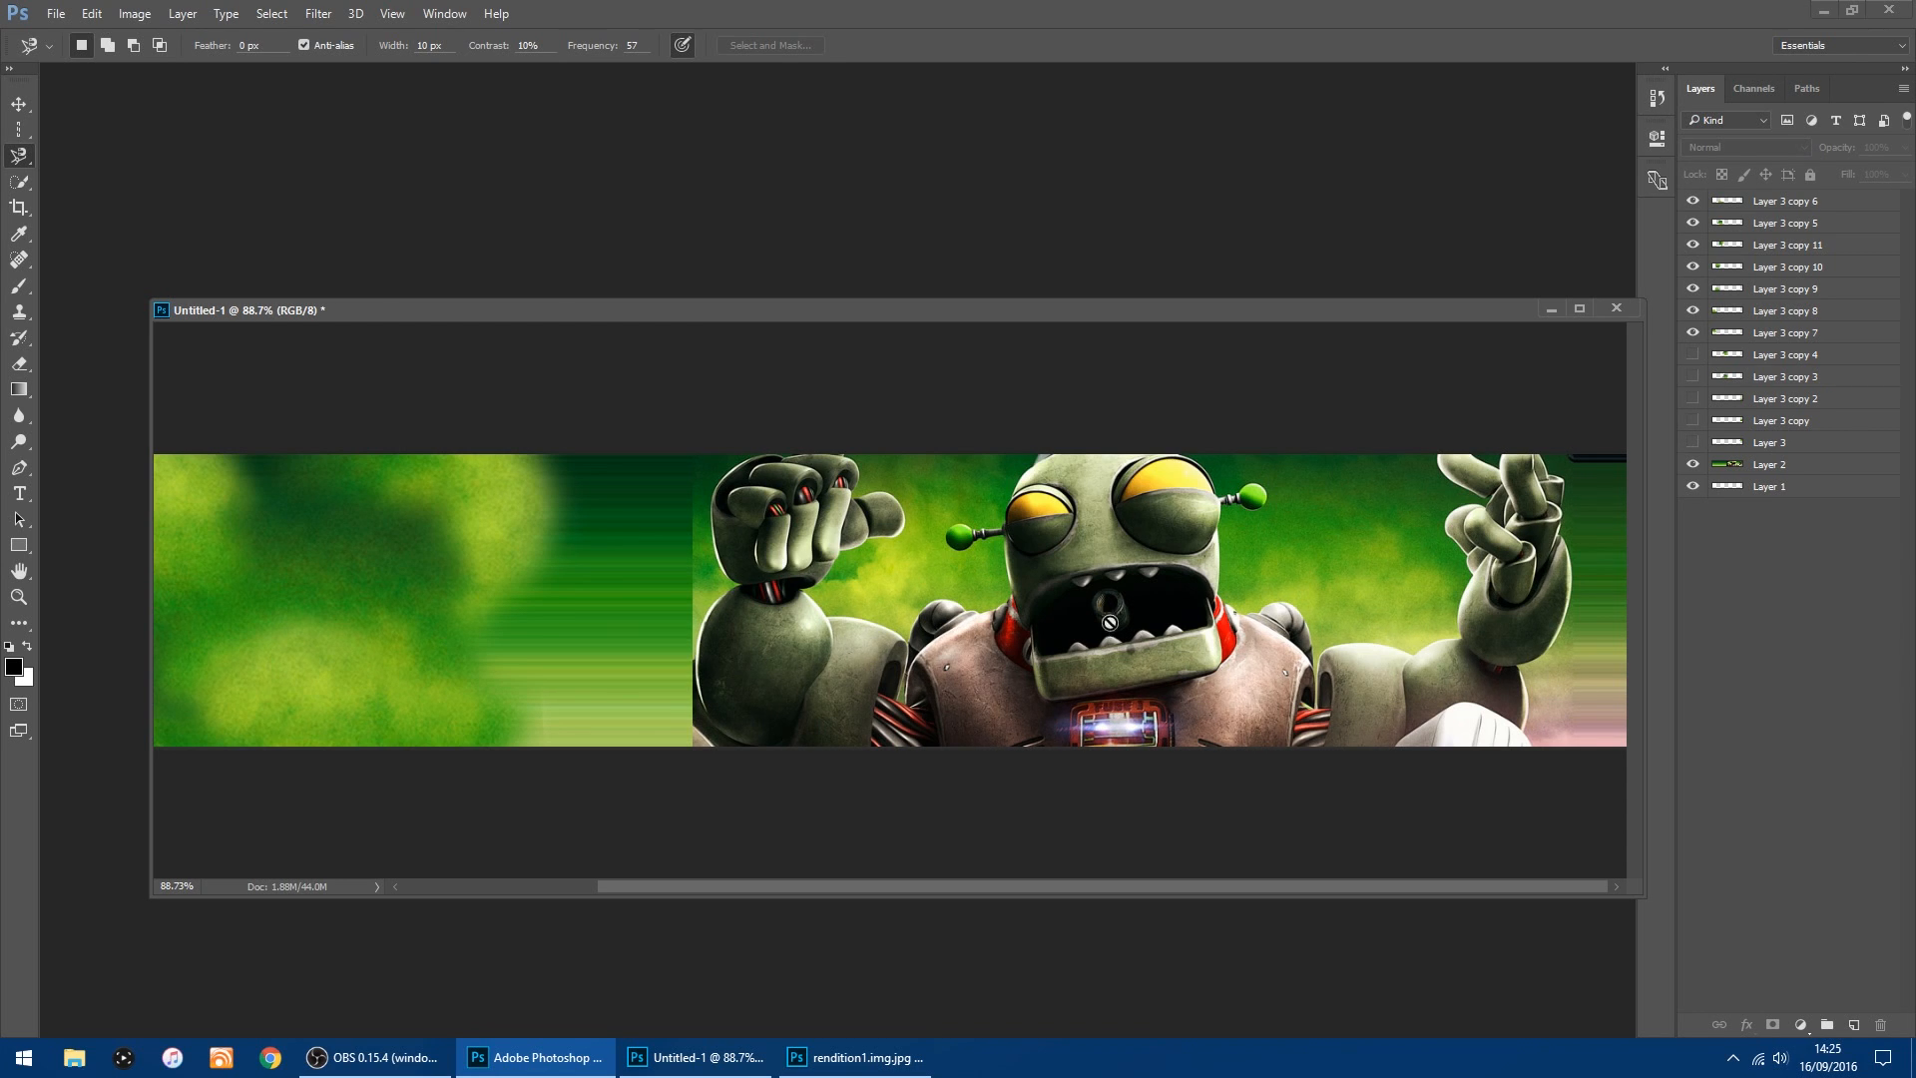
click(1763, 463)
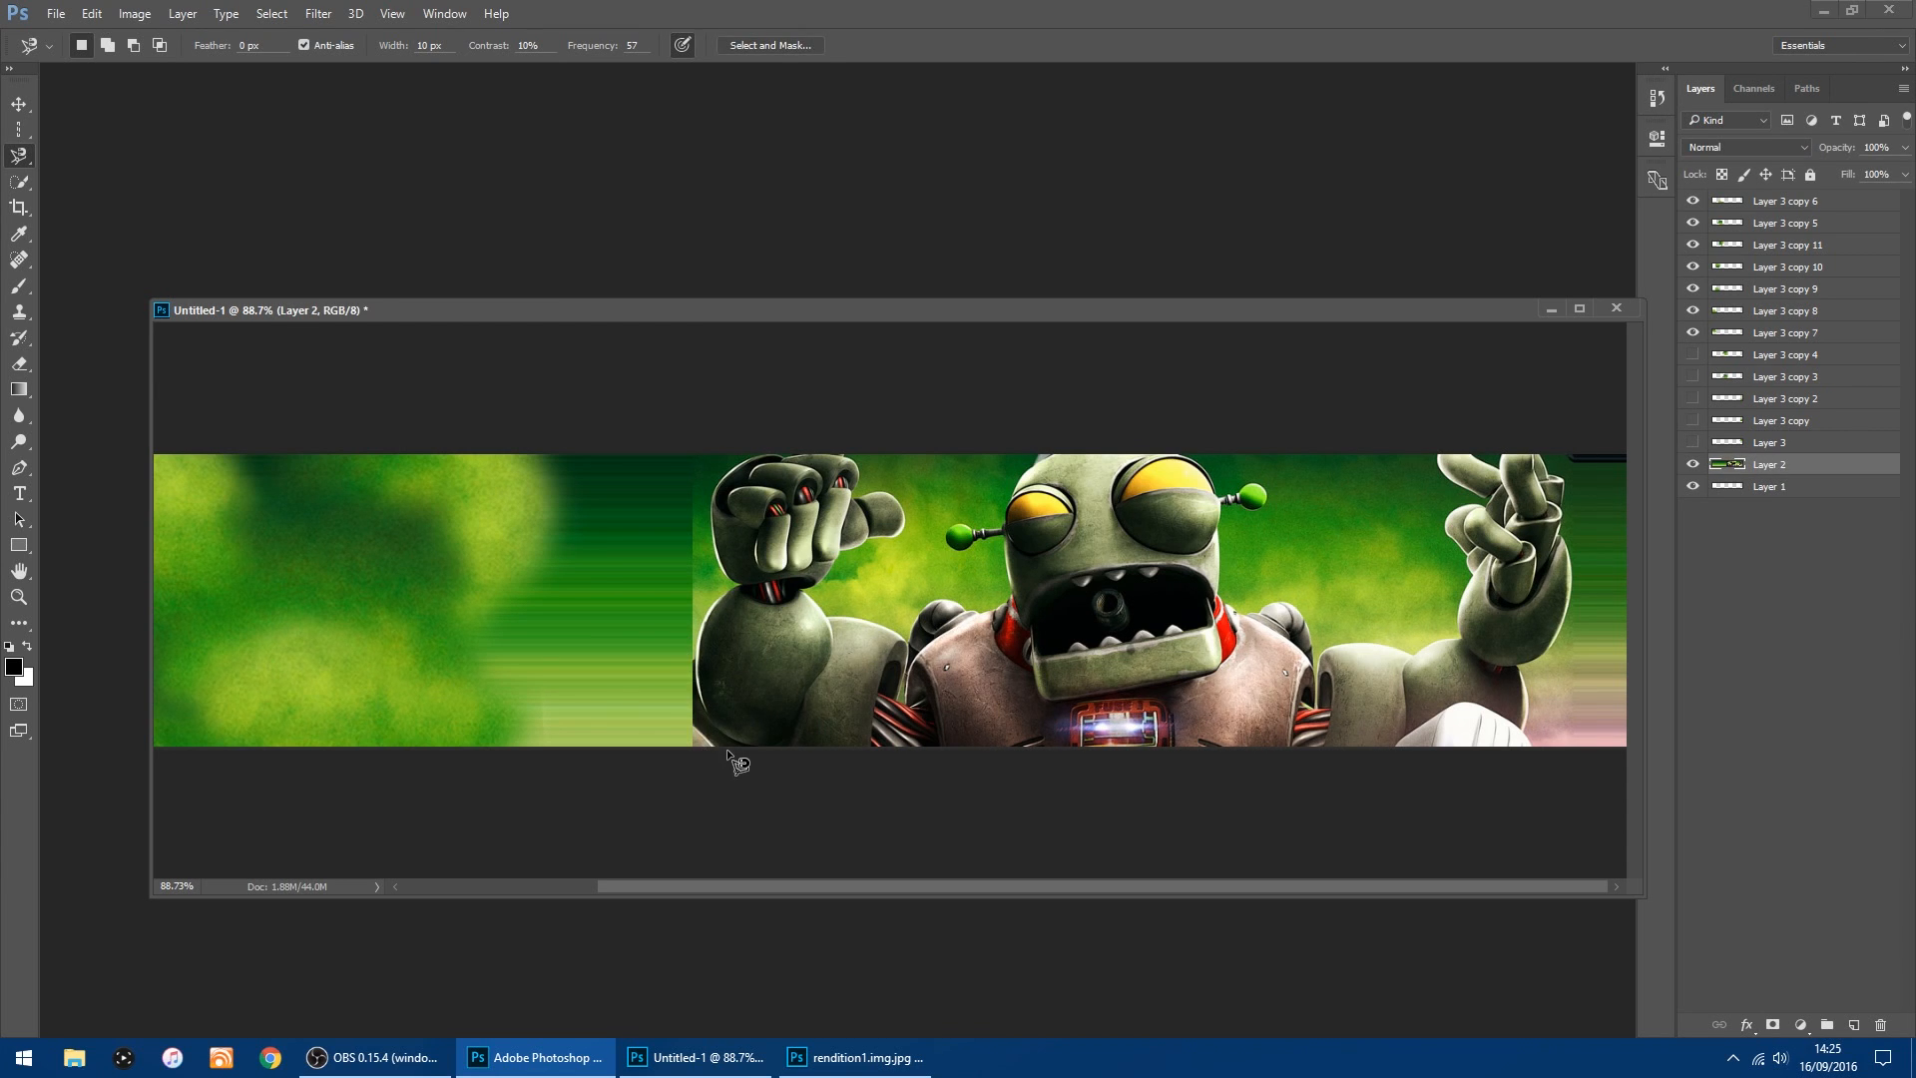
scroll(726, 751, up, 2)
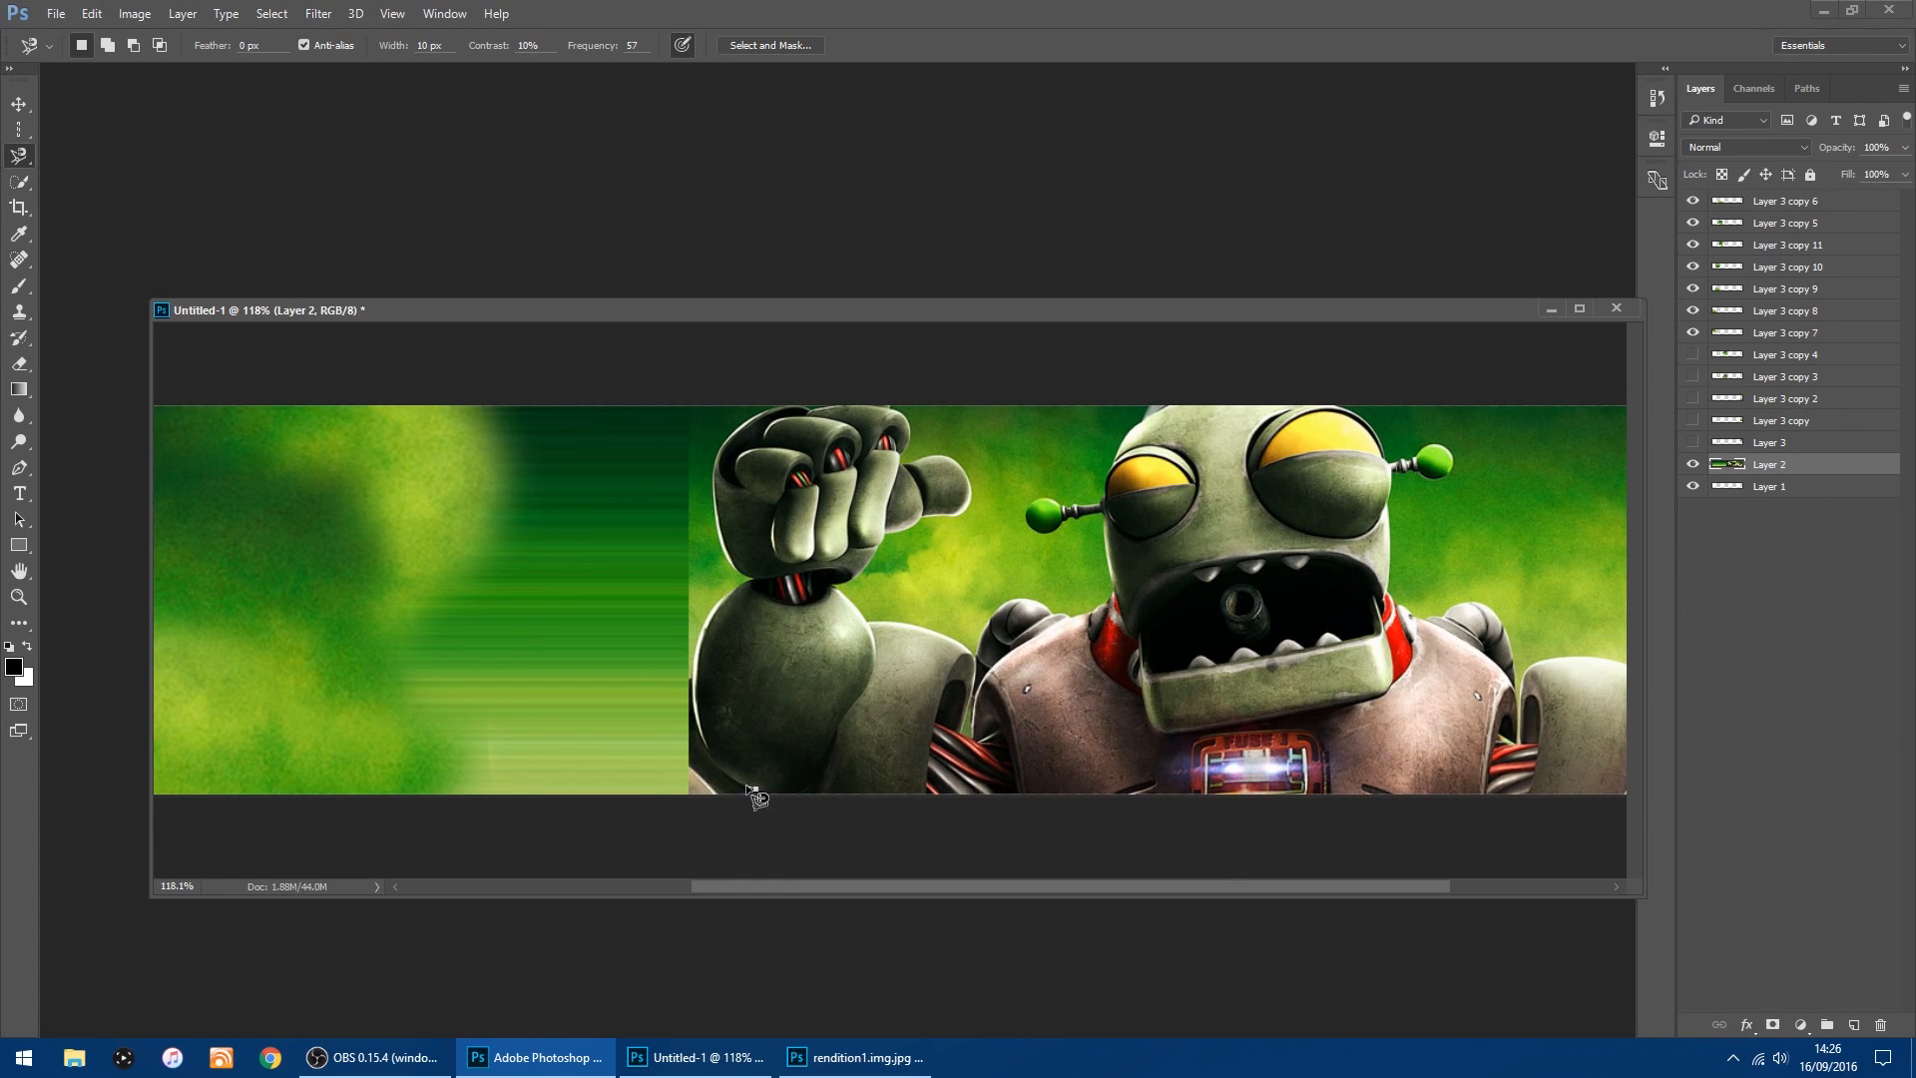
click(750, 789)
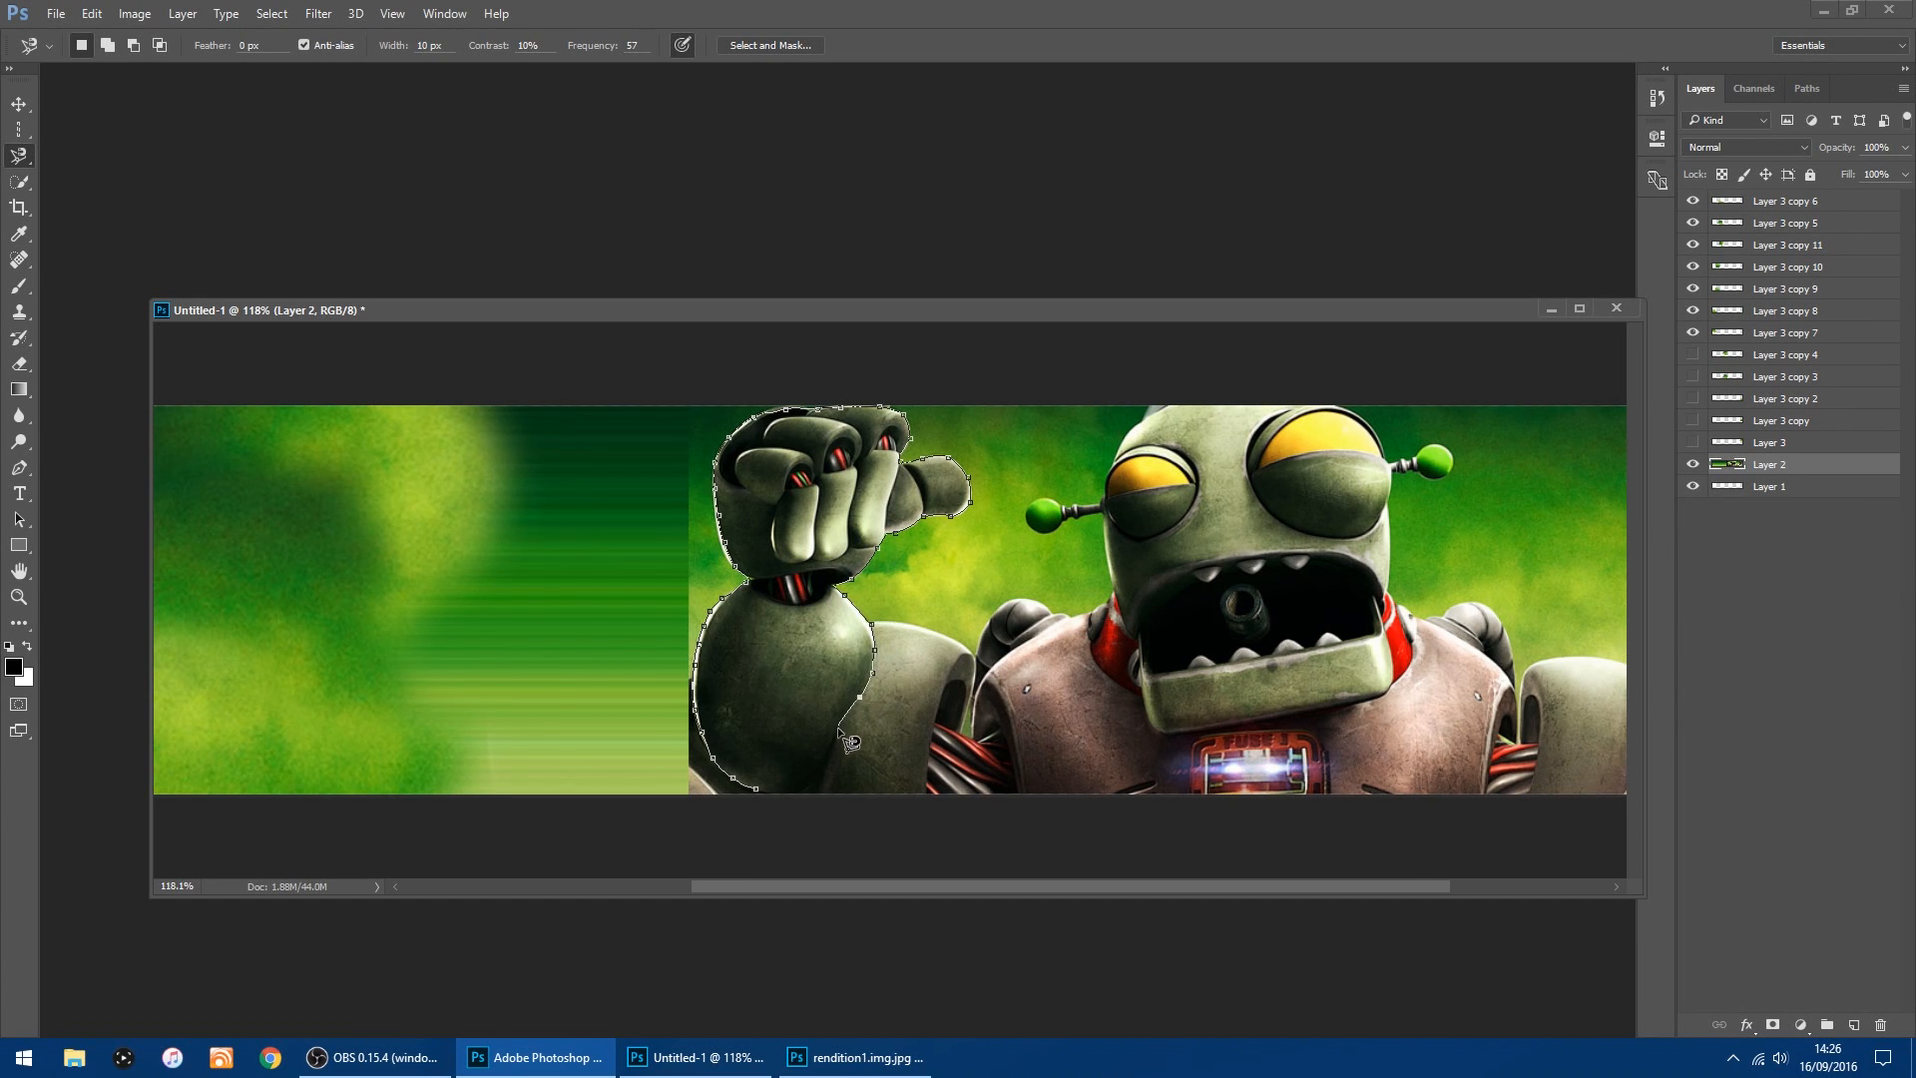
click(758, 793)
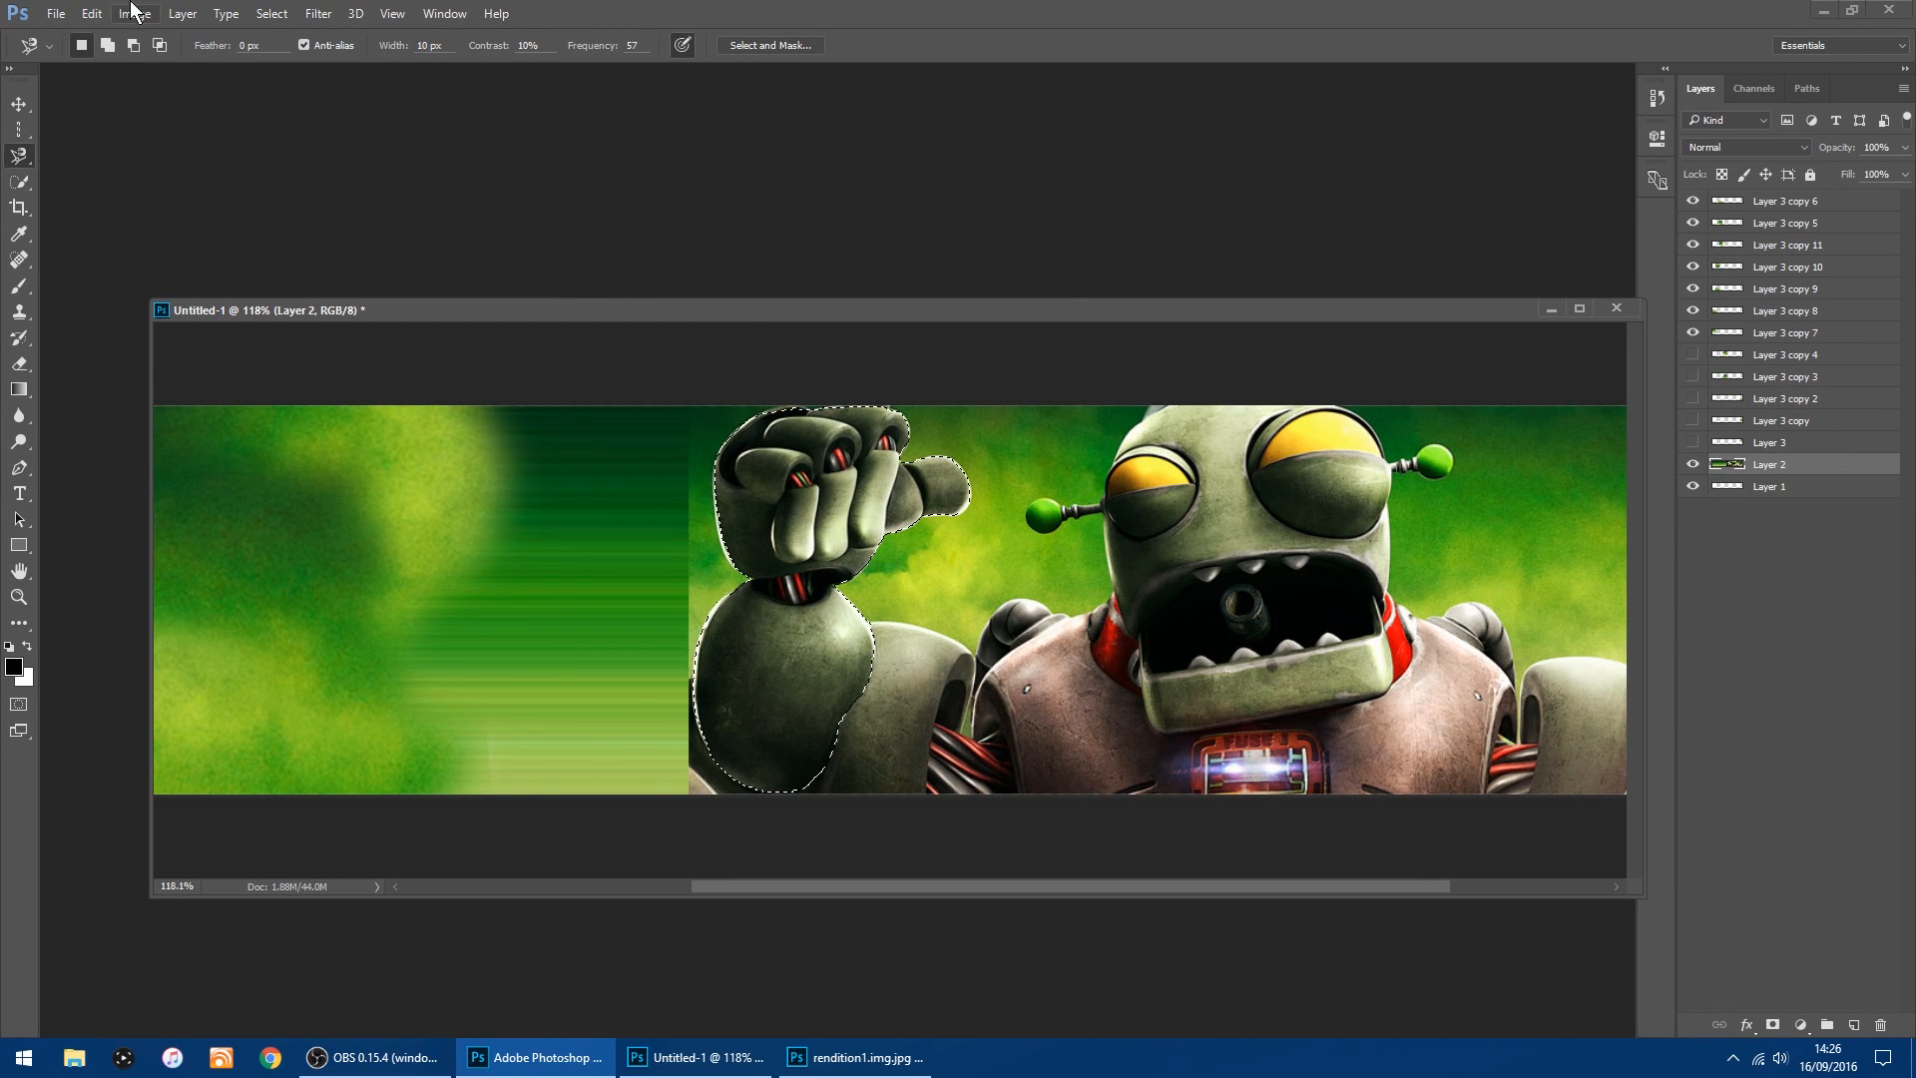
Copy the selected fist and forearm, paste them as a new layer, and move that layer to the top of the stack.
click(91, 13)
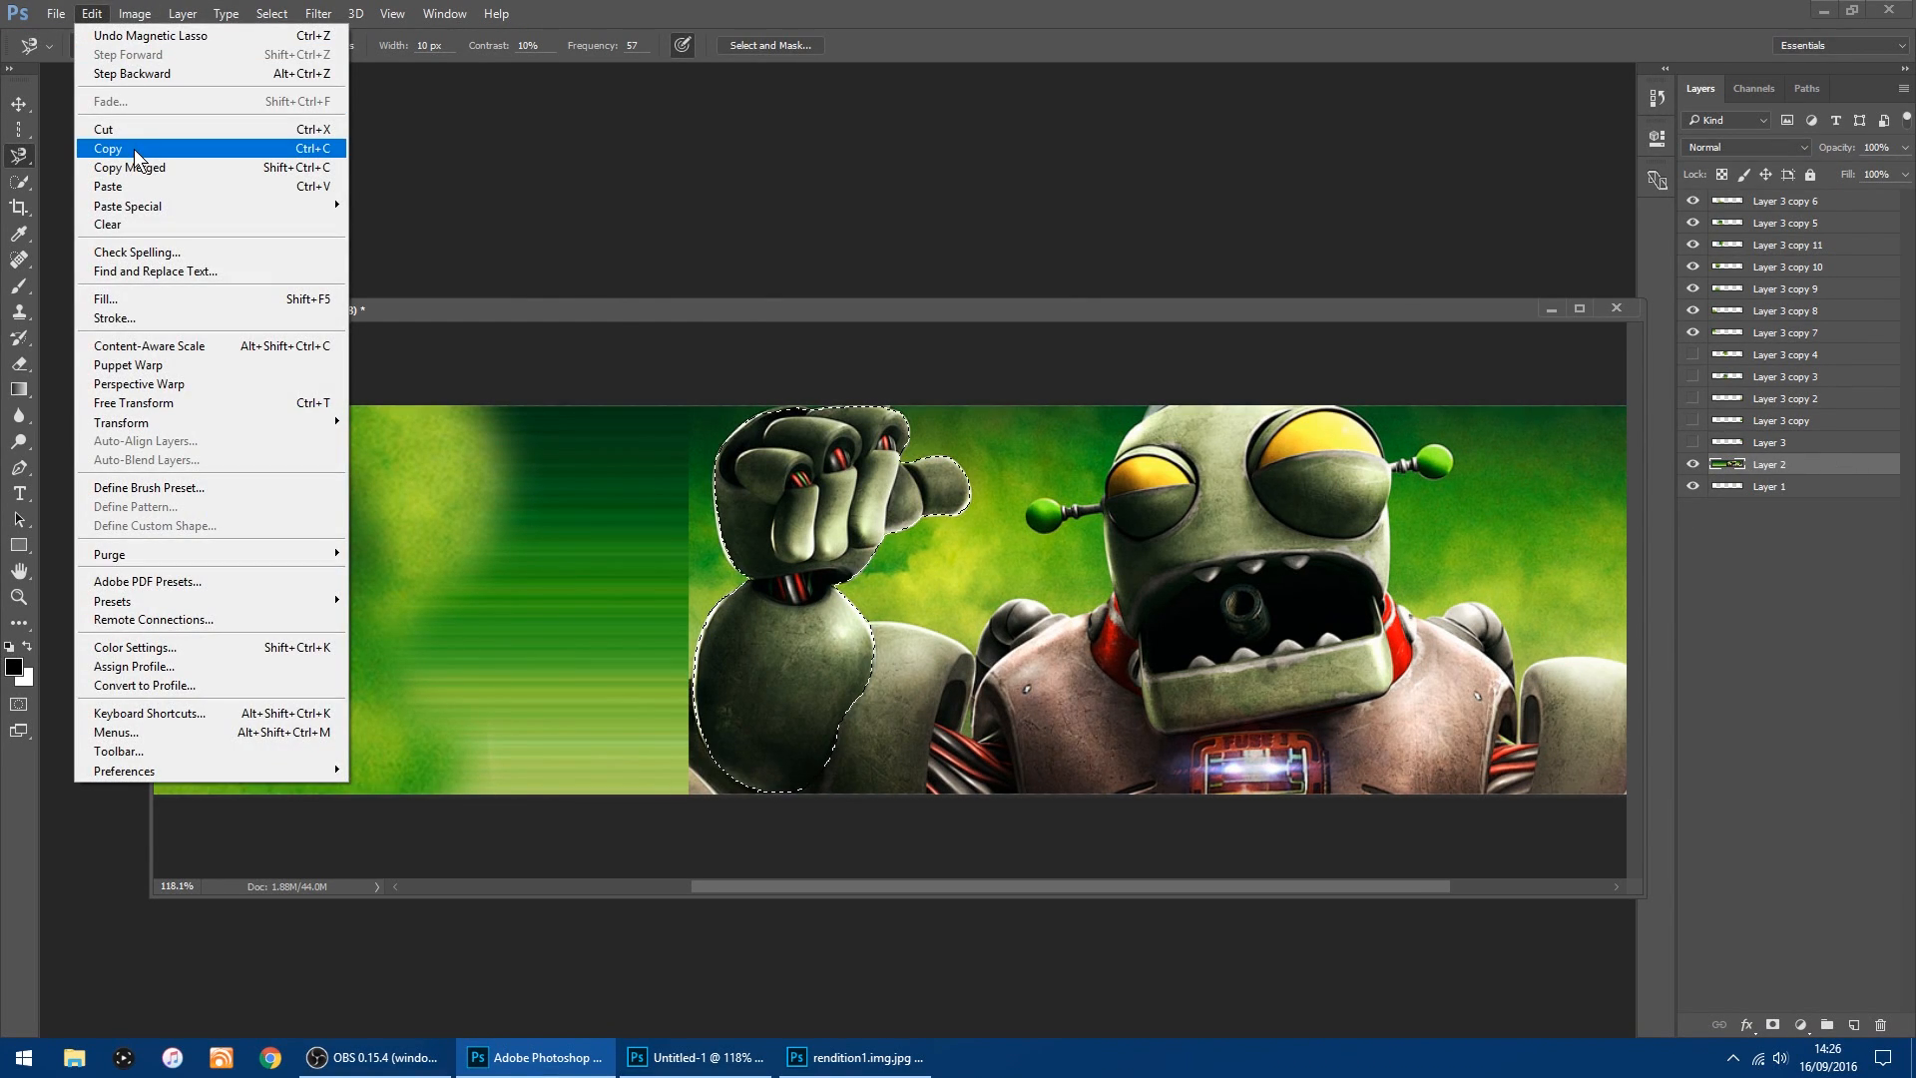
click(122, 146)
click(90, 14)
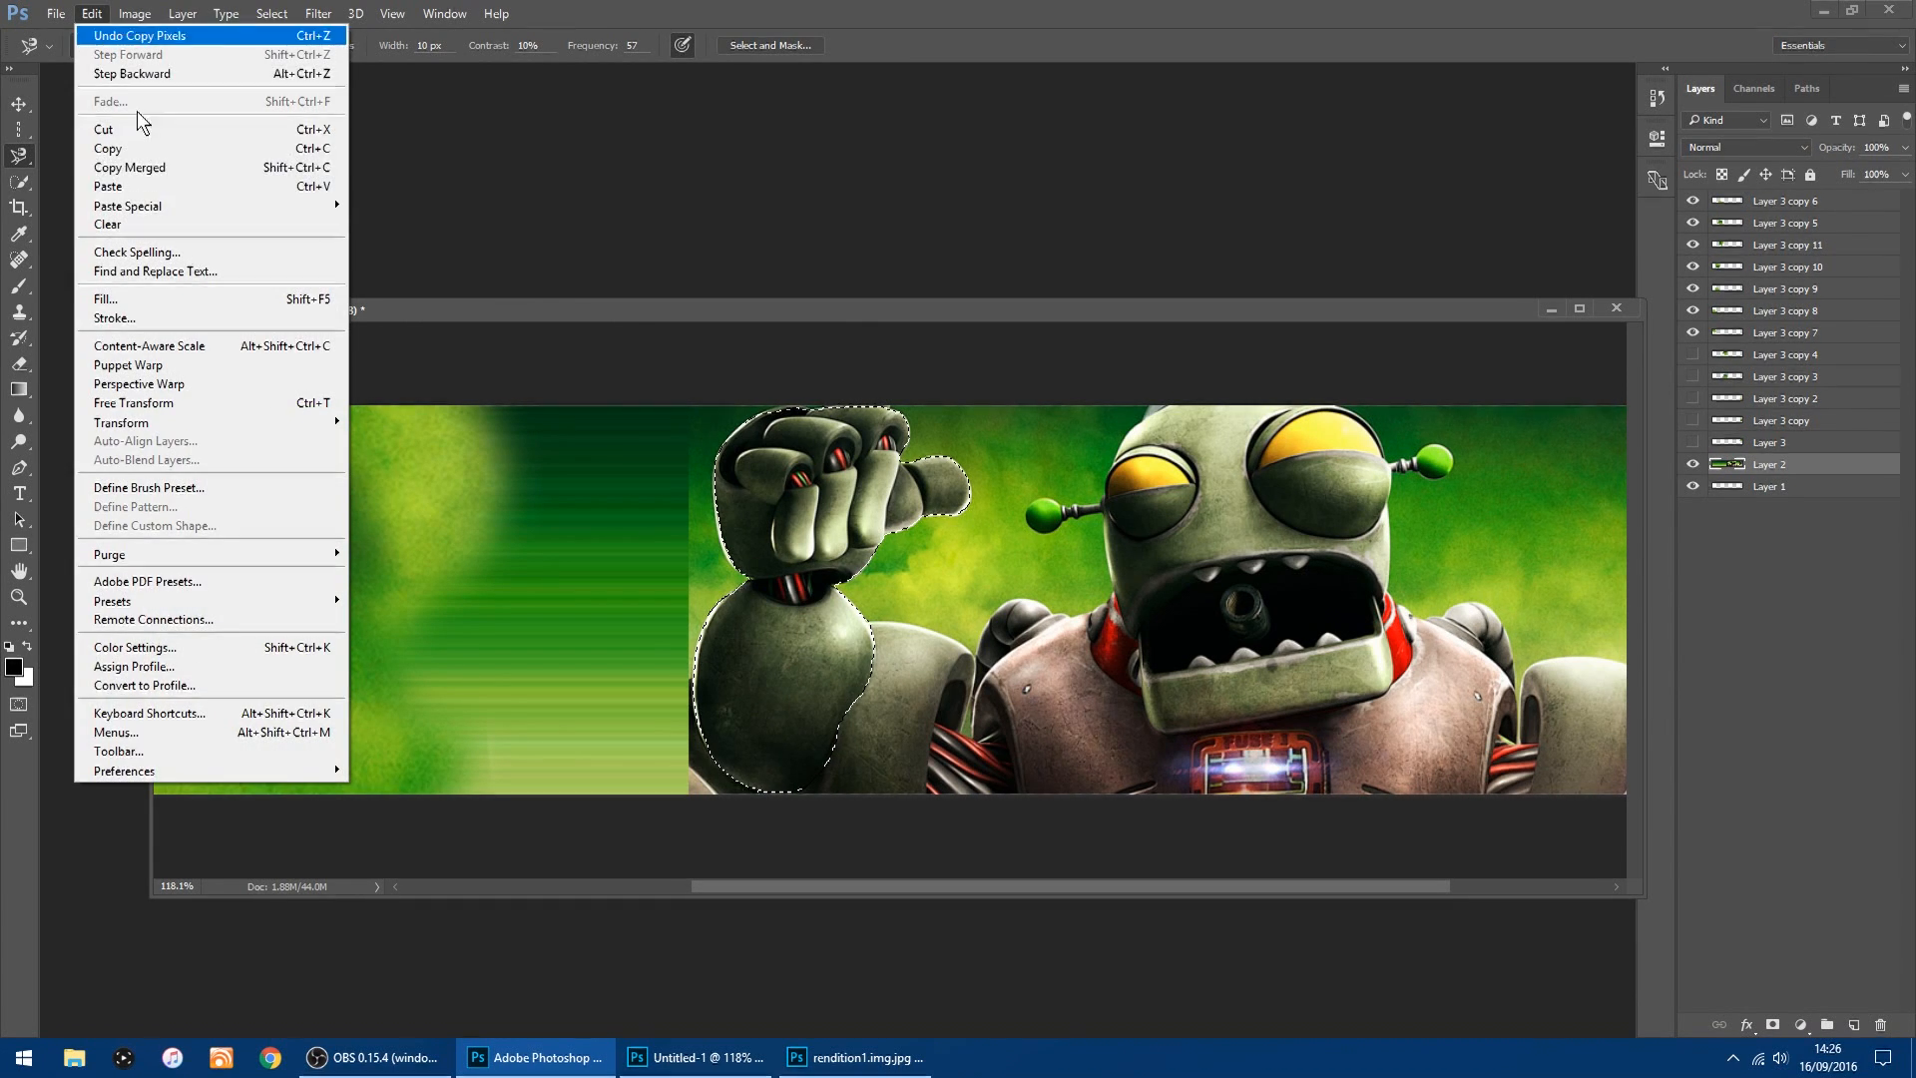
click(148, 187)
key(v)
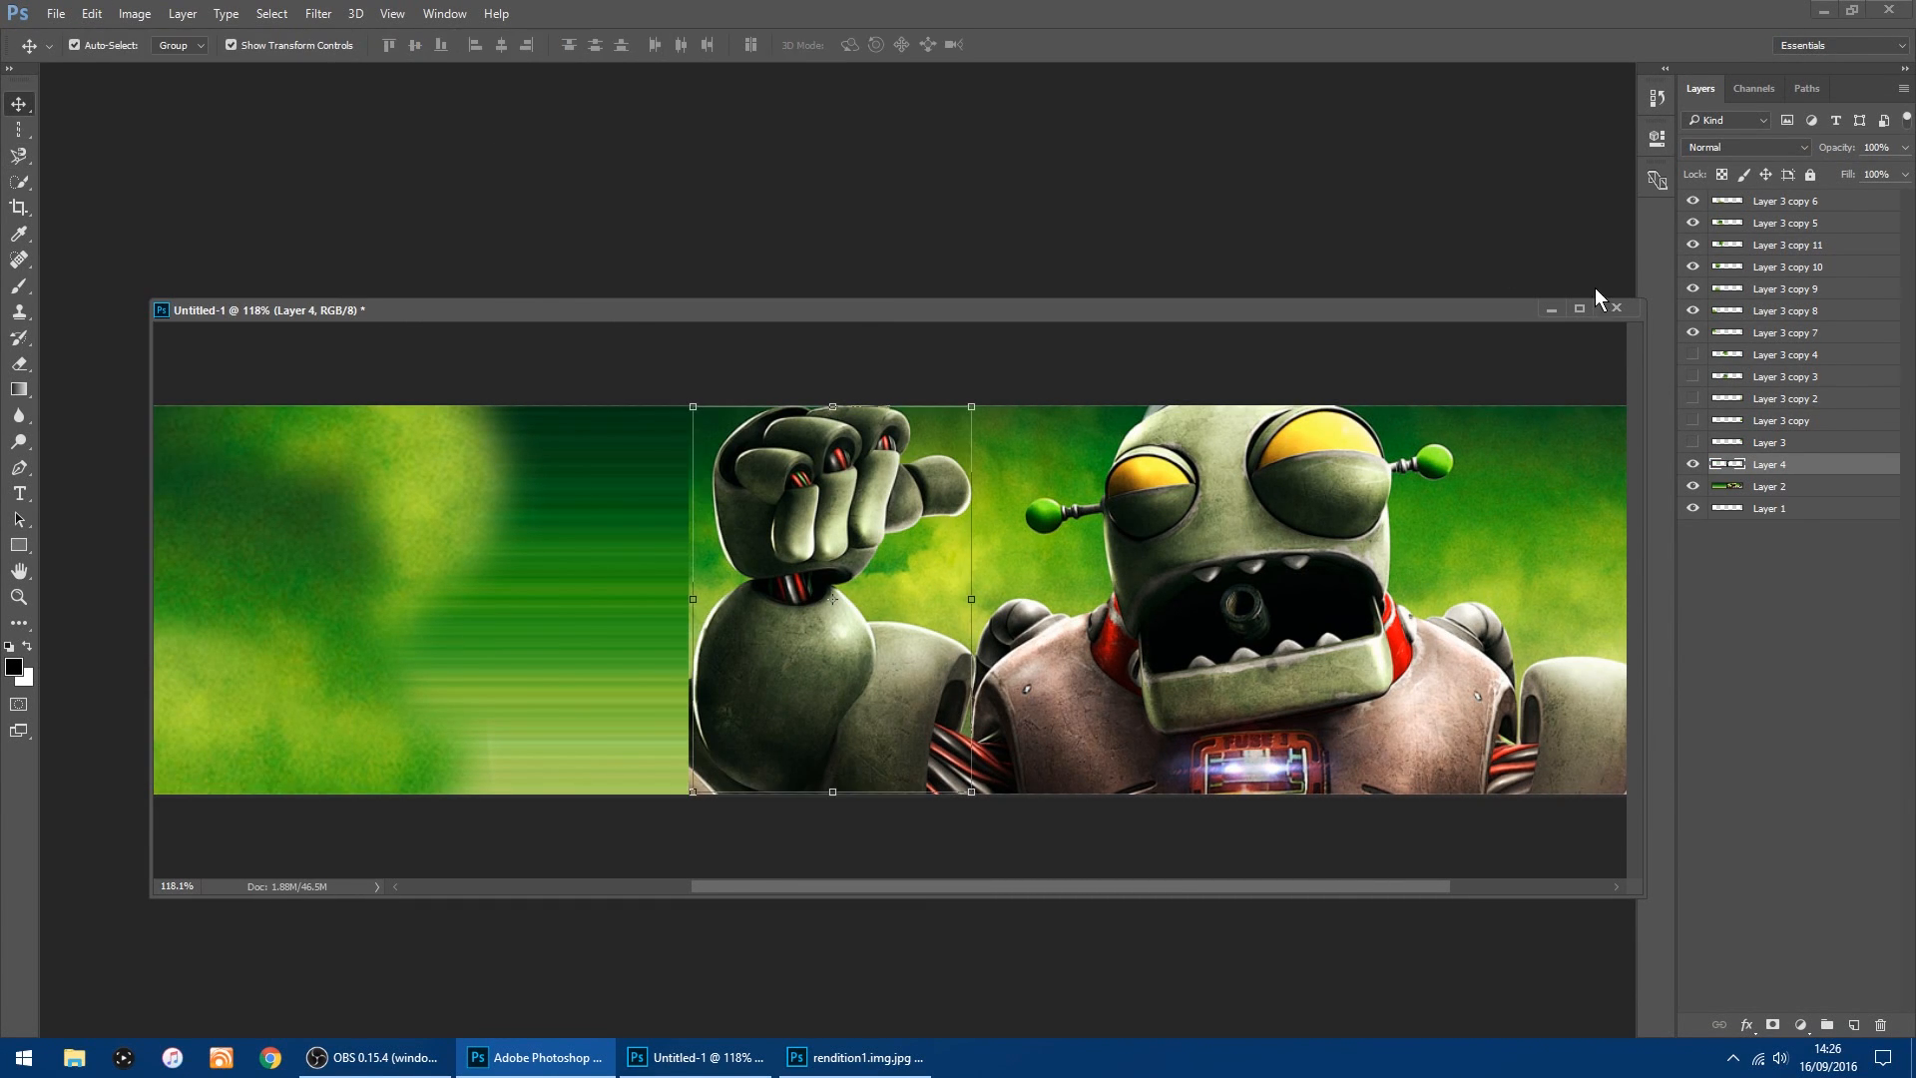
drag(1733, 471, 1843, 203)
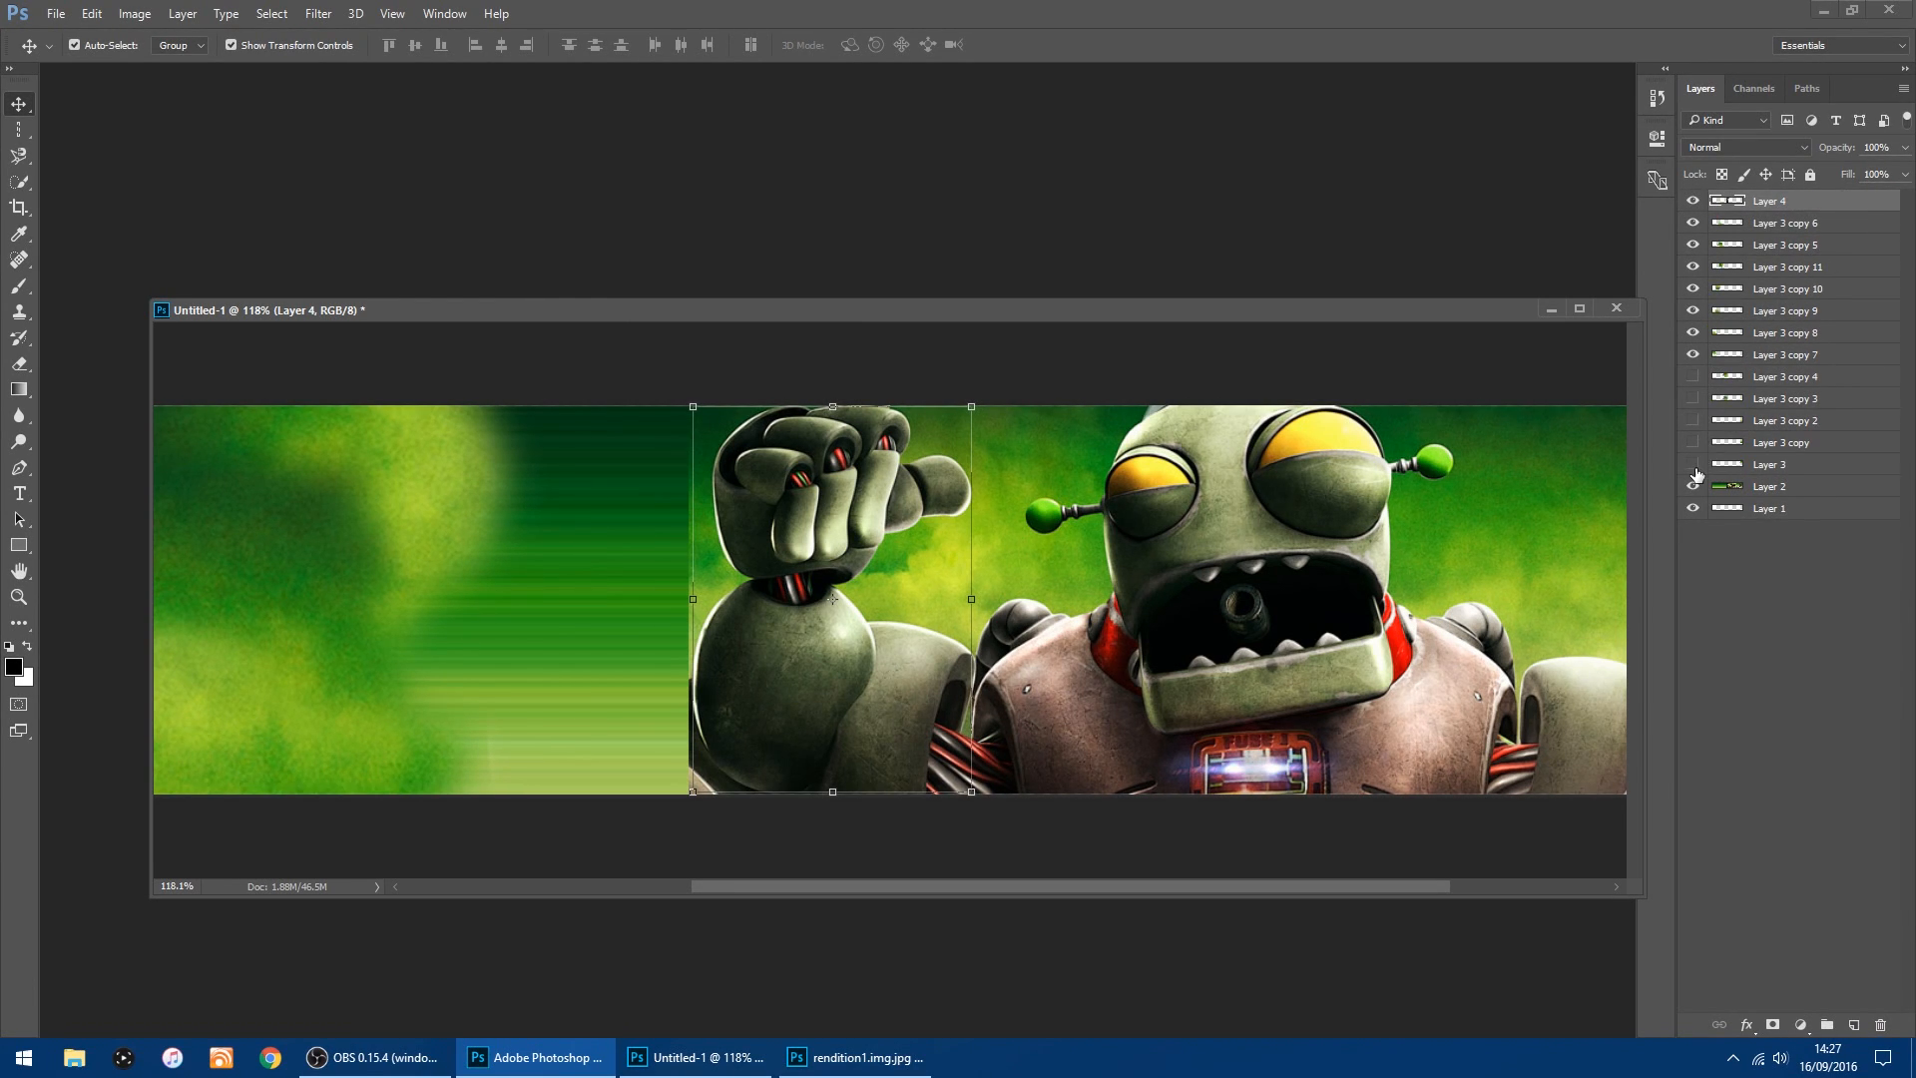
Show Layer 3 and its first four copies again behind the cut-out forearm and deselect the layer.
click(1692, 399)
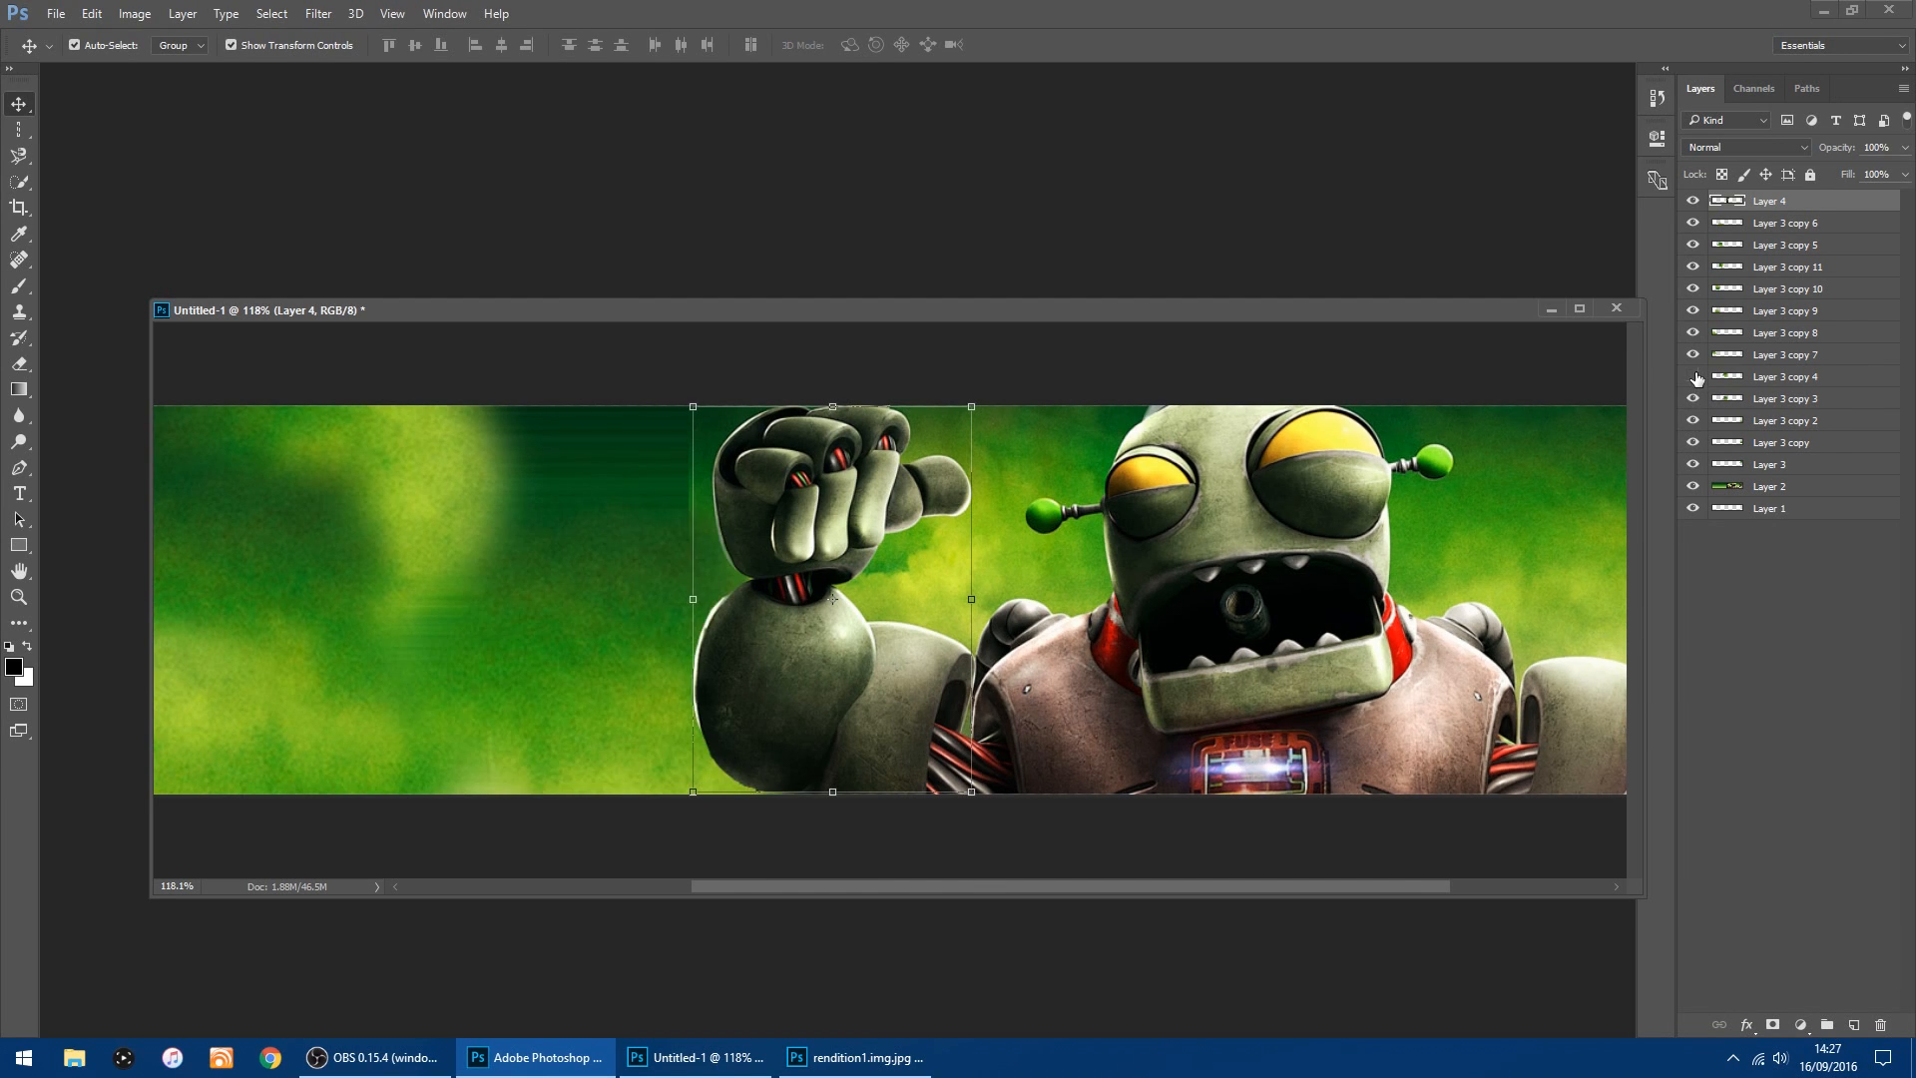
click(1695, 377)
key(ctrl+minus)
key(ctrl+minus)
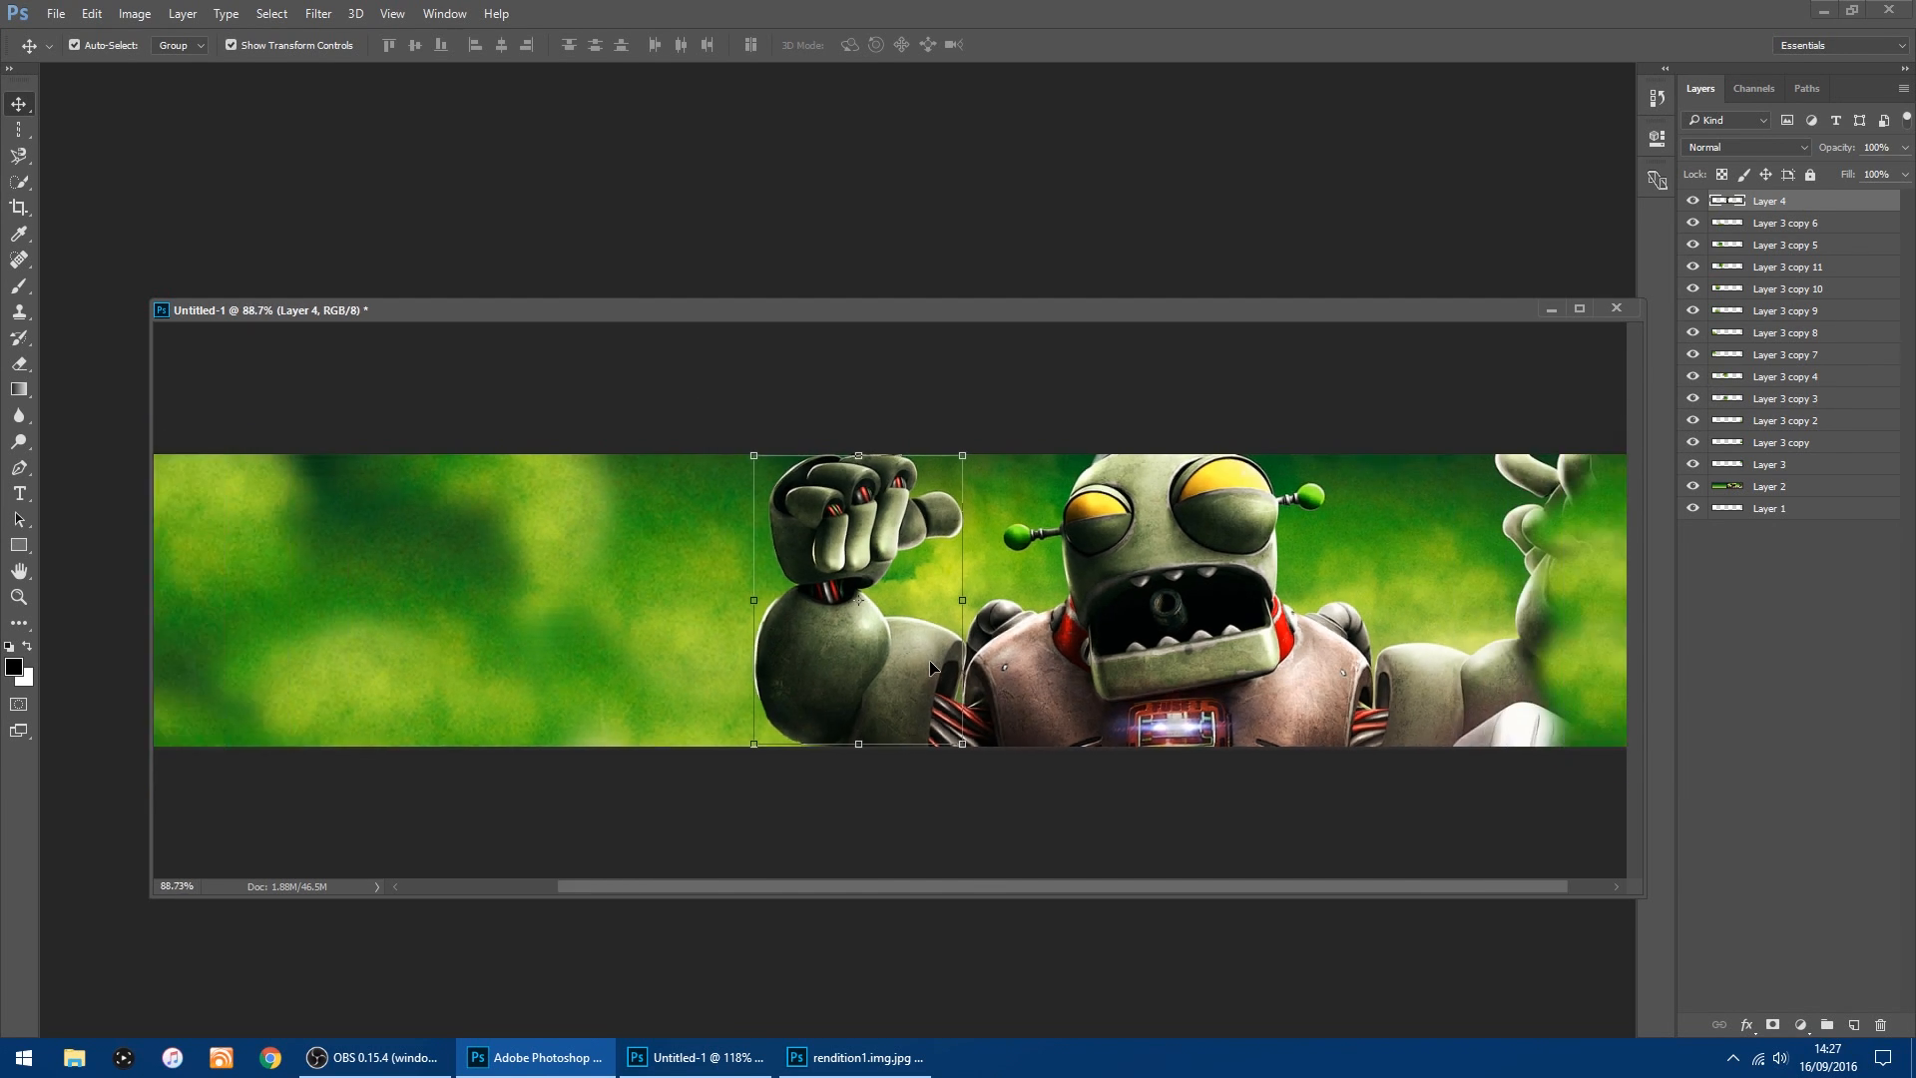
click(1178, 785)
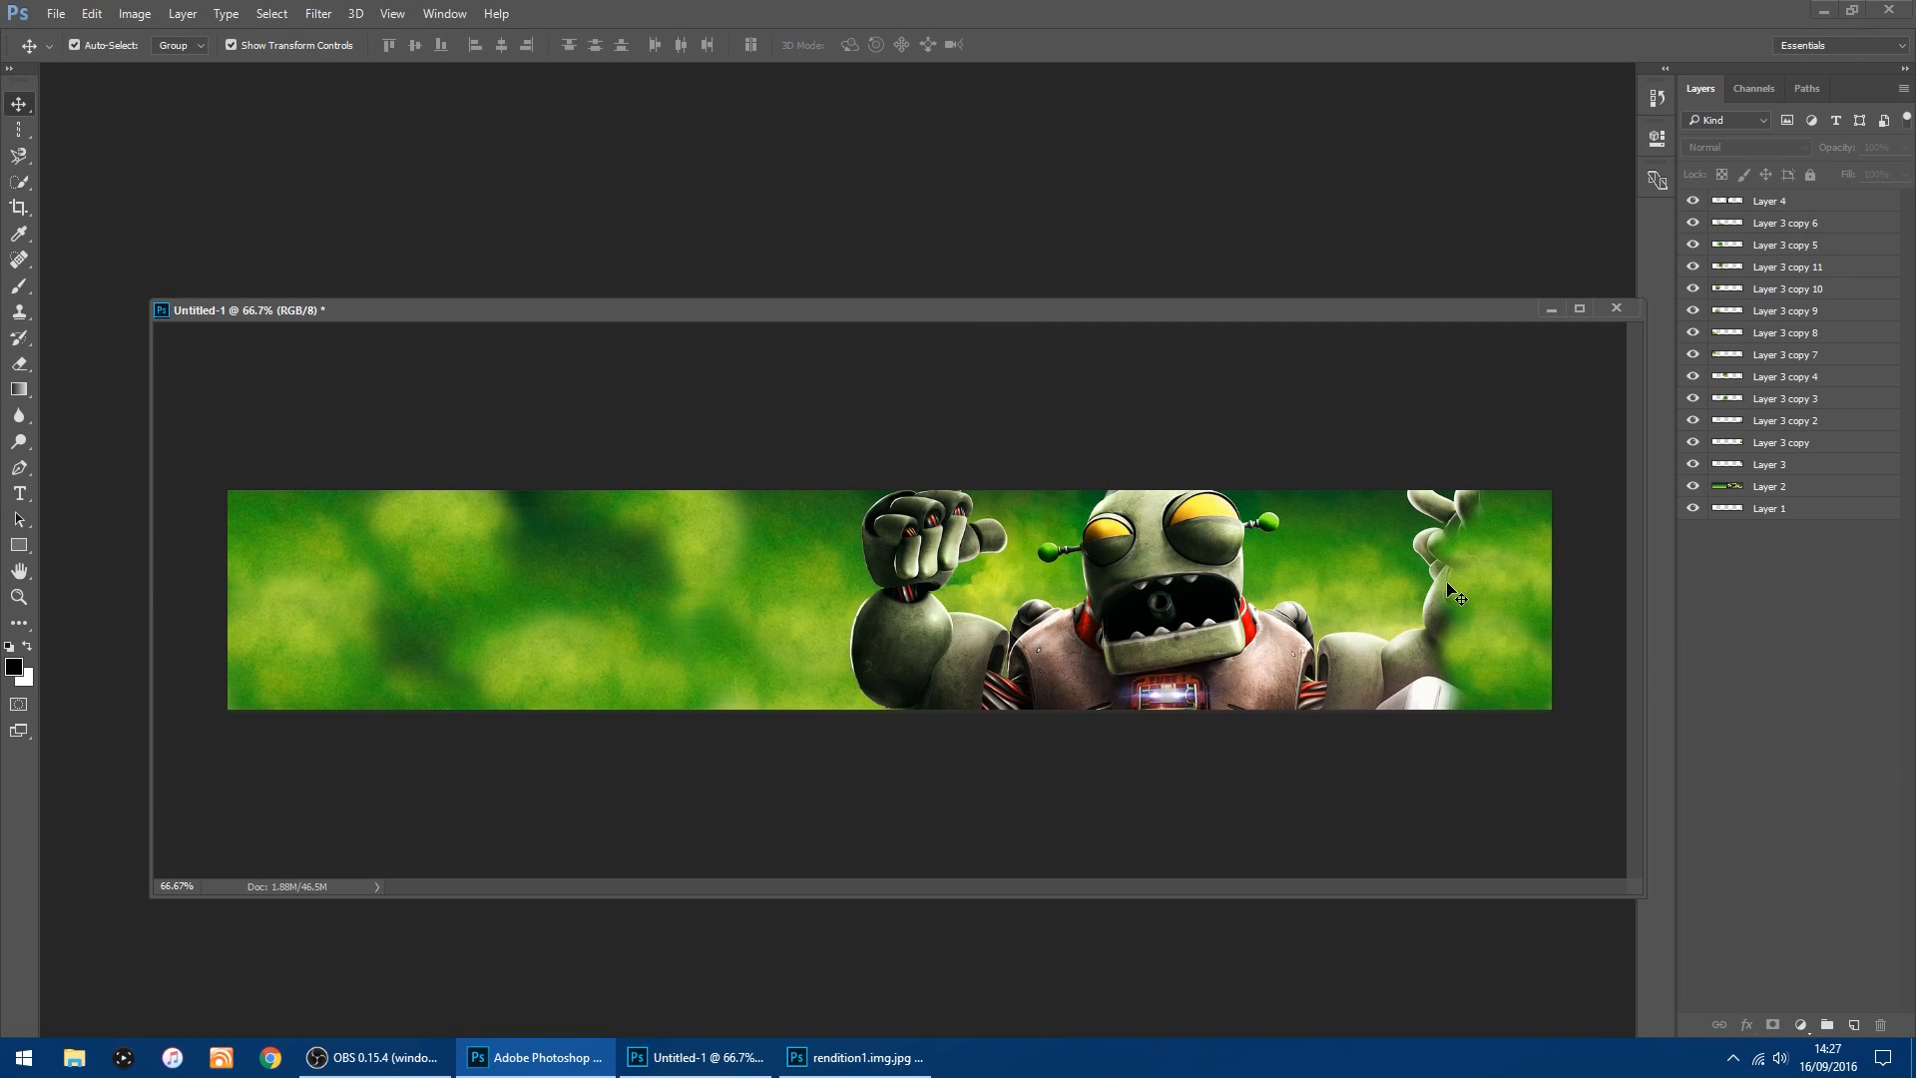
Hide Layer 3, Layer 3 copy and Layer 3 copy 2 to uncover the robot's open-handed arm.
click(1489, 588)
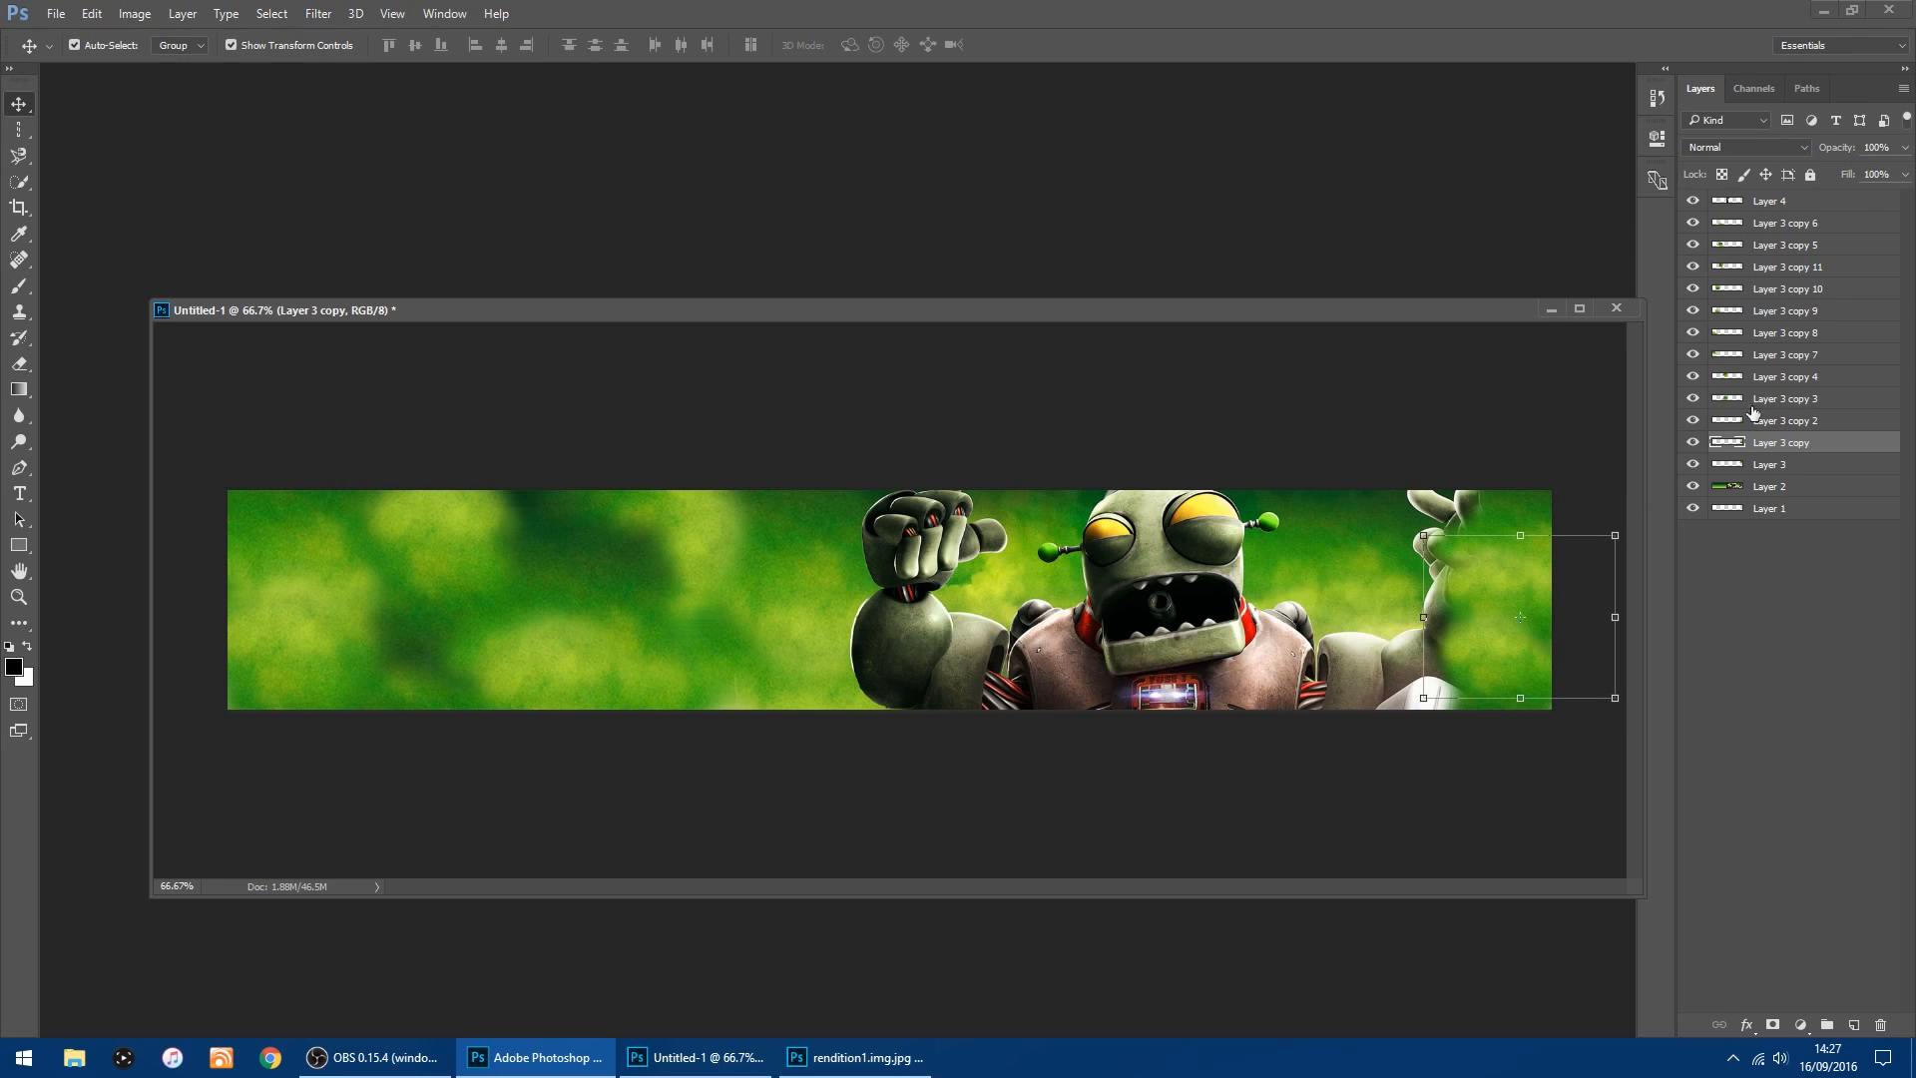
click(1694, 443)
click(1531, 663)
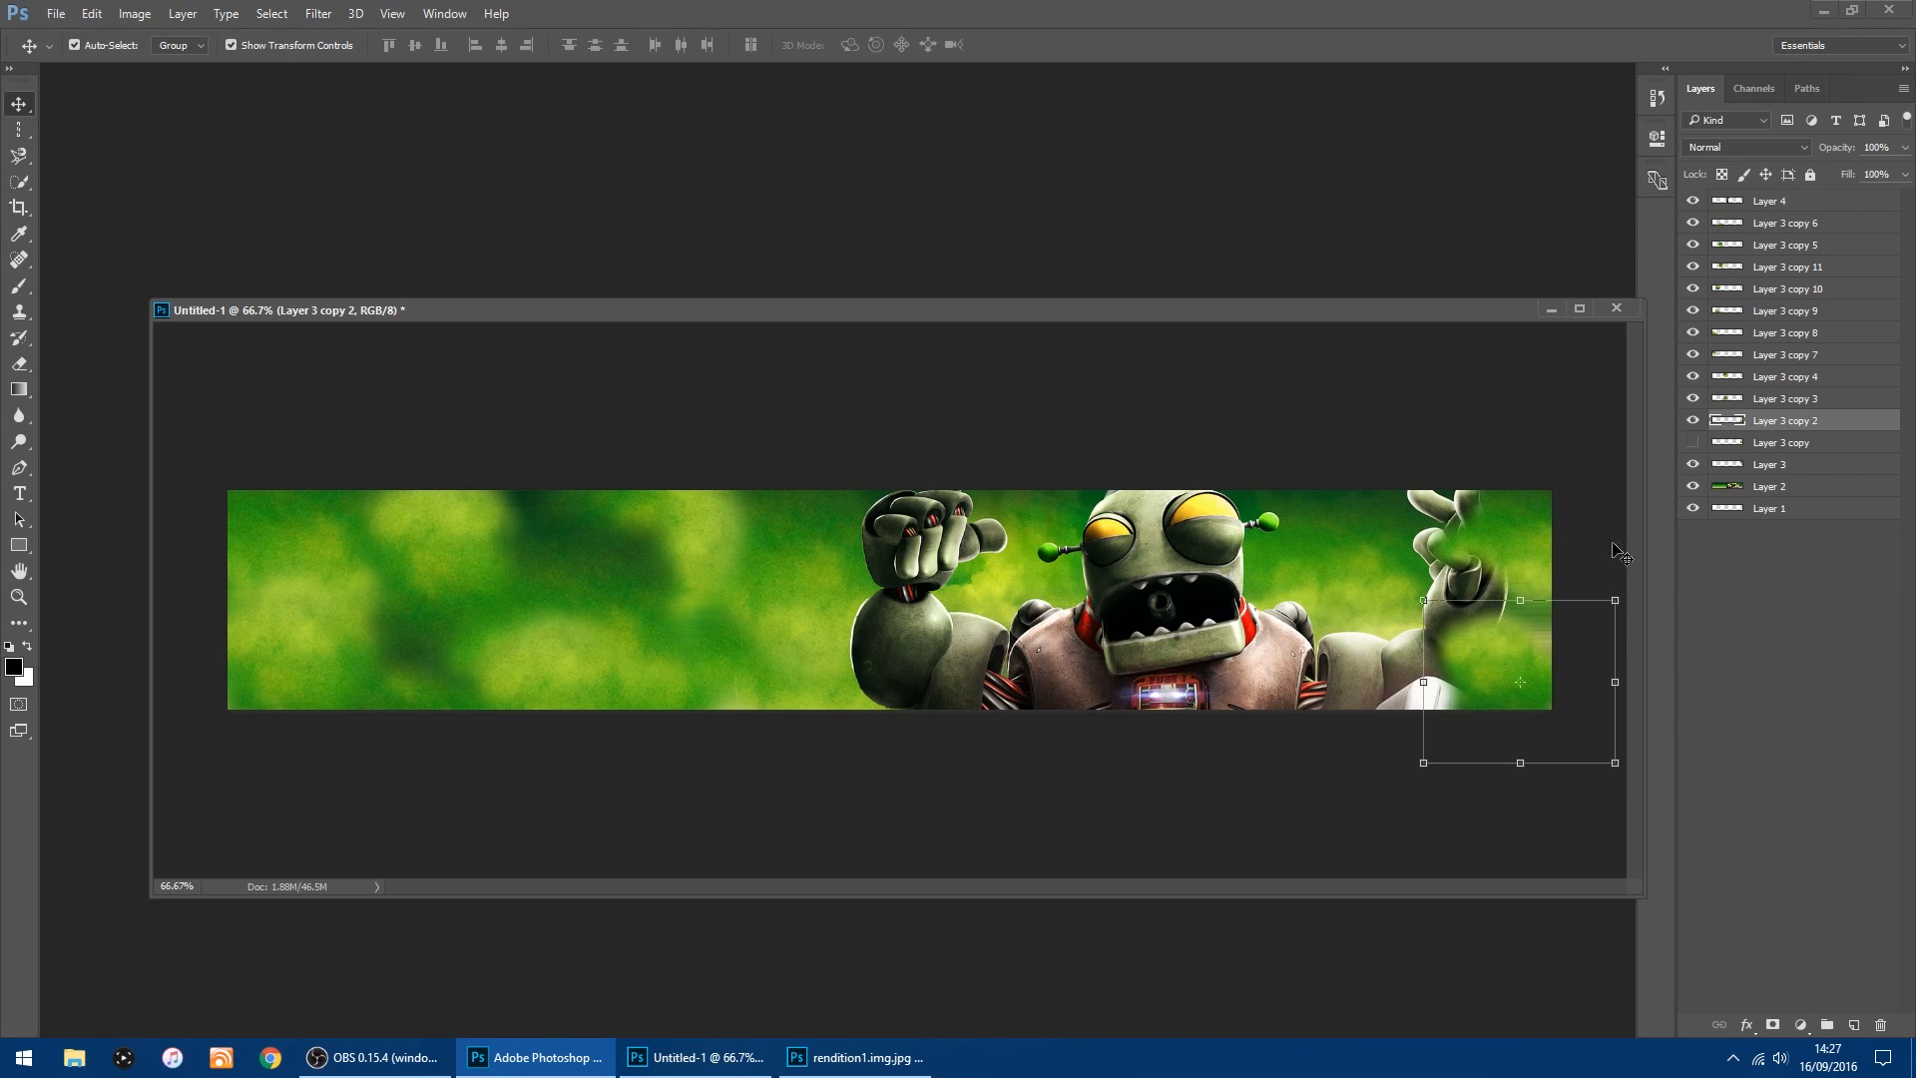
click(1691, 422)
click(1546, 509)
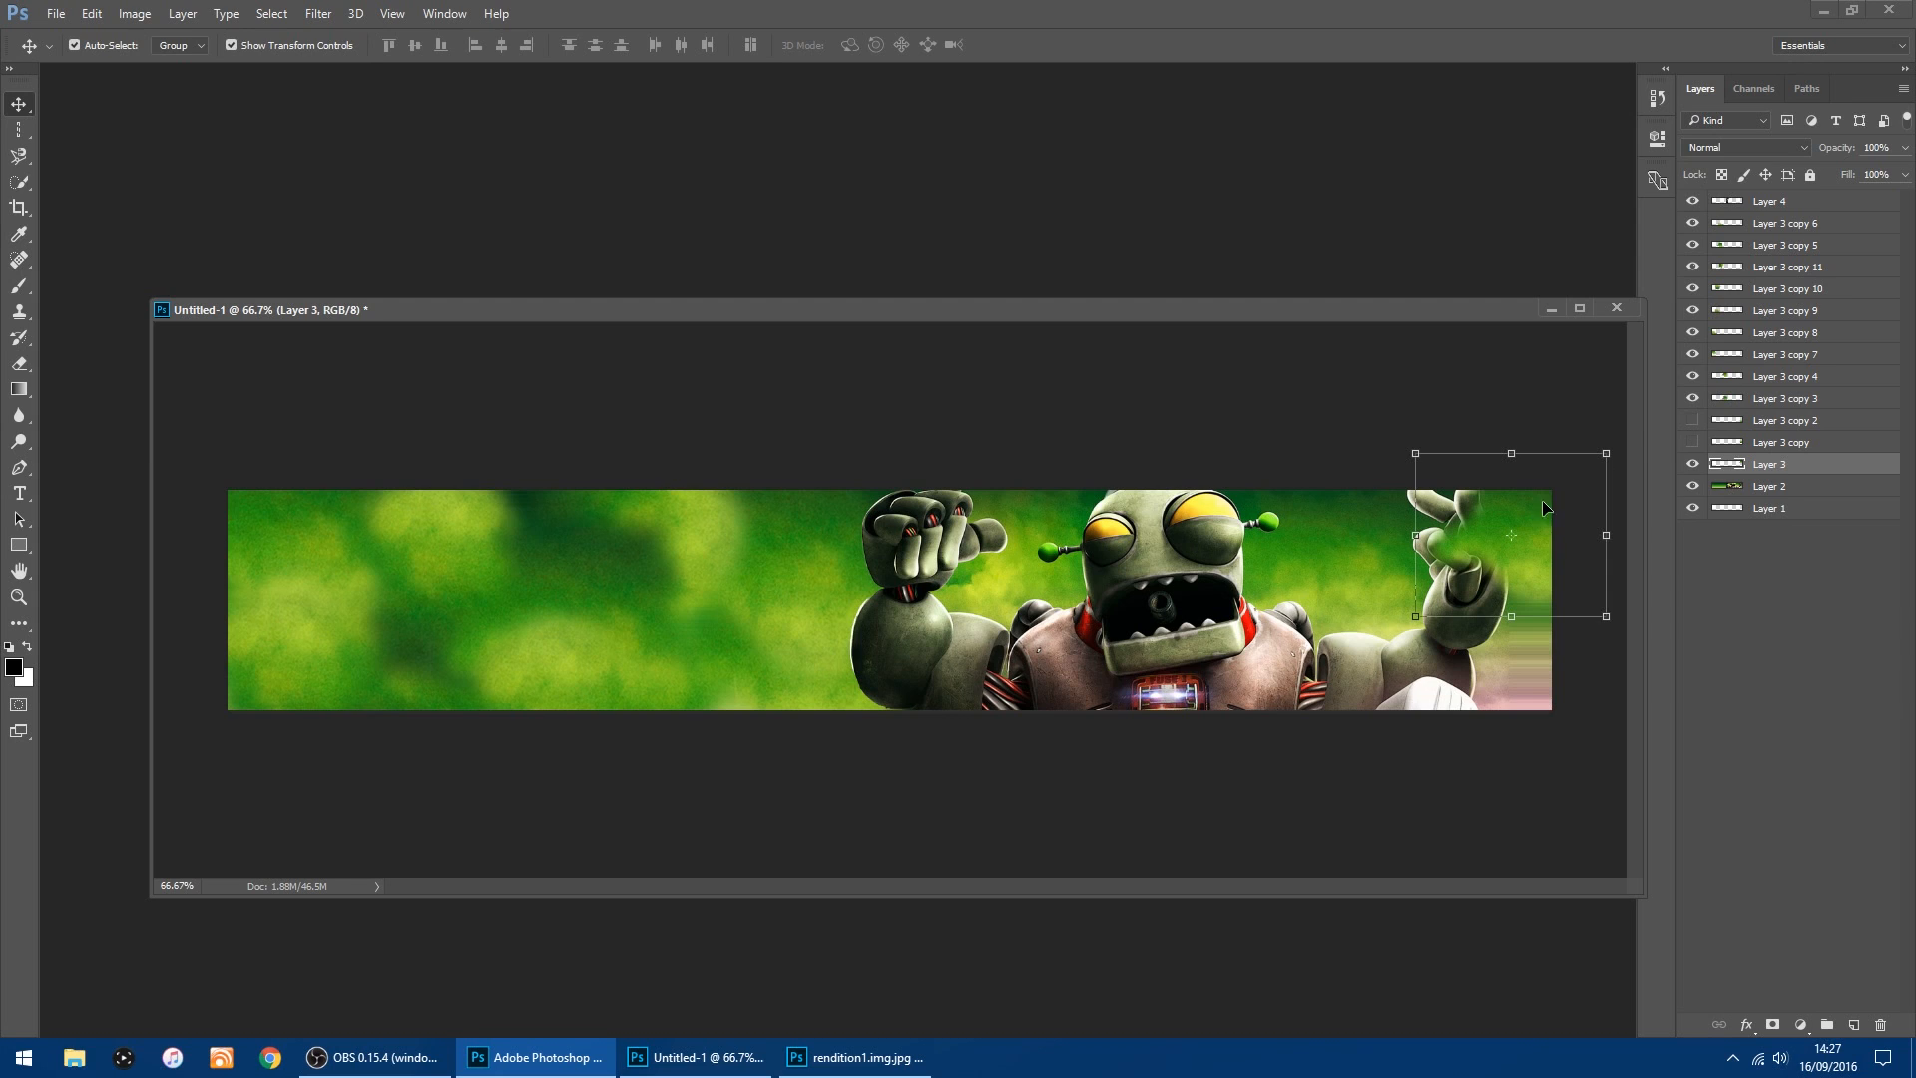
click(1692, 465)
Trace the robot's open hand and arm down to the white shape with the Magnetic Lasso, closing the selection.
scroll(1462, 686, up, 4)
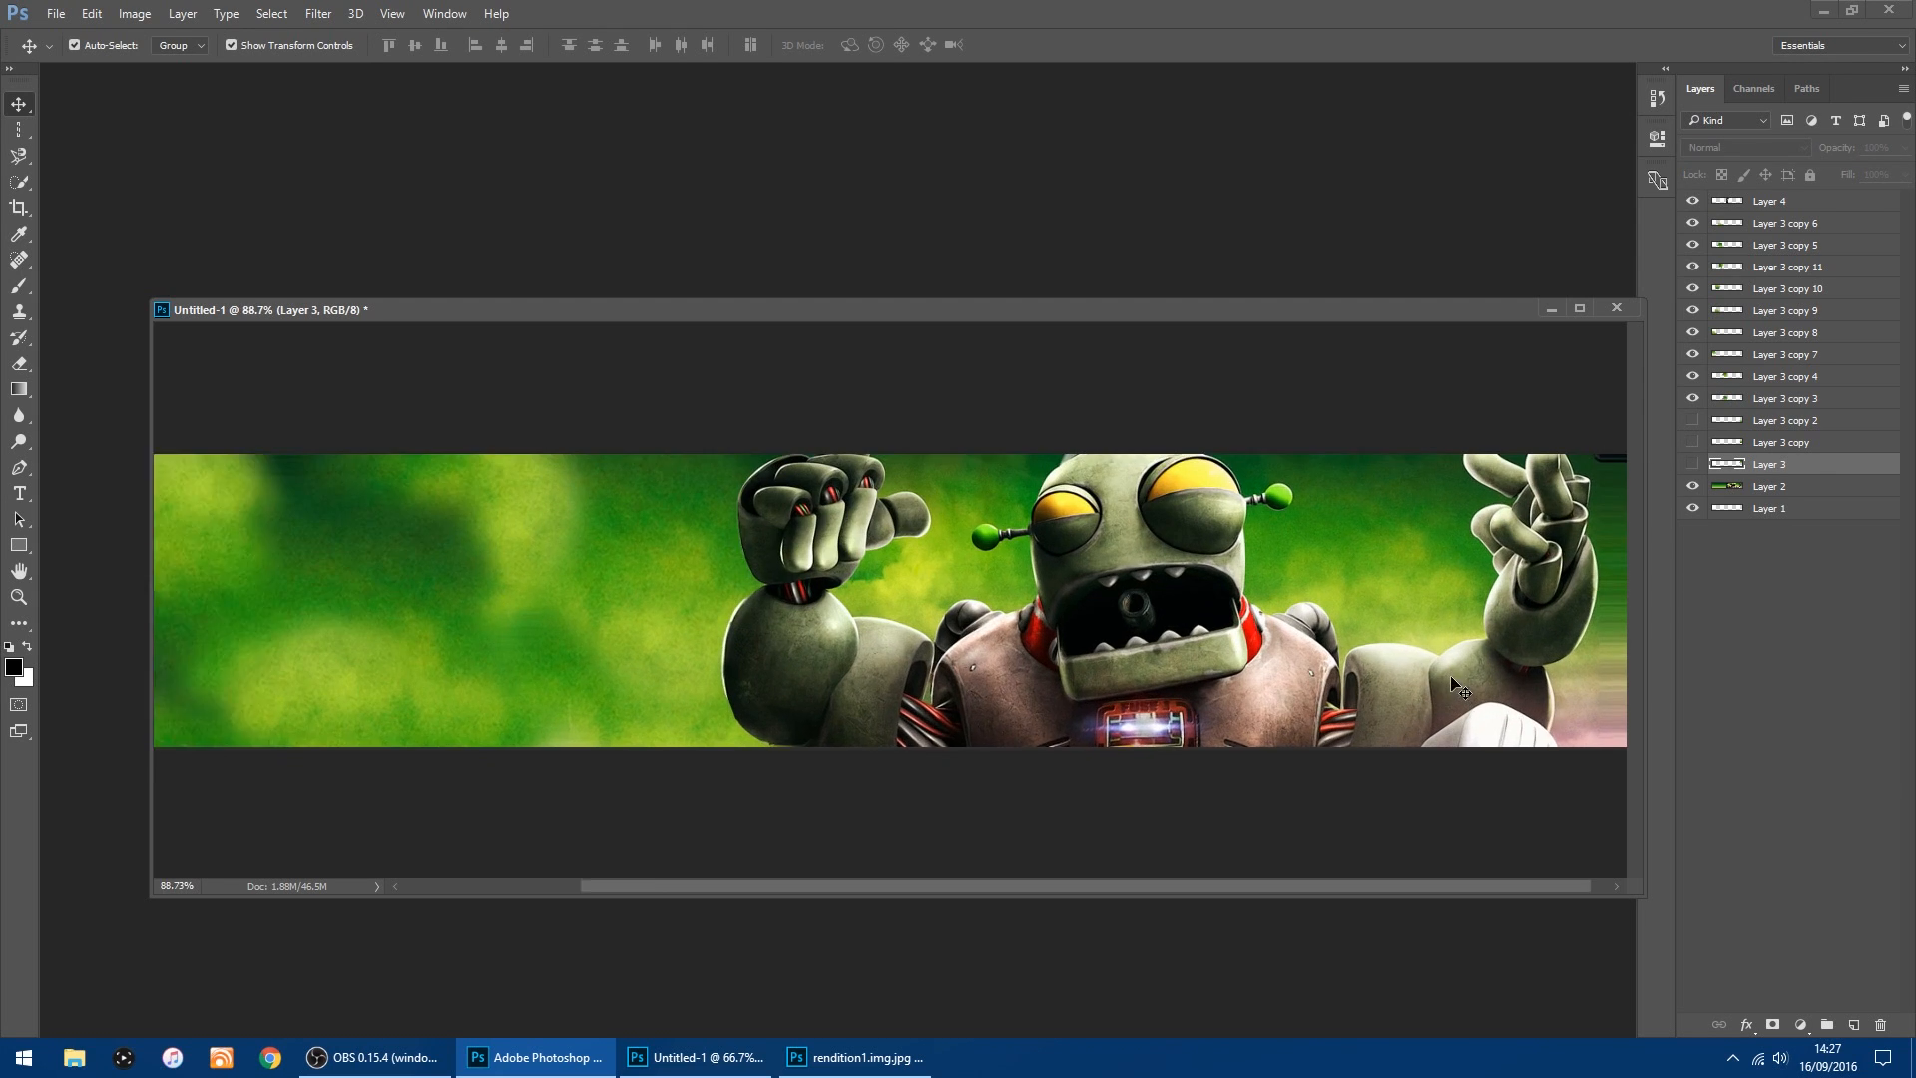
drag(936, 884, 1219, 882)
click(19, 156)
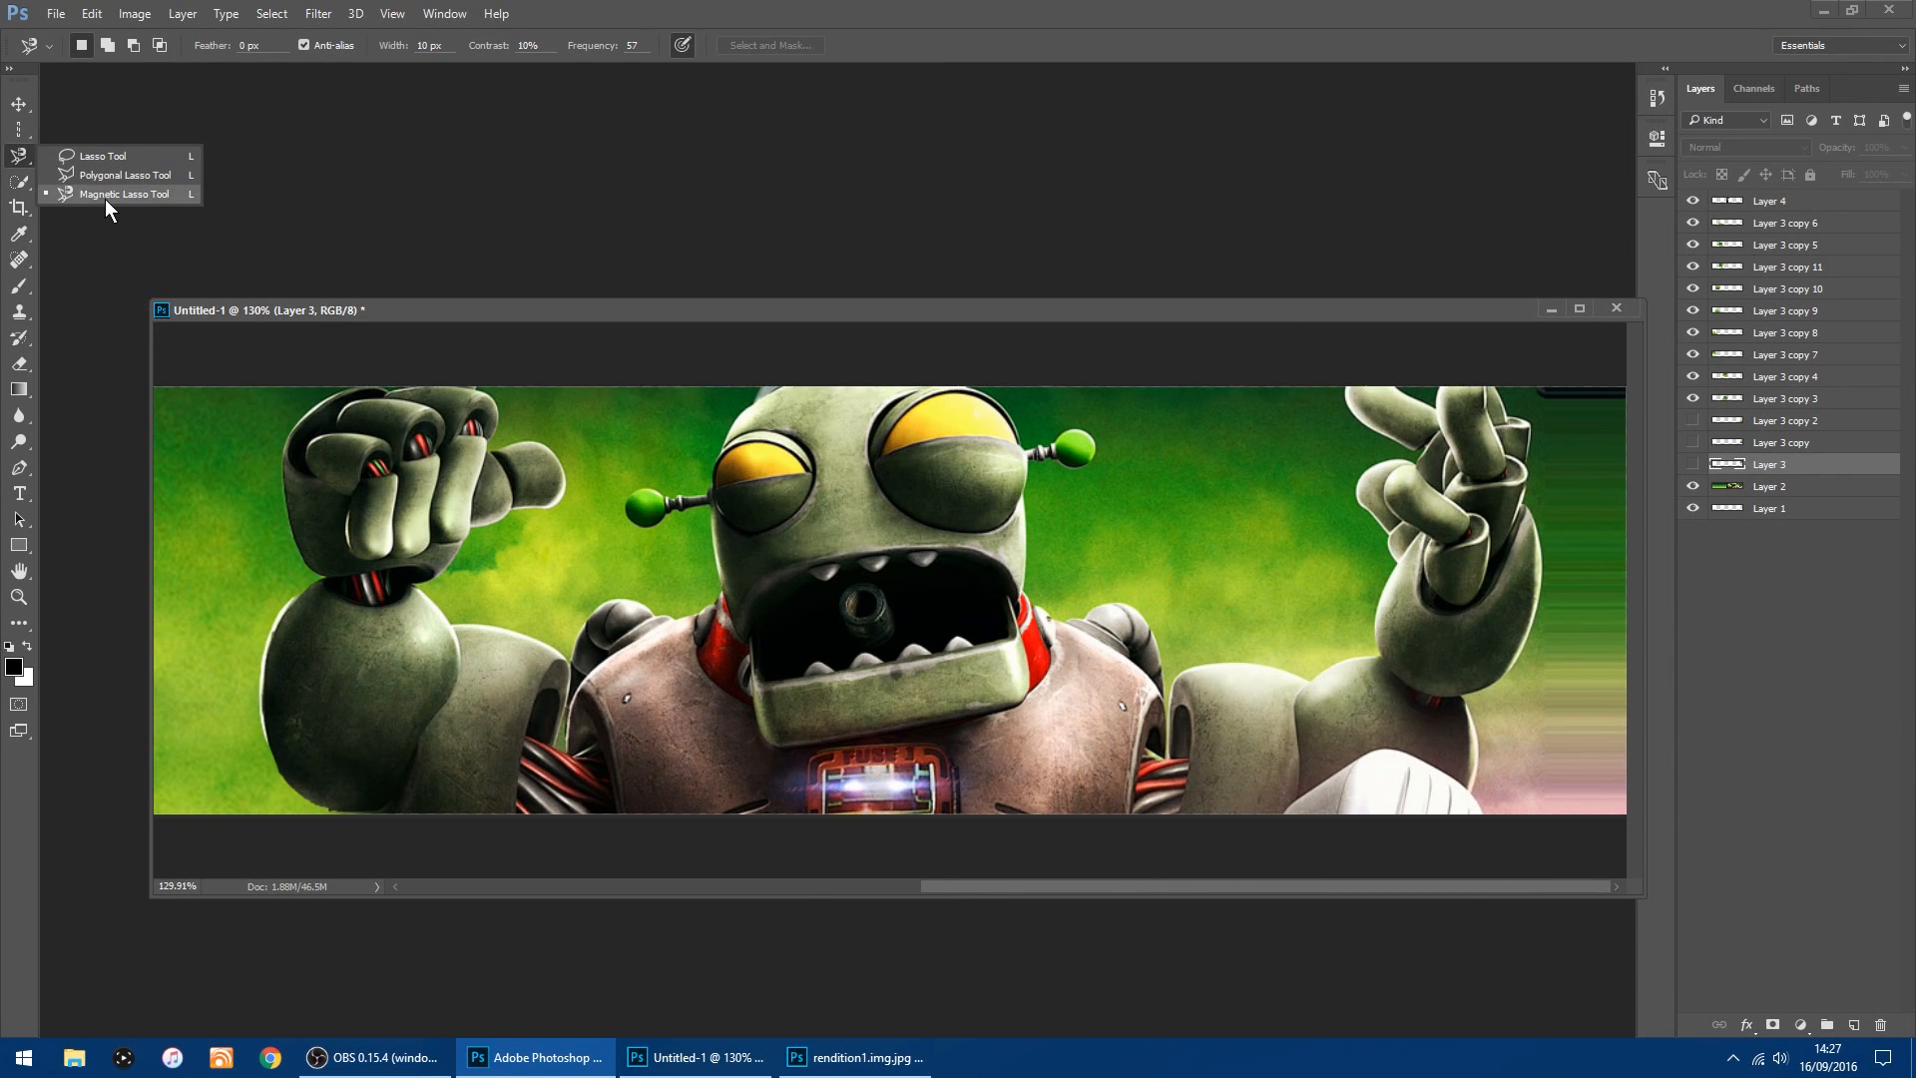
click(104, 199)
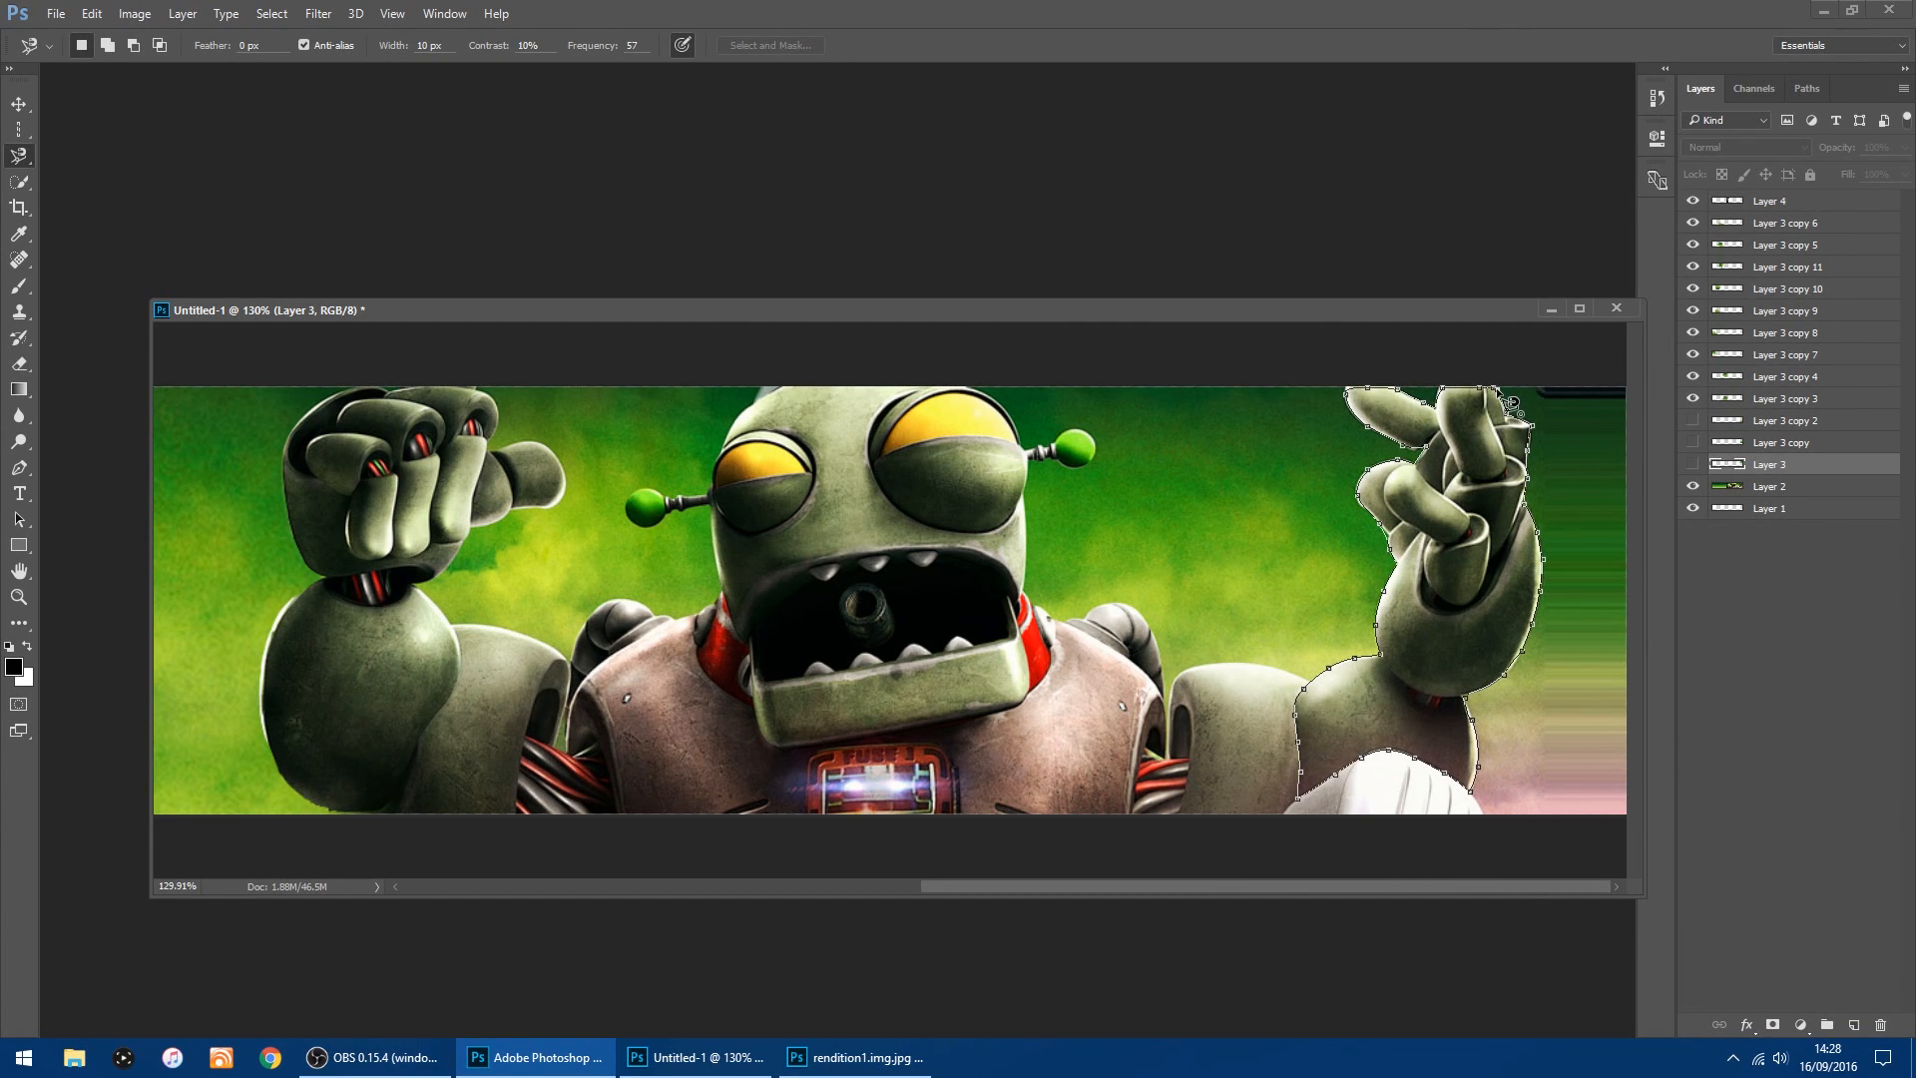
click(1497, 395)
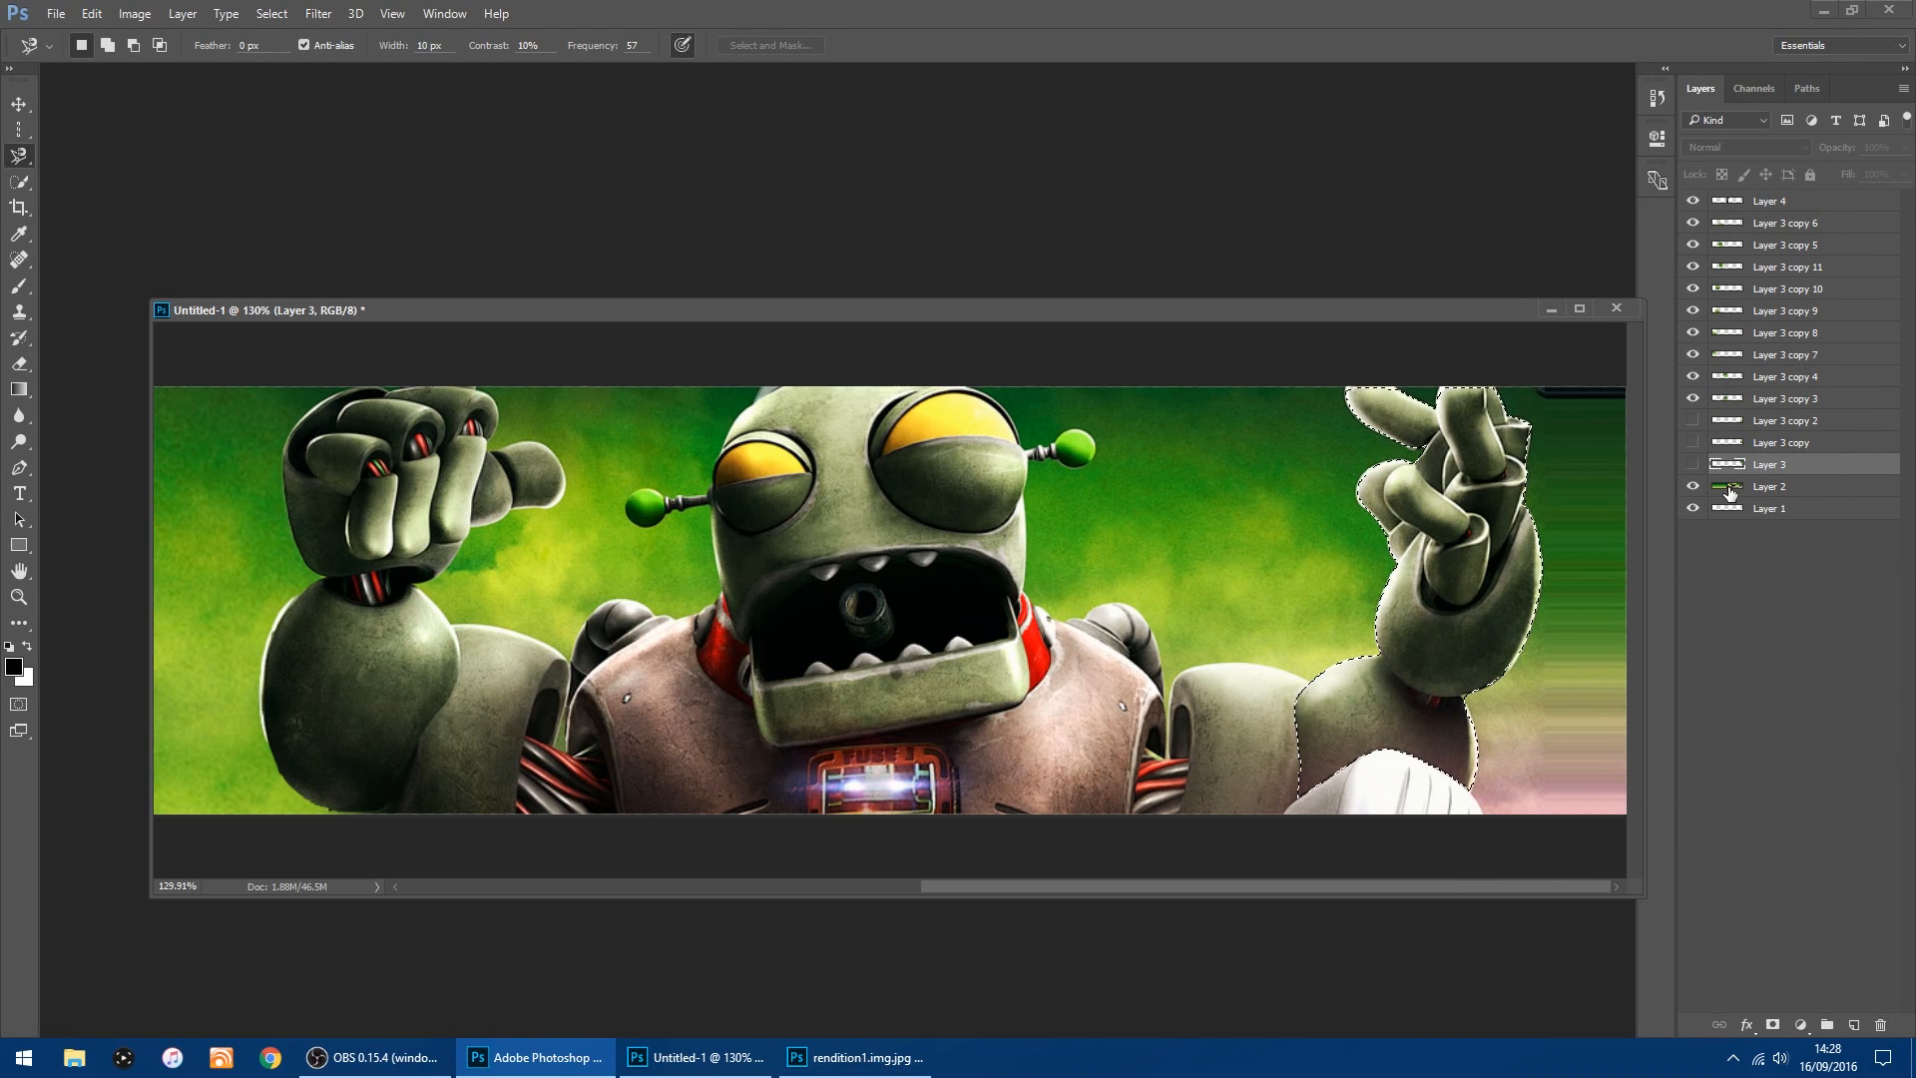
Copy the selected open-handed arm from Layer 2, paste it as a new layer, and move it to the top of the stack.
click(1761, 487)
click(92, 14)
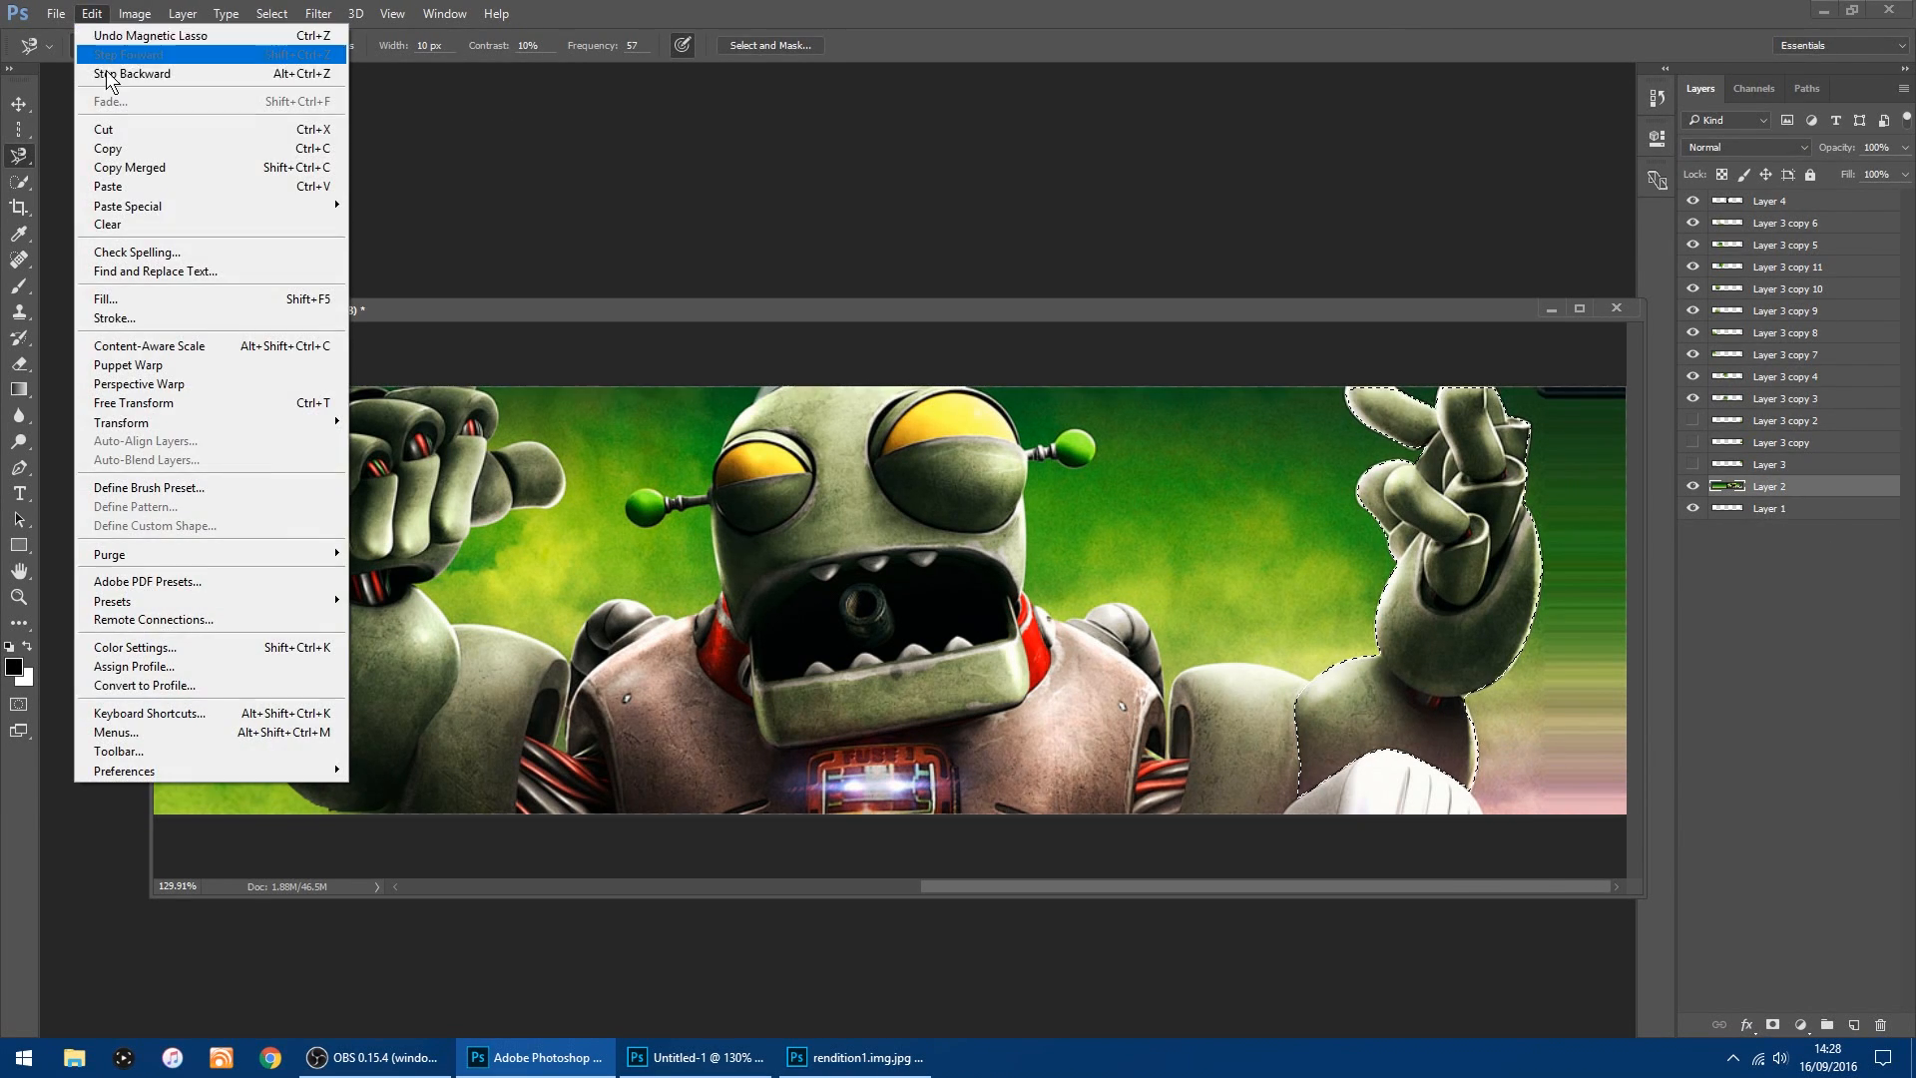
click(120, 152)
click(92, 14)
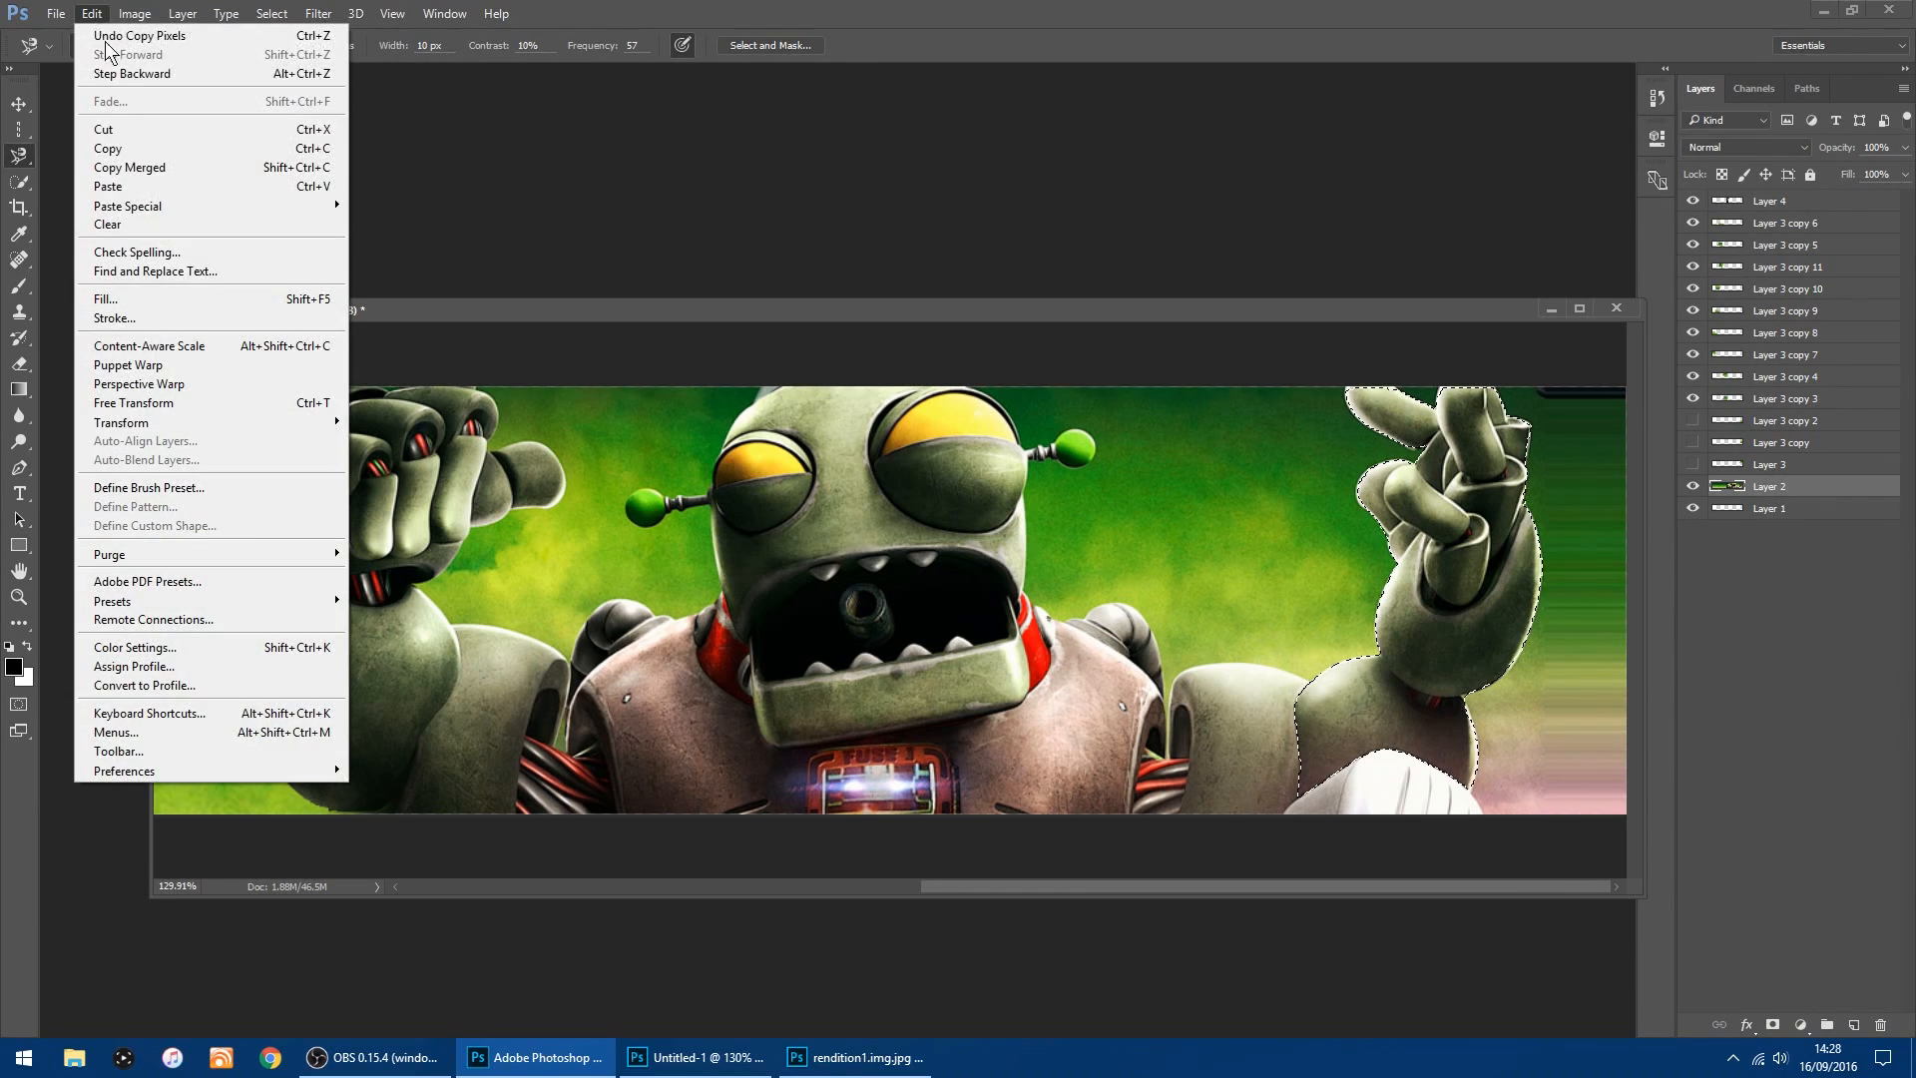
click(128, 183)
click(17, 104)
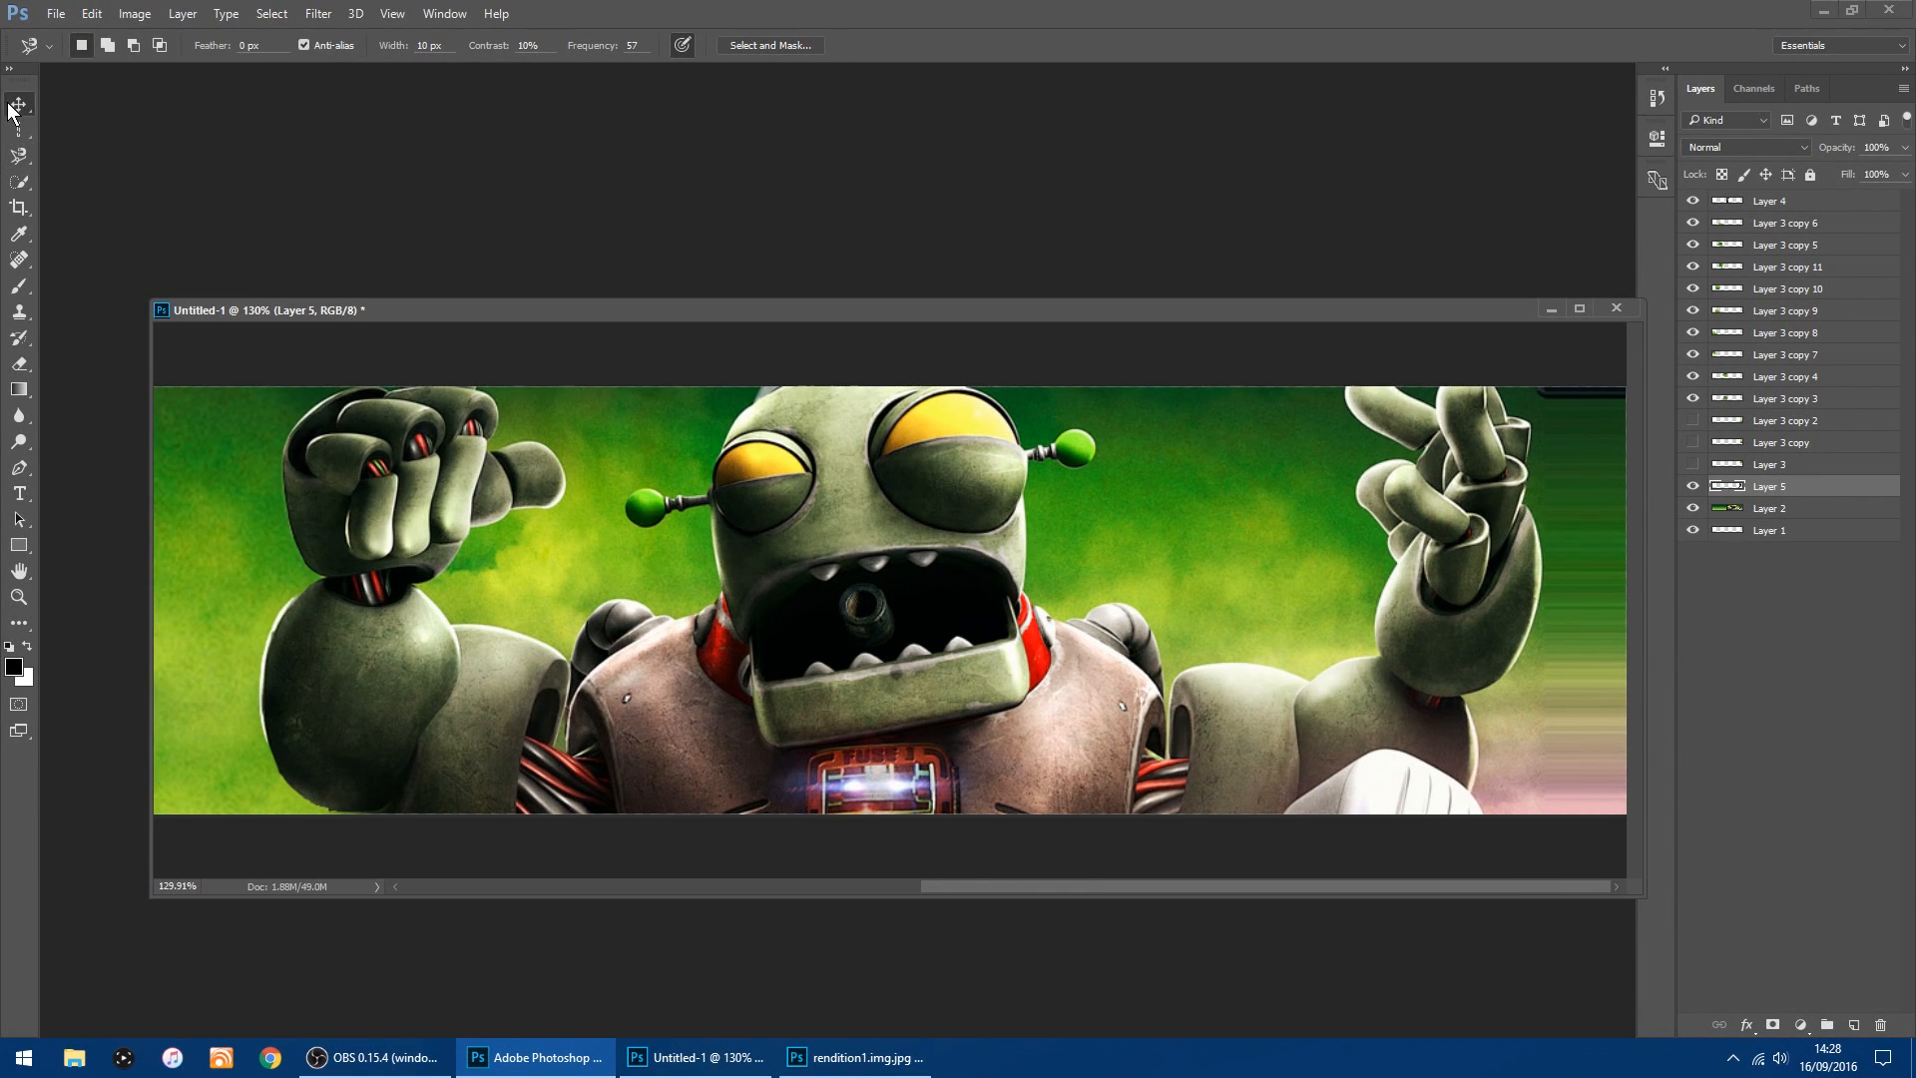
drag(1734, 486, 1829, 203)
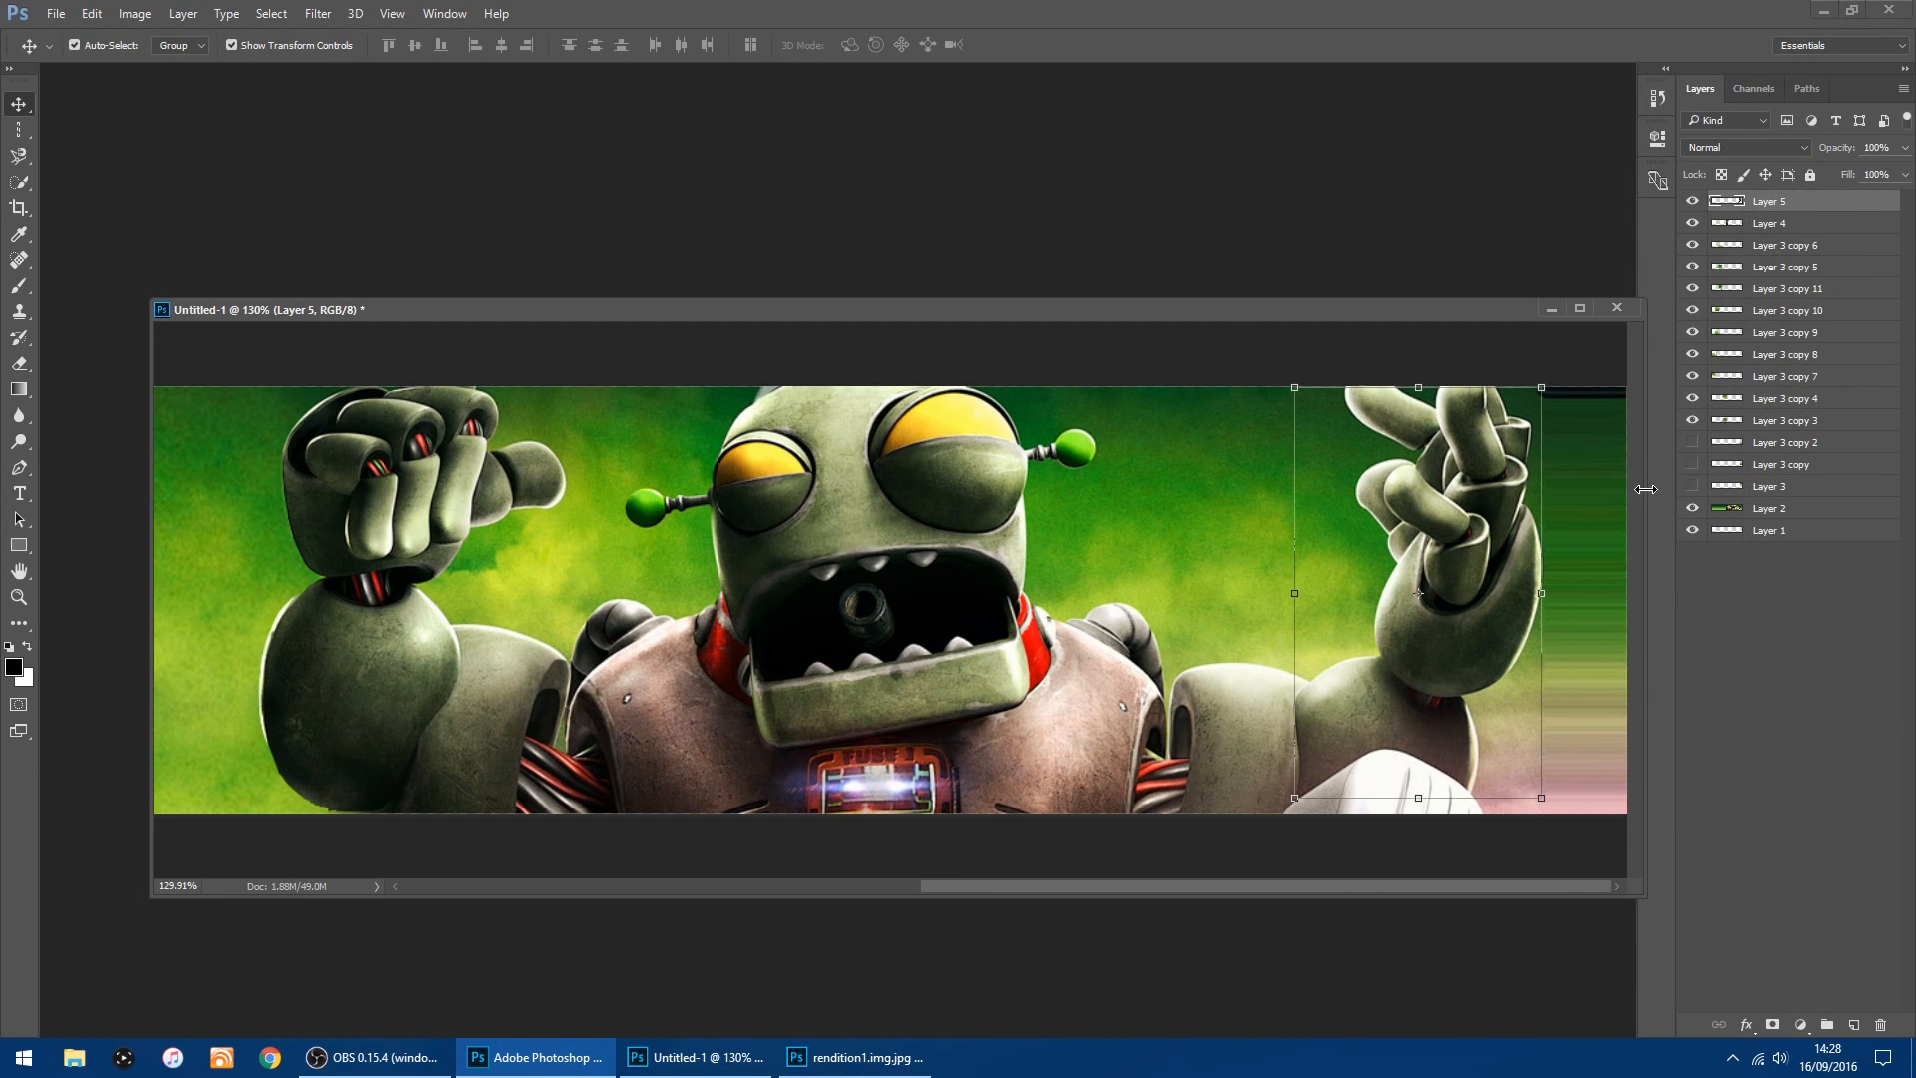
Show Layer 3, Layer 3 copy and Layer 3 copy 2 again behind the cut-out arm and deselect the layer.
click(1691, 487)
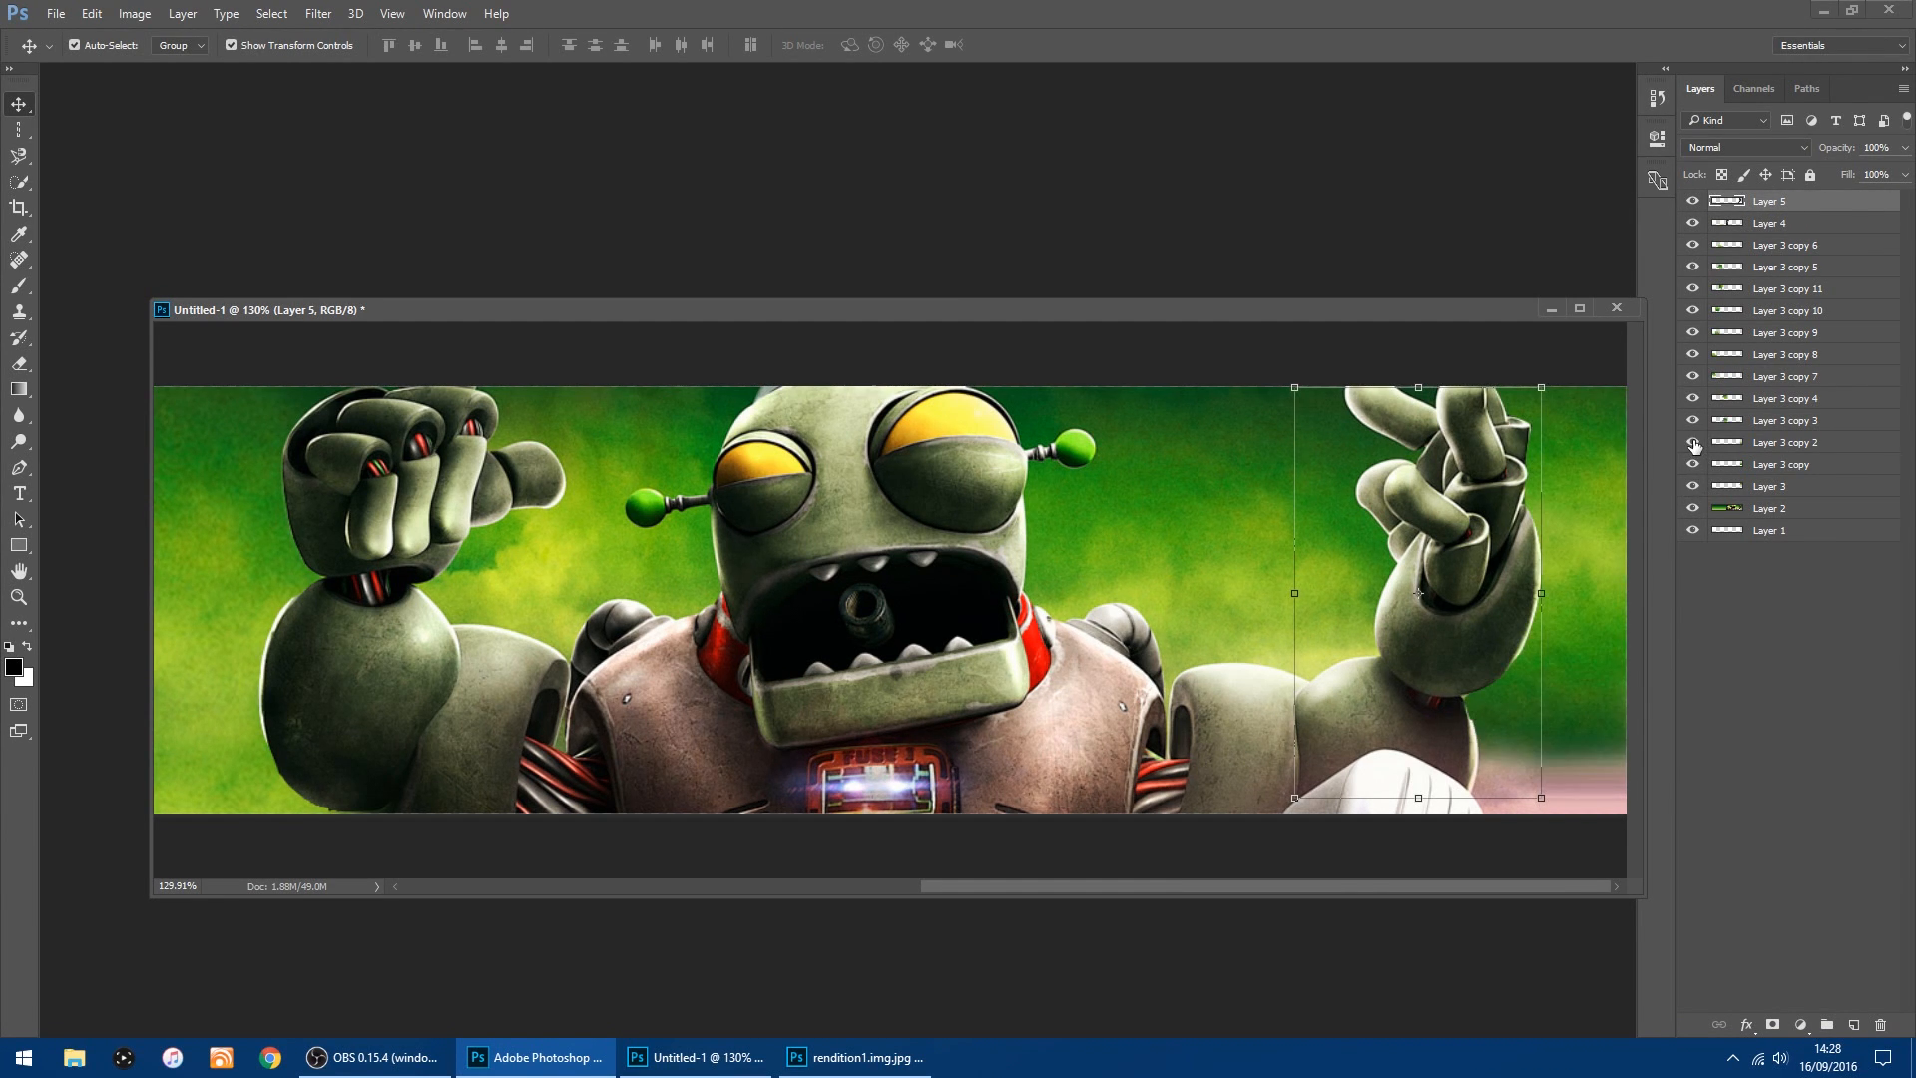
click(1692, 442)
key(ctrl+minus)
key(ctrl+minus)
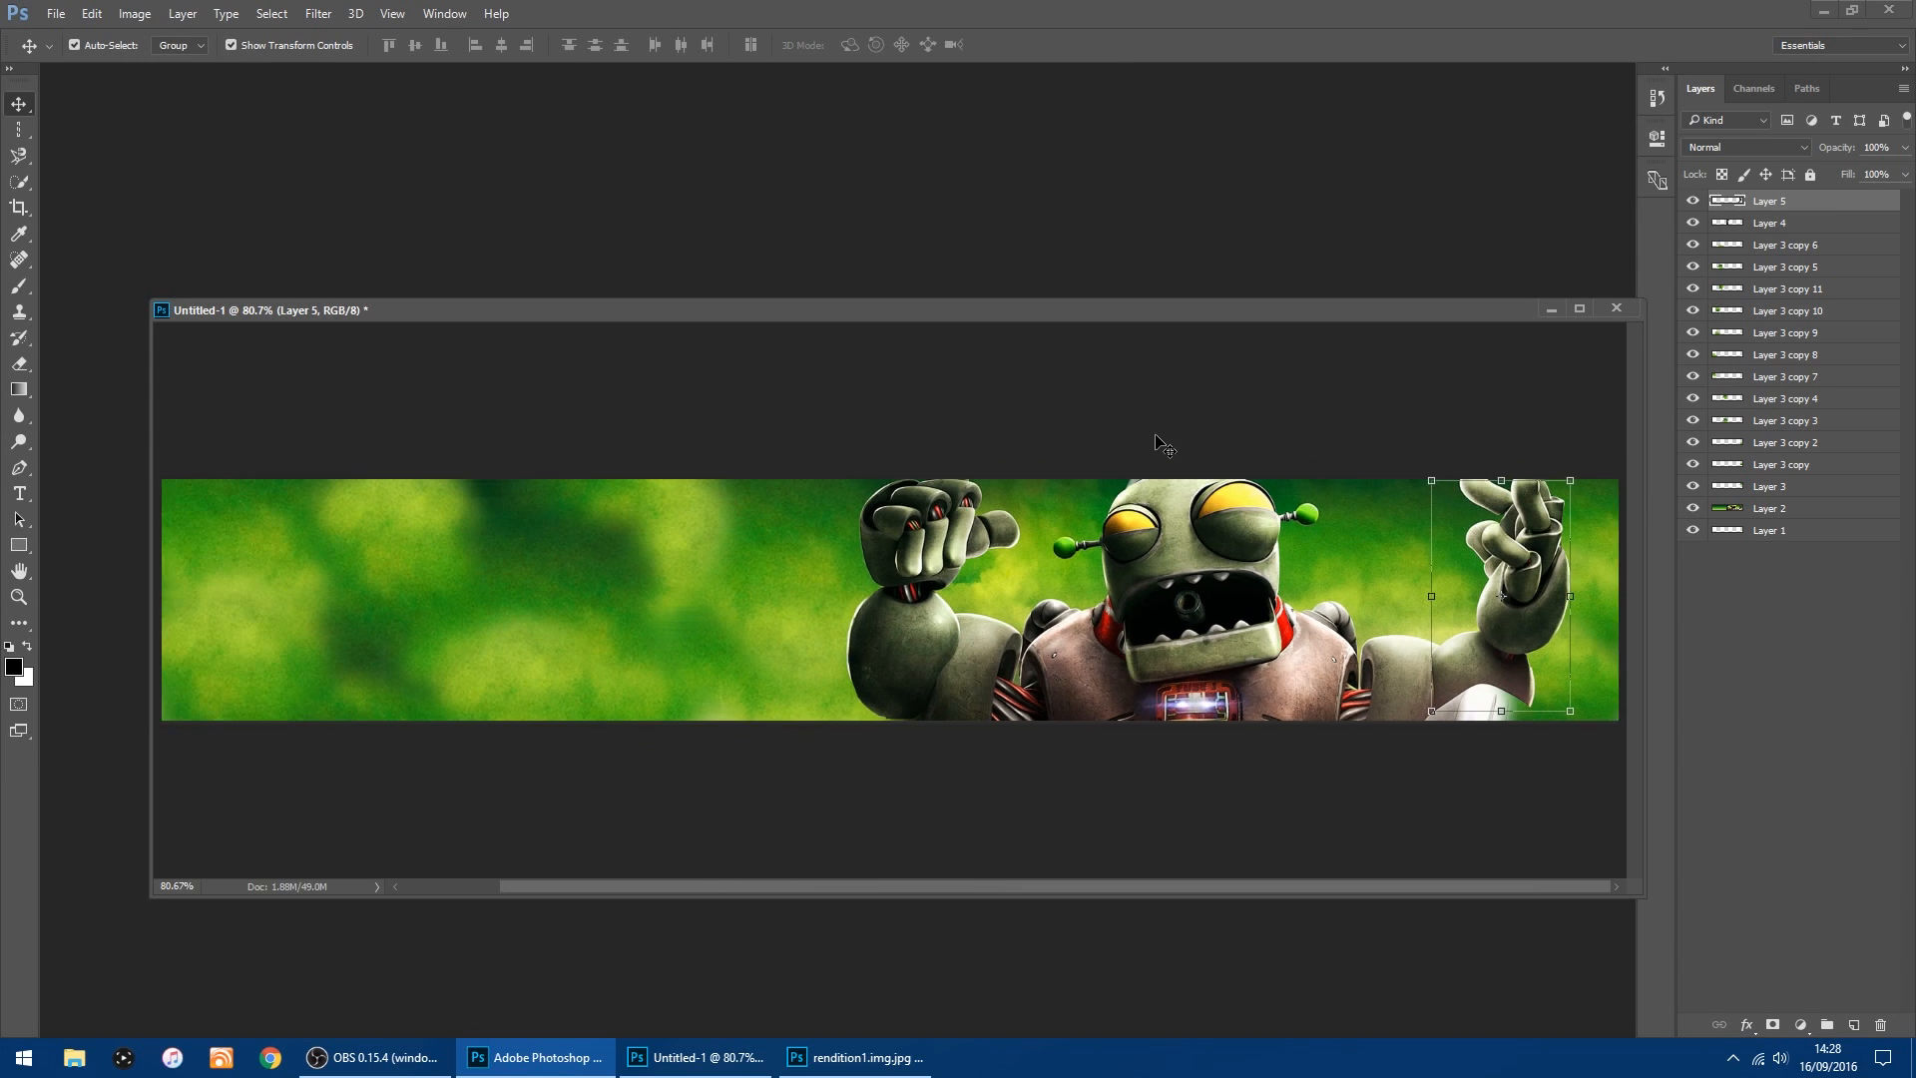
scroll(1160, 449, down, 1)
click(1478, 793)
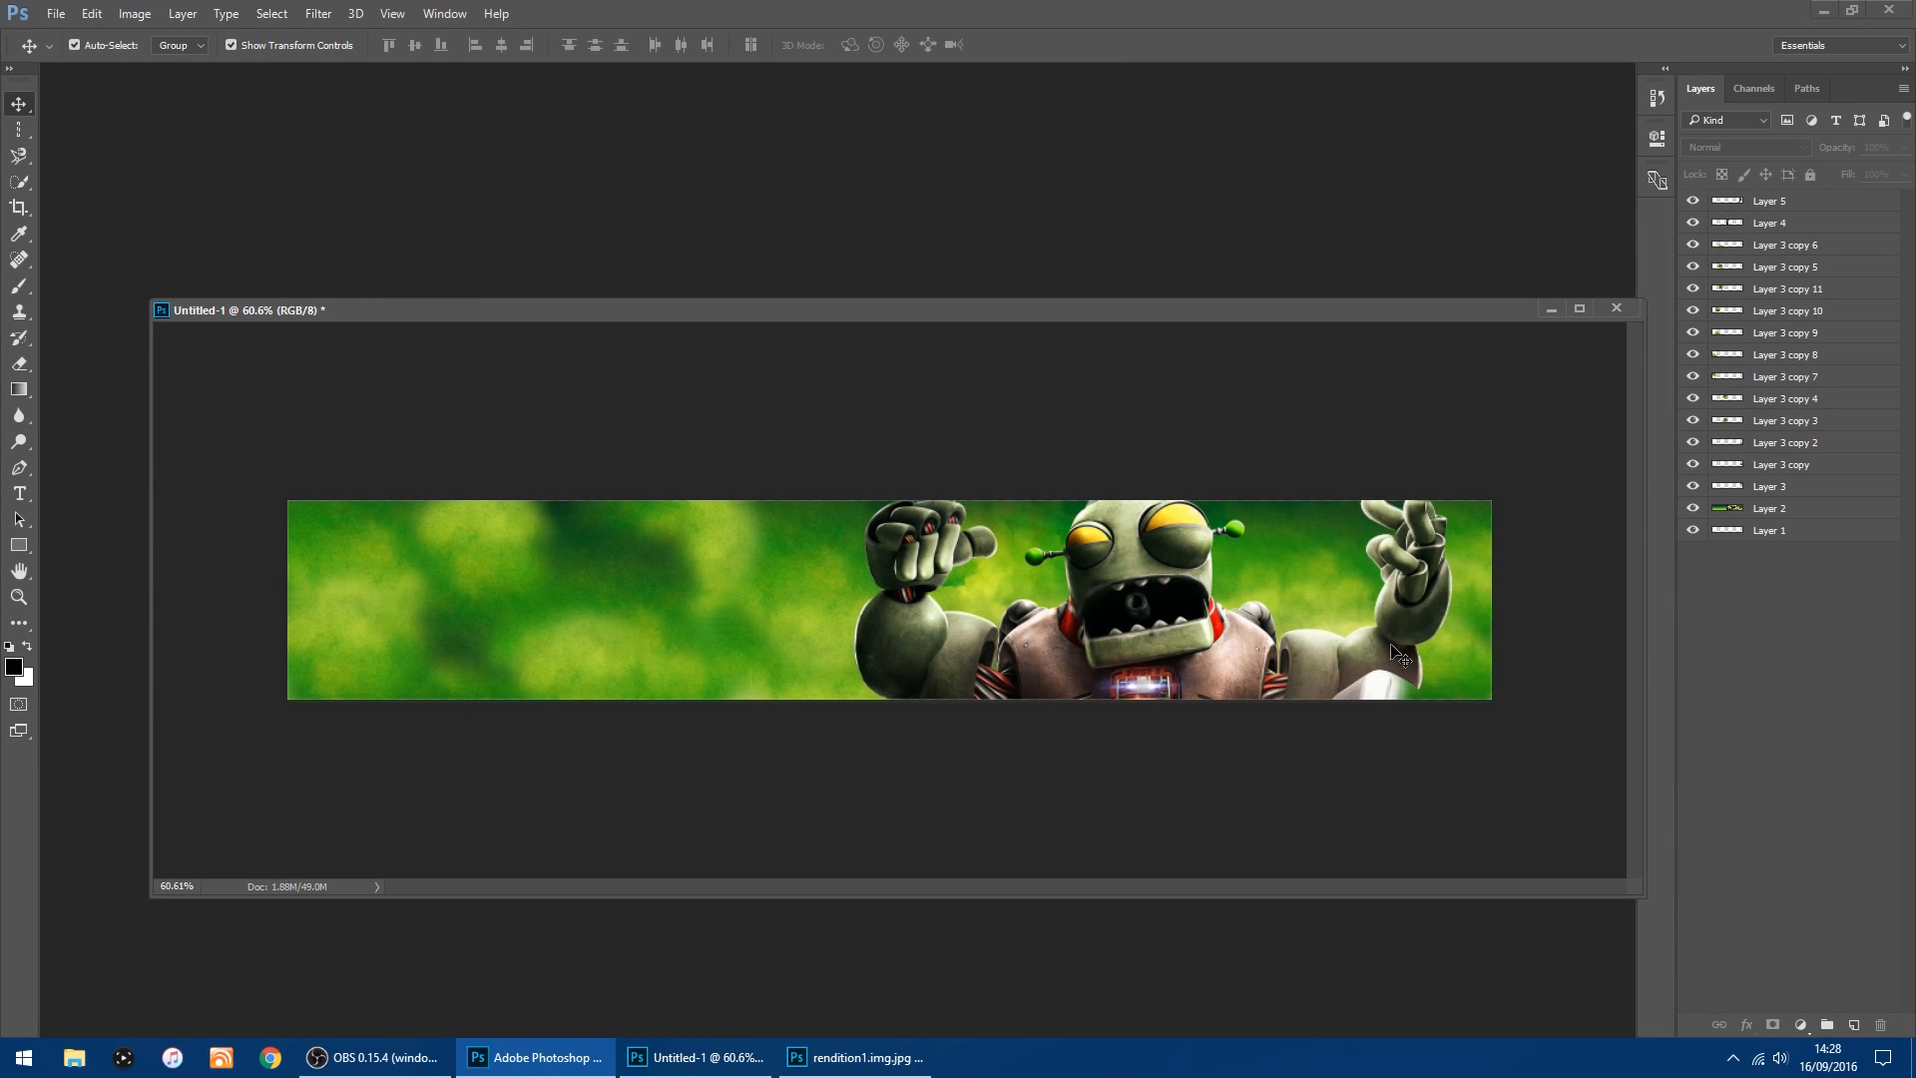
Erase the white fringe along the outer edge of the forearm below the fist on Layer 4 with a size 13 Eraser.
scroll(599, 770, up, 5)
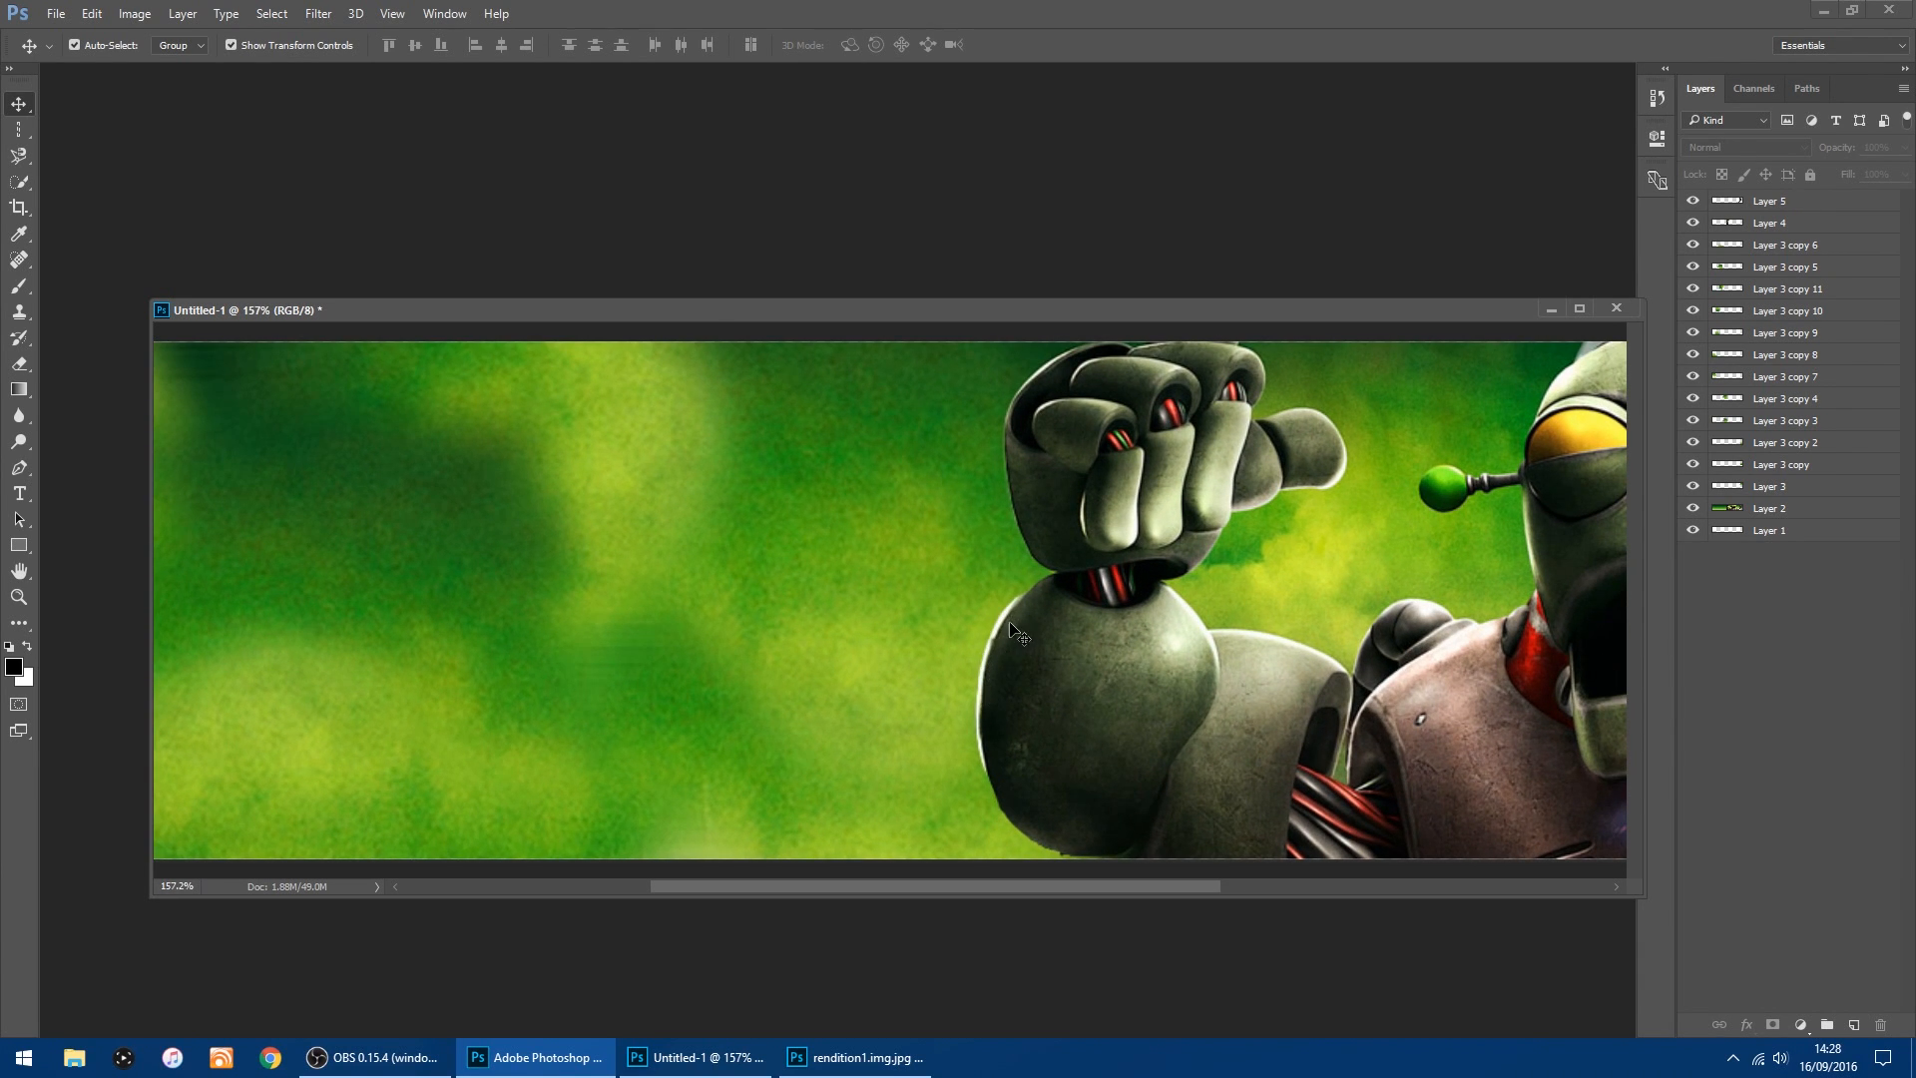
click(1056, 711)
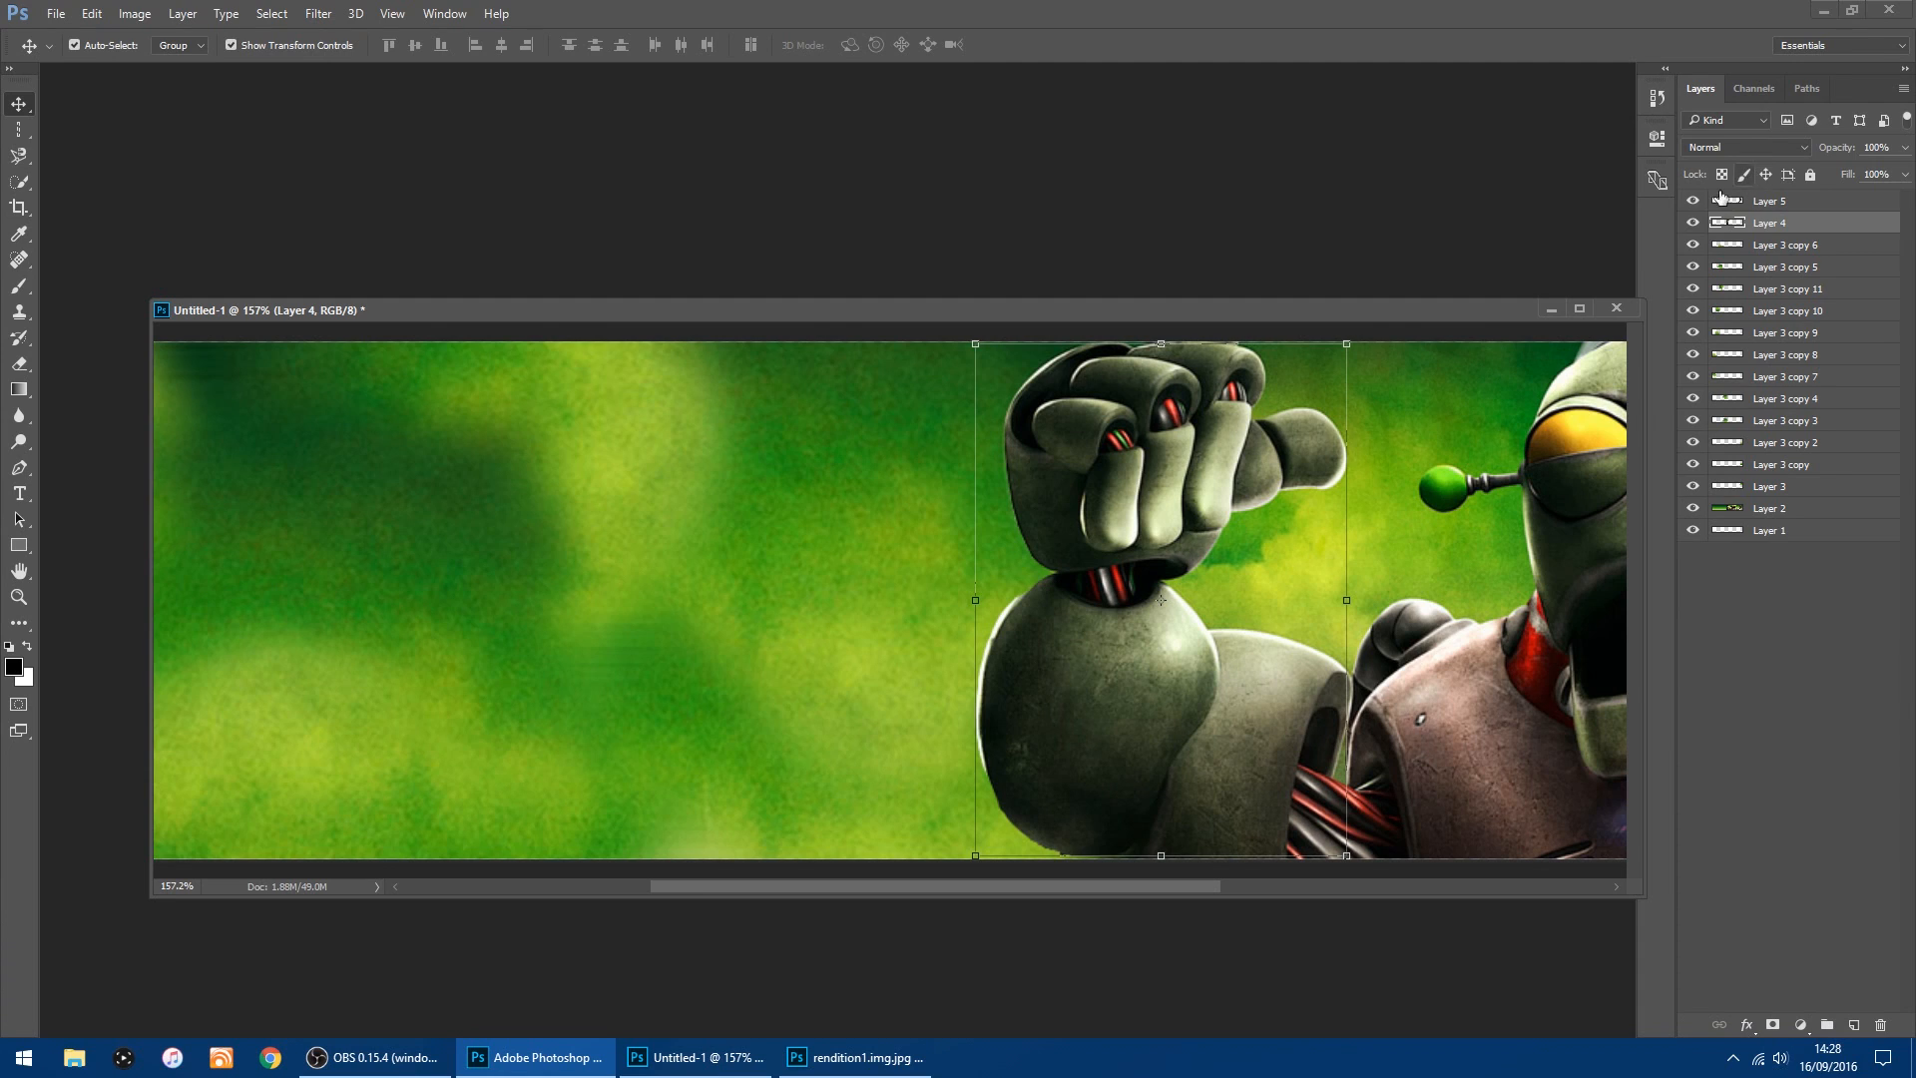
click(1691, 223)
click(1691, 224)
click(20, 366)
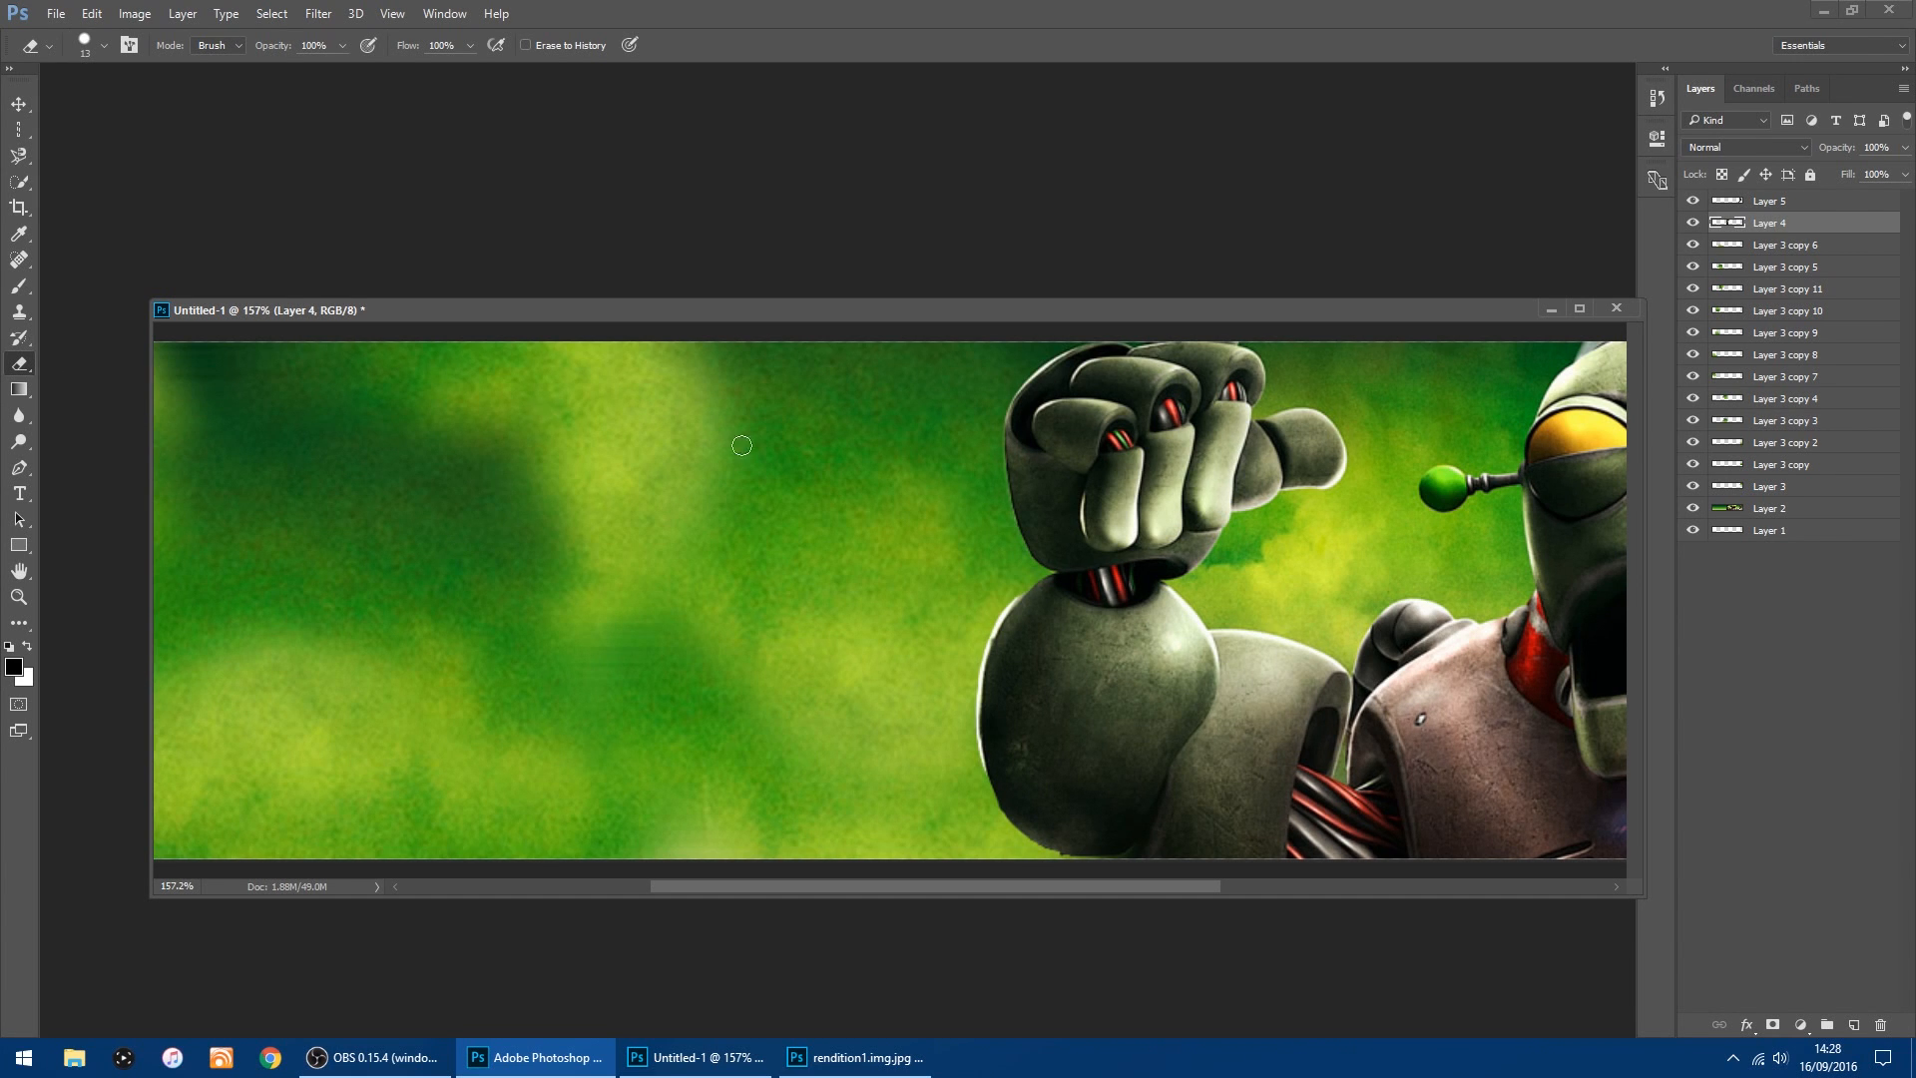
scroll(1071, 575, up, 4)
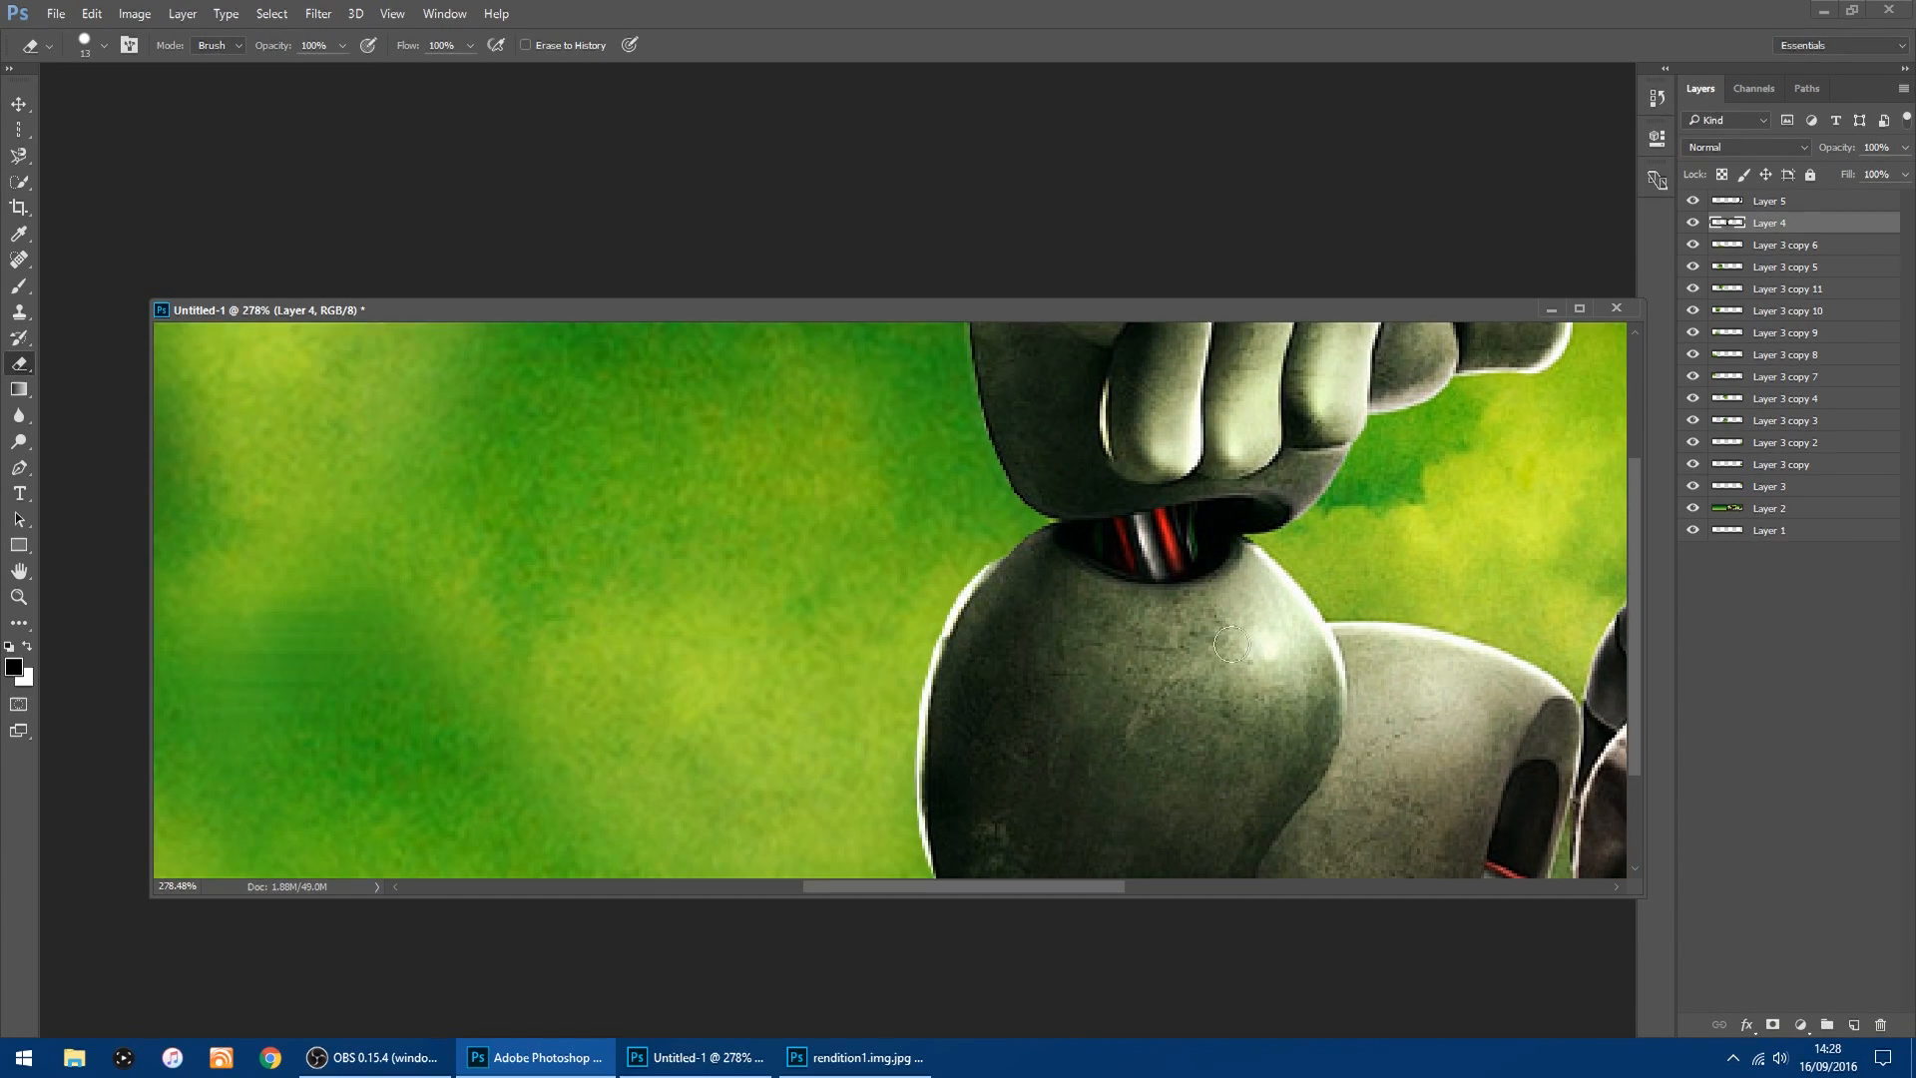
scroll(1627, 599, down, 3)
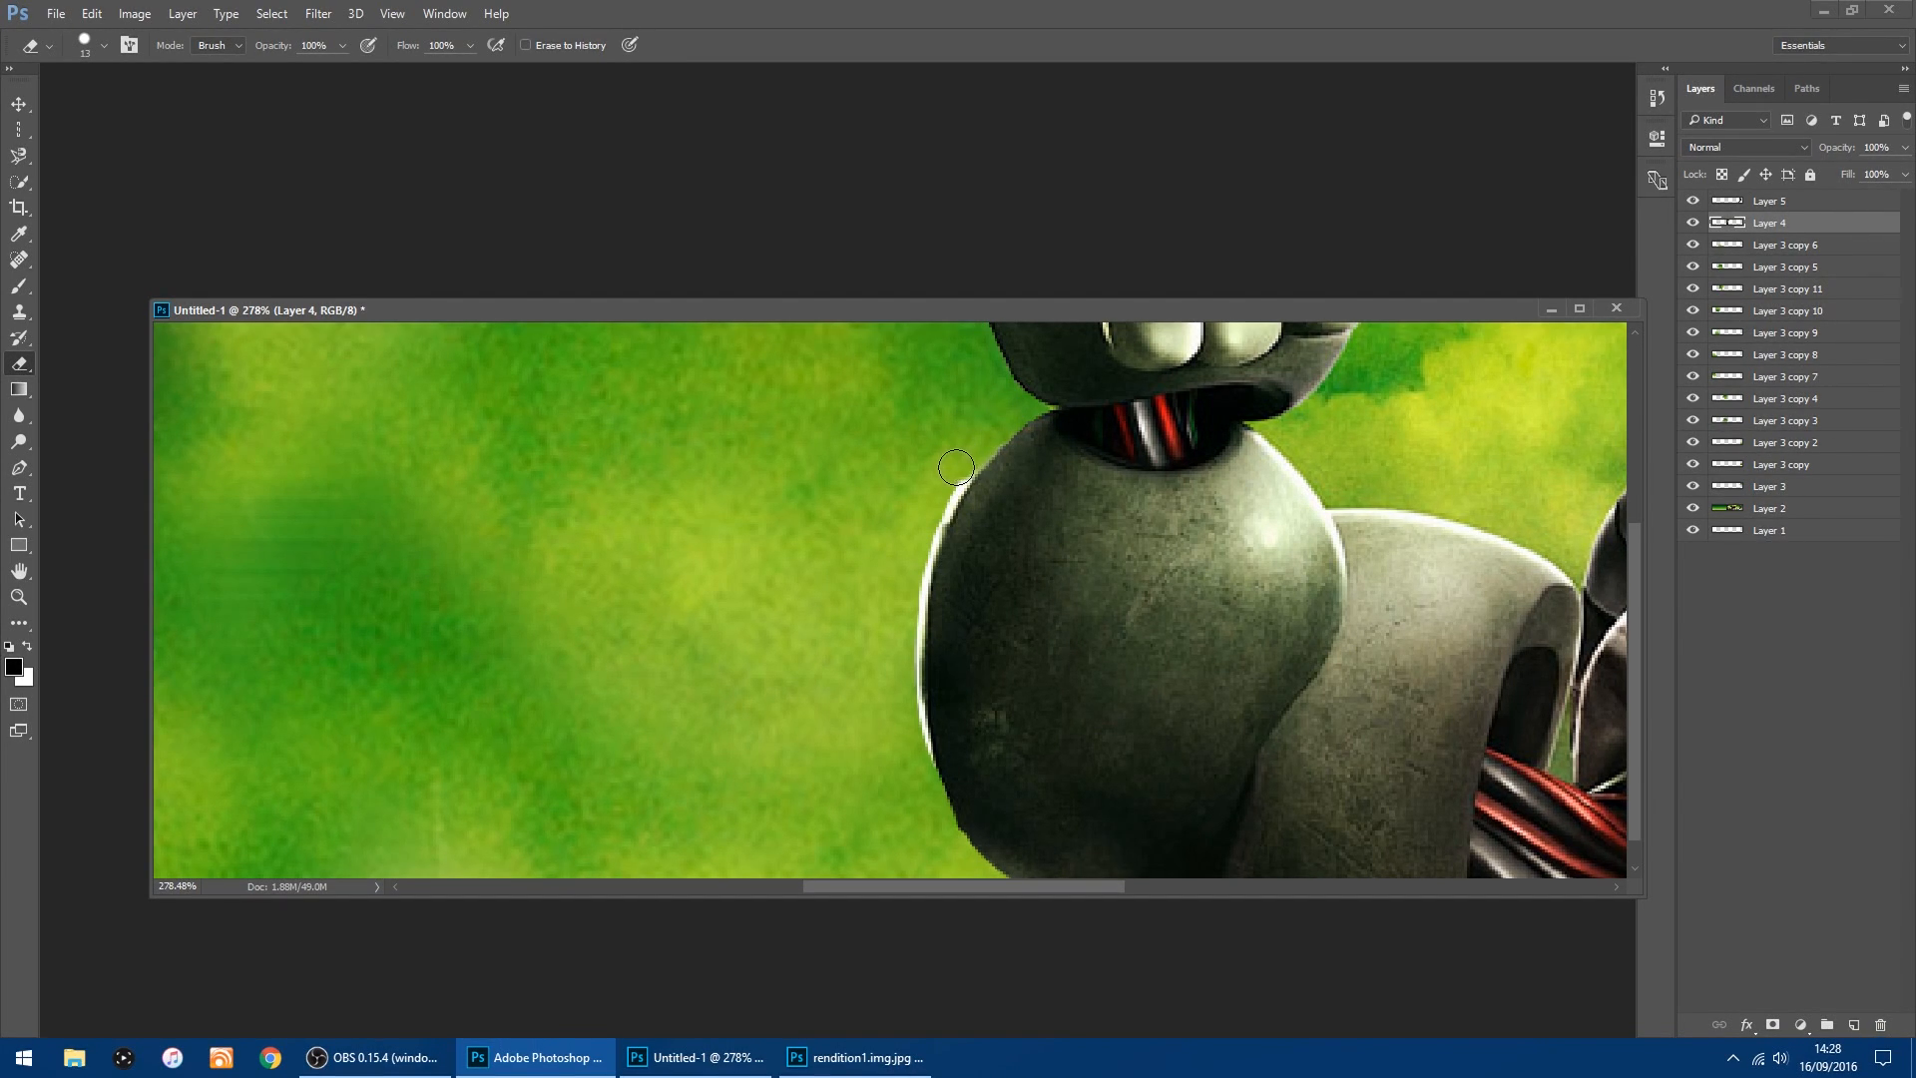
drag(949, 477, 925, 519)
mouse_move(918, 546)
mouse_down()
mouse_move(904, 681)
mouse_move(923, 803)
mouse_up()
mouse_move(970, 439)
mouse_down()
mouse_move(948, 484)
mouse_move(988, 439)
mouse_move(912, 587)
mouse_up()
scroll(662, 417, down, 5)
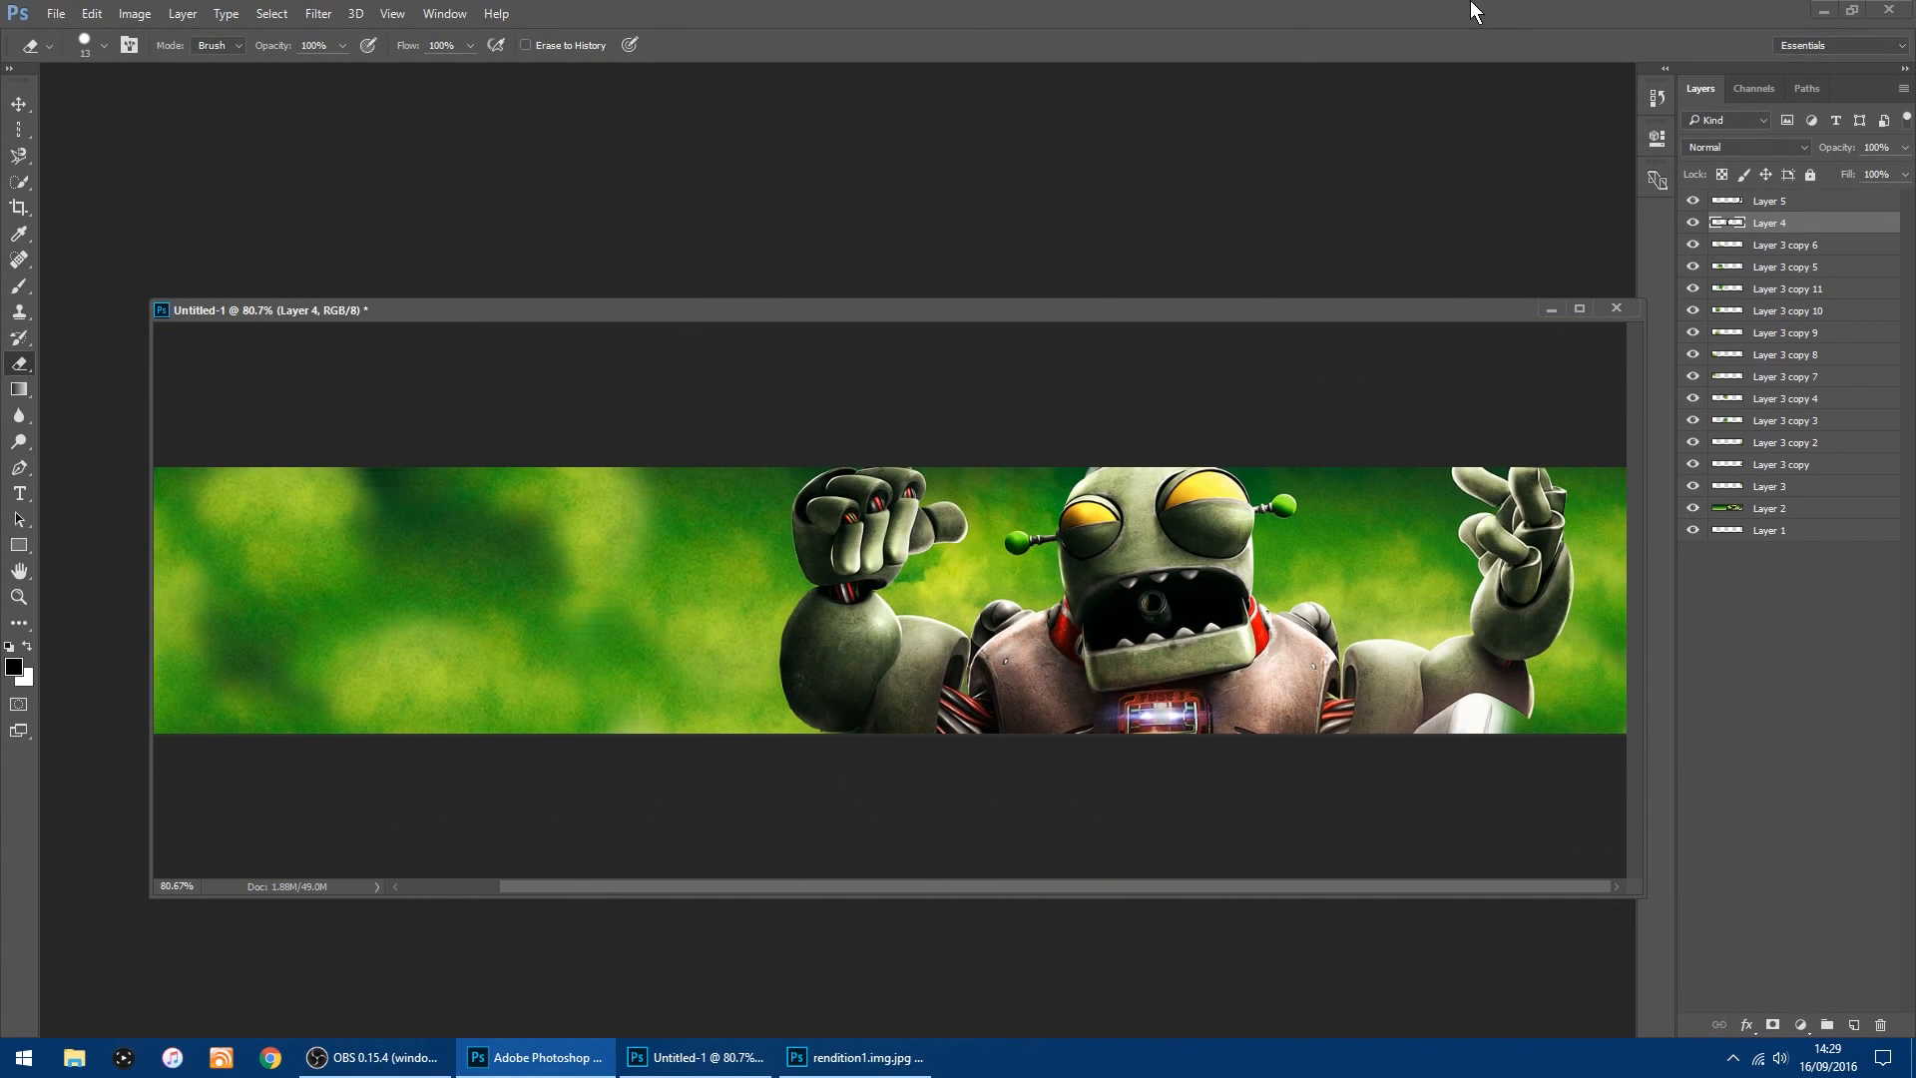
click(19, 103)
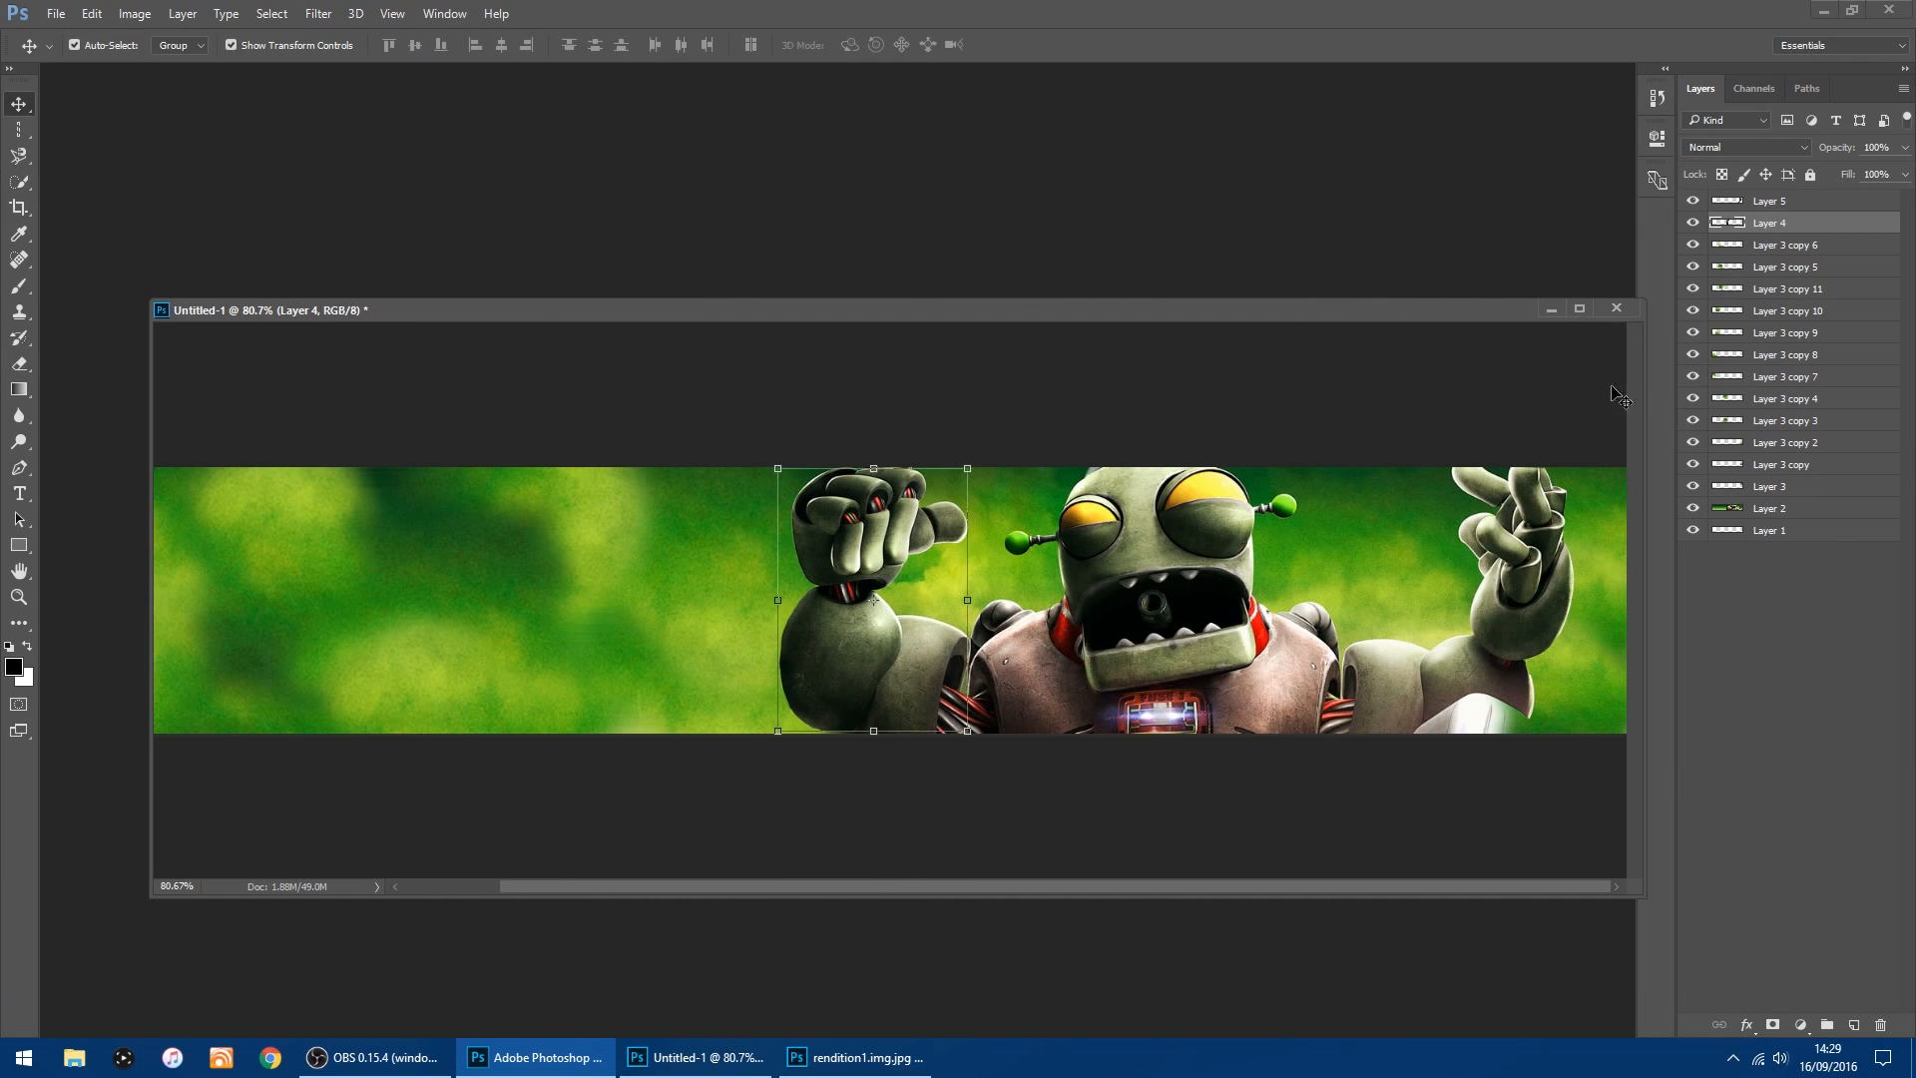
Set the Lasso's feather to 0 px and switch to the Magnetic Lasso for the open-handed arm.
scroll(1397, 359, down, 1)
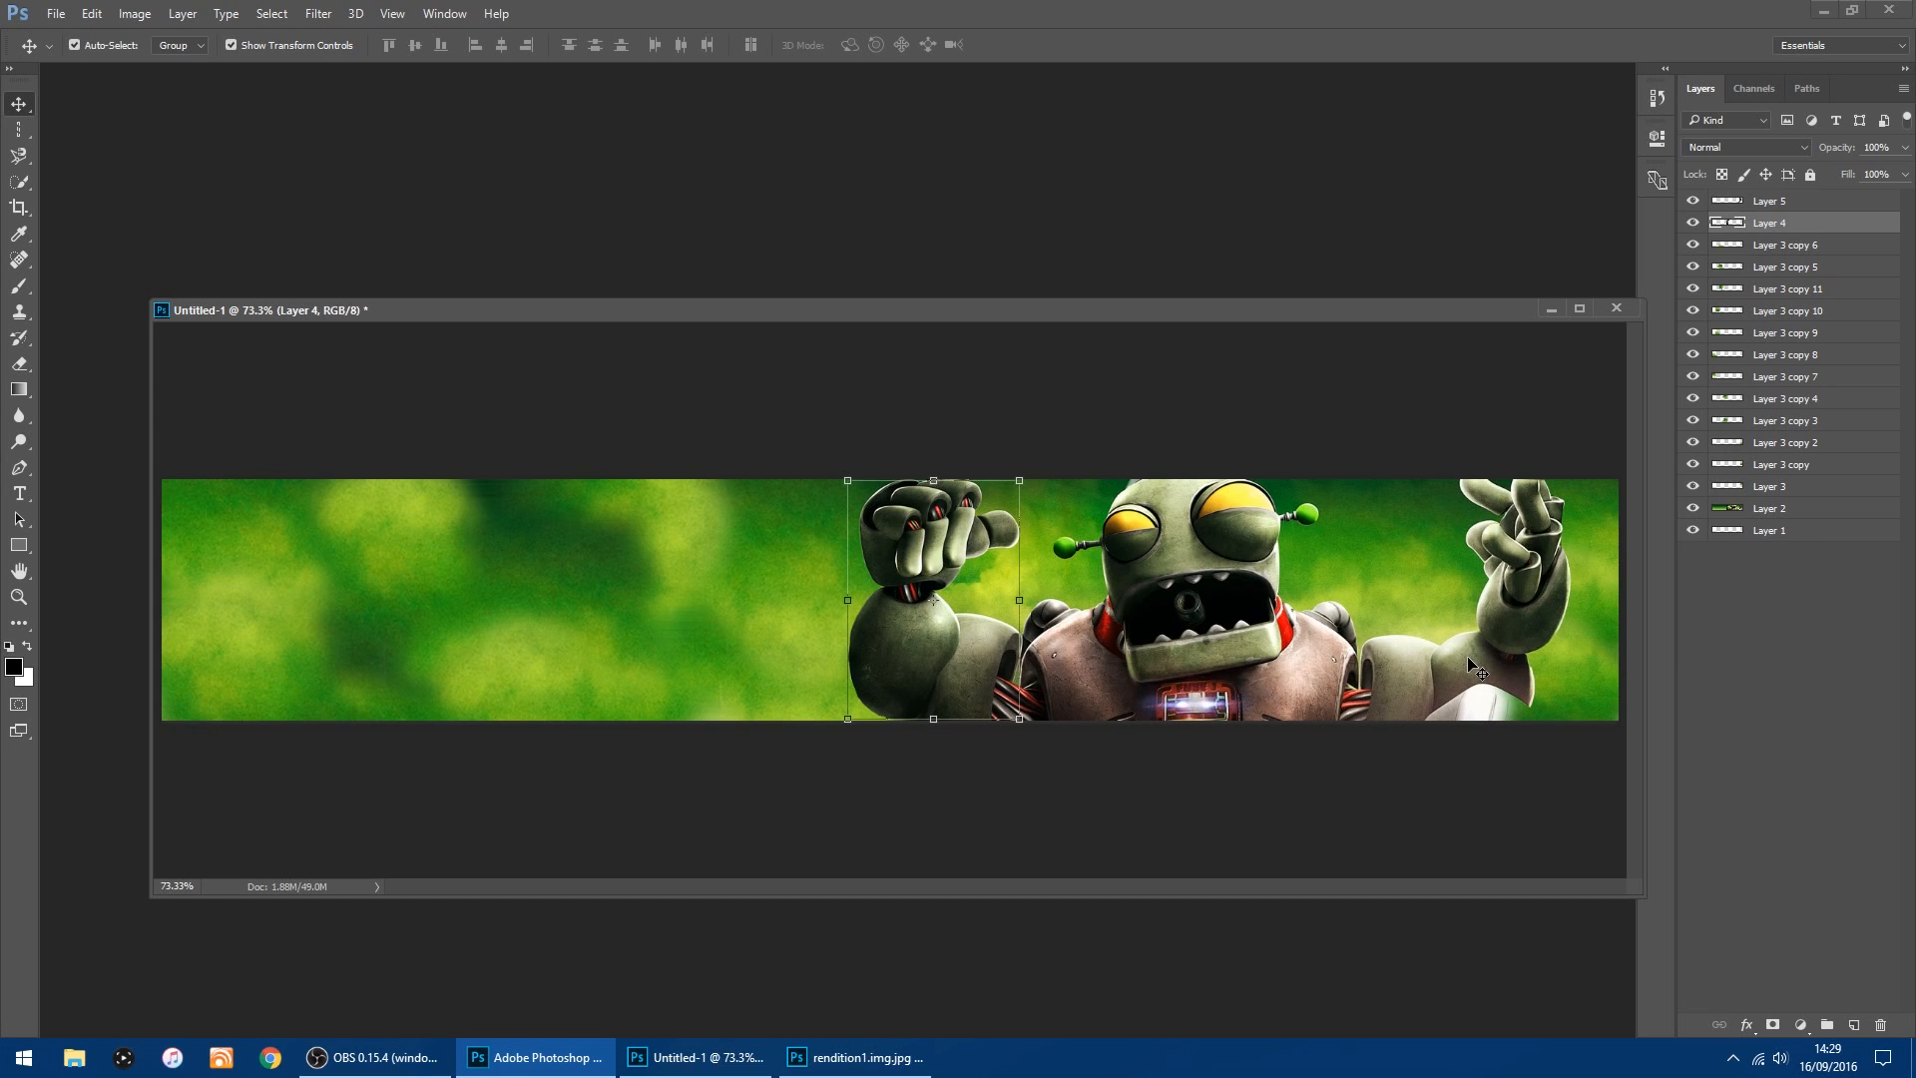
scroll(1417, 639, up, 3)
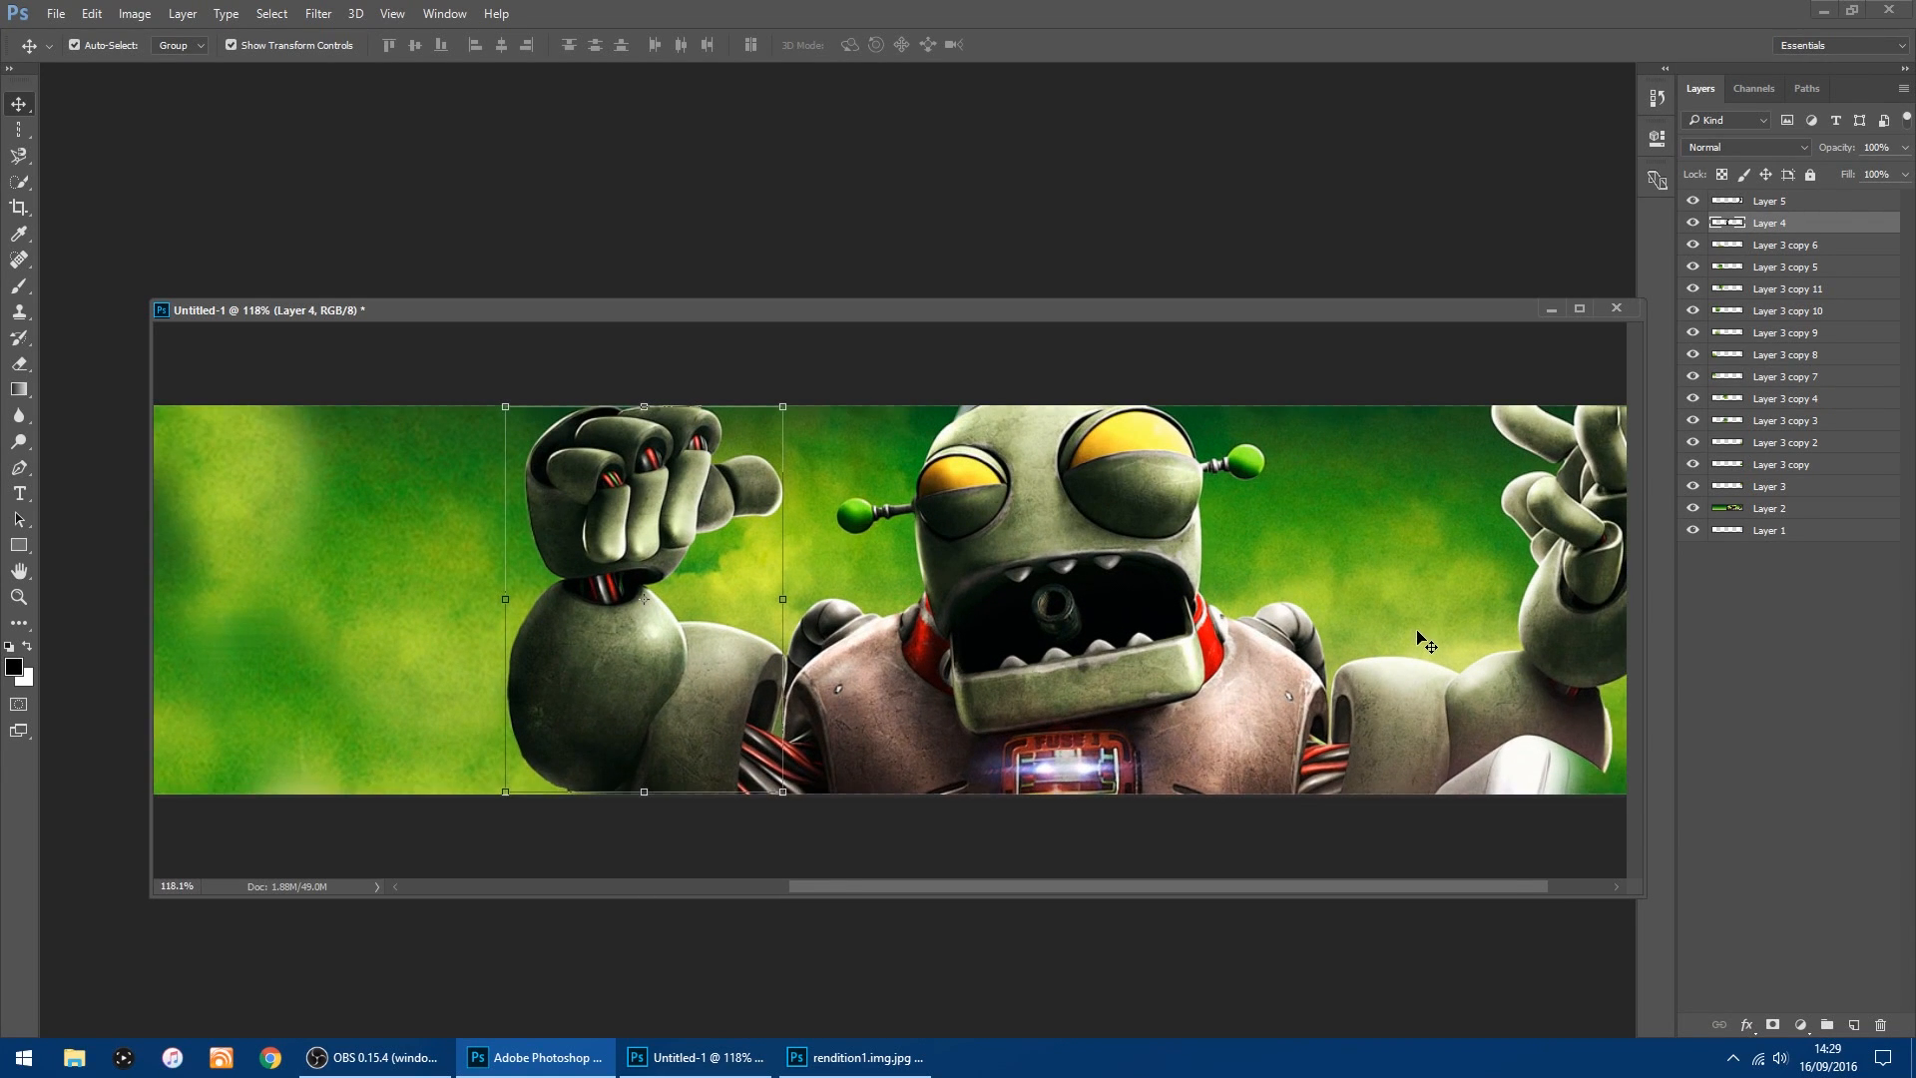
scroll(1422, 641, up, 1)
drag(990, 886, 1159, 896)
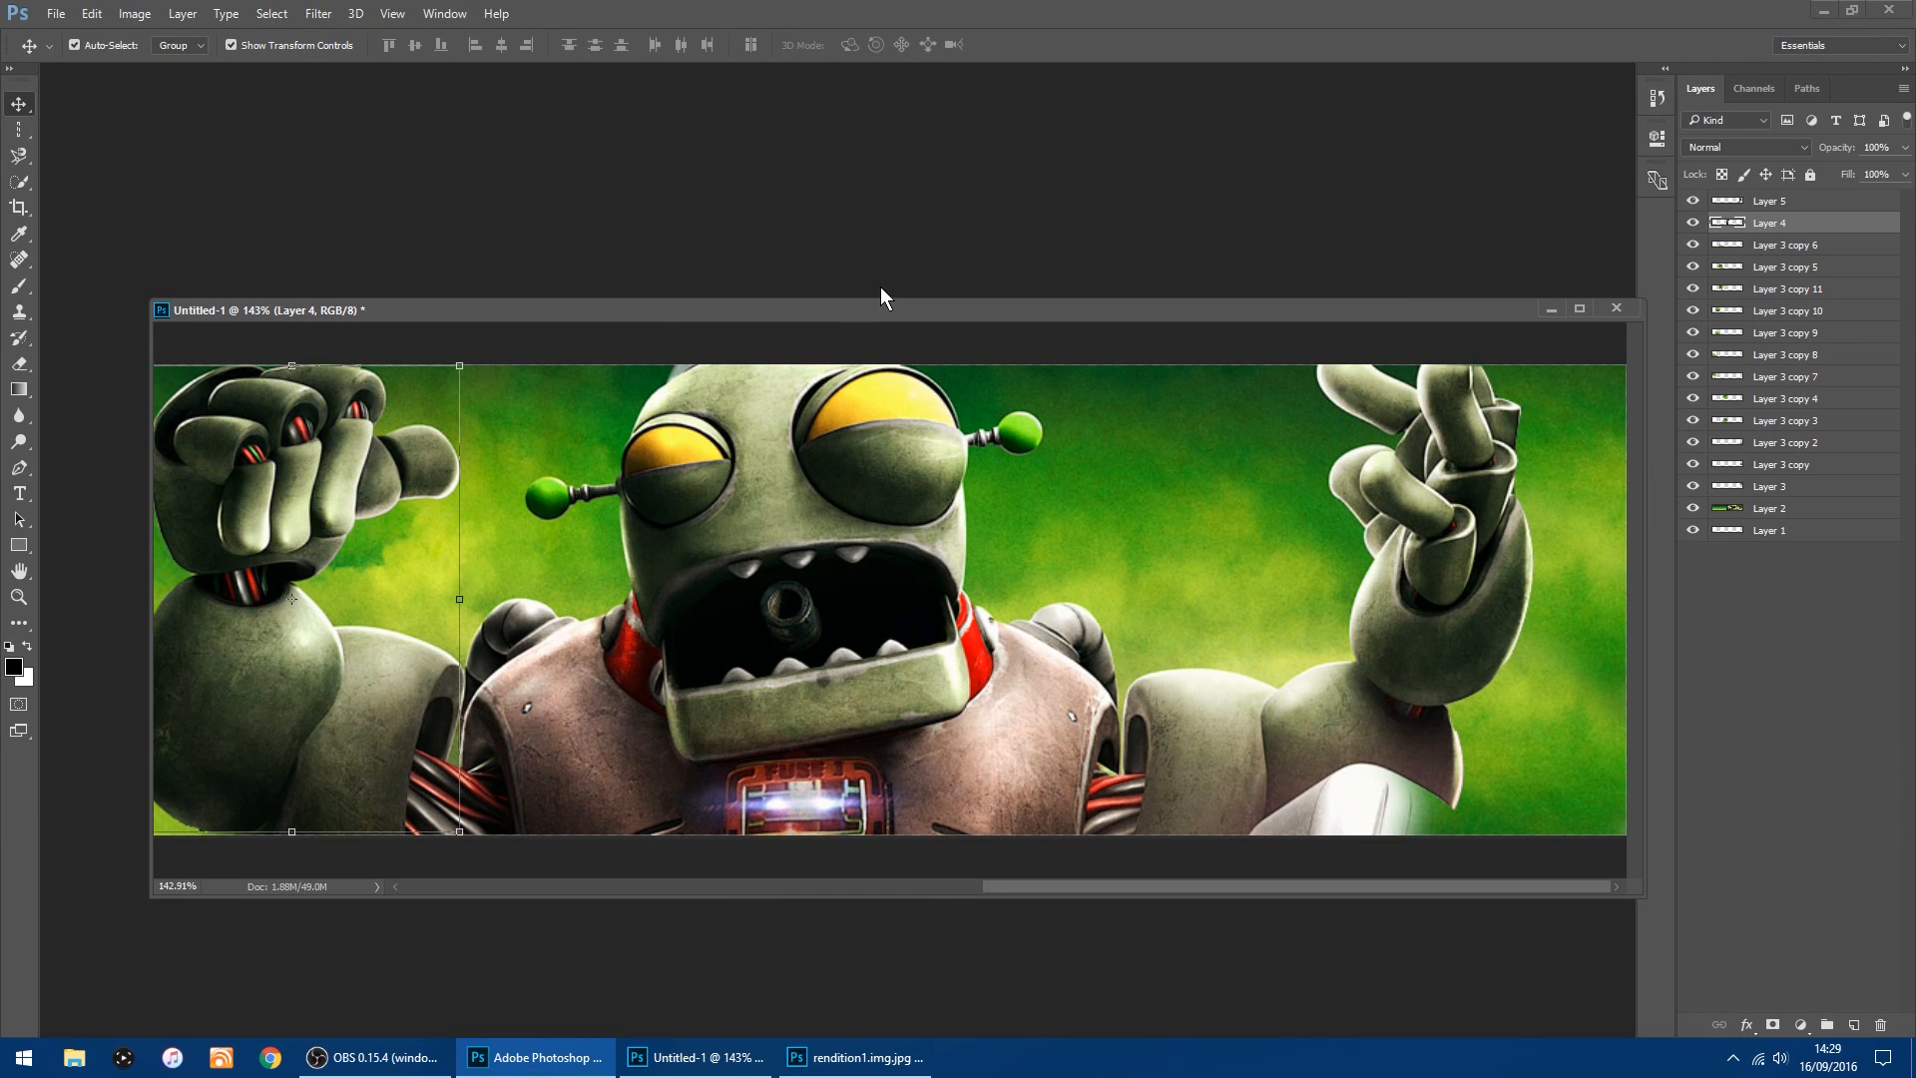
click(18, 157)
click(56, 159)
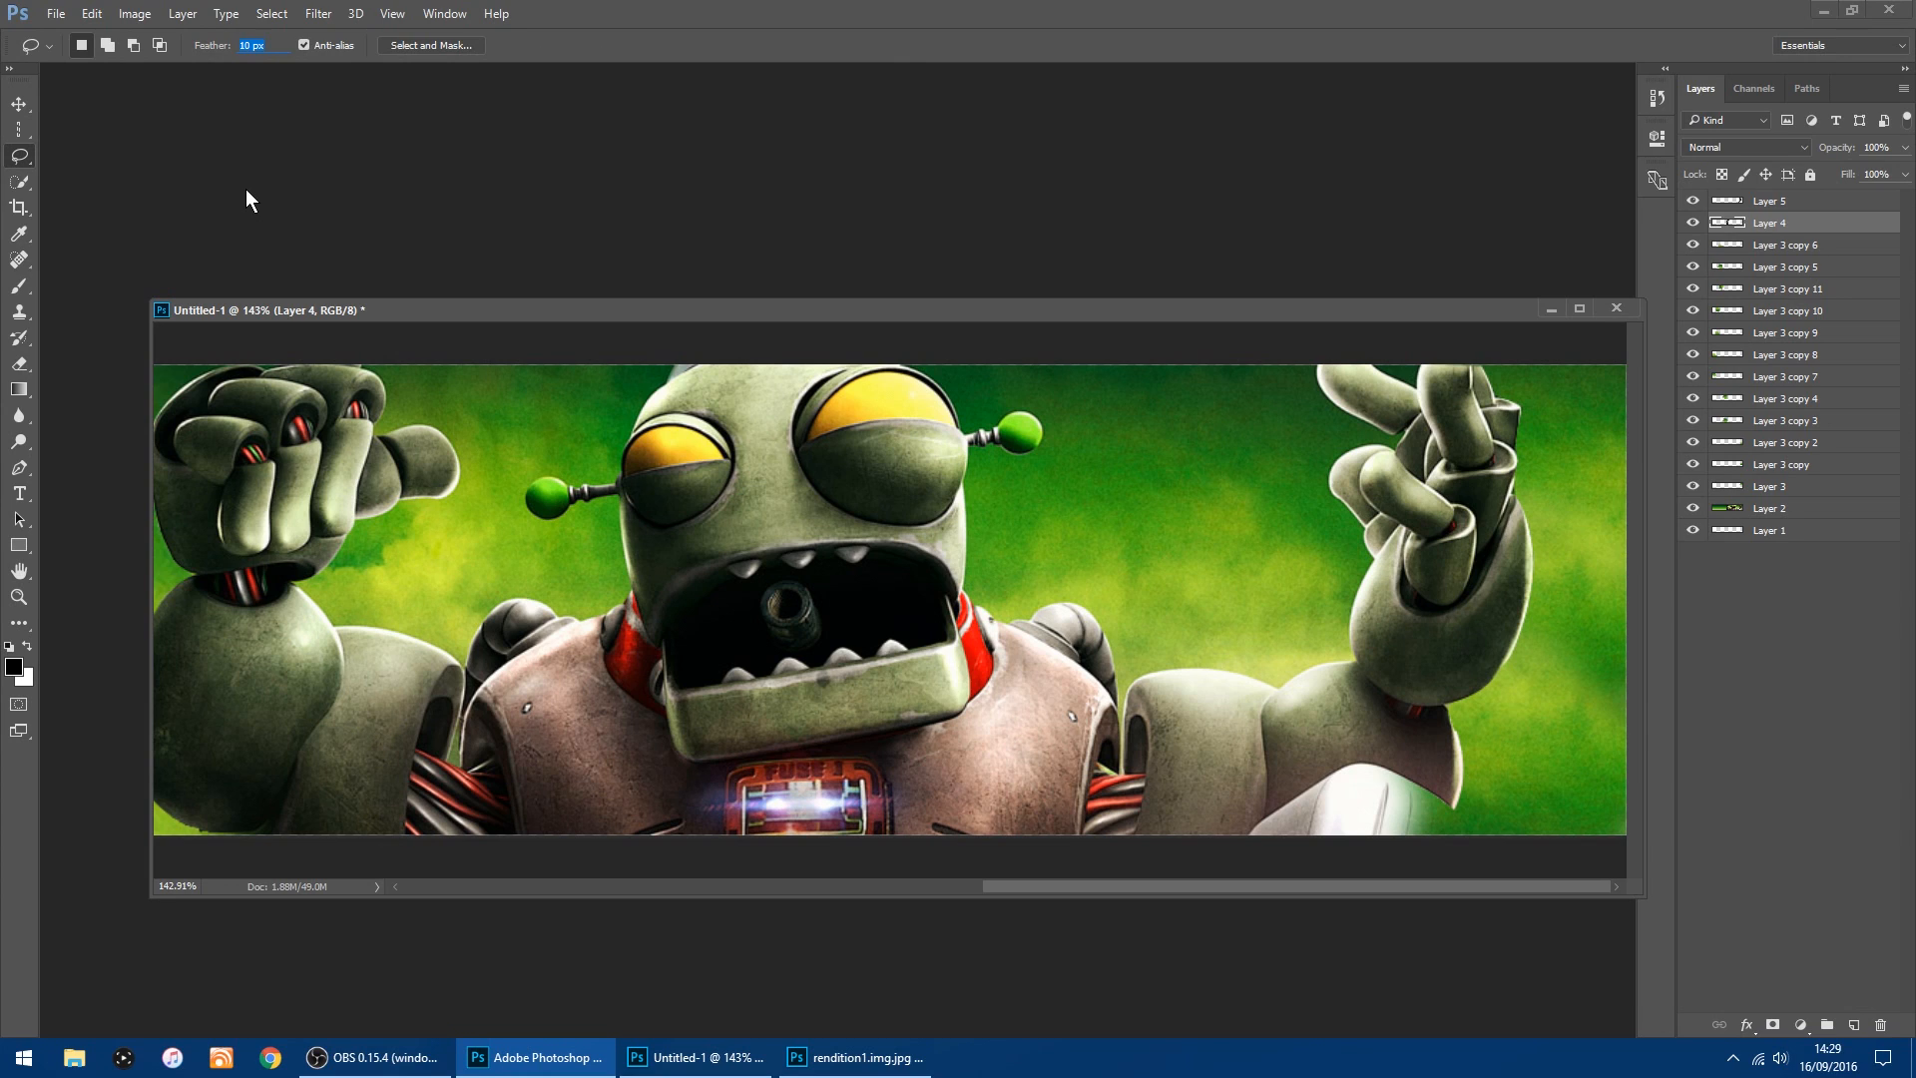
text(0)
click(19, 156)
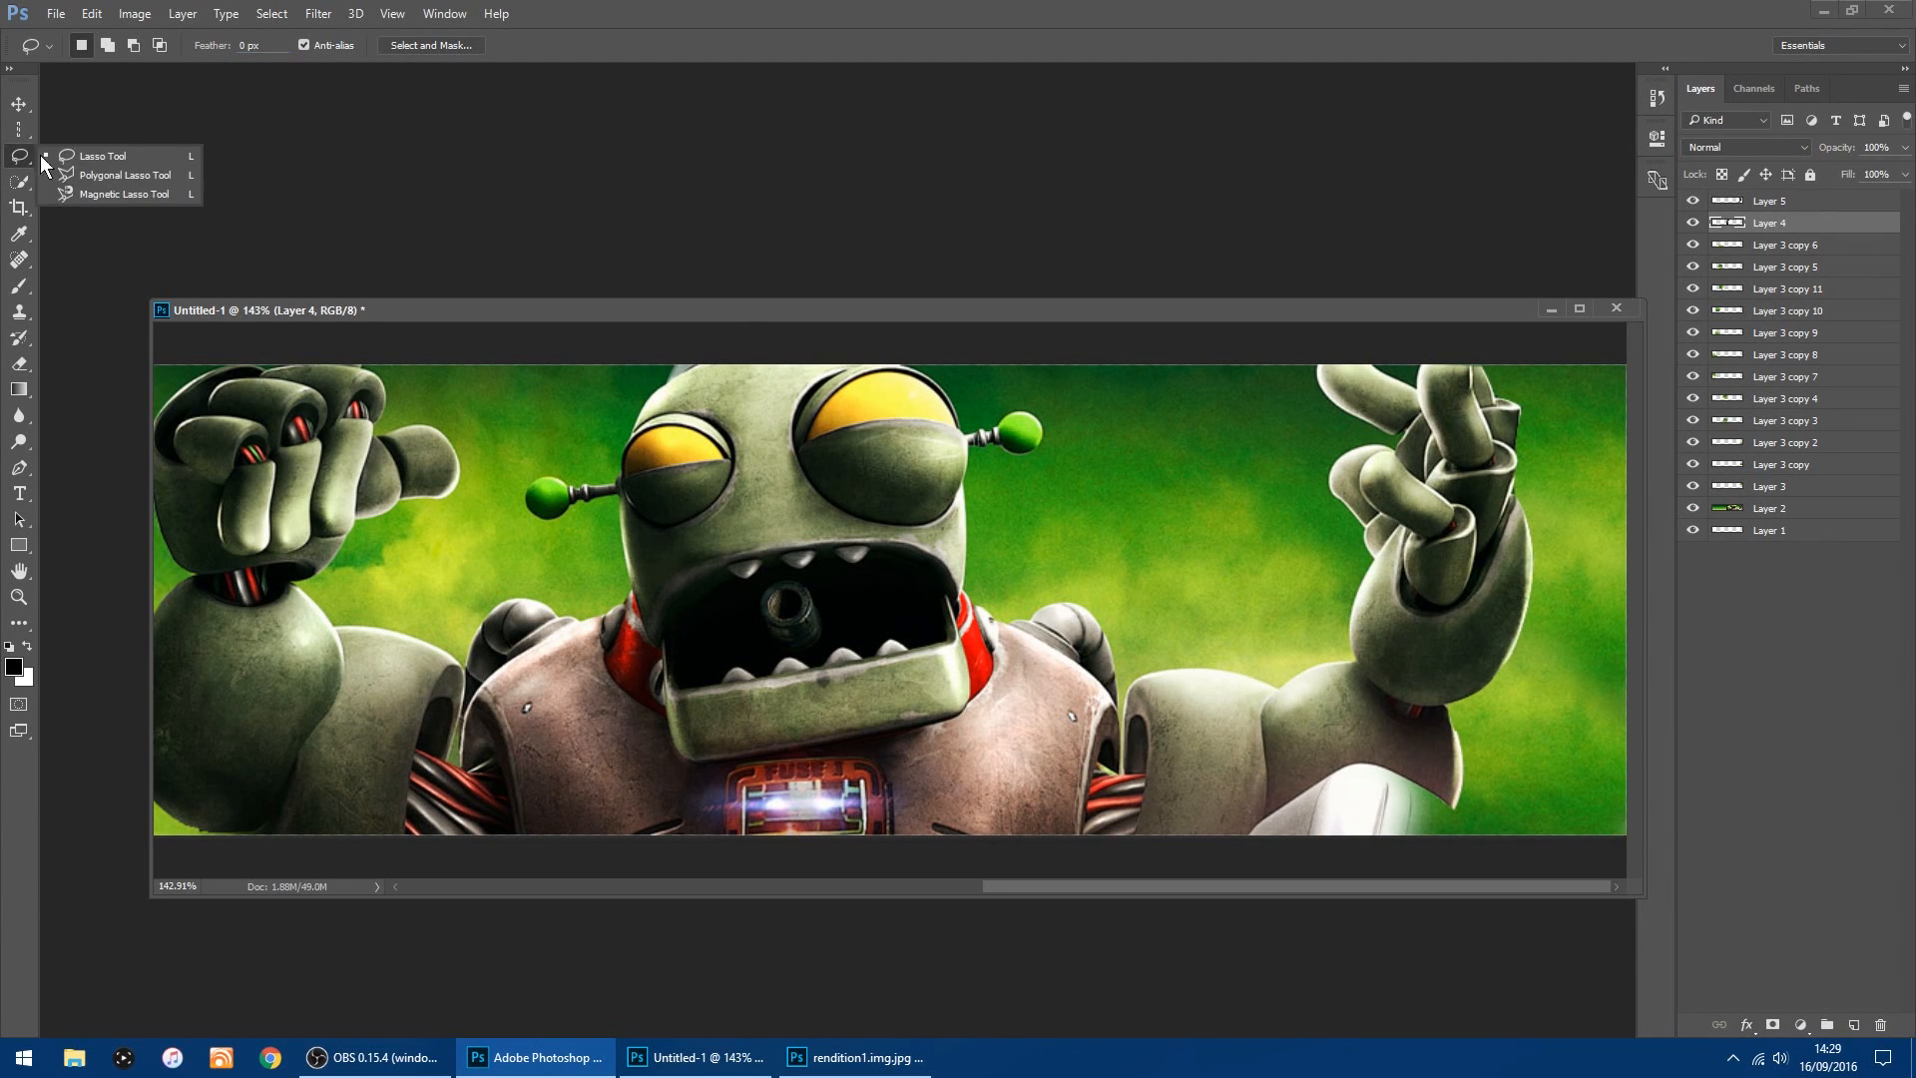
click(120, 194)
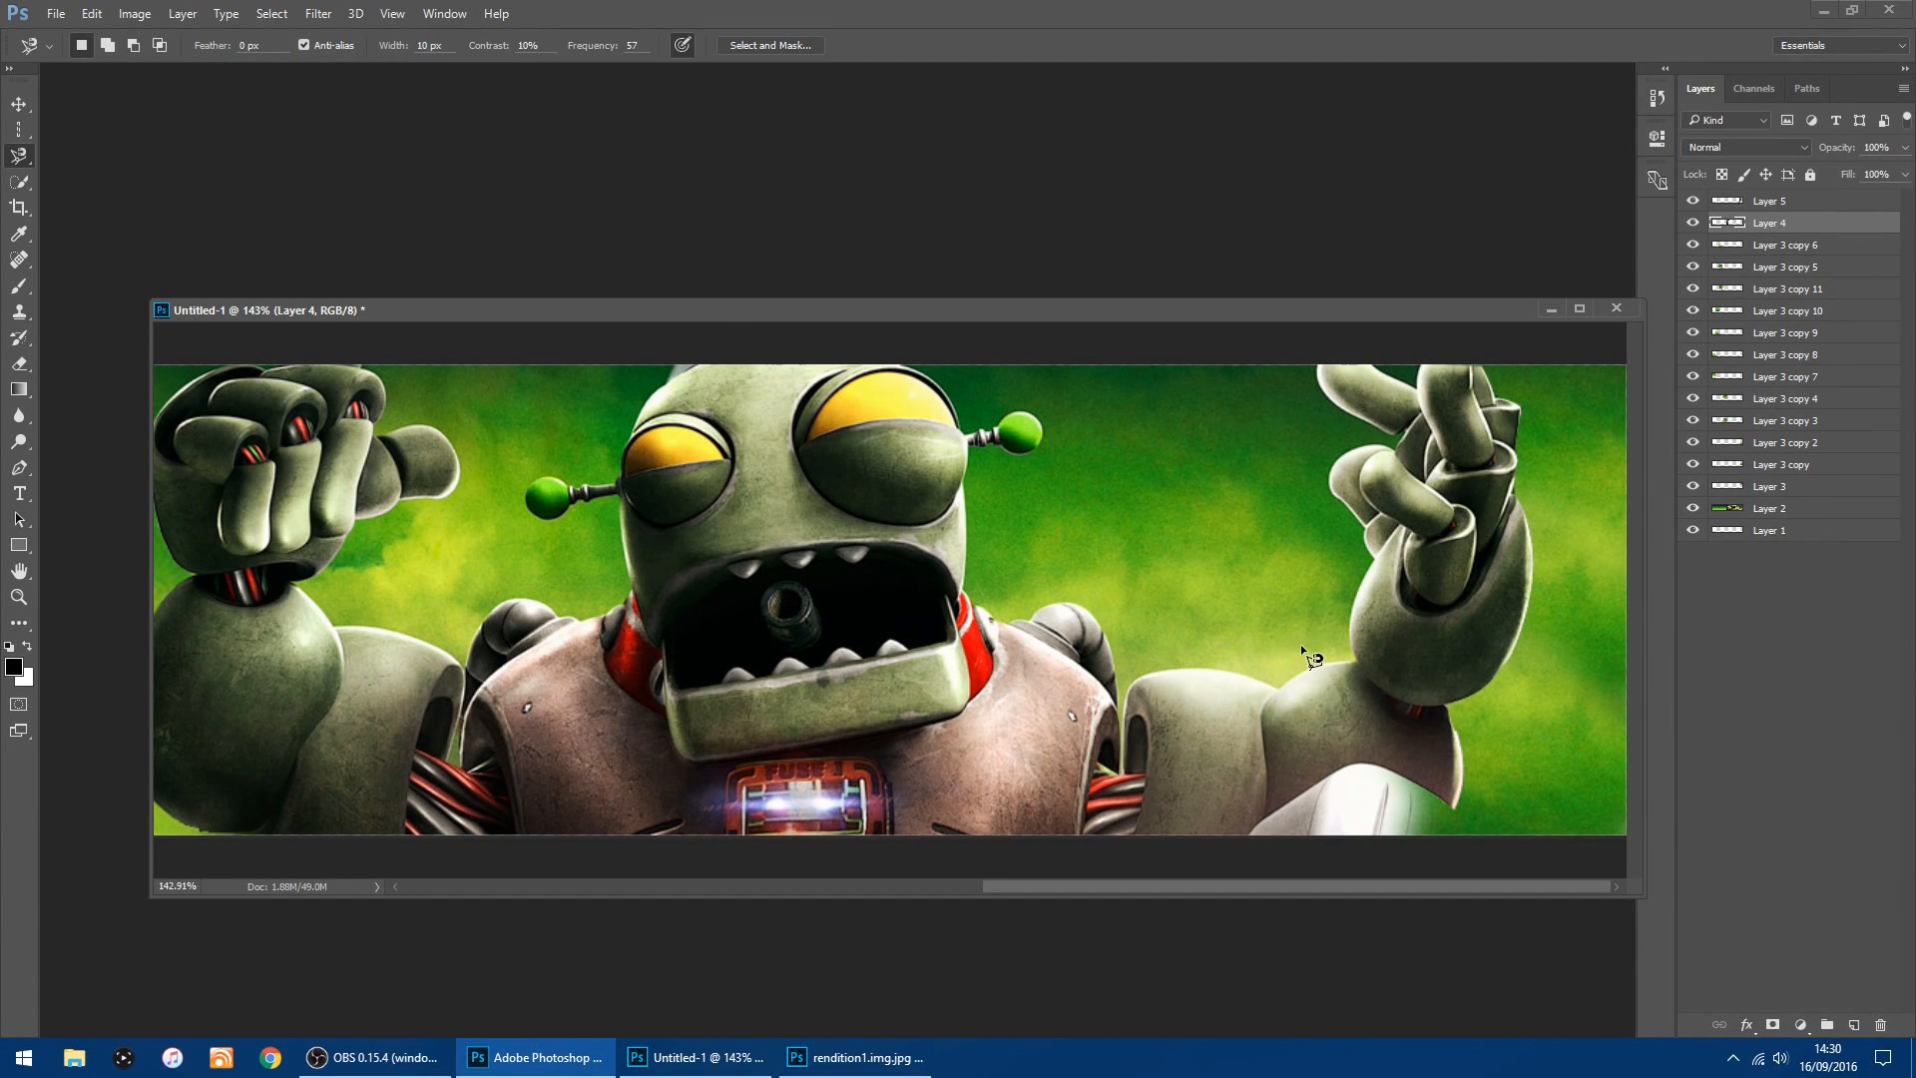
Trace the arm section between the open hand and the white shape on Layer 2 with the Magnetic Lasso, closing the selection.
click(1463, 762)
key(Escape)
click(1727, 509)
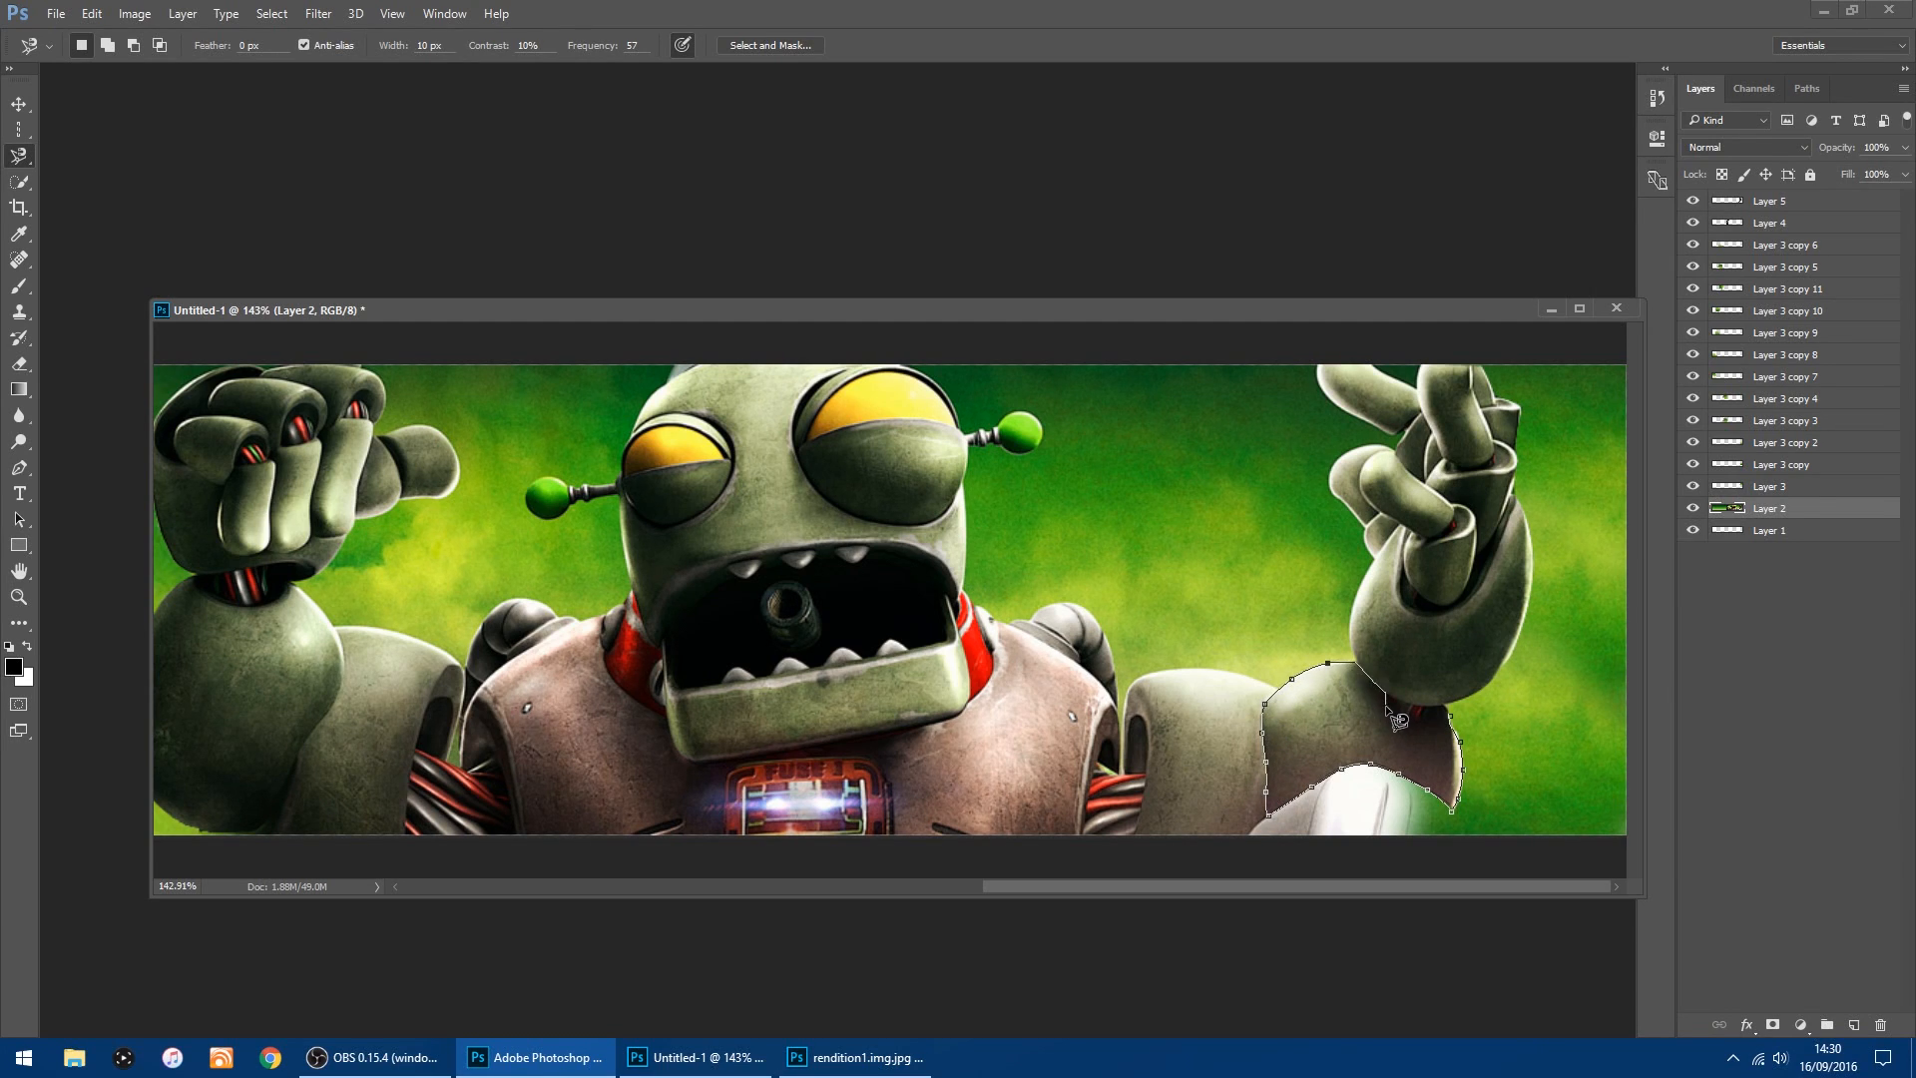
click(1455, 722)
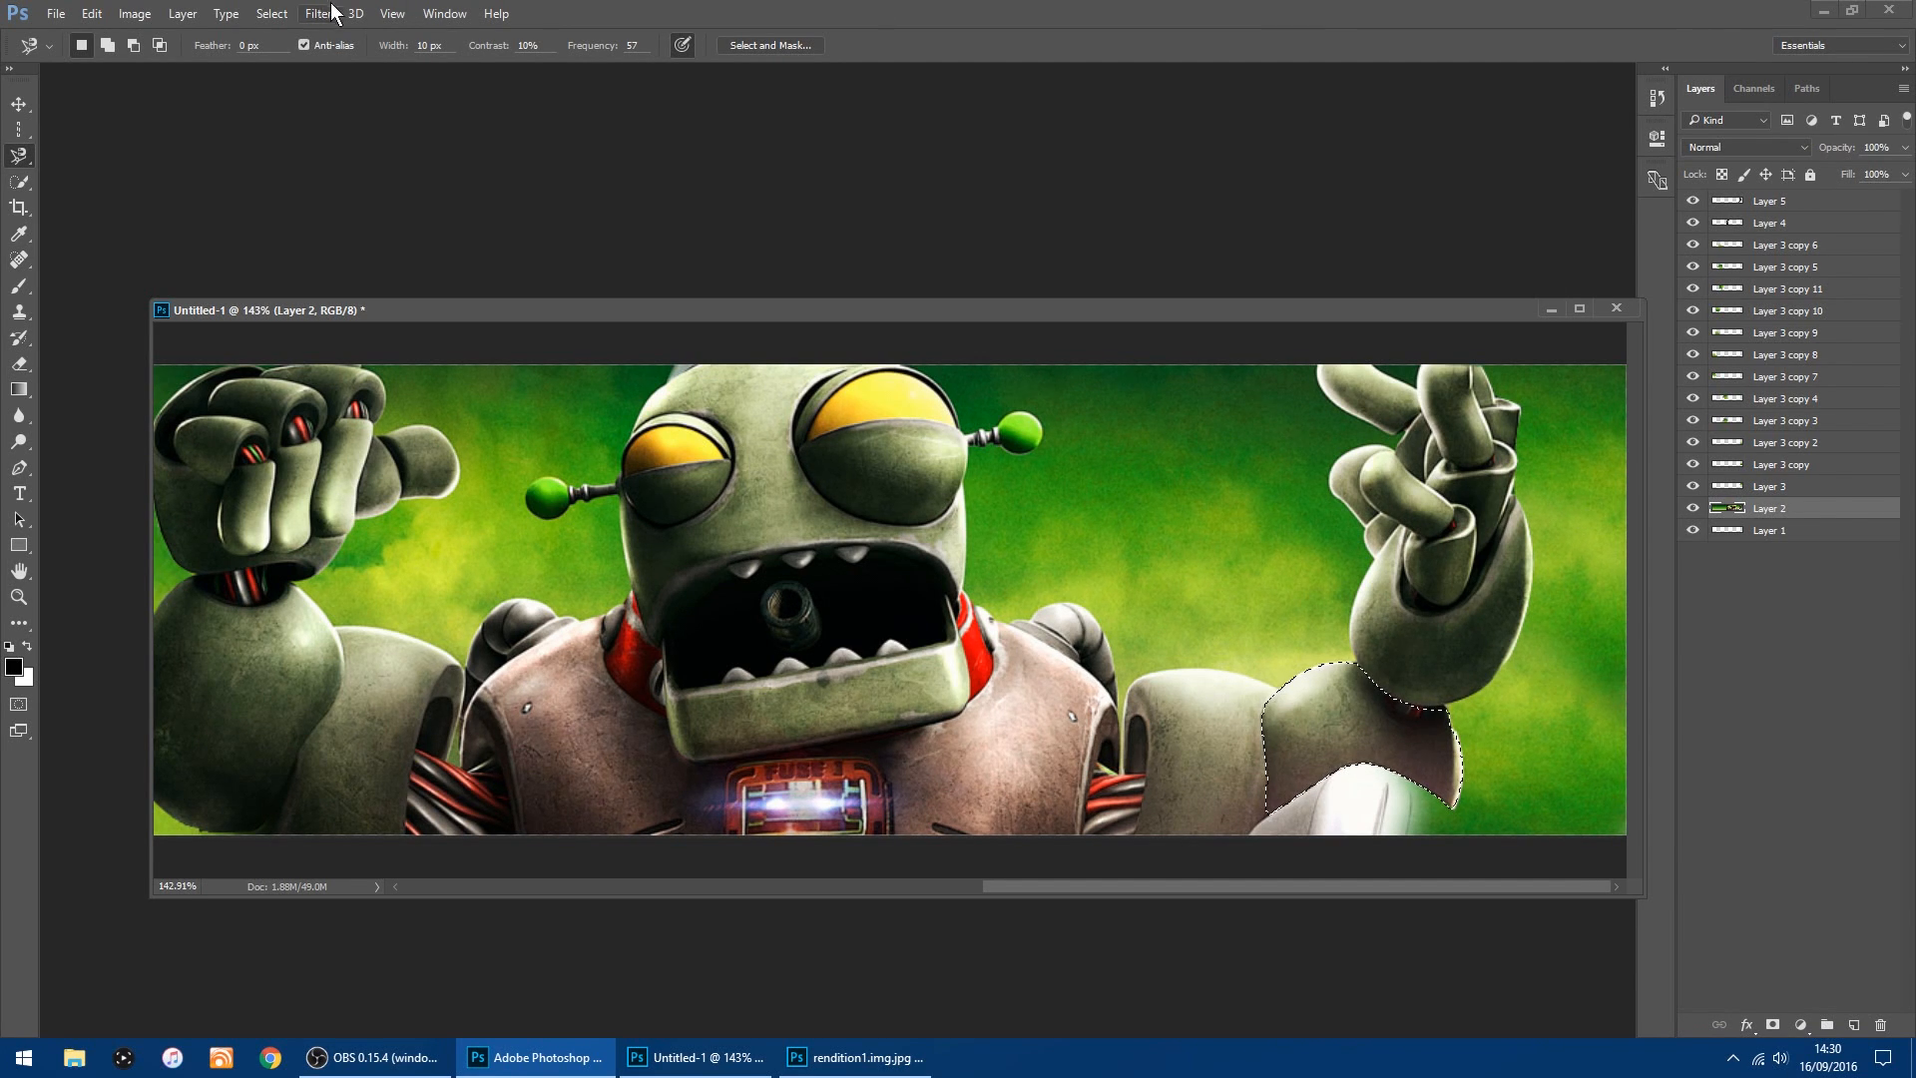
Copy the selected arm section and paste it as a new layer.
click(97, 22)
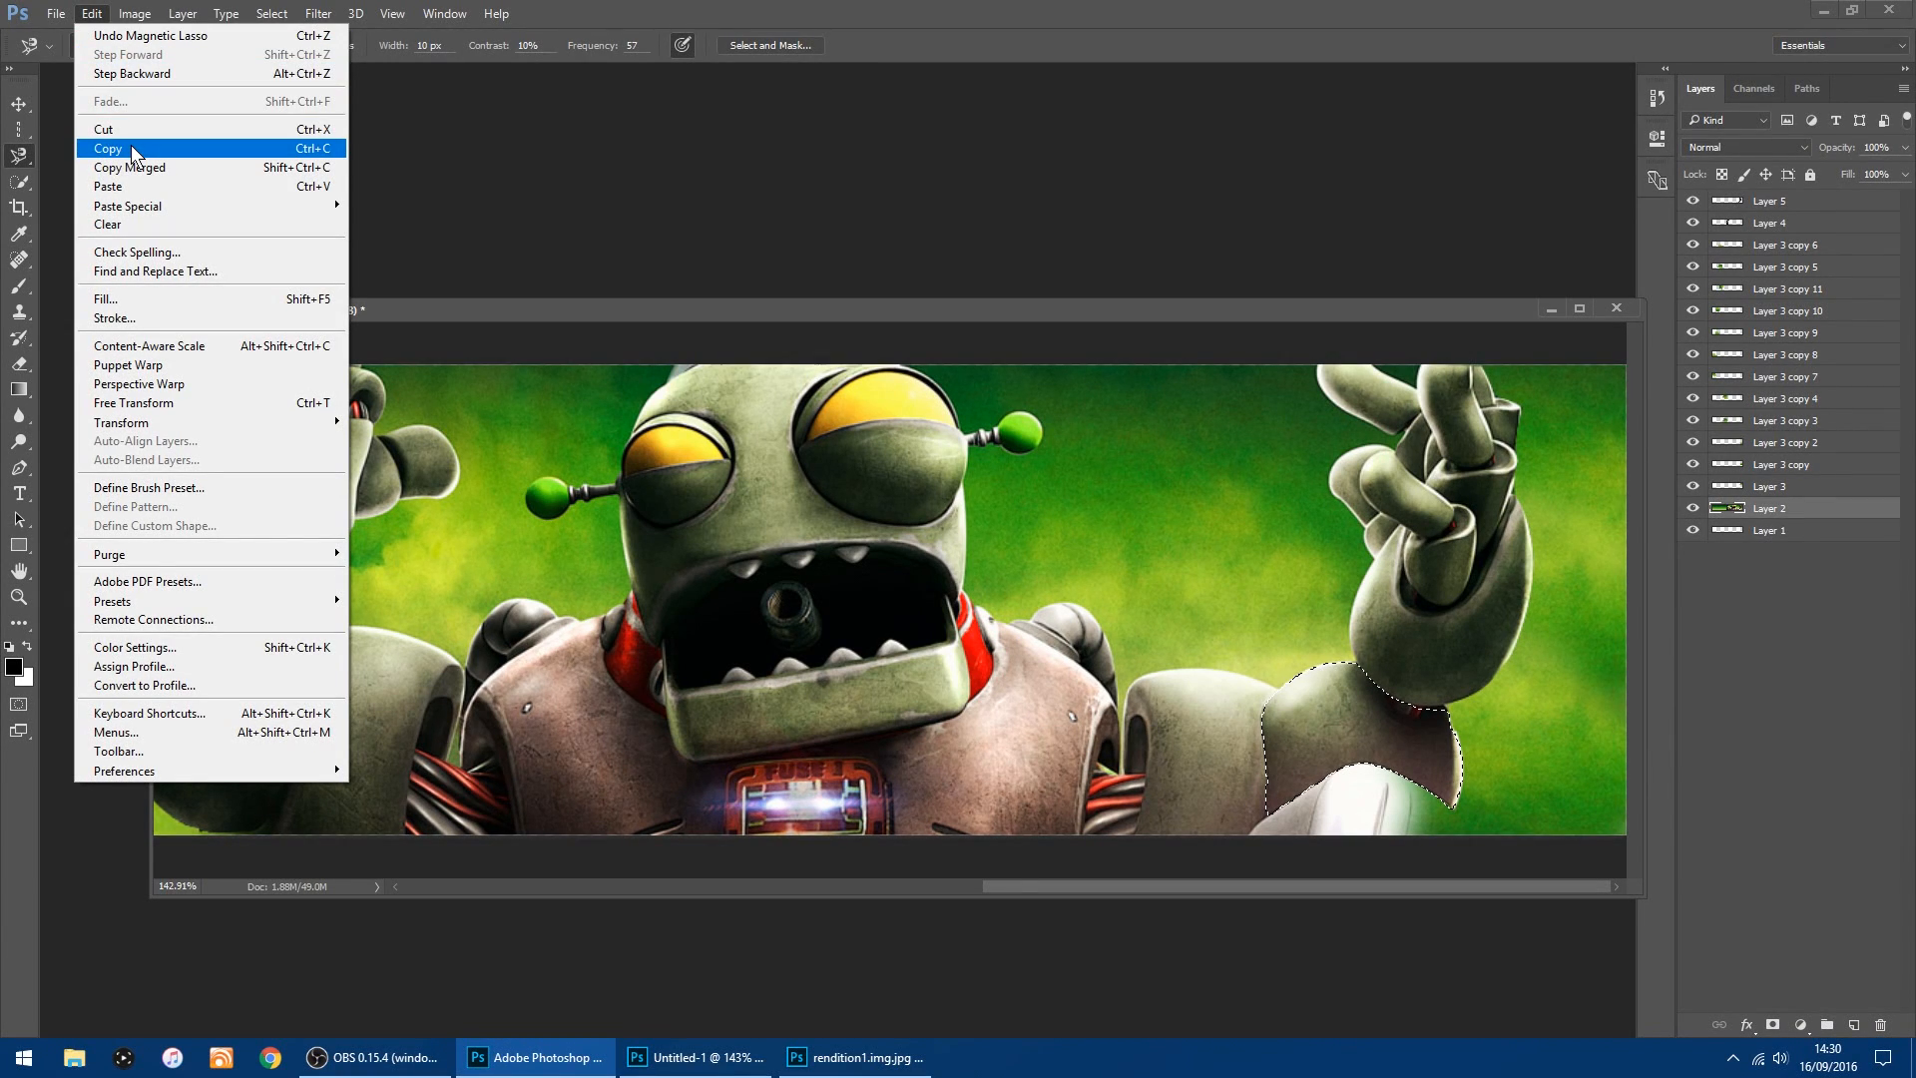
click(89, 24)
click(92, 16)
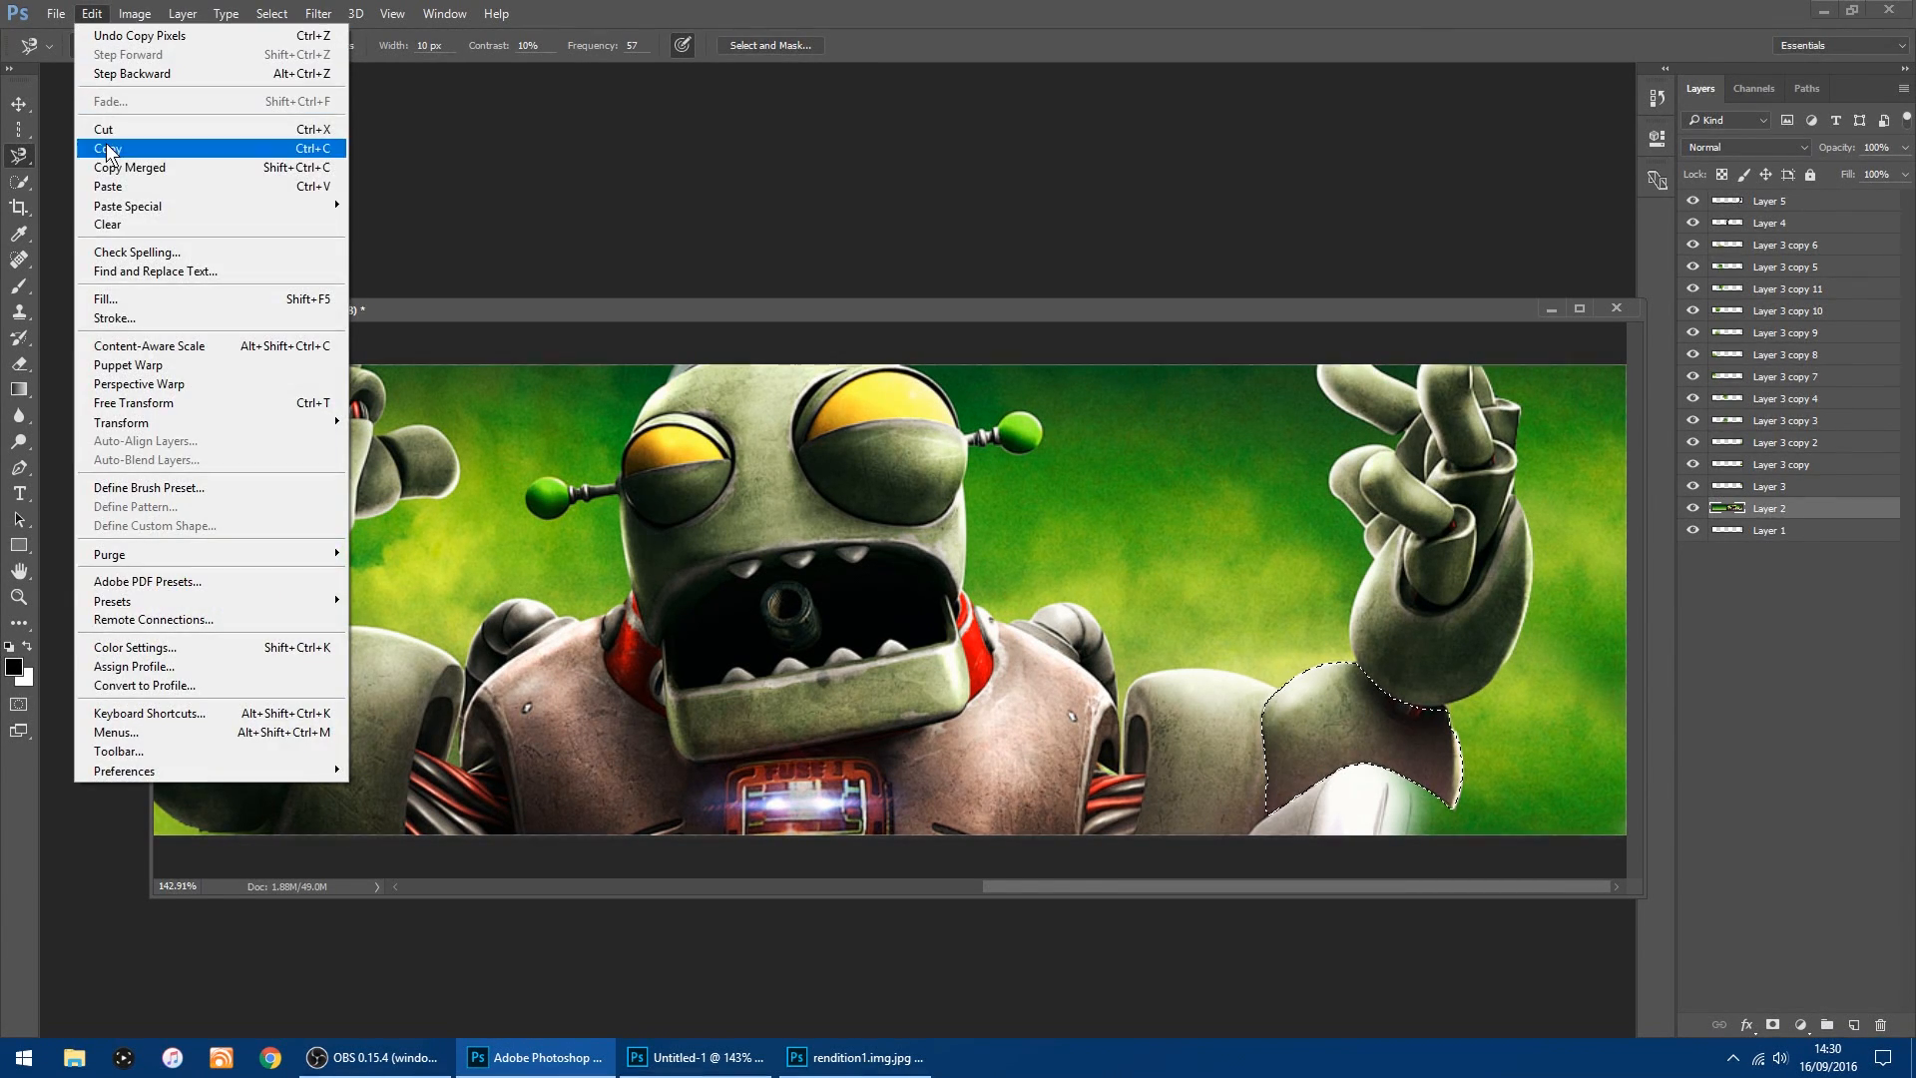
click(117, 185)
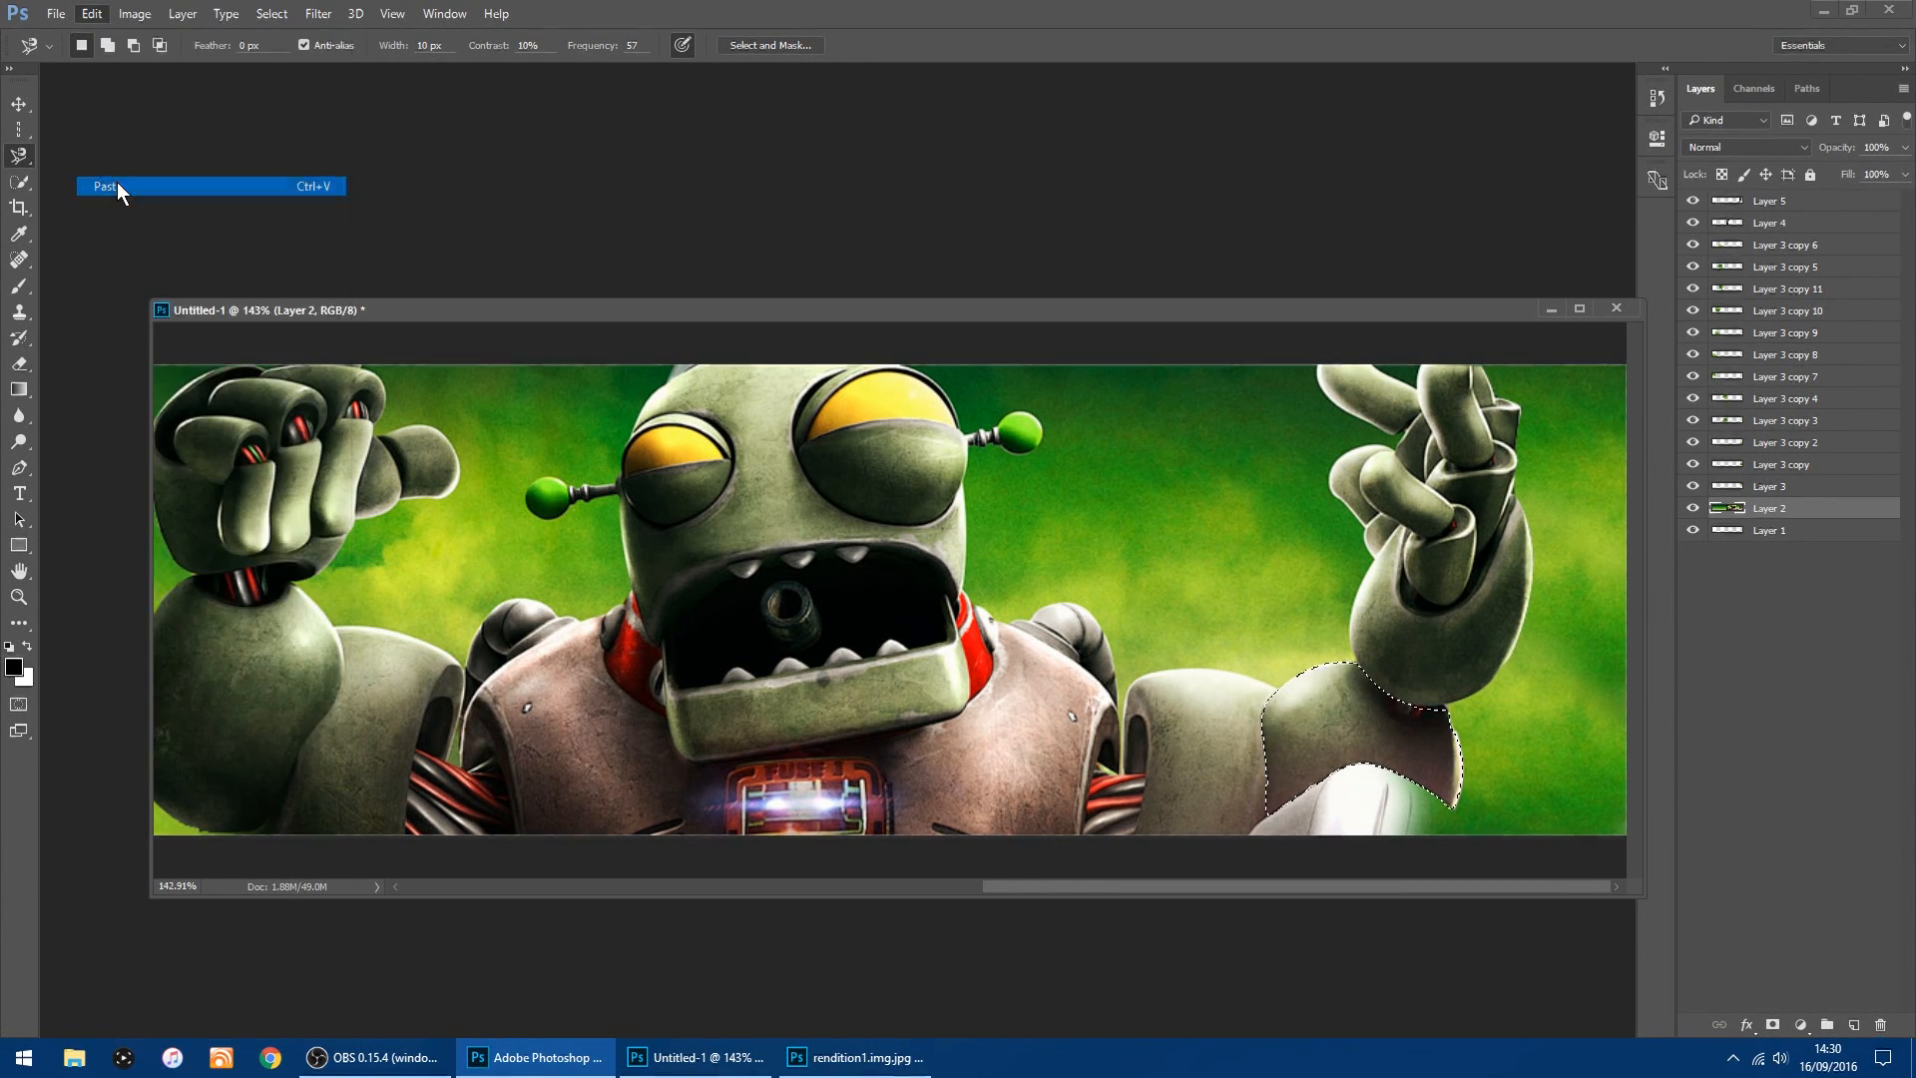
click(18, 103)
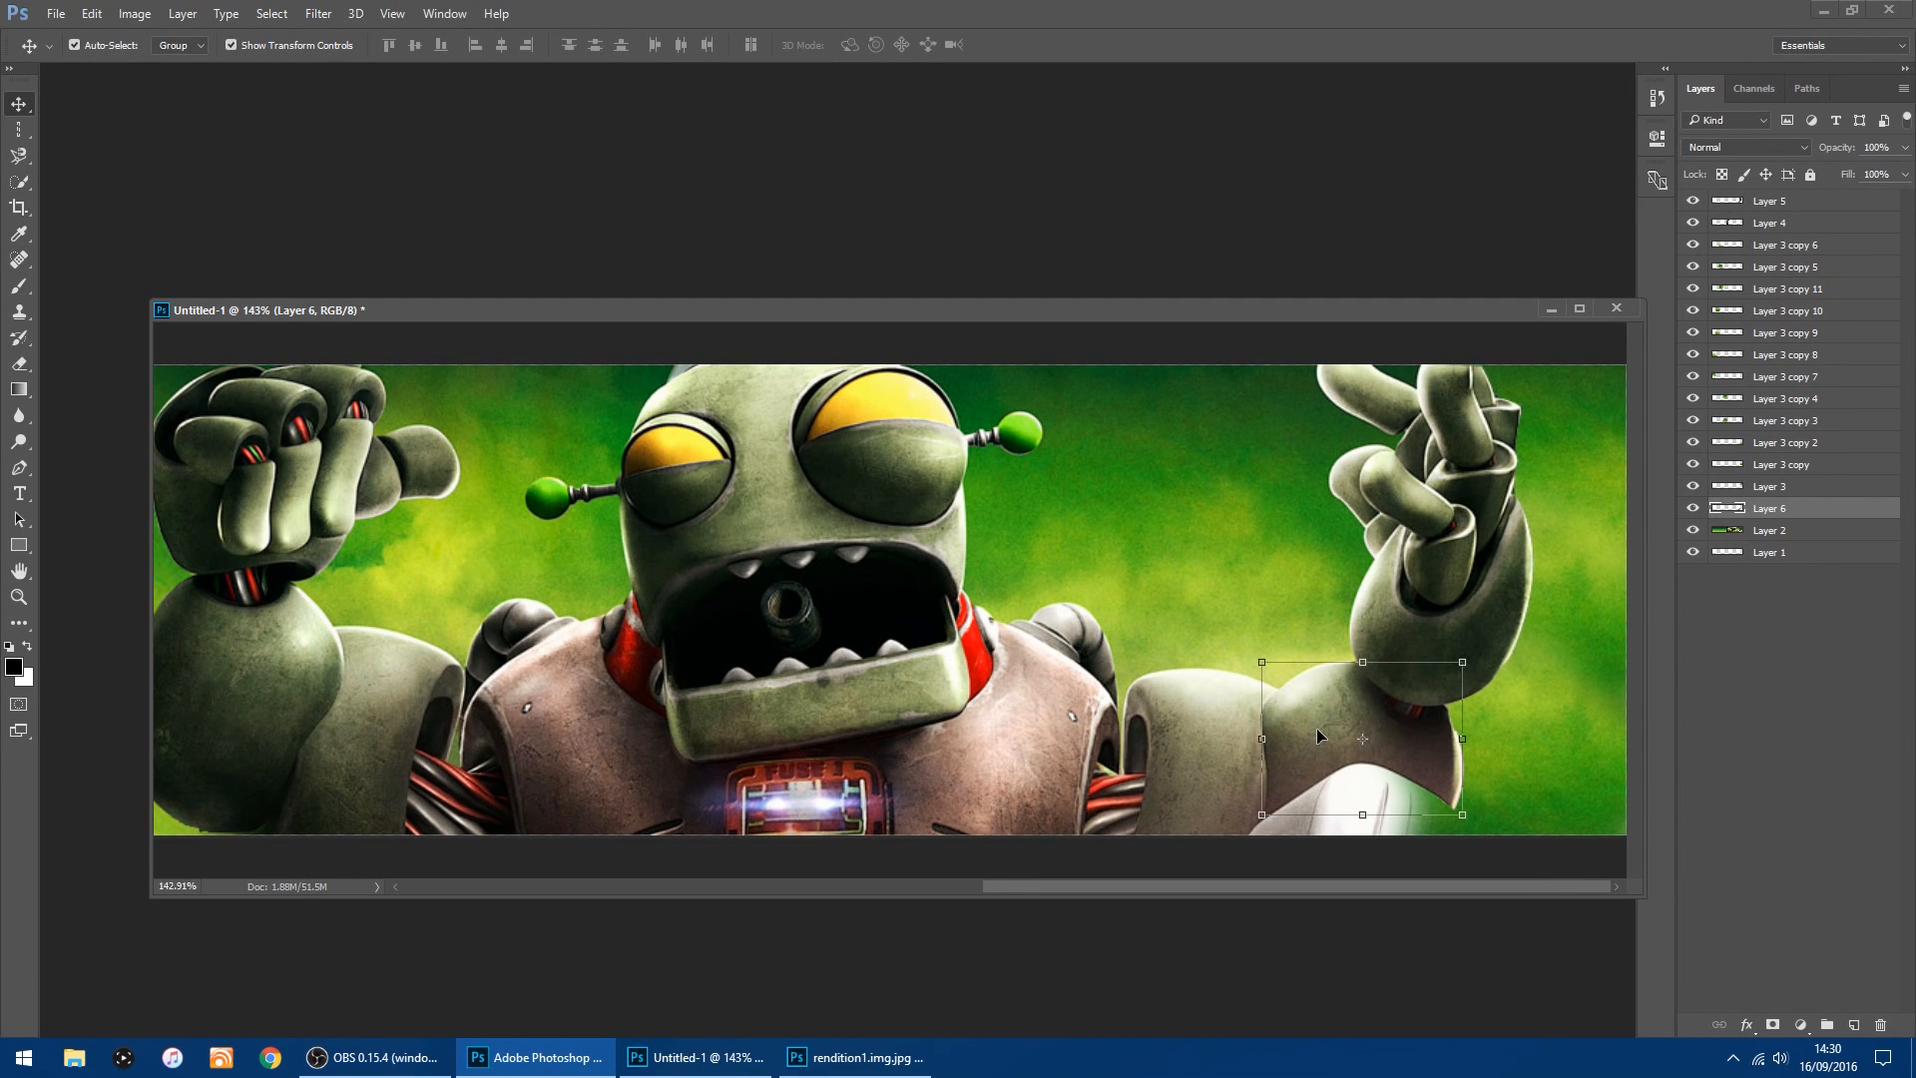
drag(1317, 730, 1211, 667)
click(91, 13)
click(117, 74)
click(1738, 511)
click(1697, 511)
drag(1309, 727, 1303, 734)
click(90, 14)
click(118, 74)
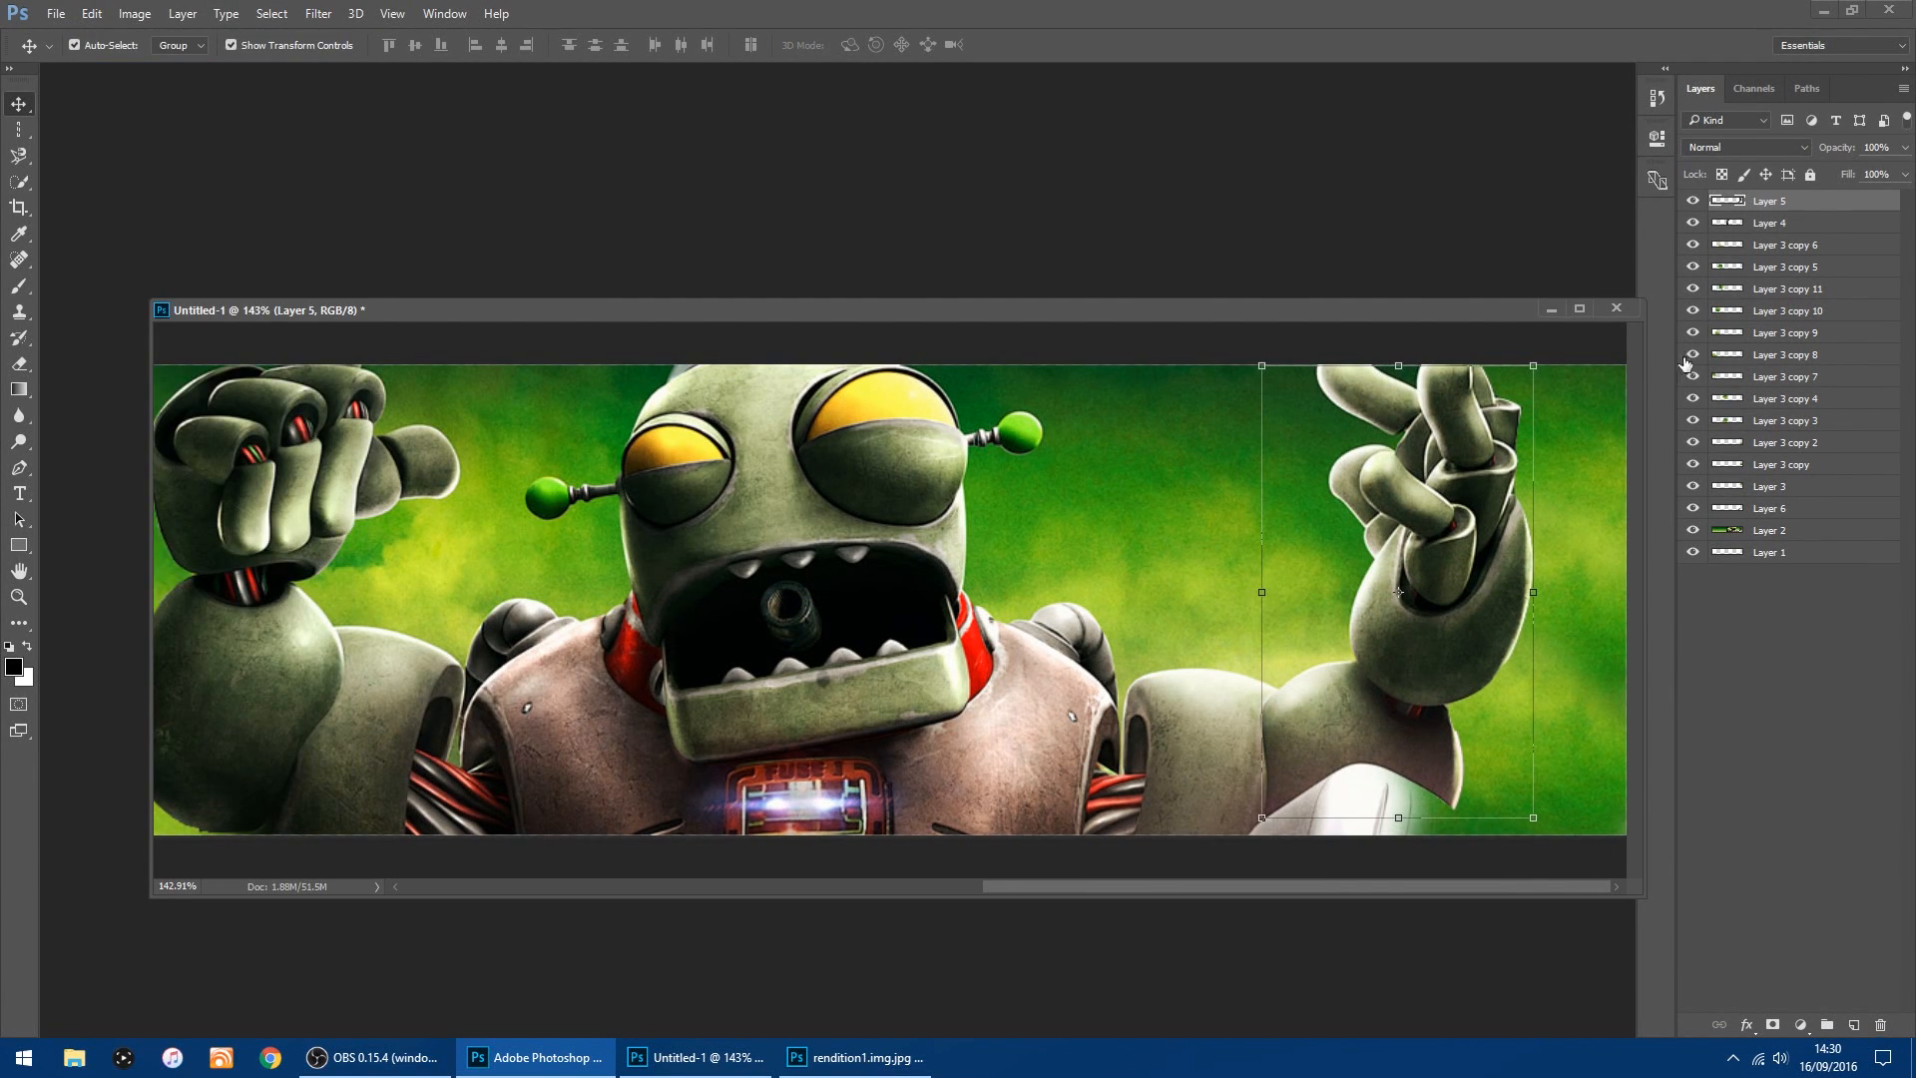
Move Layer 6 to the top of the stack and rotate its arm patch about 180°, applying the transformation.
drag(1738, 515, 1817, 205)
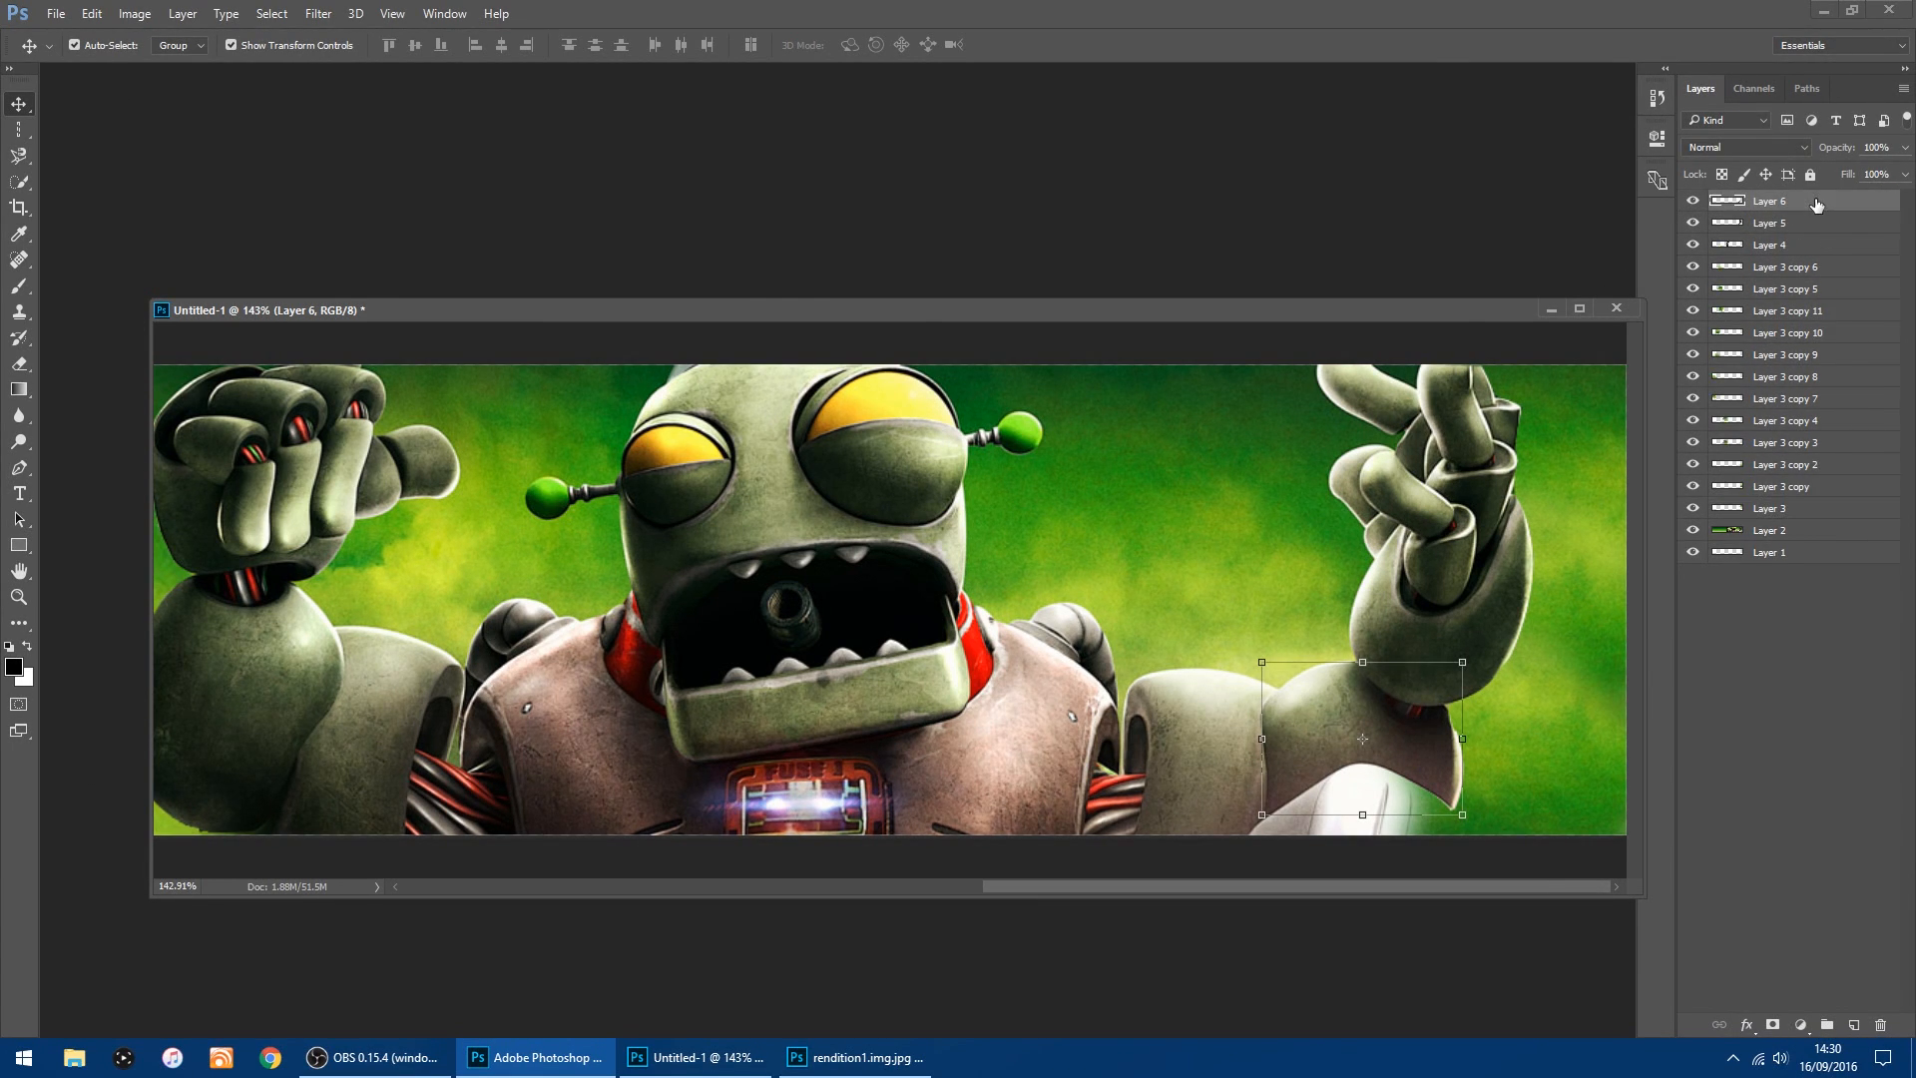
drag(1322, 713, 1186, 613)
drag(1336, 546, 1025, 712)
click(18, 104)
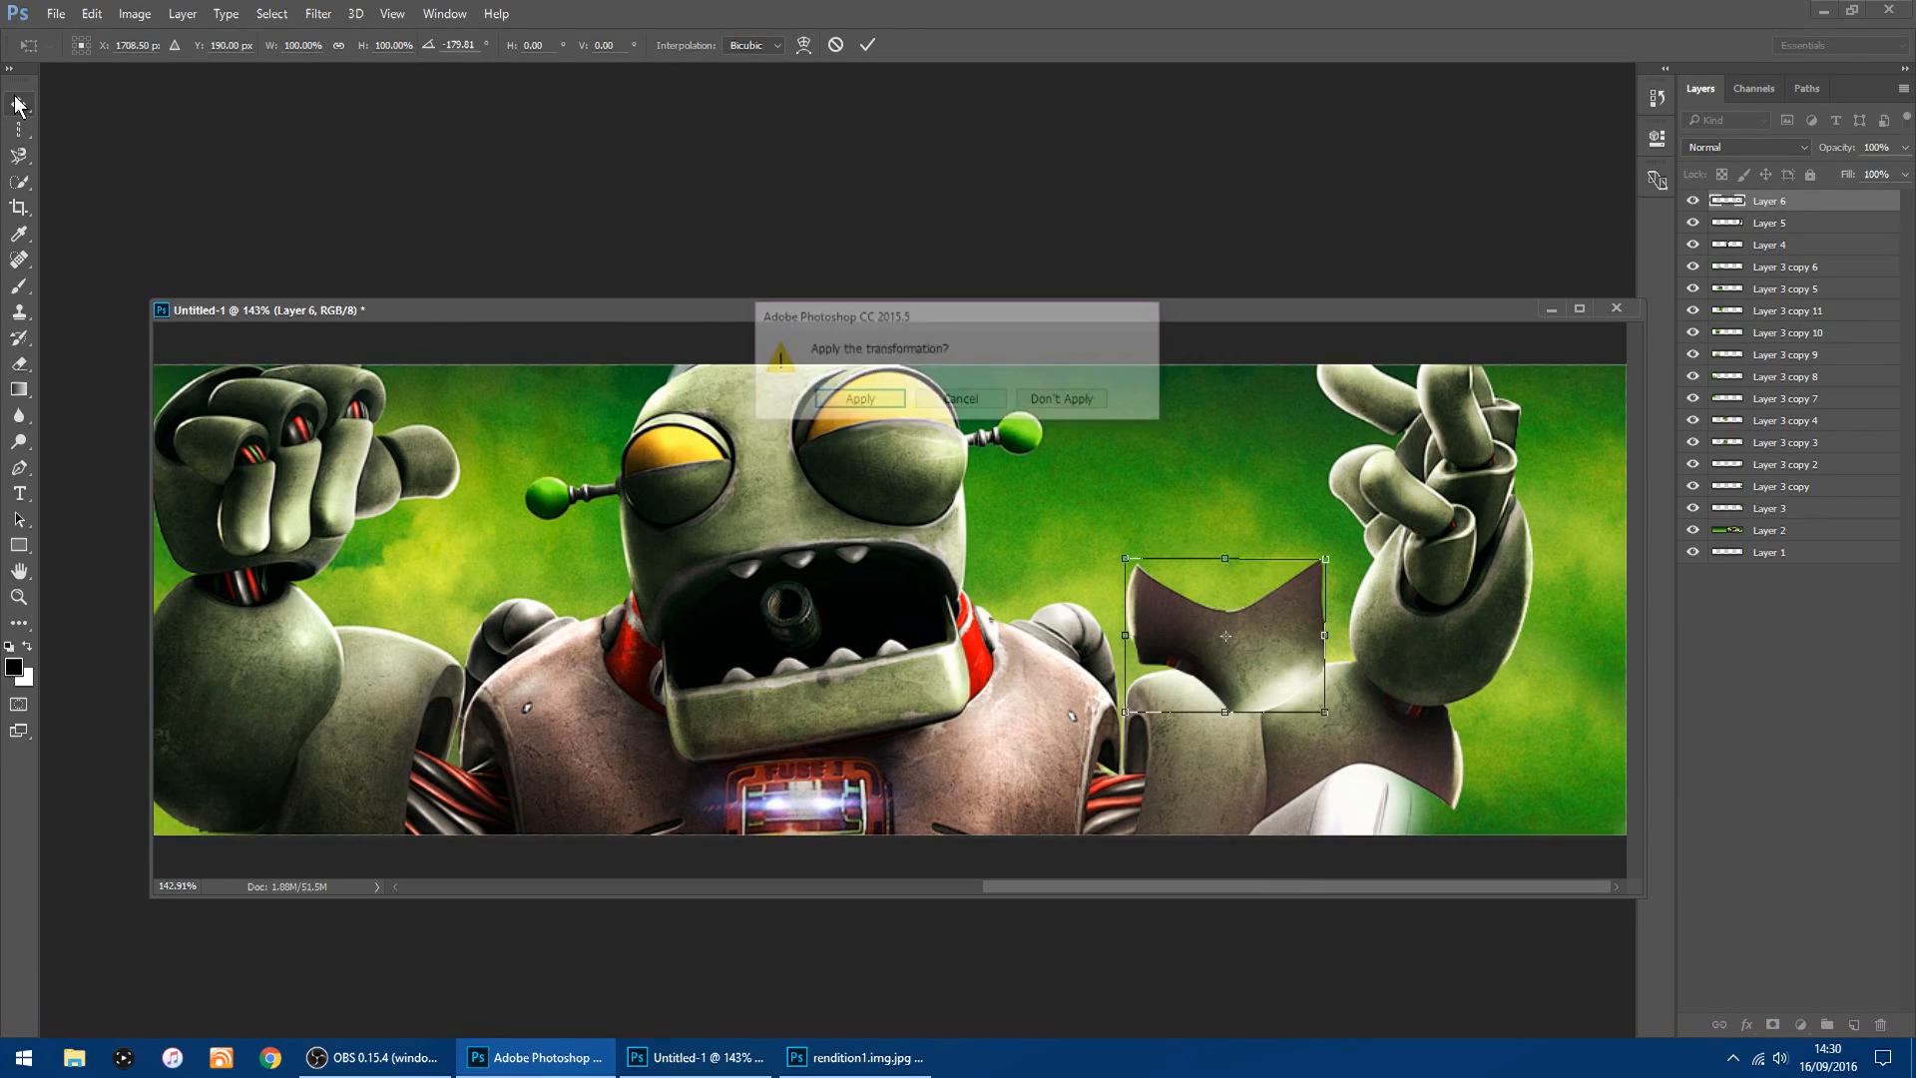
click(835, 399)
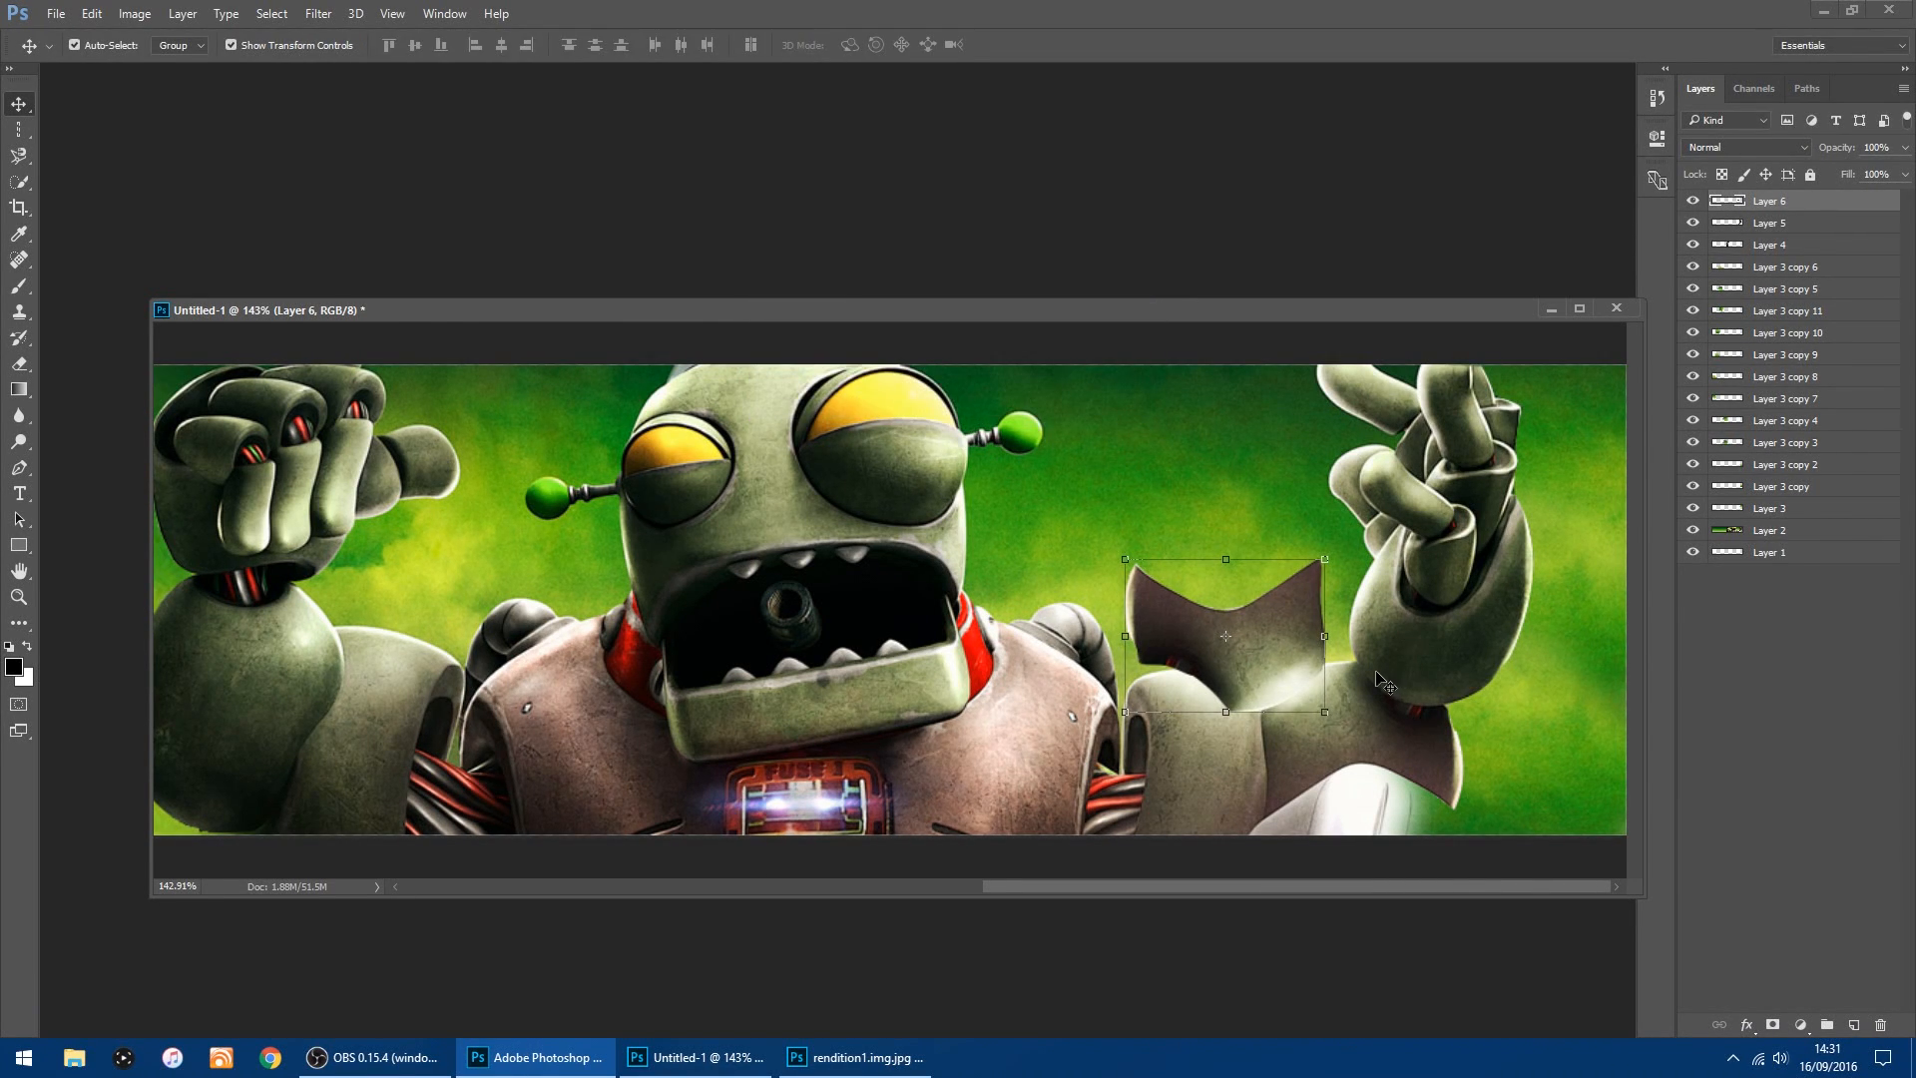
Place the rotated arm patch over the white shape under the open-handed arm and move its layer below Layer 5.
drag(1291, 638, 1431, 798)
drag(1716, 199, 1753, 233)
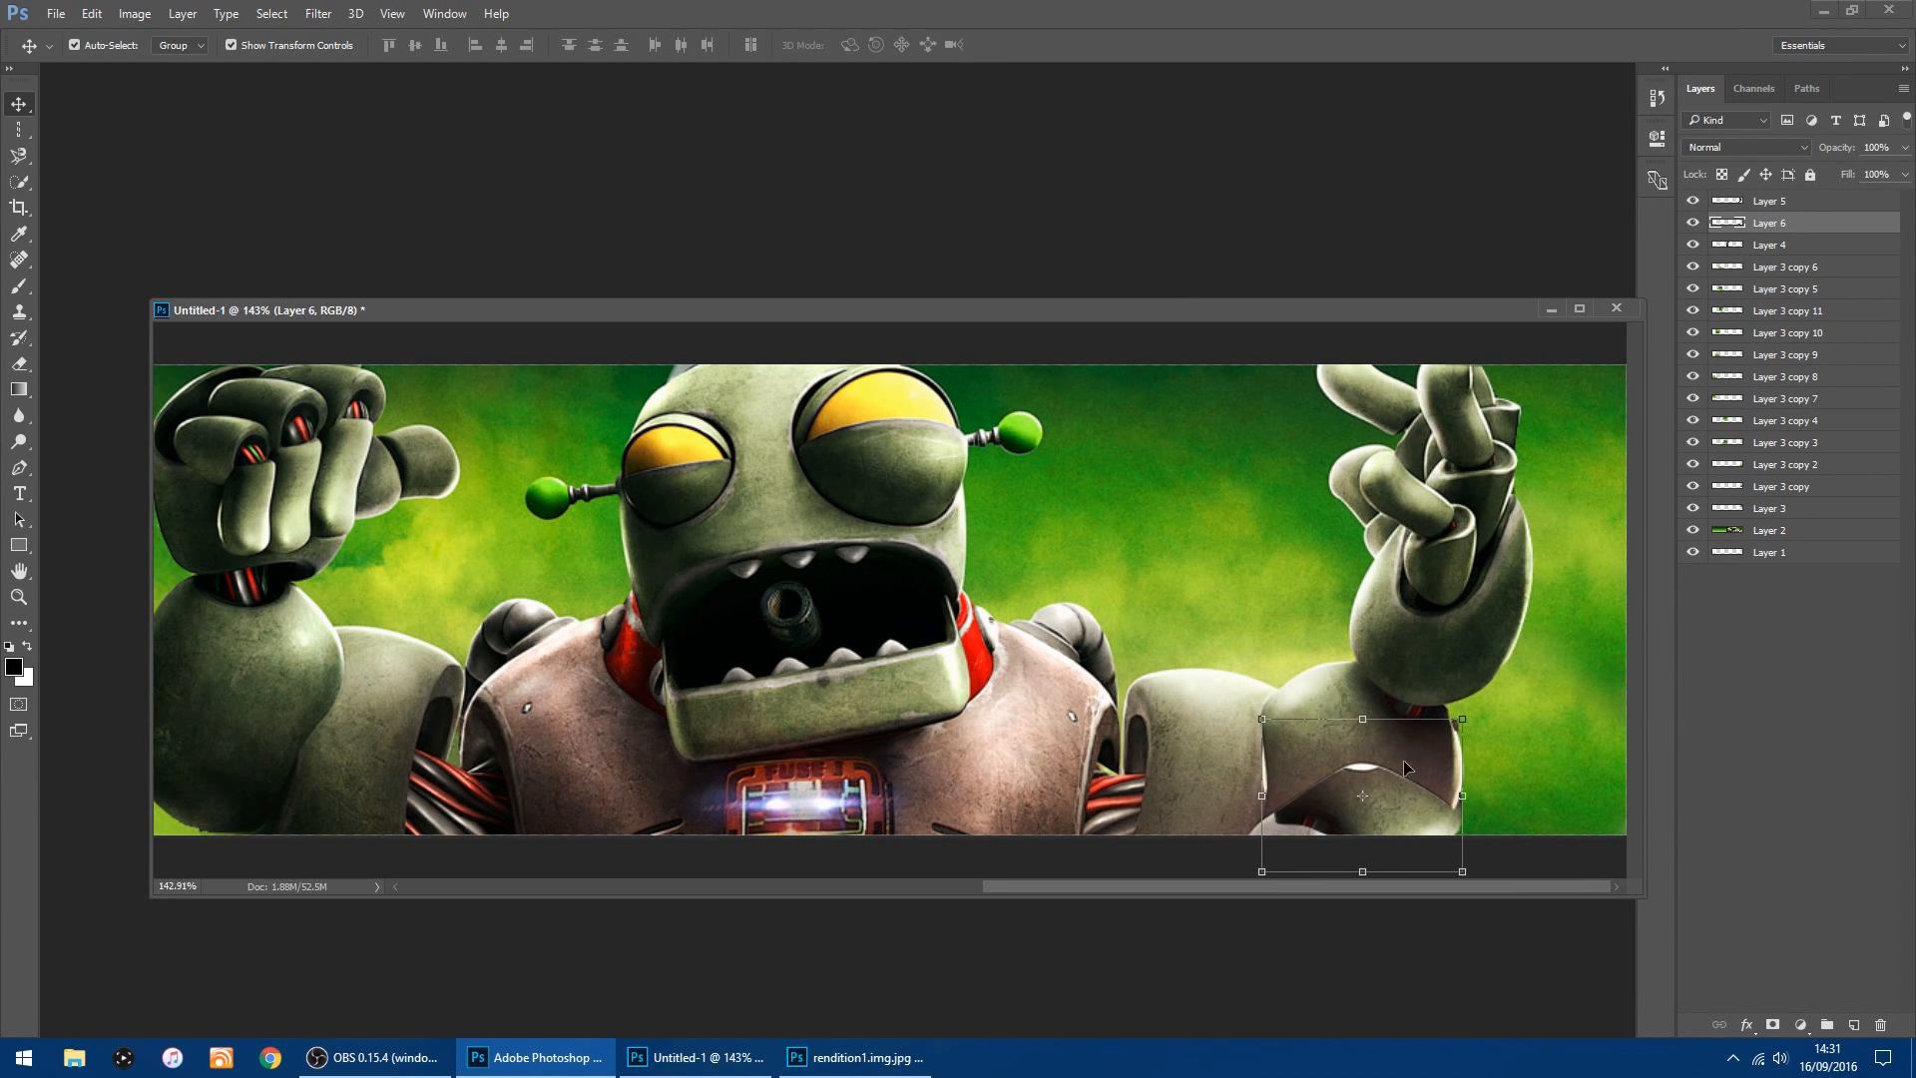
drag(1387, 790, 1383, 787)
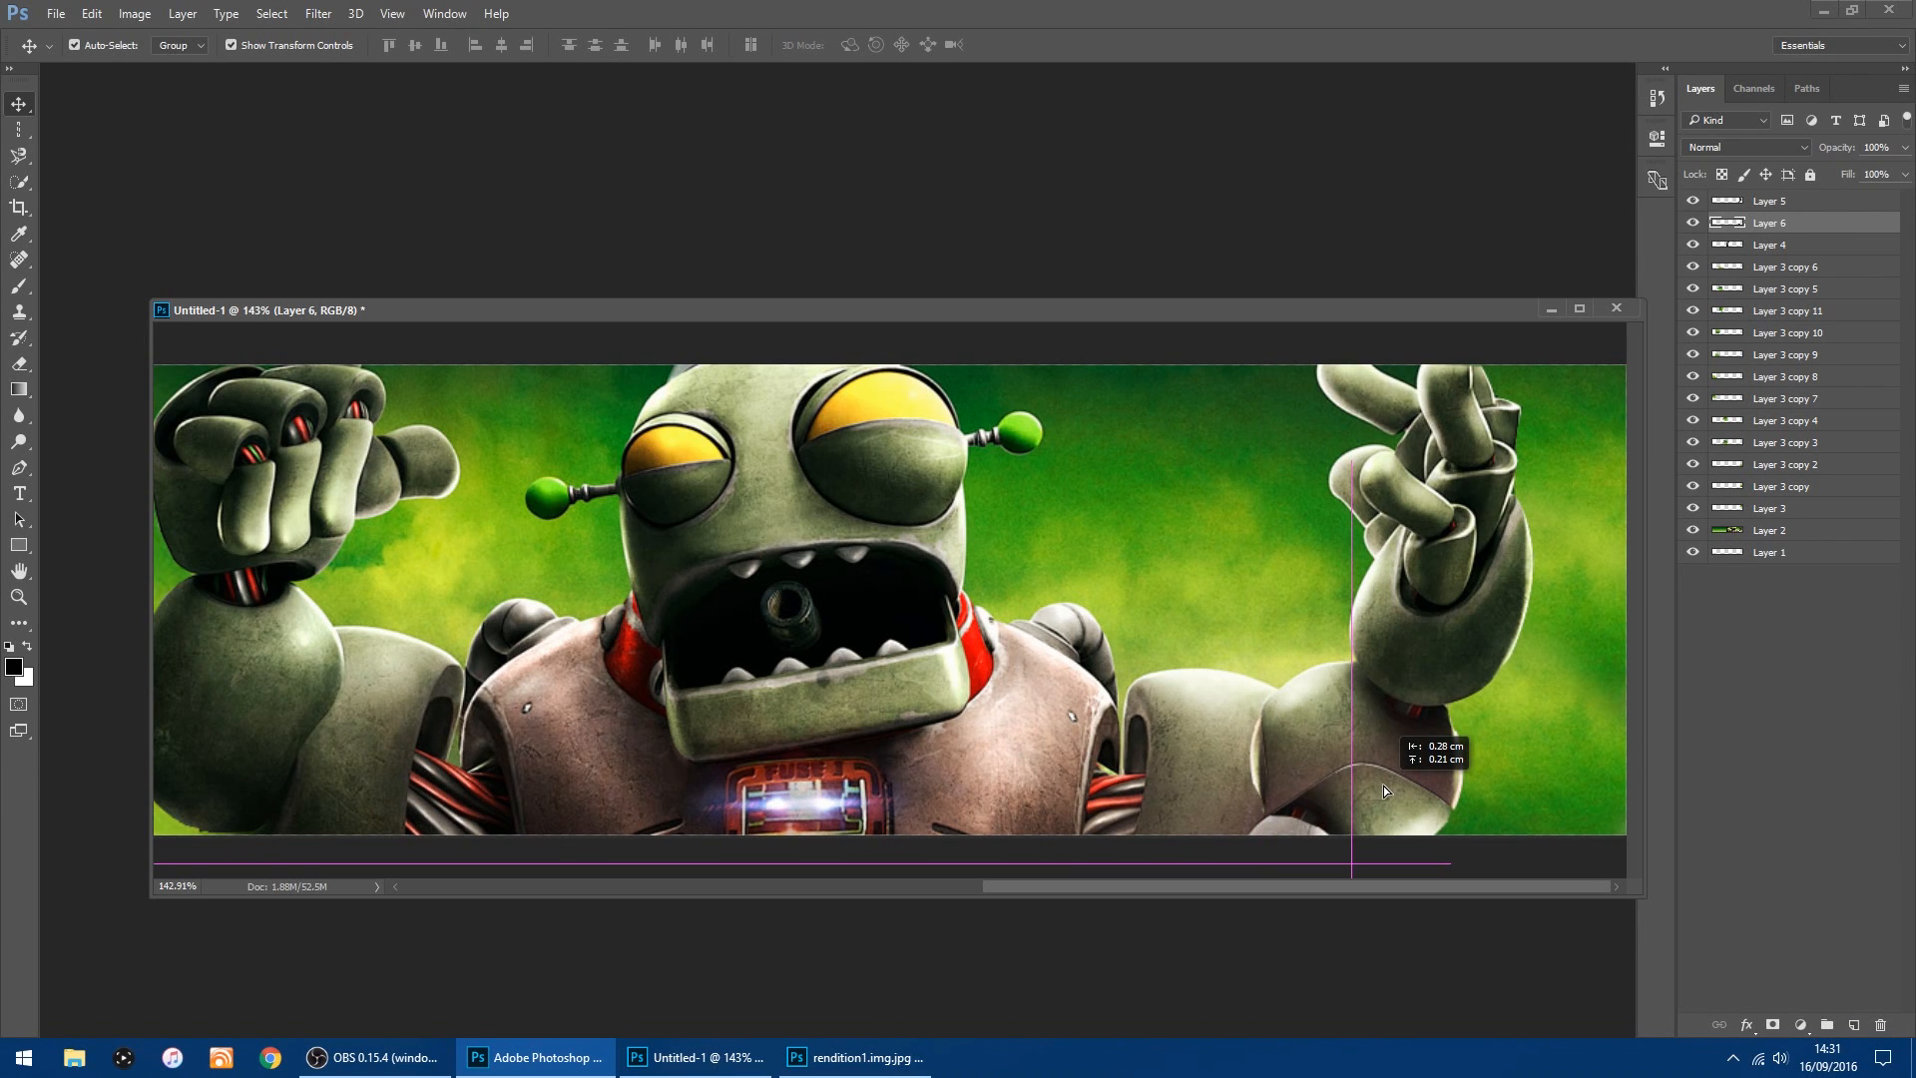
drag(1383, 786, 1383, 786)
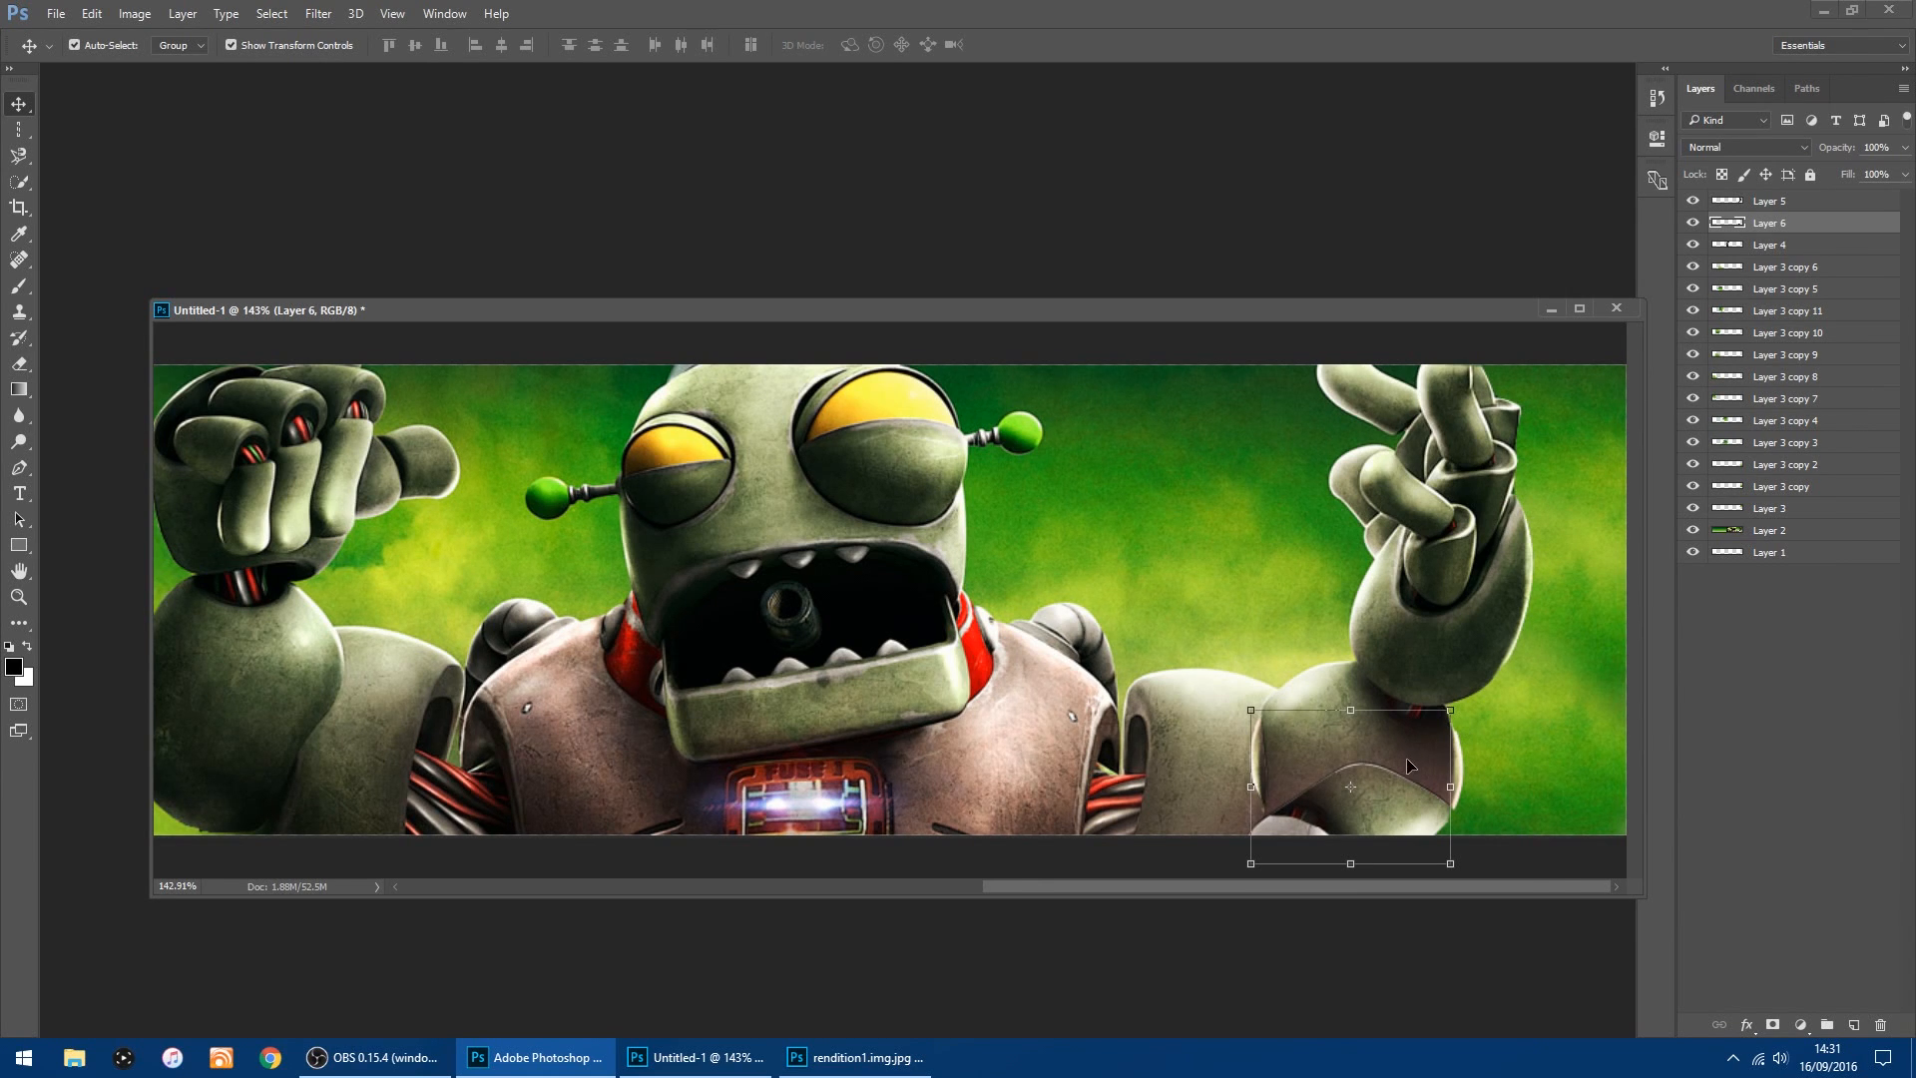
Duplicate the rotated arm patch on Layer 6.
click(1693, 224)
click(1692, 223)
drag(1729, 221, 1847, 1031)
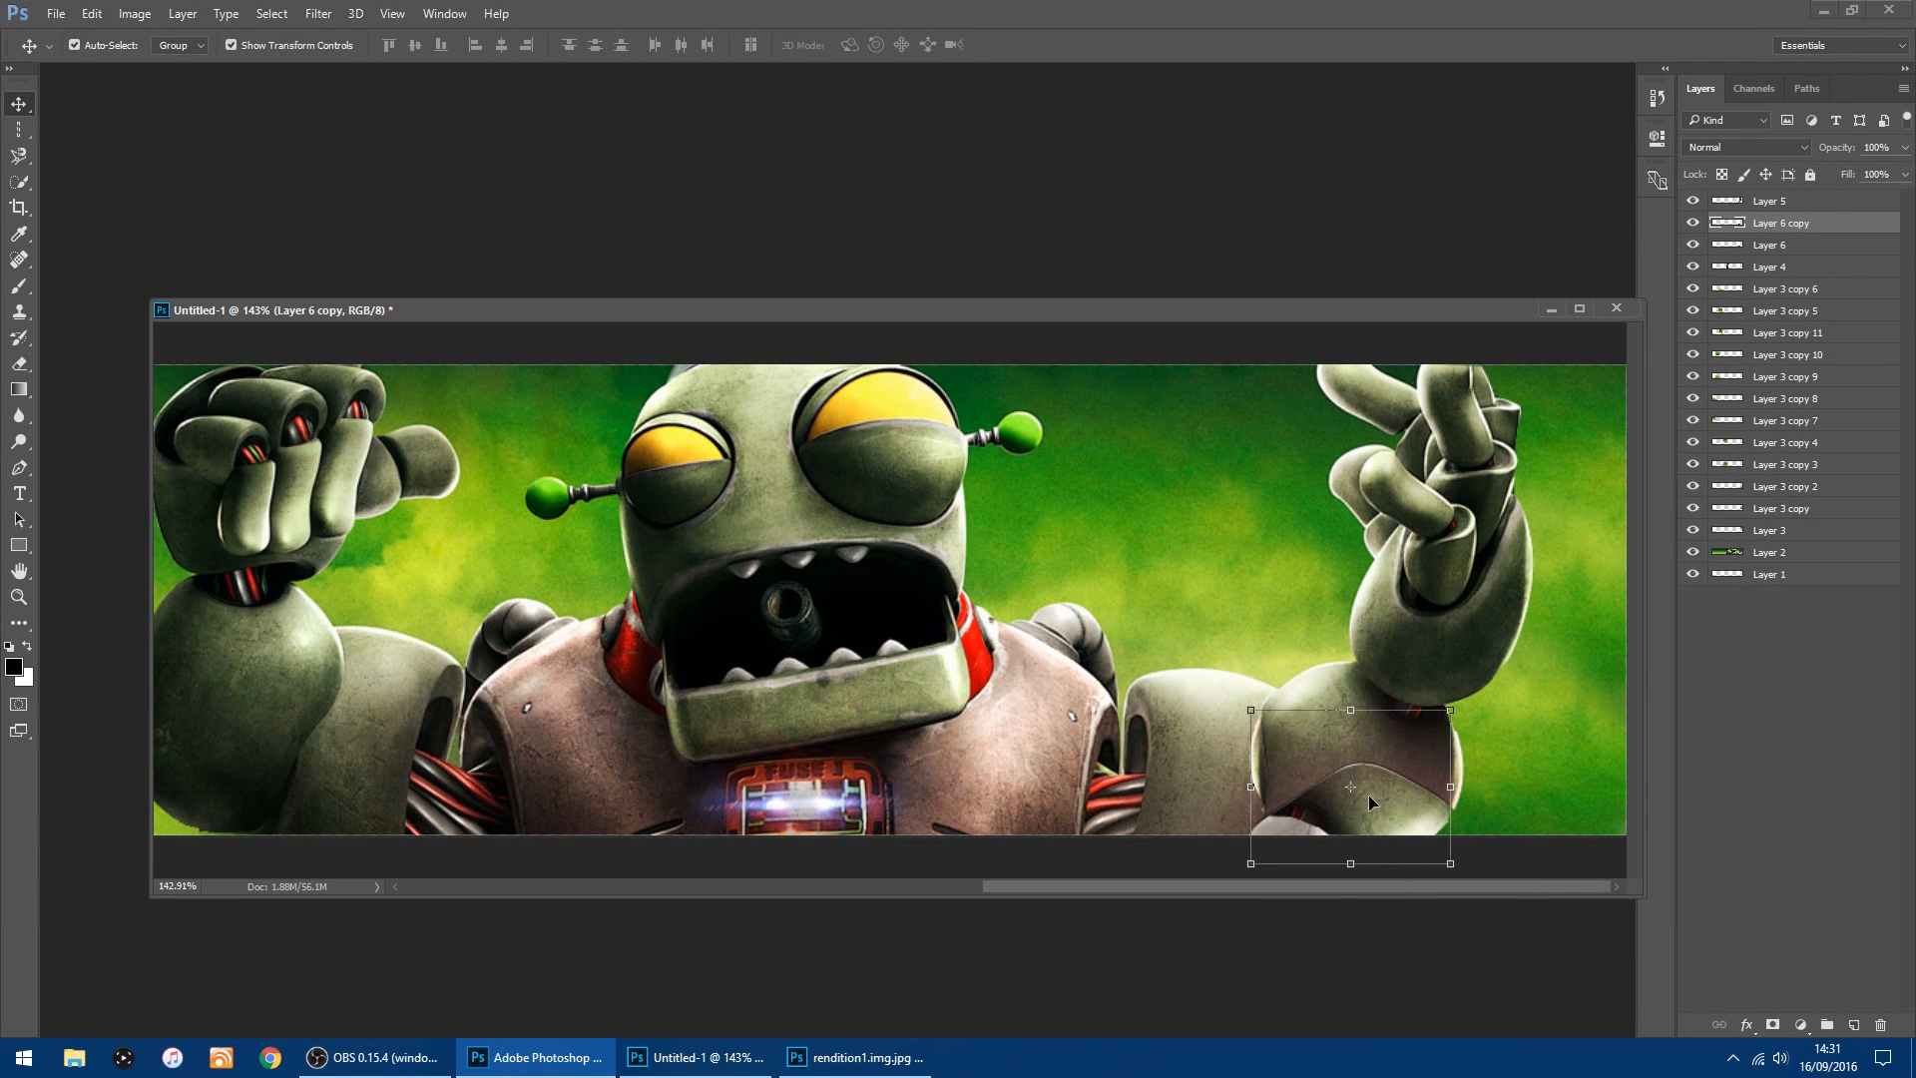
drag(1372, 798, 1378, 821)
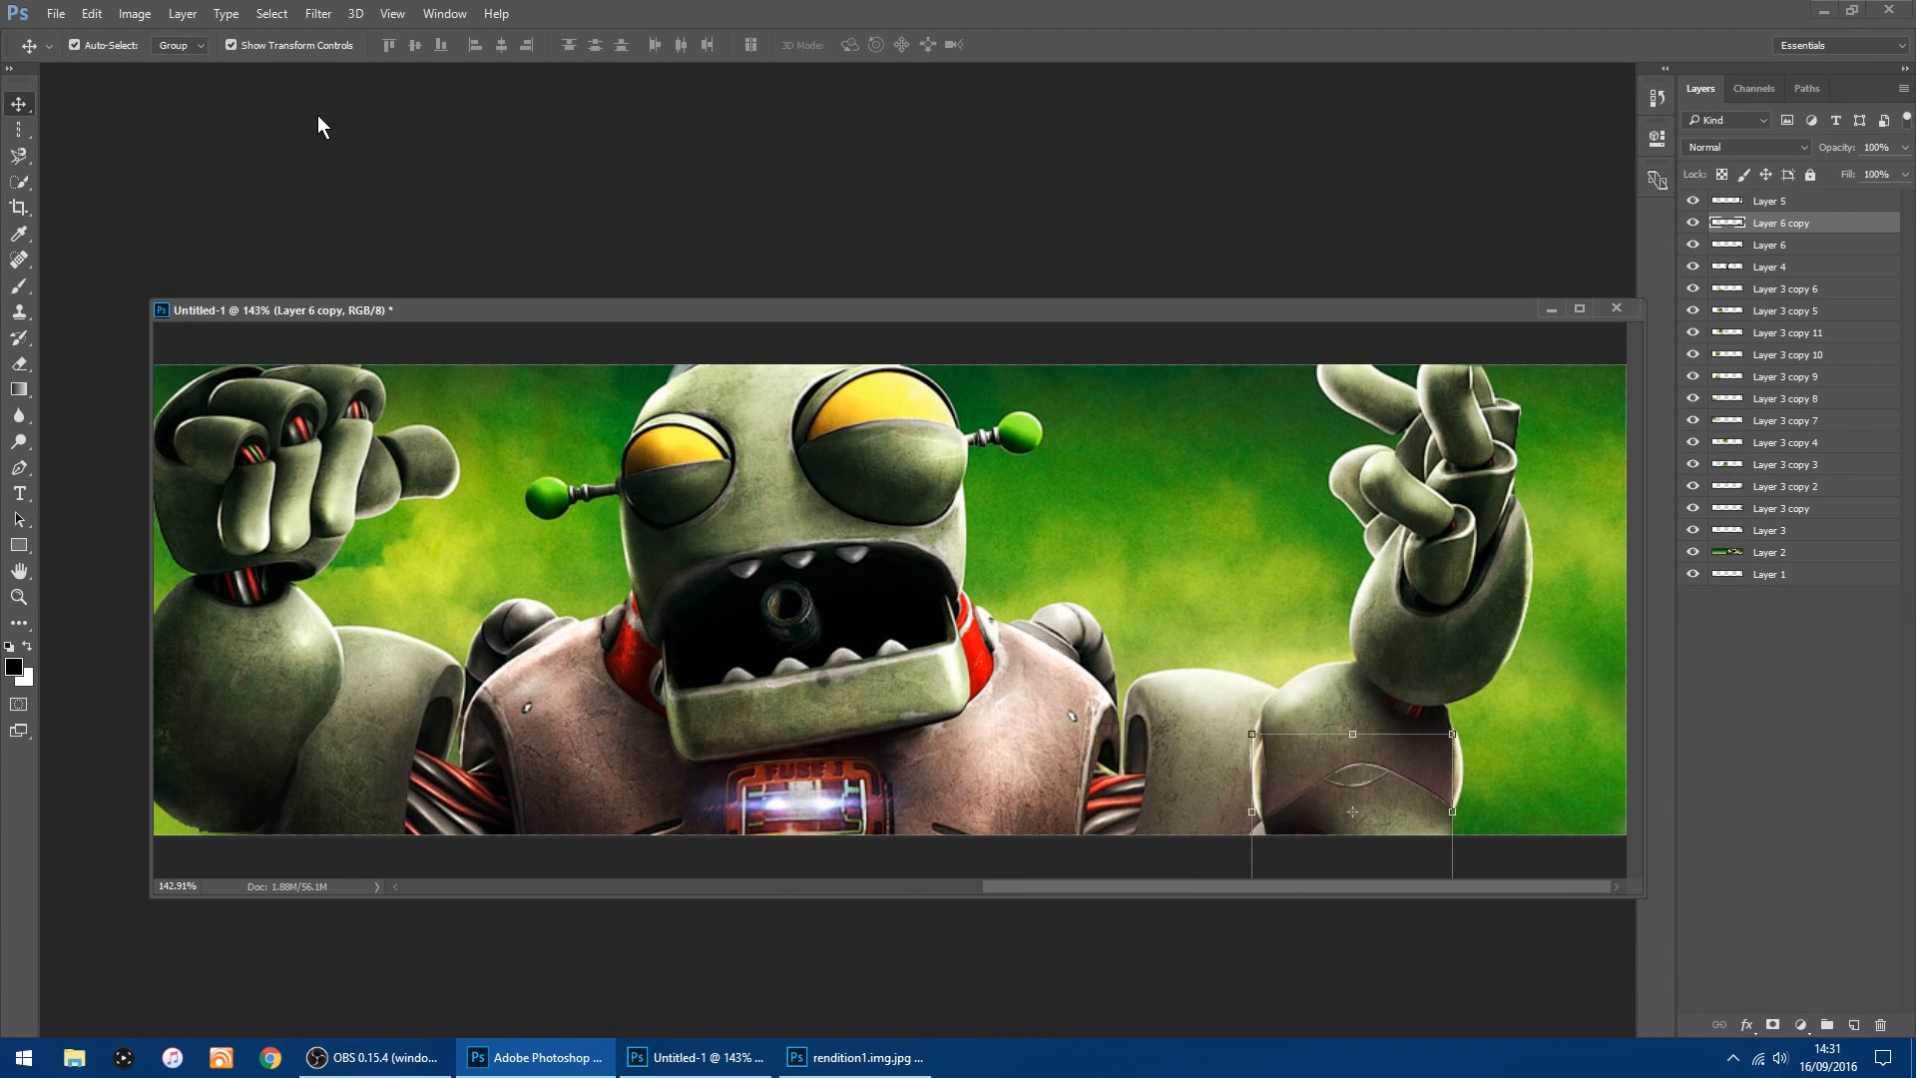
click(91, 13)
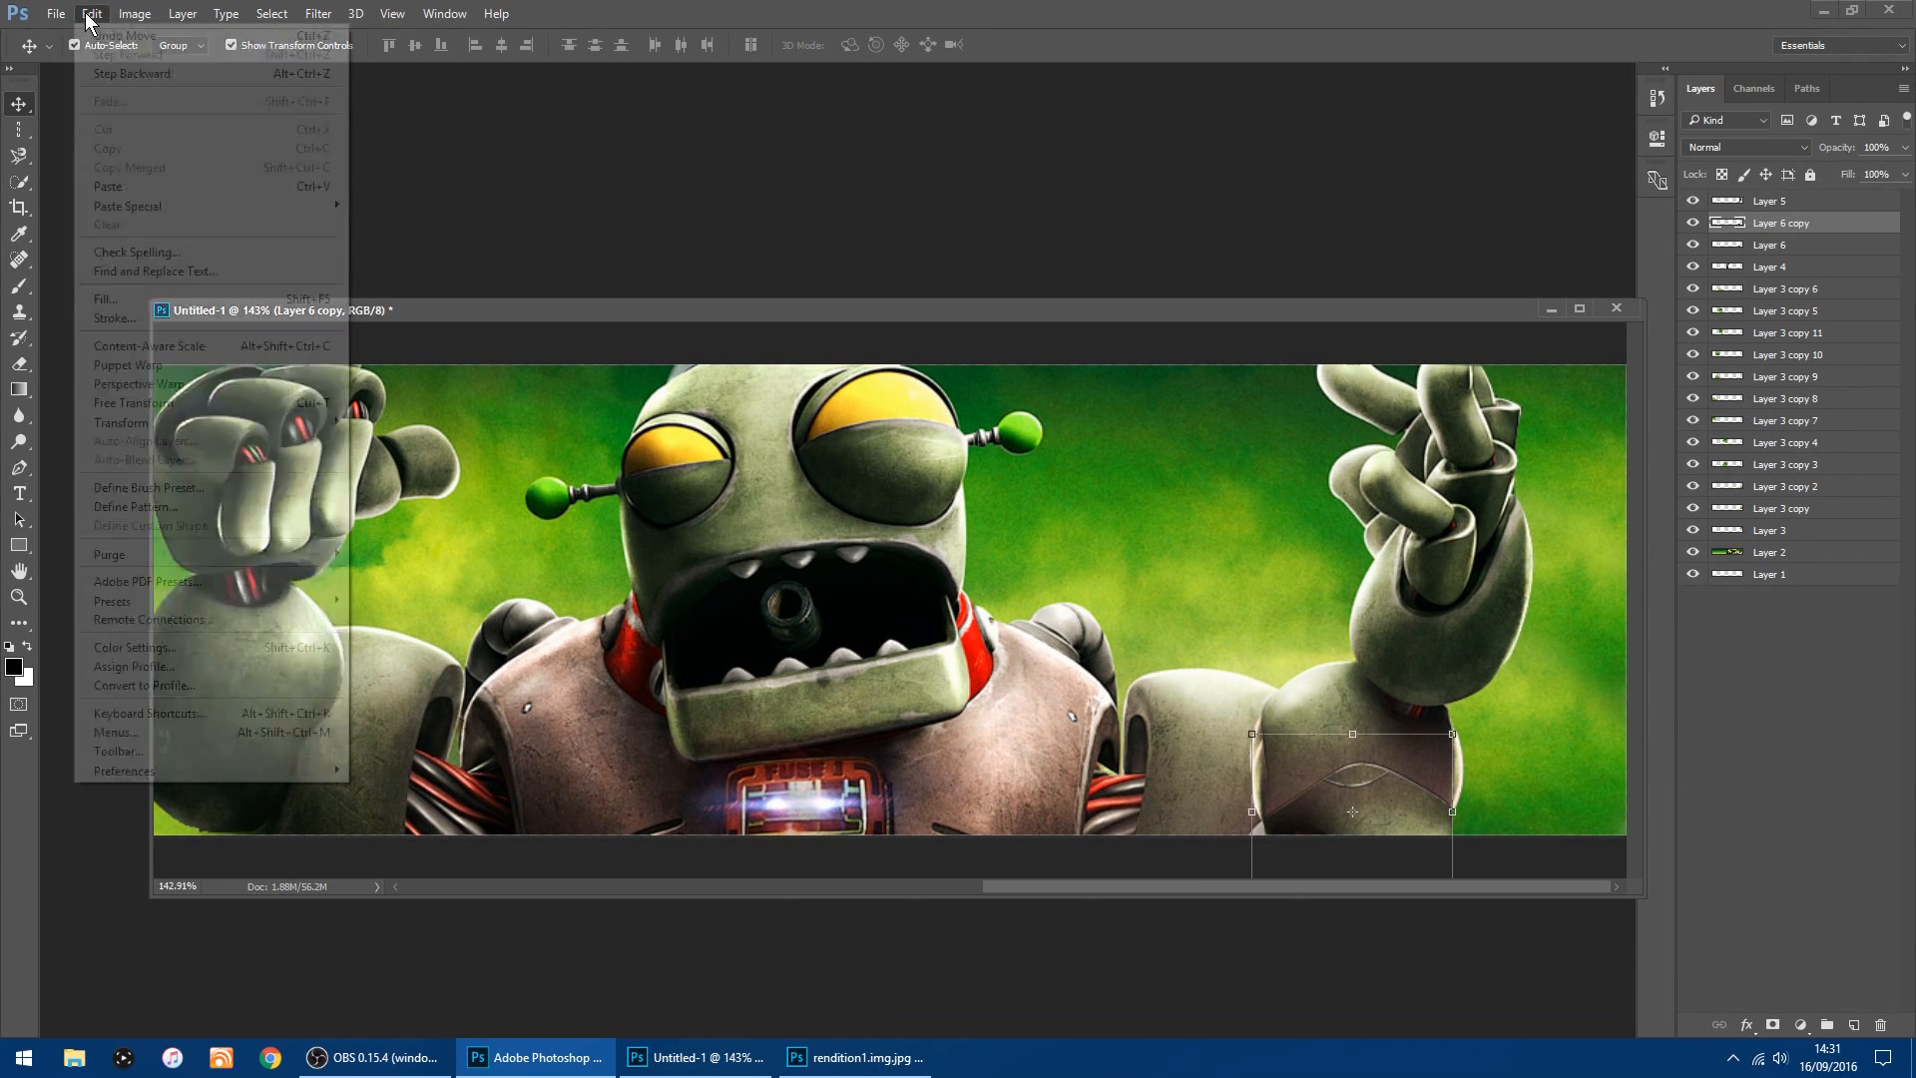
click(112, 75)
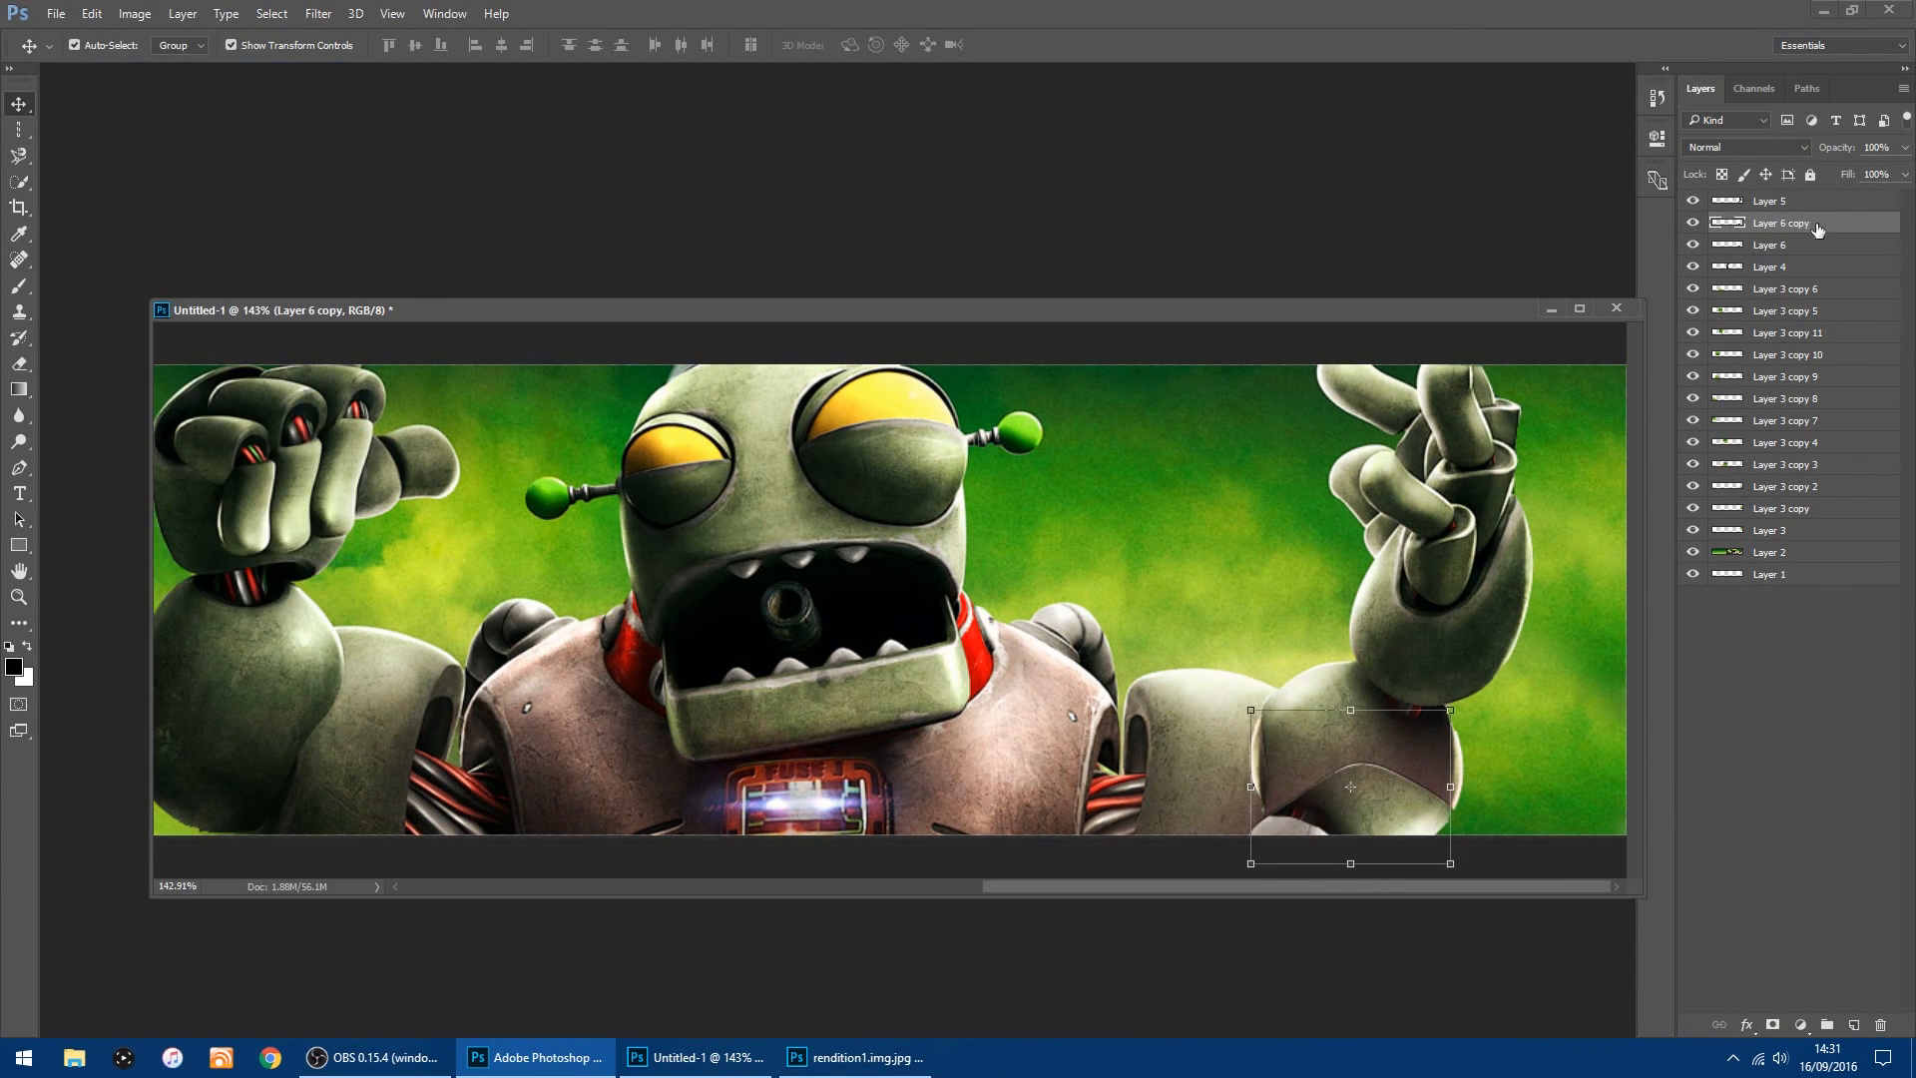
Move the Layer 6 patch lower to cover the remaining white area at the banner's bottom edge, keeping its copy visible above.
click(1693, 223)
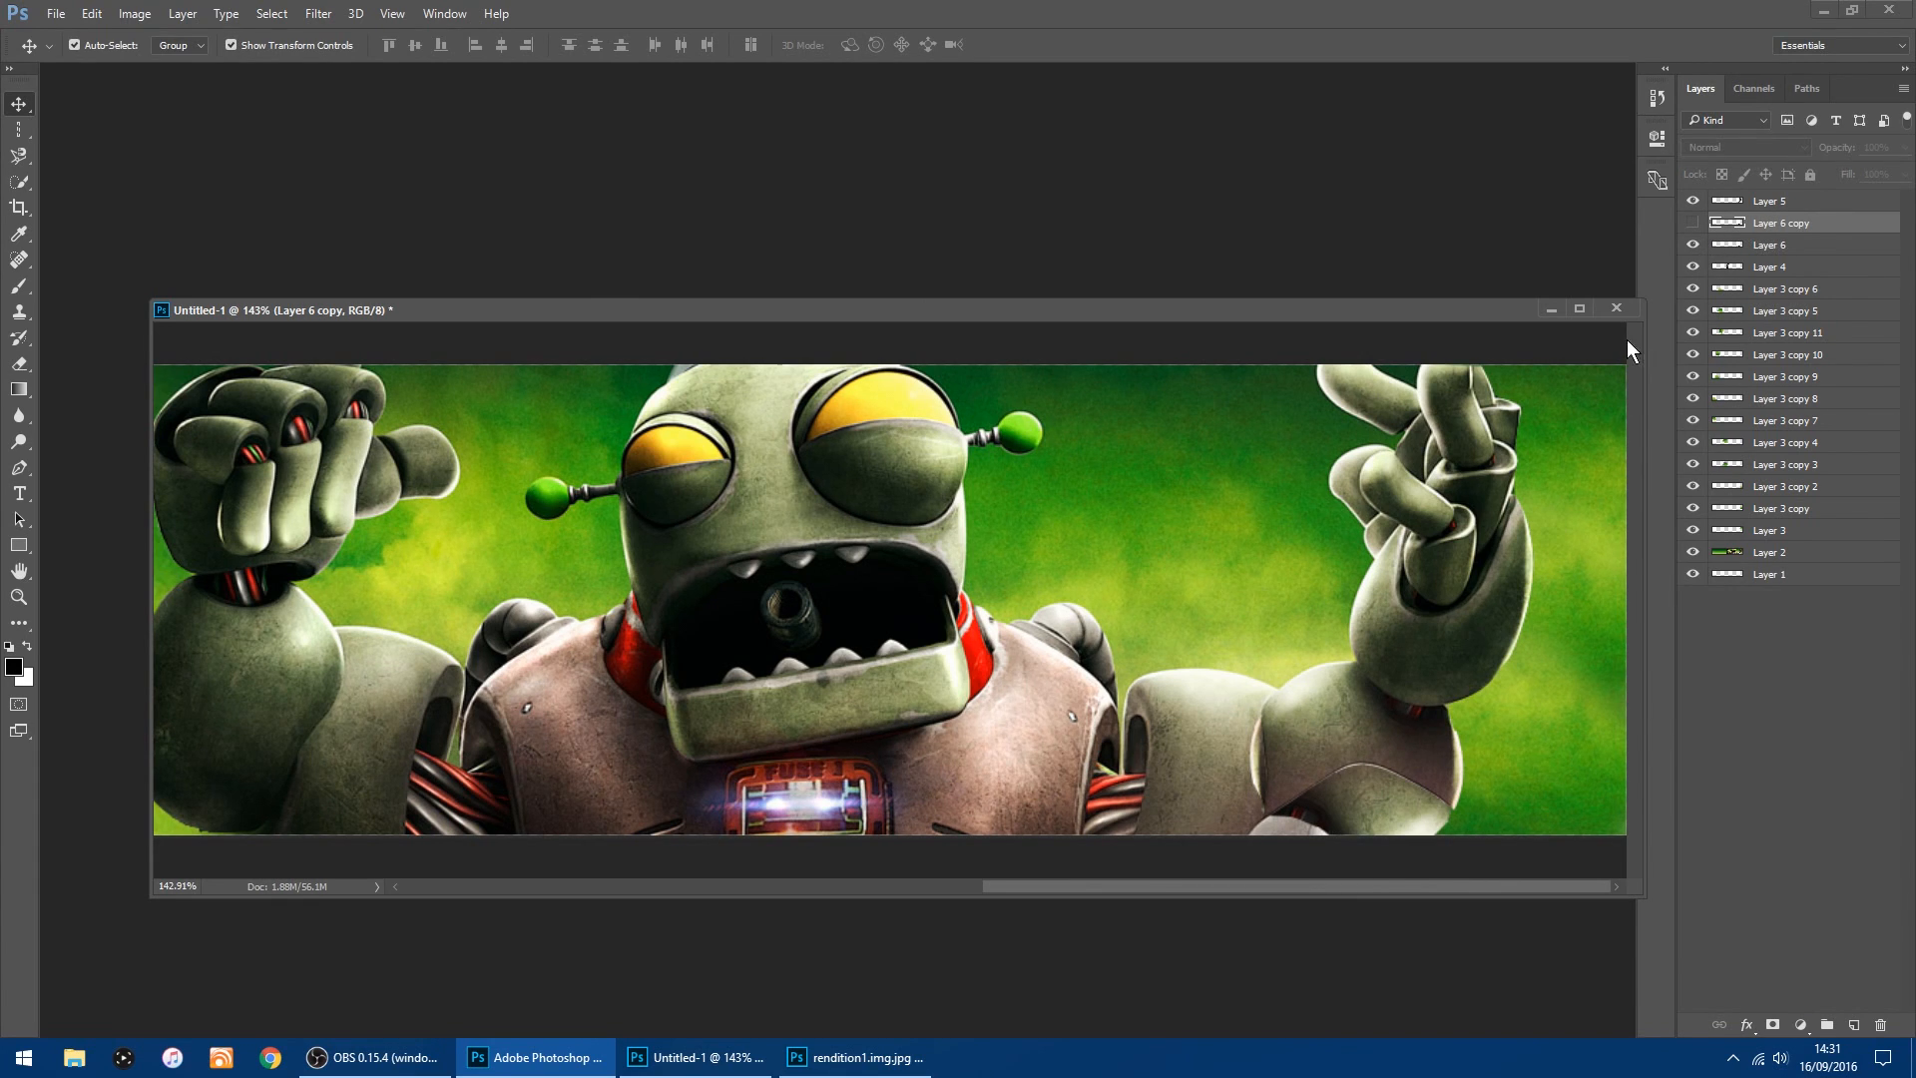
drag(1367, 783, 1367, 820)
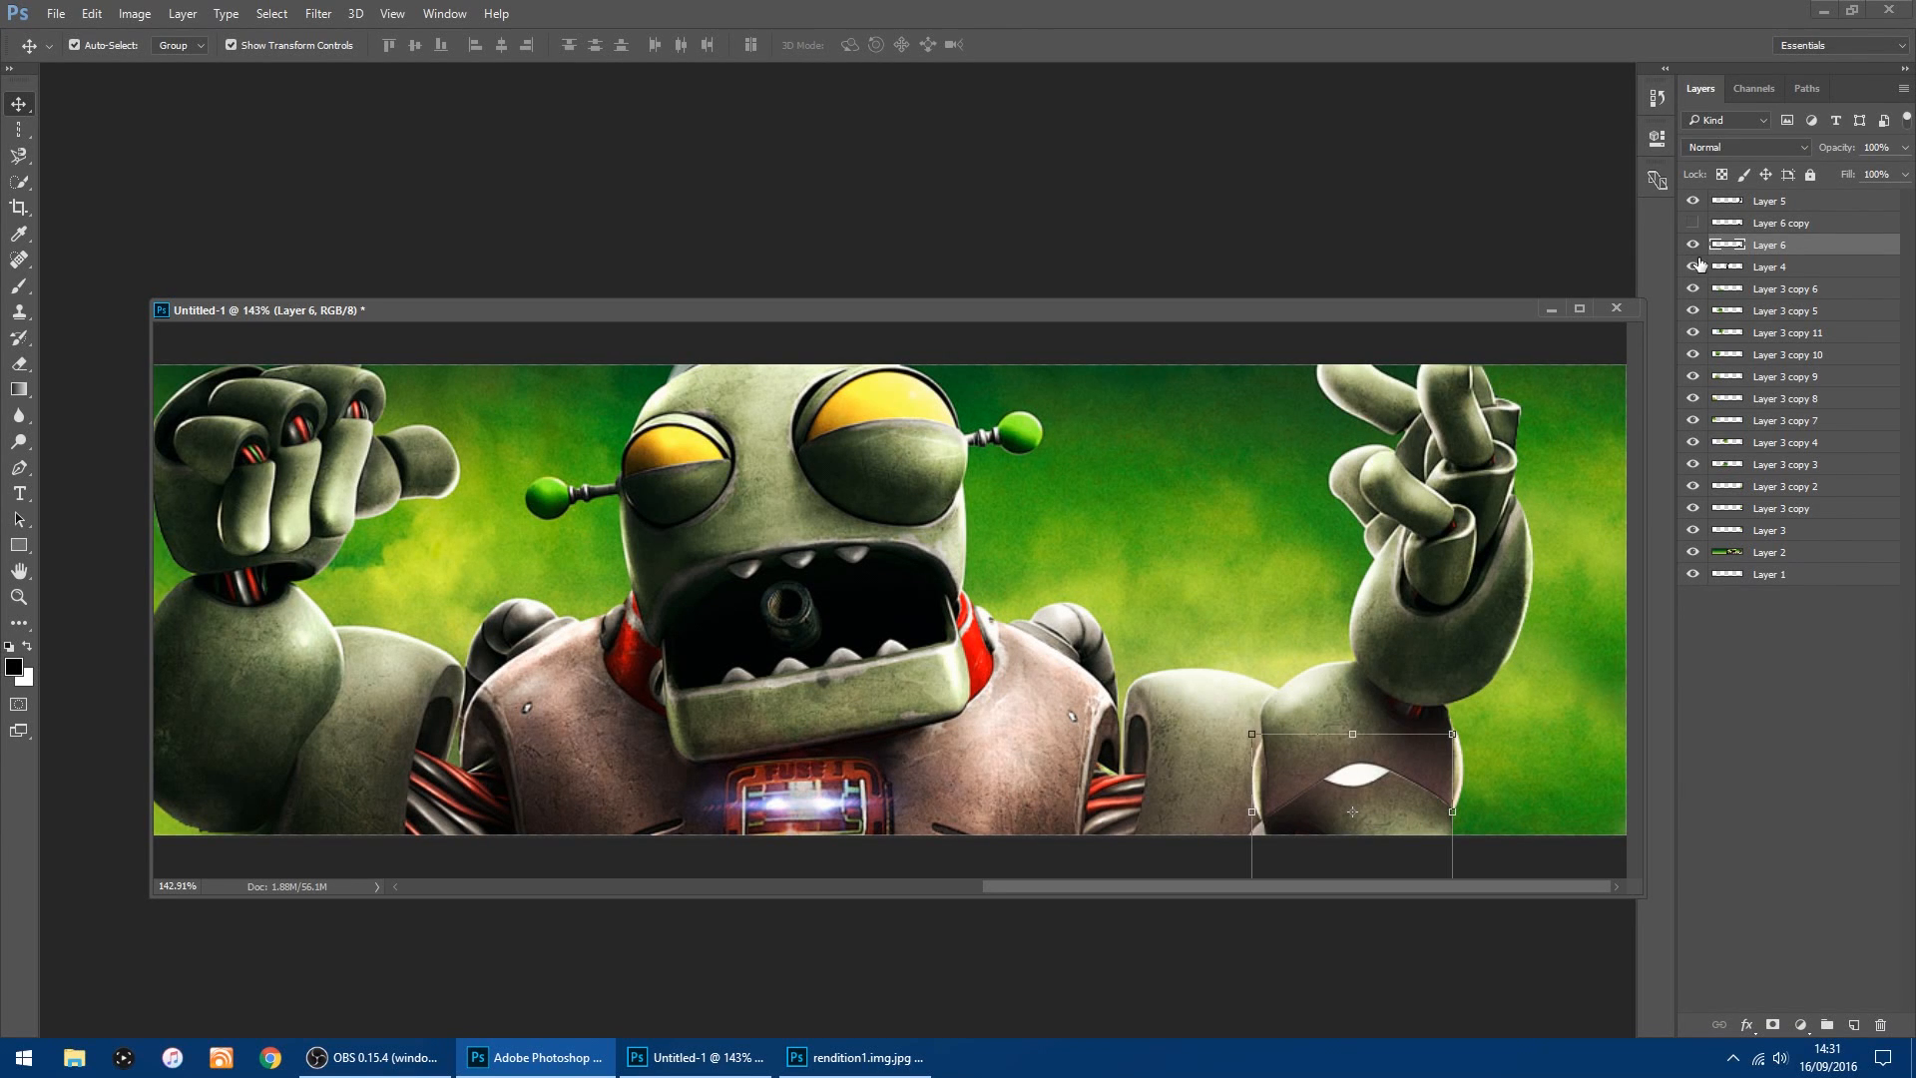
click(1694, 223)
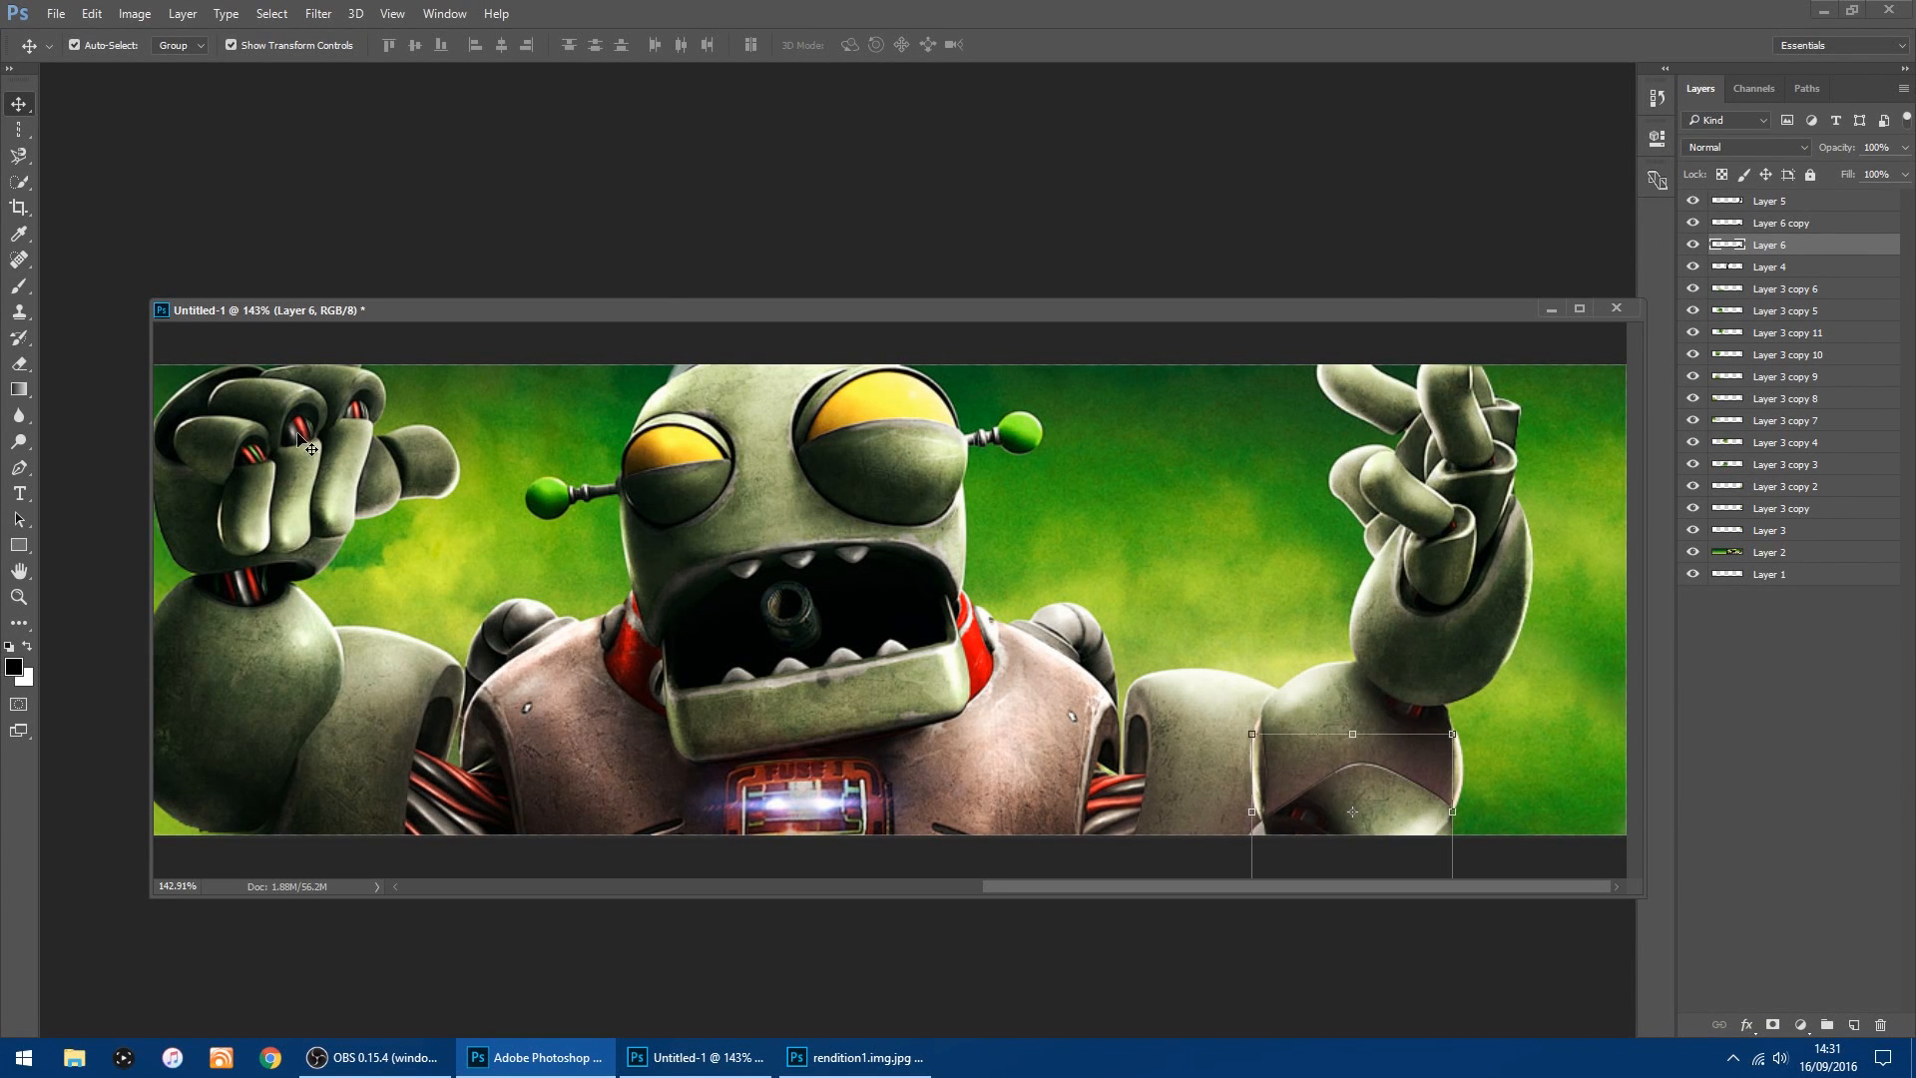
click(1276, 428)
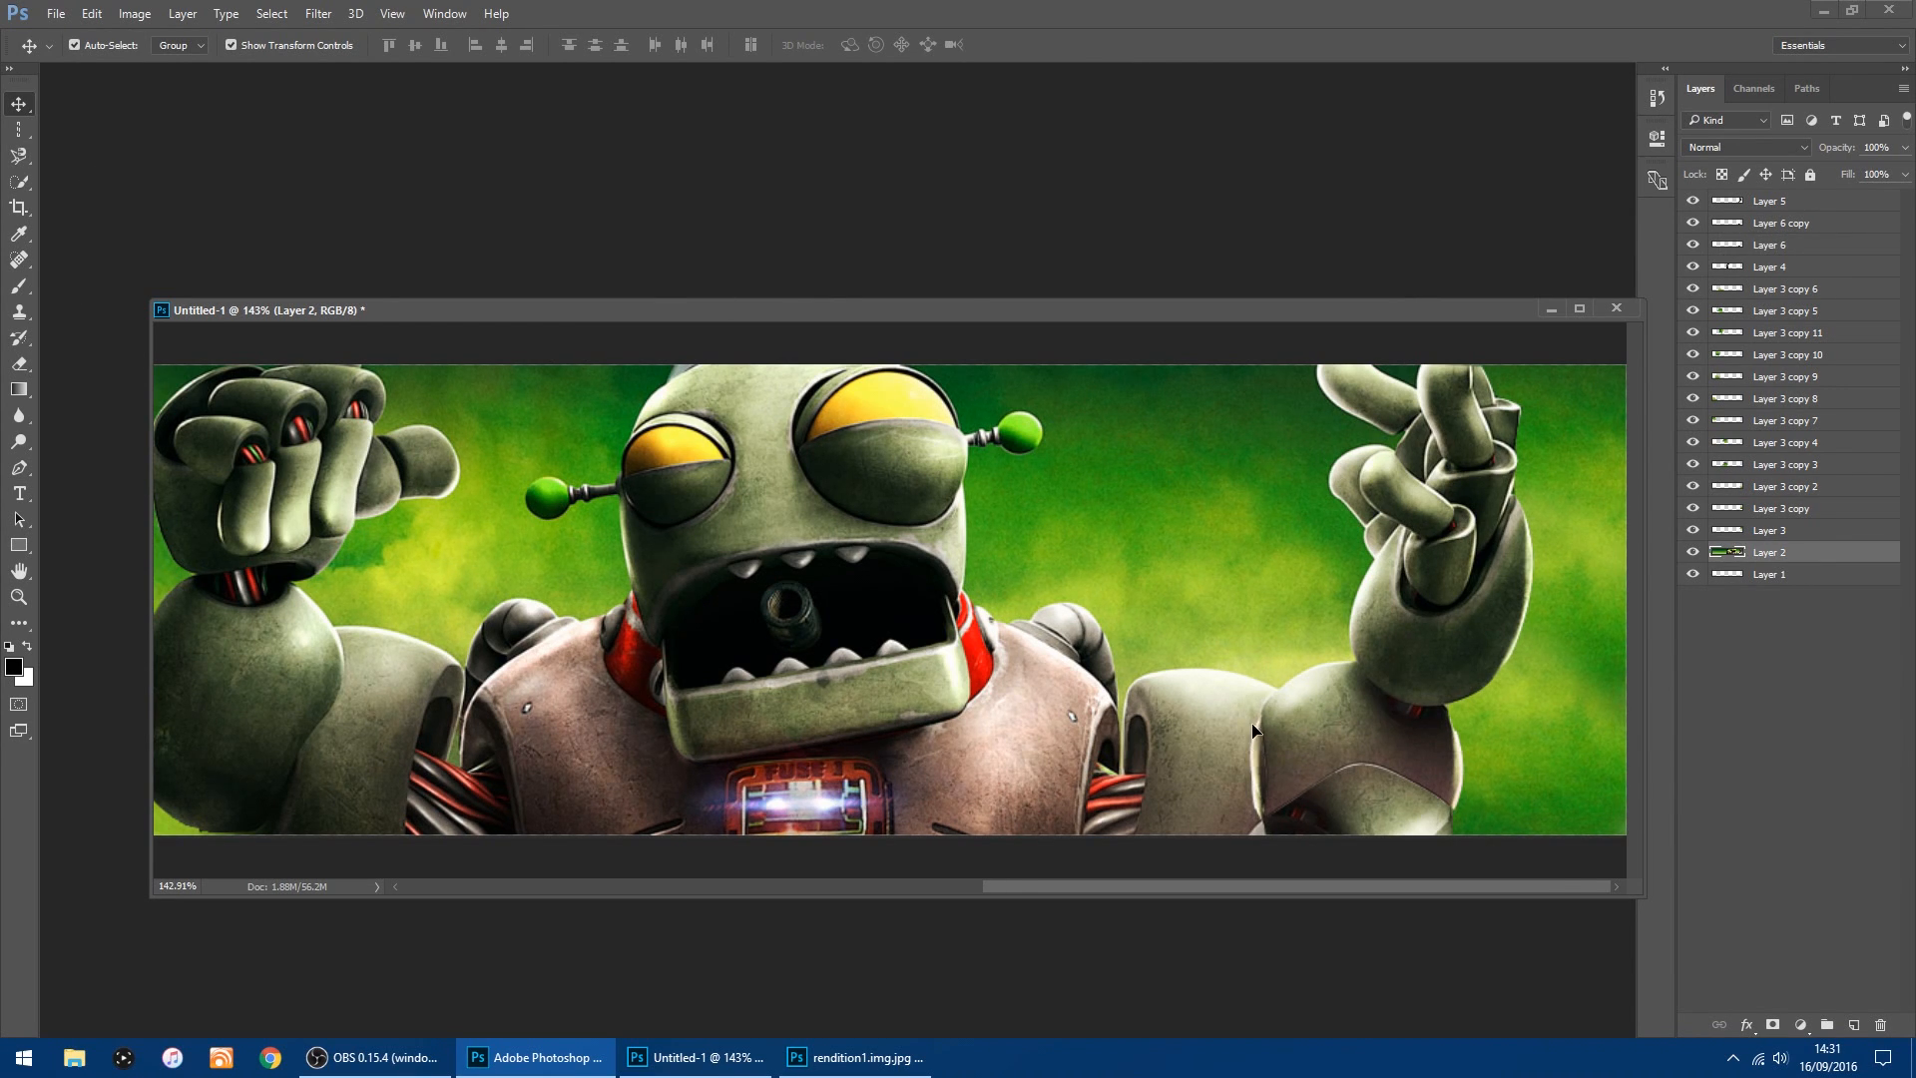
click(1689, 231)
click(1692, 249)
click(1692, 245)
click(1693, 225)
Erase the pale fringe along the left edge of the arm patch on Layer 6 copy with the size 13 Eraser.
click(18, 365)
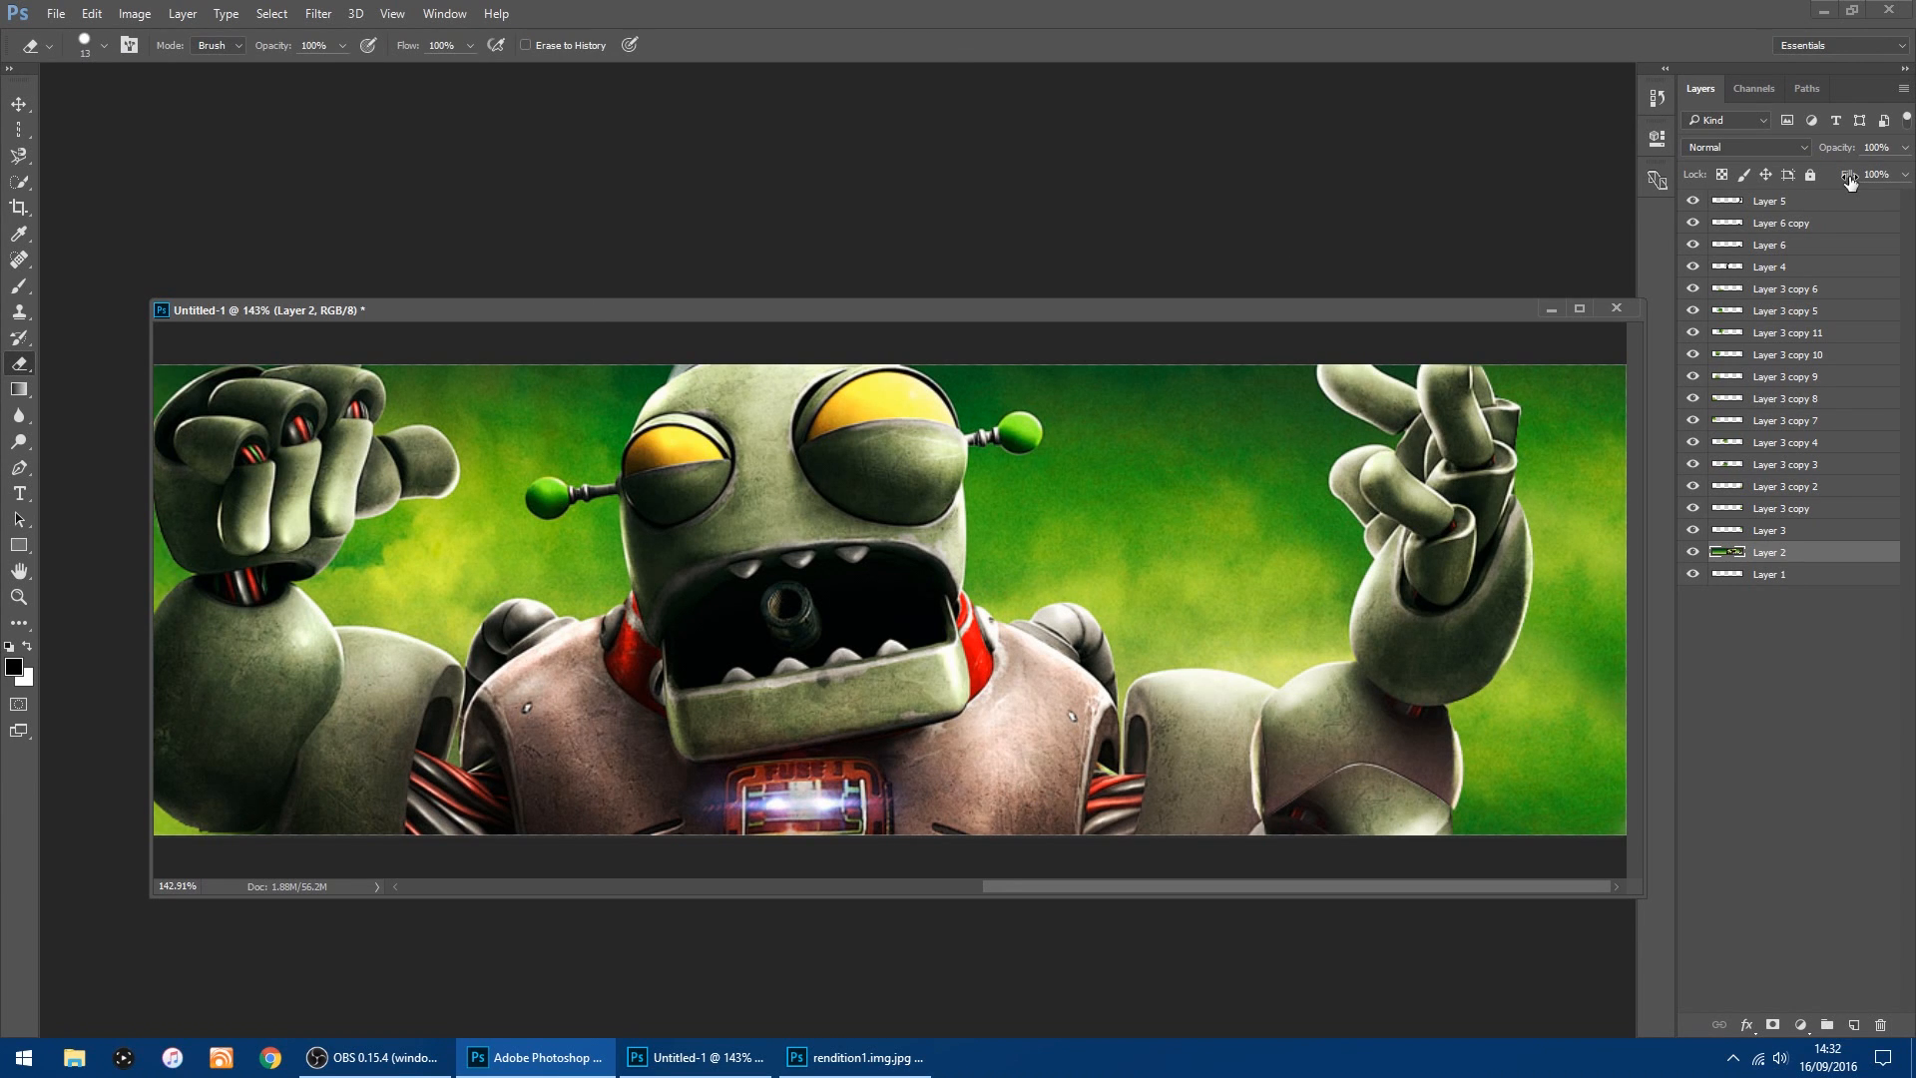
click(1723, 229)
scroll(1327, 768, up, 2)
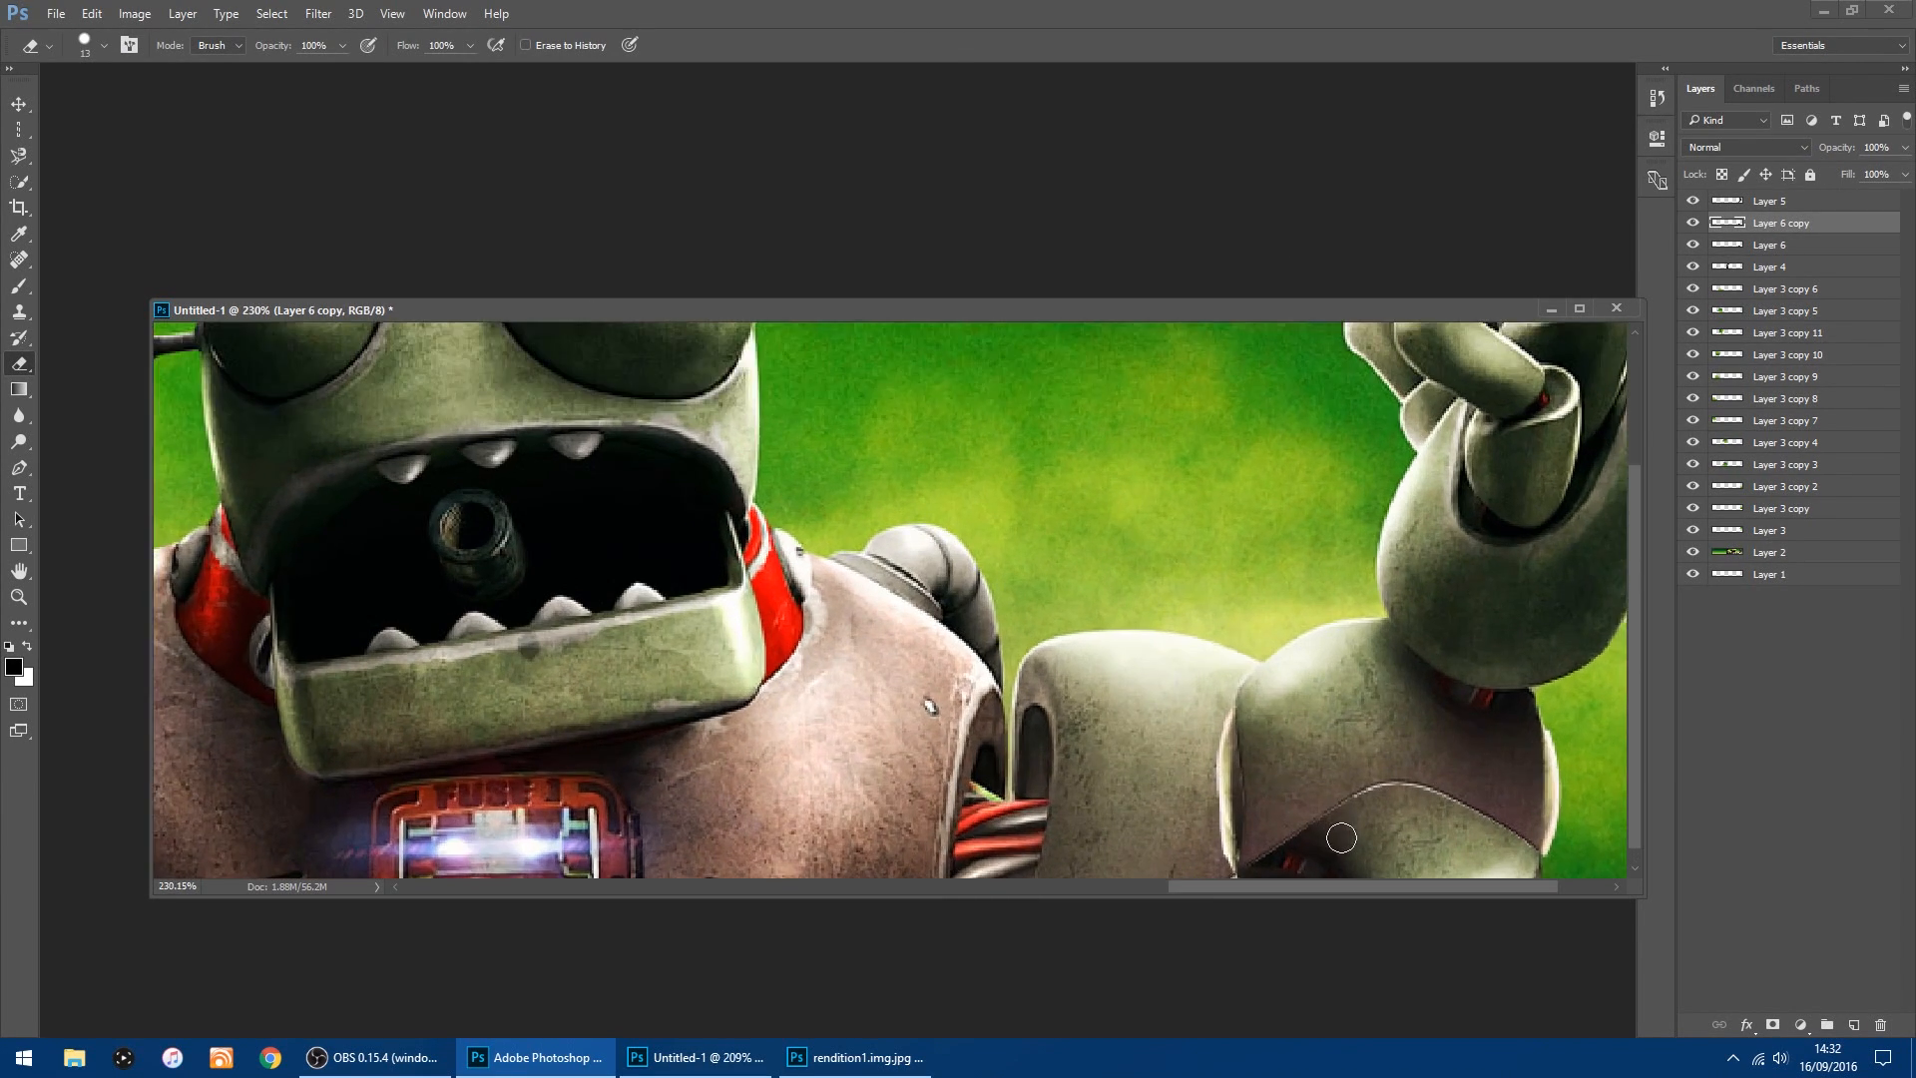
scroll(1636, 689, down, 2)
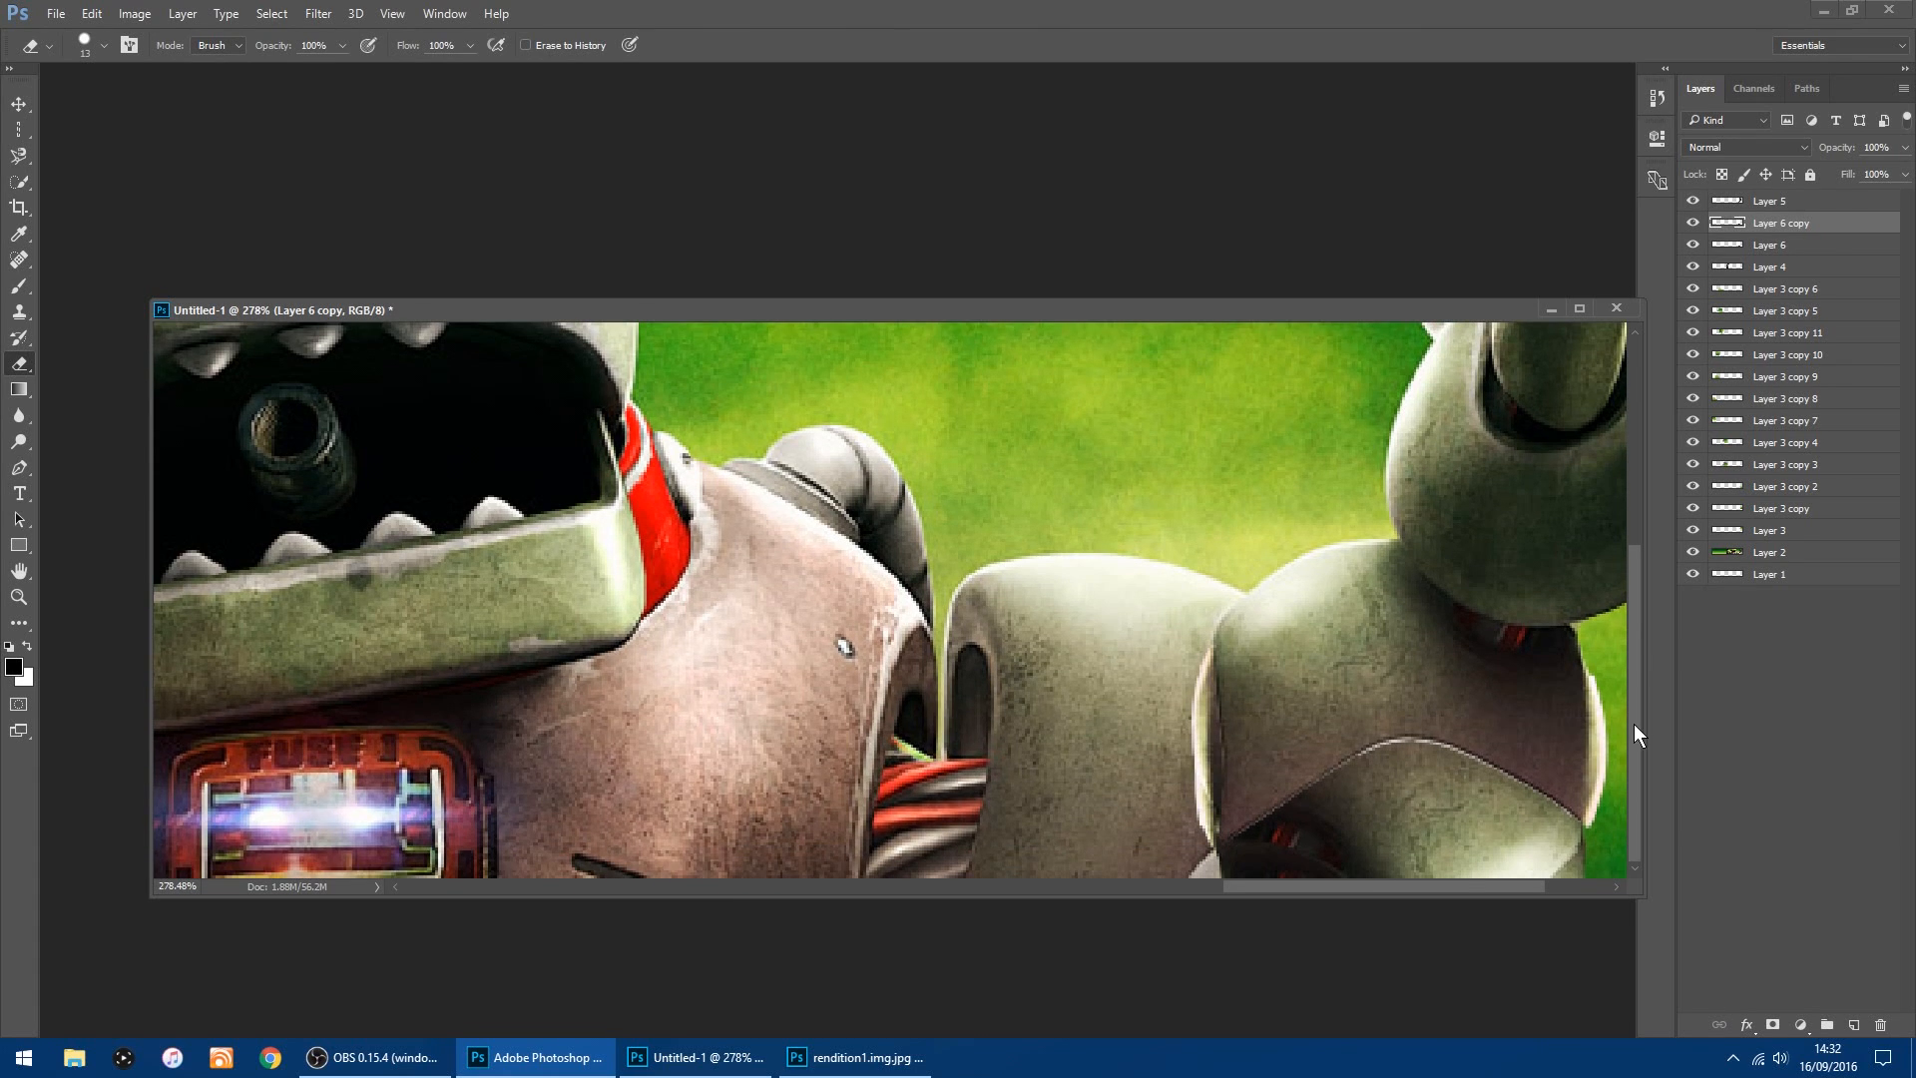
drag(1218, 658, 1215, 765)
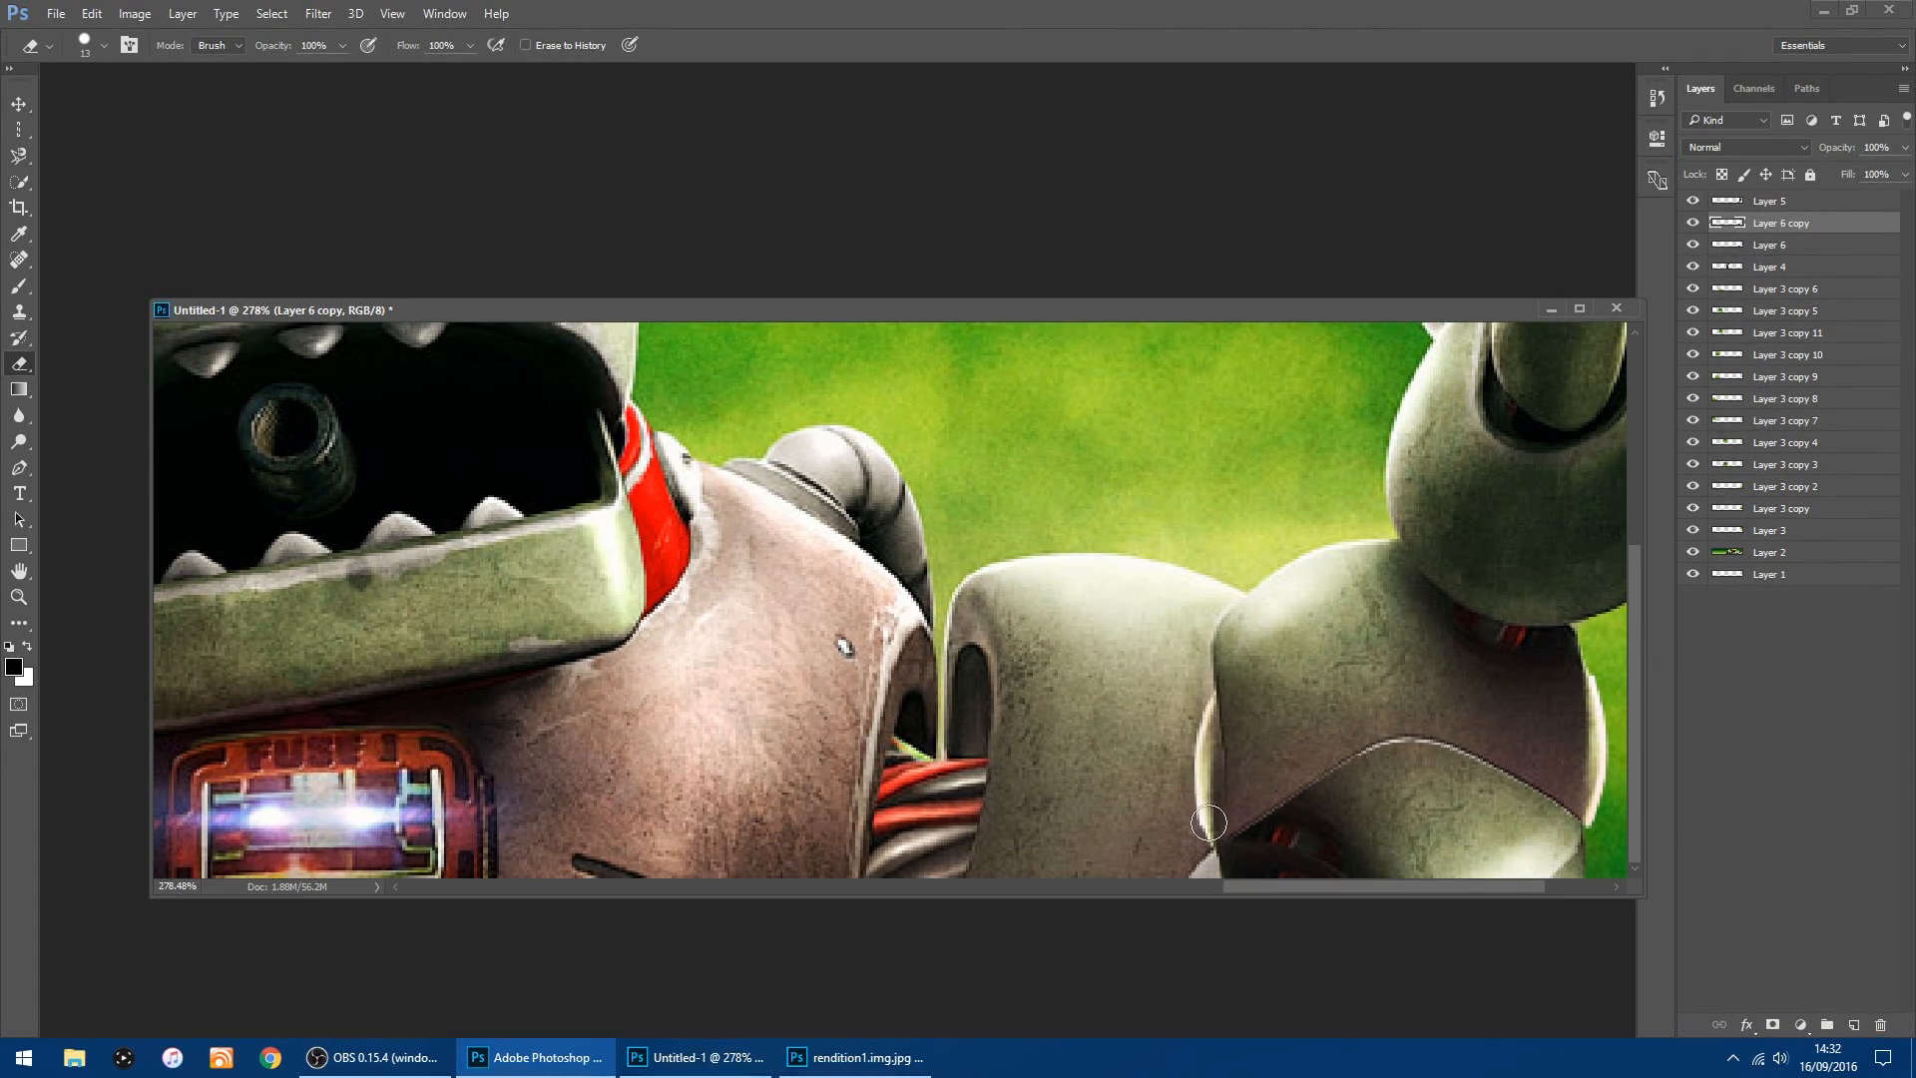
Erase the remaining pale fringe along the lower left edge of the arm patch on Layer 6.
click(1735, 249)
drag(1208, 739, 1205, 833)
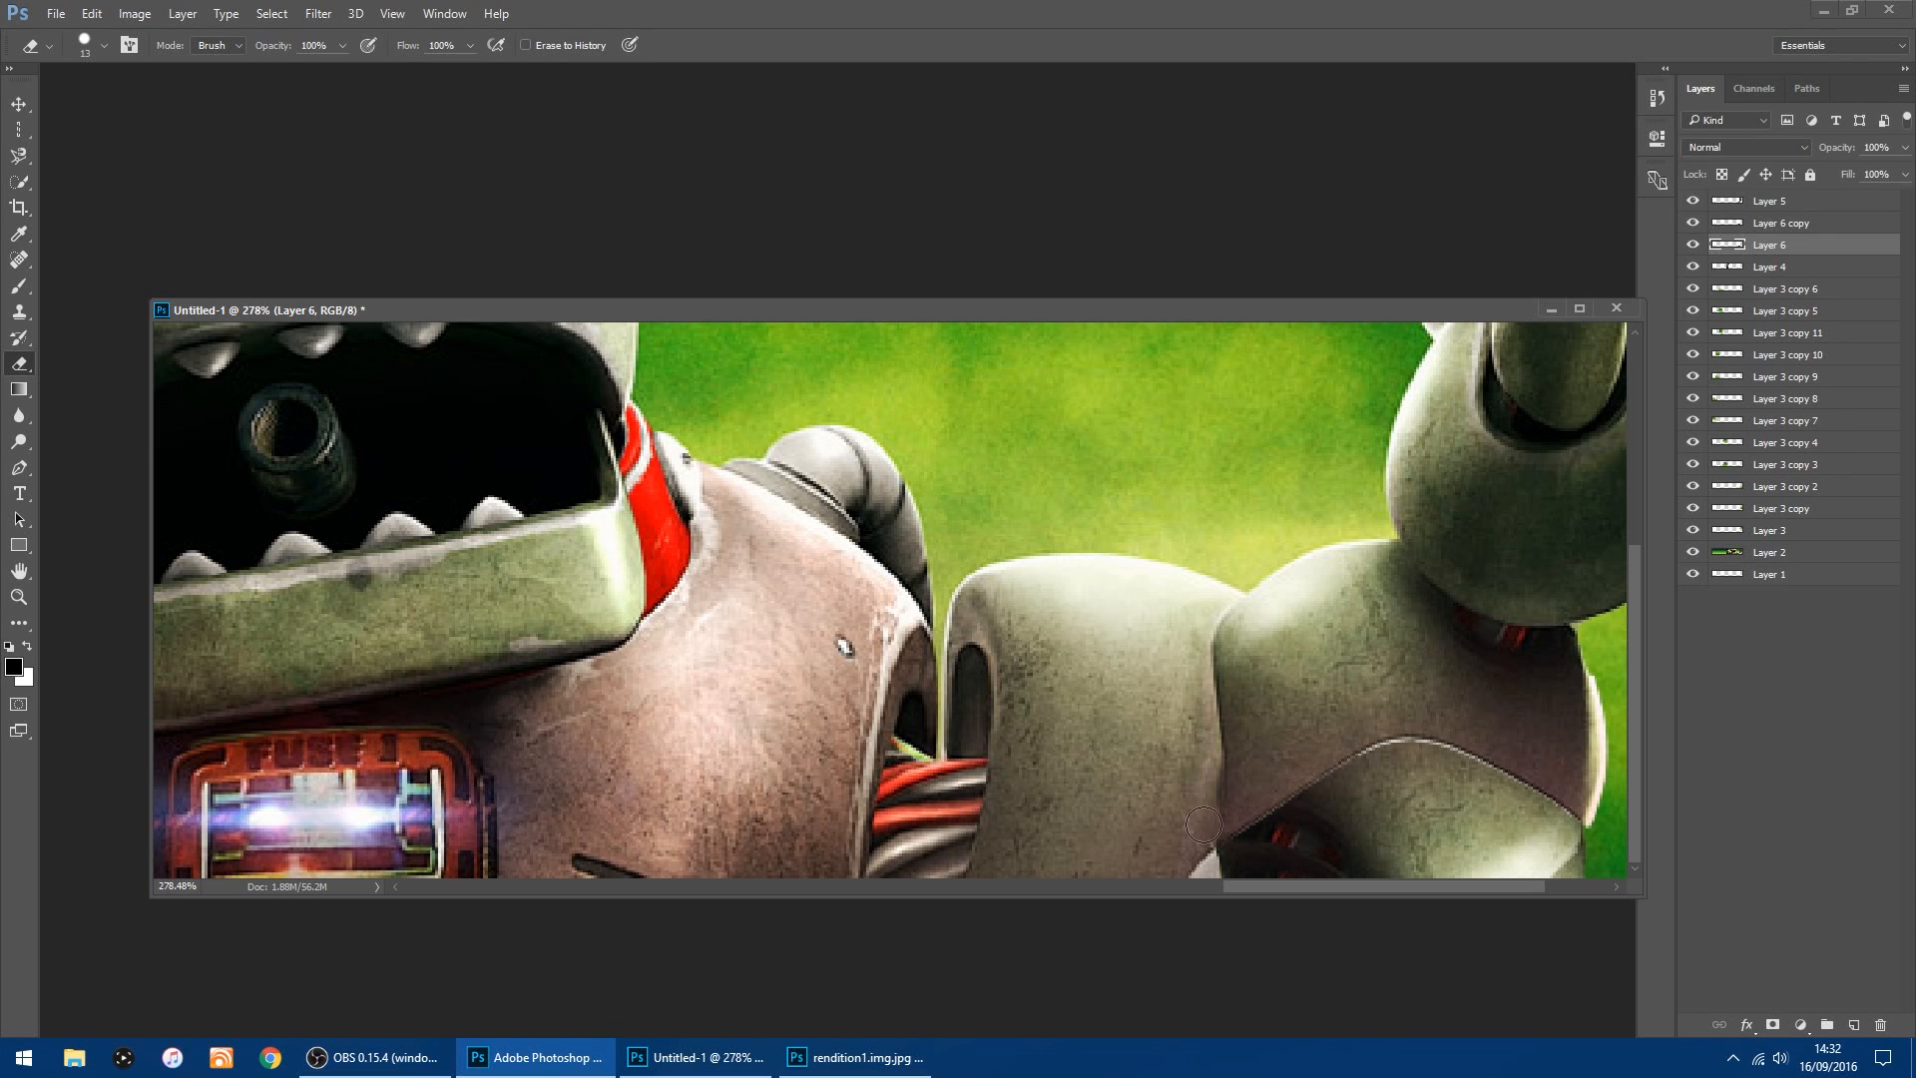
alt+scroll(1566, 663, down, 3)
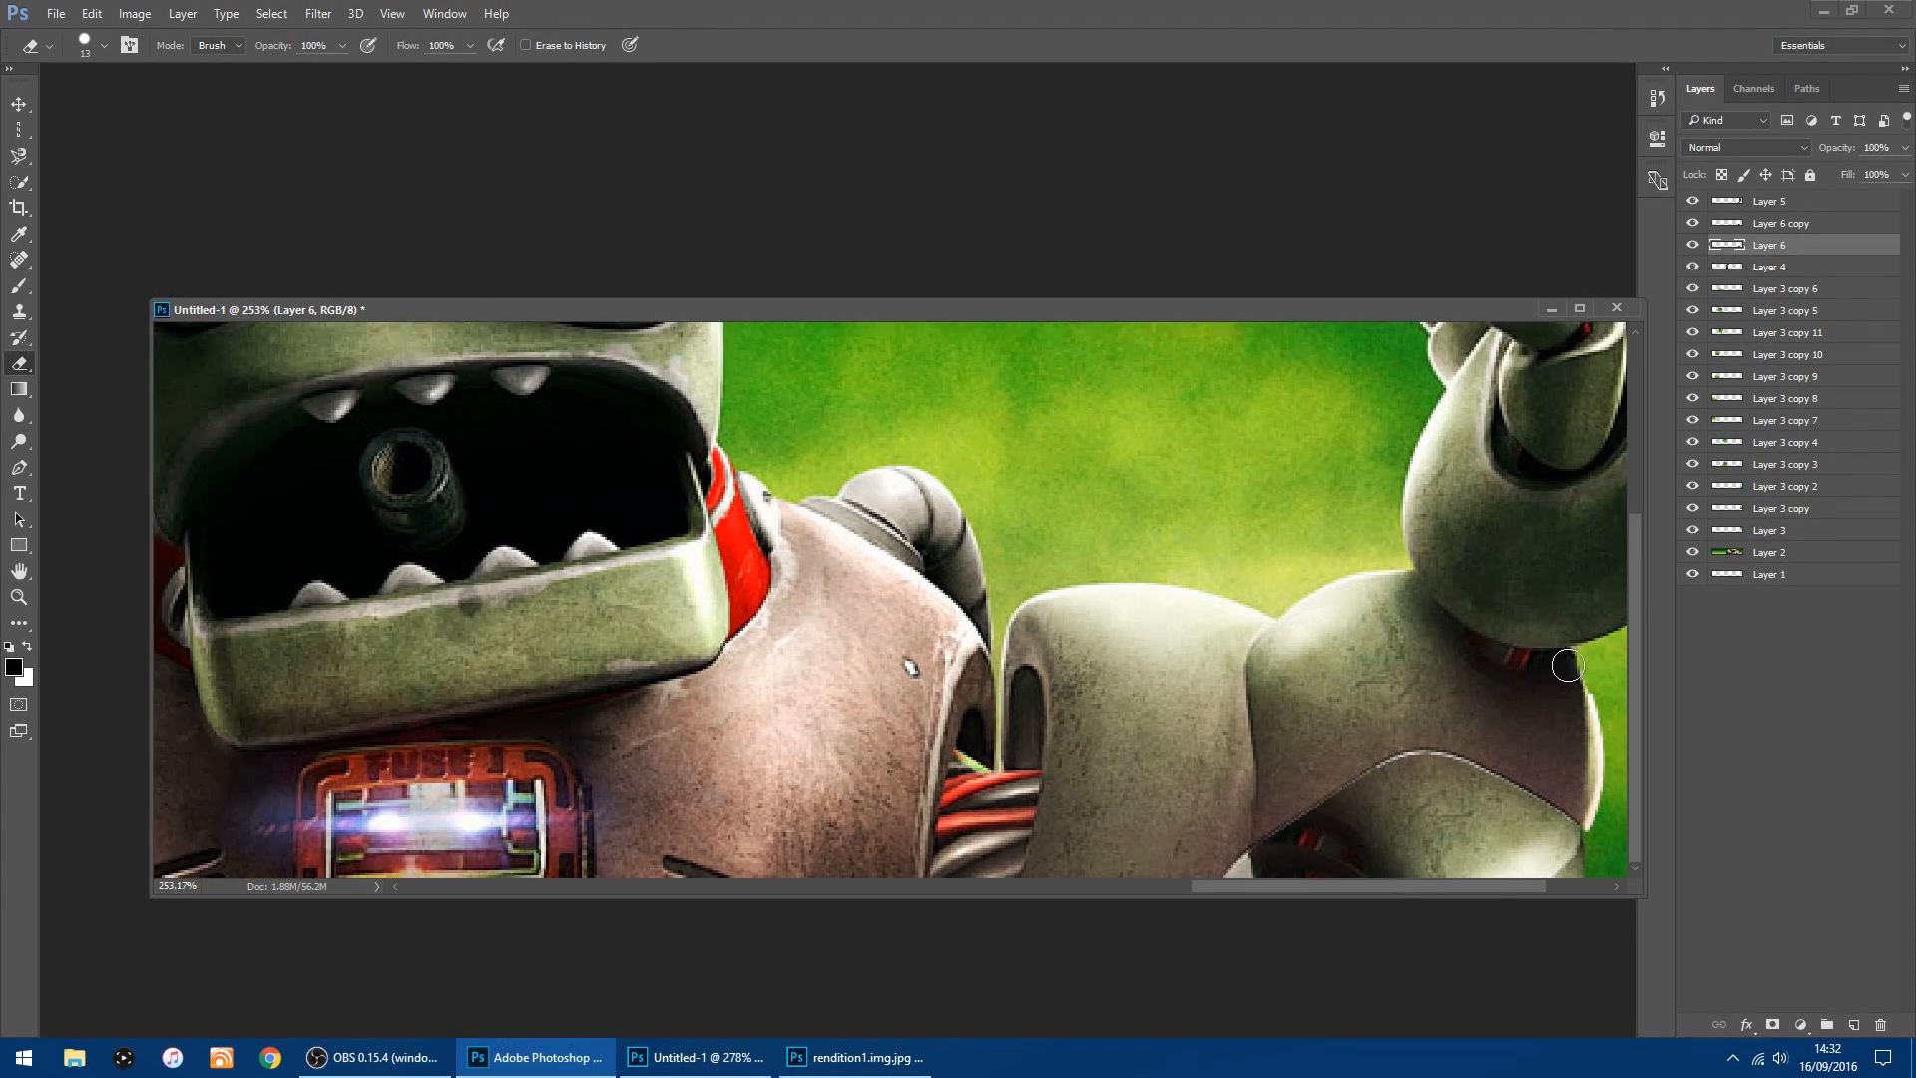
alt+scroll(1566, 663, down, 3)
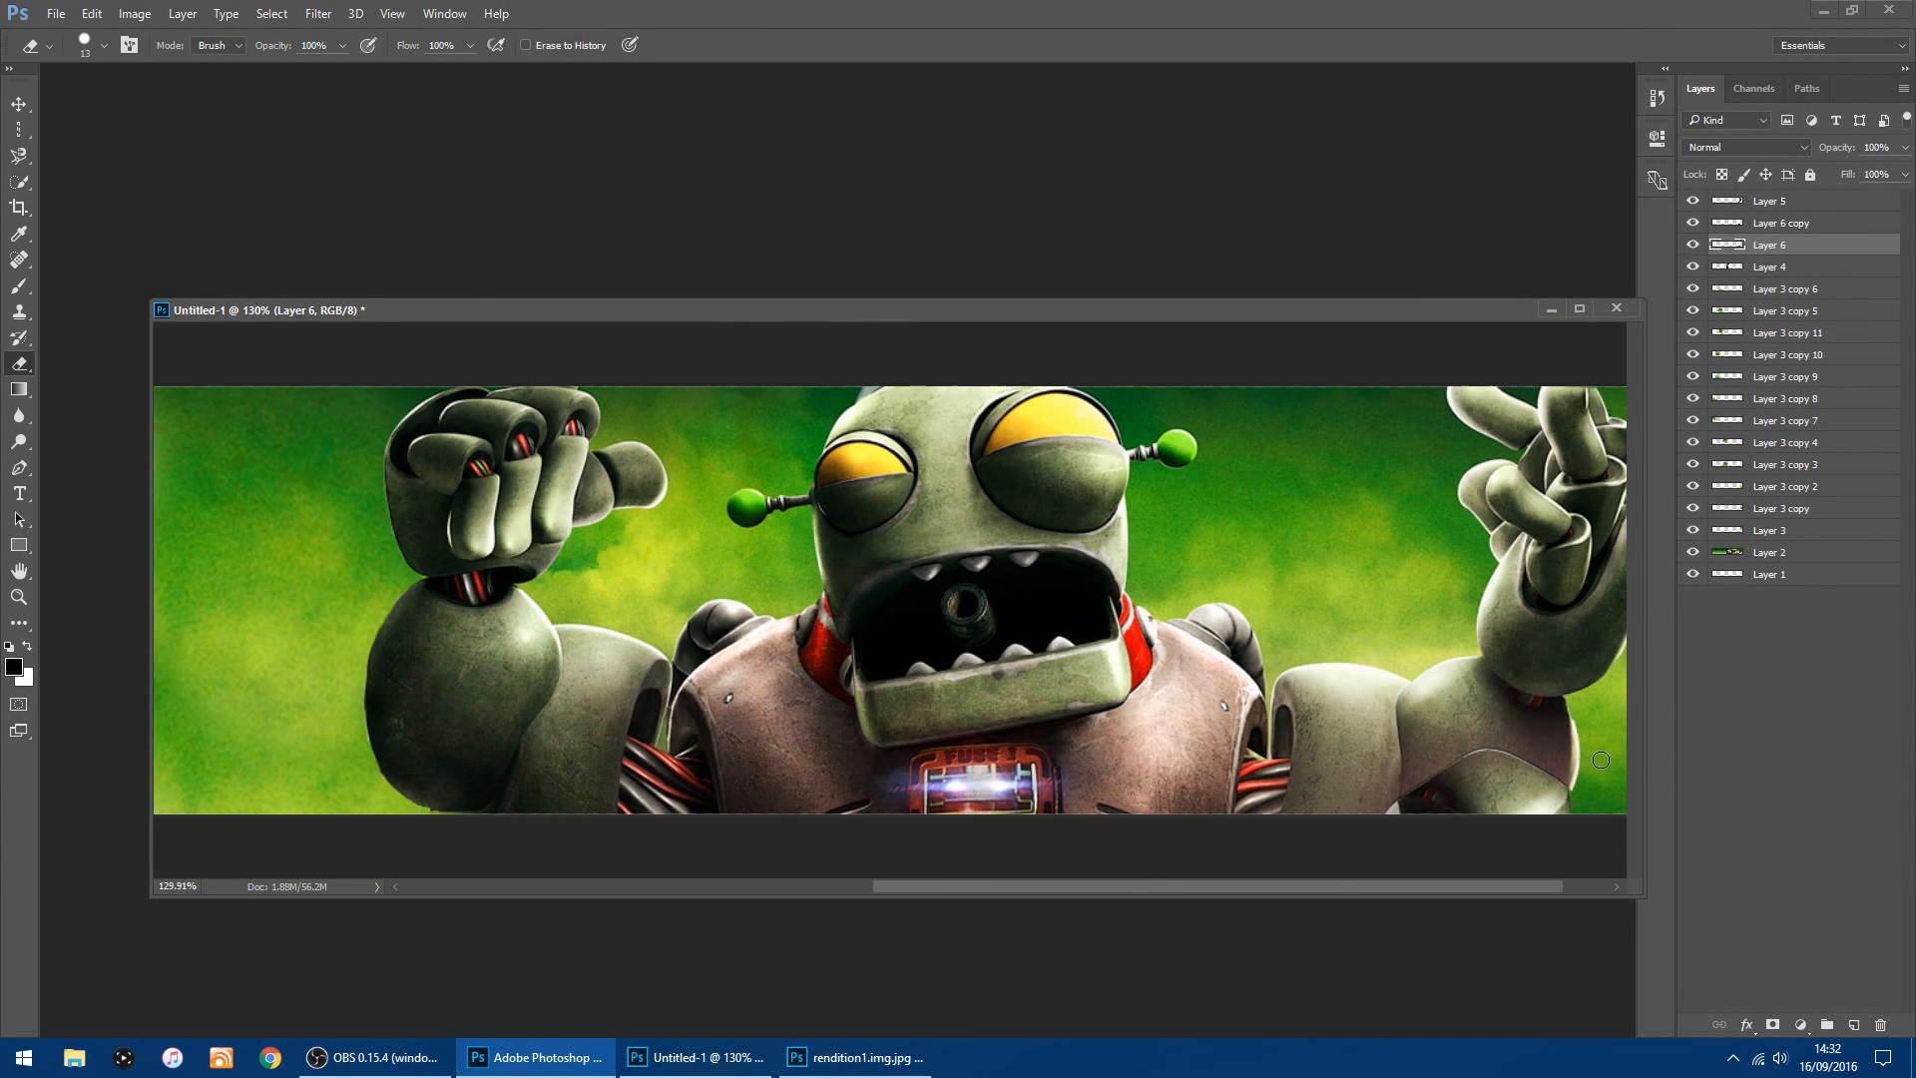
alt+scroll(1600, 756, up, 2)
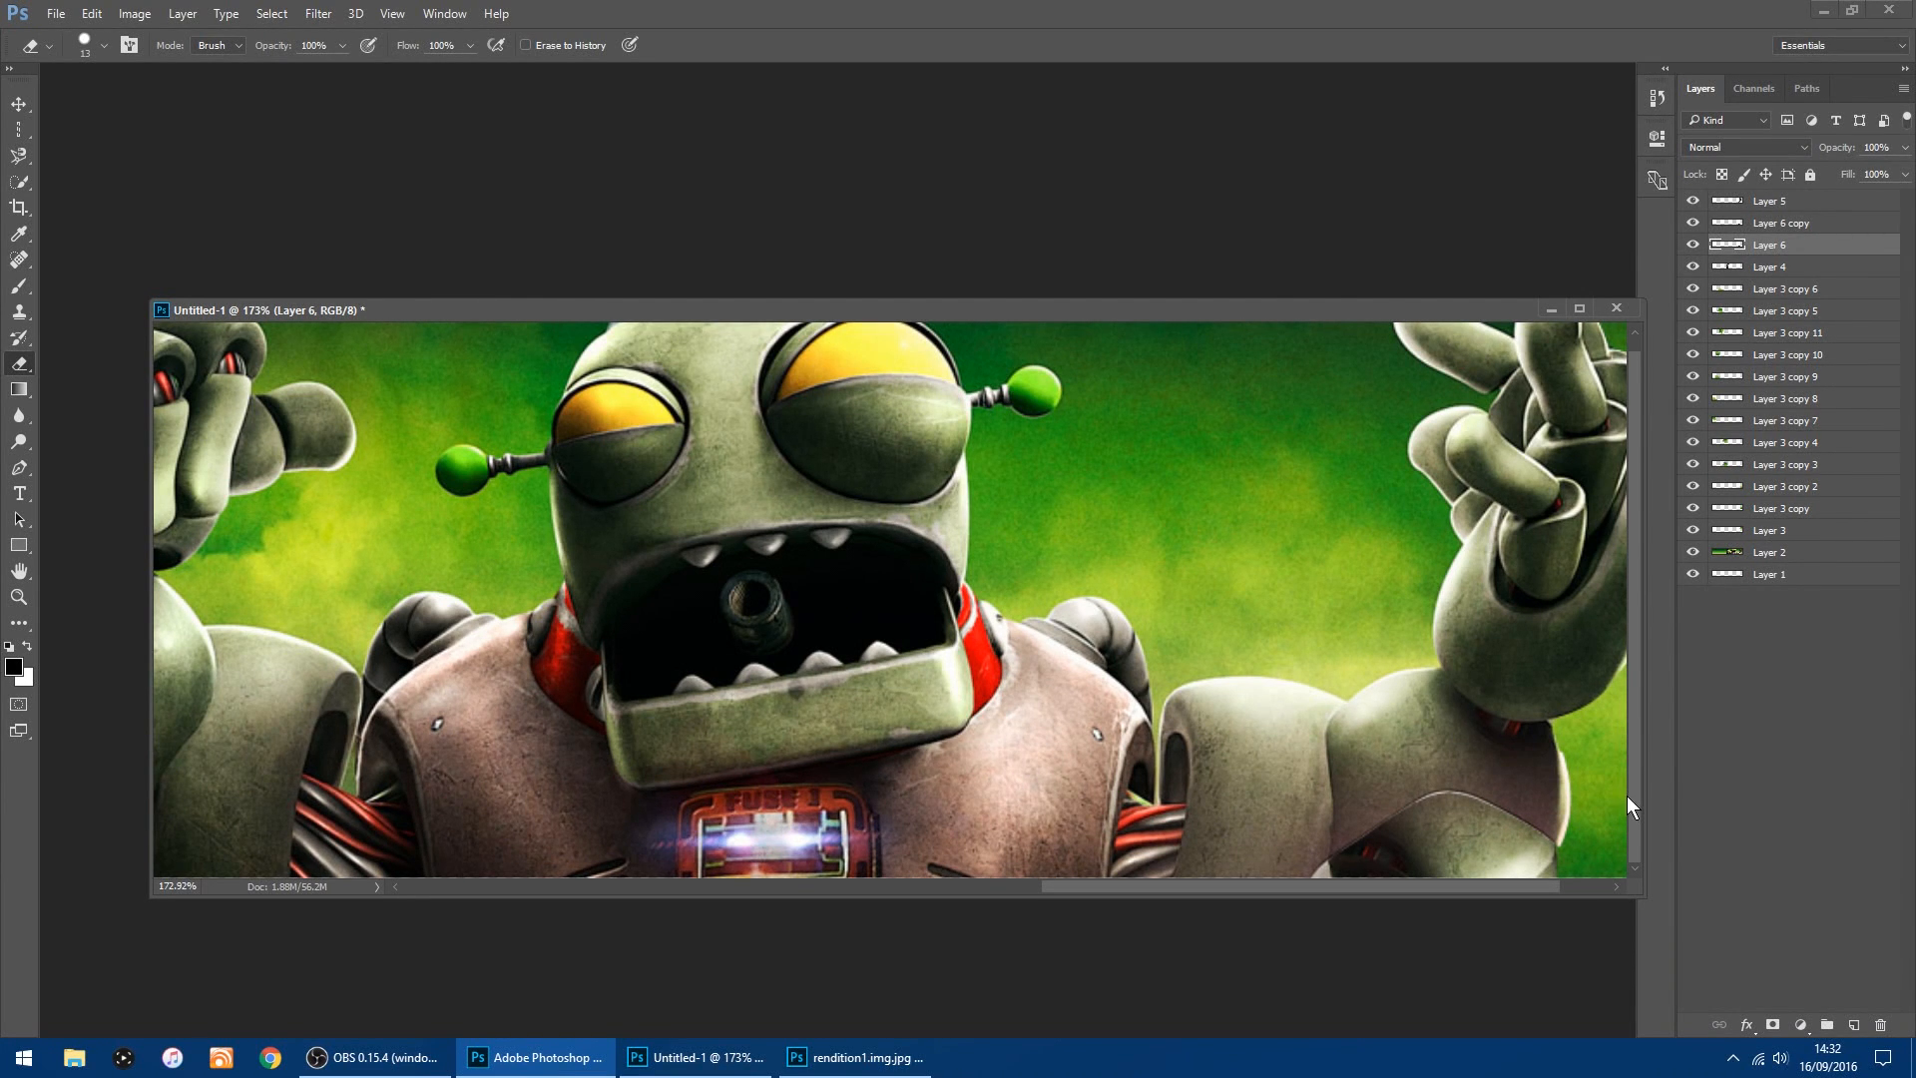
Compare the lower arm with and without the Layer 6 patch, up close and across the whole banner.
alt+scroll(1629, 808, down, 3)
alt+scroll(1621, 820, up, 5)
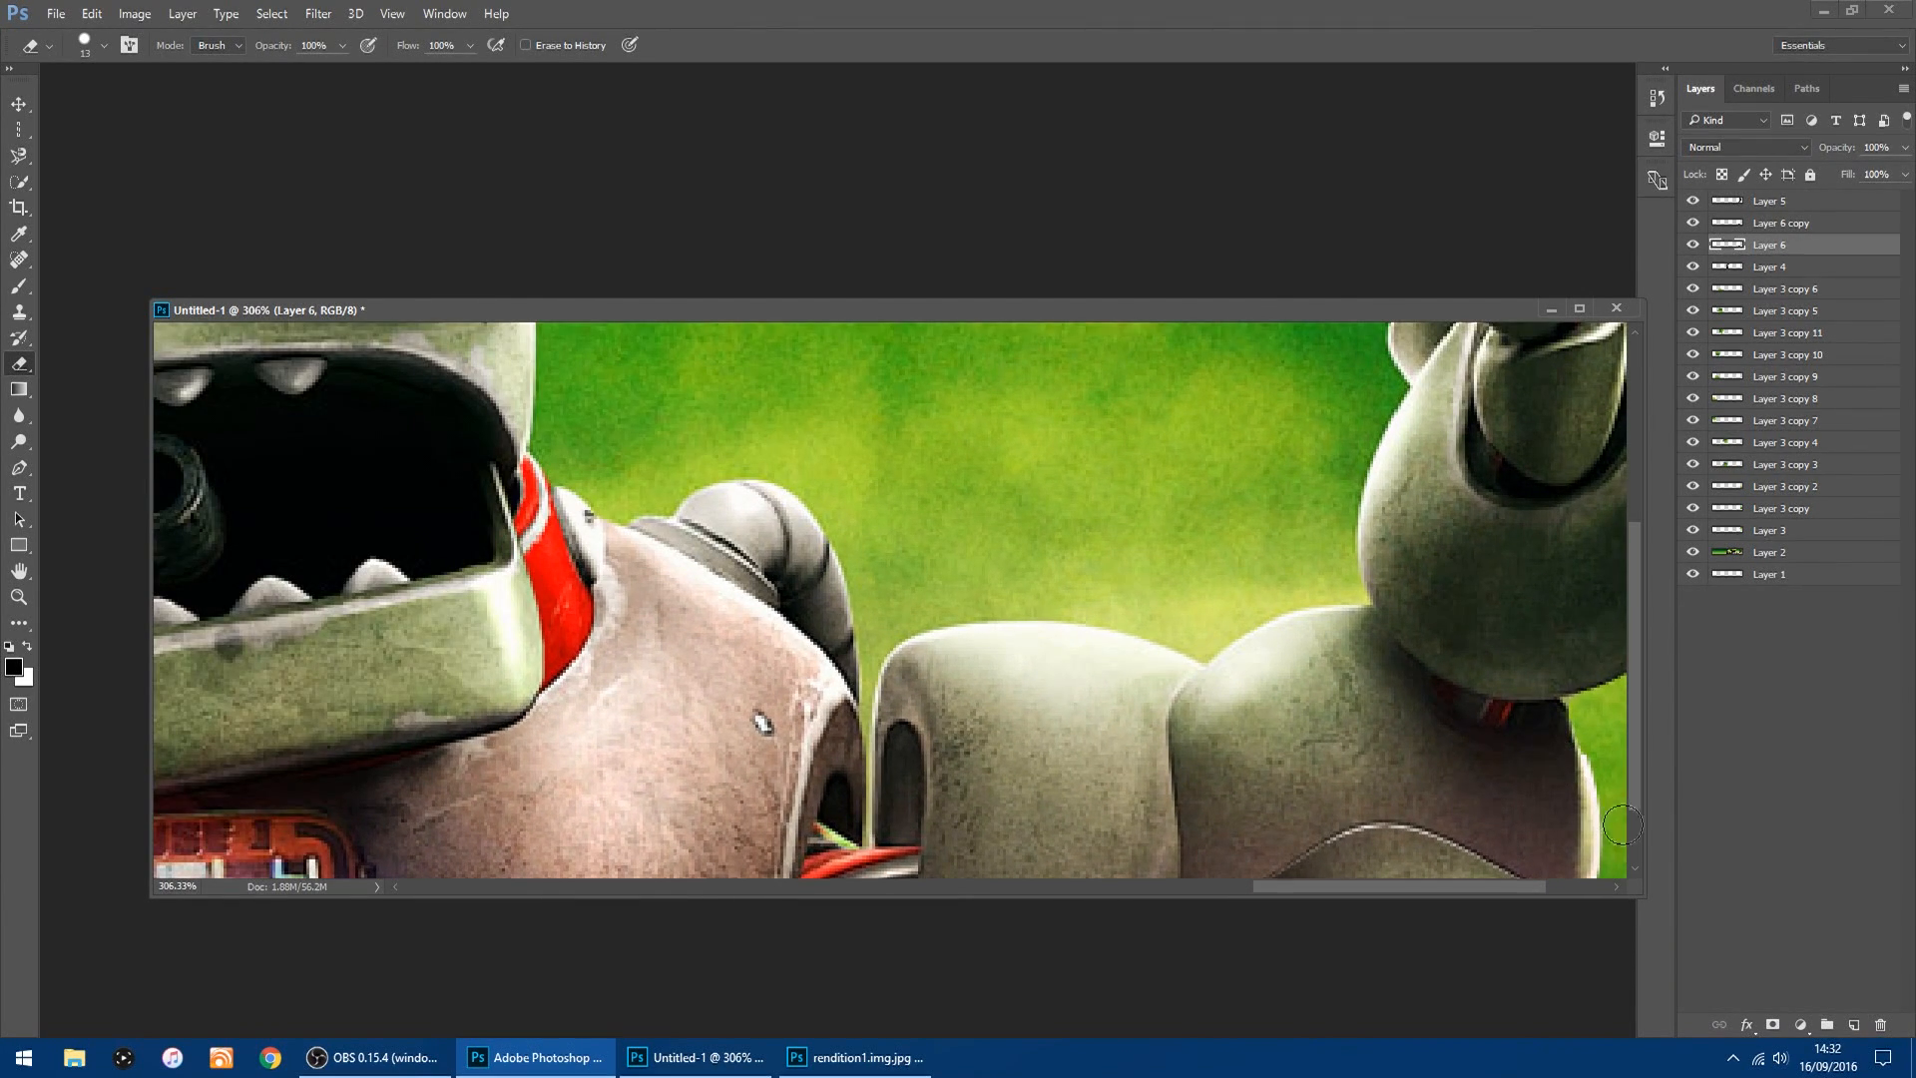
drag(1635, 888, 1630, 990)
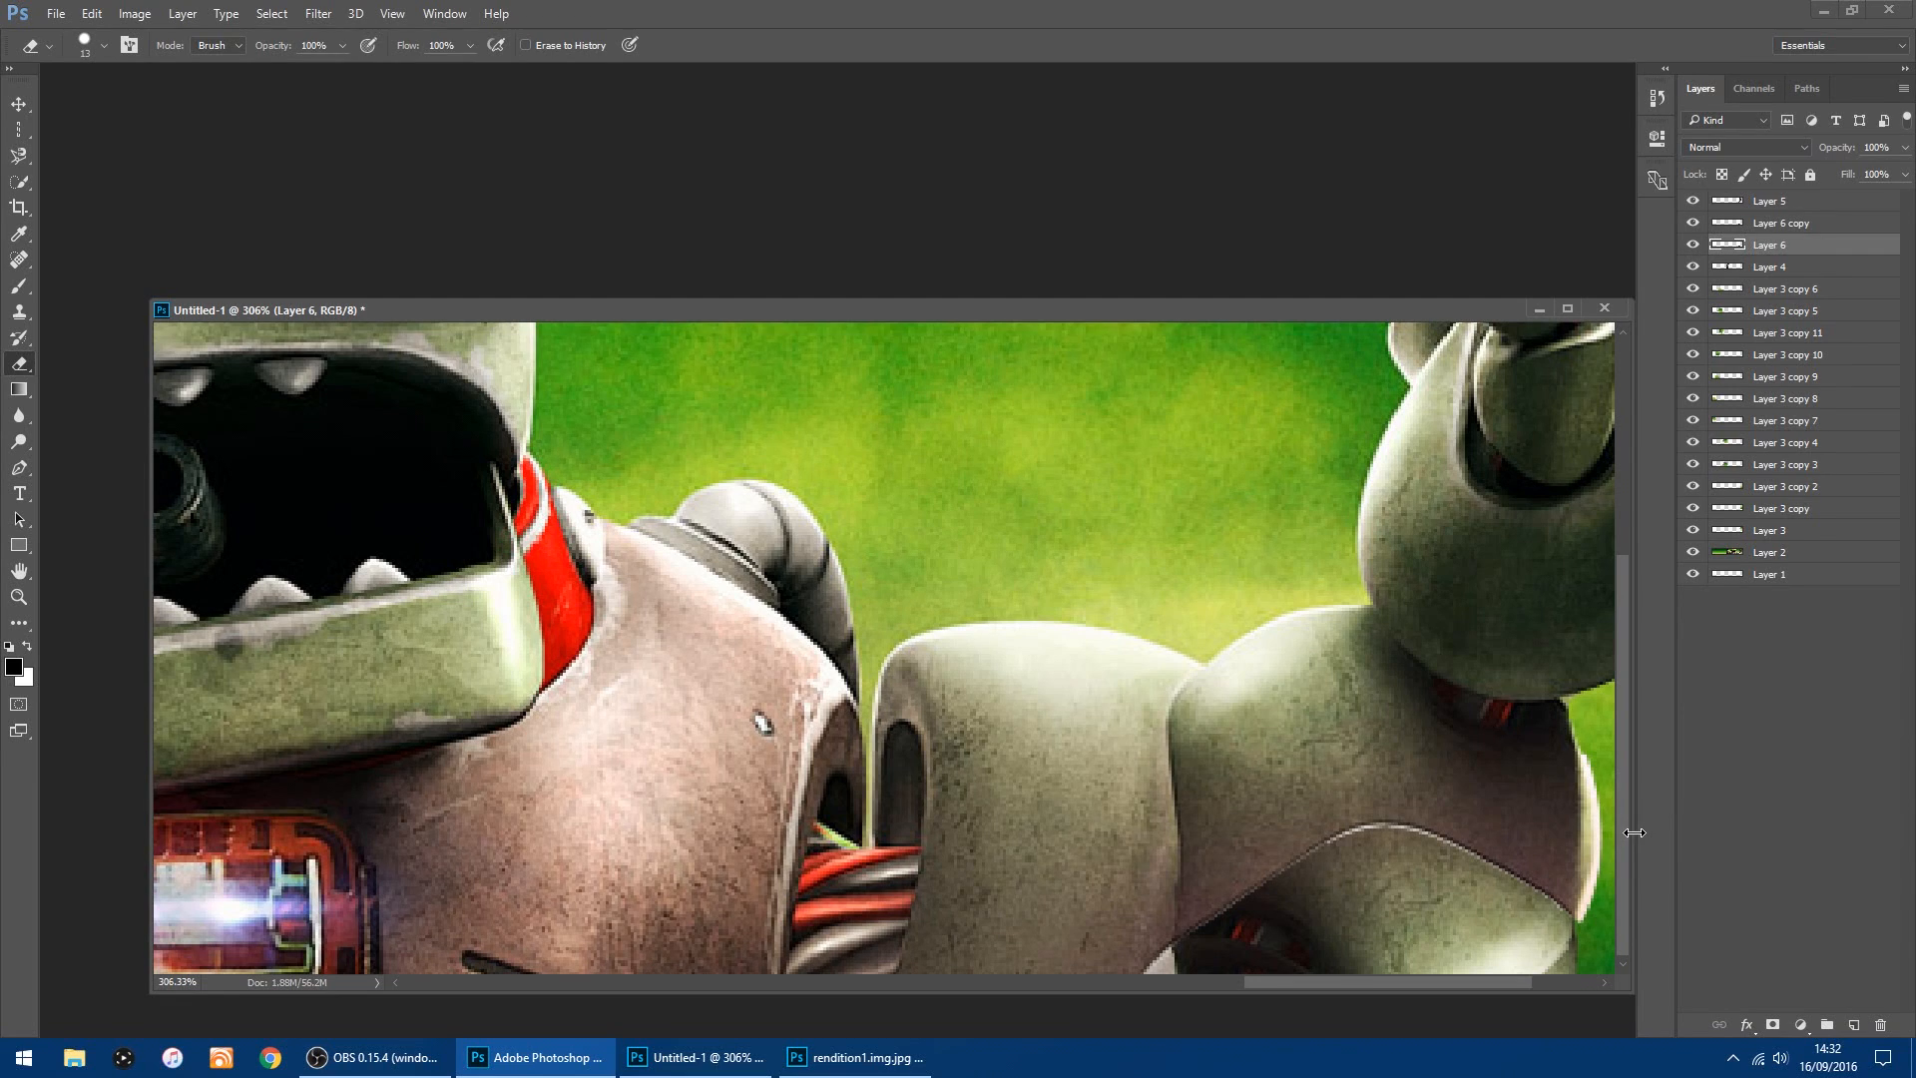
click(1693, 246)
click(1693, 245)
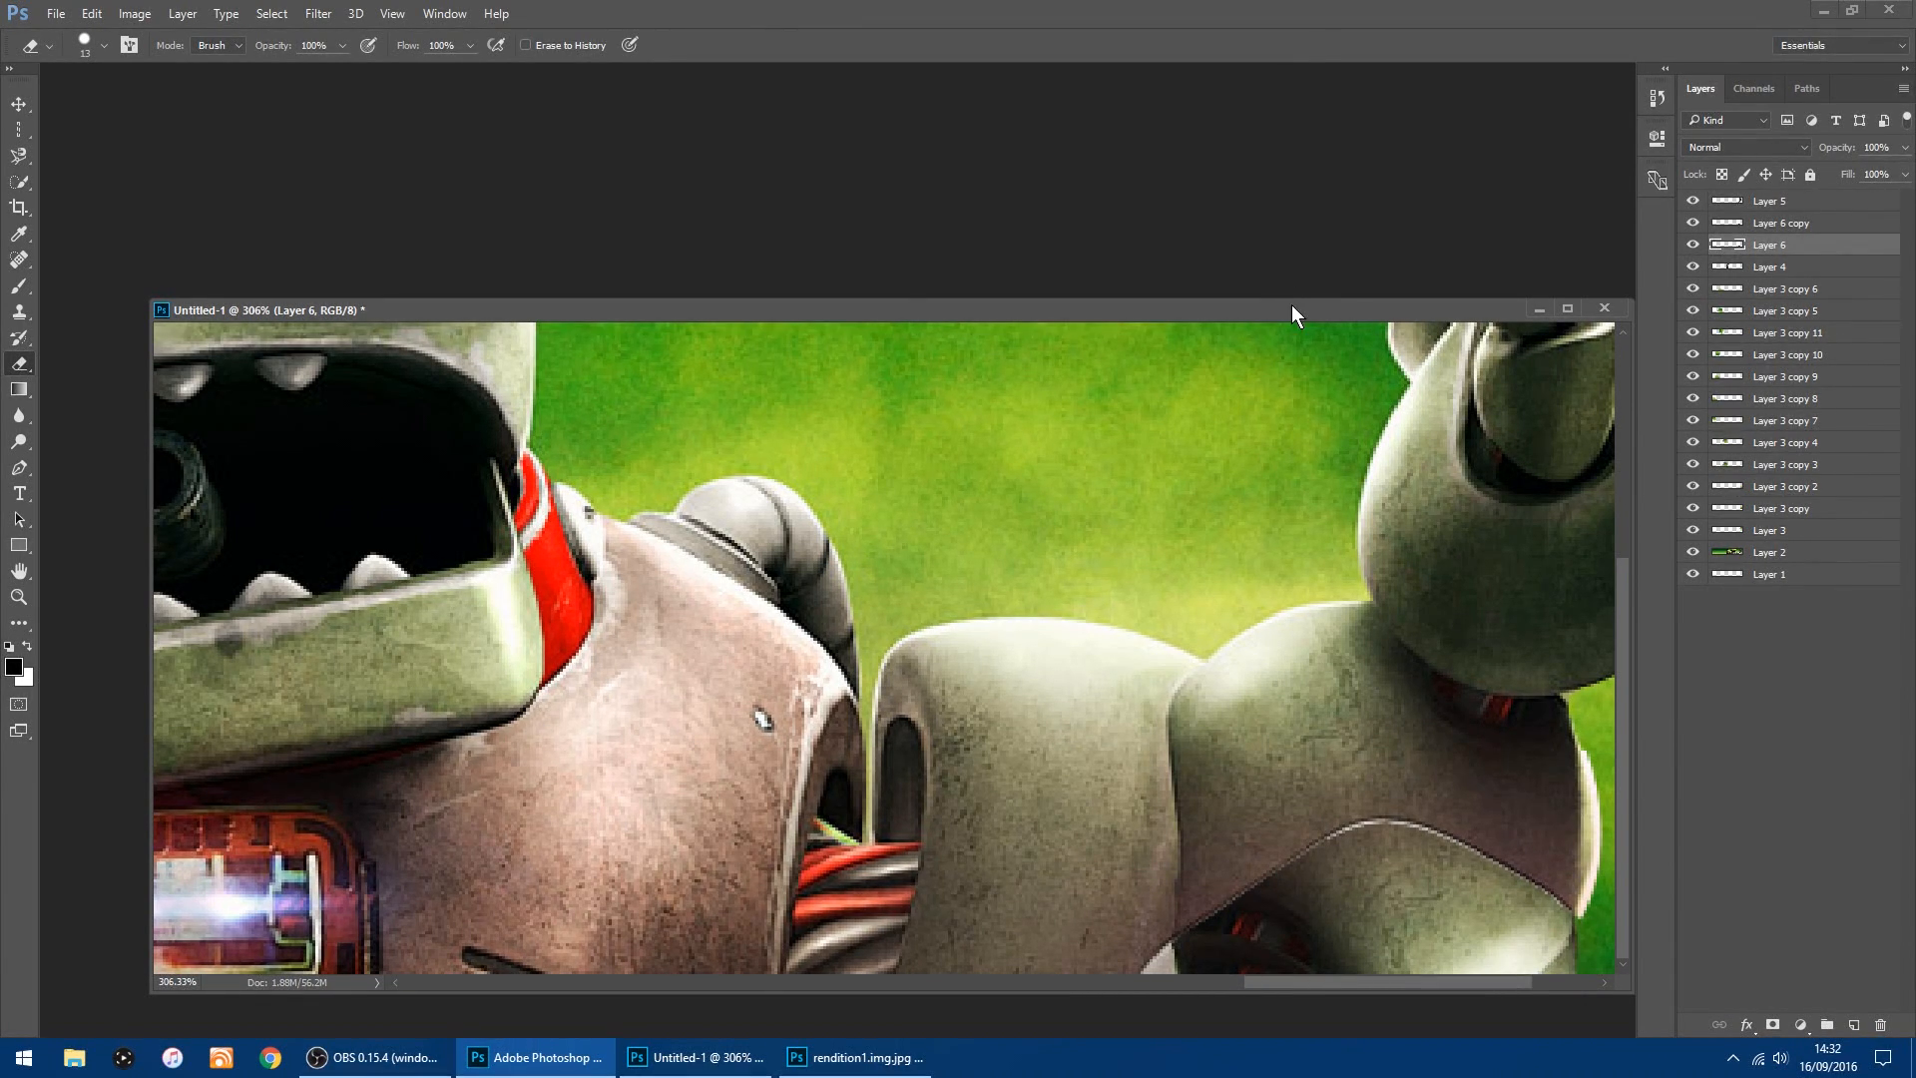
drag(1296, 315, 1173, 182)
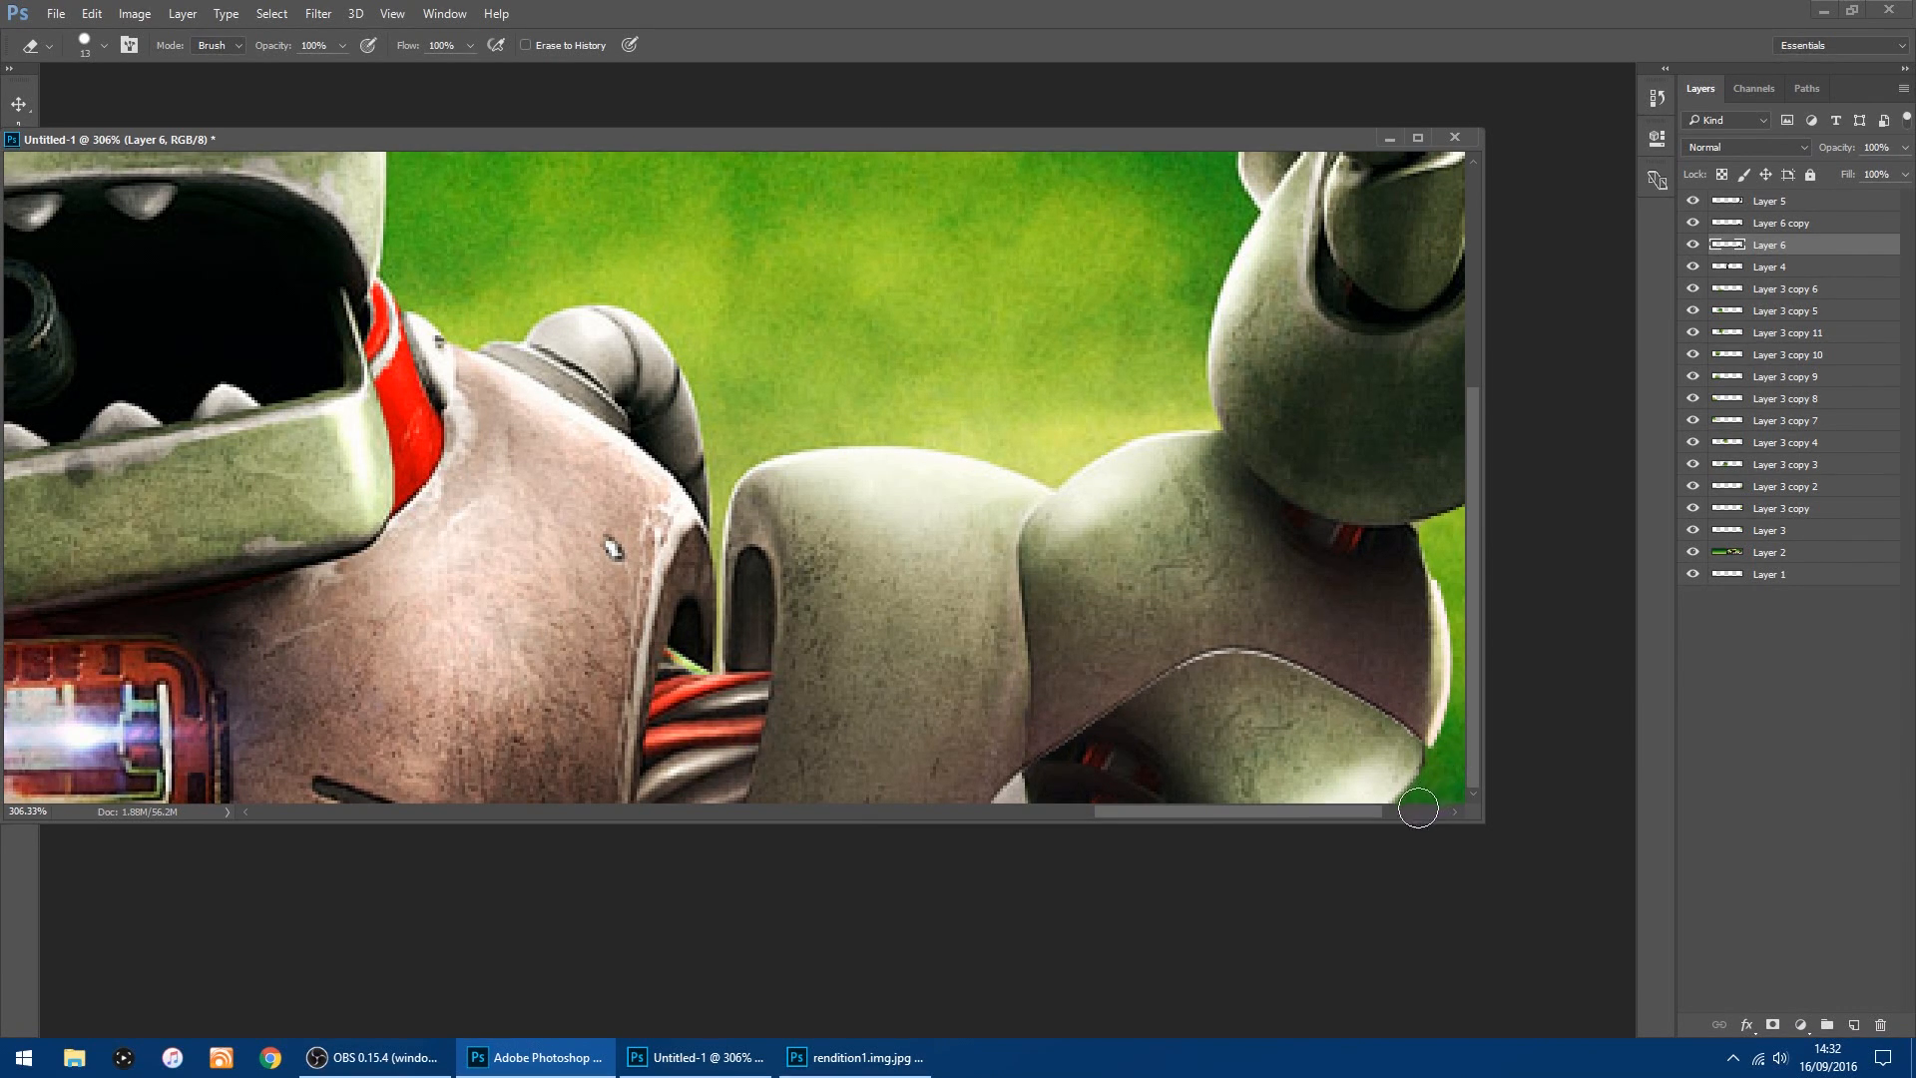
click(1693, 222)
click(1693, 250)
click(1692, 250)
click(1693, 250)
click(1693, 250)
scroll(843, 457, down, 3)
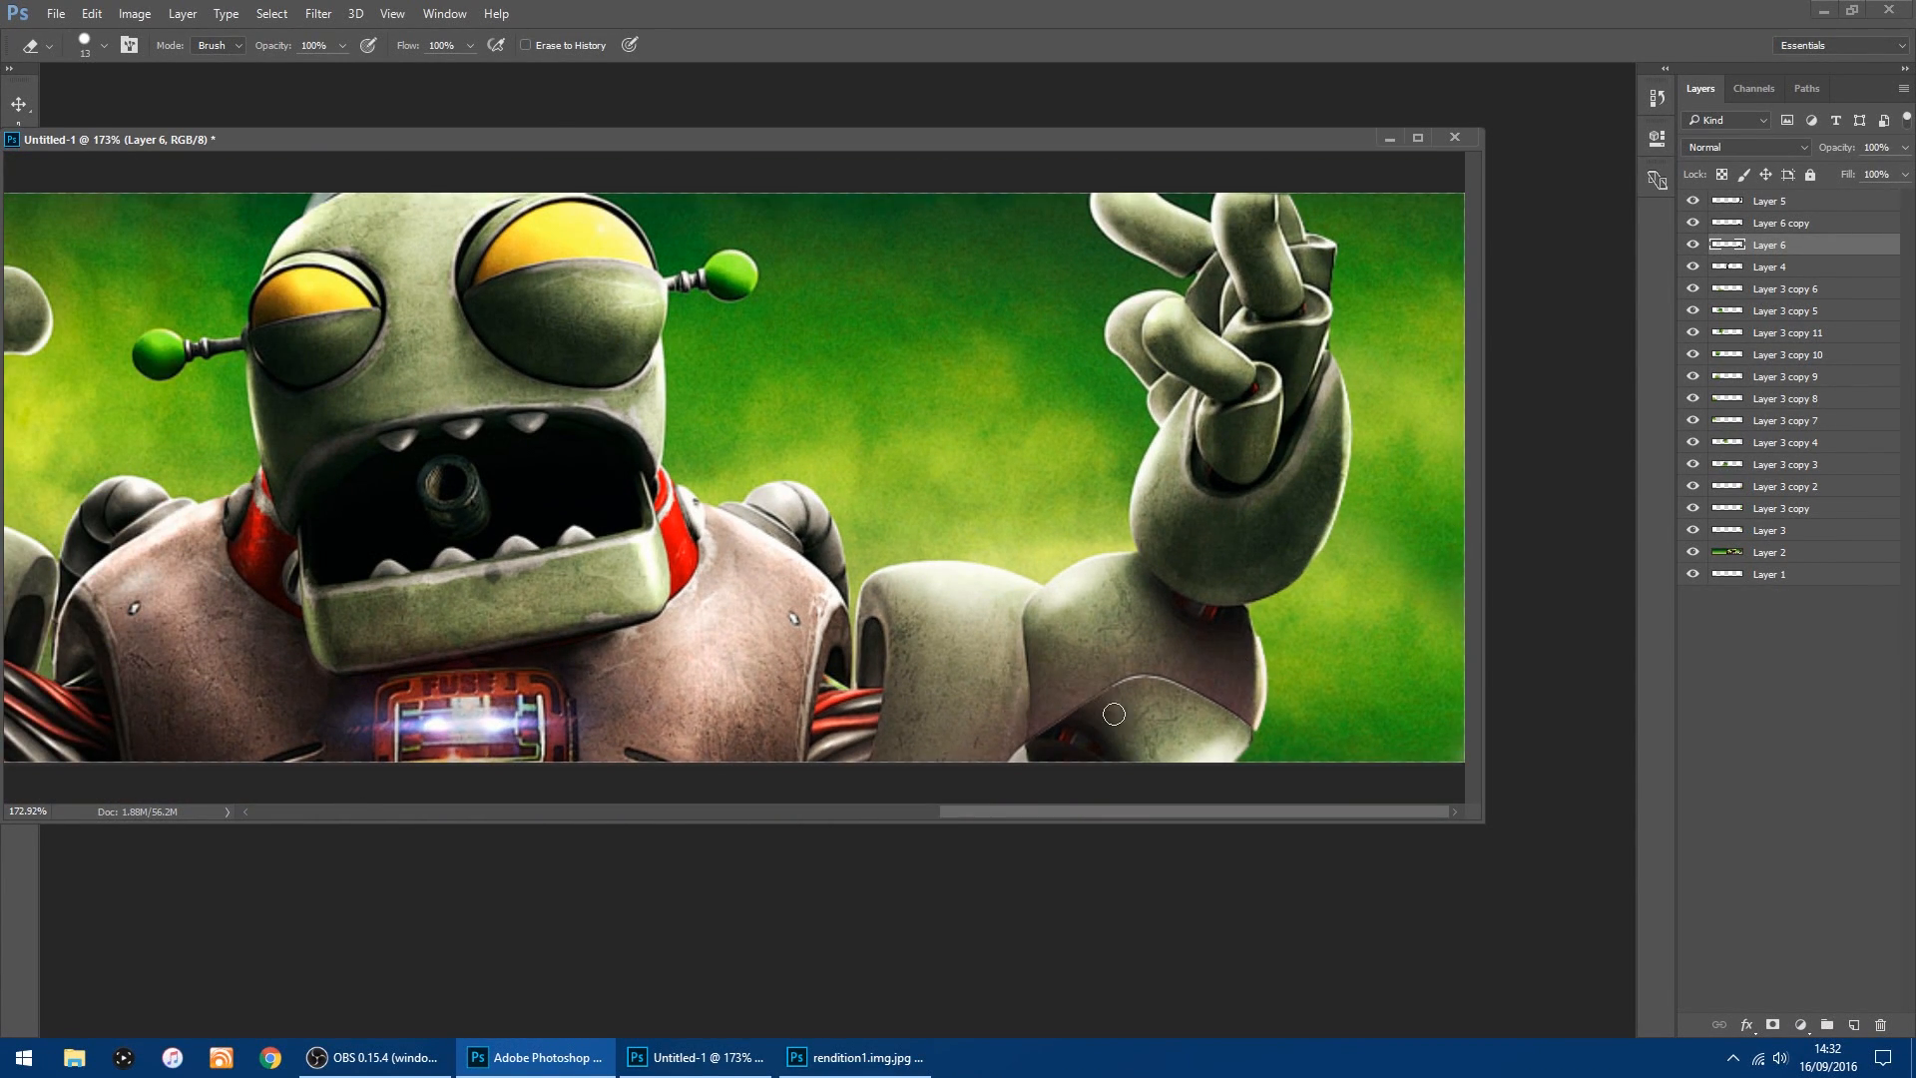
click(1692, 248)
click(1693, 248)
scroll(948, 619, up, 2)
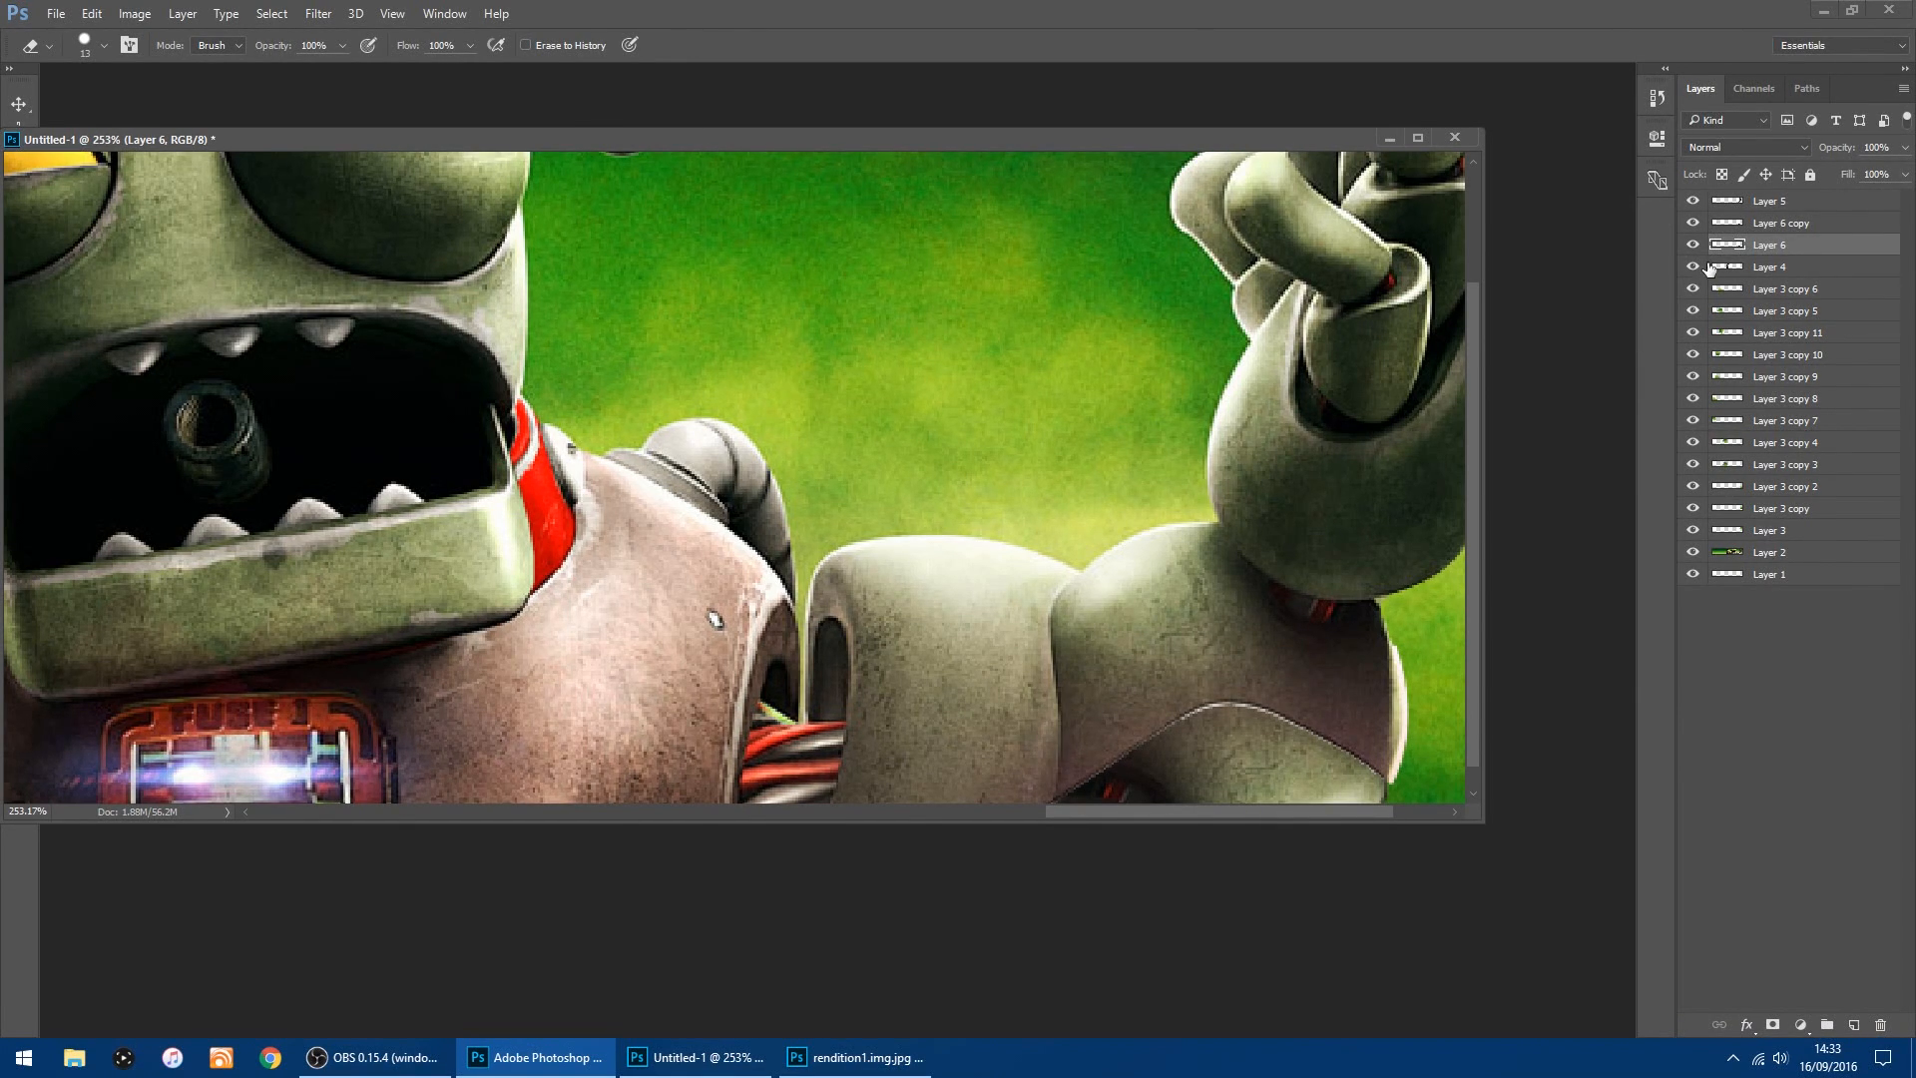
scroll(1270, 461, down, 3)
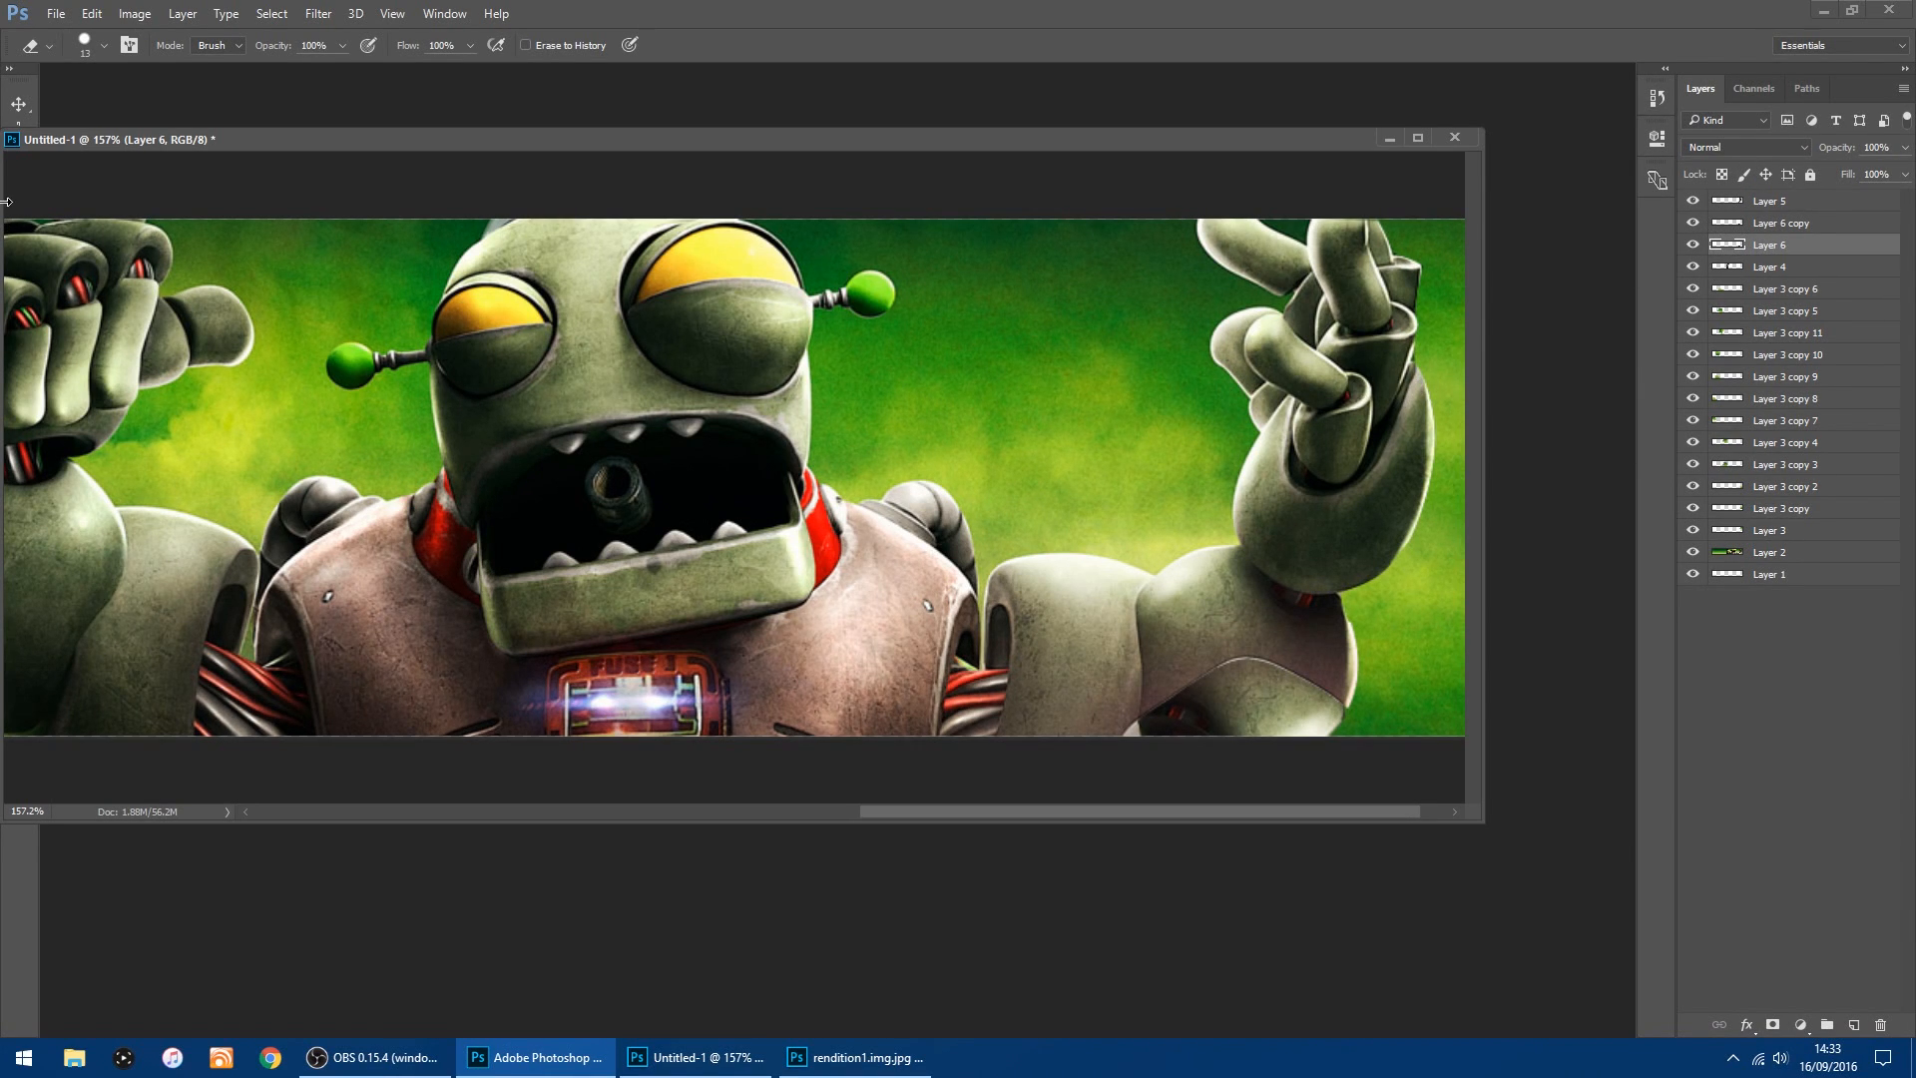
drag(238, 142, 368, 180)
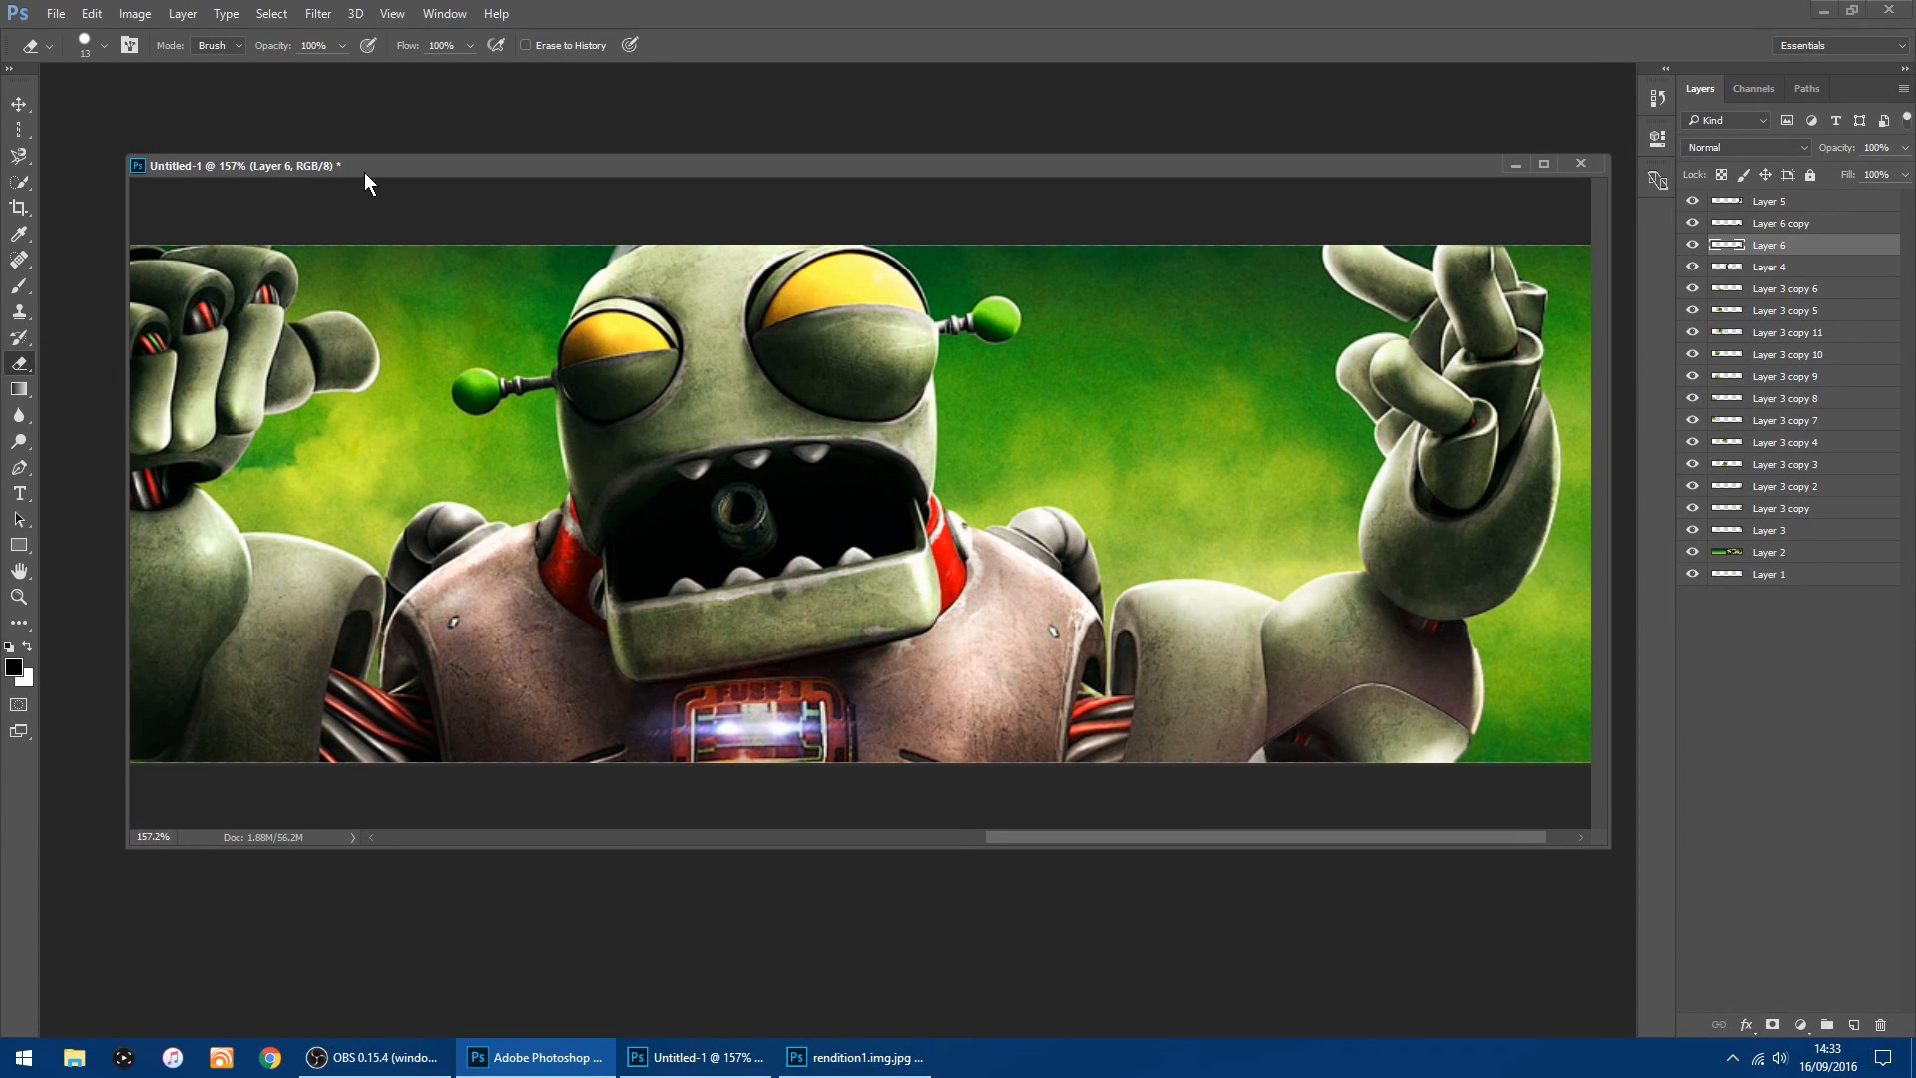
scroll(676, 329, down, 2)
scroll(676, 329, down, 3)
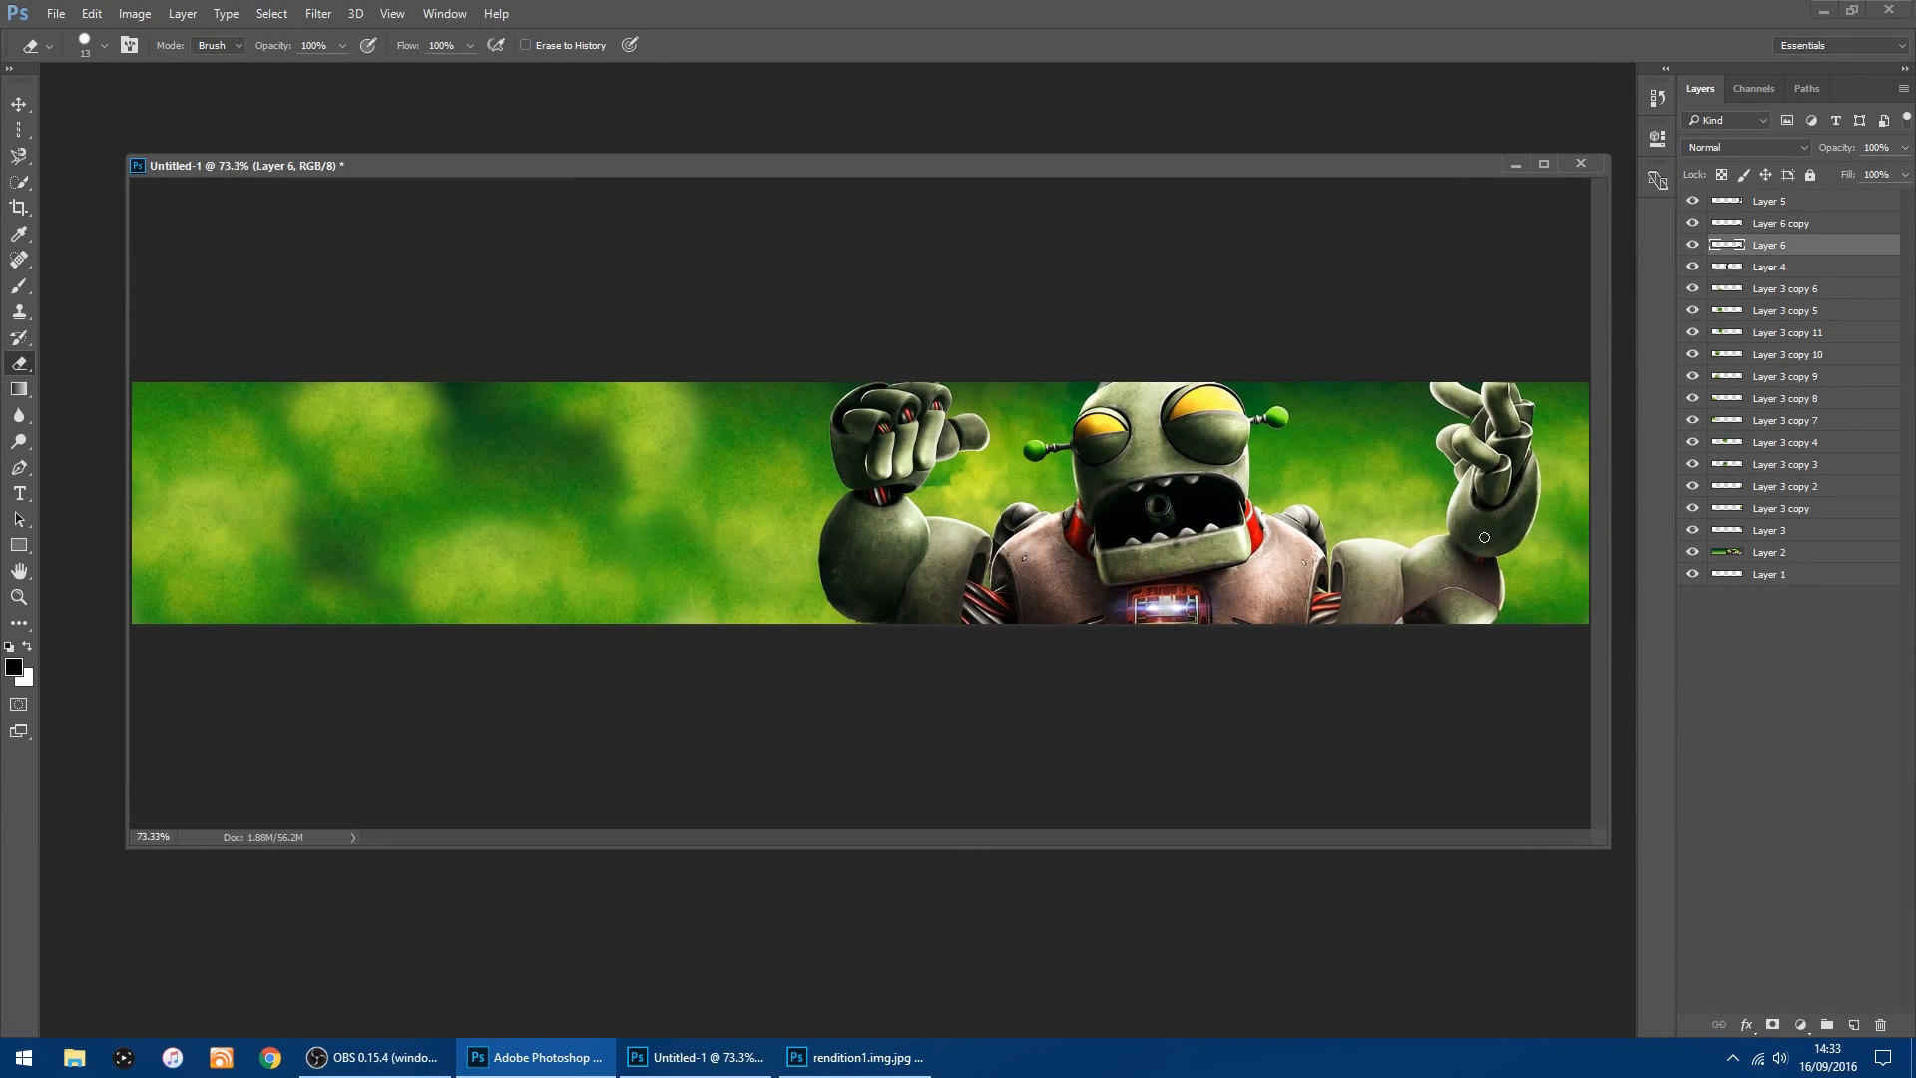
Open Marine-Biologist from Pictures, place its zombie near the banner's left end, and minimise the source image.
click(17, 106)
click(1133, 750)
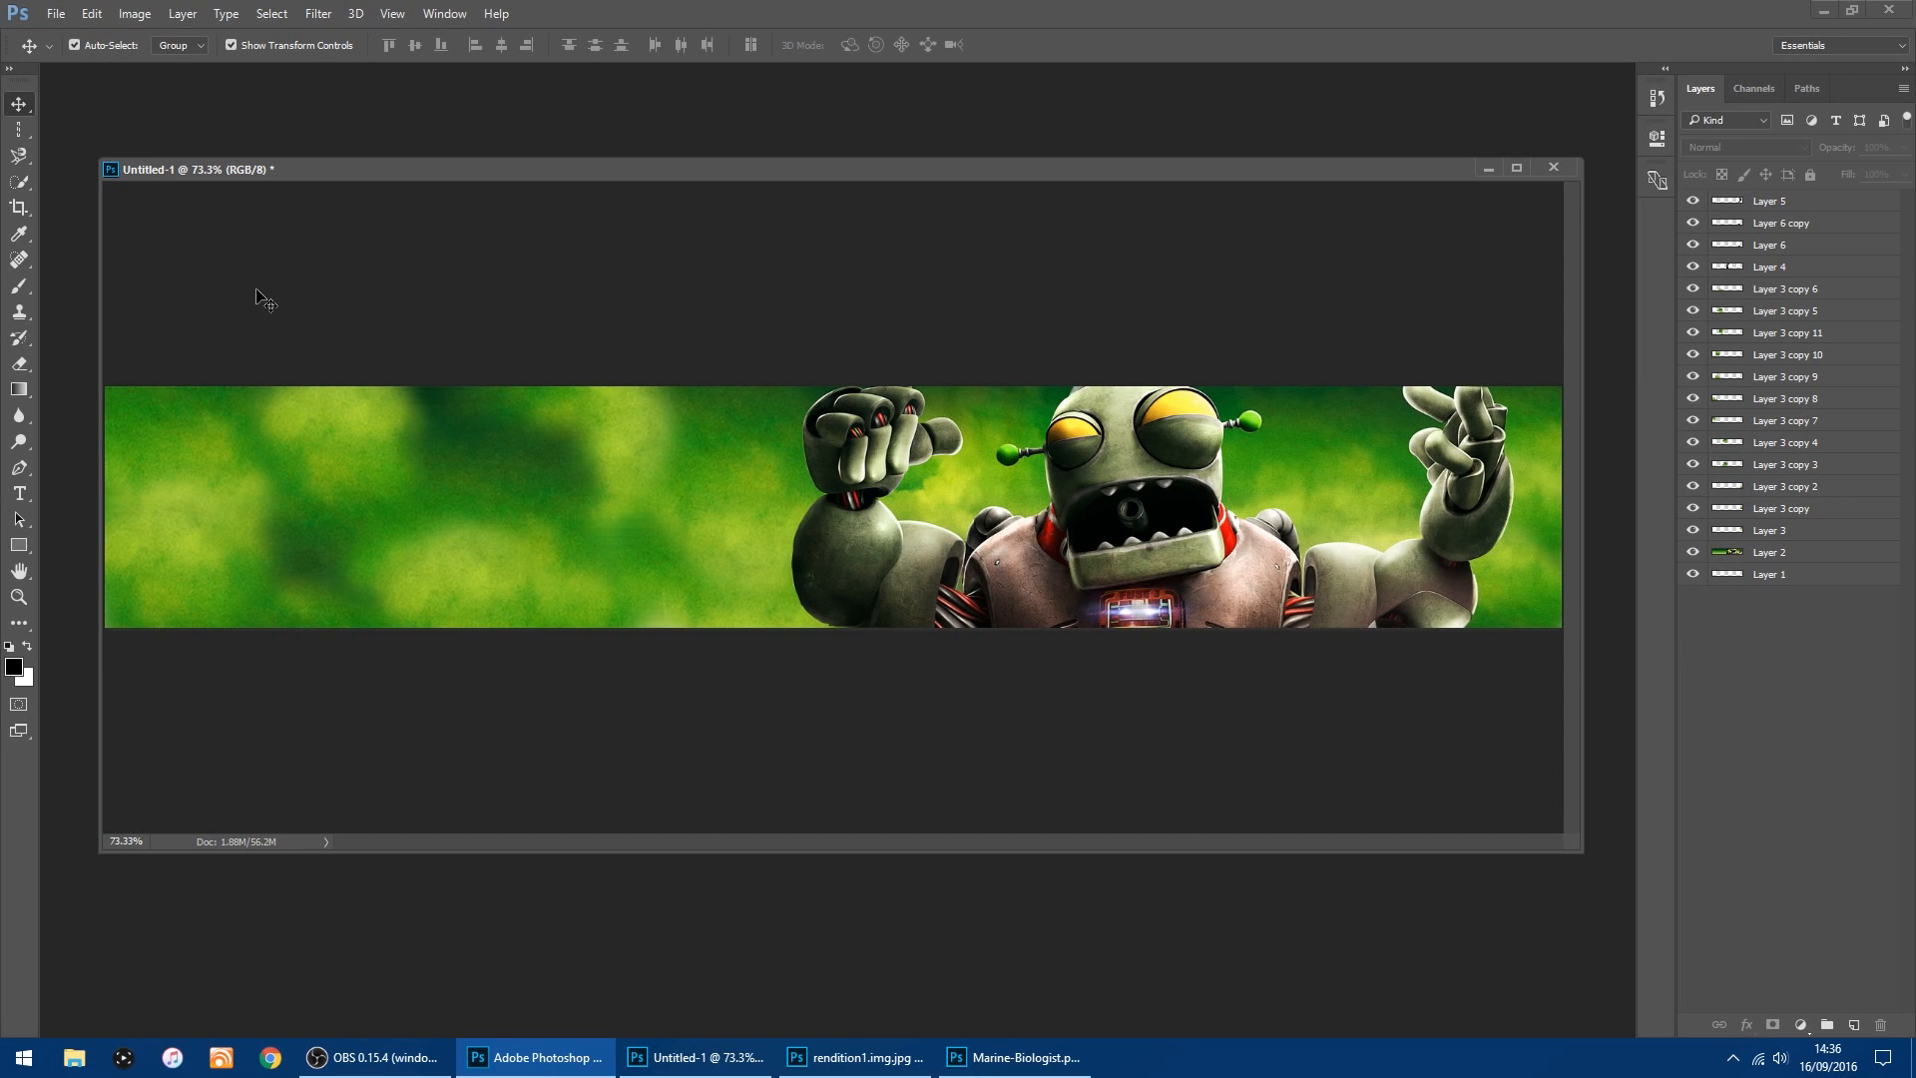
click(55, 15)
click(111, 60)
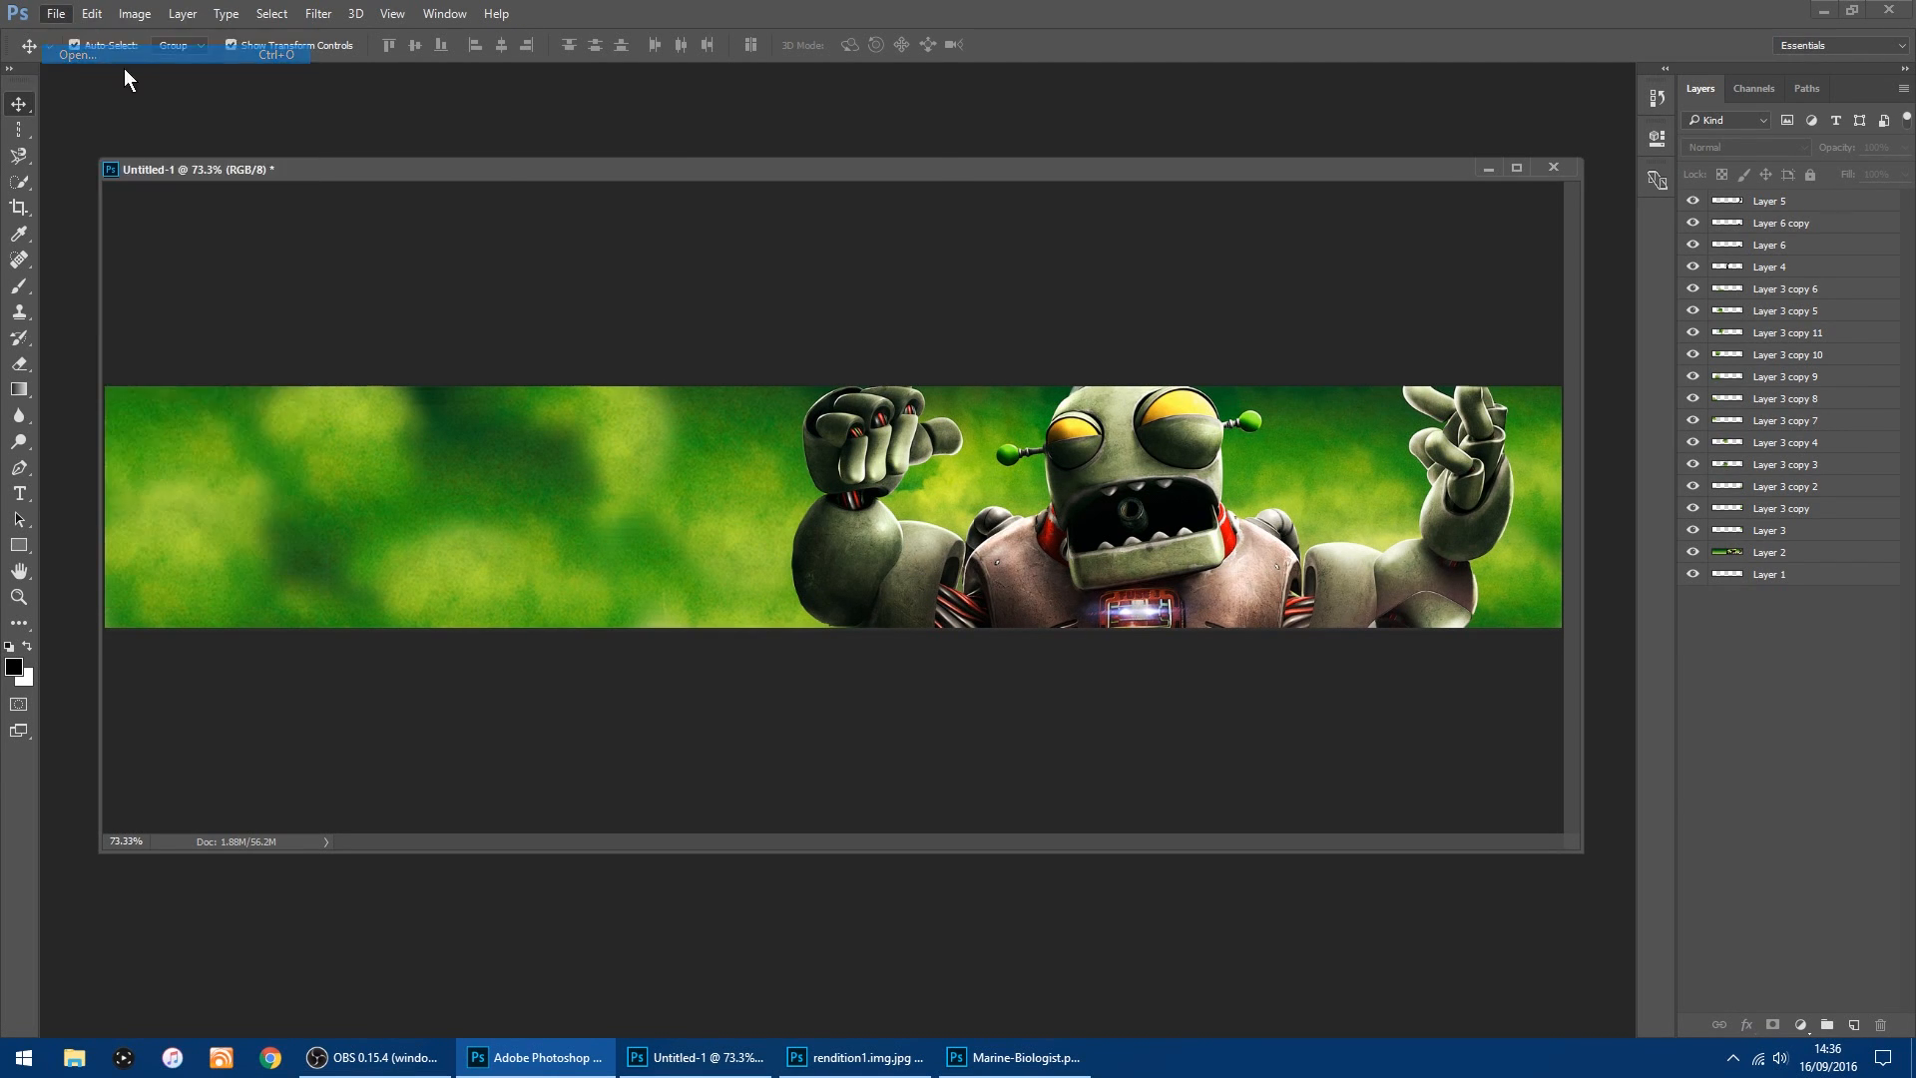
double_click(469, 158)
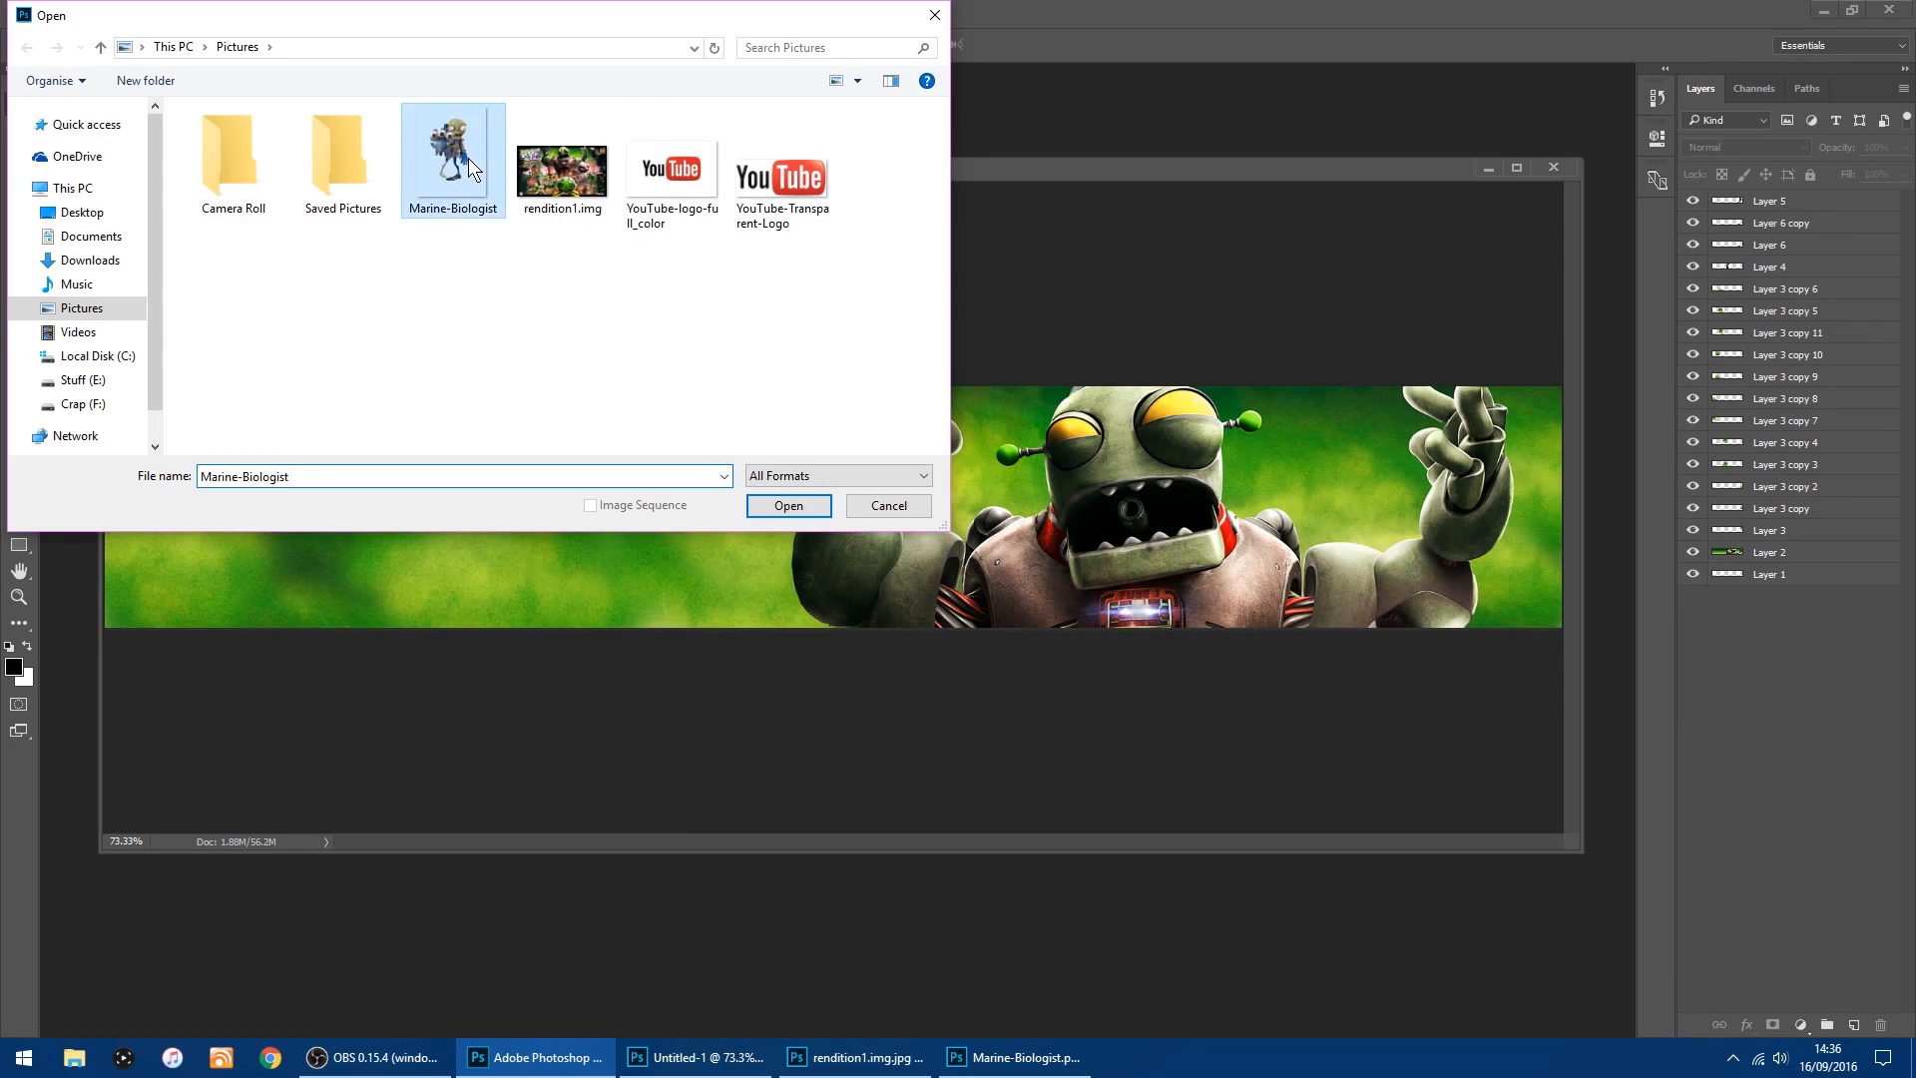
drag(411, 266, 337, 434)
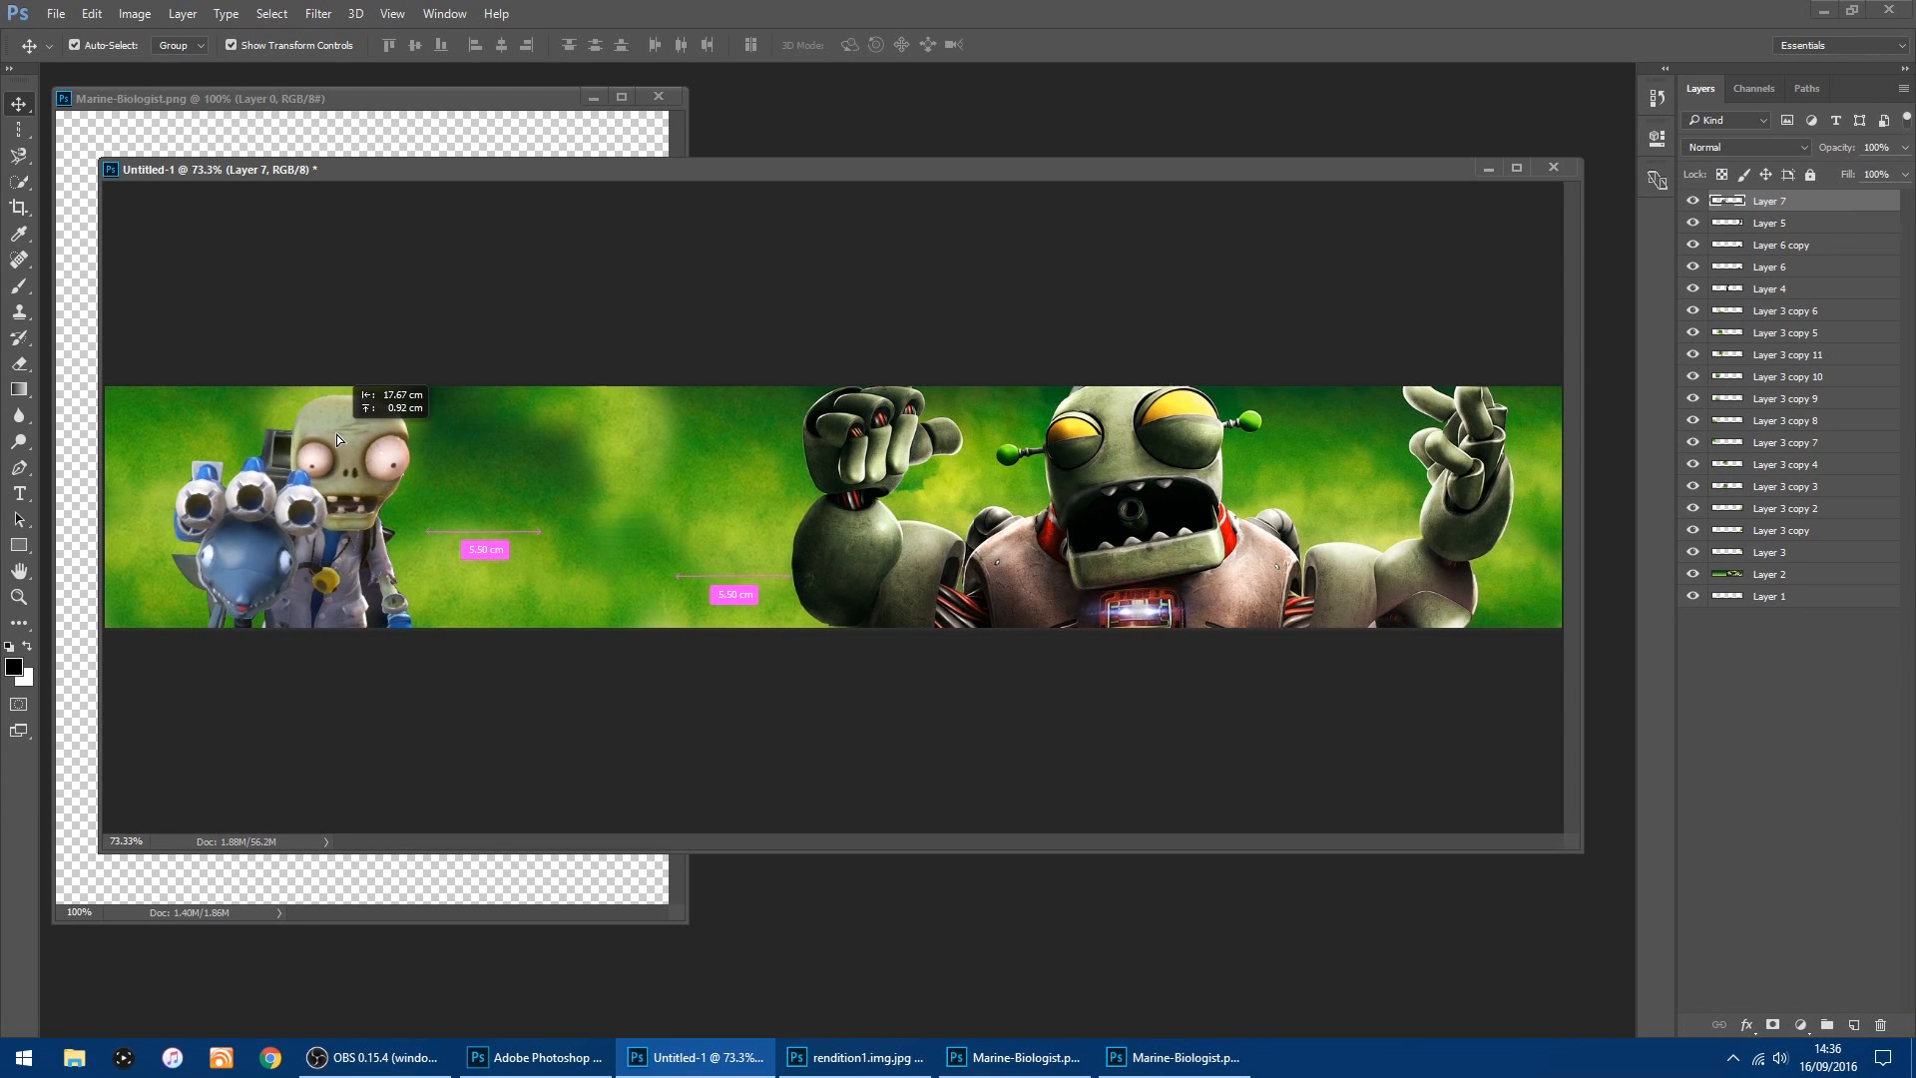
drag(337, 434, 335, 431)
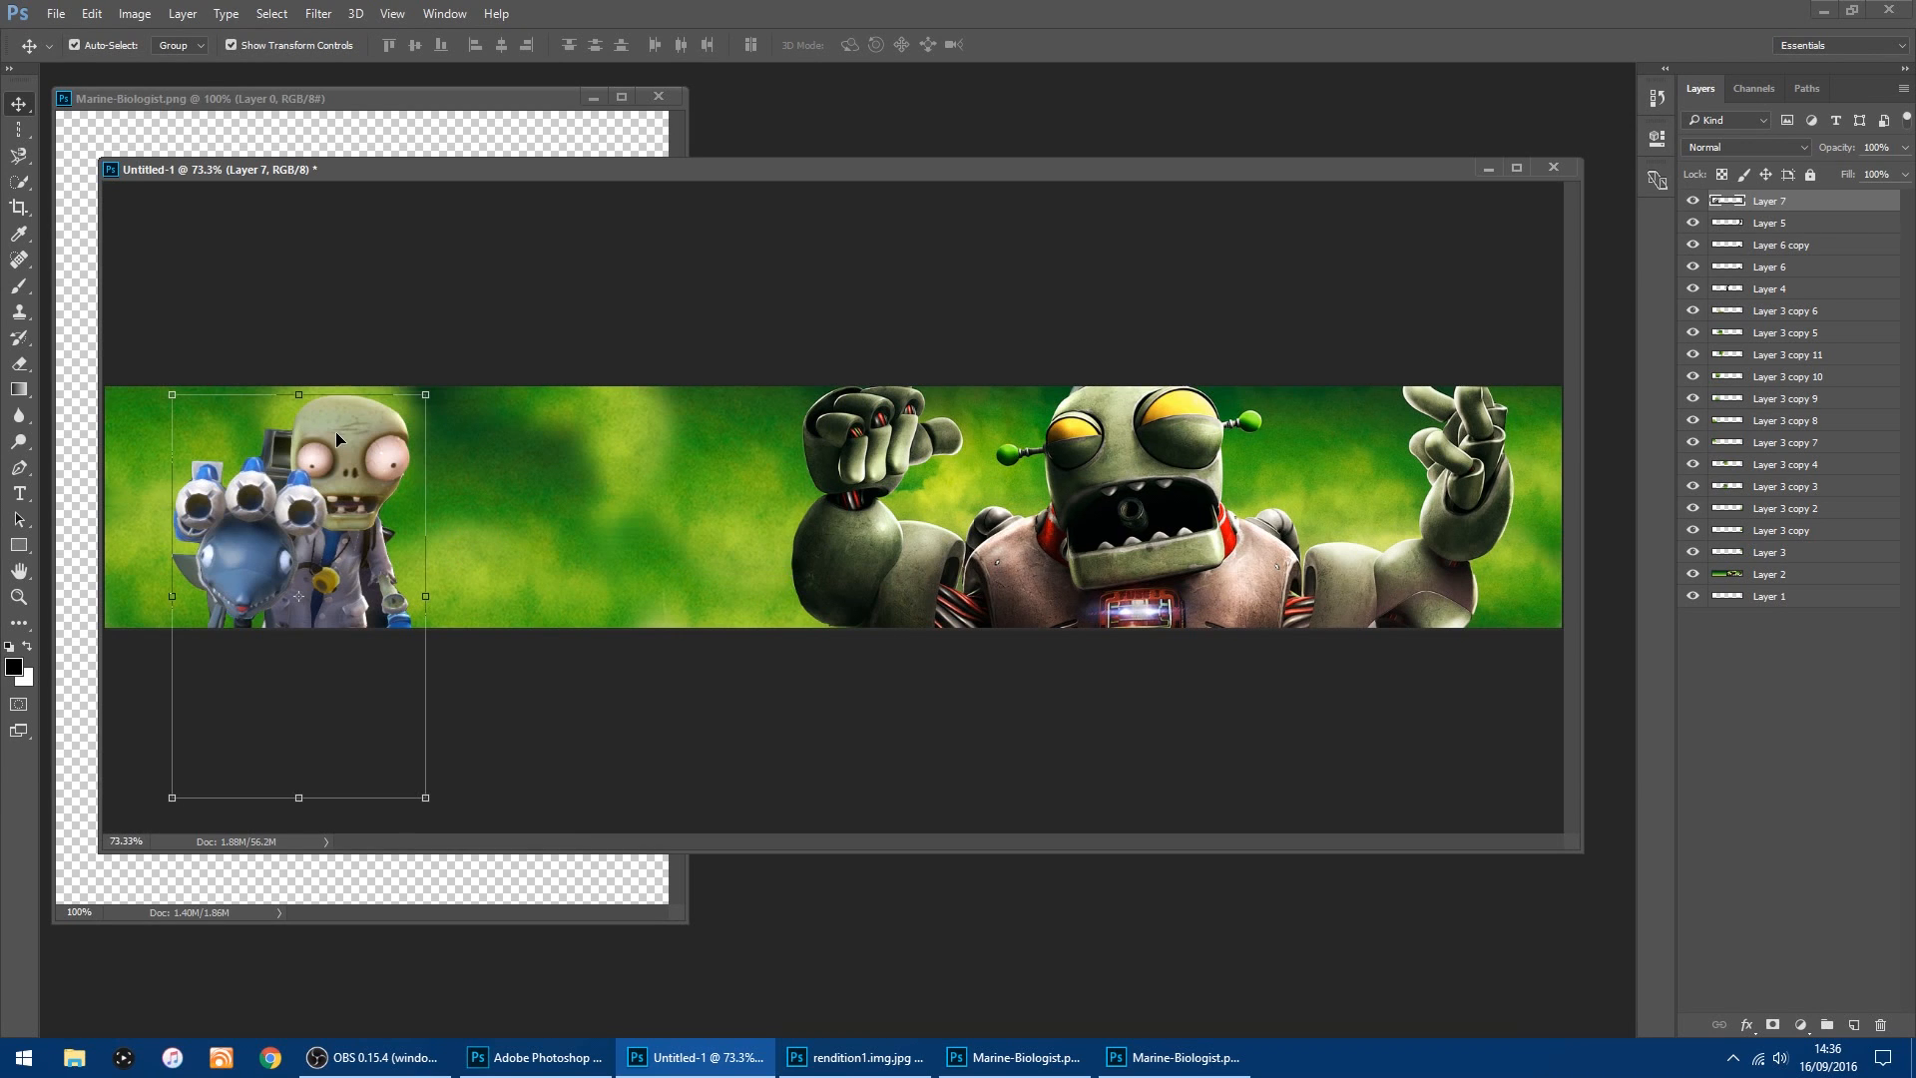
click(589, 99)
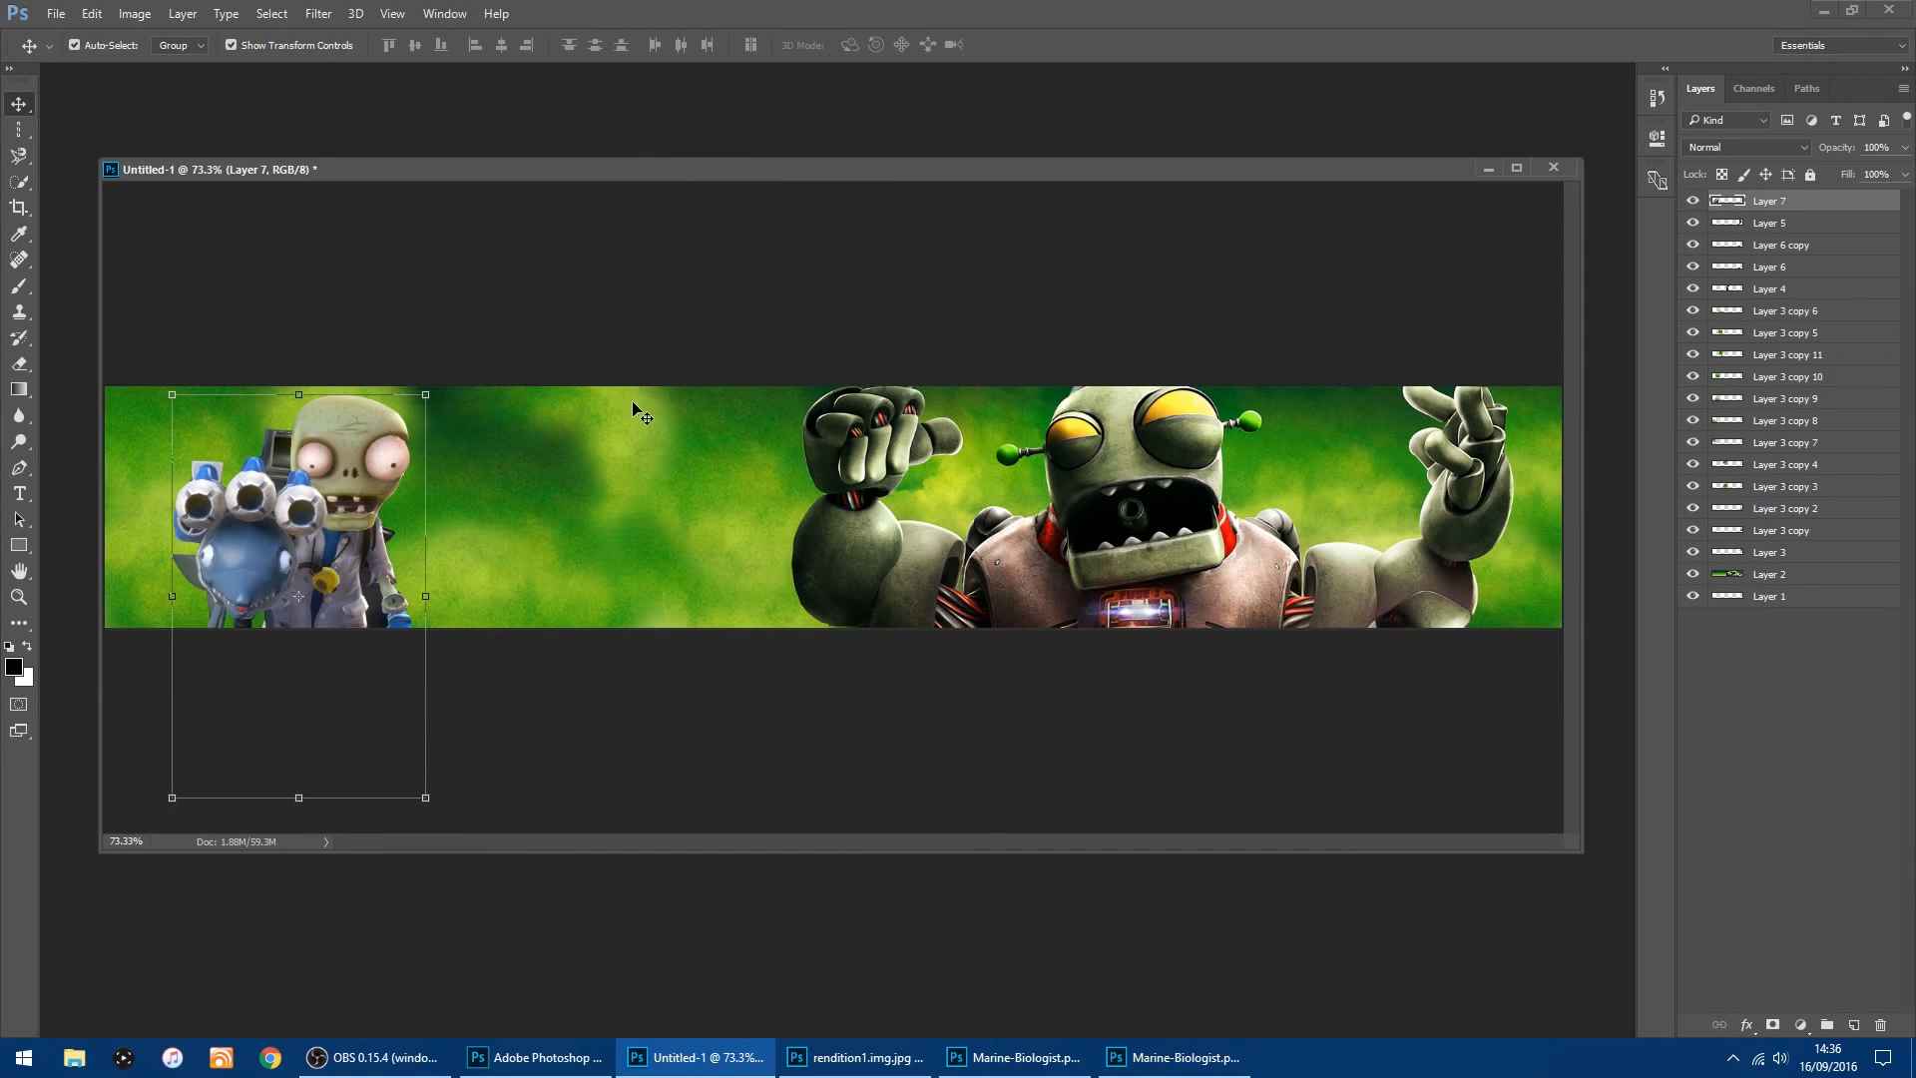
click(644, 322)
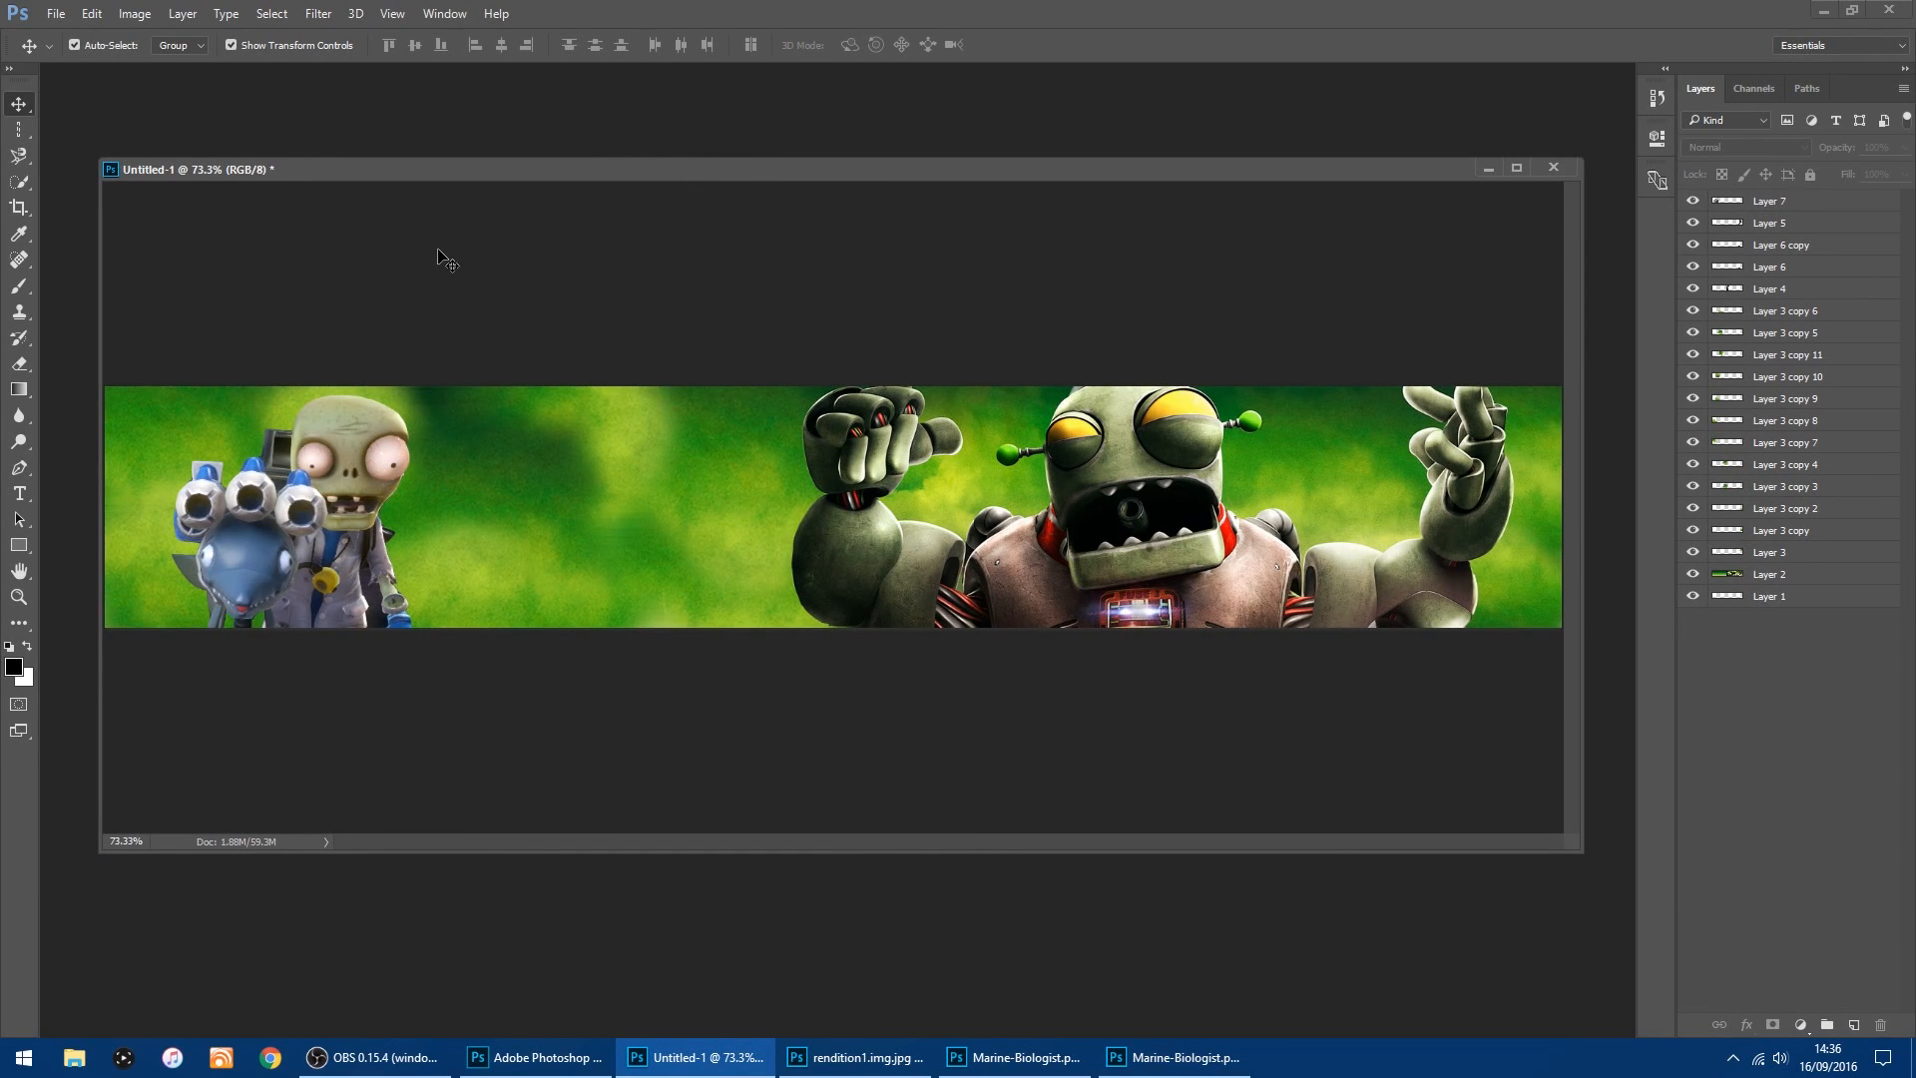
Duplicate the zombie on Layer 7, set the copy's blend mode to Soft Light, and compare it with the copy hidden.
click(347, 471)
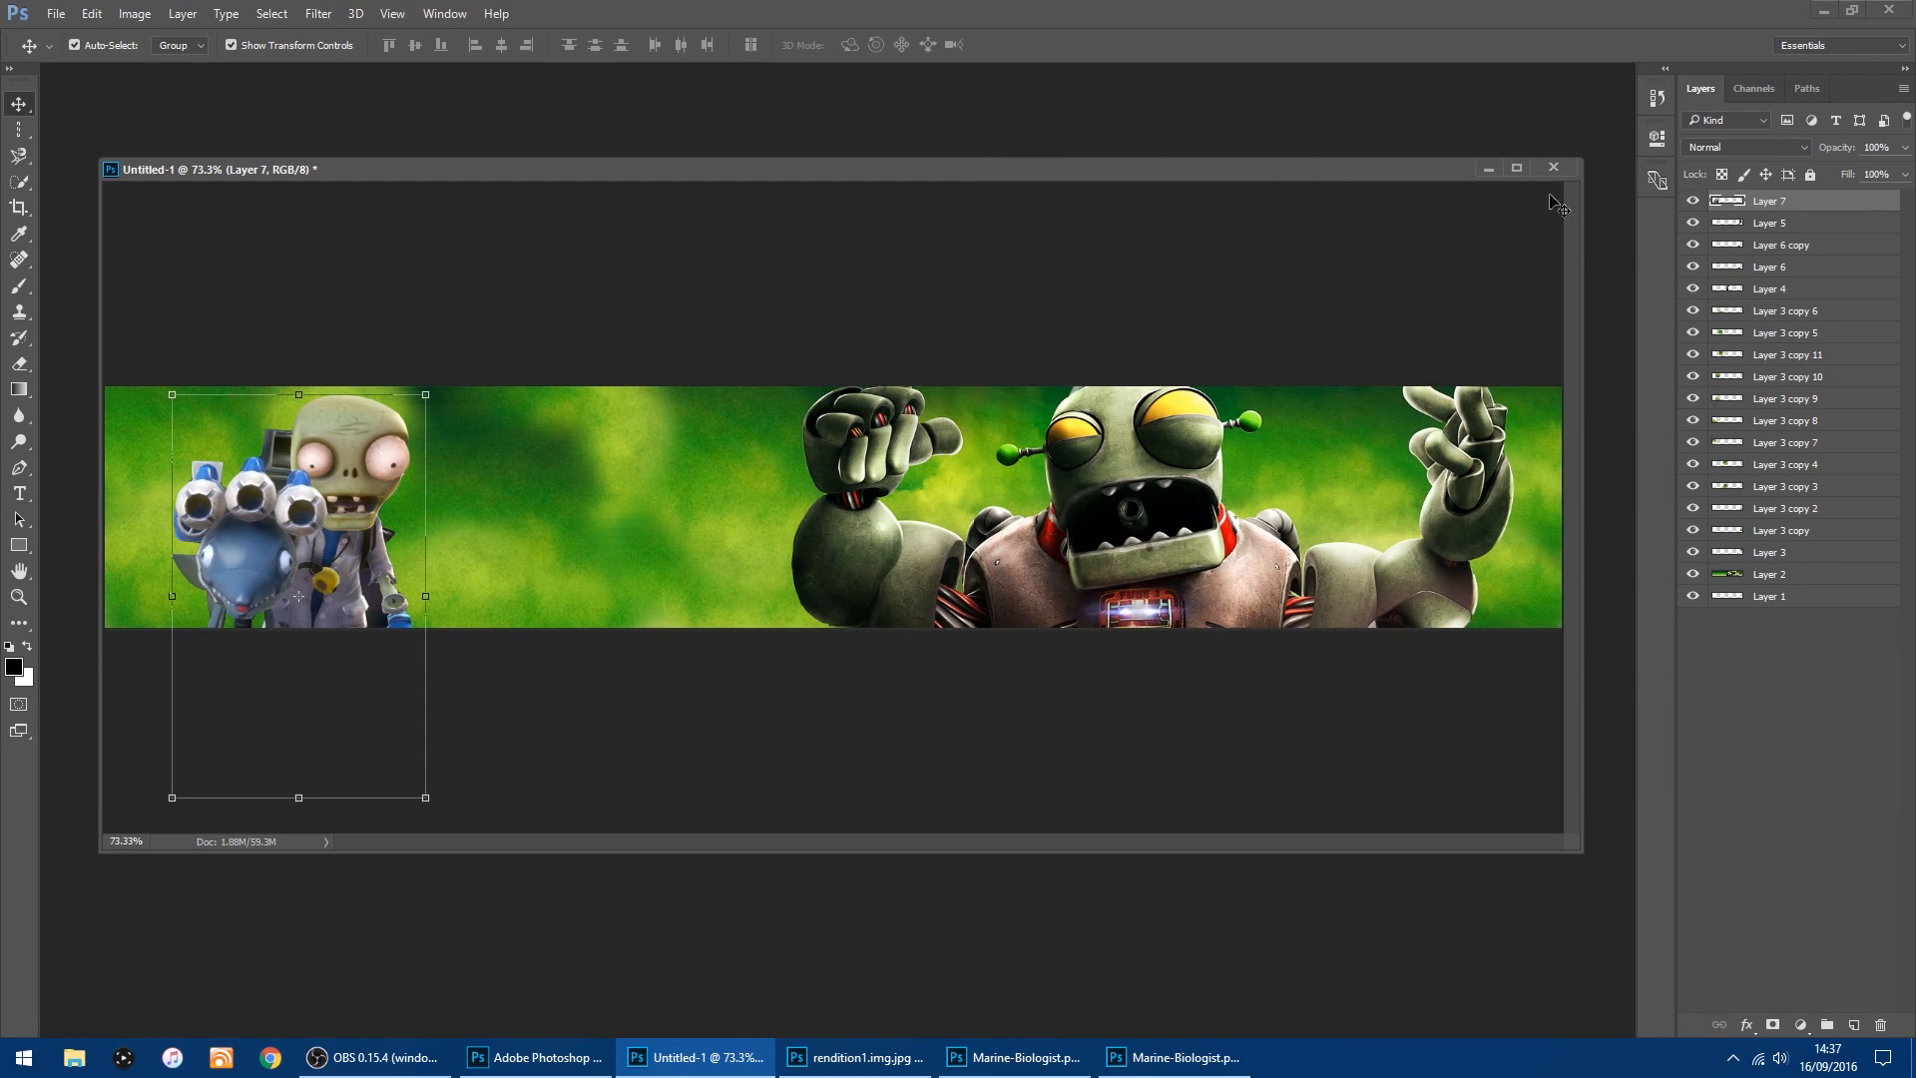
drag(1730, 206, 1852, 1021)
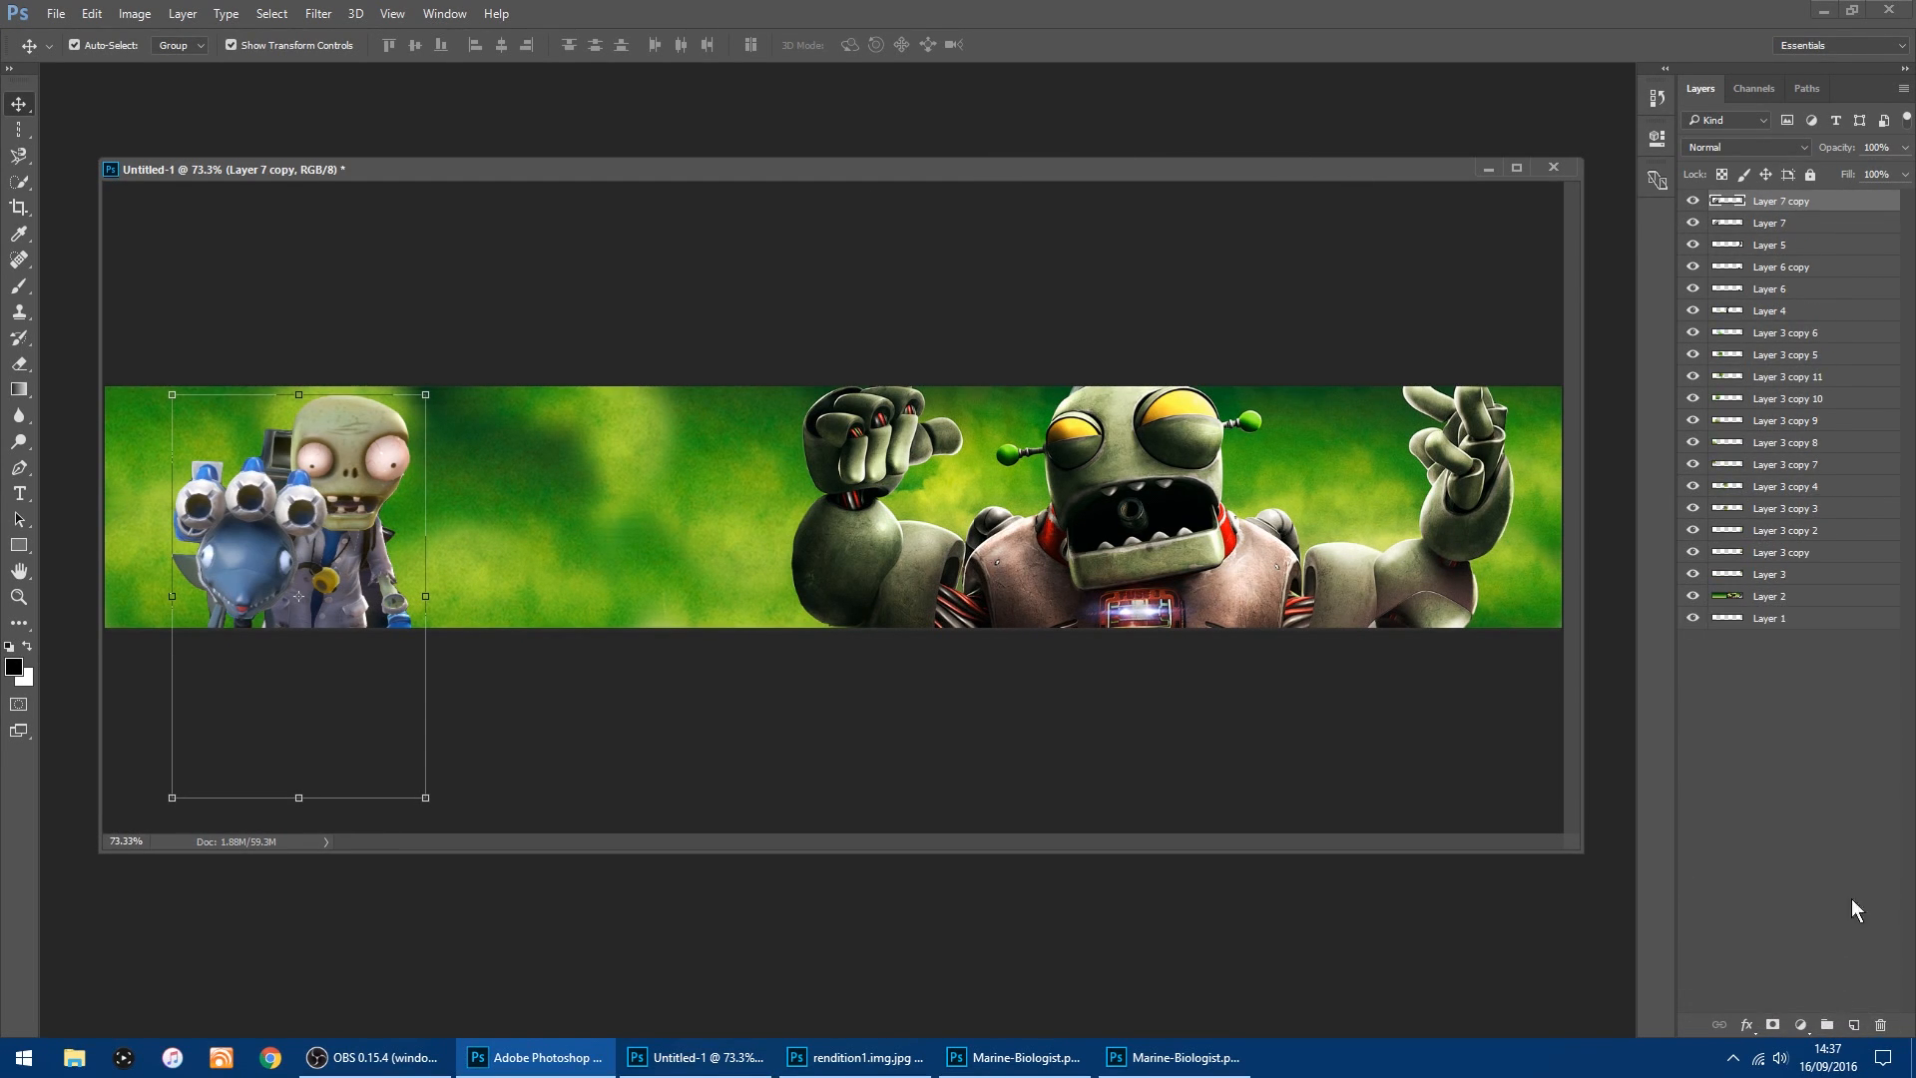
click(1752, 148)
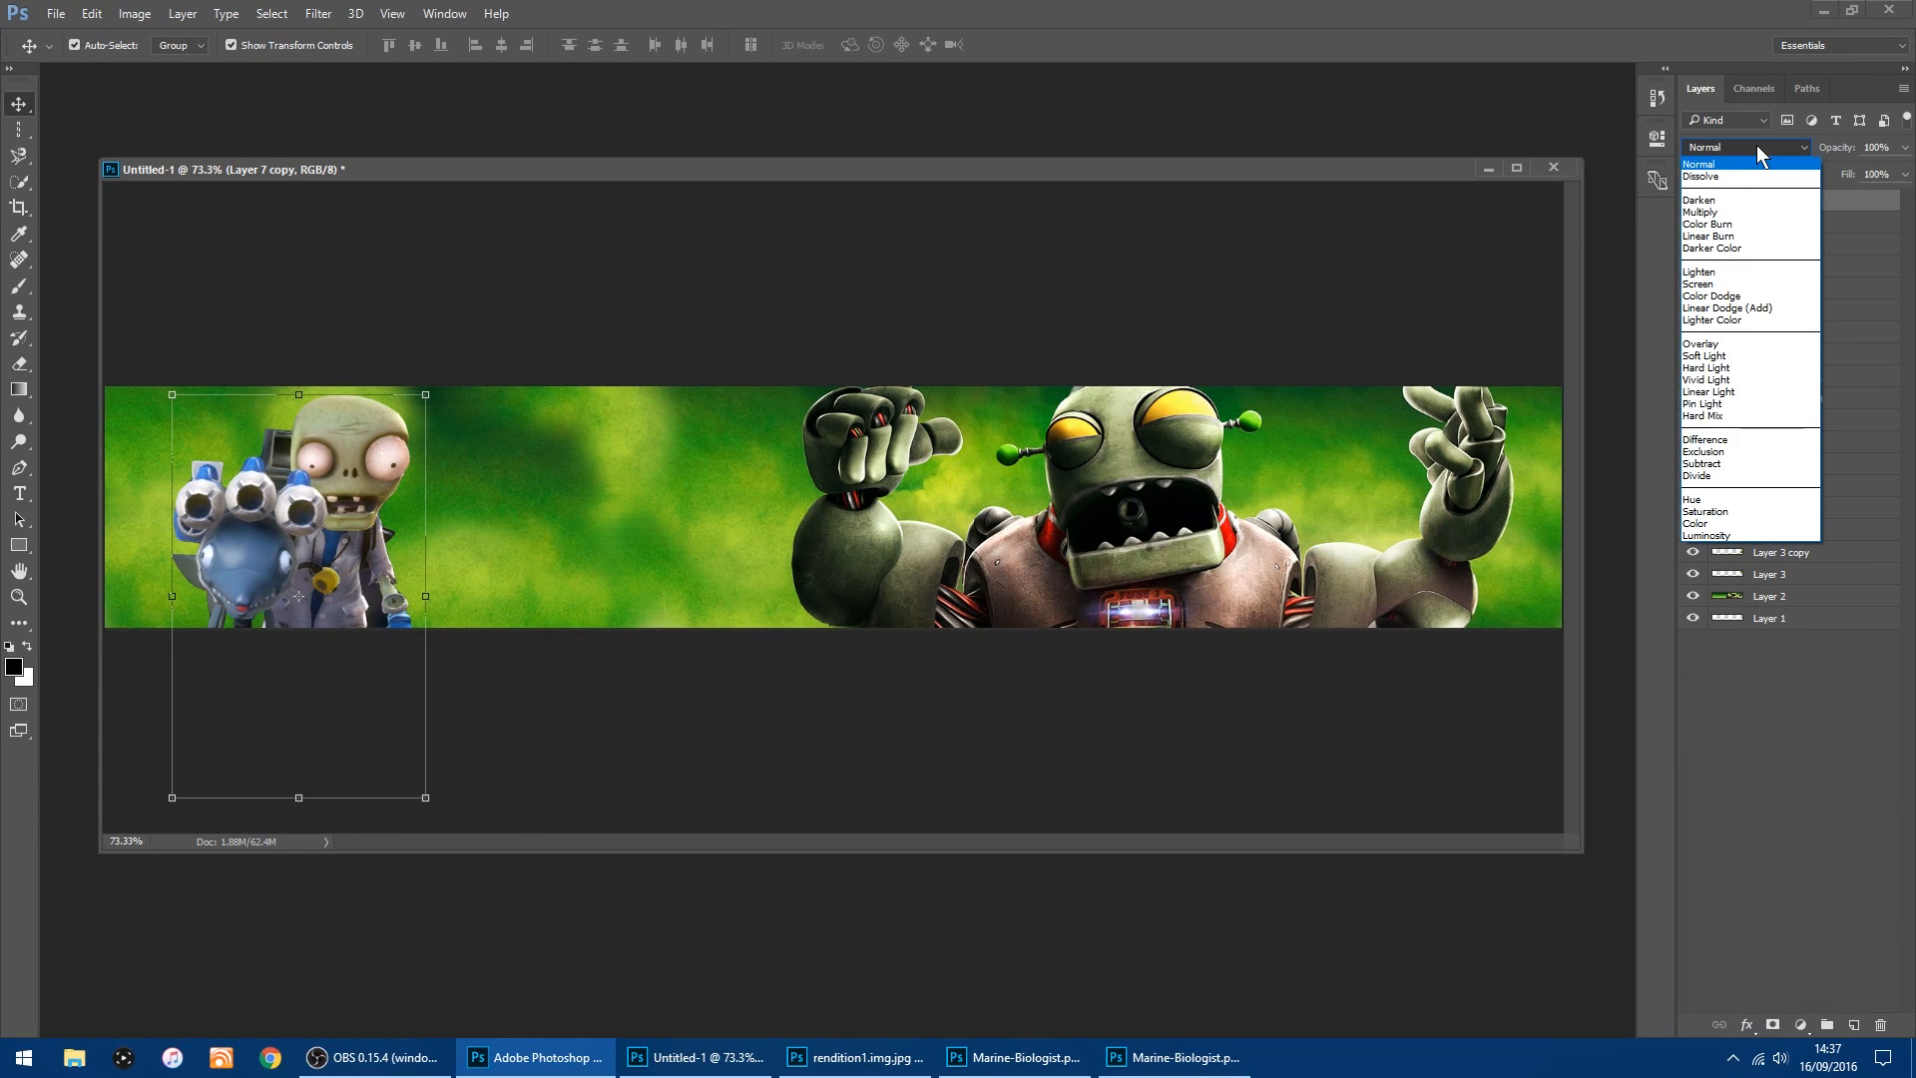
click(1750, 355)
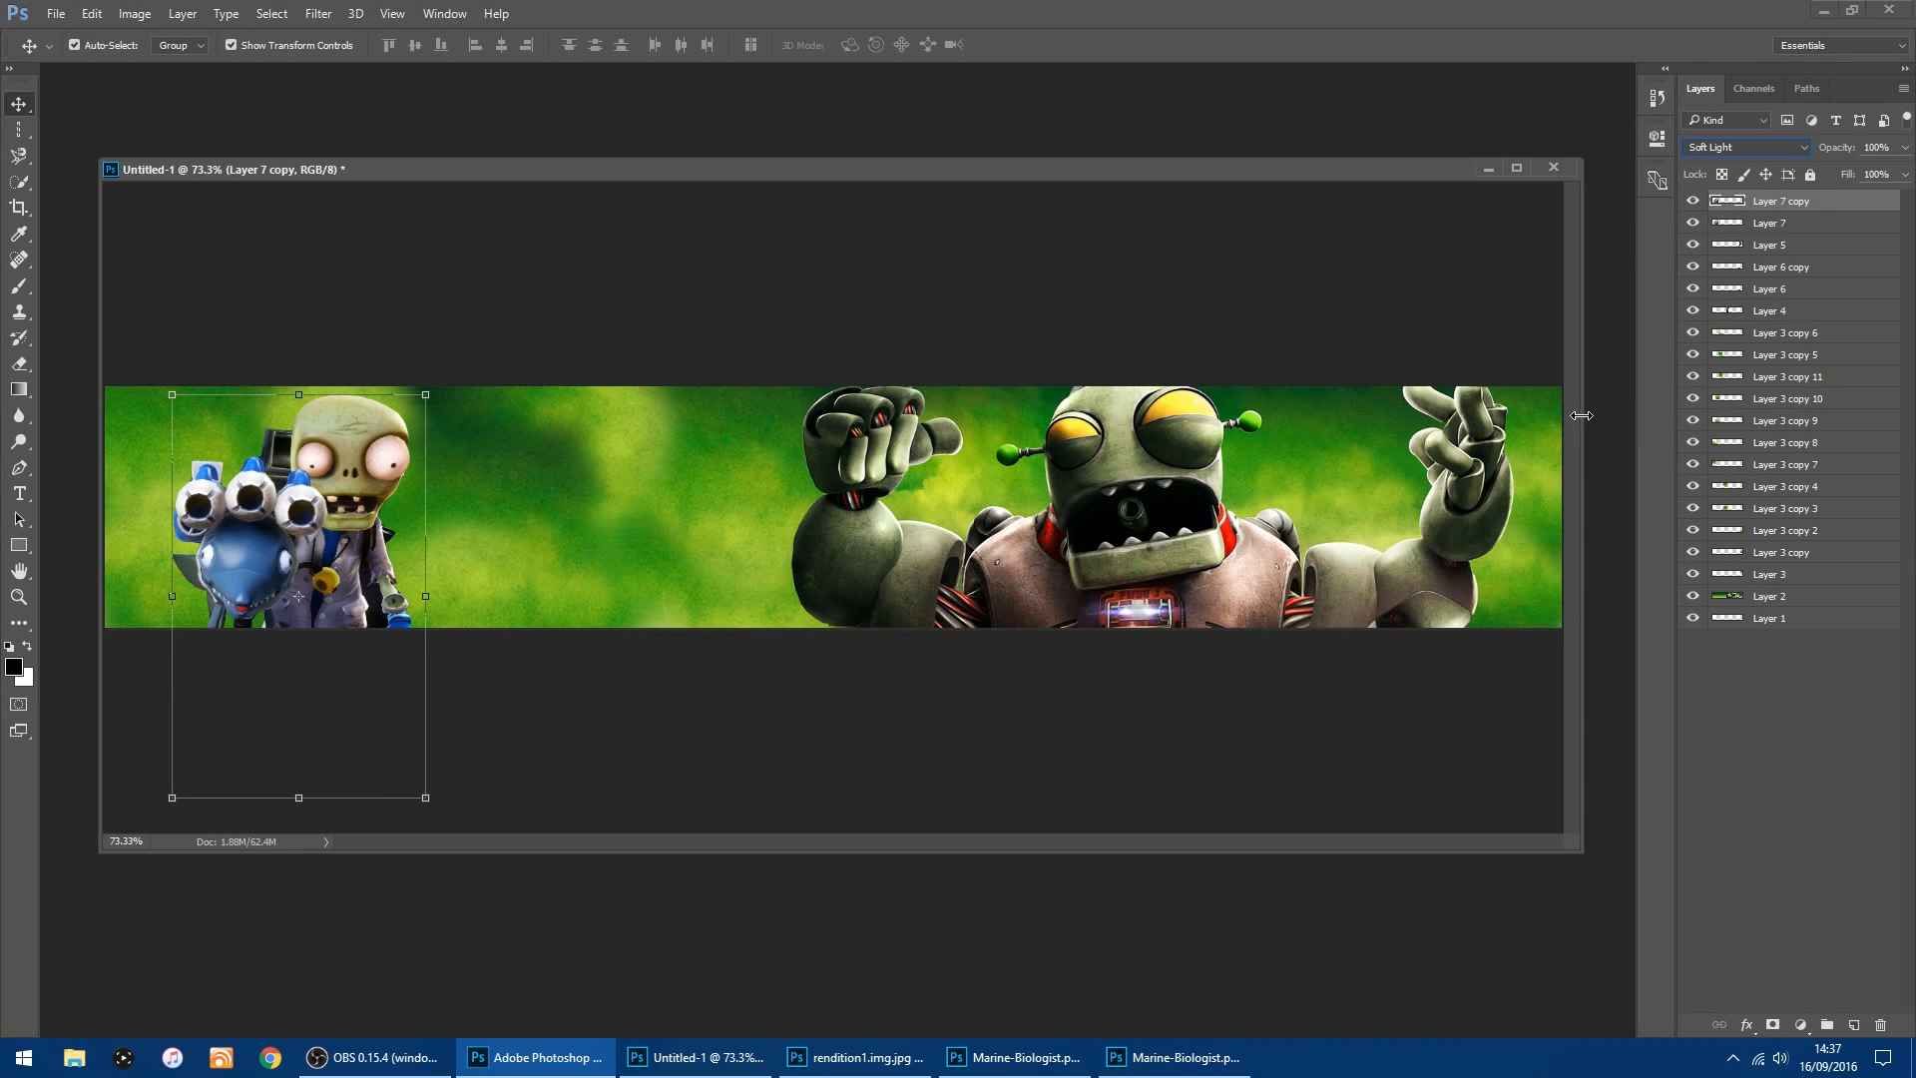
click(1694, 201)
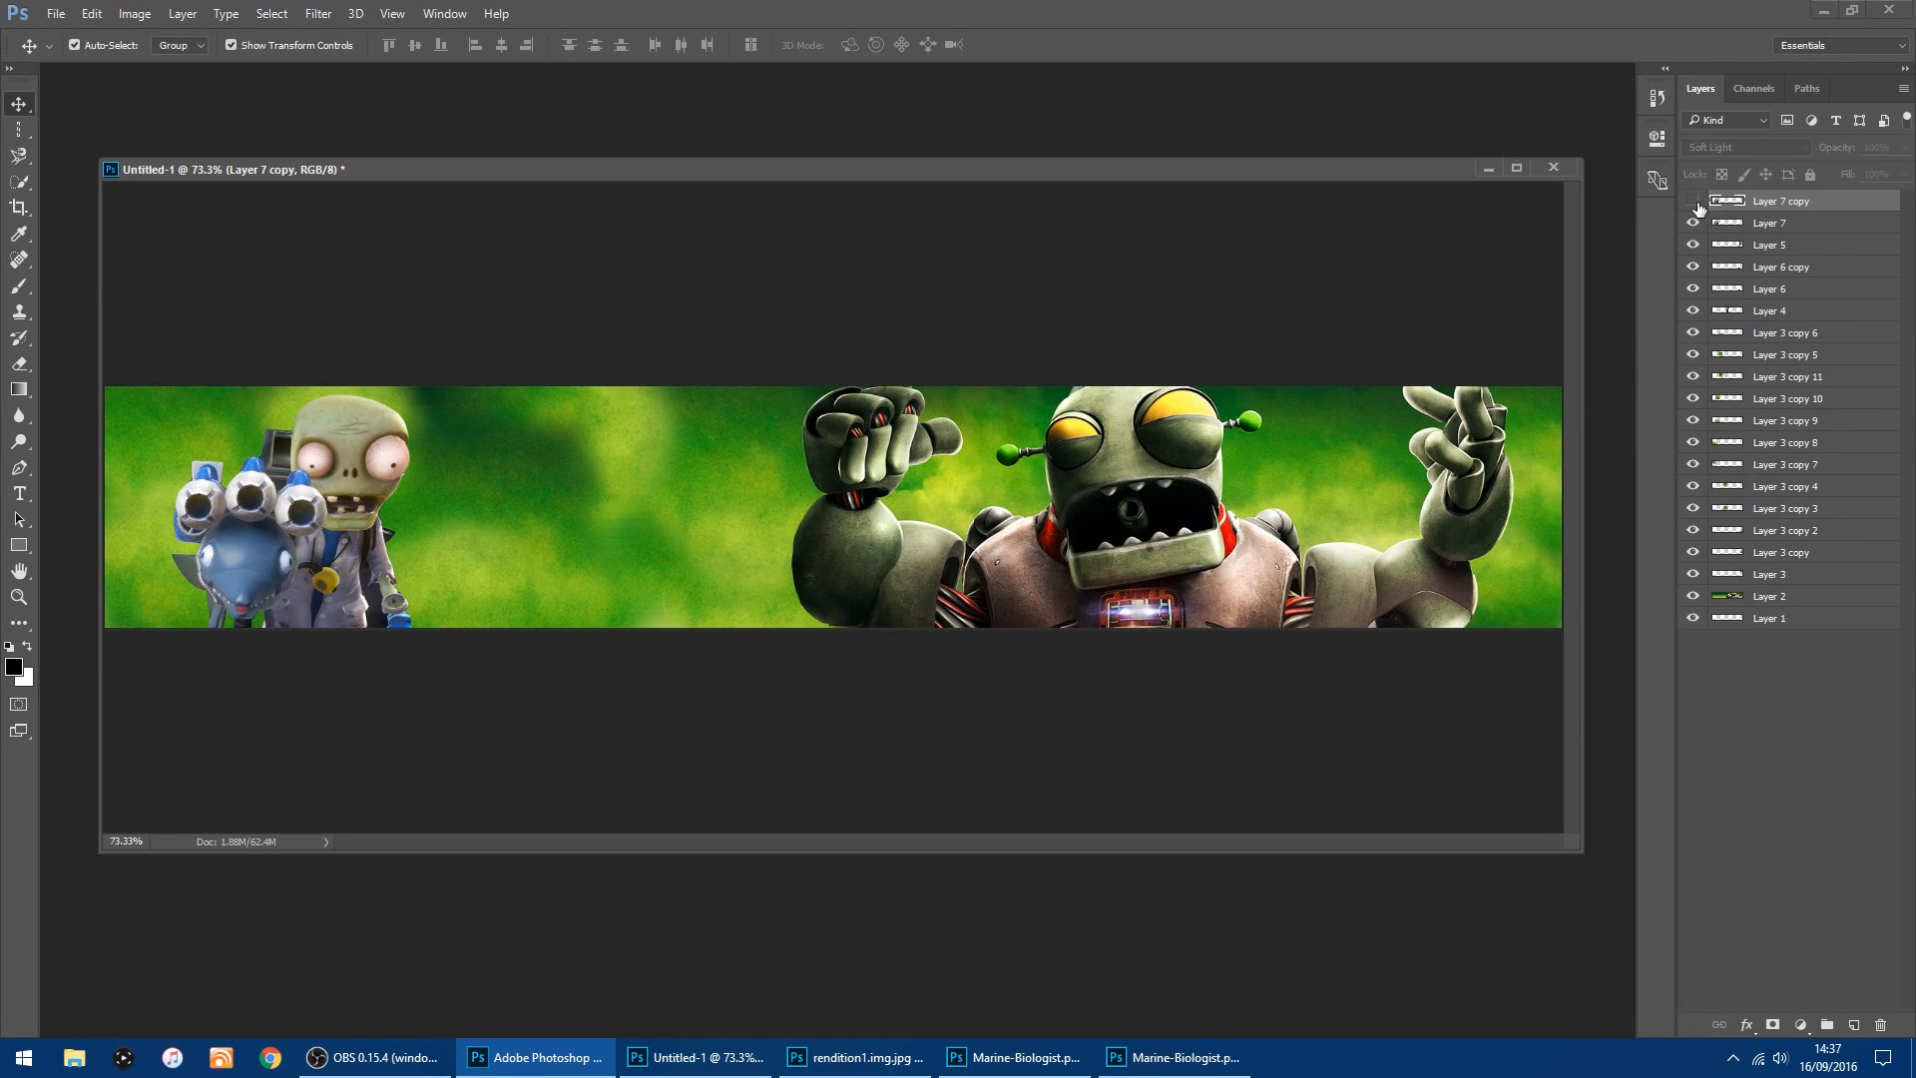
click(1695, 202)
click(1694, 203)
click(1694, 203)
click(1695, 203)
click(1695, 202)
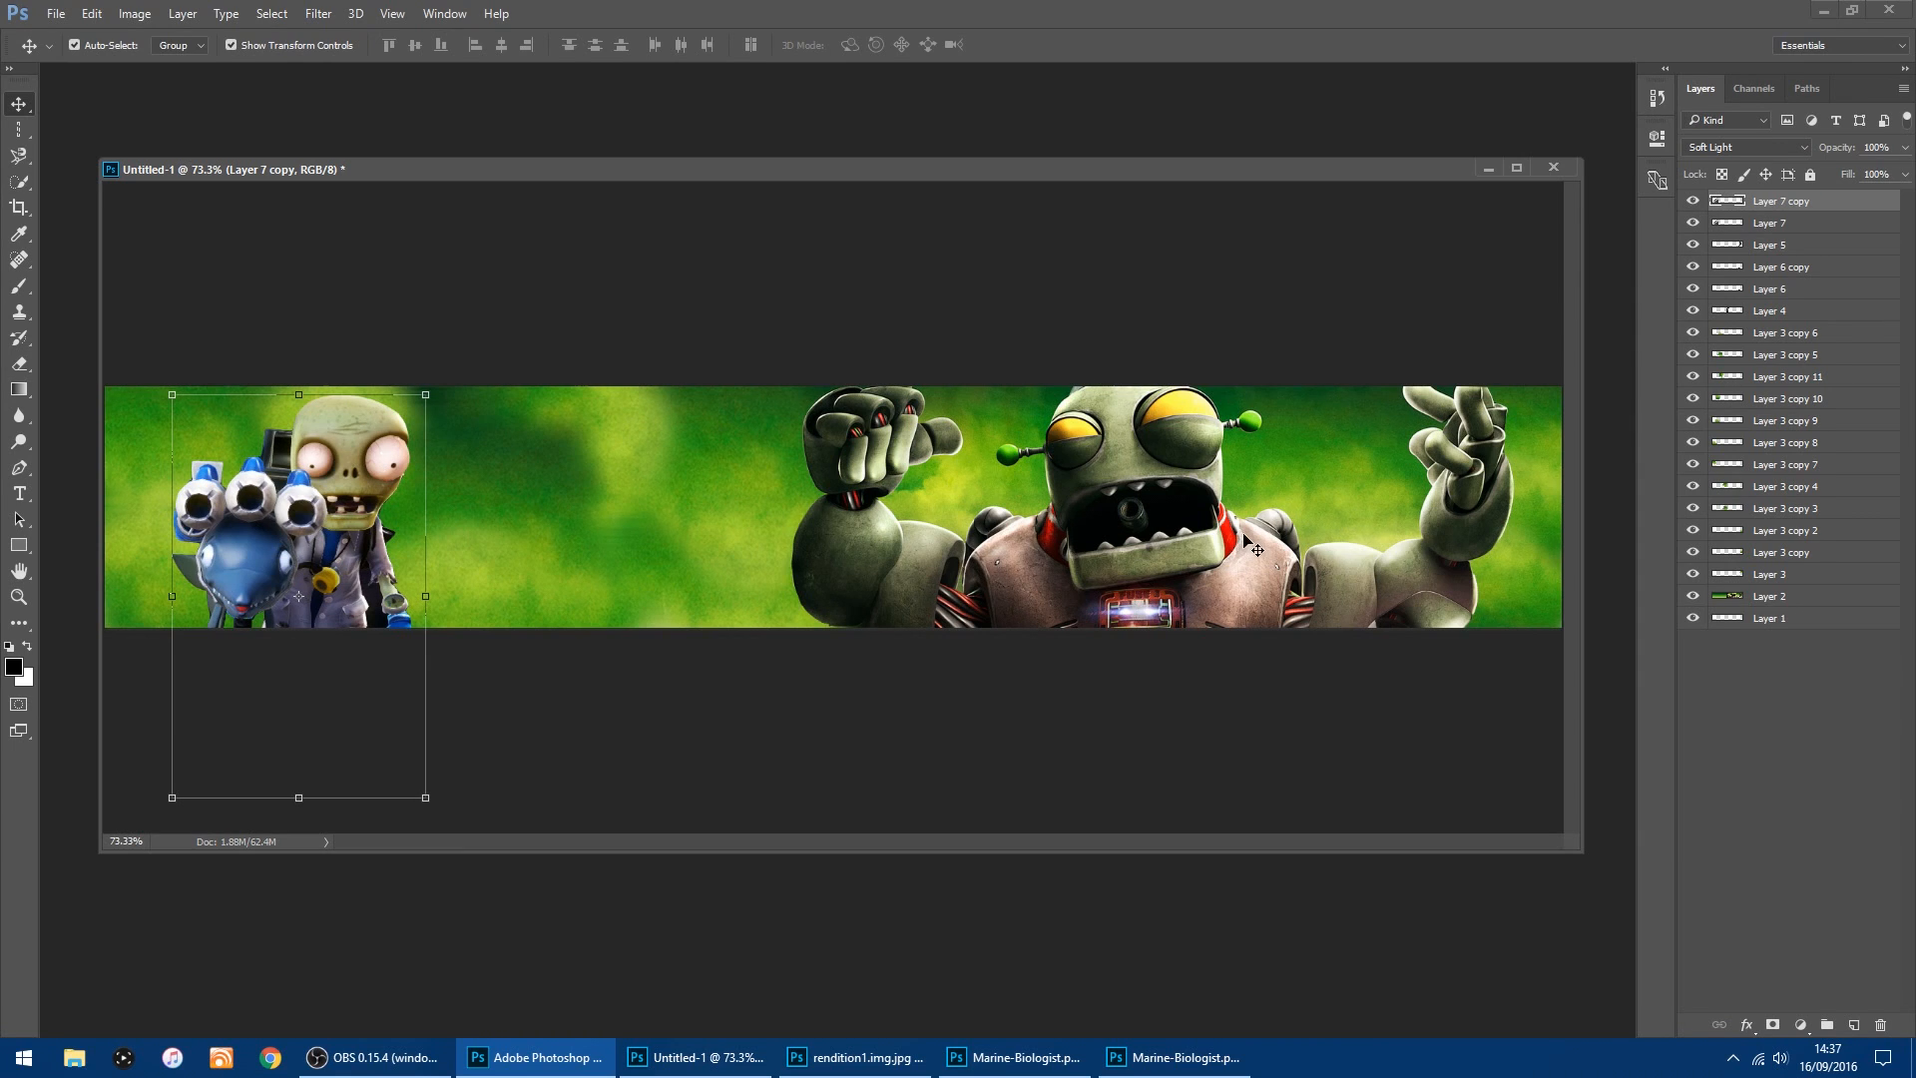
click(1500, 776)
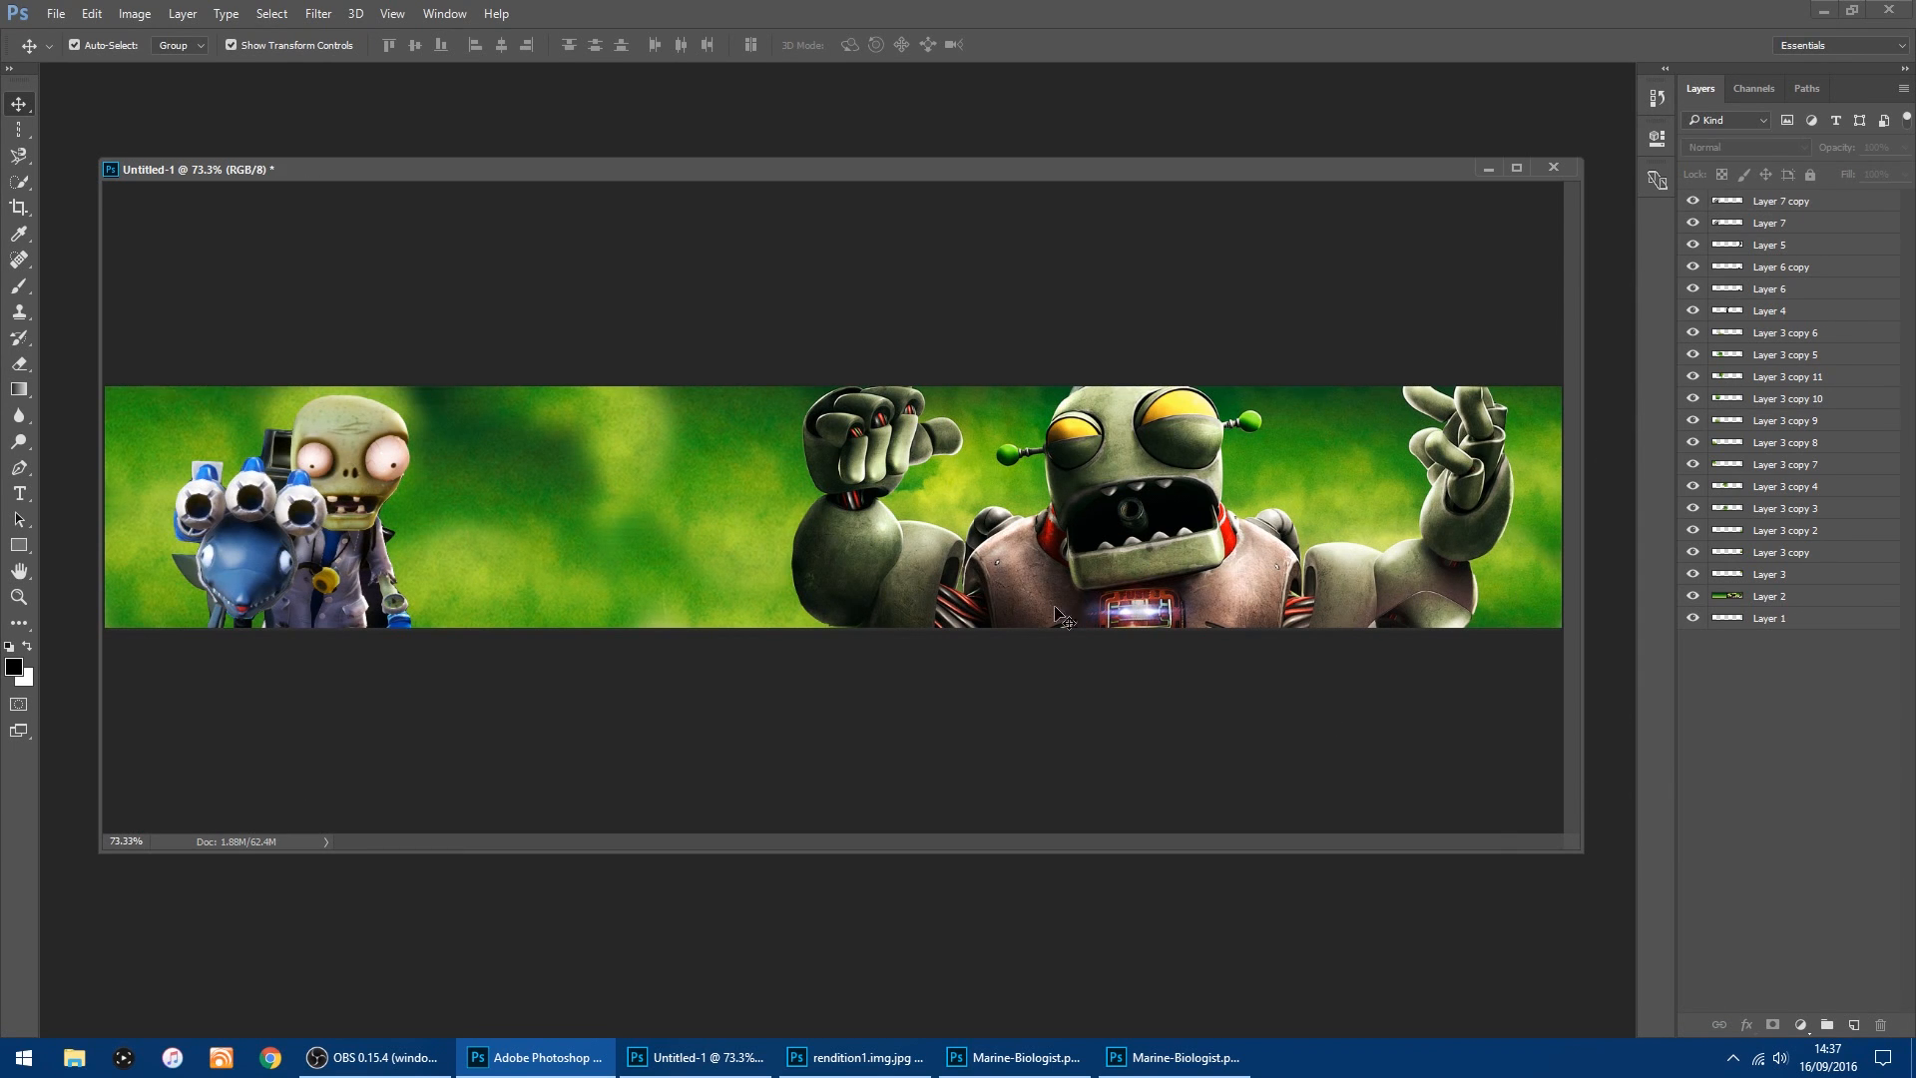
Open YouTube-logo-full_color and YouTube-Transparent-Logo together from Pictures.
click(56, 13)
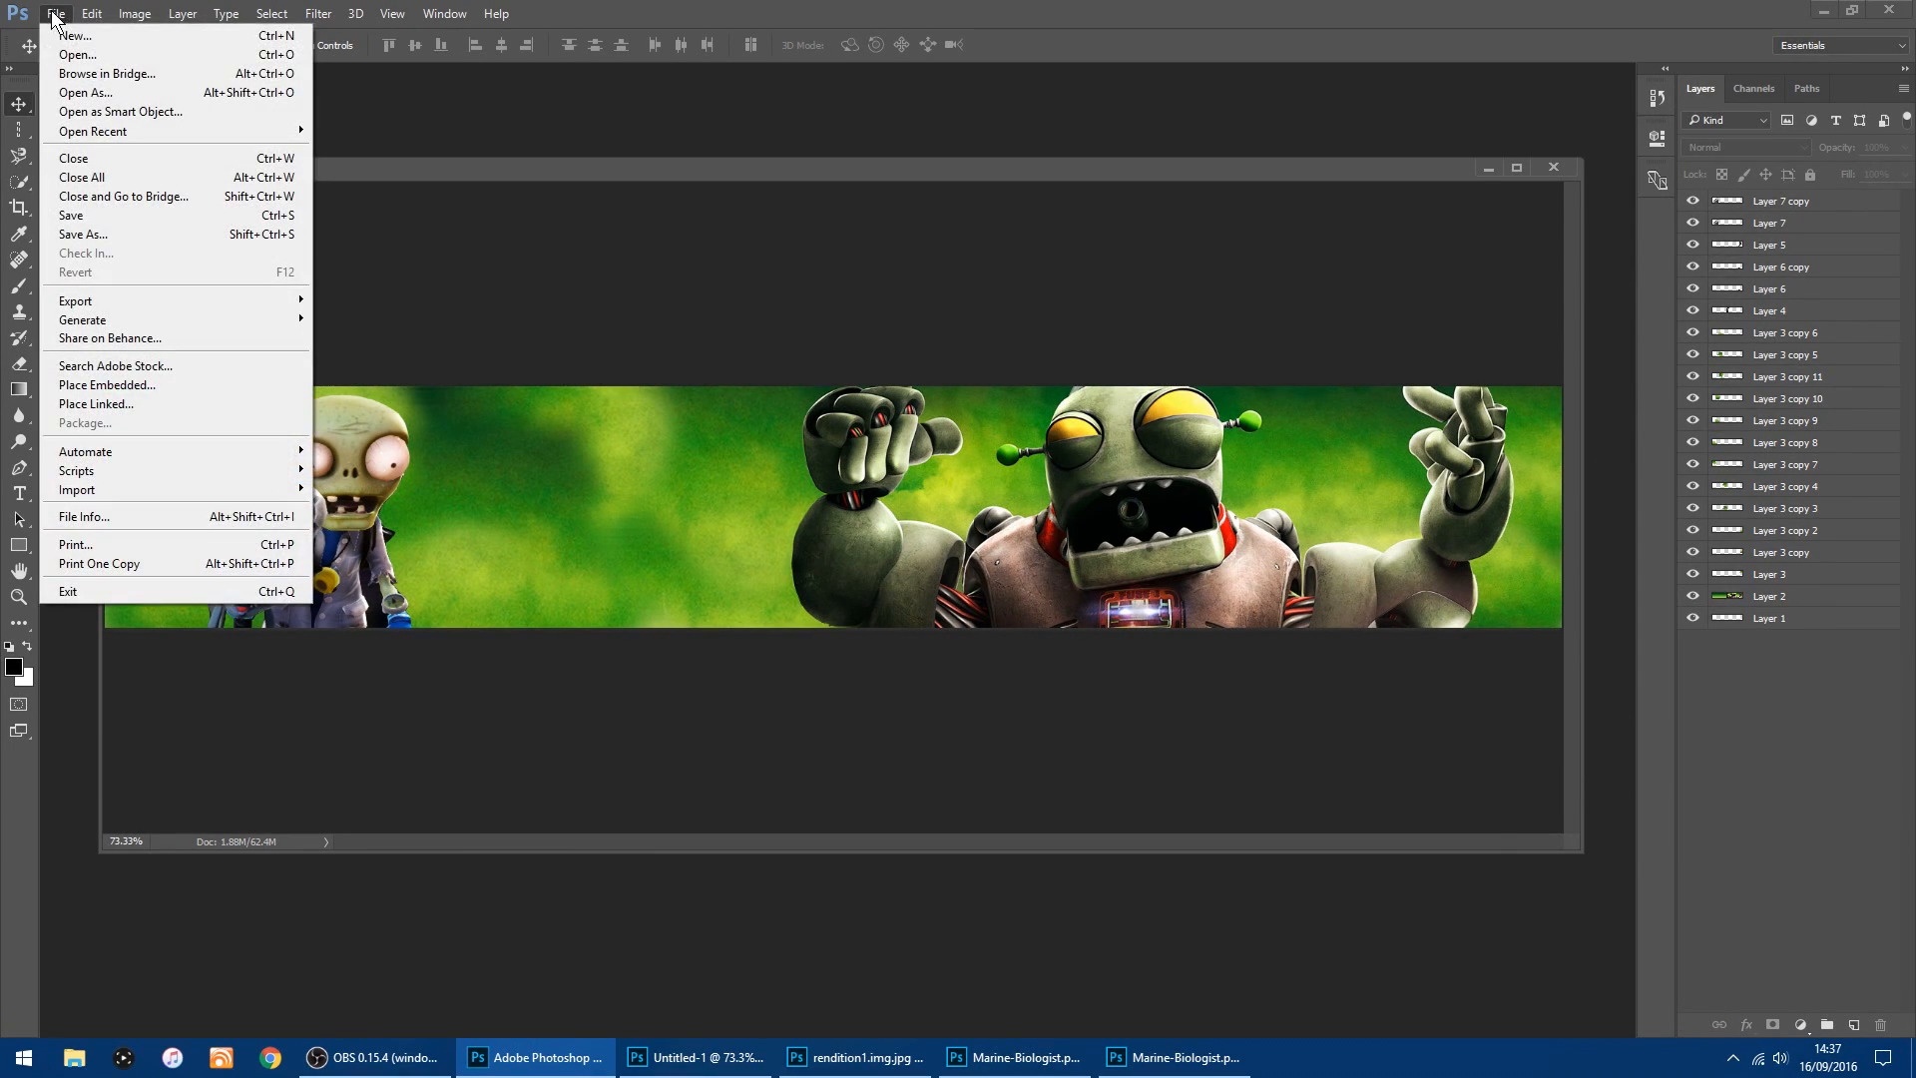
click(63, 50)
click(669, 189)
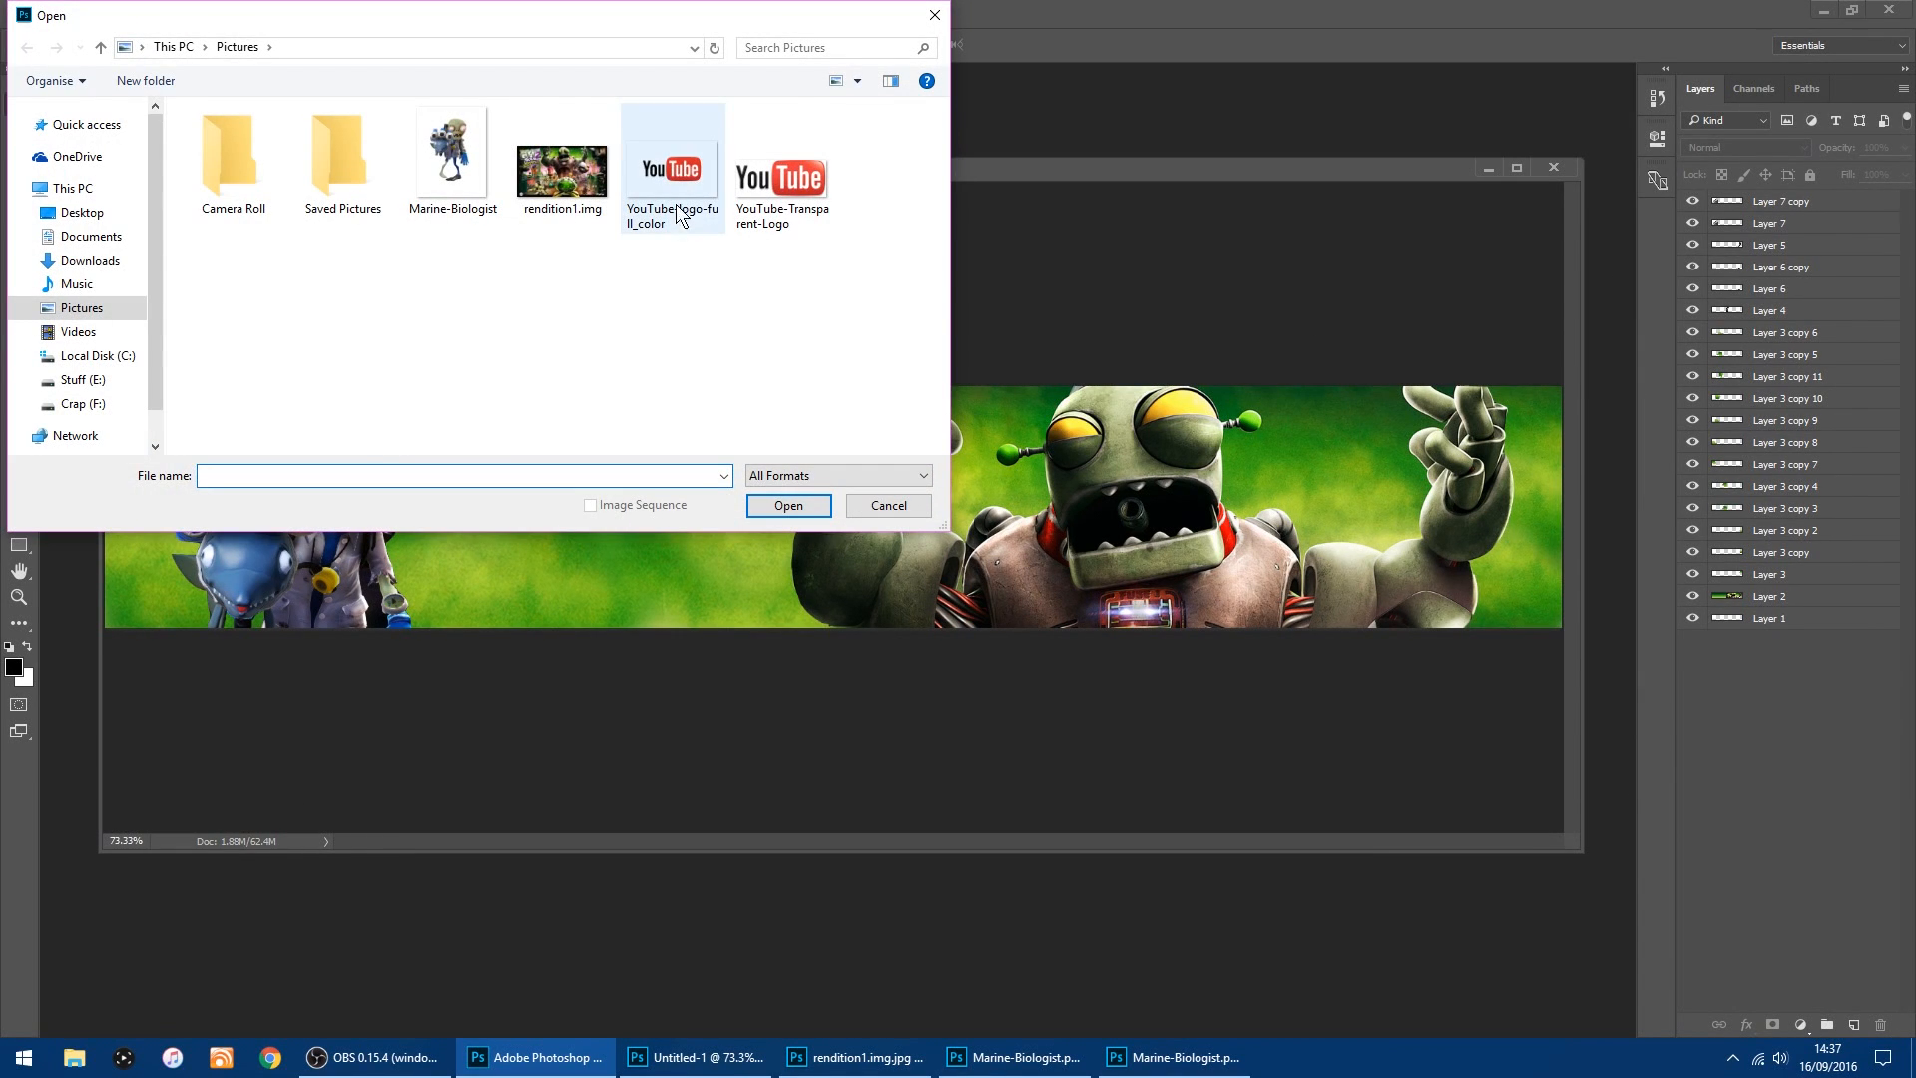
drag(806, 261, 686, 196)
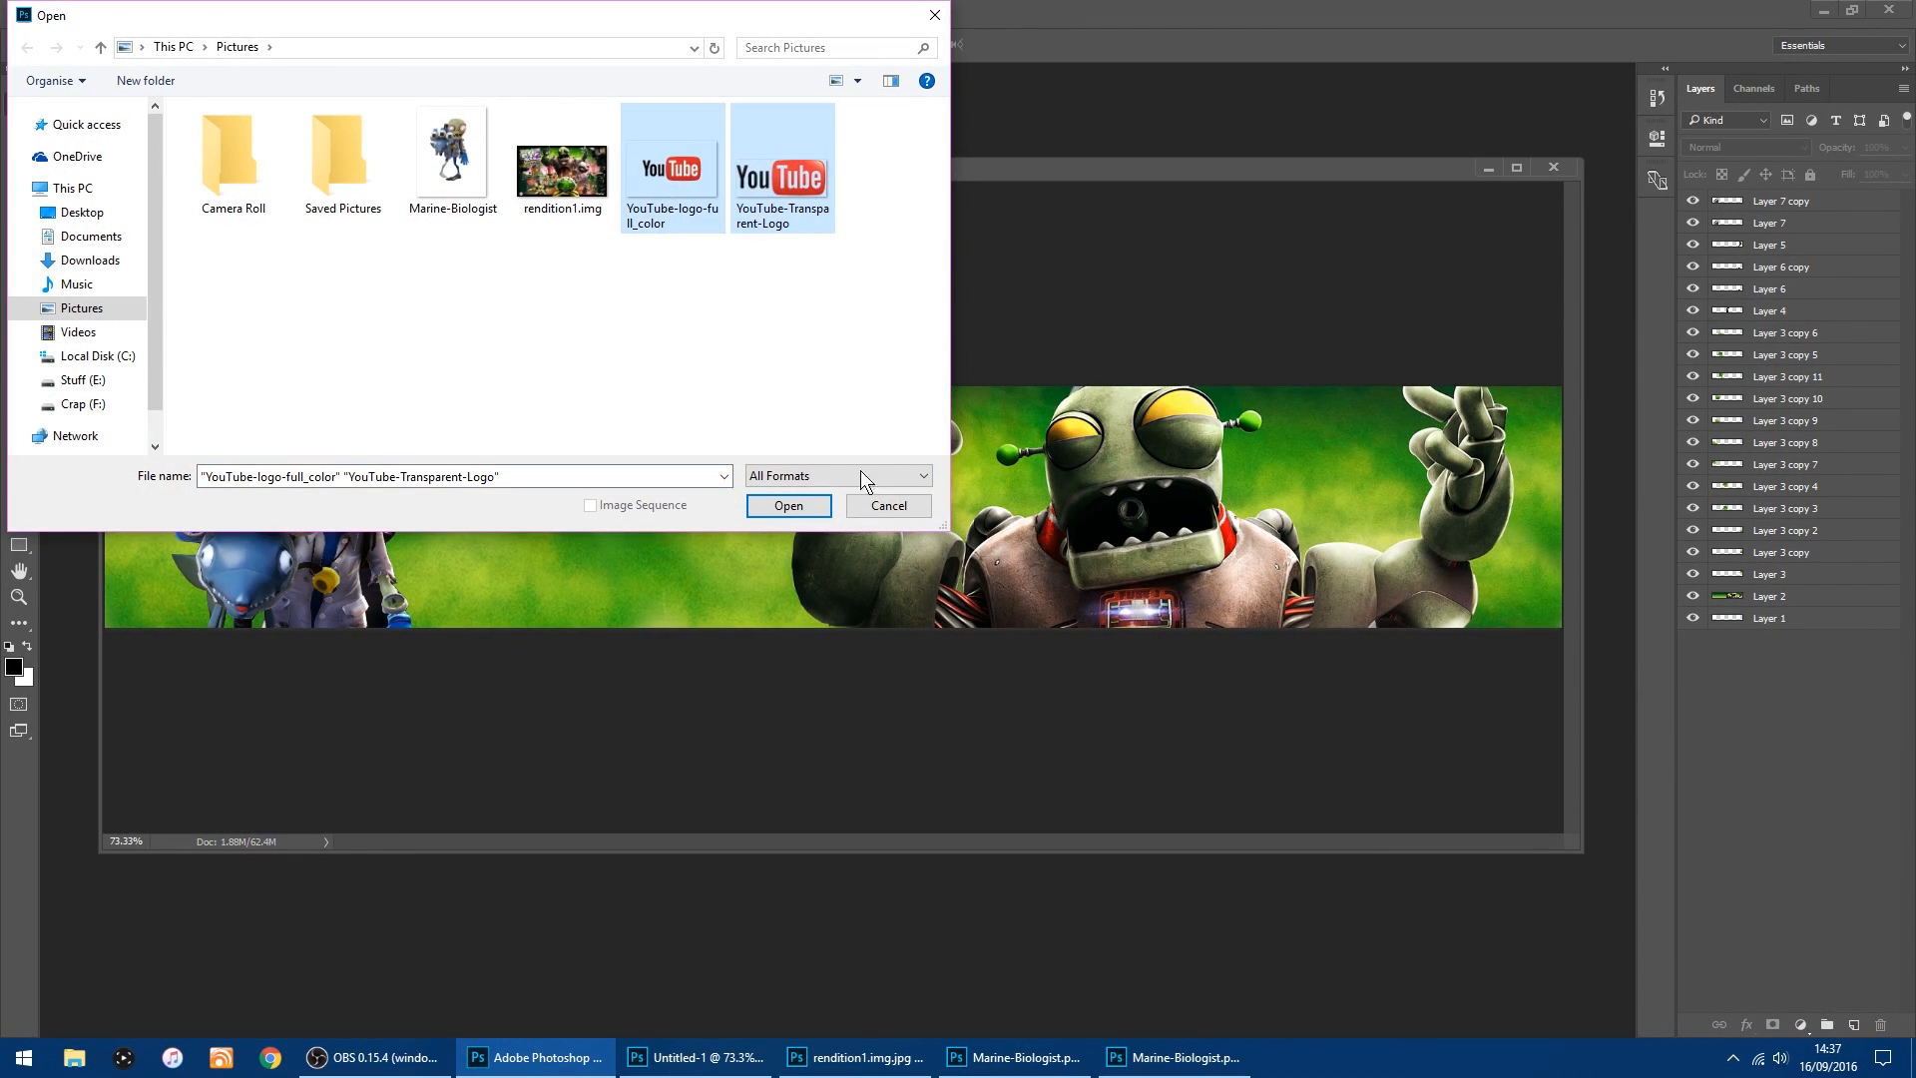
click(824, 512)
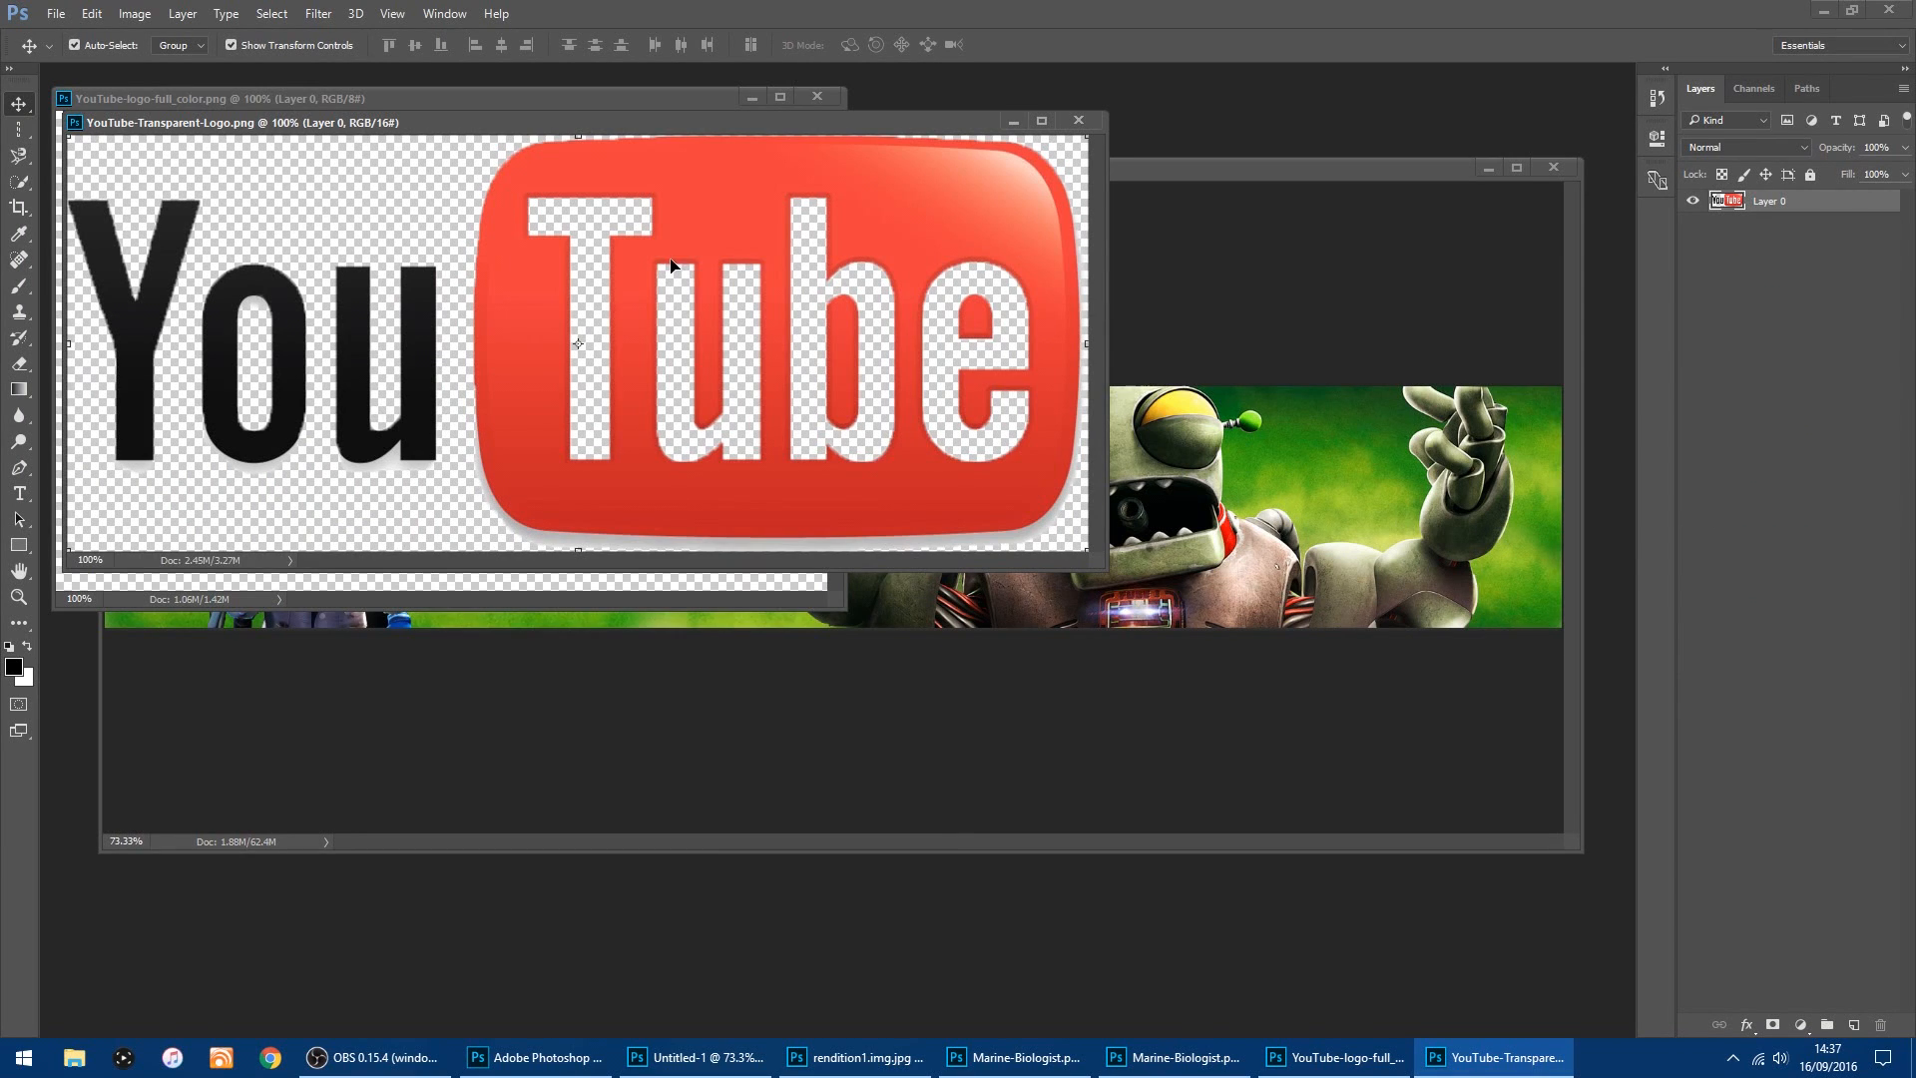
Minimise the YouTube-Transparent-Logo image and copy the full-colour YouTube logo into the banner between the zombie and the robot.
drag(695, 127, 867, 516)
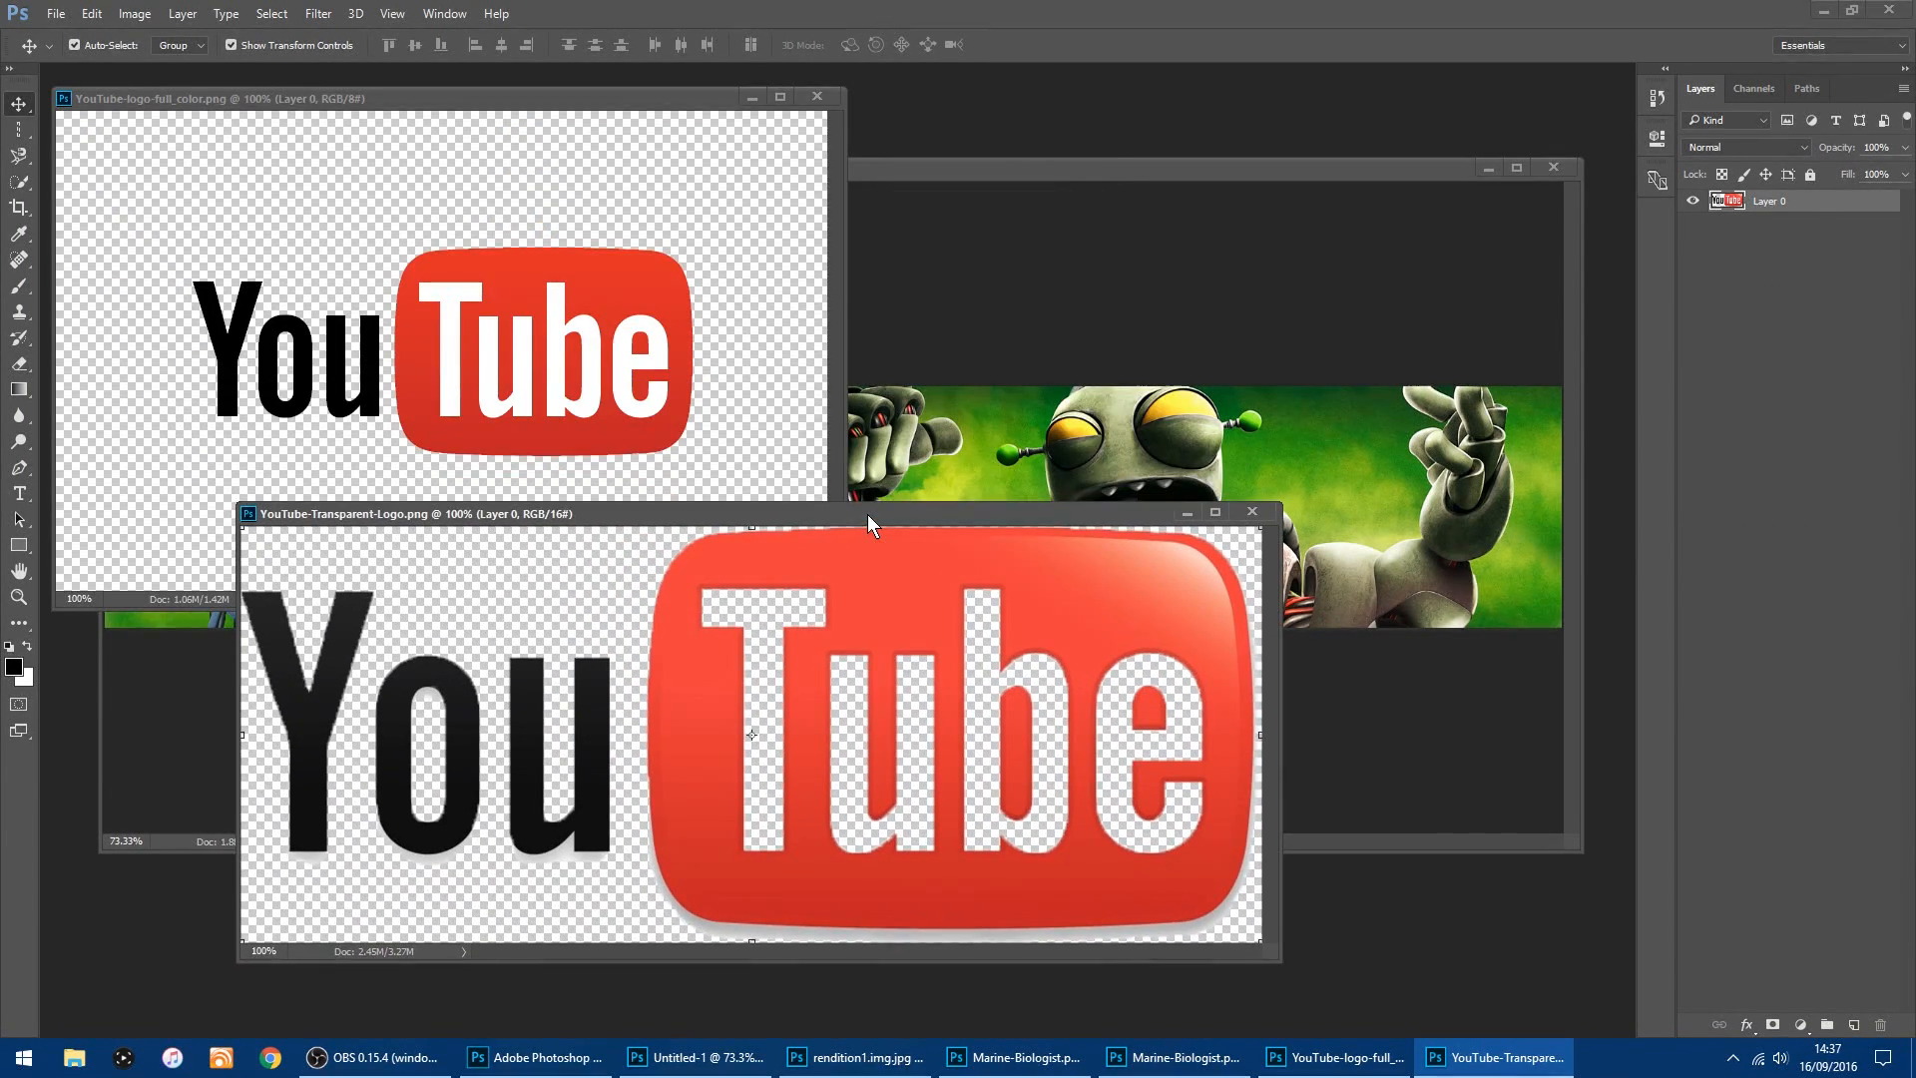
click(1185, 514)
drag(559, 341, 668, 499)
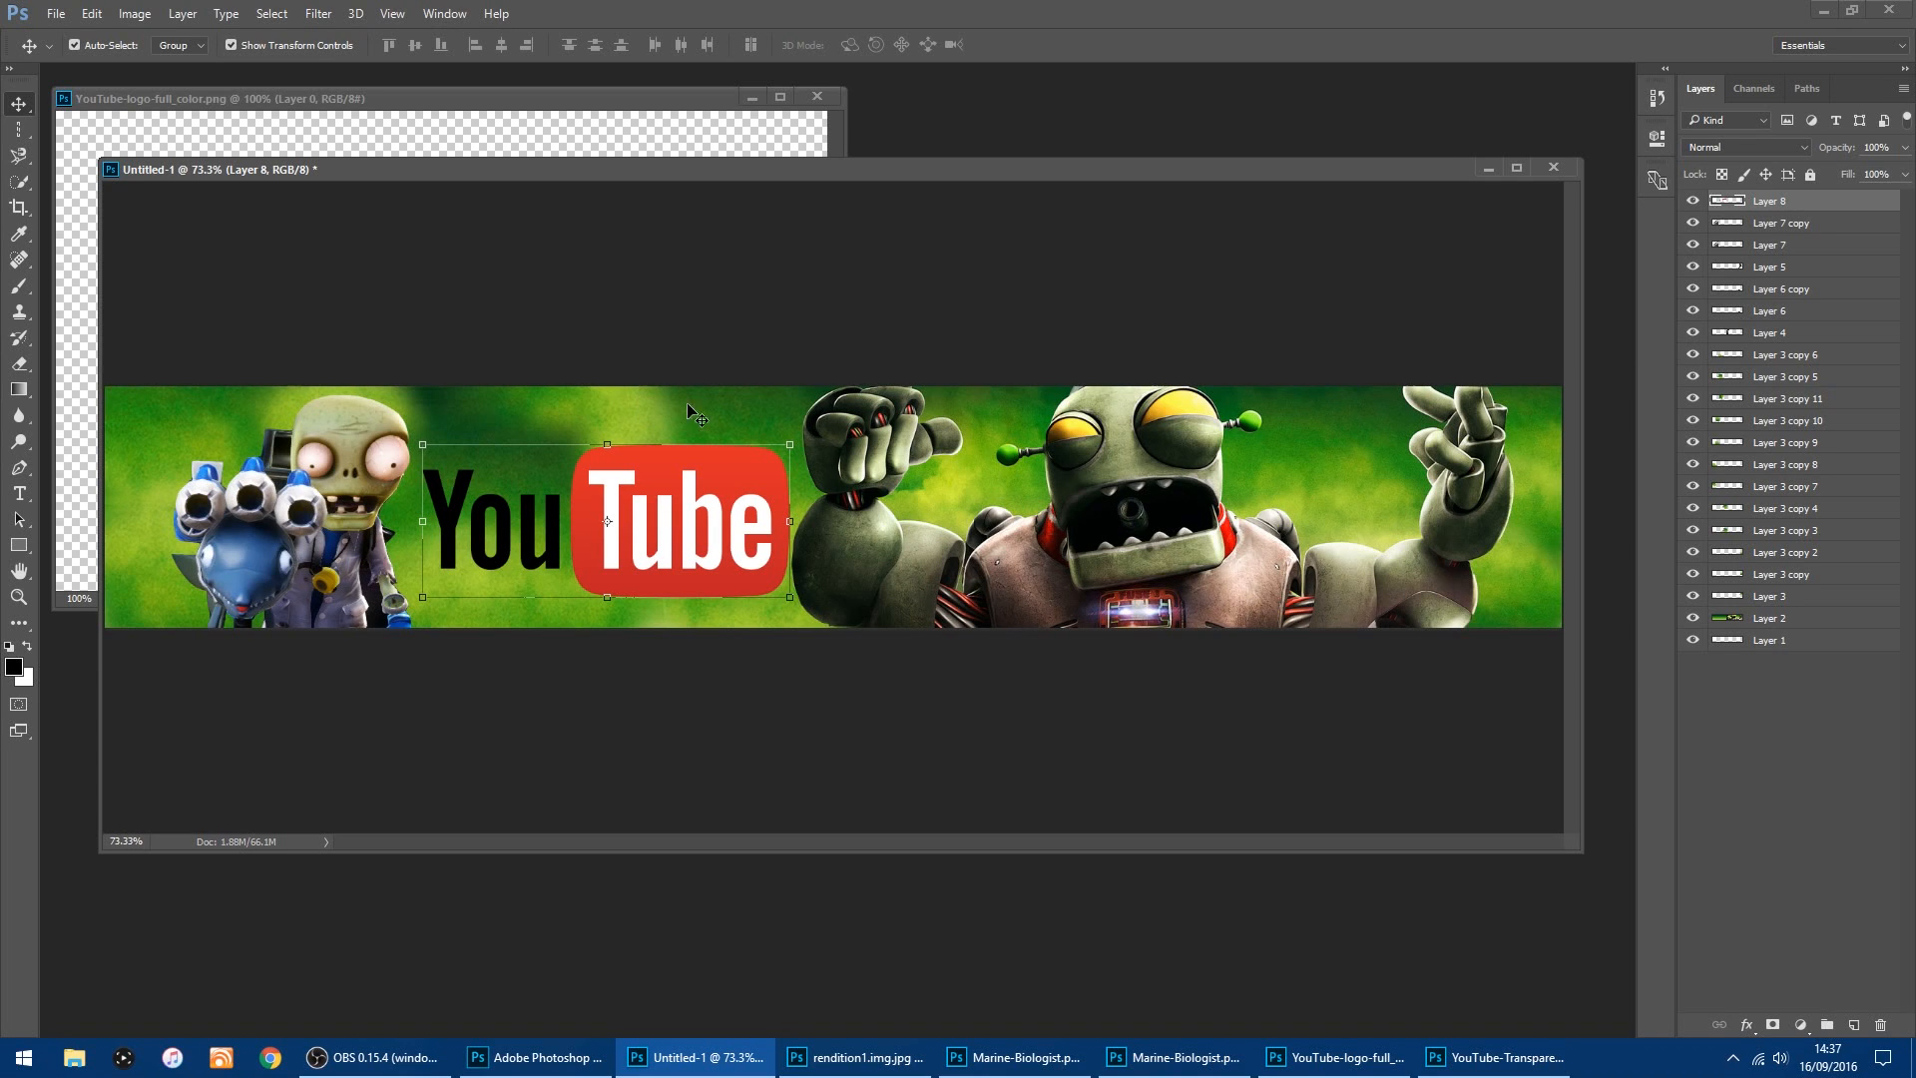
Scale the YouTube logo down to about 31% beside the zombie, apply the transformation, and deselect the layer.
drag(791, 444, 521, 521)
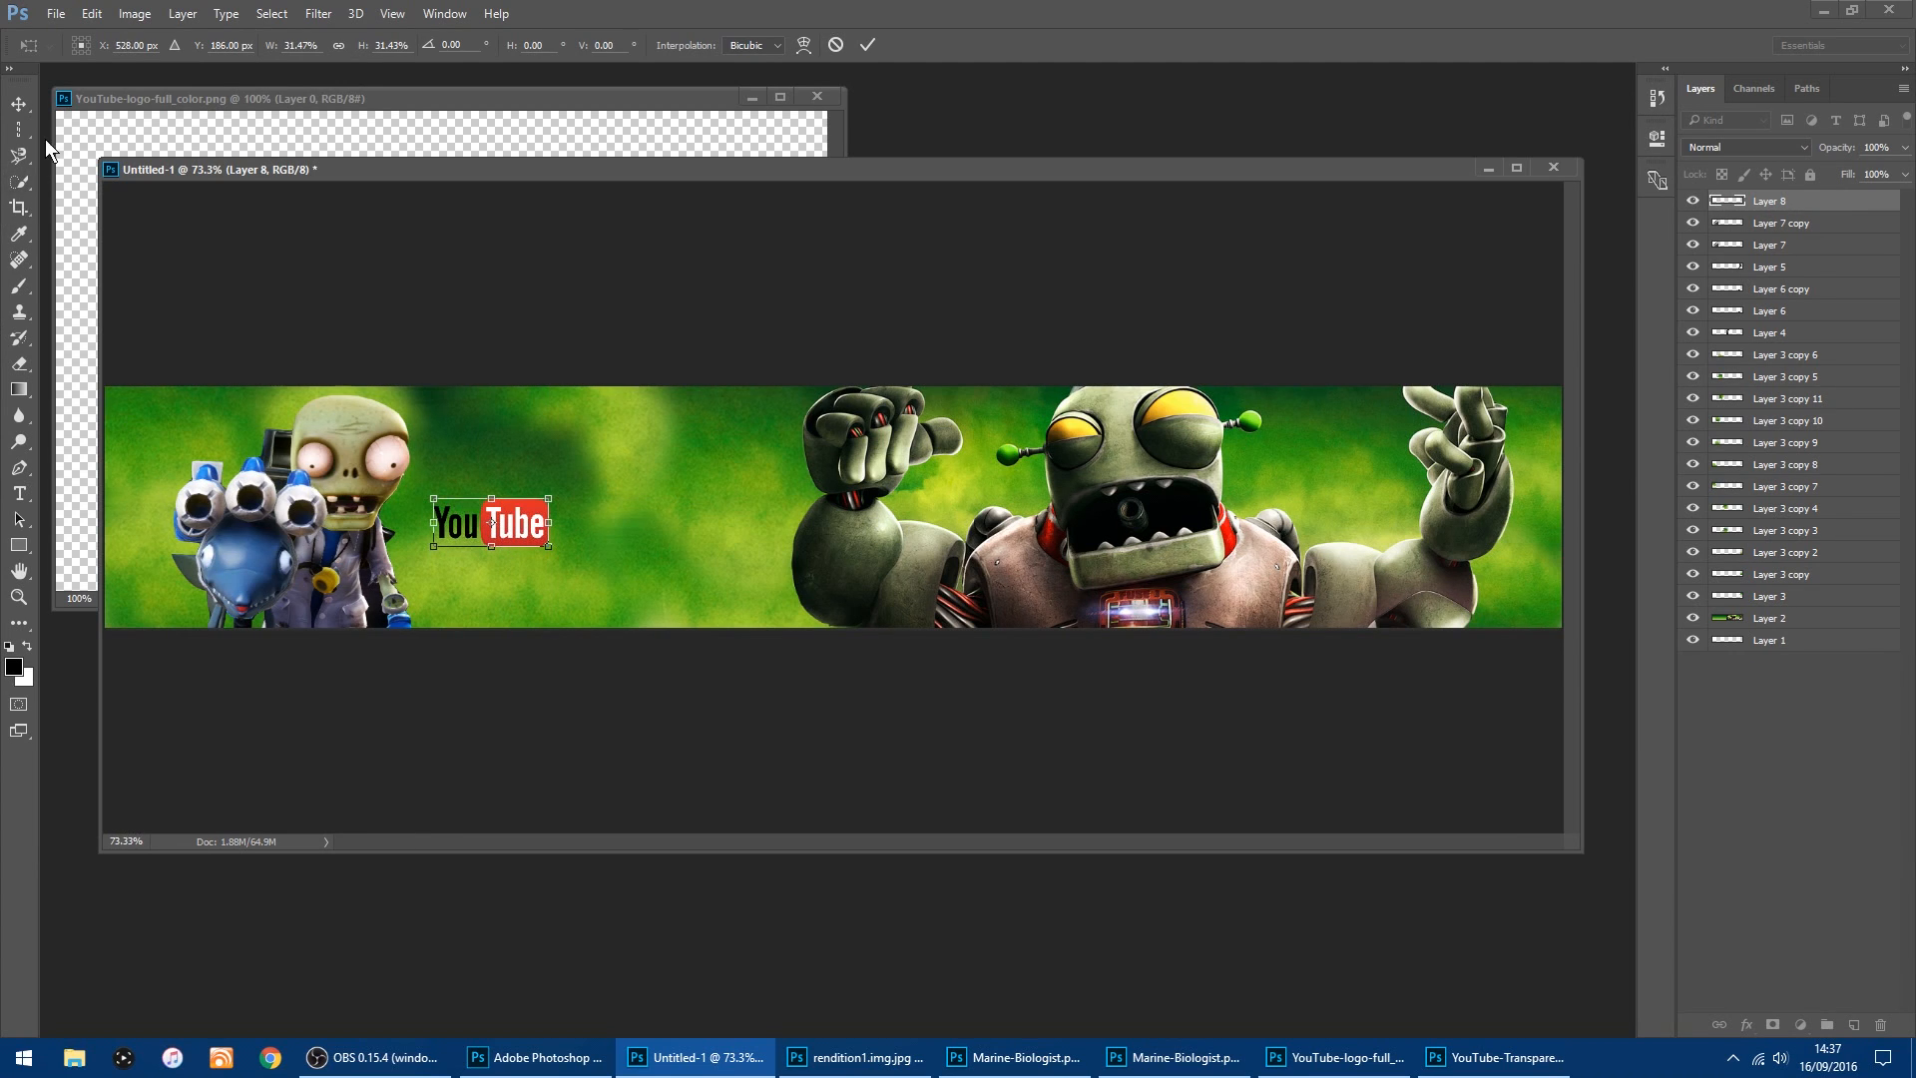
click(21, 112)
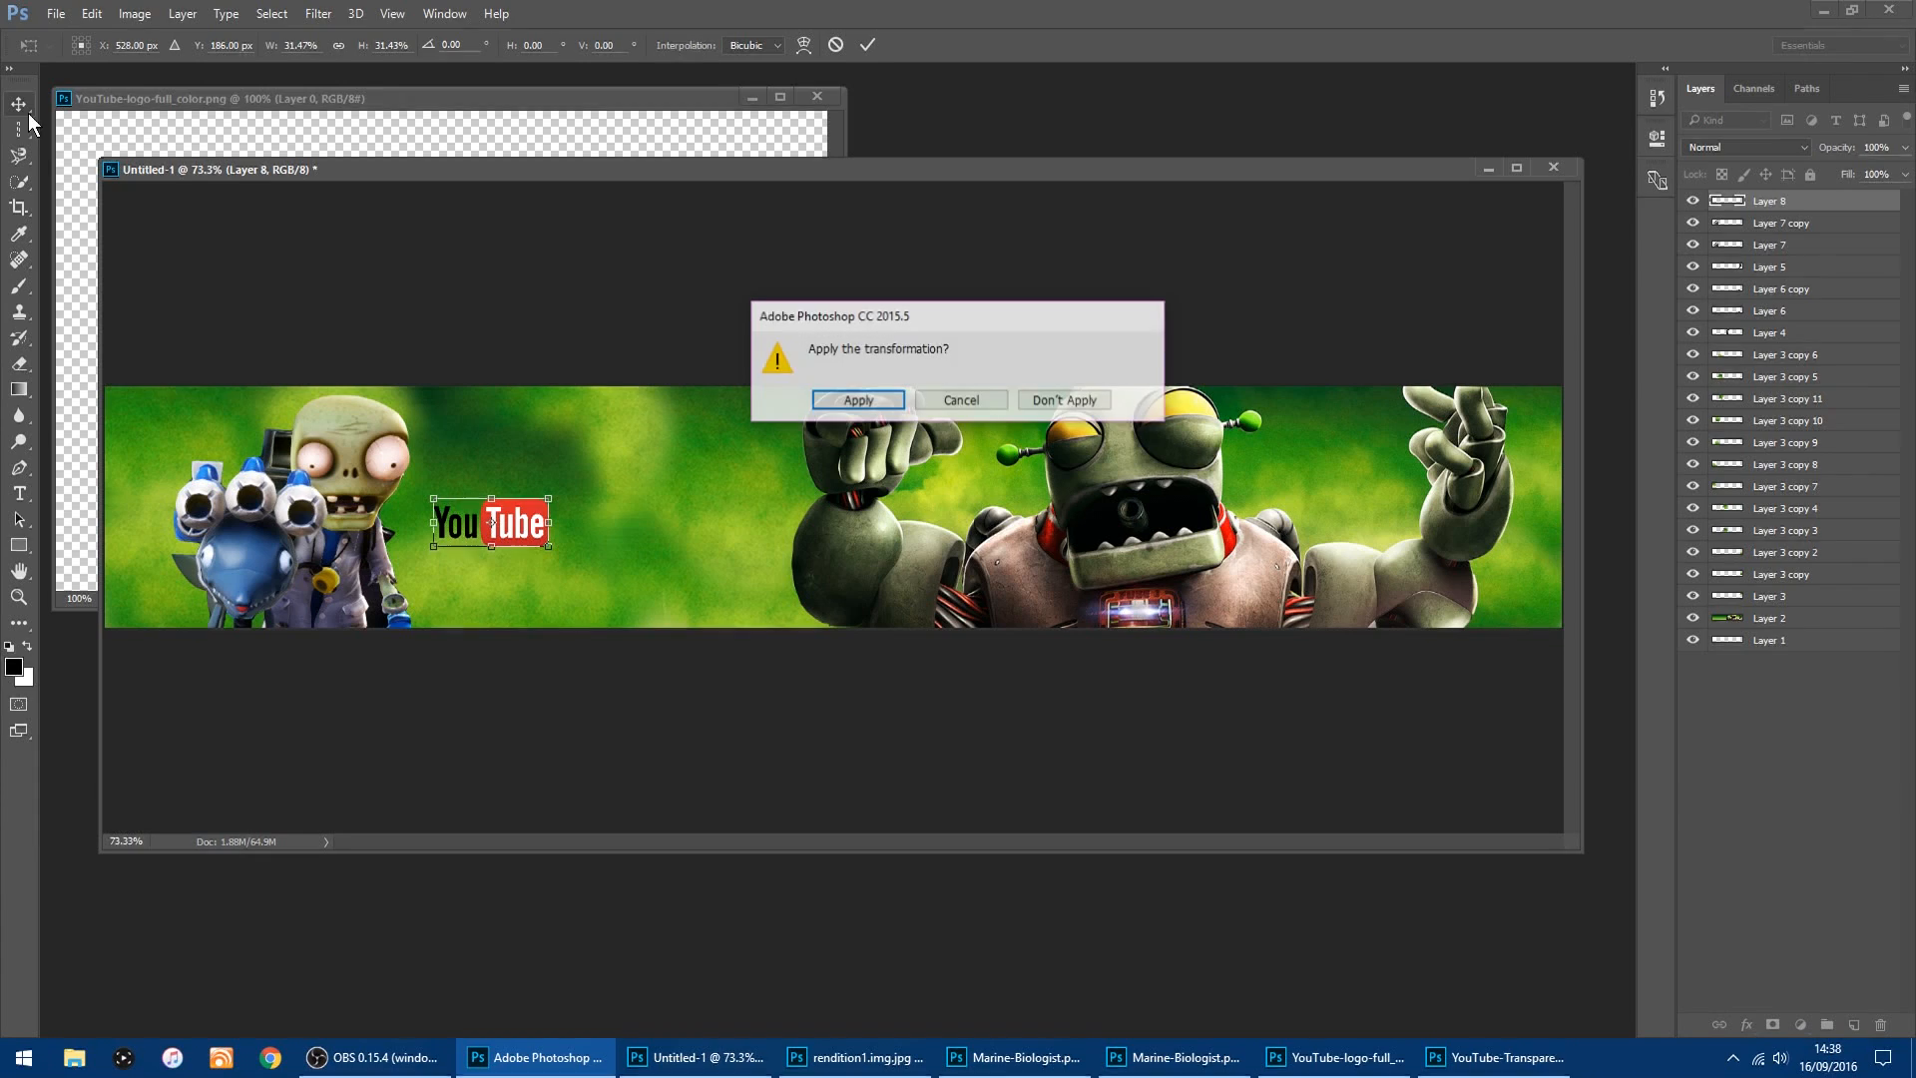
click(853, 393)
click(726, 351)
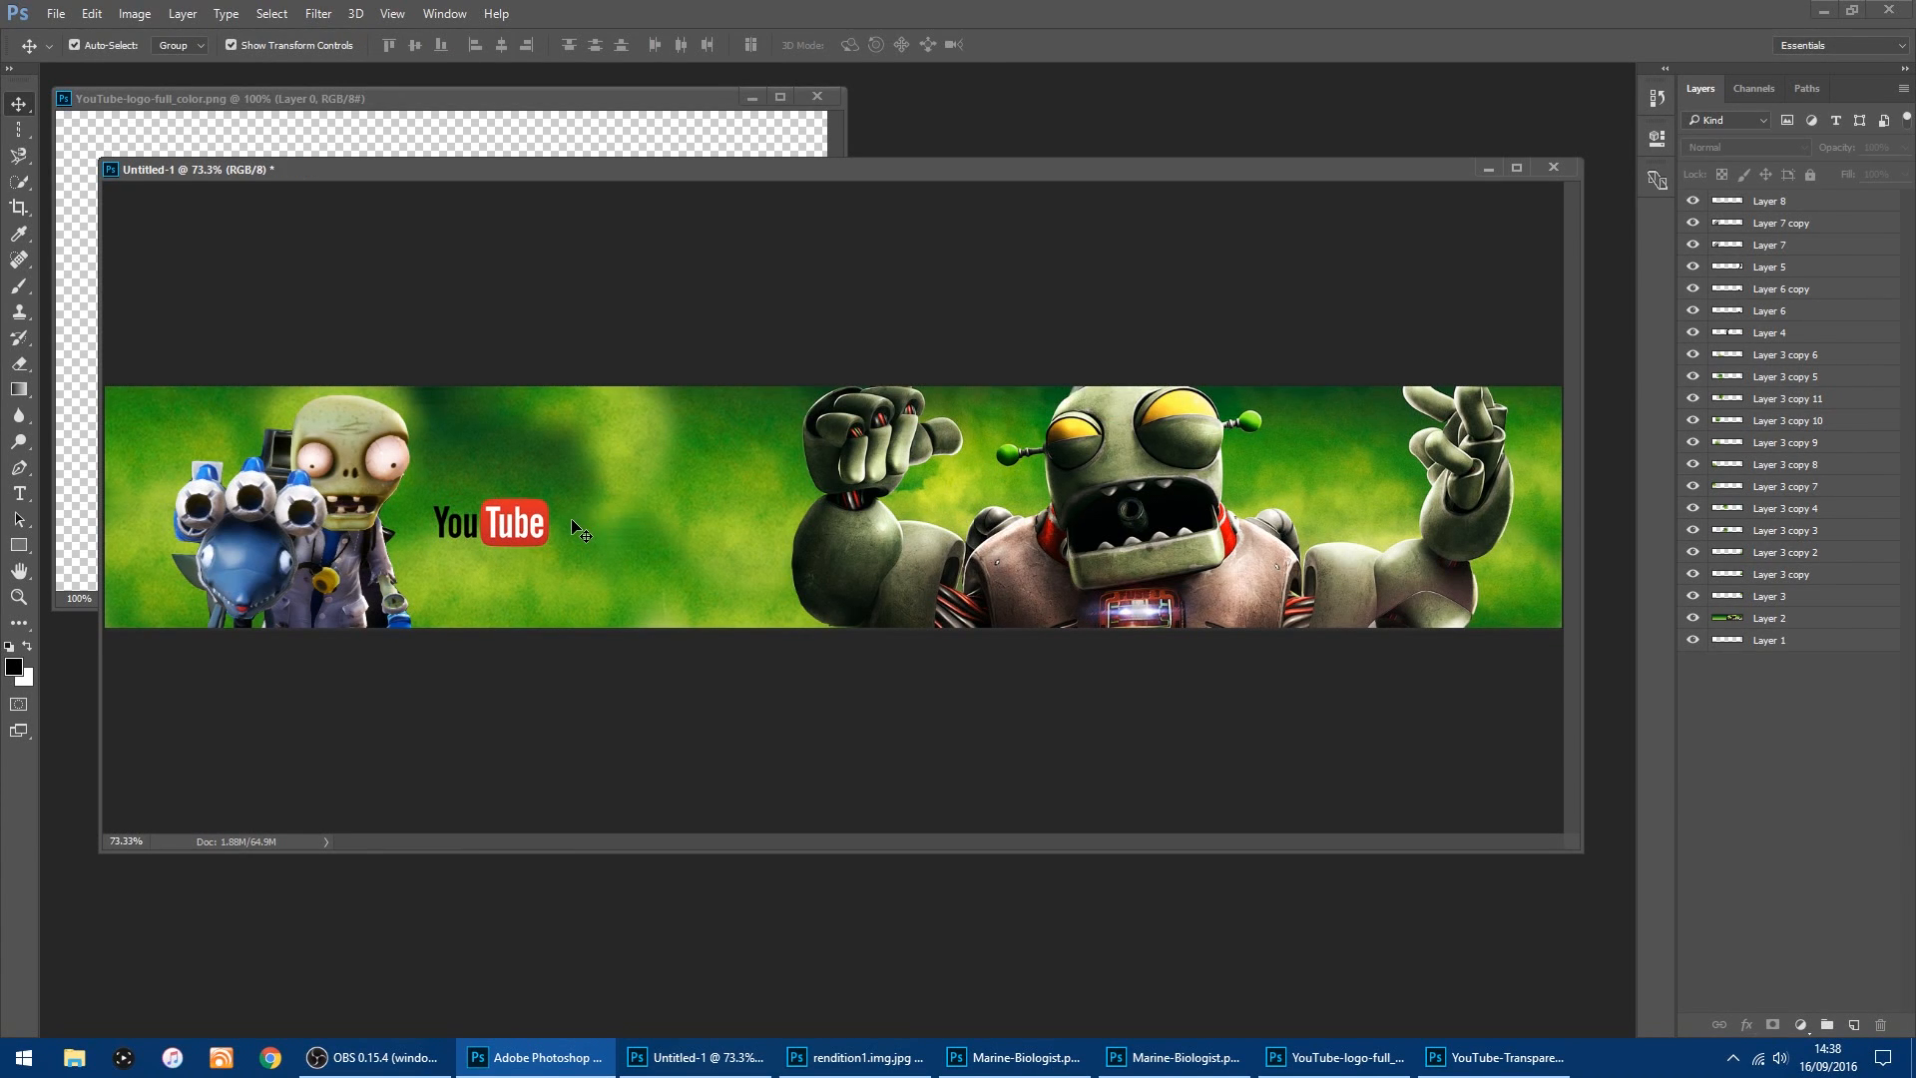
Add the white text "Eyerex" in 72 pt Myriad Pro with Smooth anti-aliasing beside the YouTube logo.
click(27, 634)
click(28, 641)
click(20, 492)
click(565, 45)
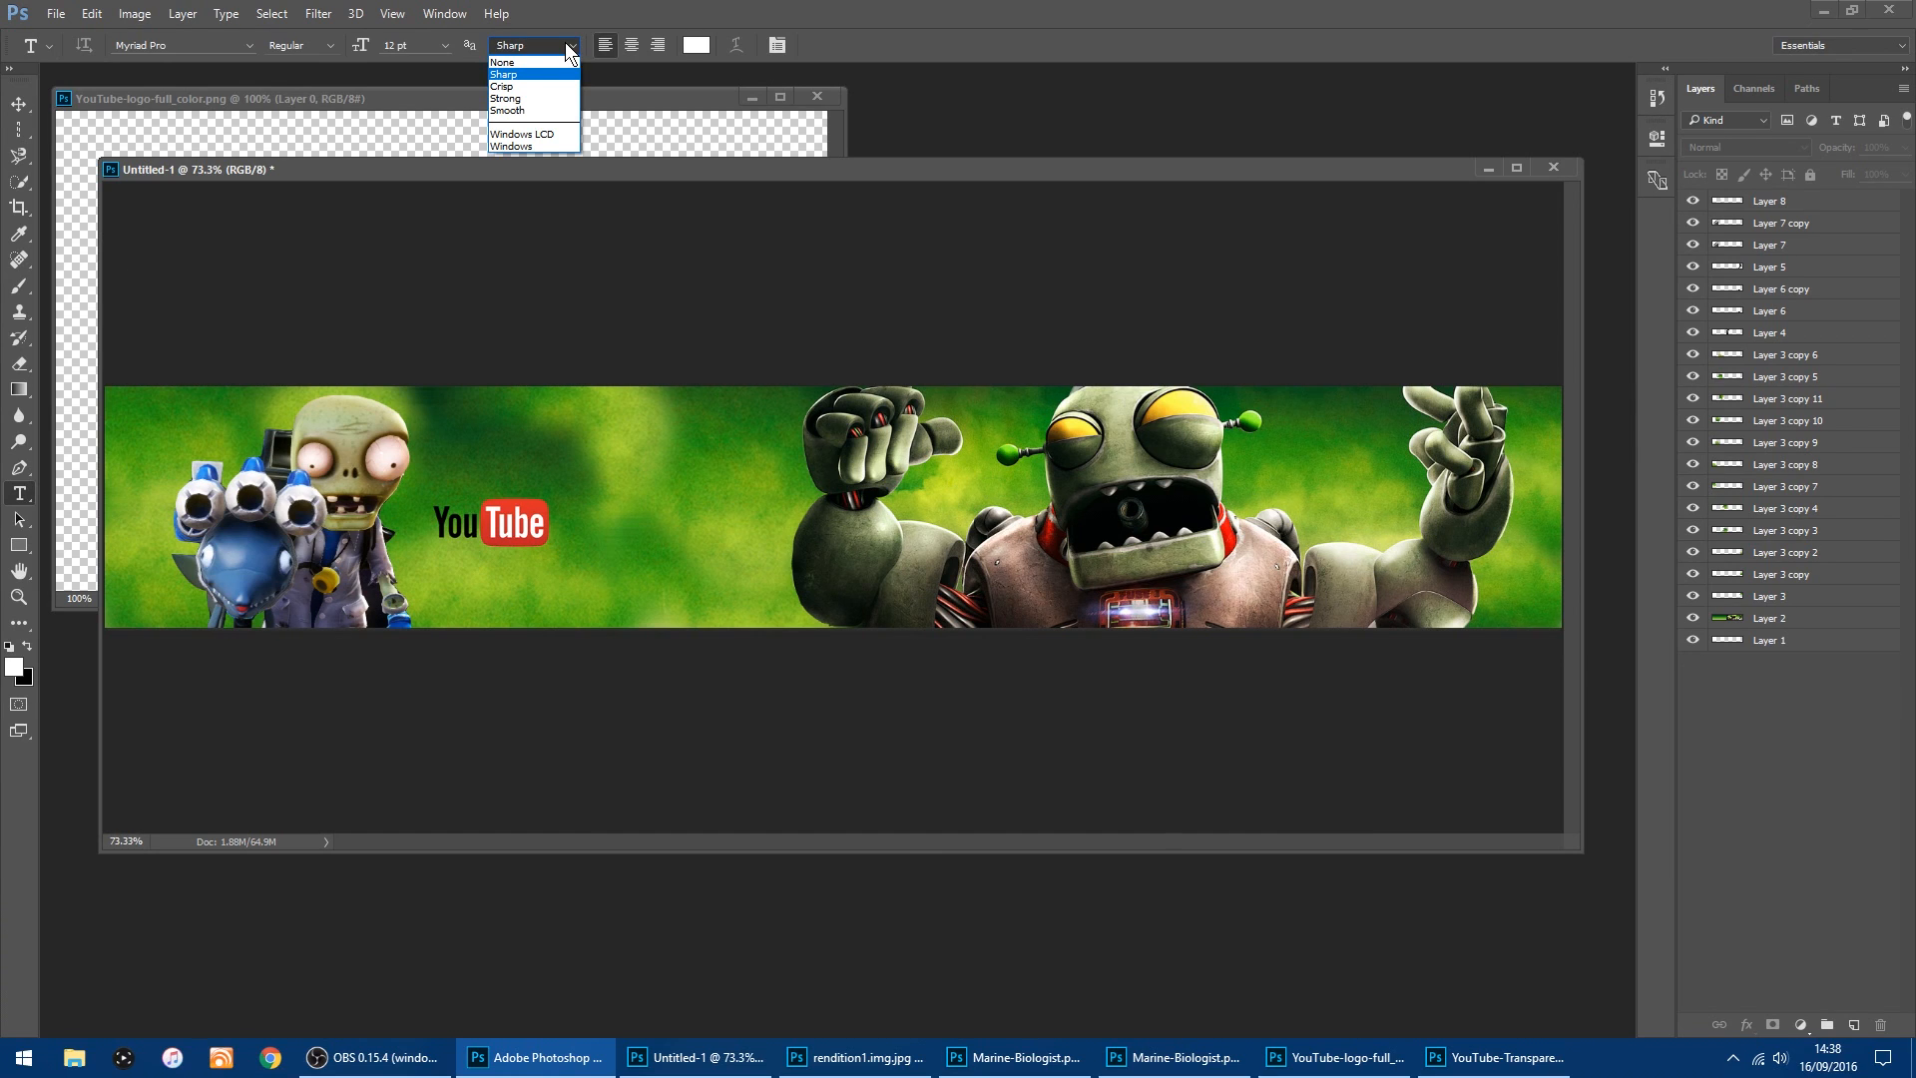
click(535, 110)
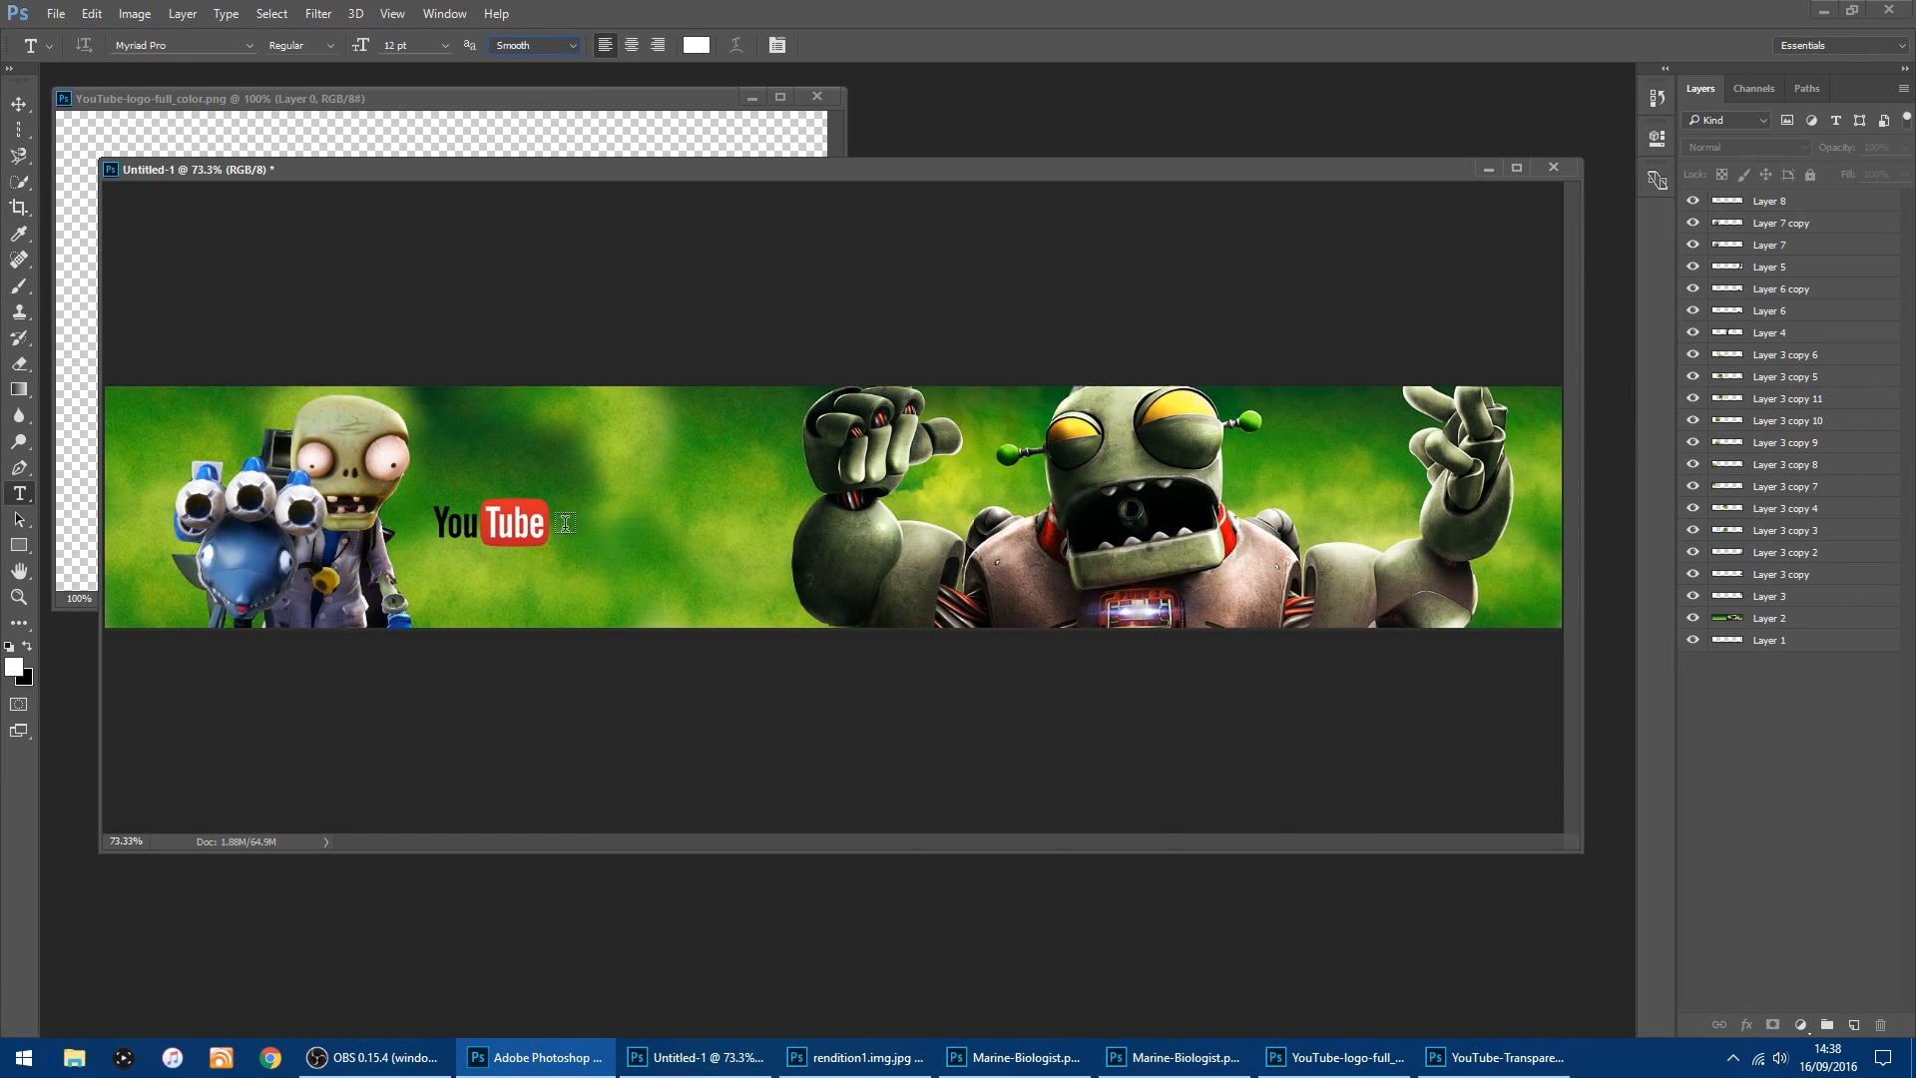
click(566, 523)
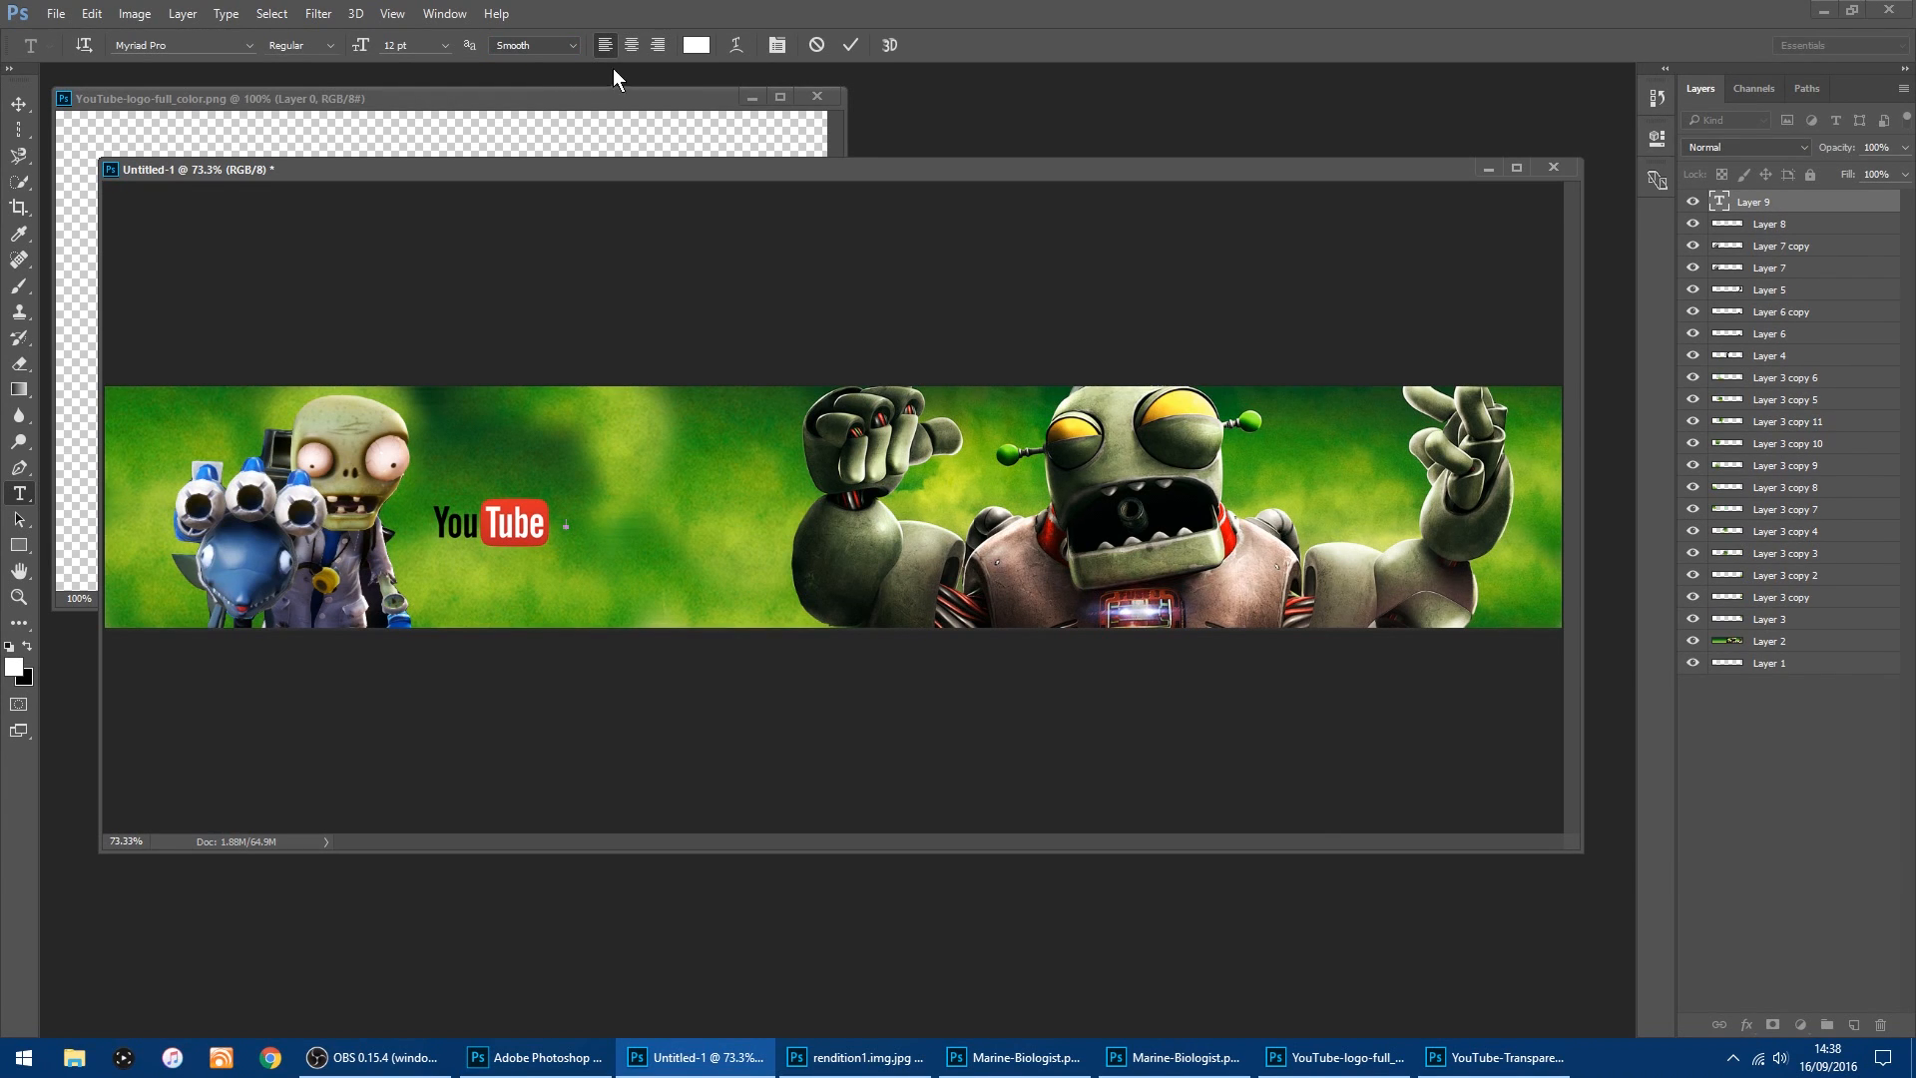
click(445, 45)
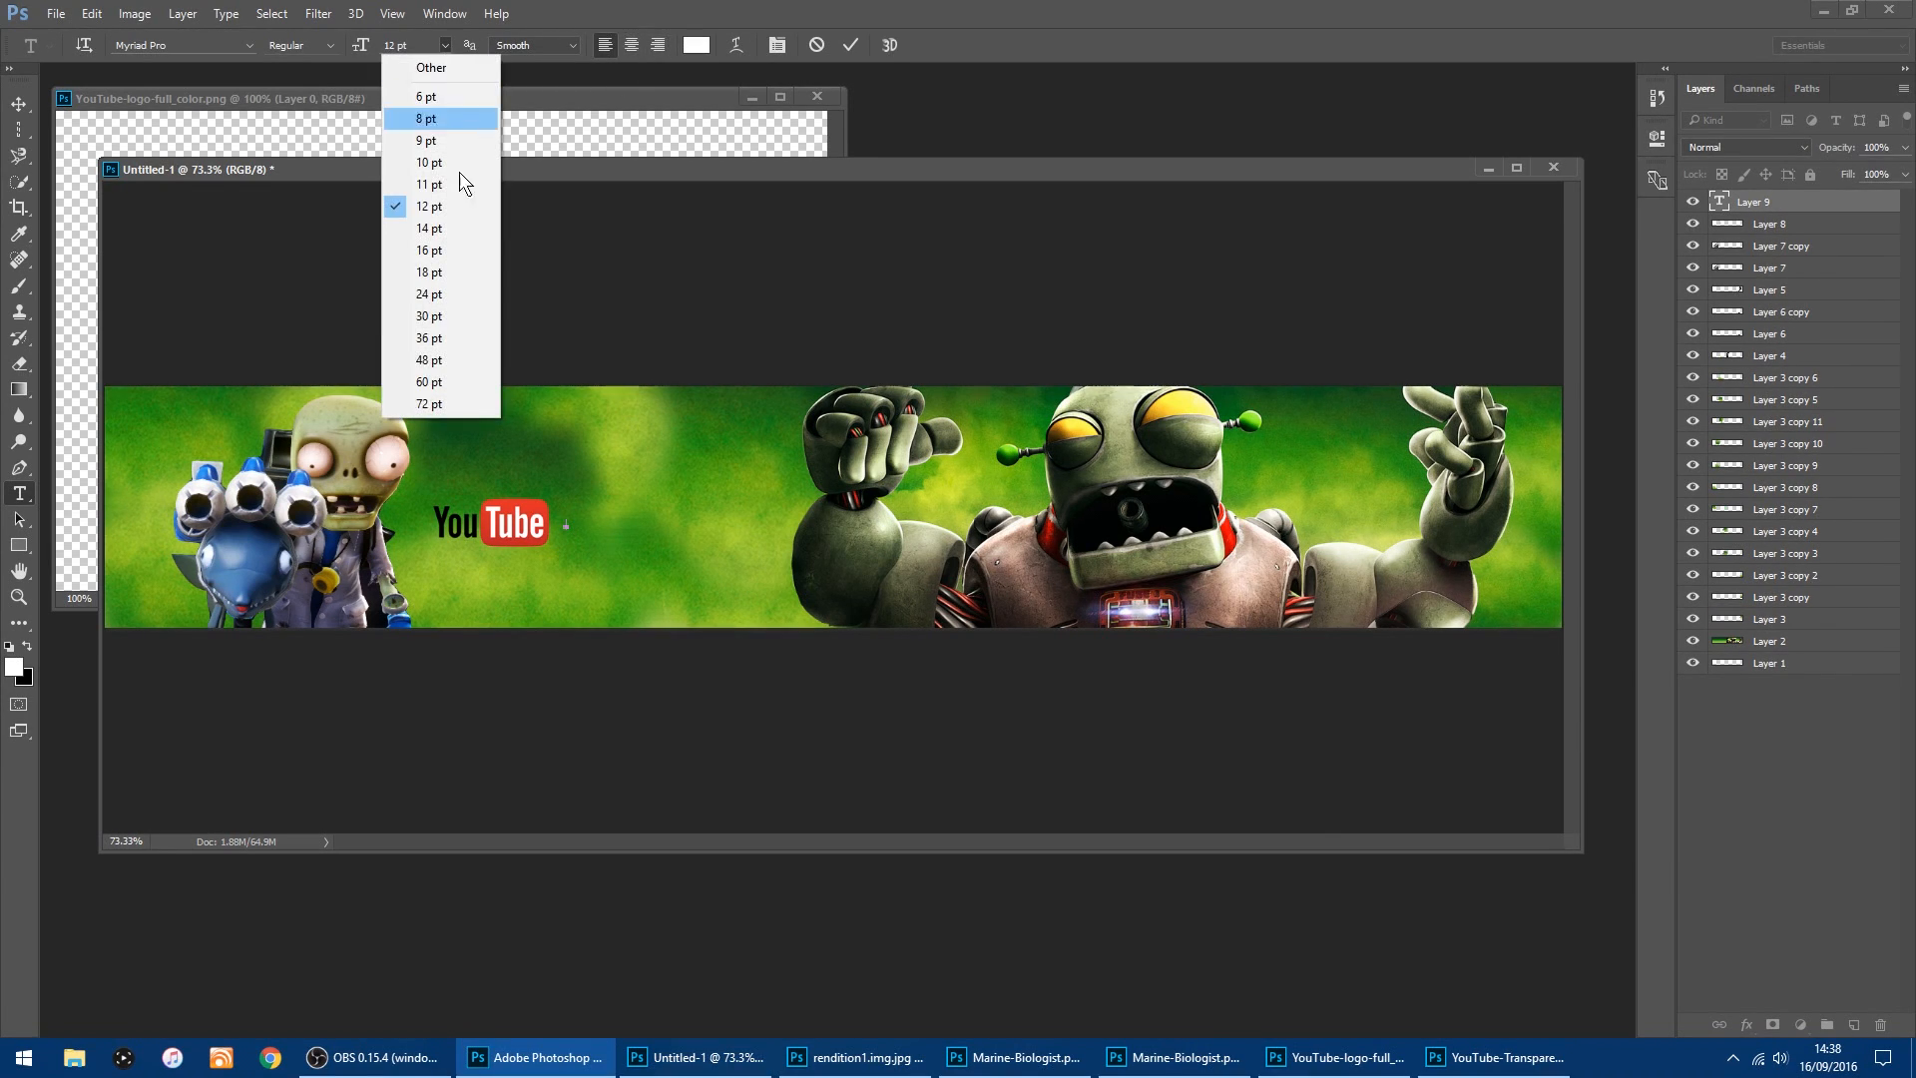
click(452, 401)
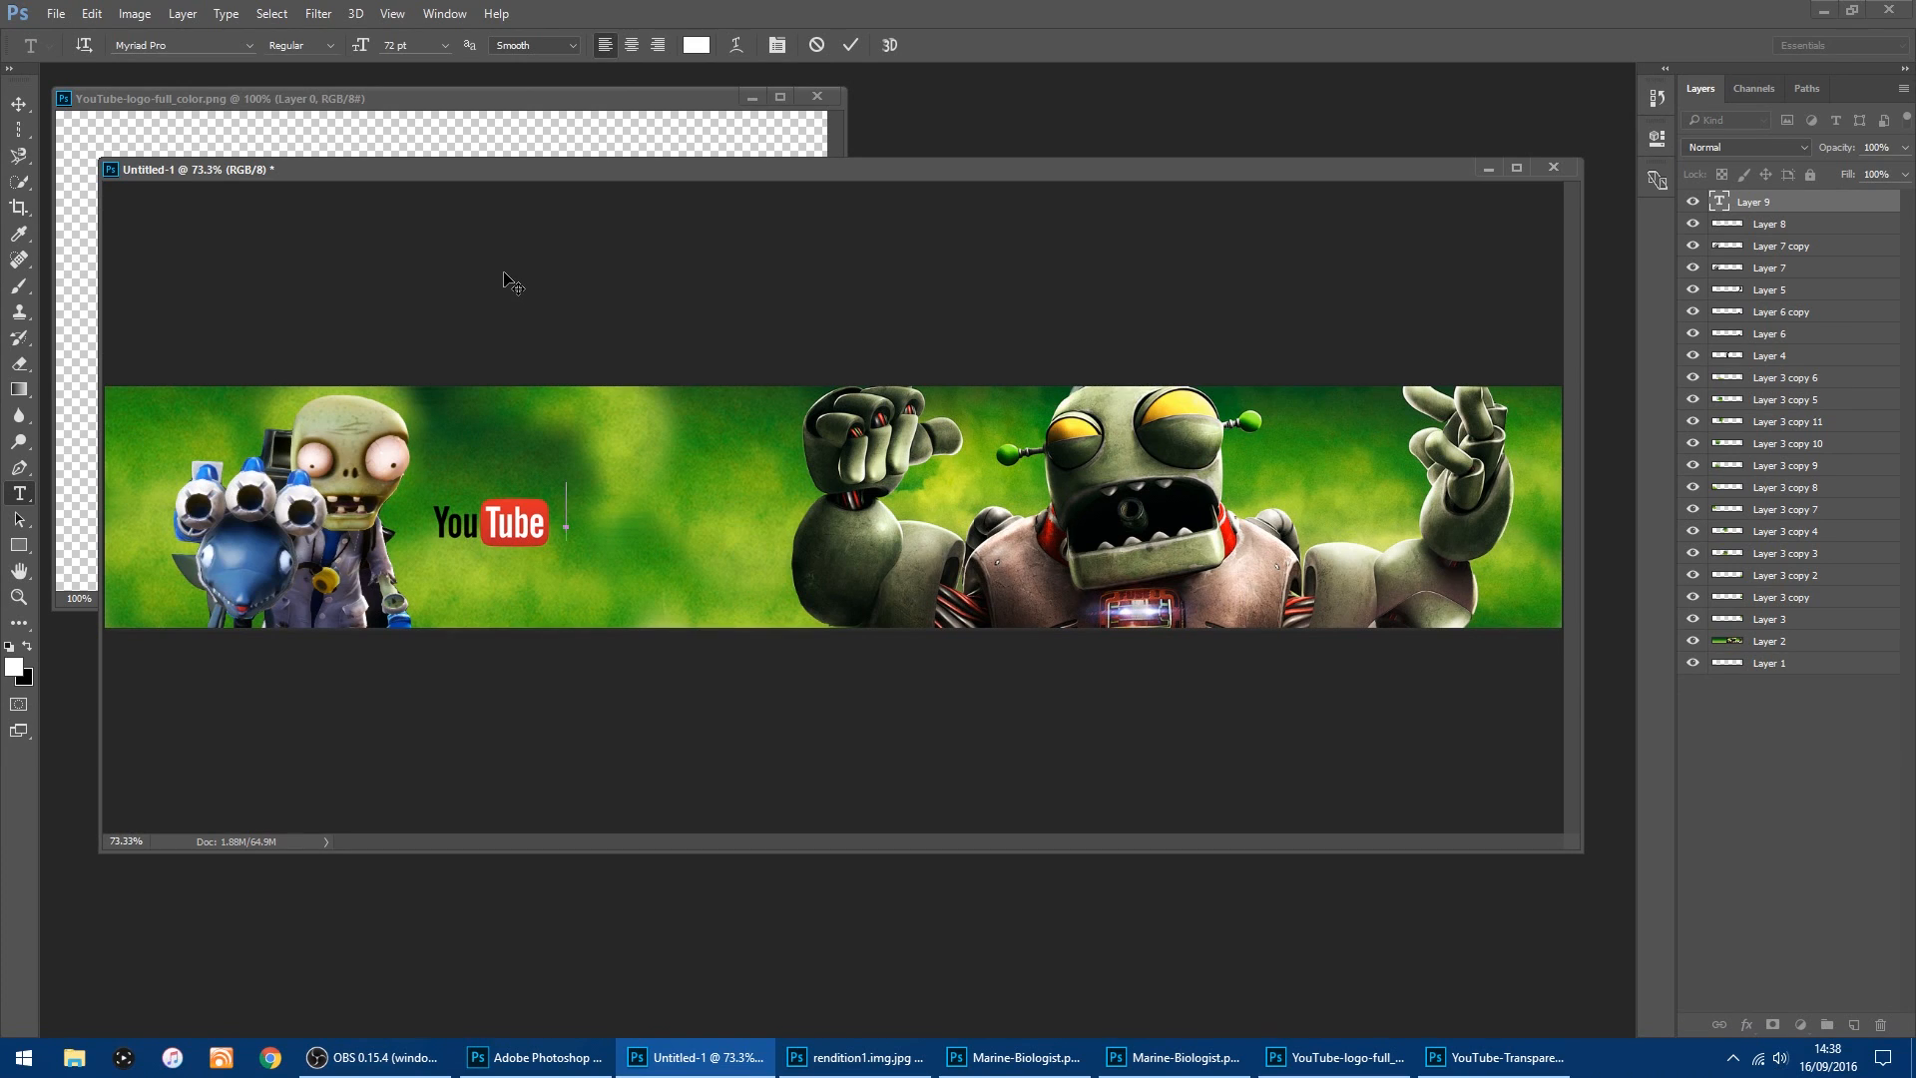
text(Eyerex)
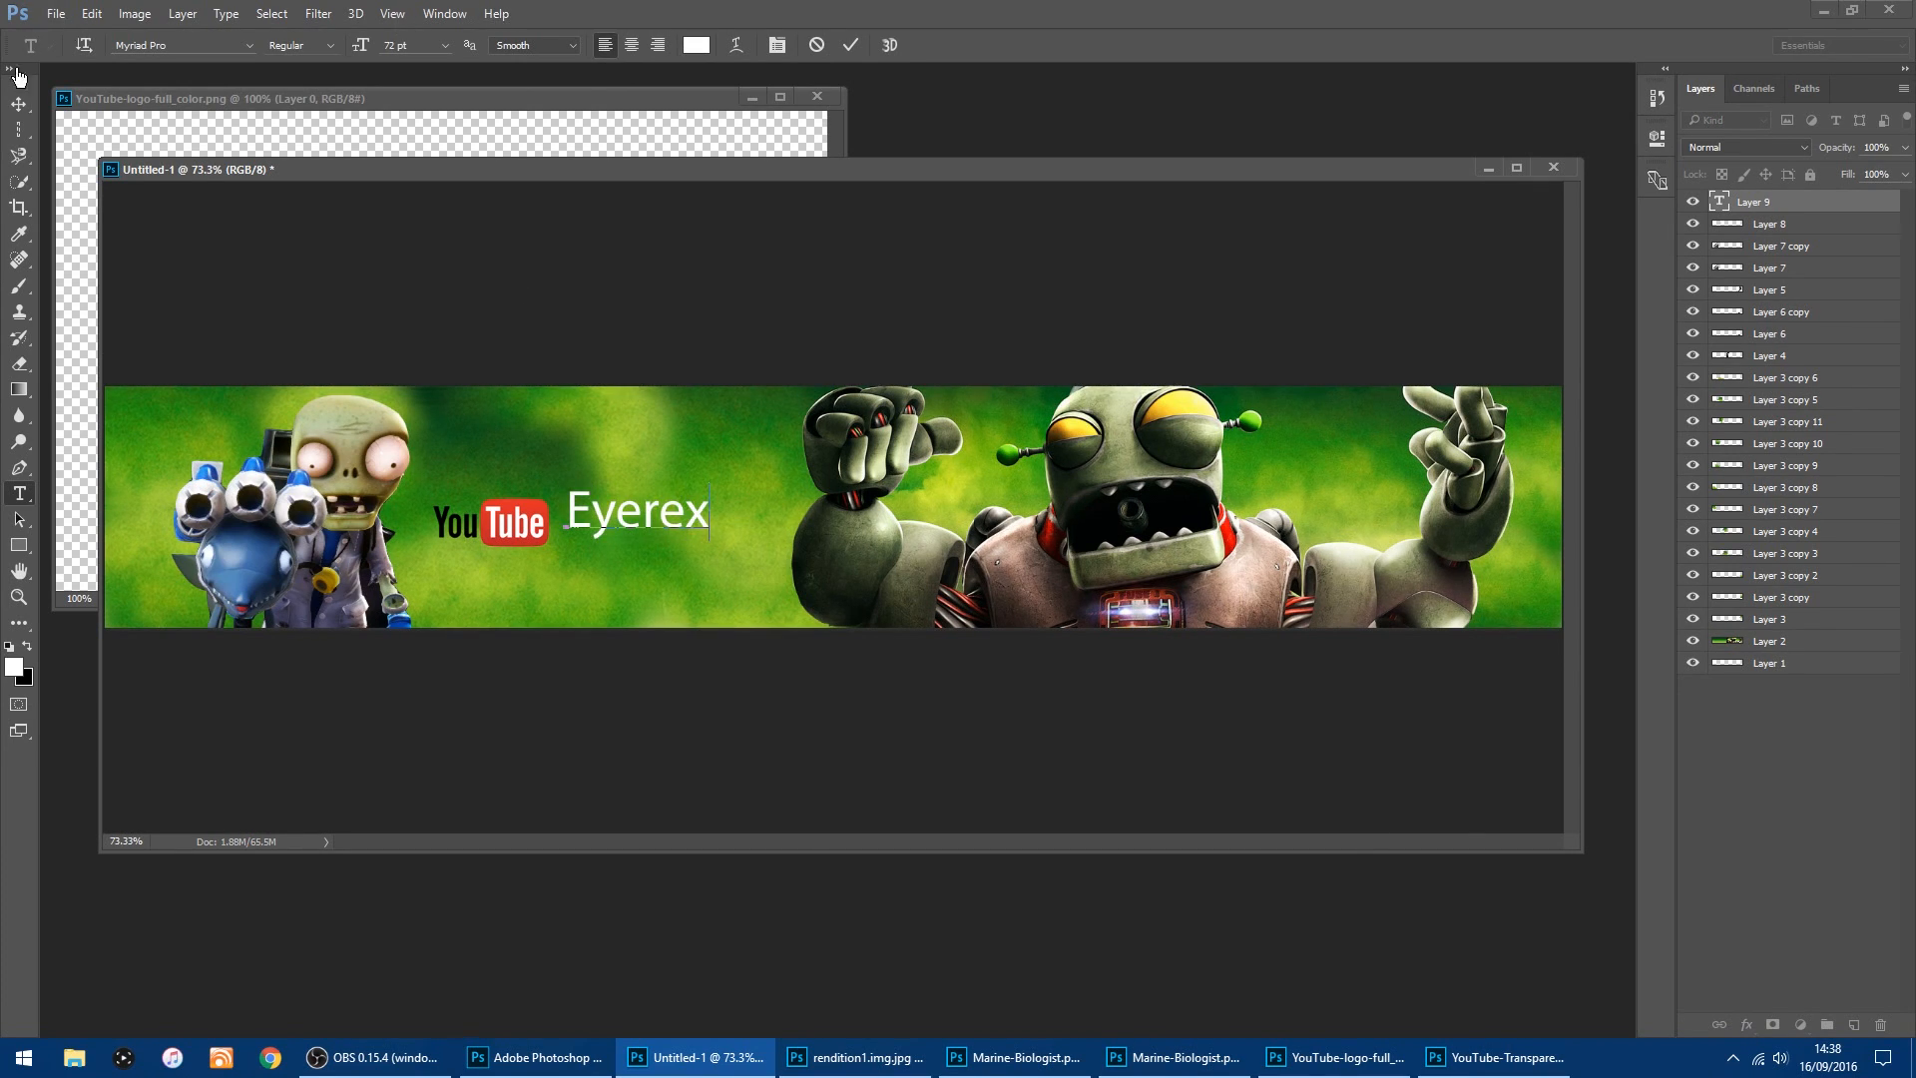
click(12, 96)
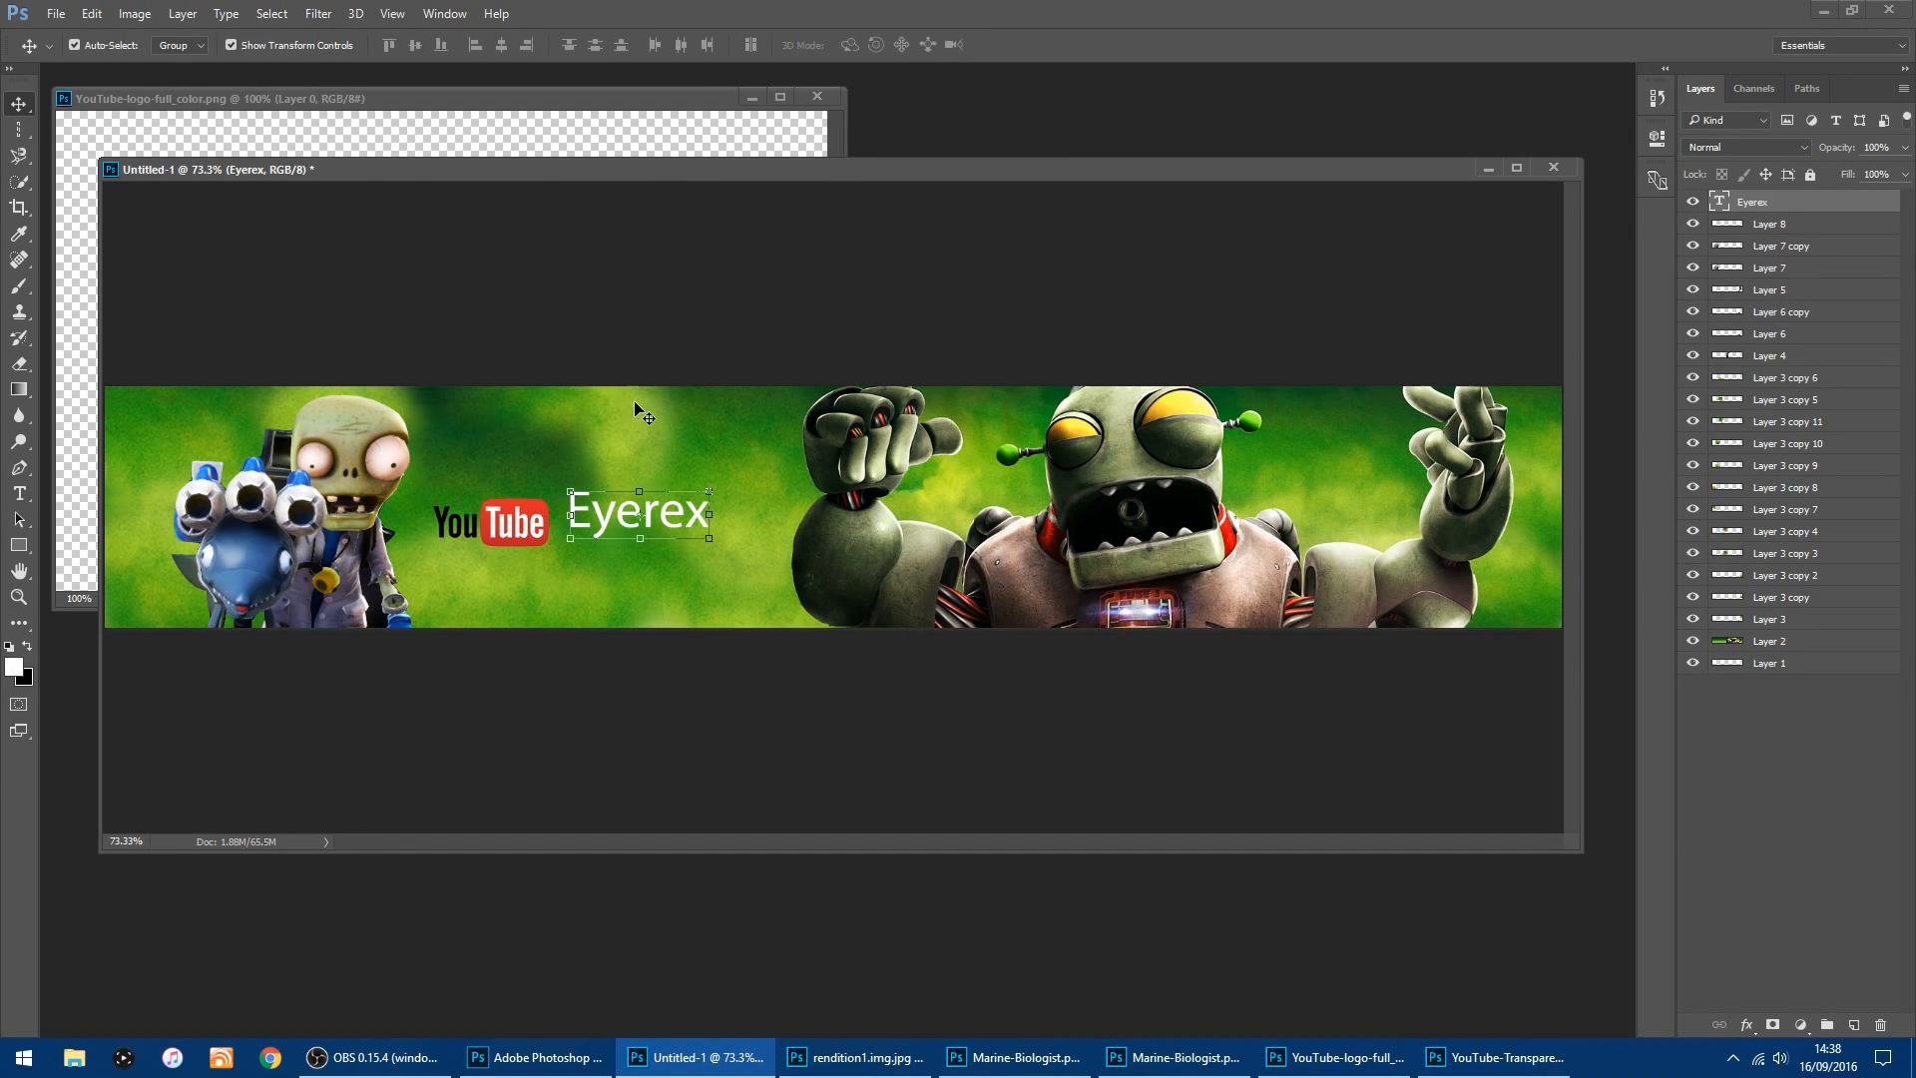
Move the Eyerex text slightly down with Free Transform to line up with the YouTube logo, and apply the transformation.
key(ctrl+t)
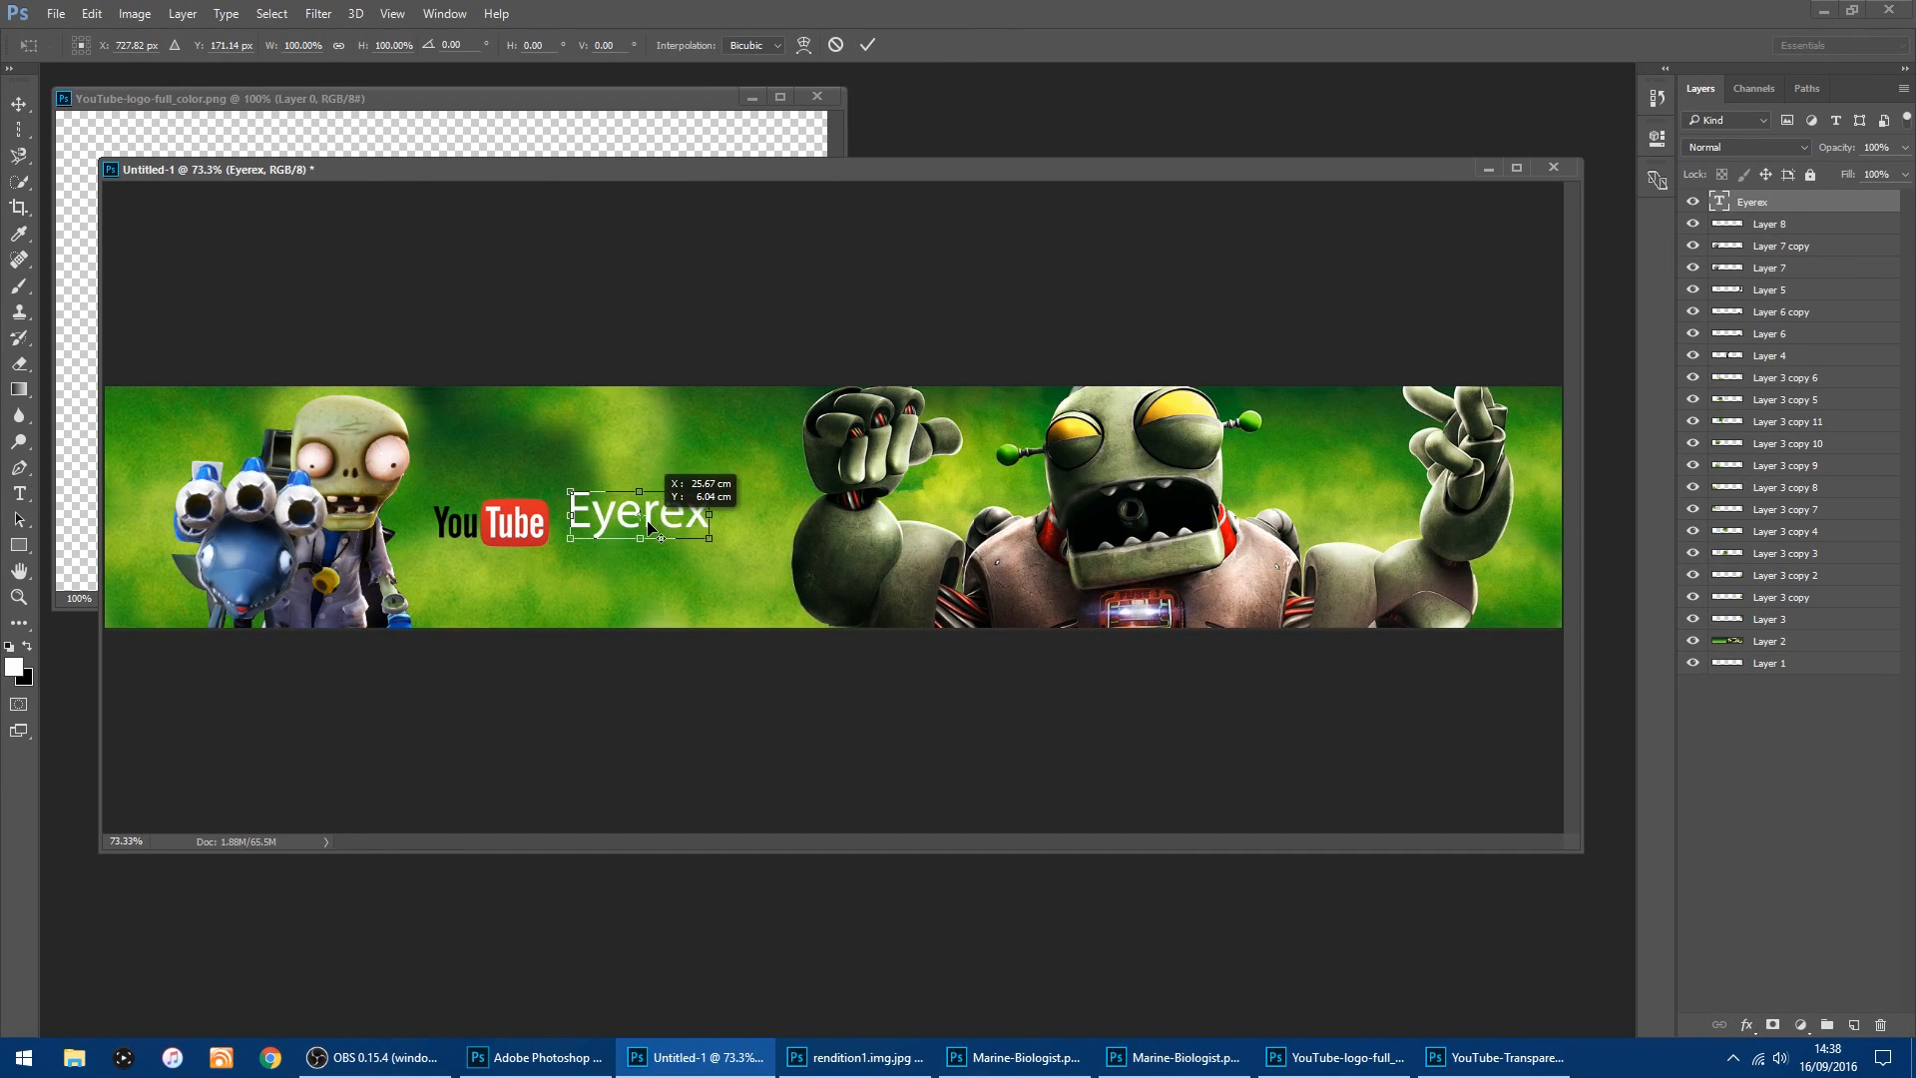
drag(646, 514, 663, 530)
click(19, 493)
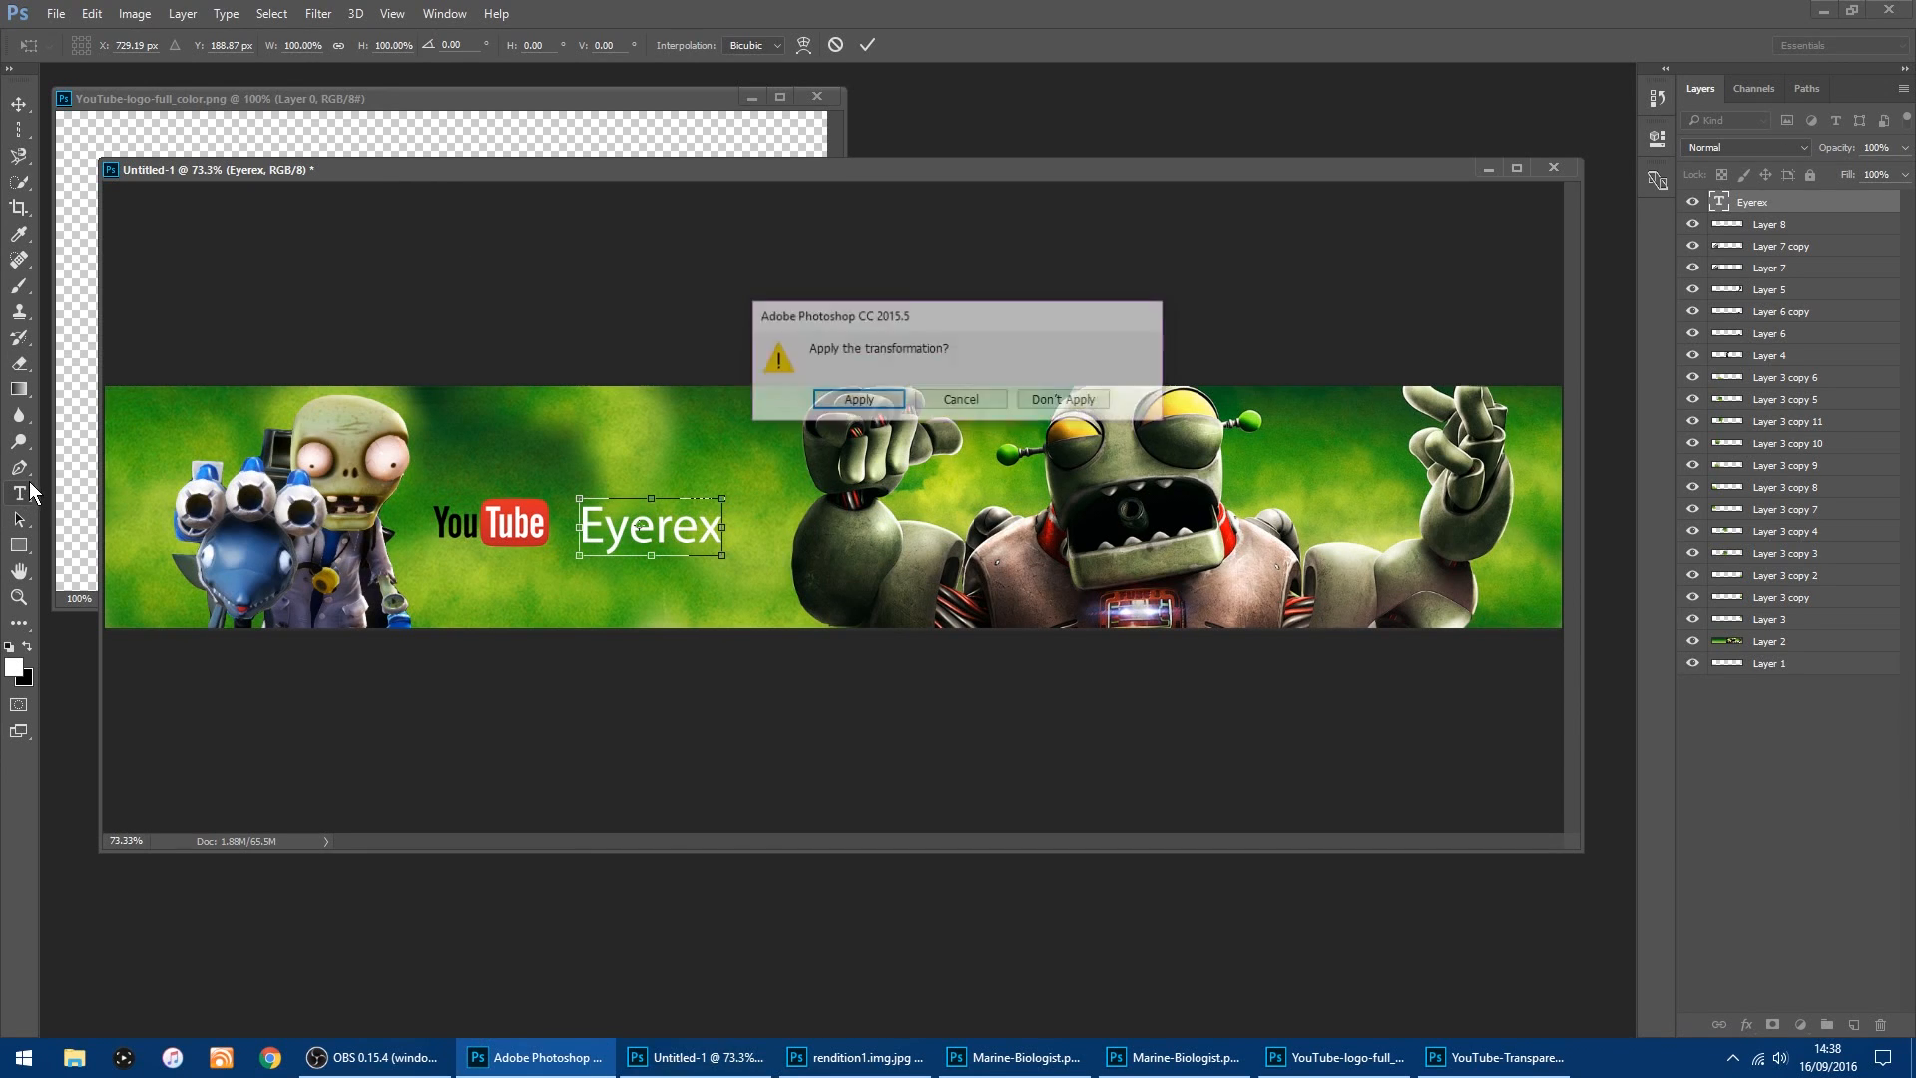
click(857, 400)
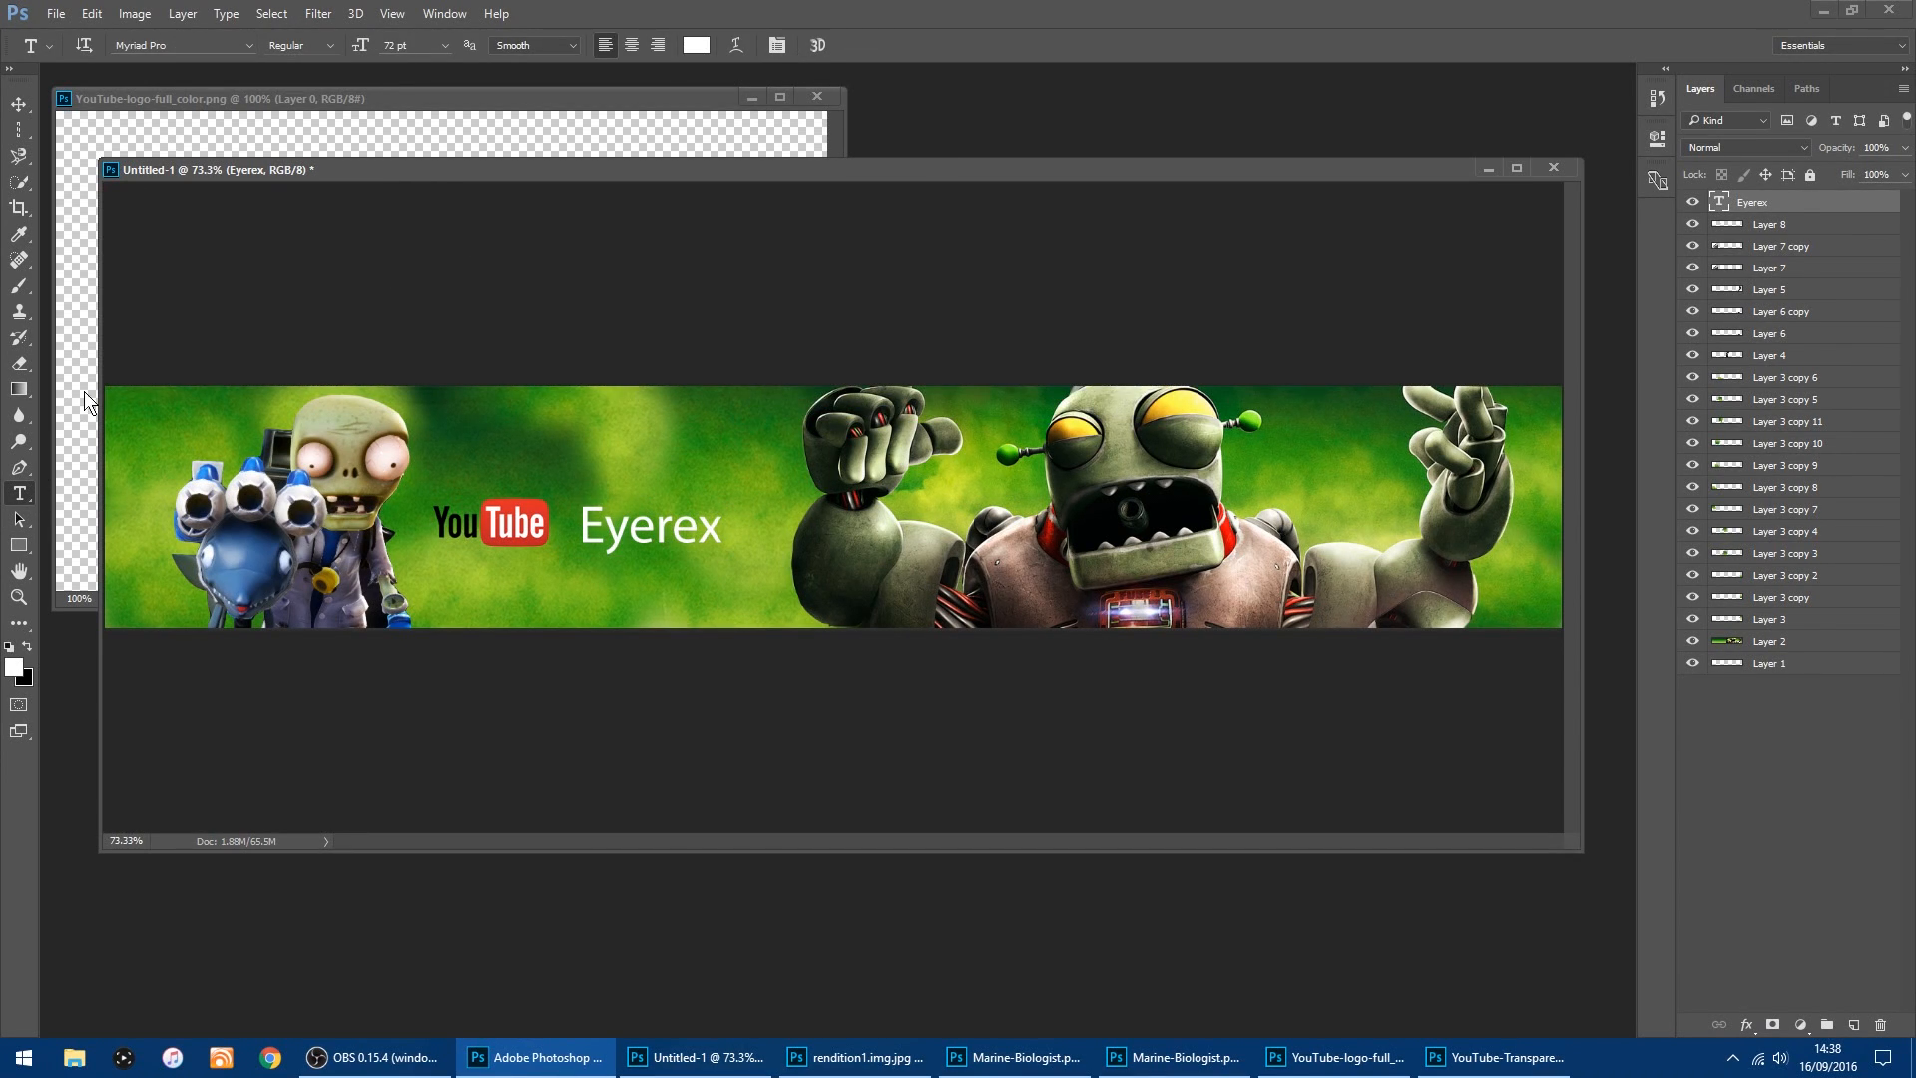
Change the font of the Eyerex text to Neuropol.
click(245, 46)
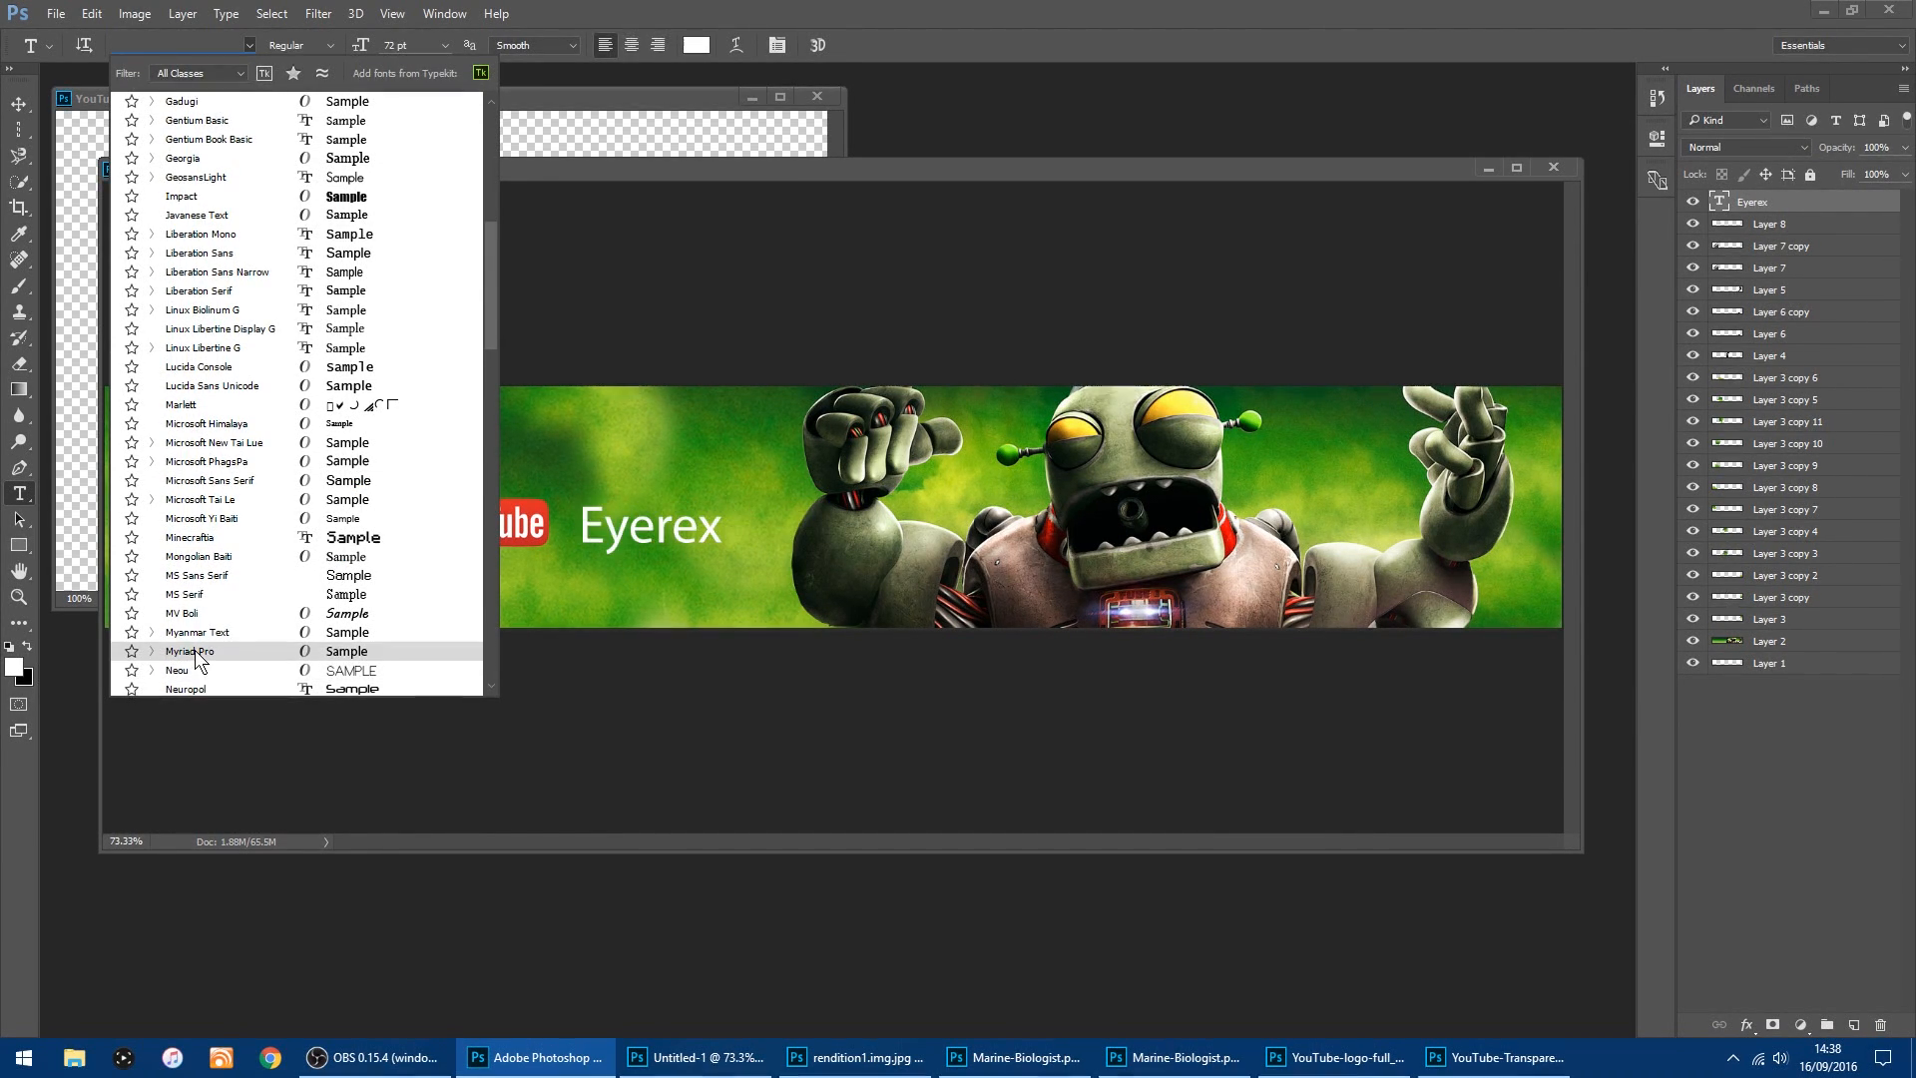
scroll(197, 667, down, 1)
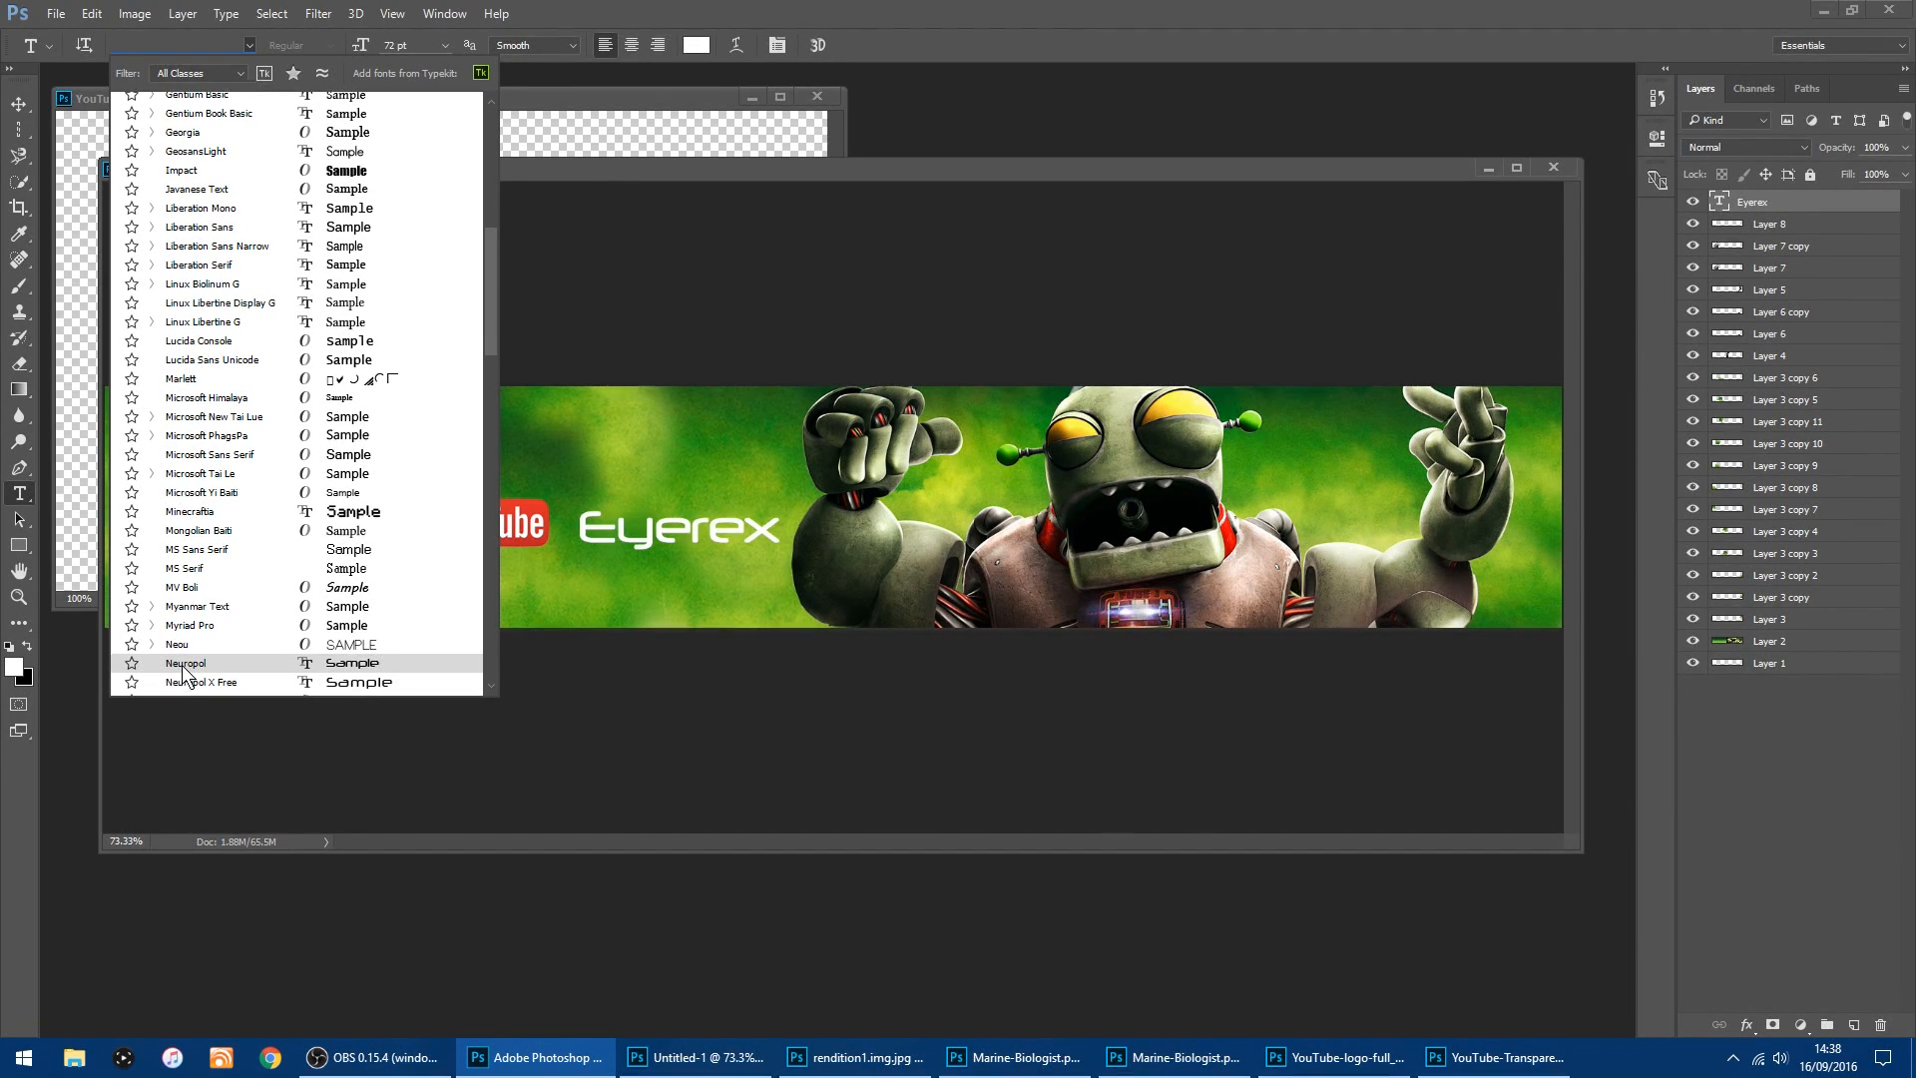
click(181, 666)
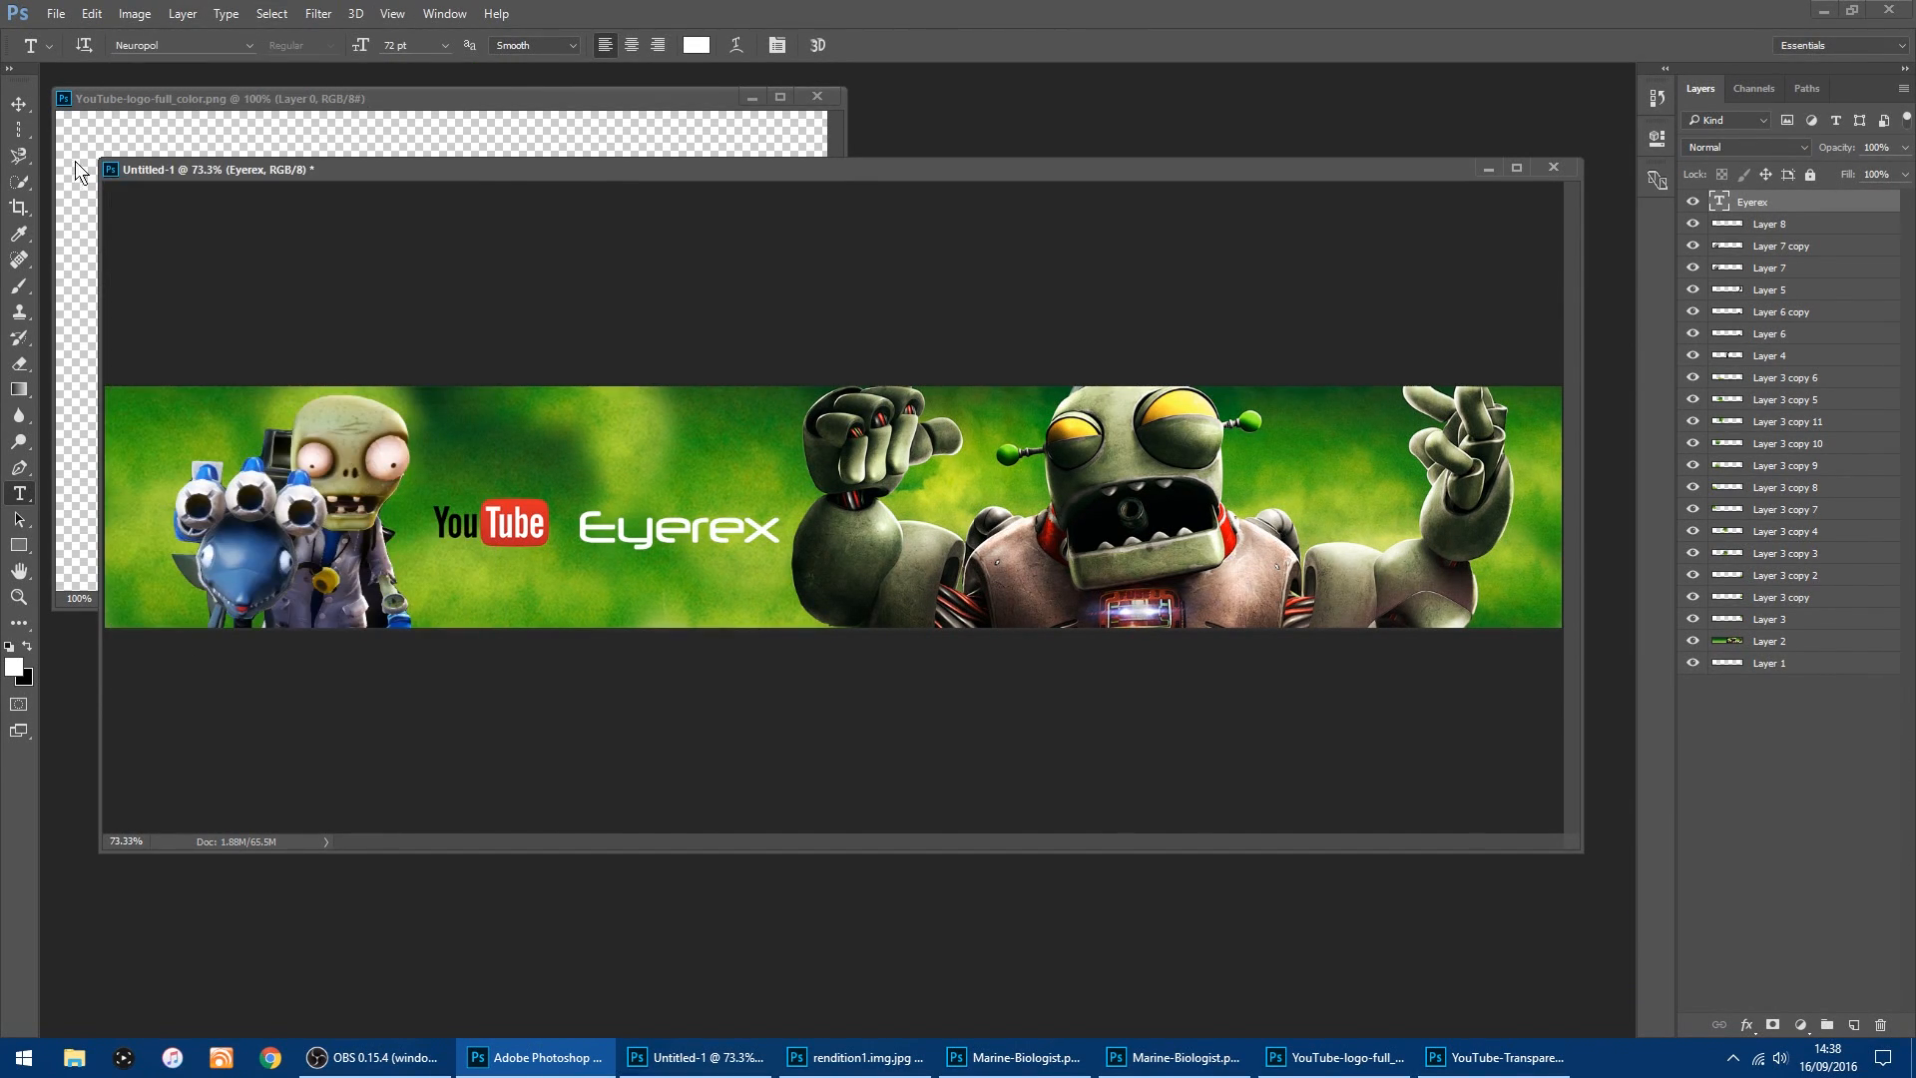
Move the Eyerex text closer to the YouTube logo, shift the logo slightly towards the zombie, and deselect.
click(19, 105)
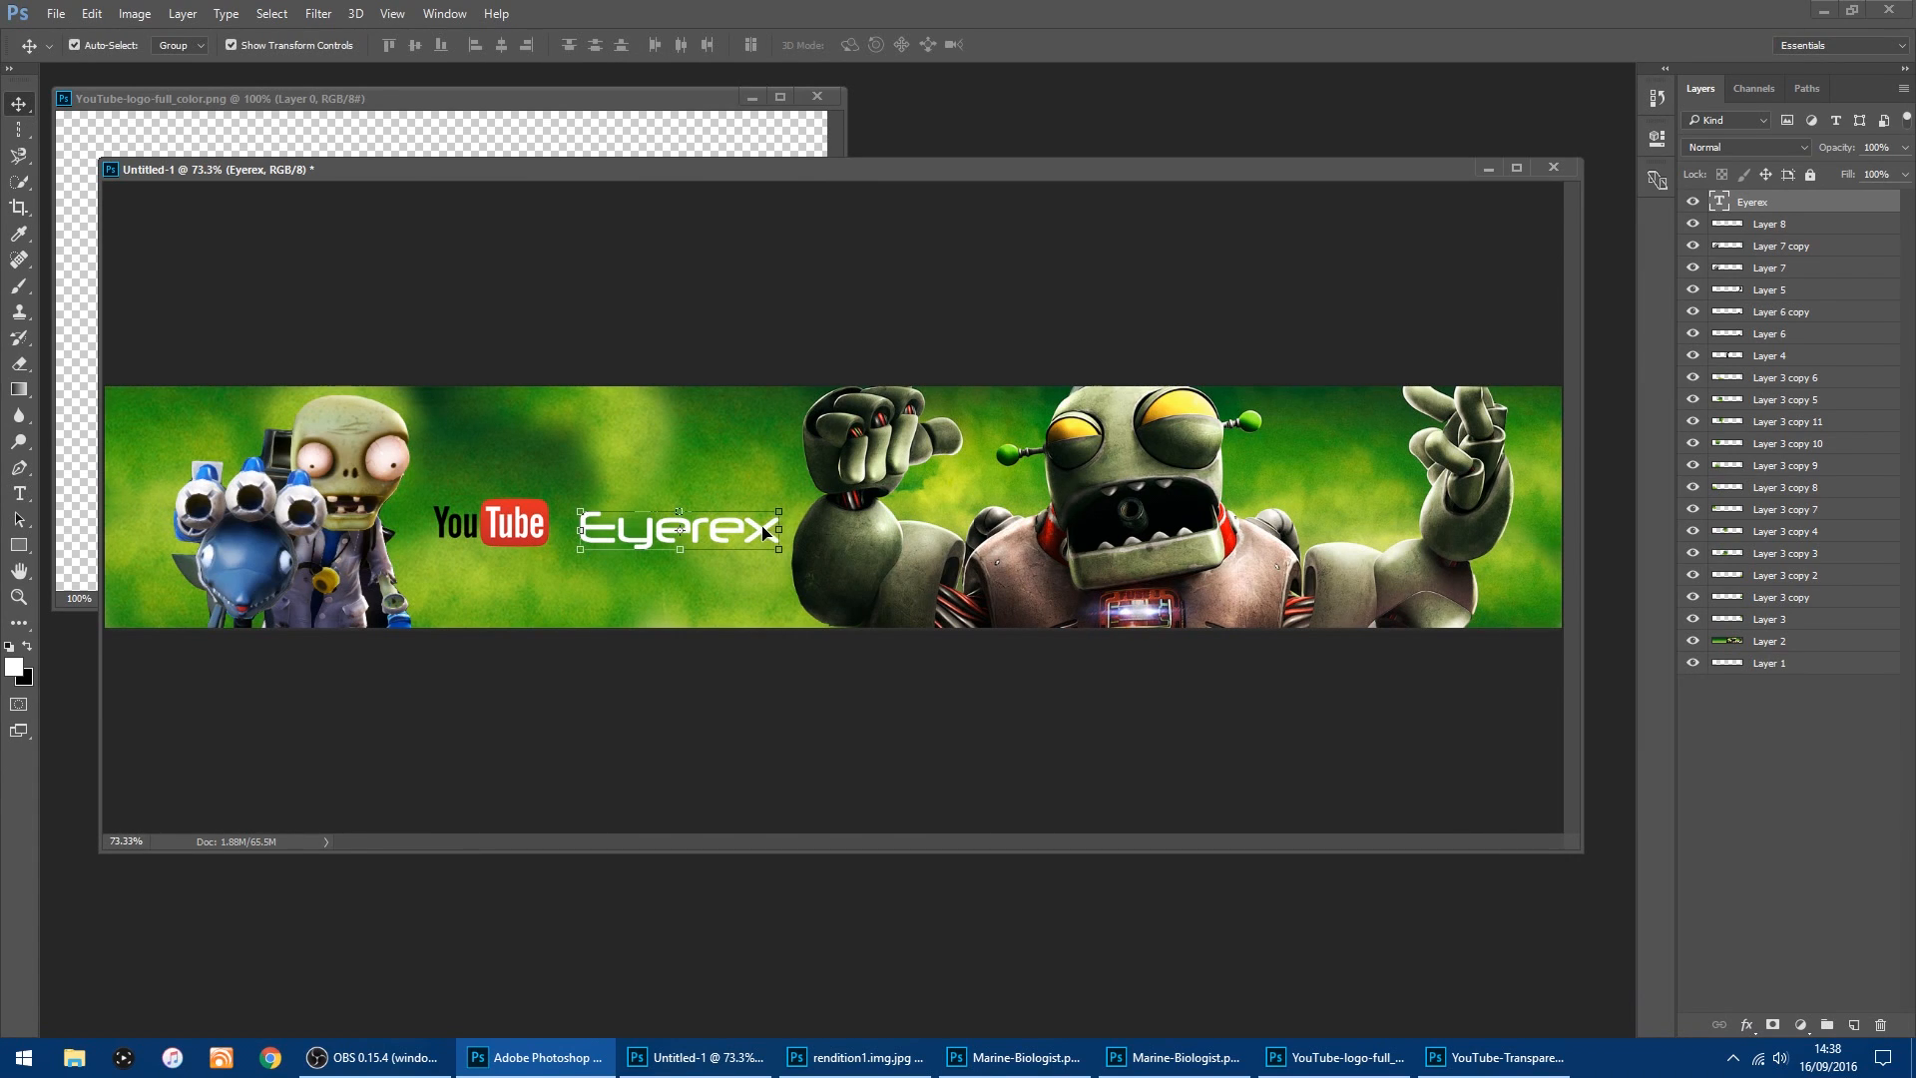
drag(758, 532, 740, 523)
click(788, 689)
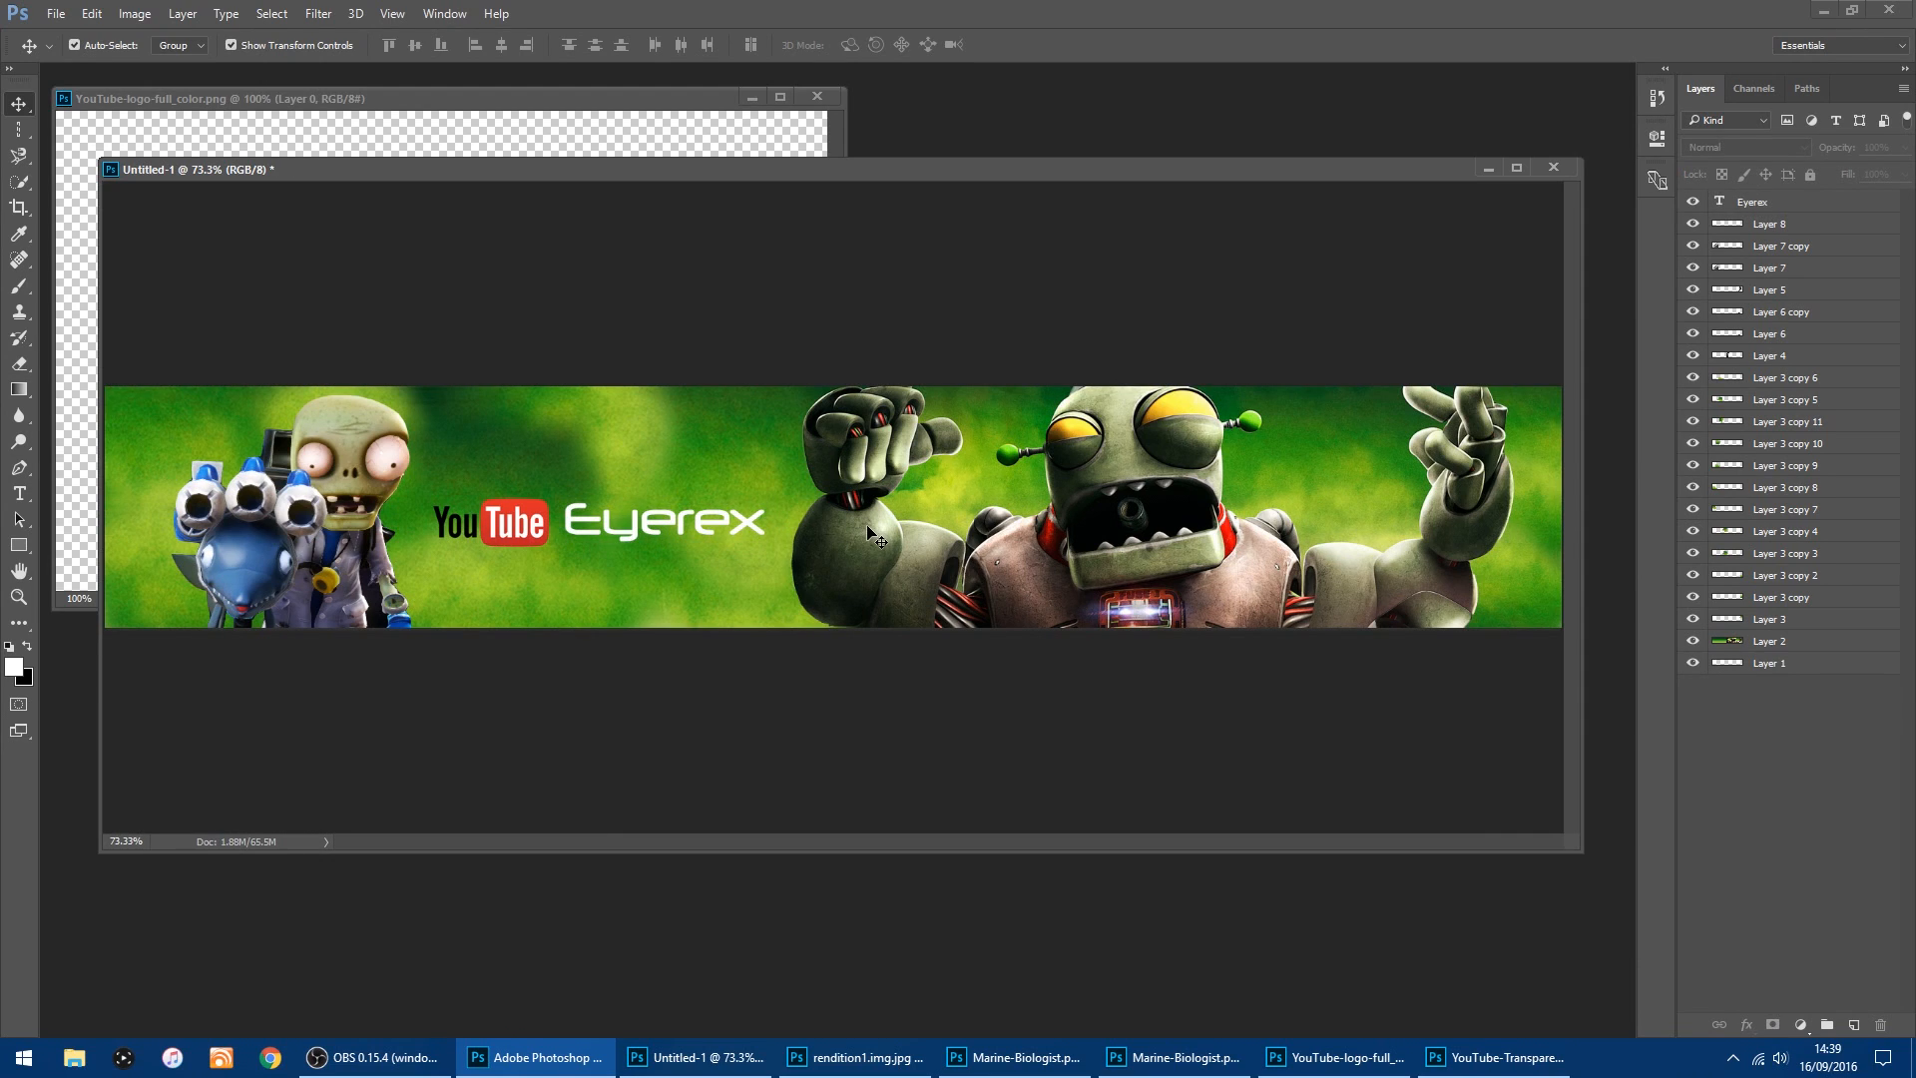
click(507, 525)
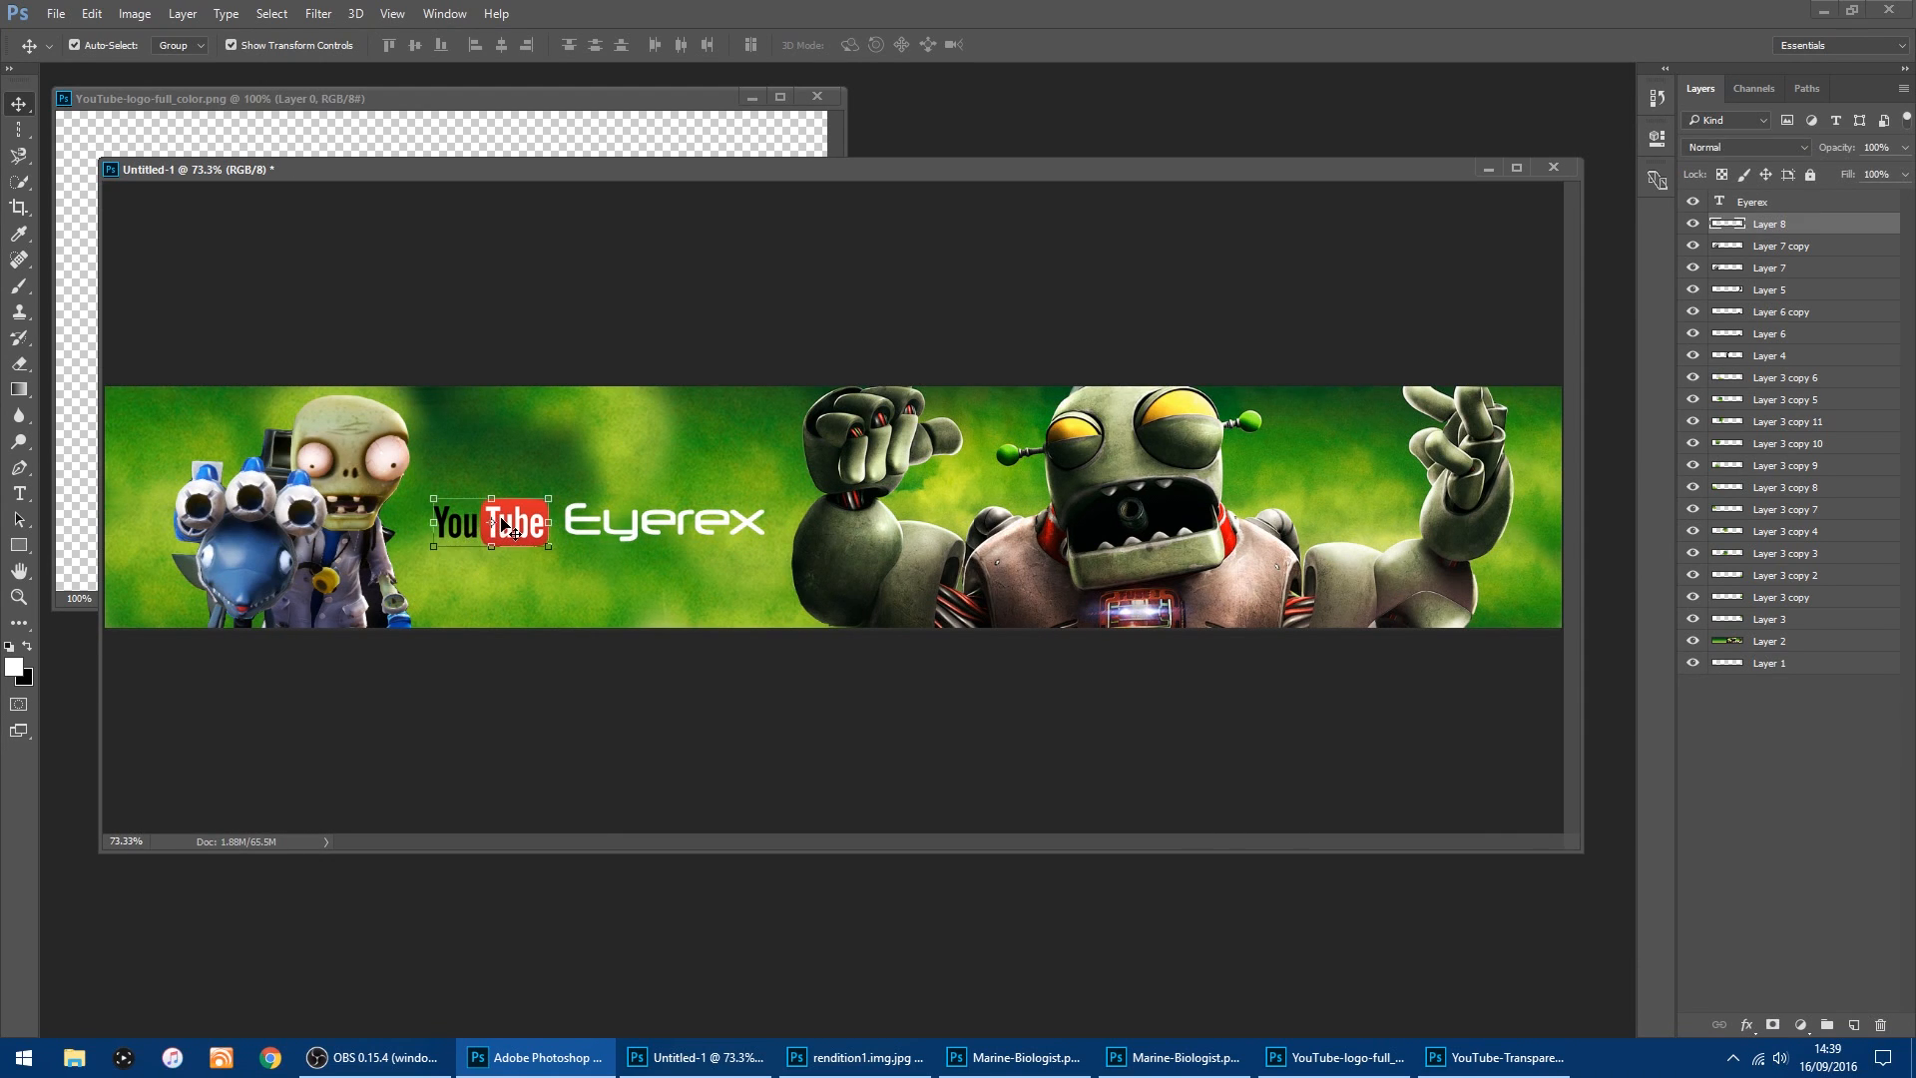
drag(515, 522, 507, 523)
click(662, 658)
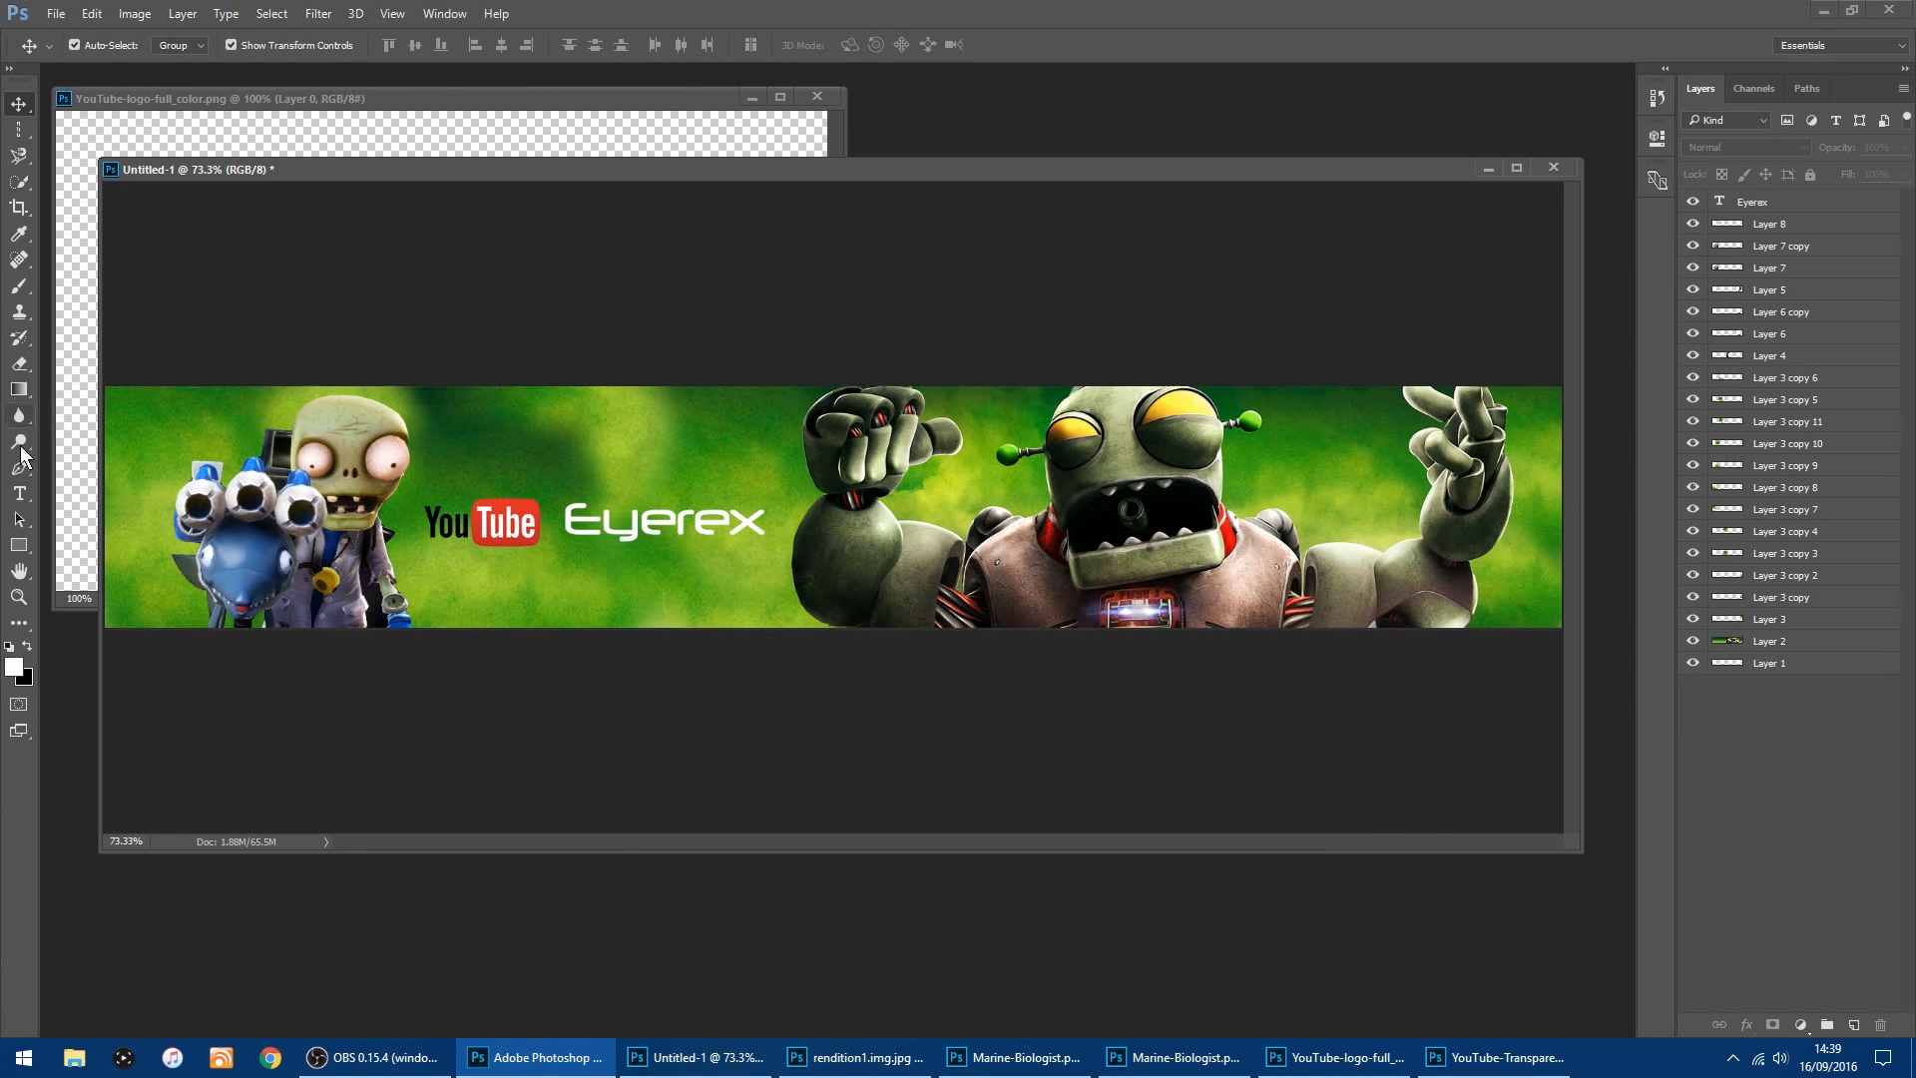
Draw a white vertical bar about 5 × 171 px between the text and the robot, and centre it vertically on the text.
click(22, 547)
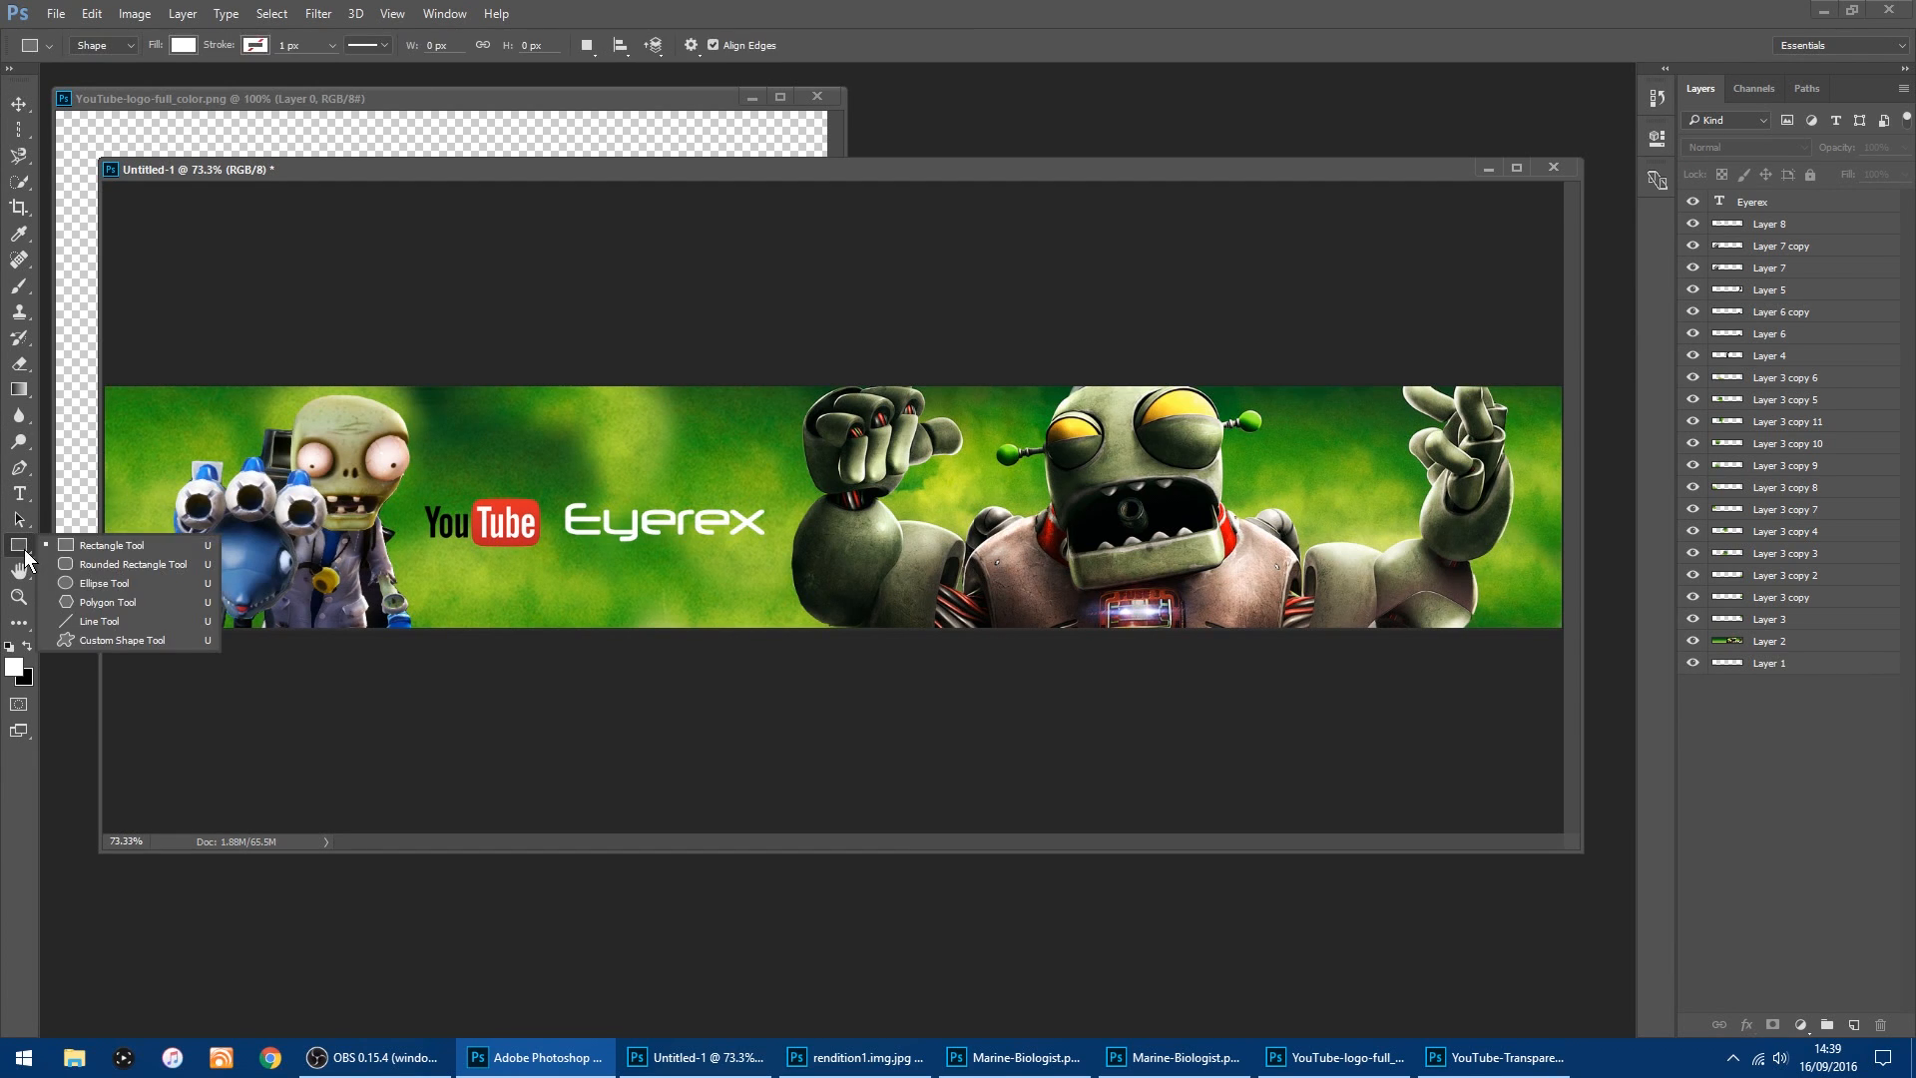
click(68, 538)
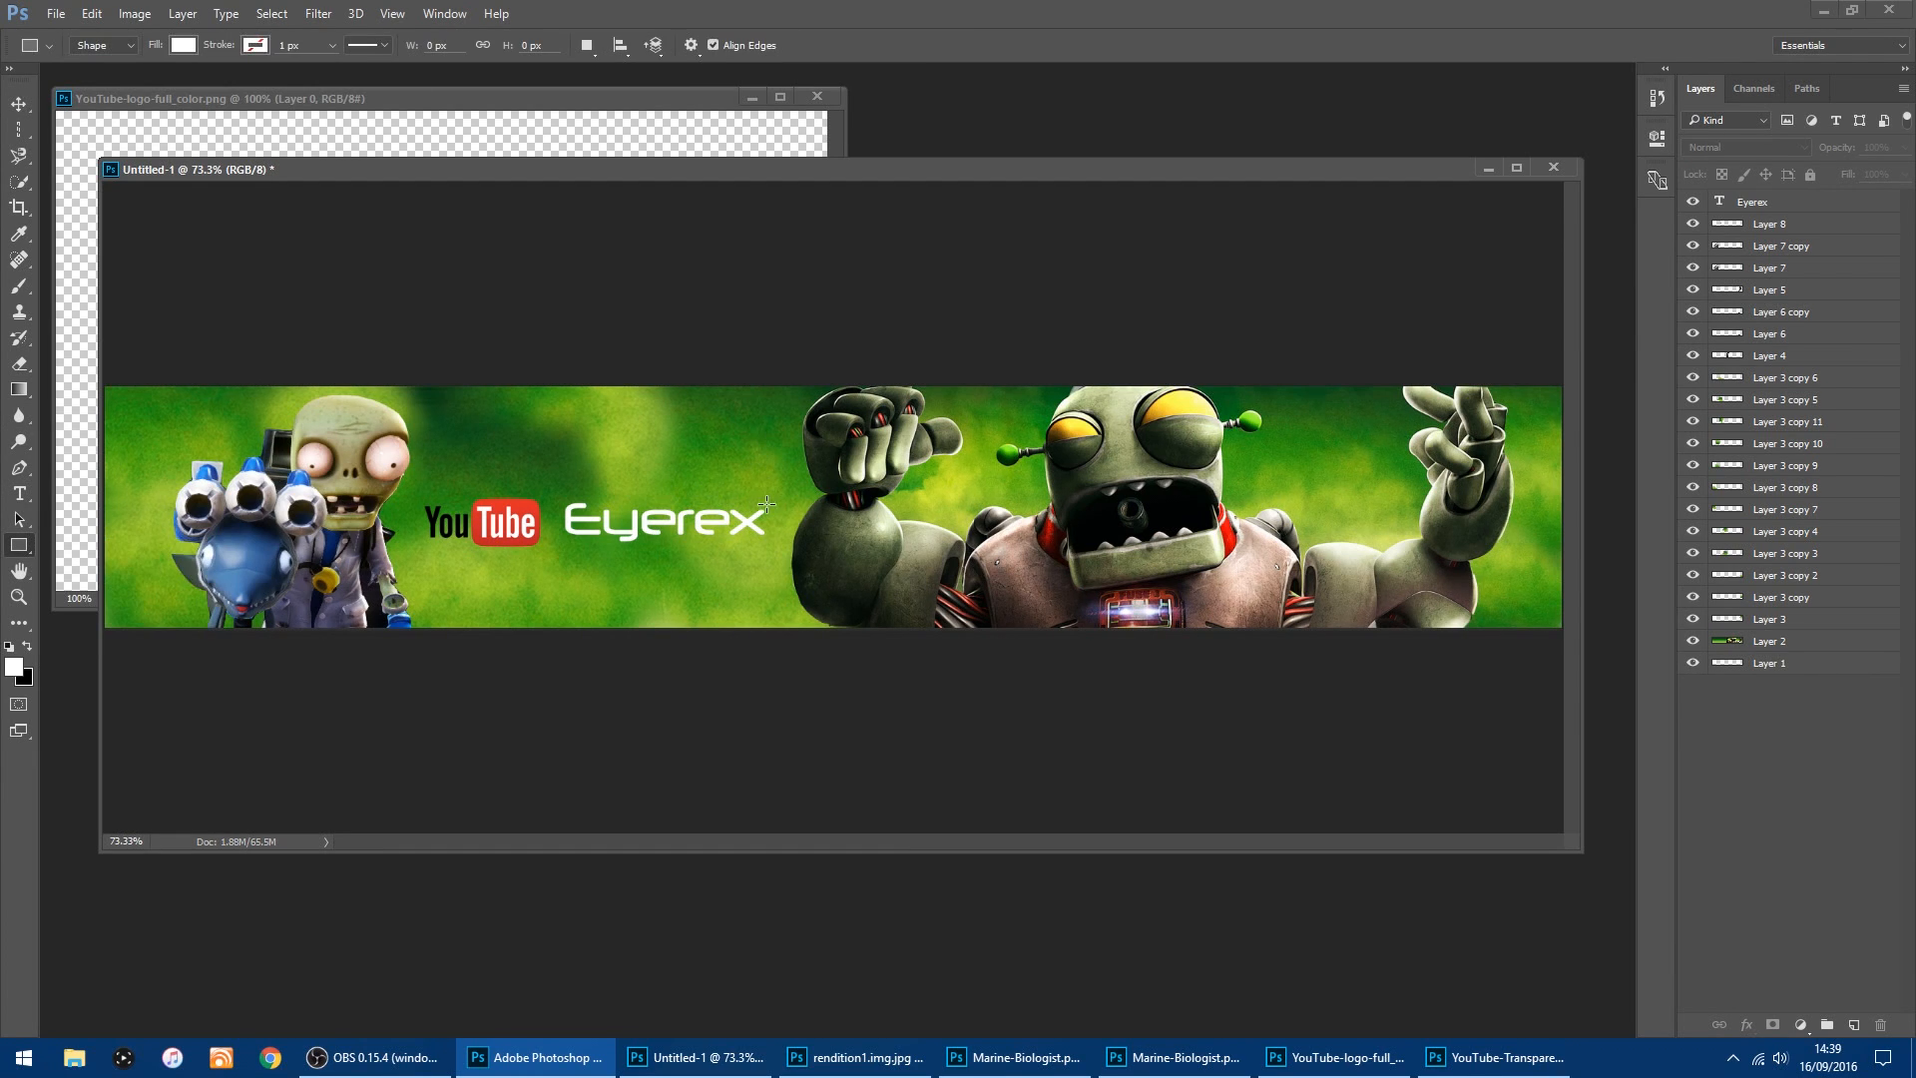
drag(784, 464, 781, 588)
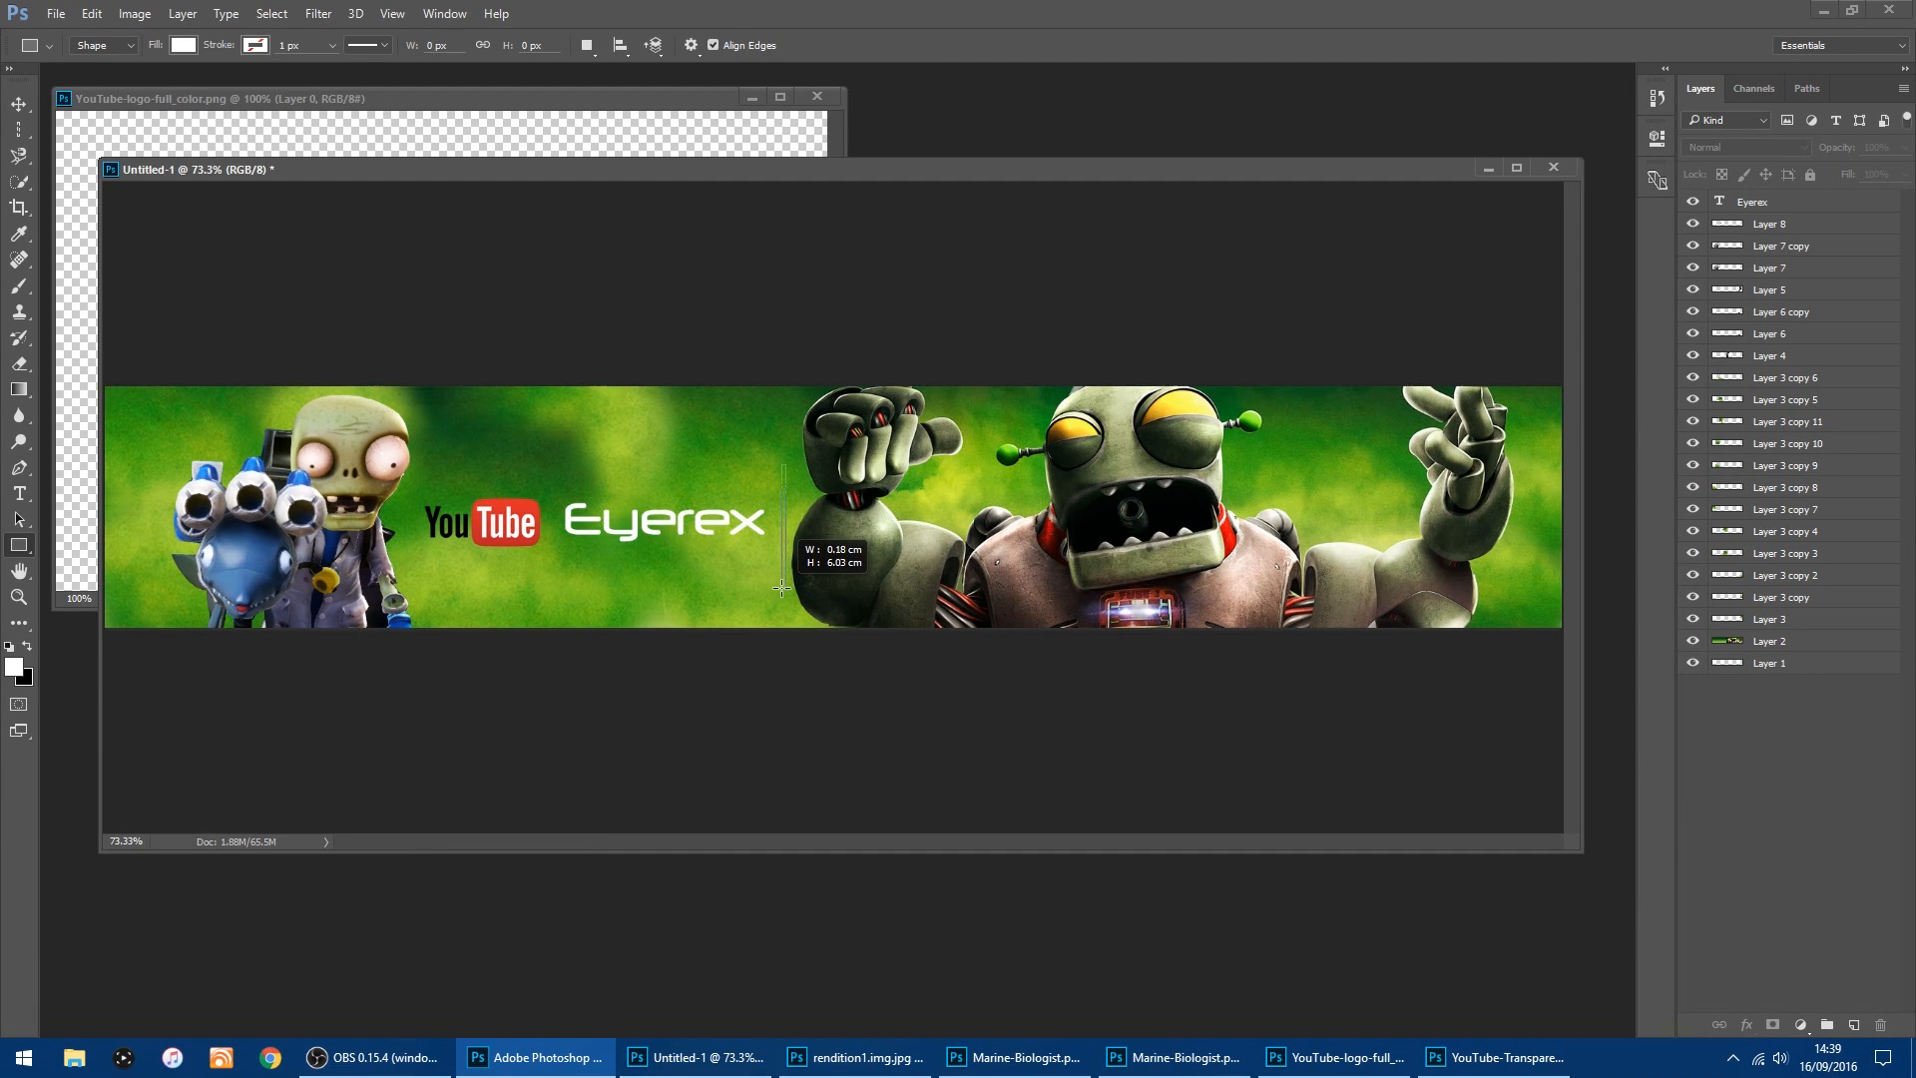
drag(781, 588, 782, 590)
click(18, 106)
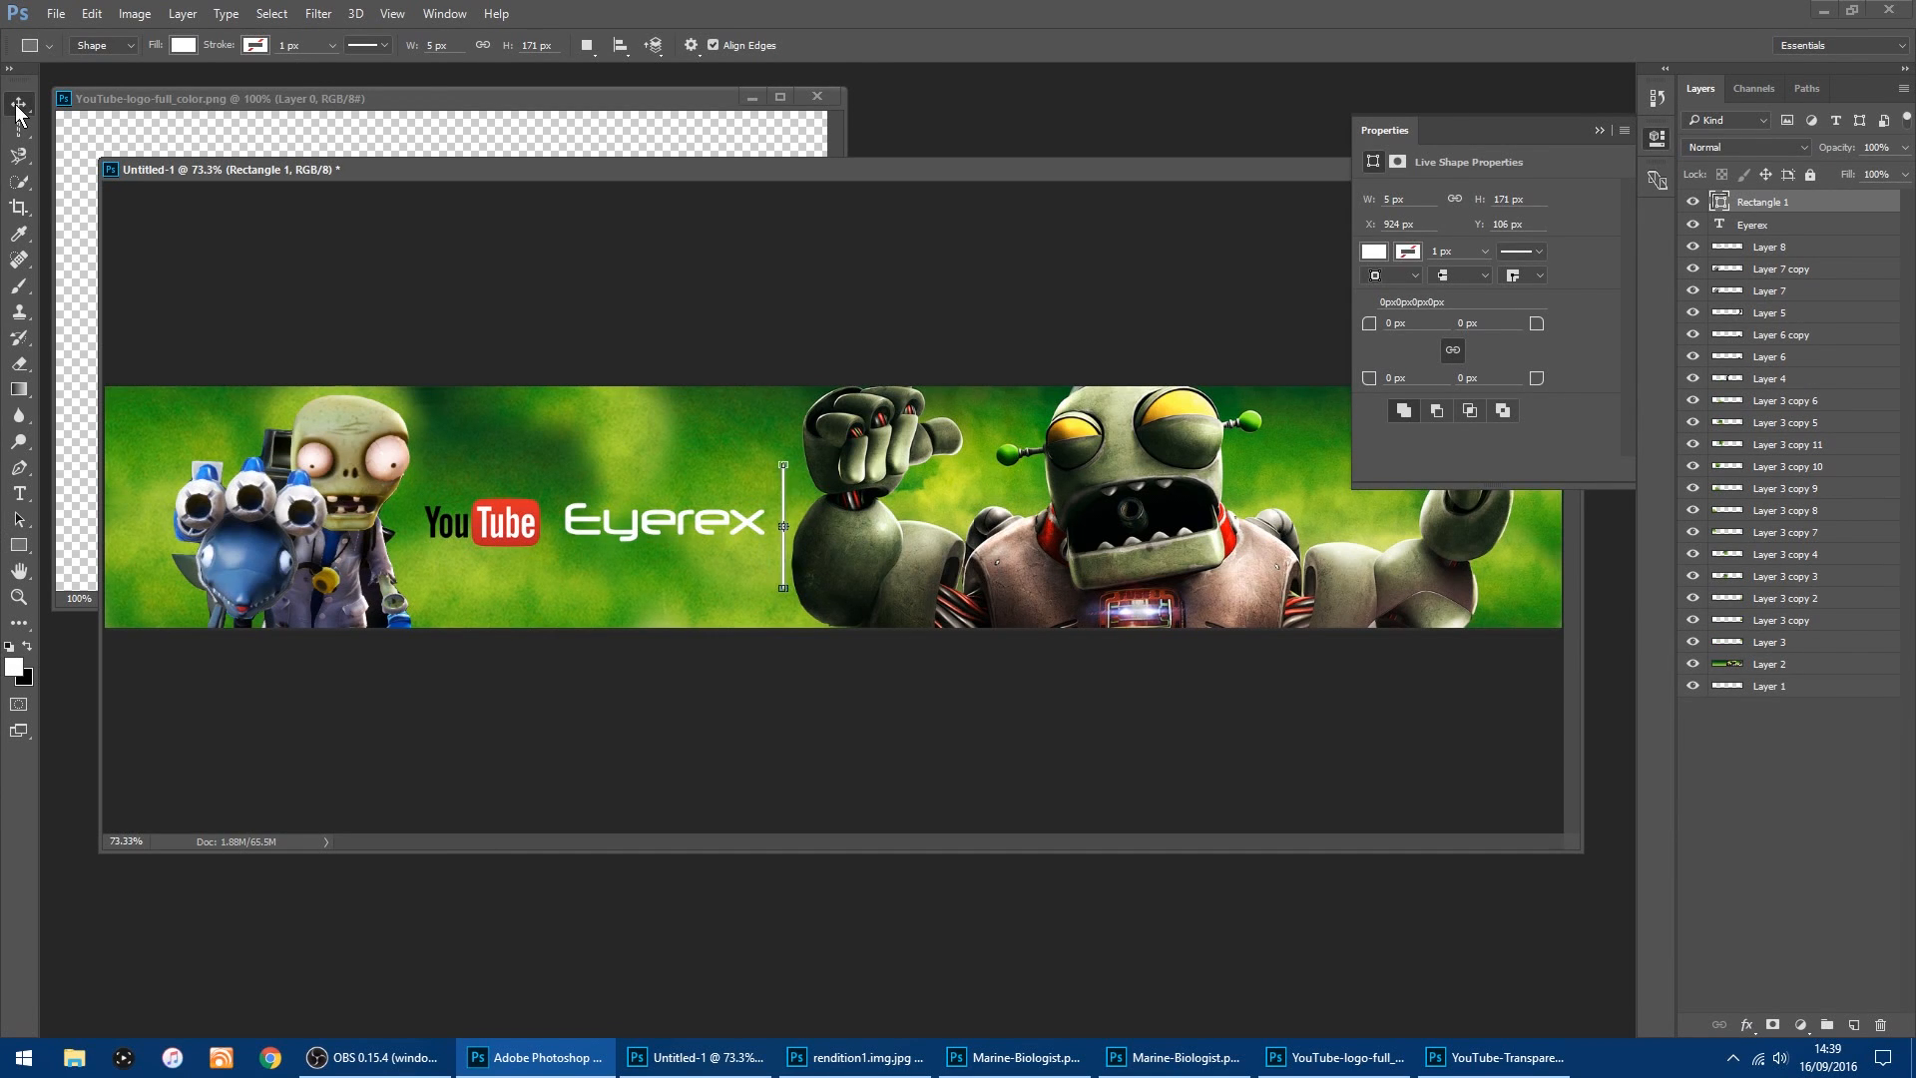
drag(783, 494, 782, 489)
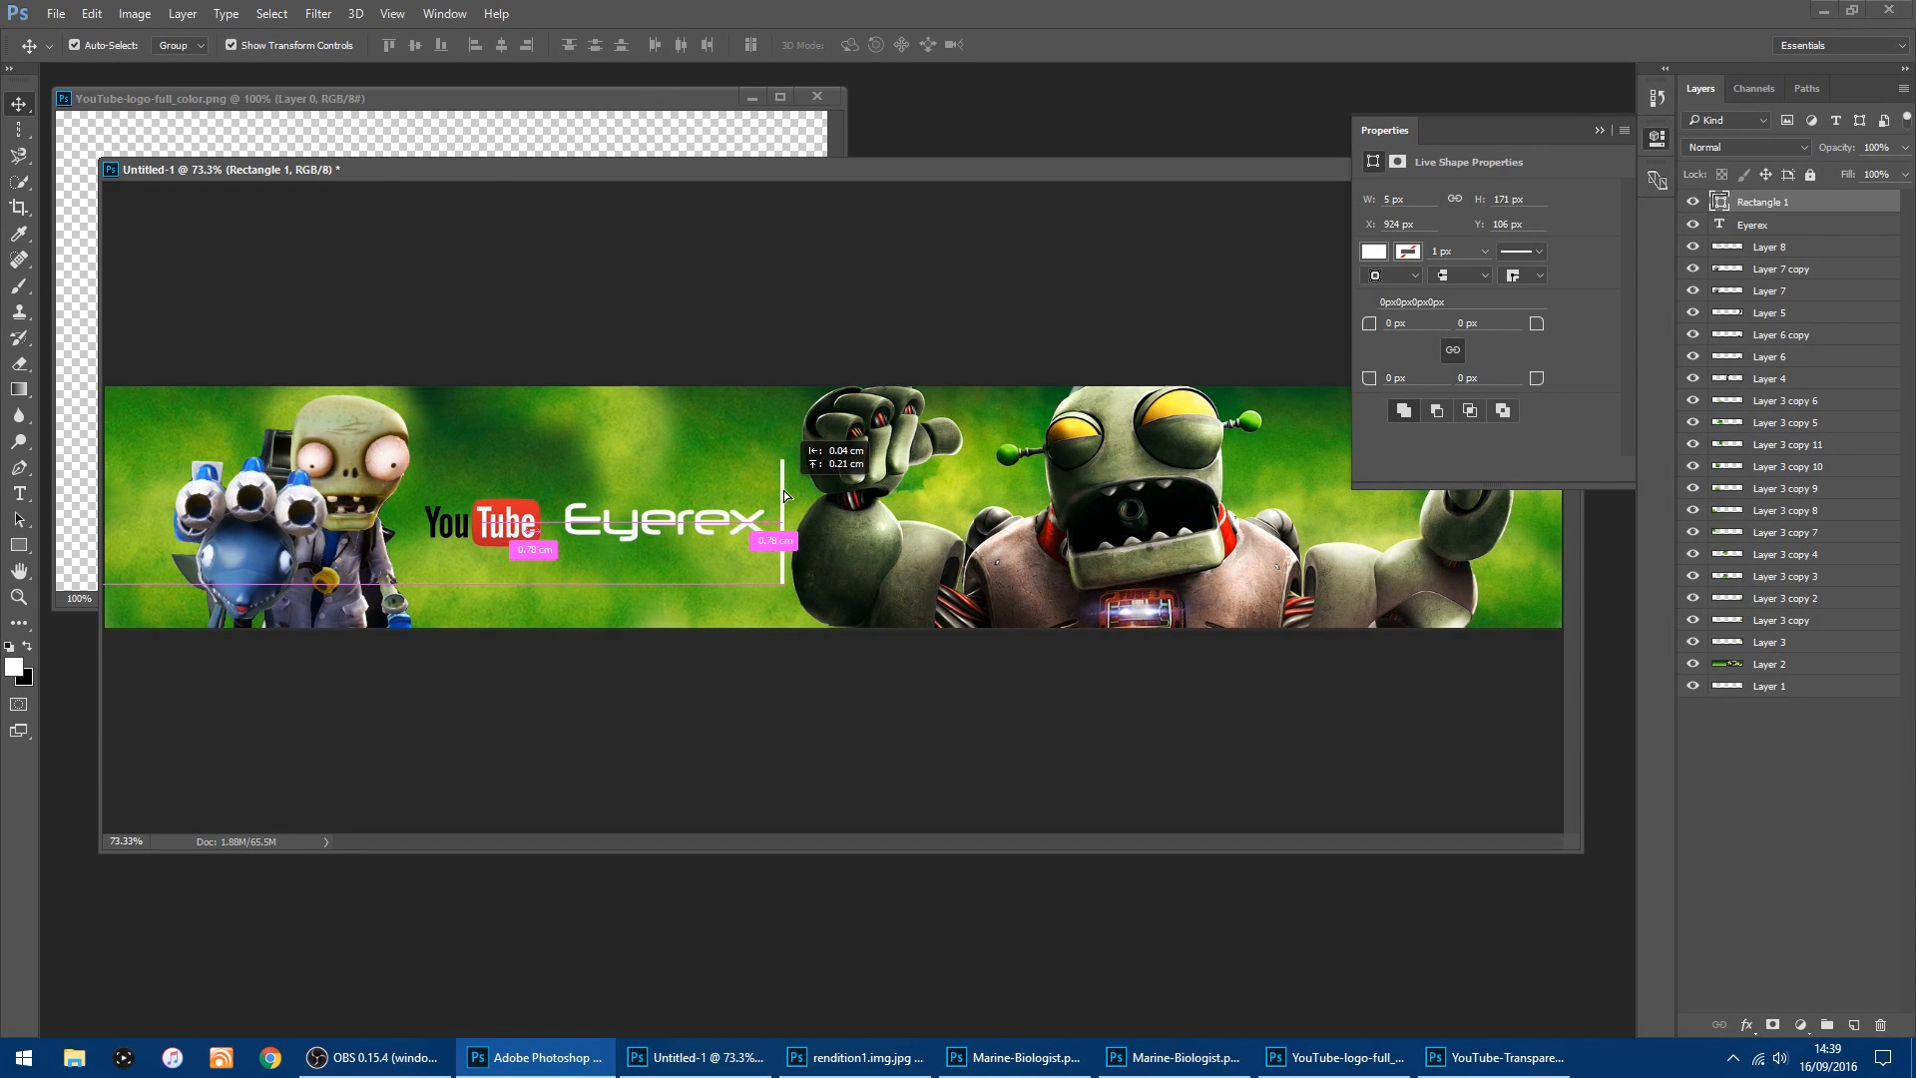
drag(782, 489, 782, 489)
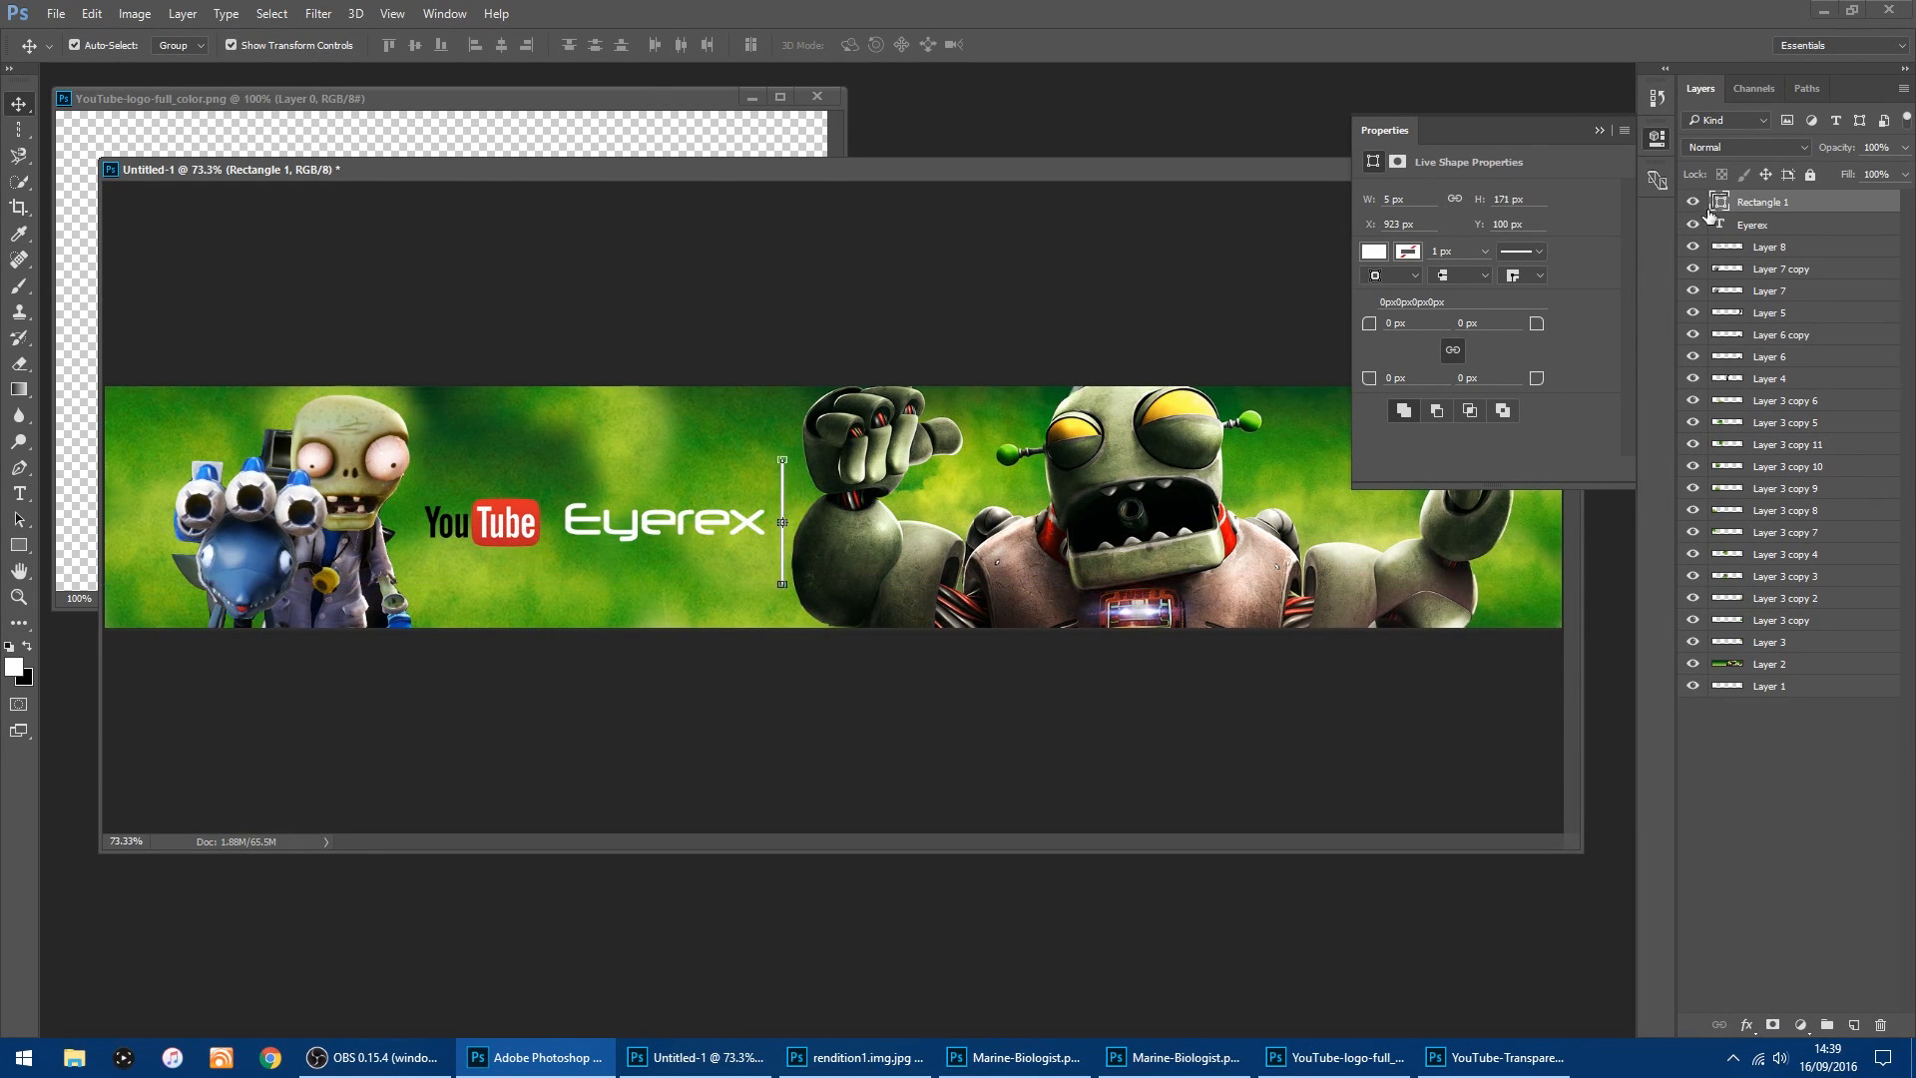
Duplicate the white bar, place the copy level with the original between the zombie and the YouTube logo, and collapse the shape properties.
drag(1720, 206, 1853, 1025)
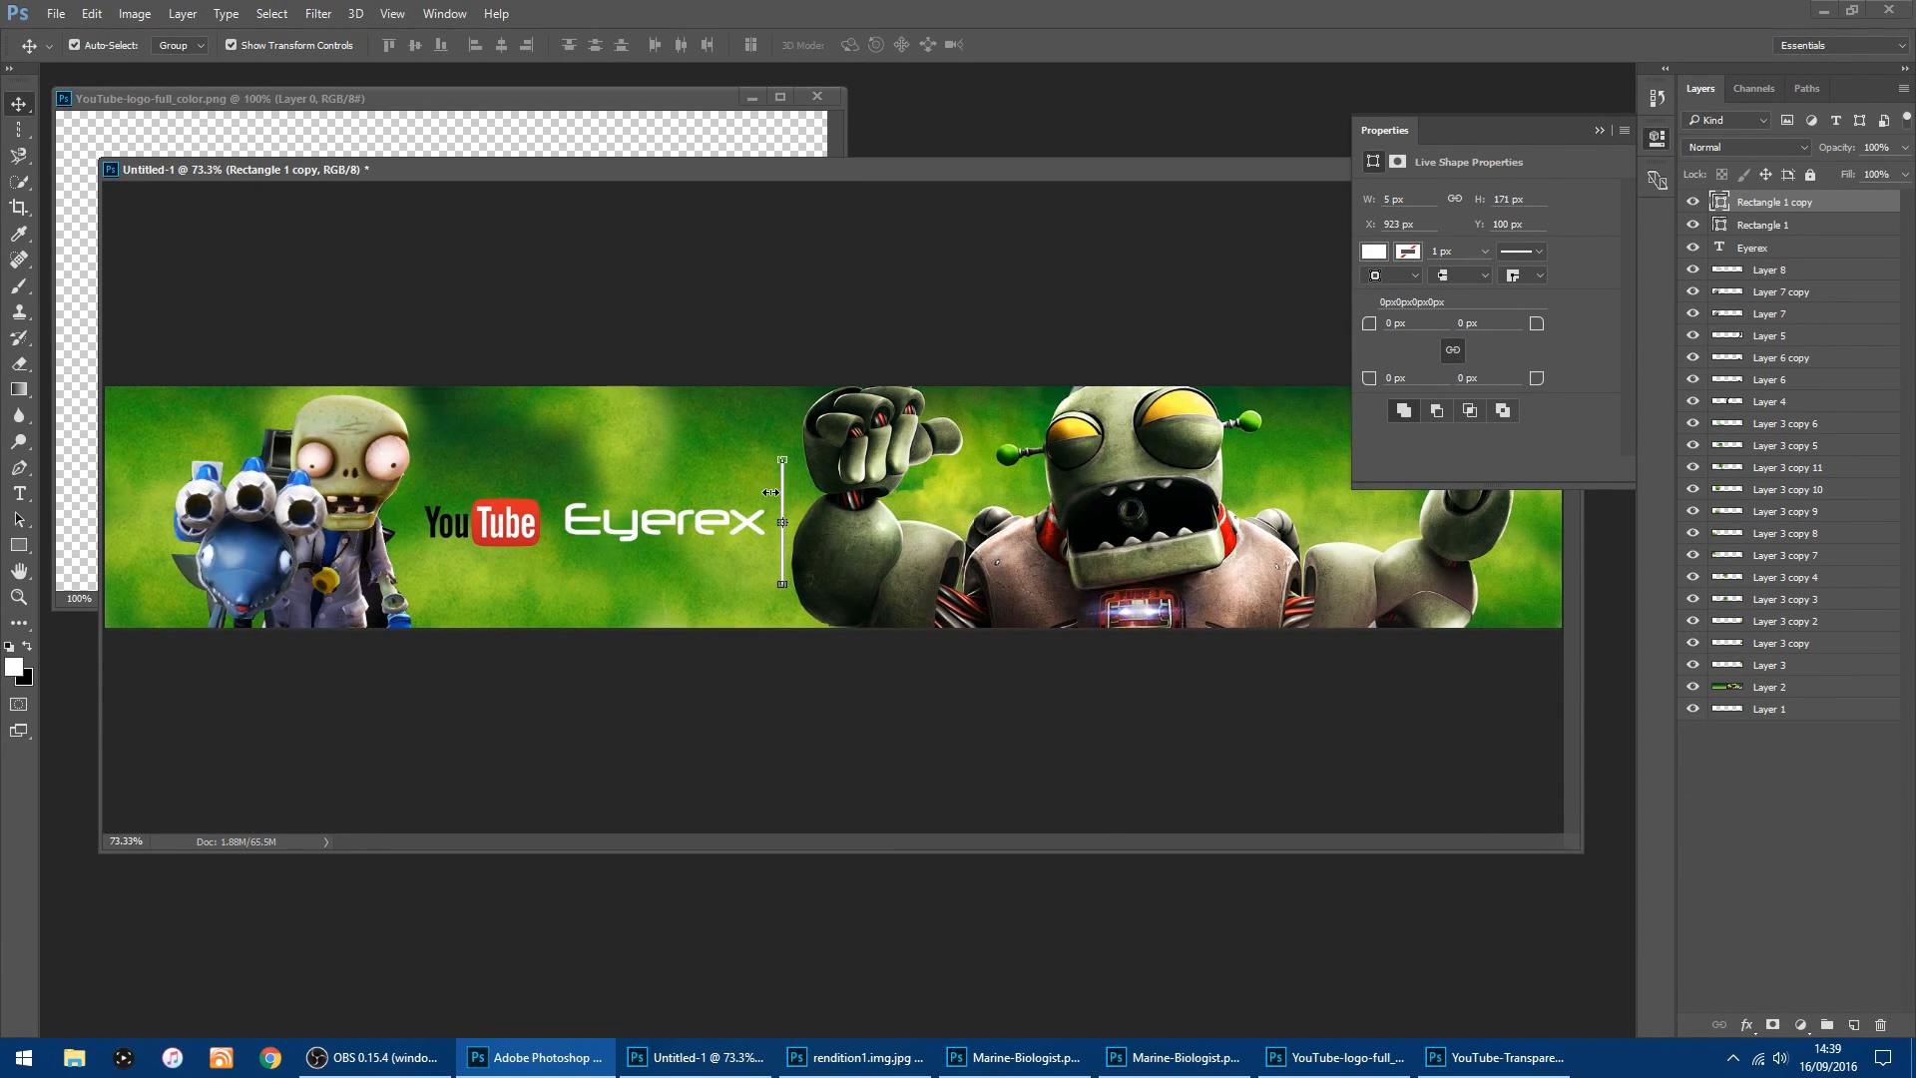
scroll(772, 492, up, 3)
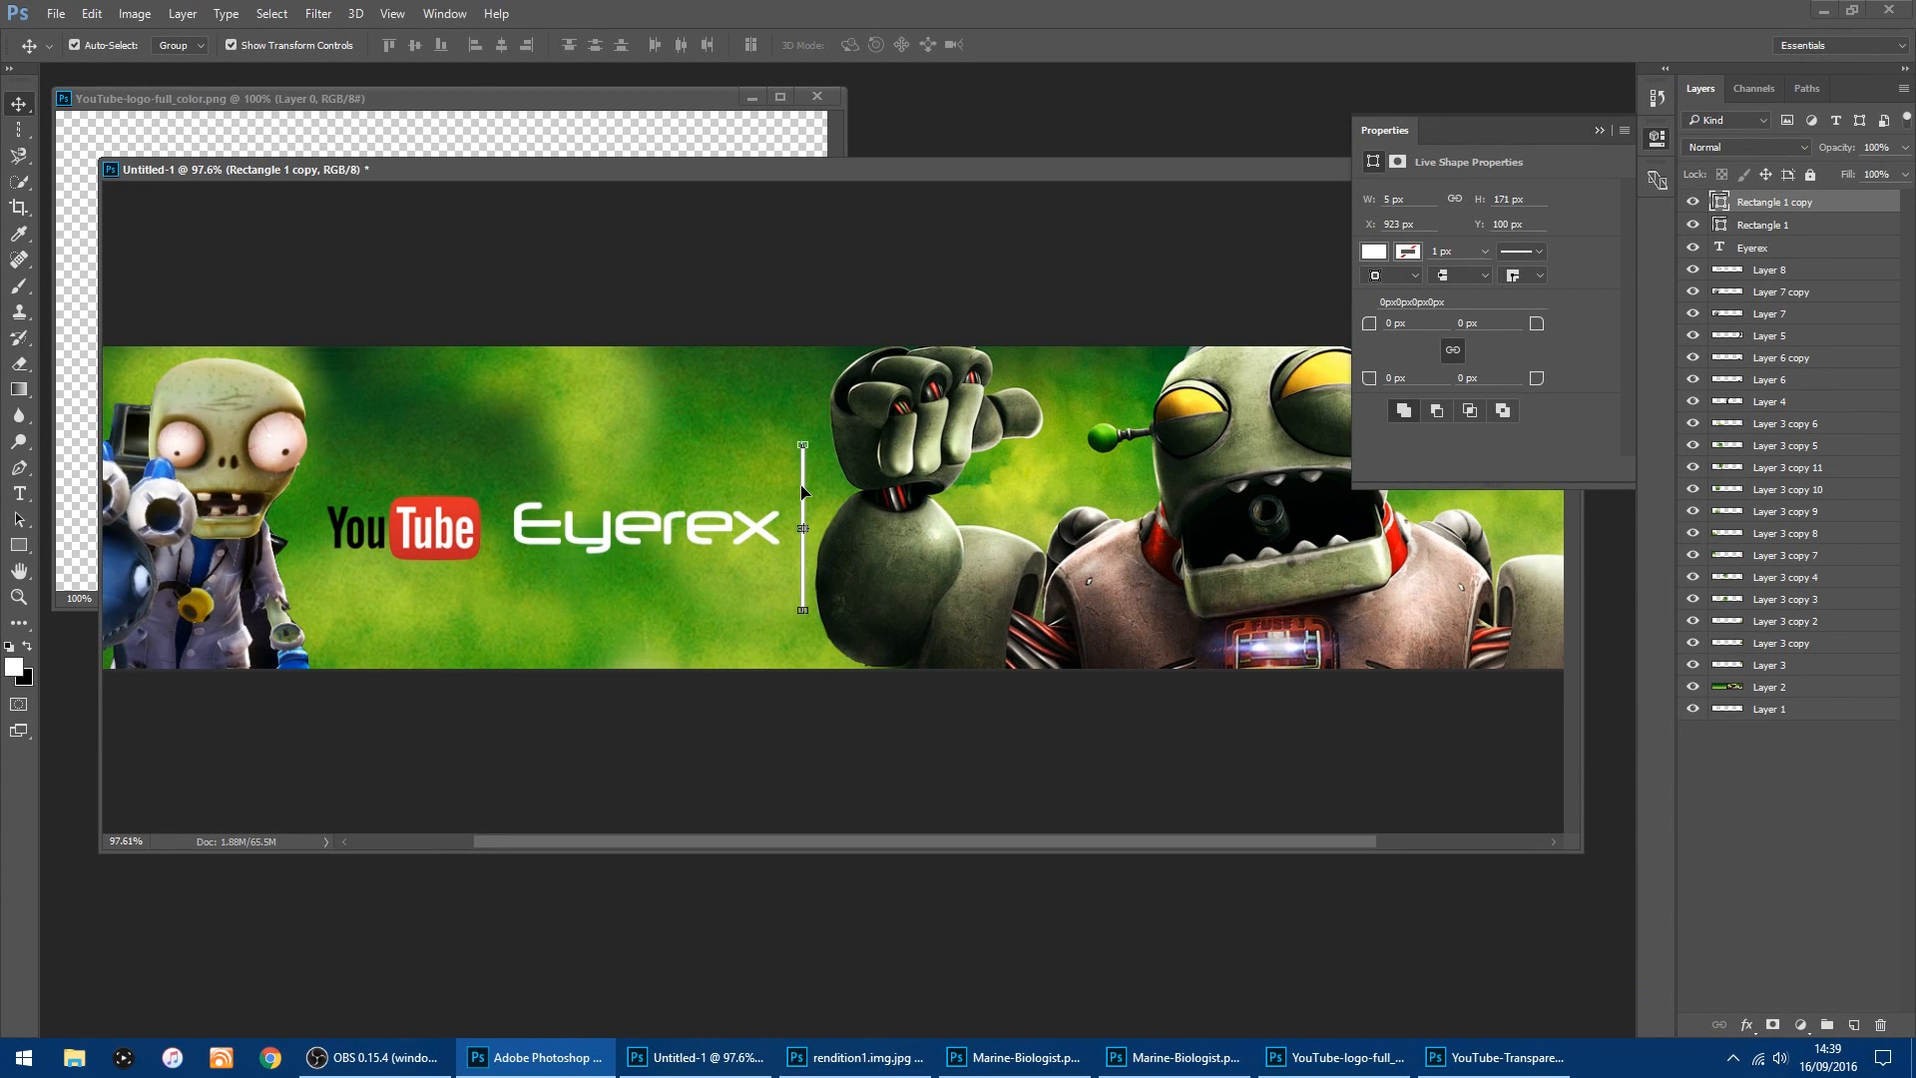
drag(801, 490, 317, 481)
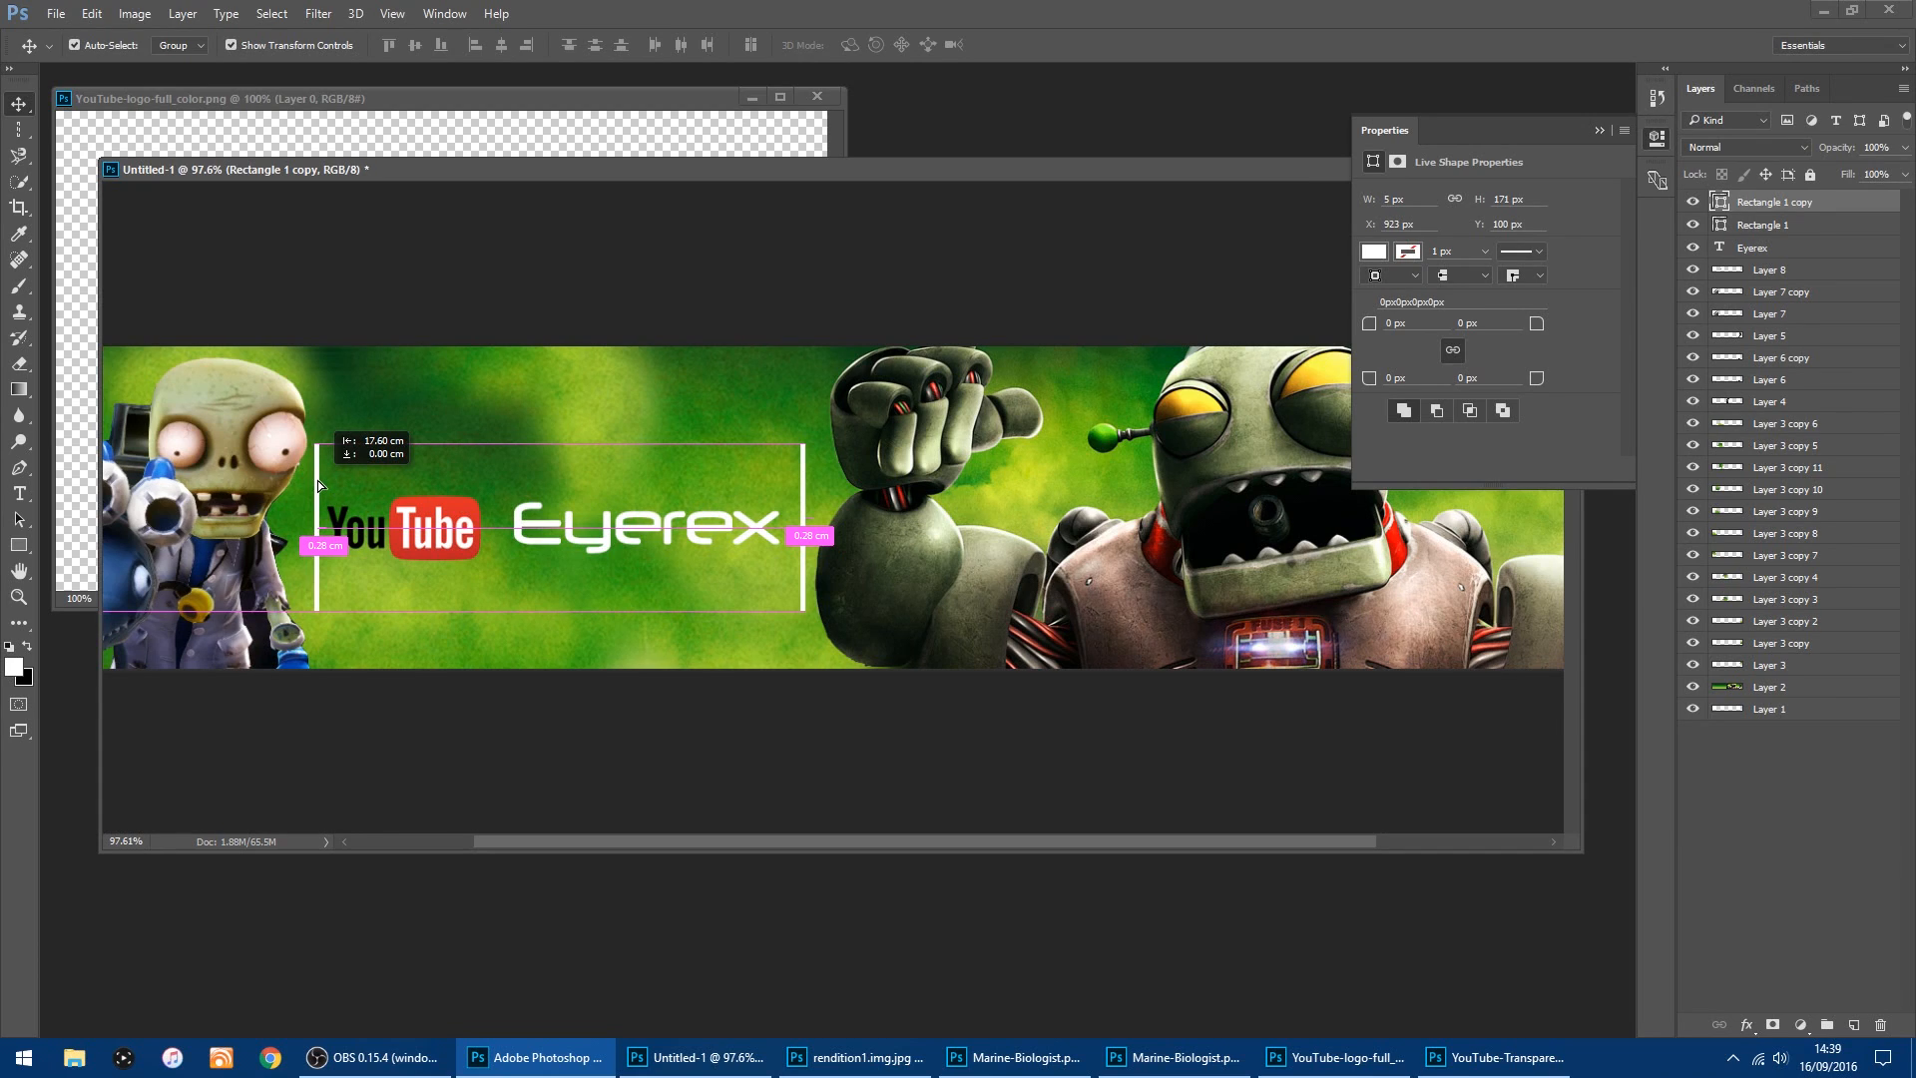
drag(318, 481, 315, 481)
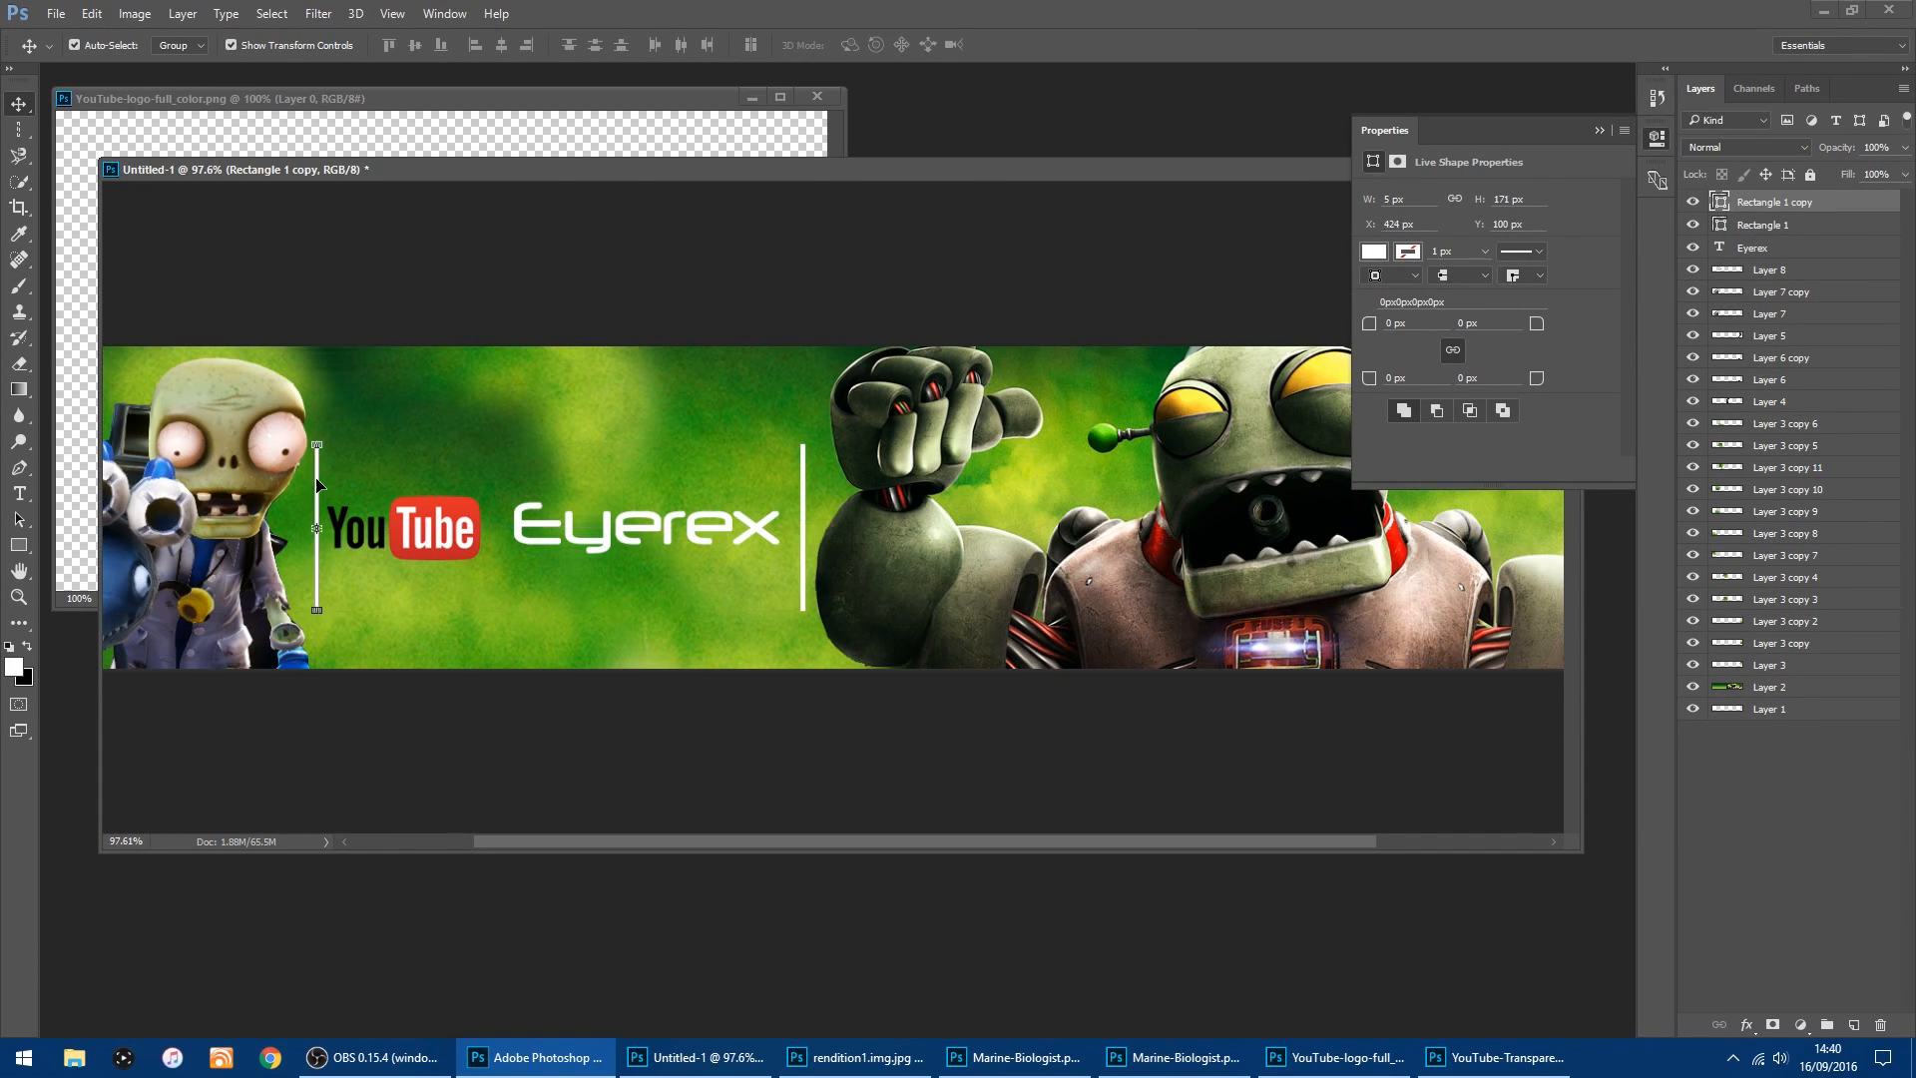
click(1415, 725)
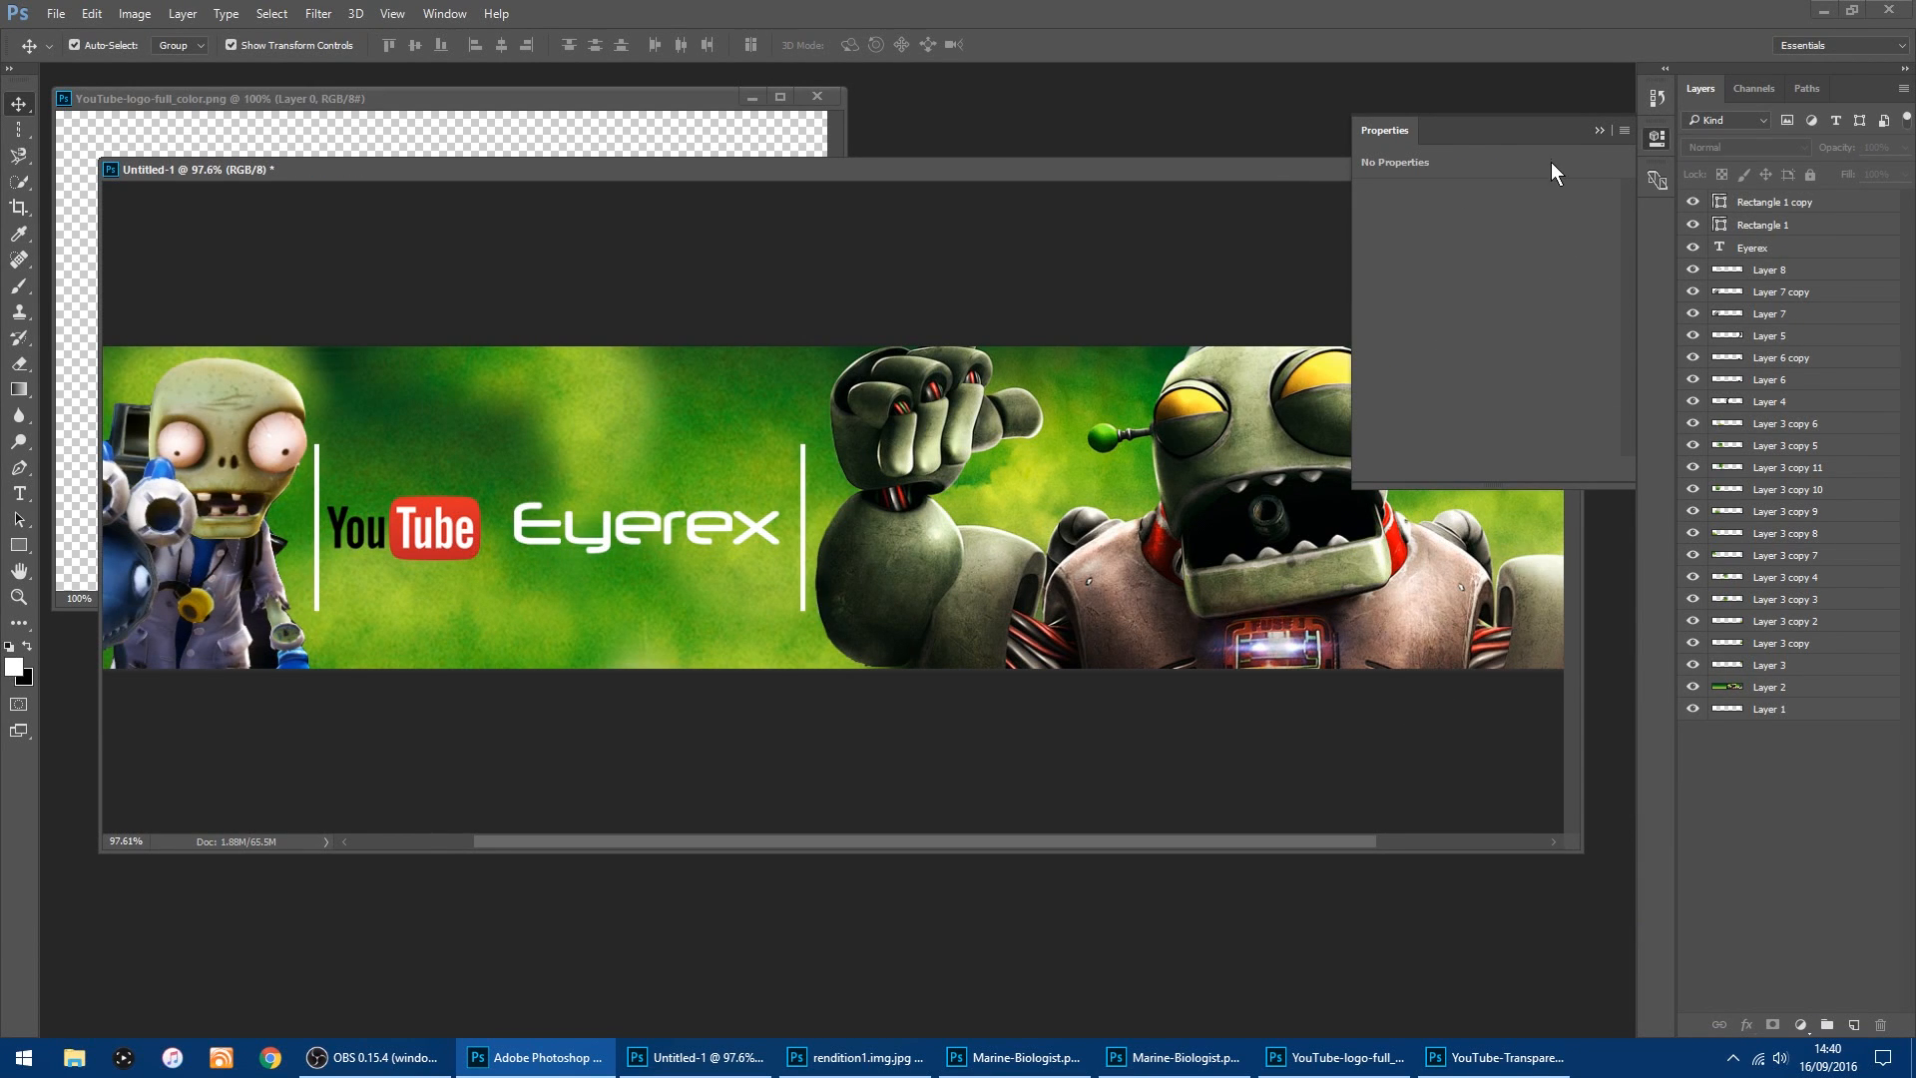
click(1598, 133)
Lower the layer opacity of the bar copy between the zombie and the YouTube logo, and deselect it.
scroll(1145, 324, down, 3)
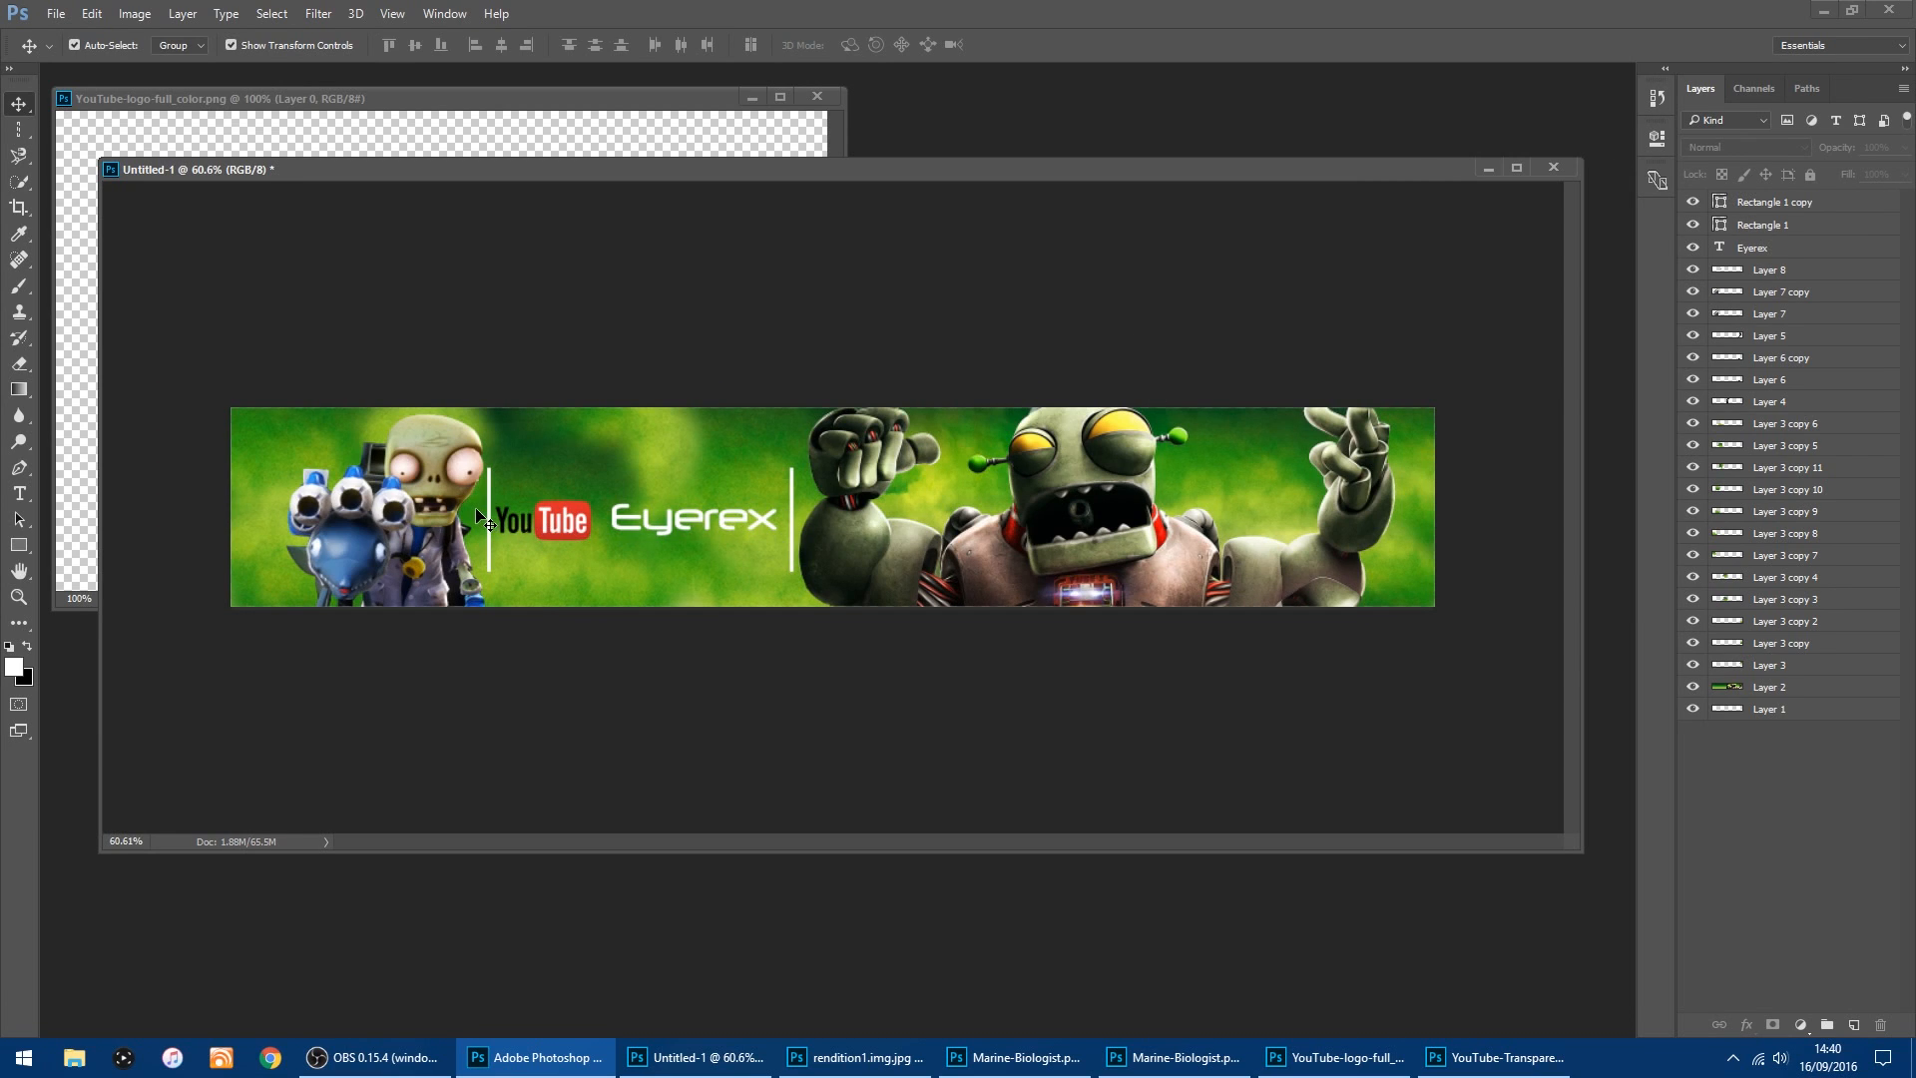
click(1781, 202)
click(1905, 148)
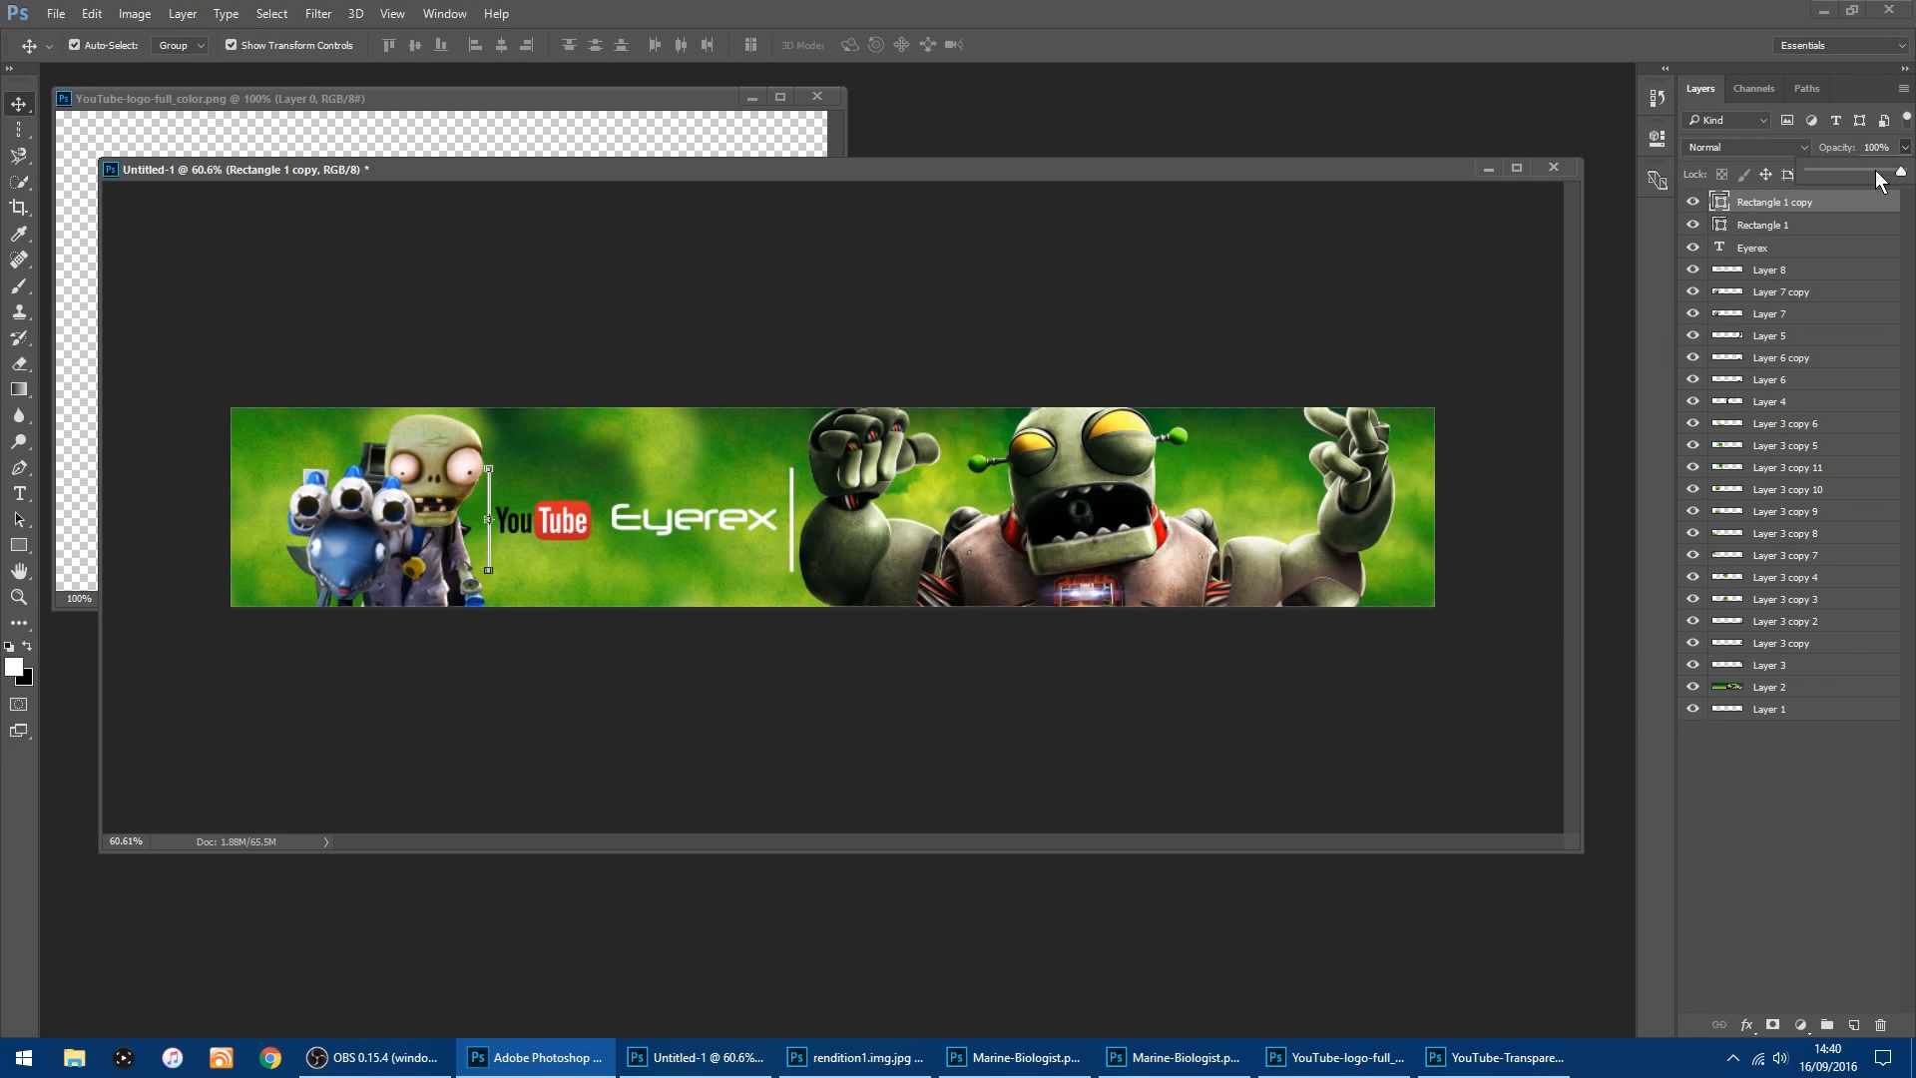
drag(1885, 180, 1867, 177)
click(856, 725)
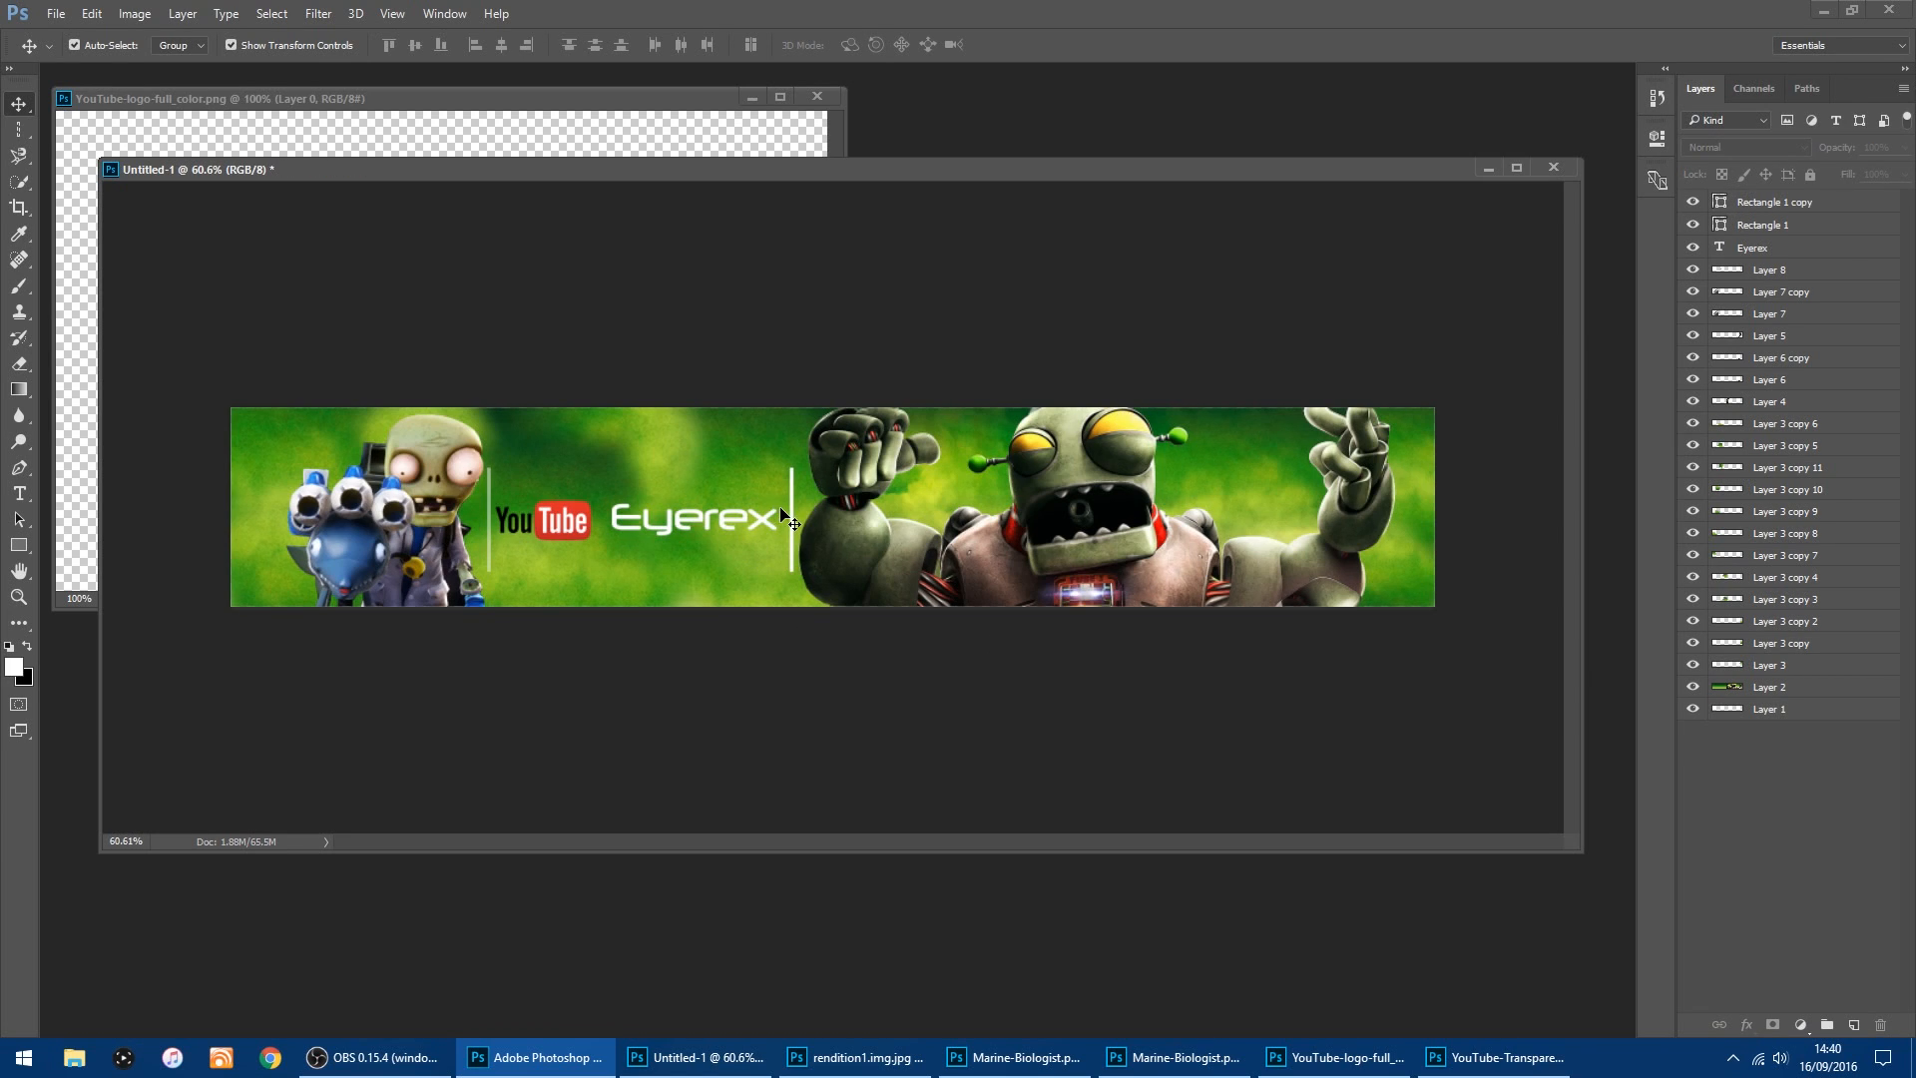
Set the layer opacity of the original bar beside the robot to 50% and deselect it.
click(1737, 225)
click(1904, 147)
drag(1894, 169, 1878, 170)
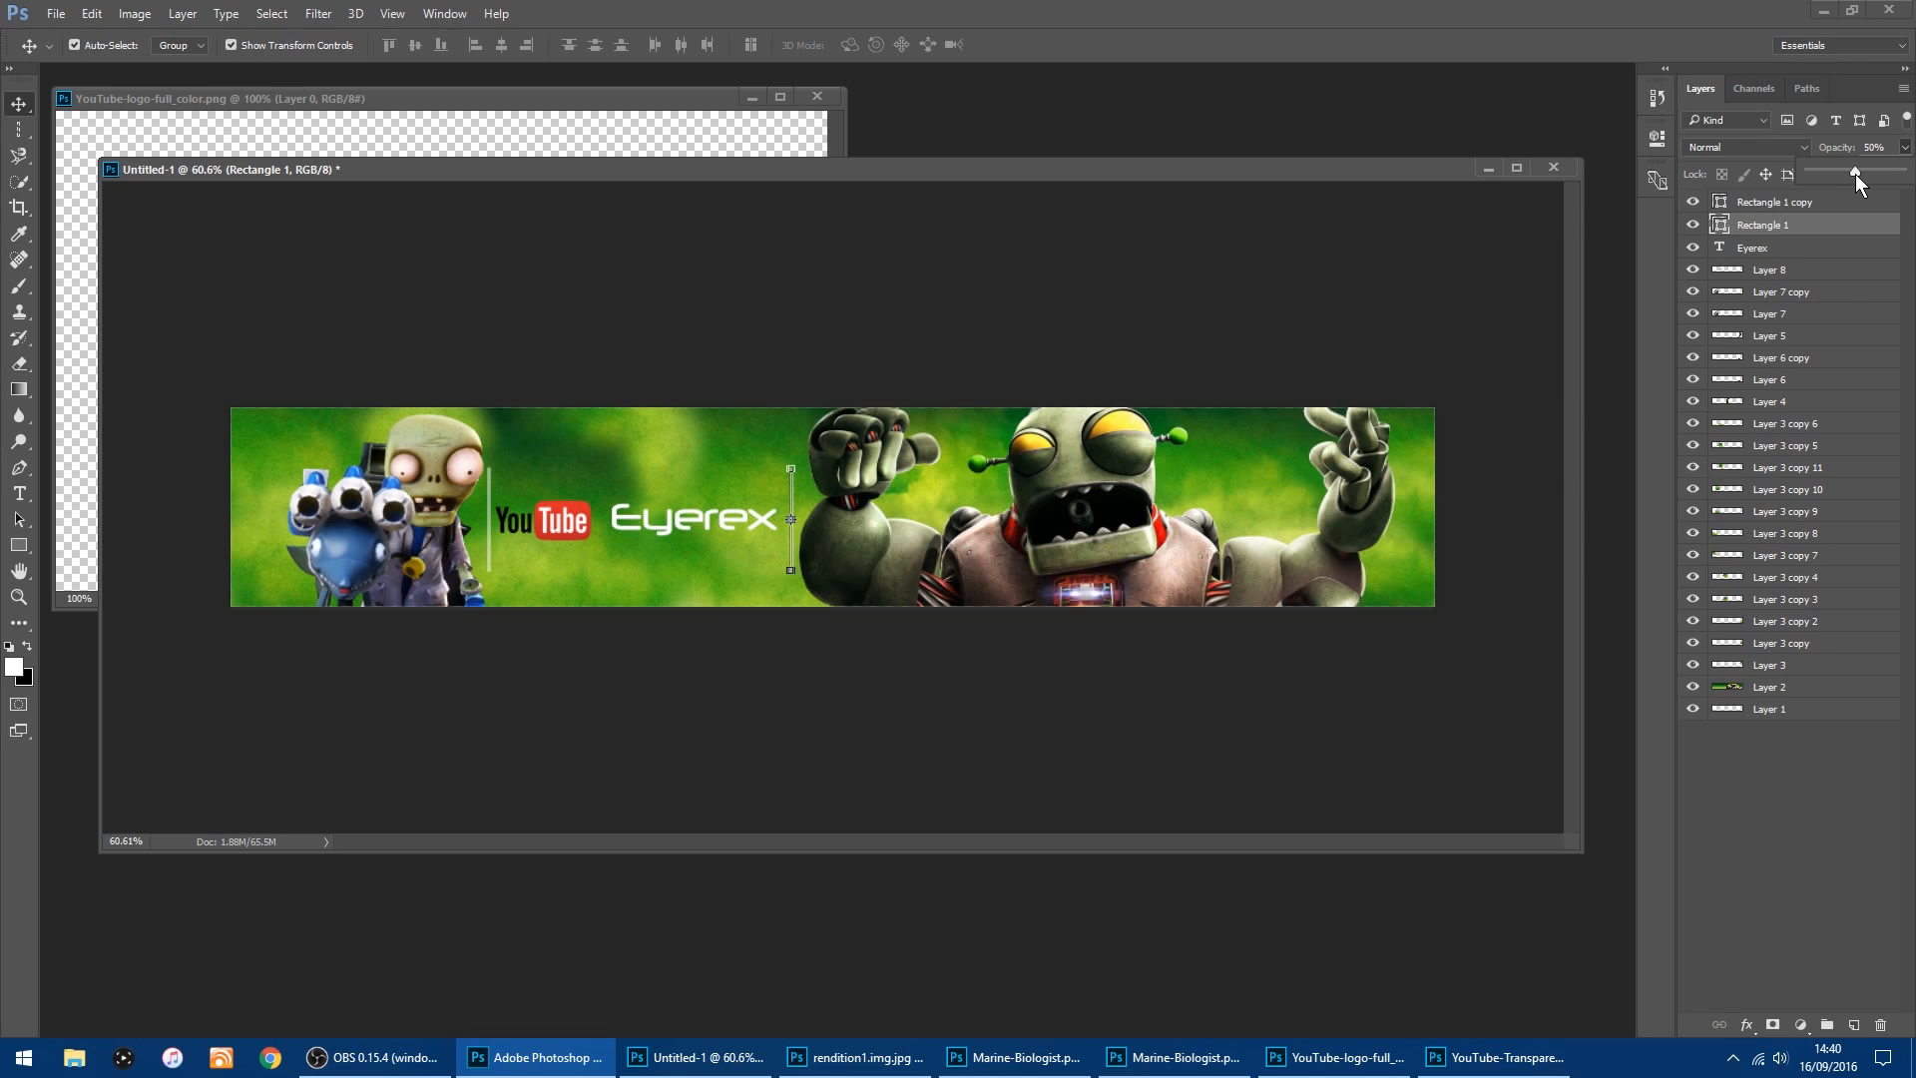
click(1158, 733)
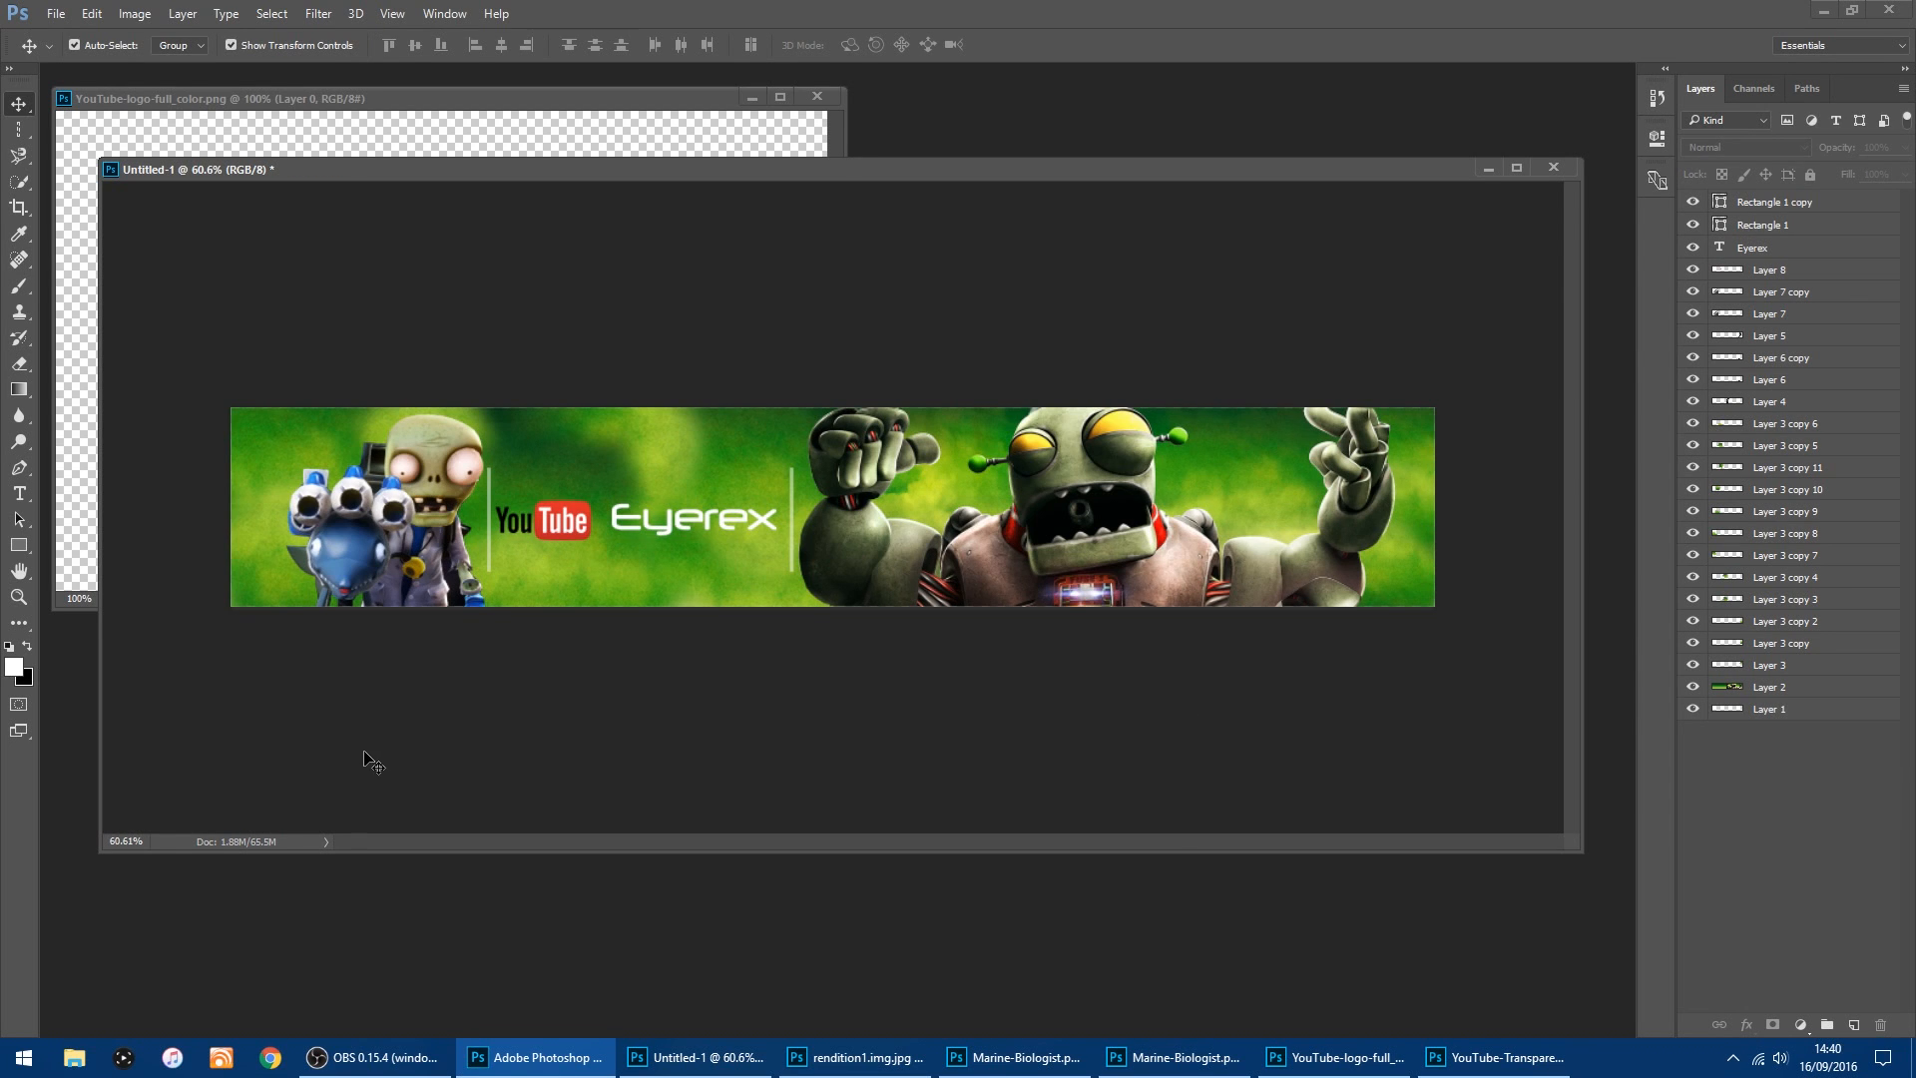
scroll(332, 772, up, 3)
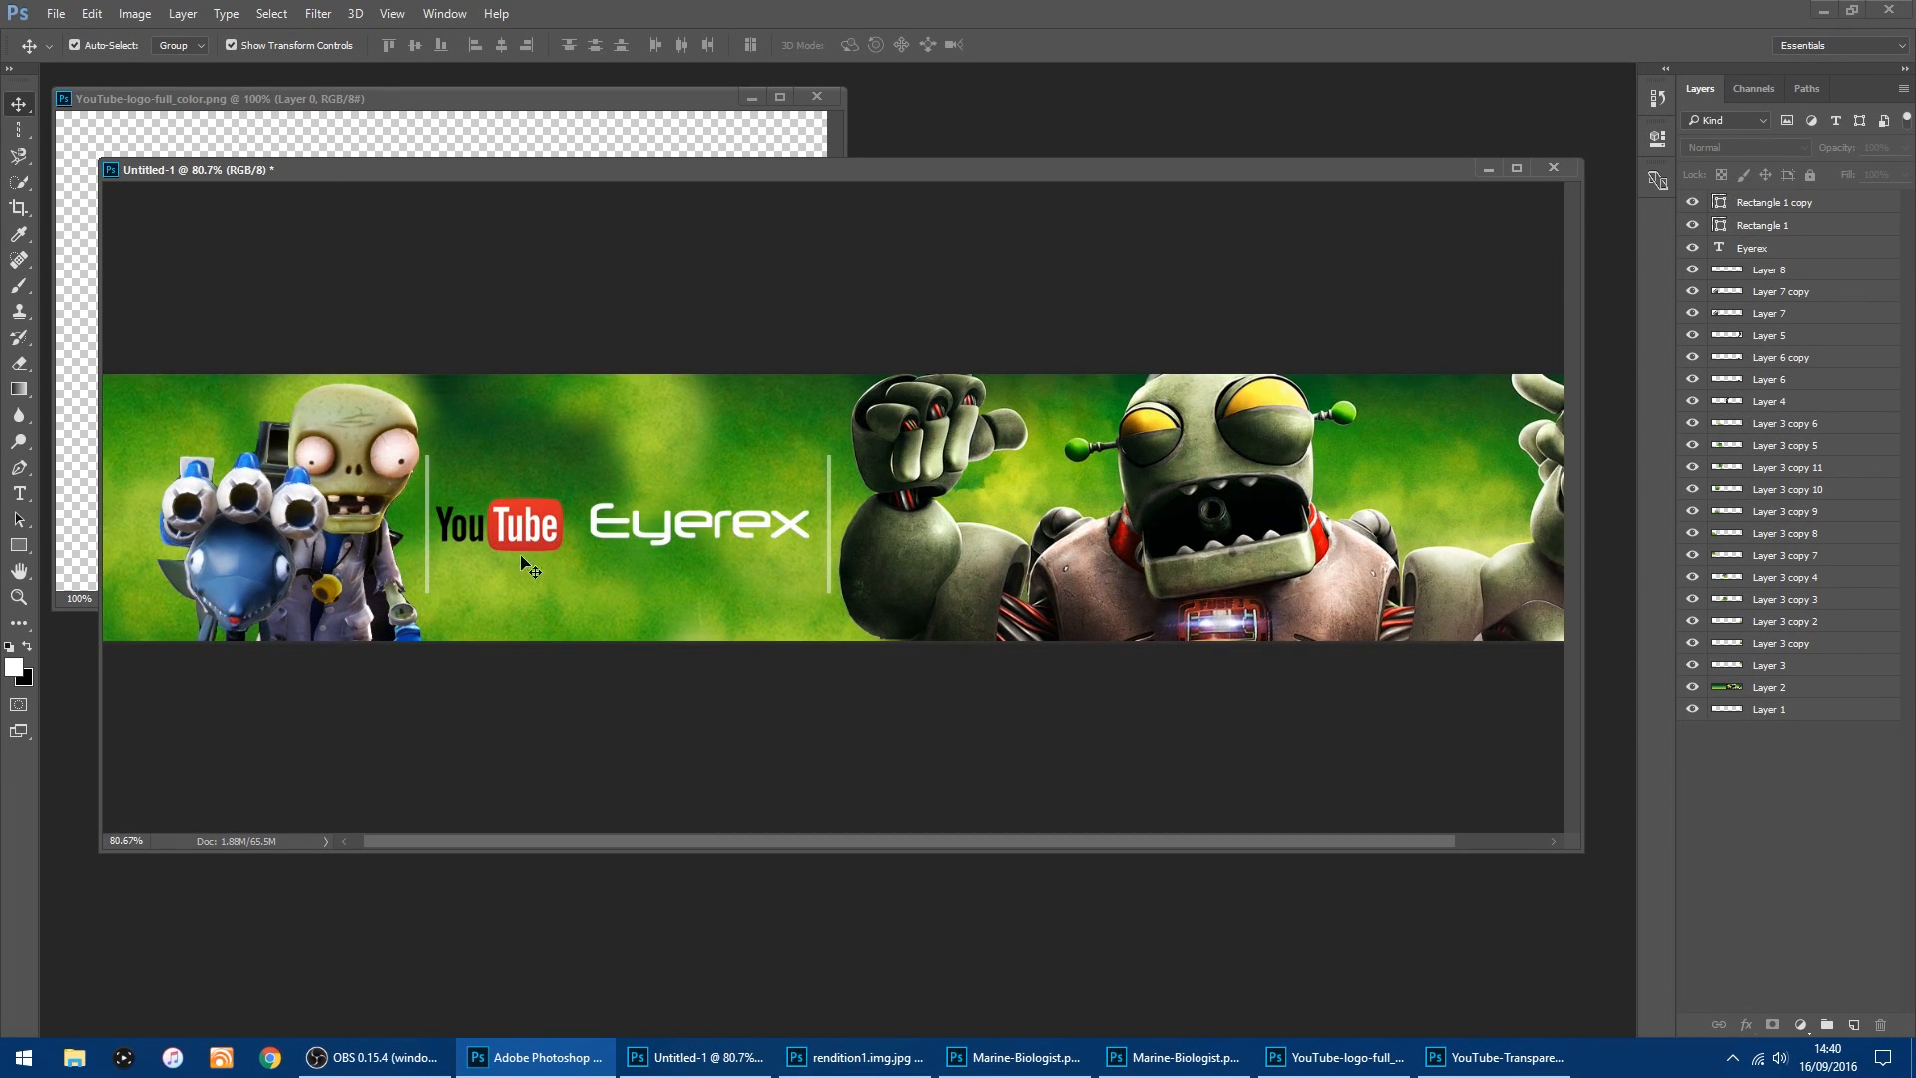
scroll(530, 666, up, 1)
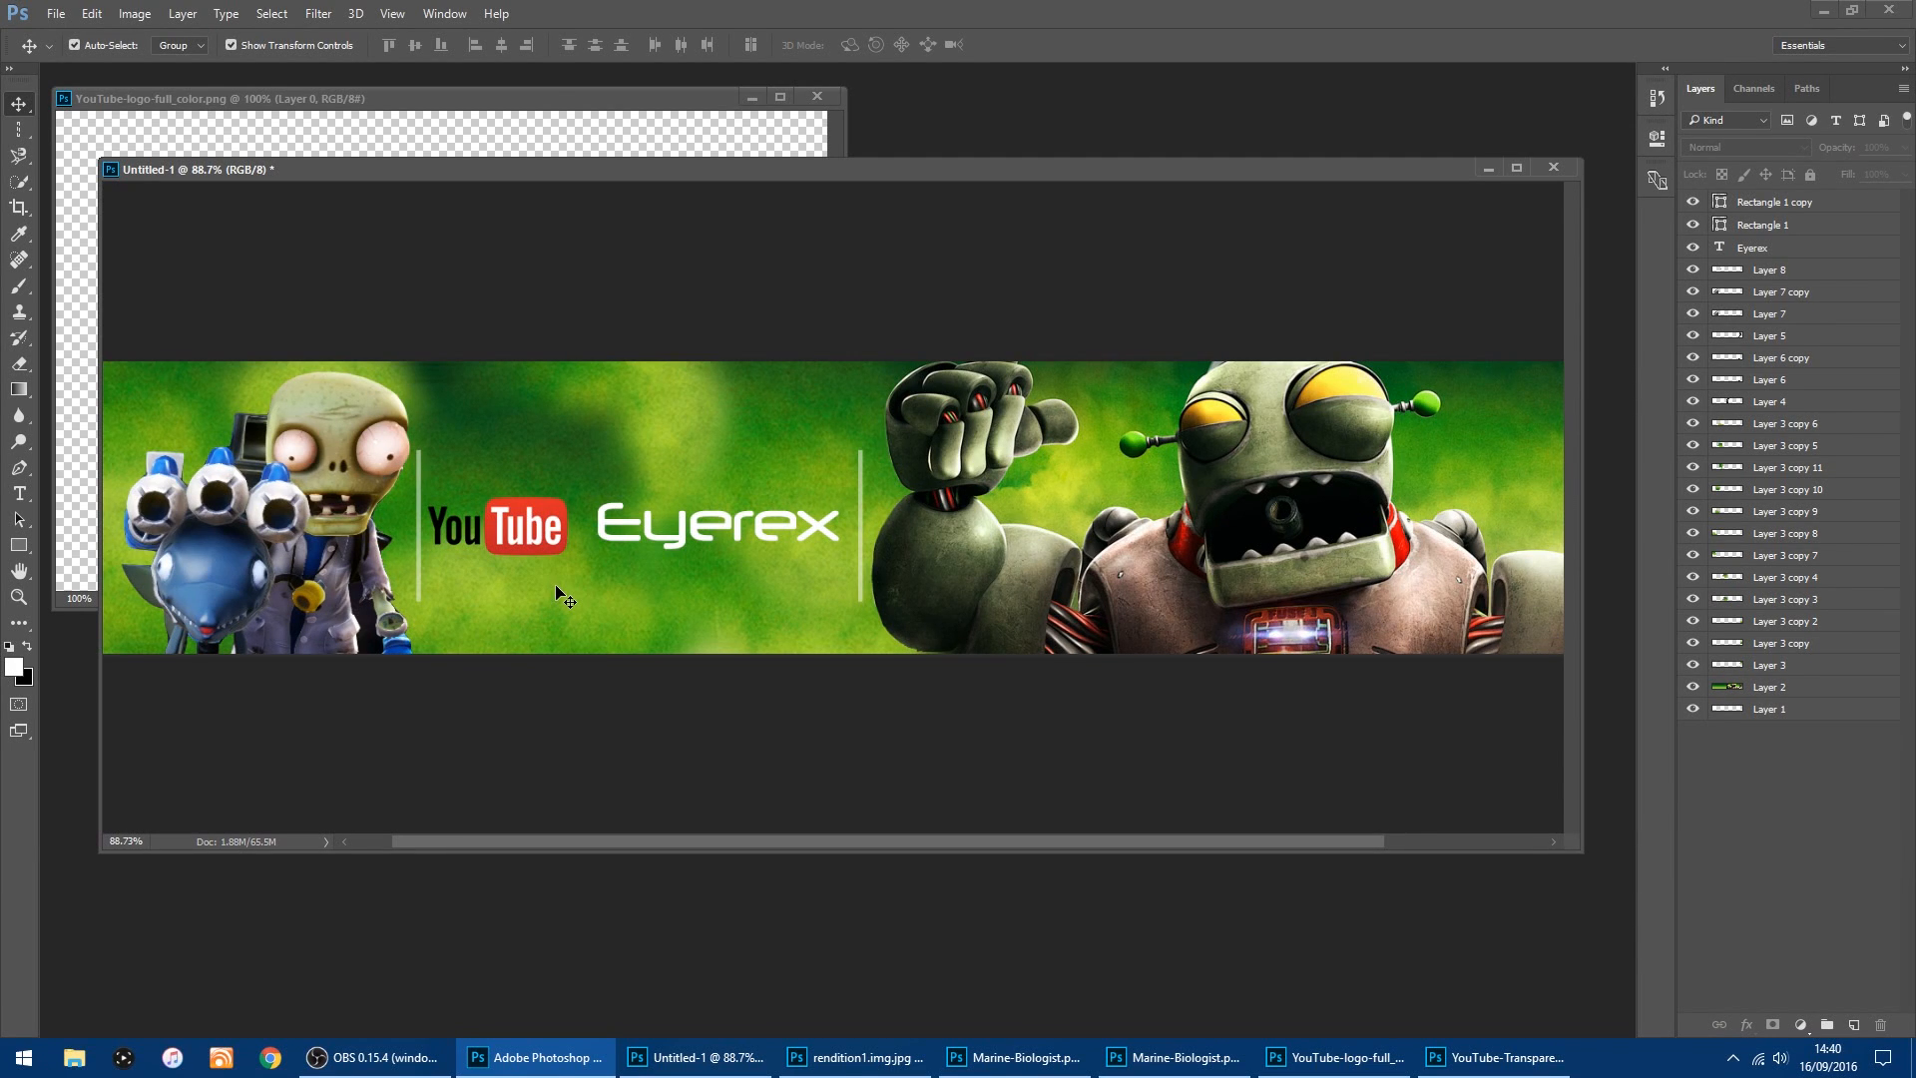
Shift the Eyerex text about 0.2 cm and the YouTube logo about 0.46 cm towards the robot, keeping them vertically aligned.
click(740, 530)
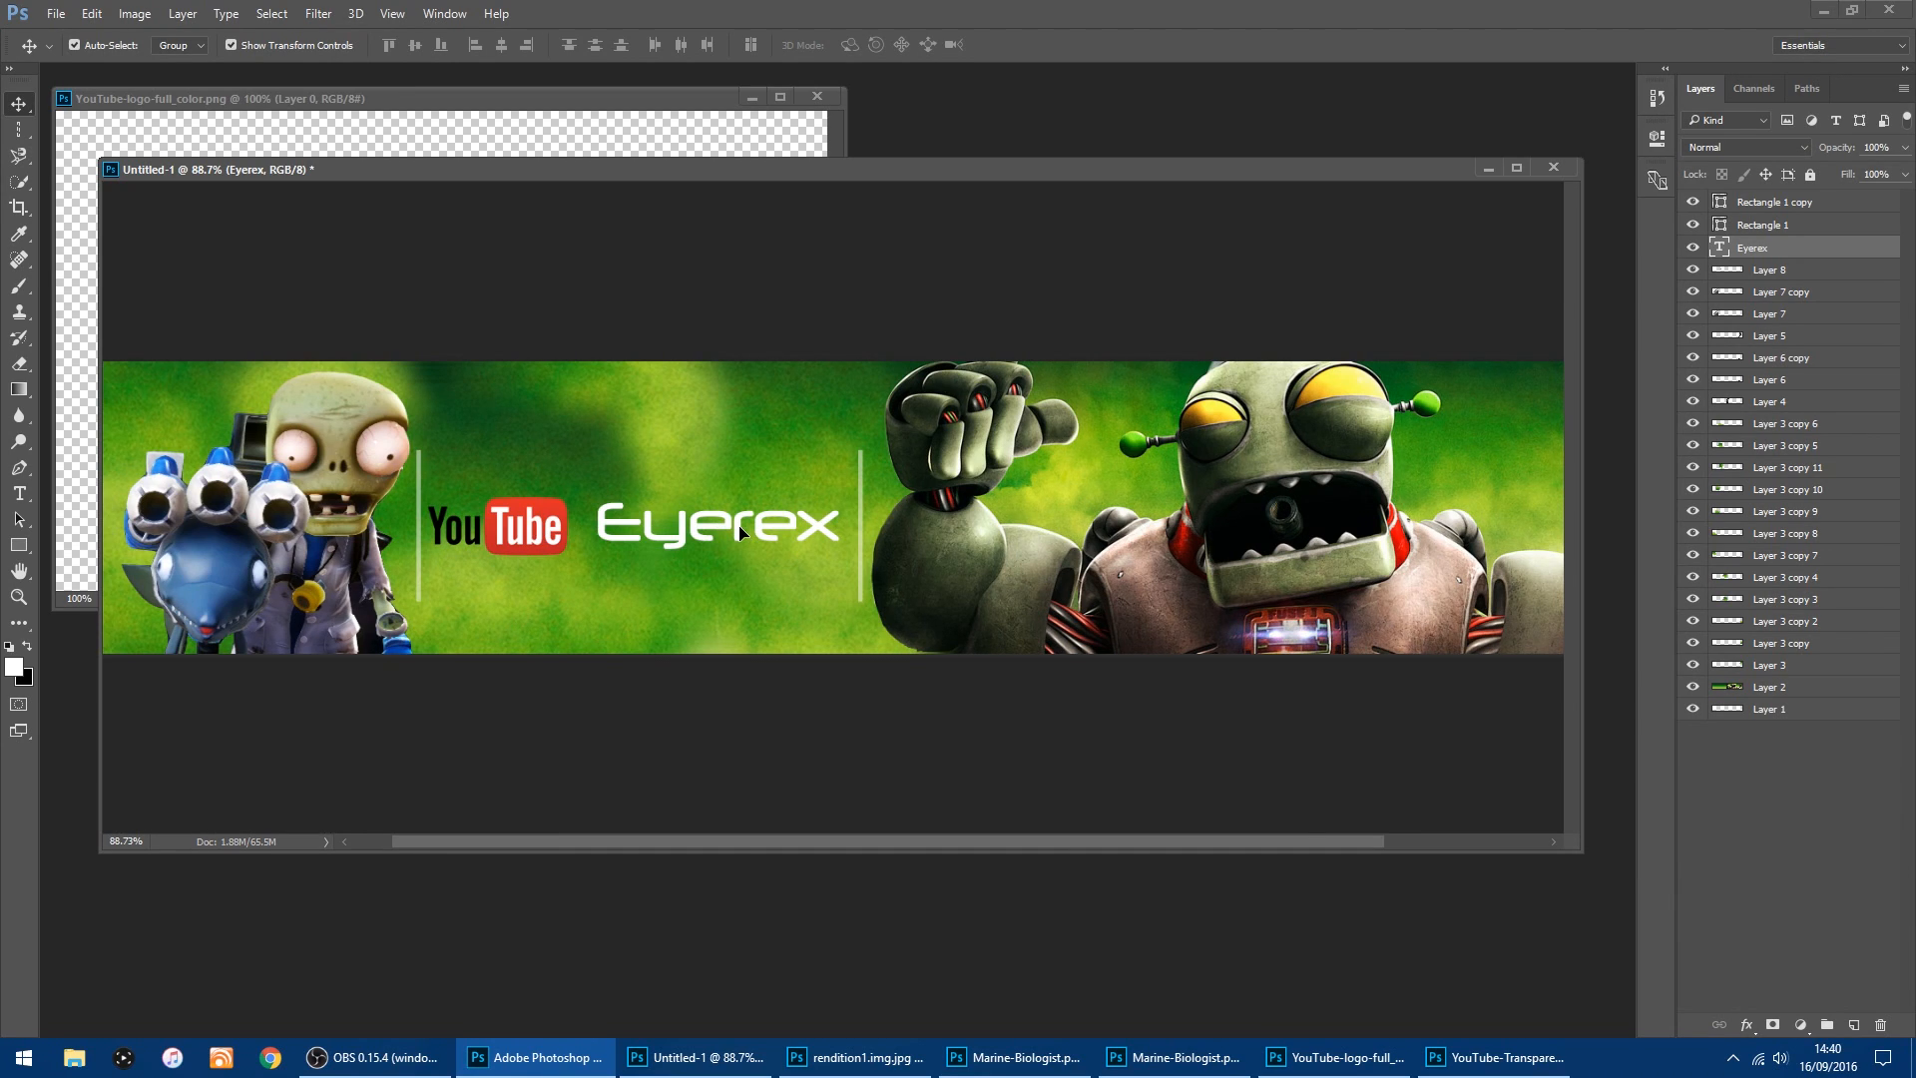
drag(740, 530, 744, 531)
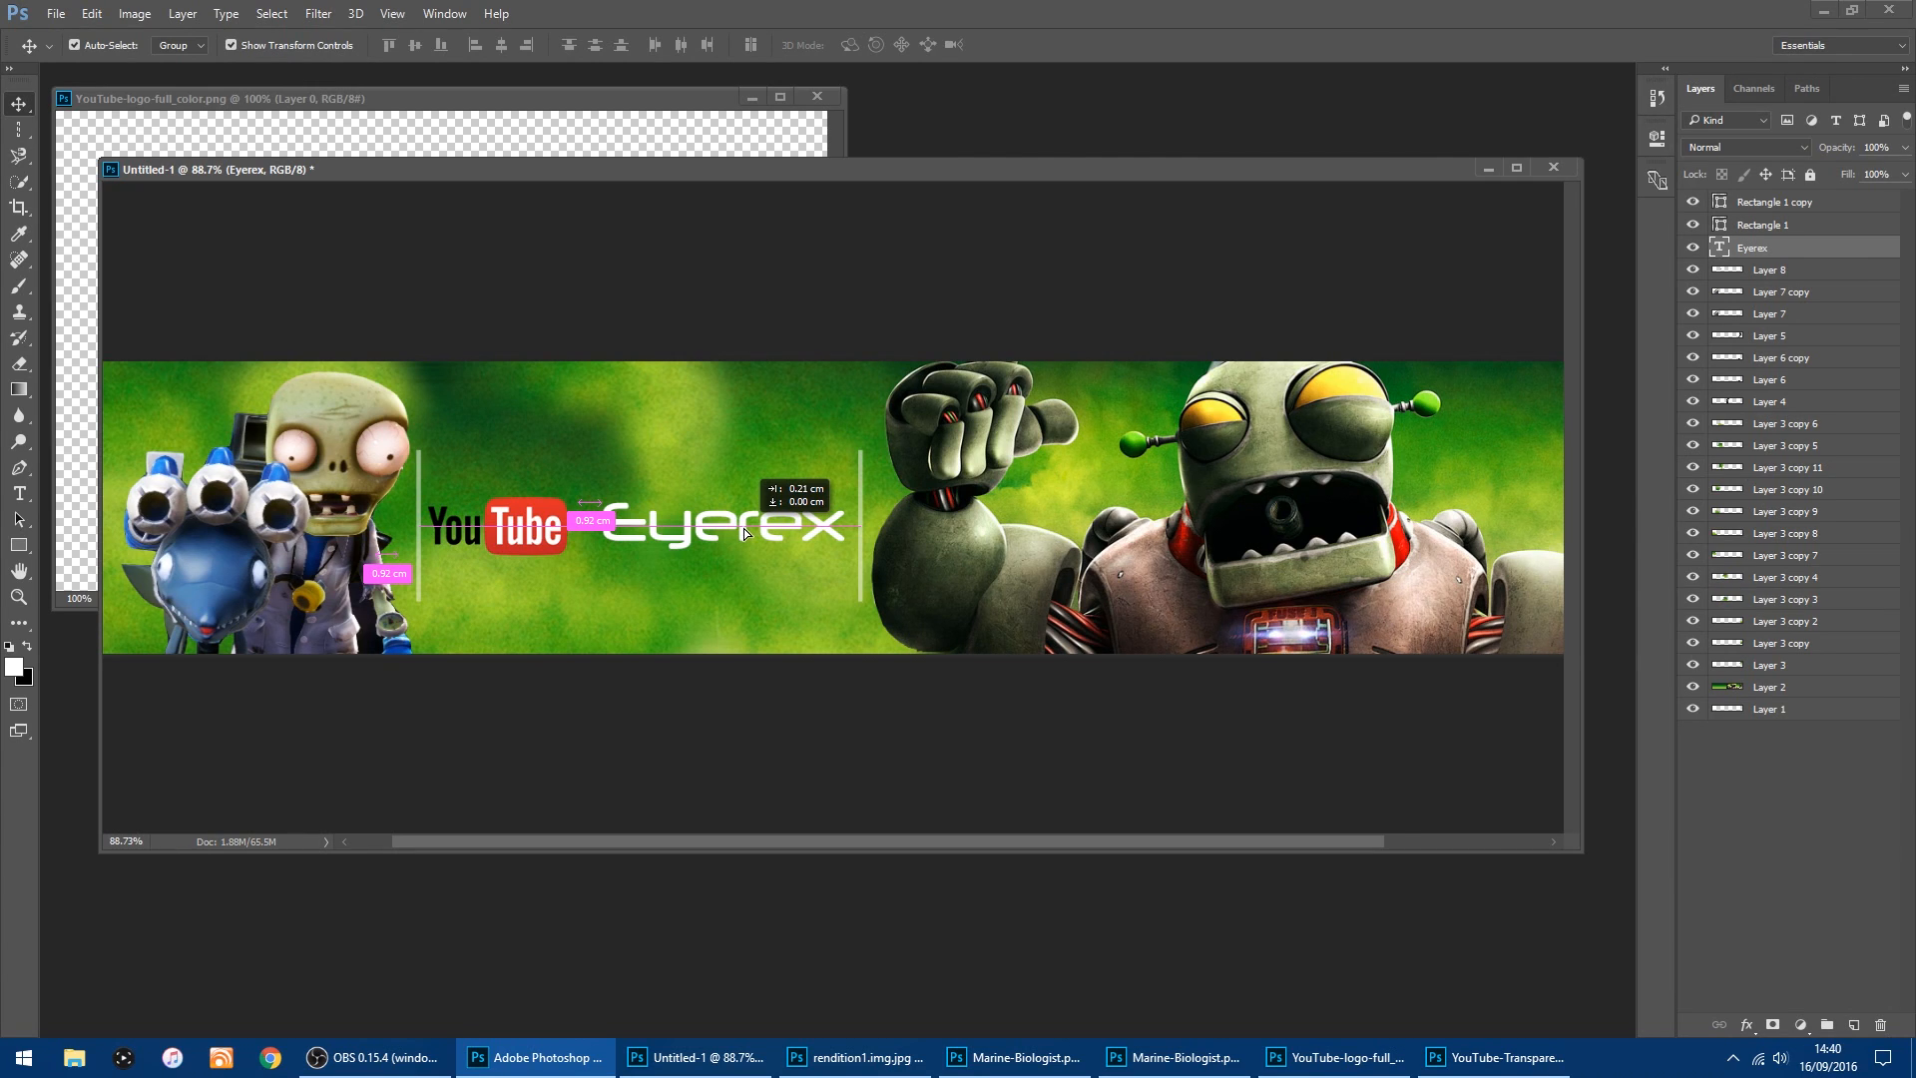
drag(745, 529, 744, 529)
click(498, 534)
drag(533, 518, 548, 522)
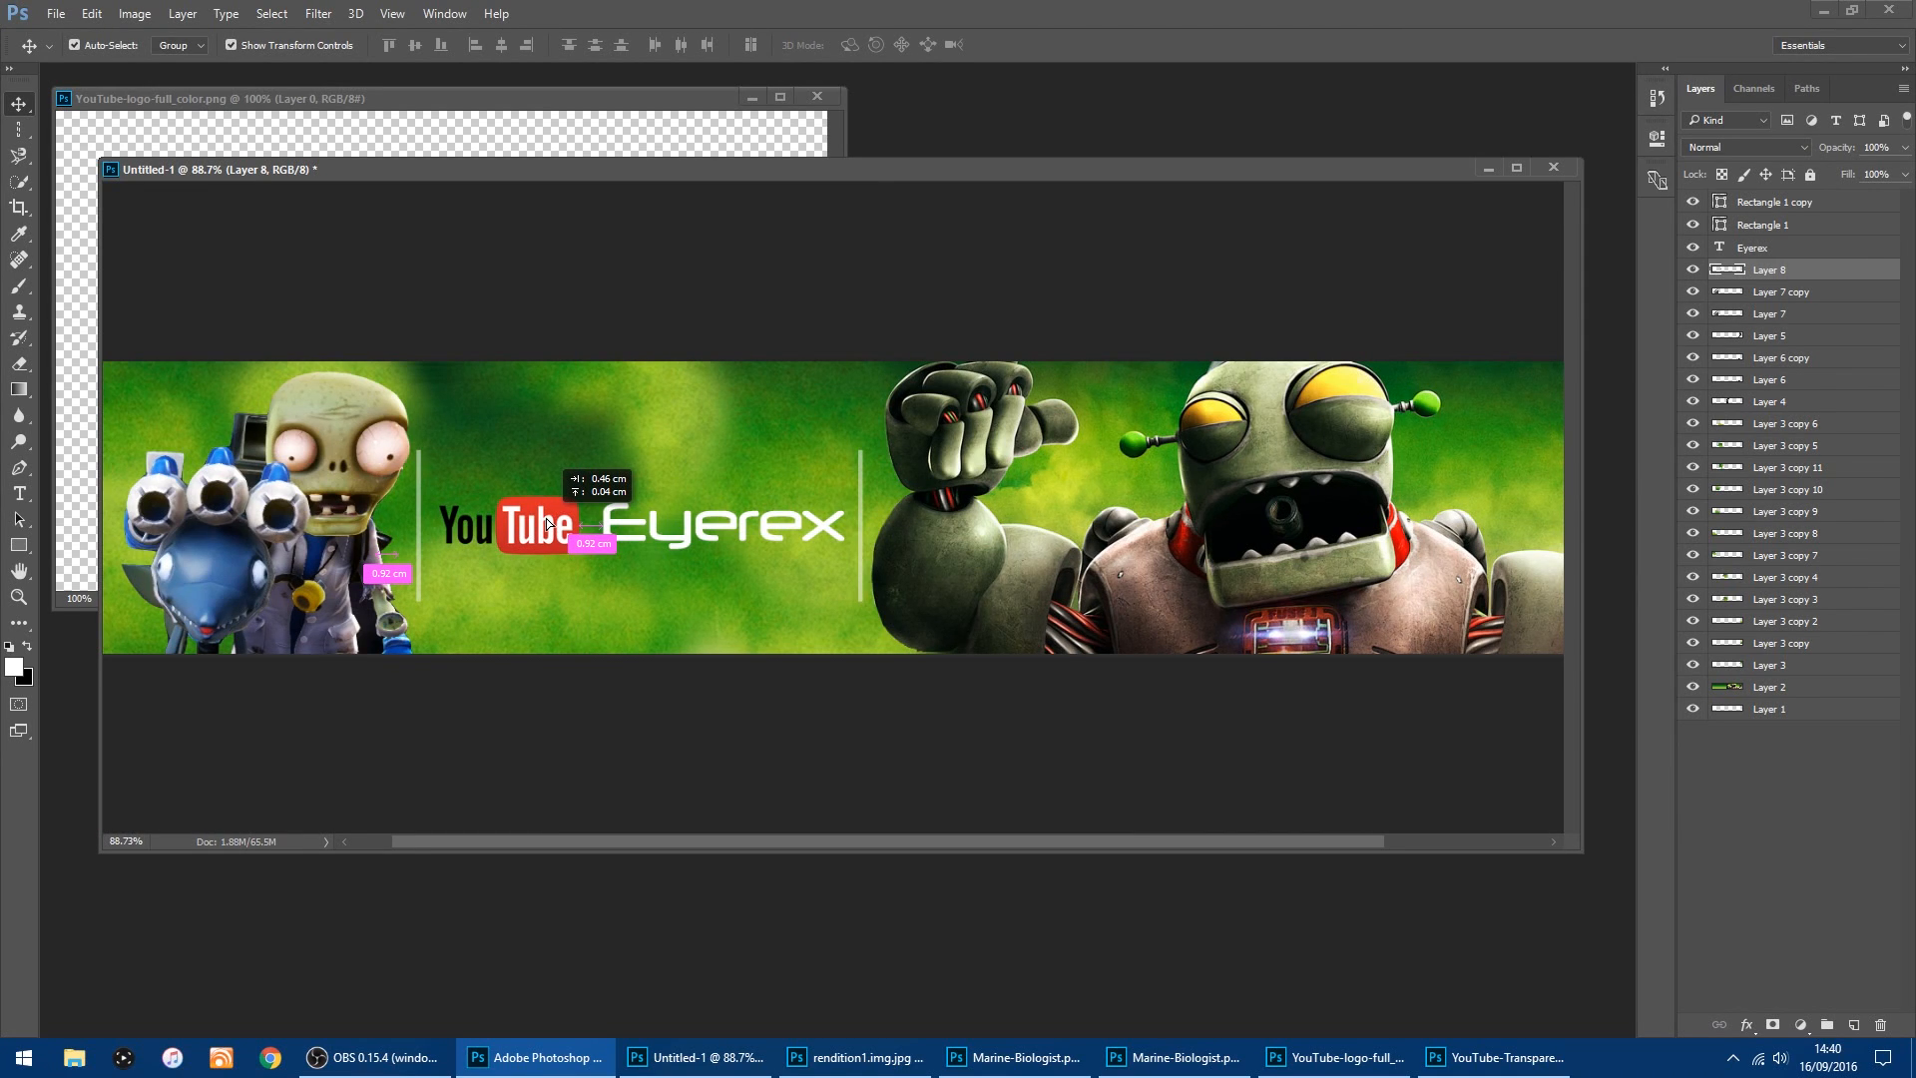
drag(546, 518, 546, 518)
key(ctrl+t)
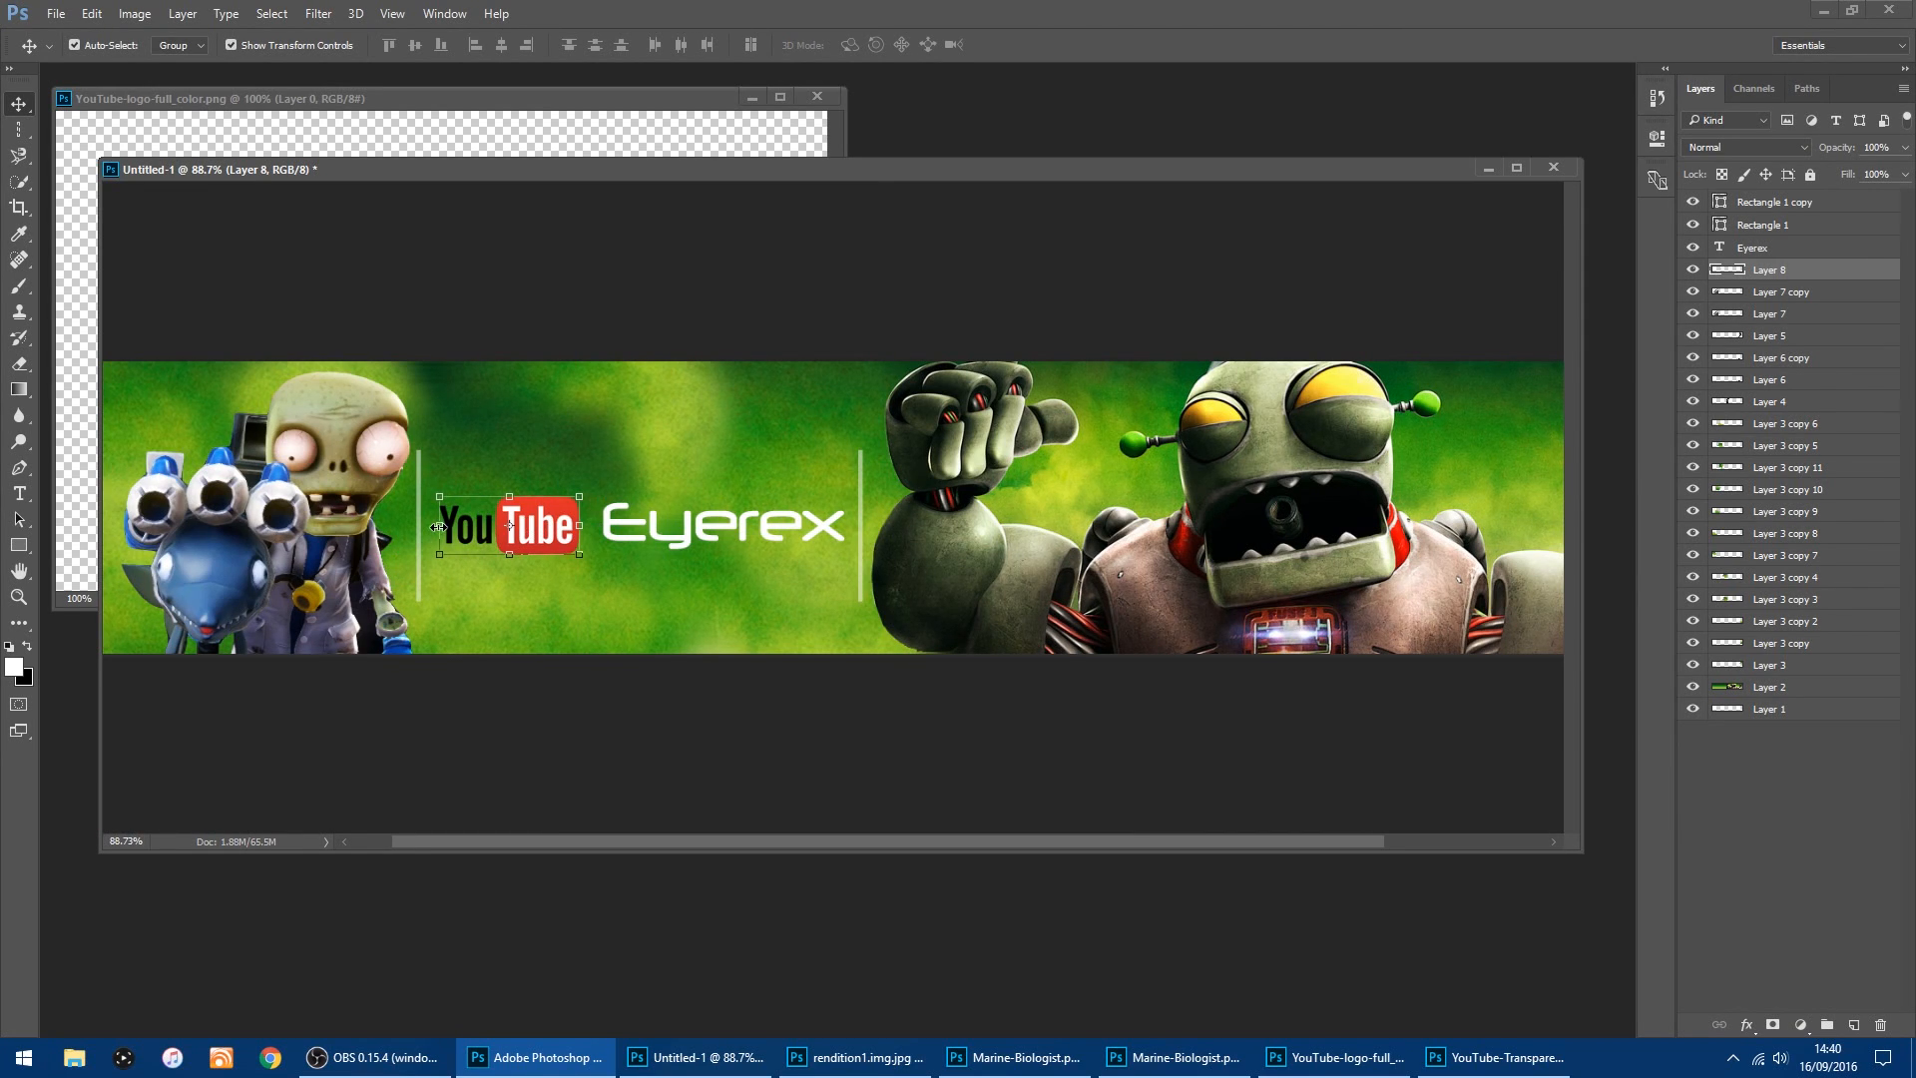
key(Return)
Move the bar beside the zombie about 0.18 cm towards the YouTube logo so both bars have equal gaps to their neighbours, and deselect it.
click(421, 475)
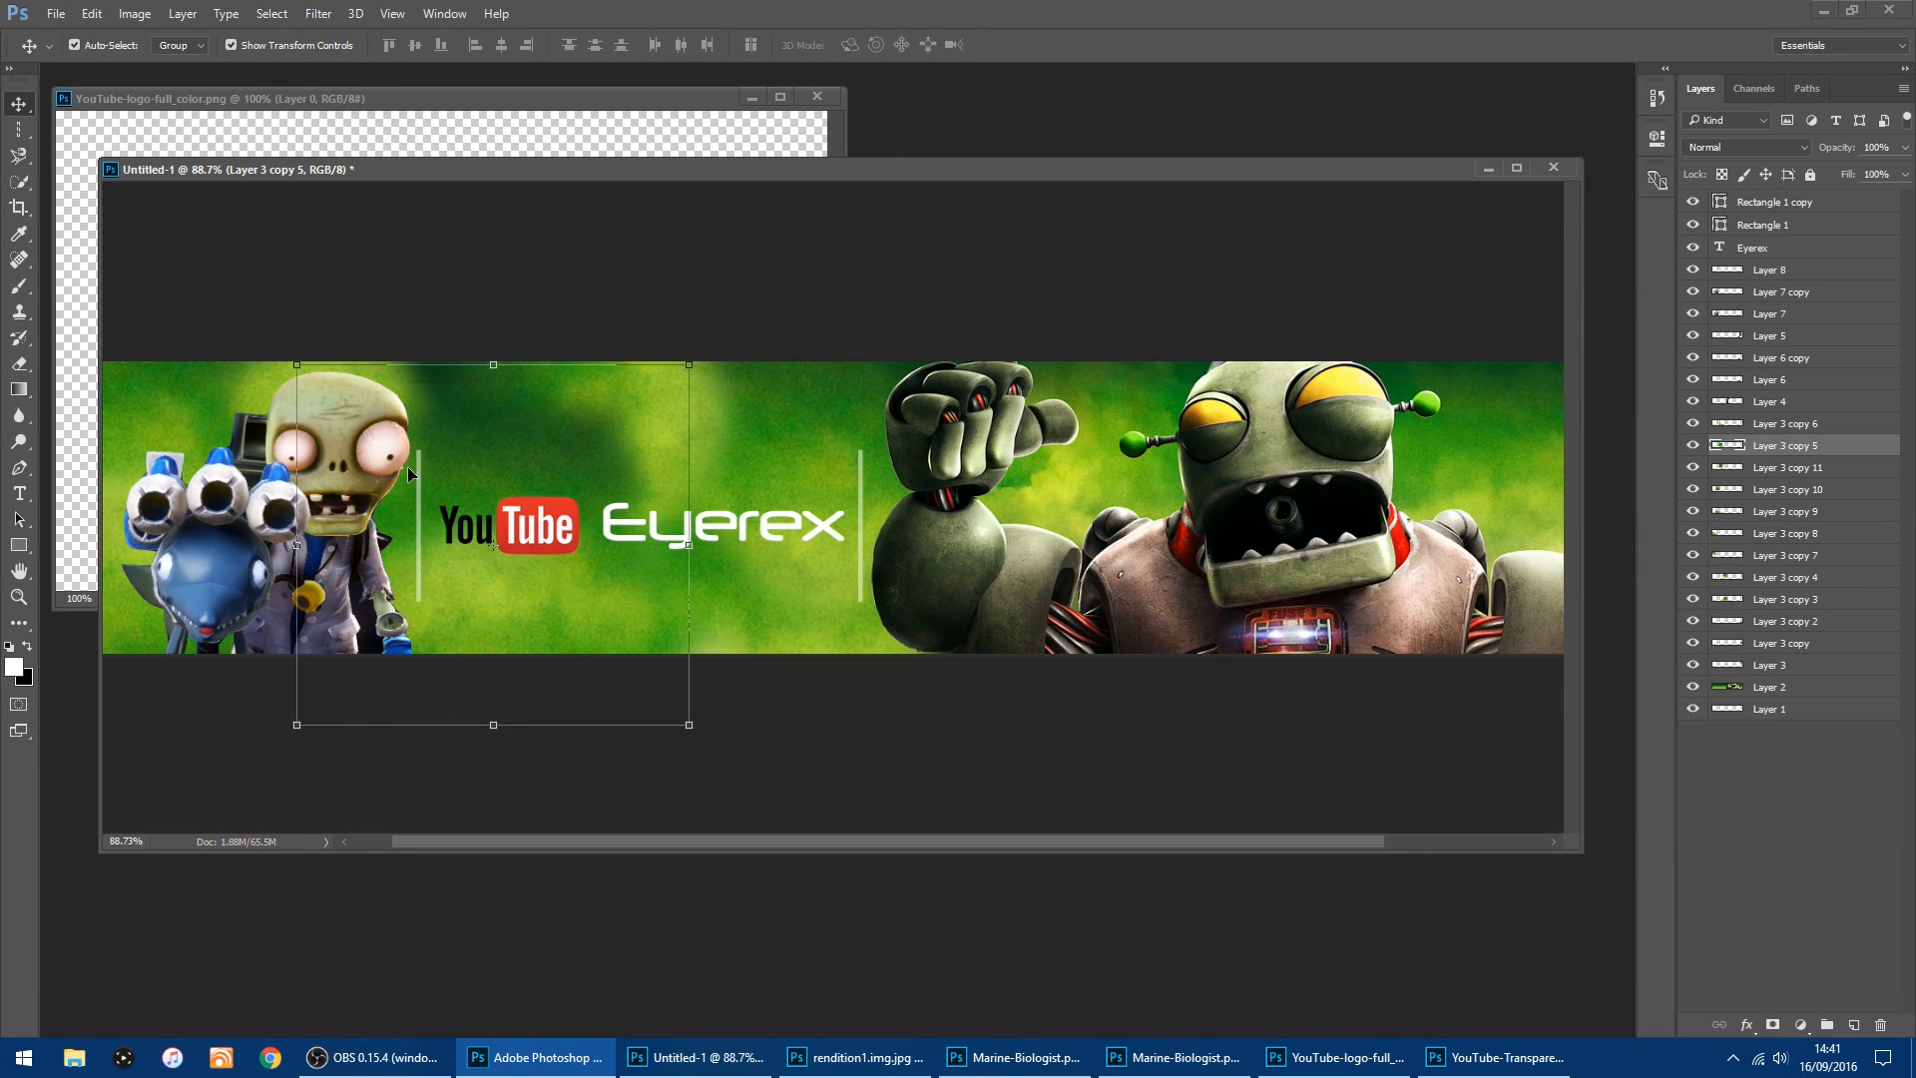
drag(420, 475, 425, 471)
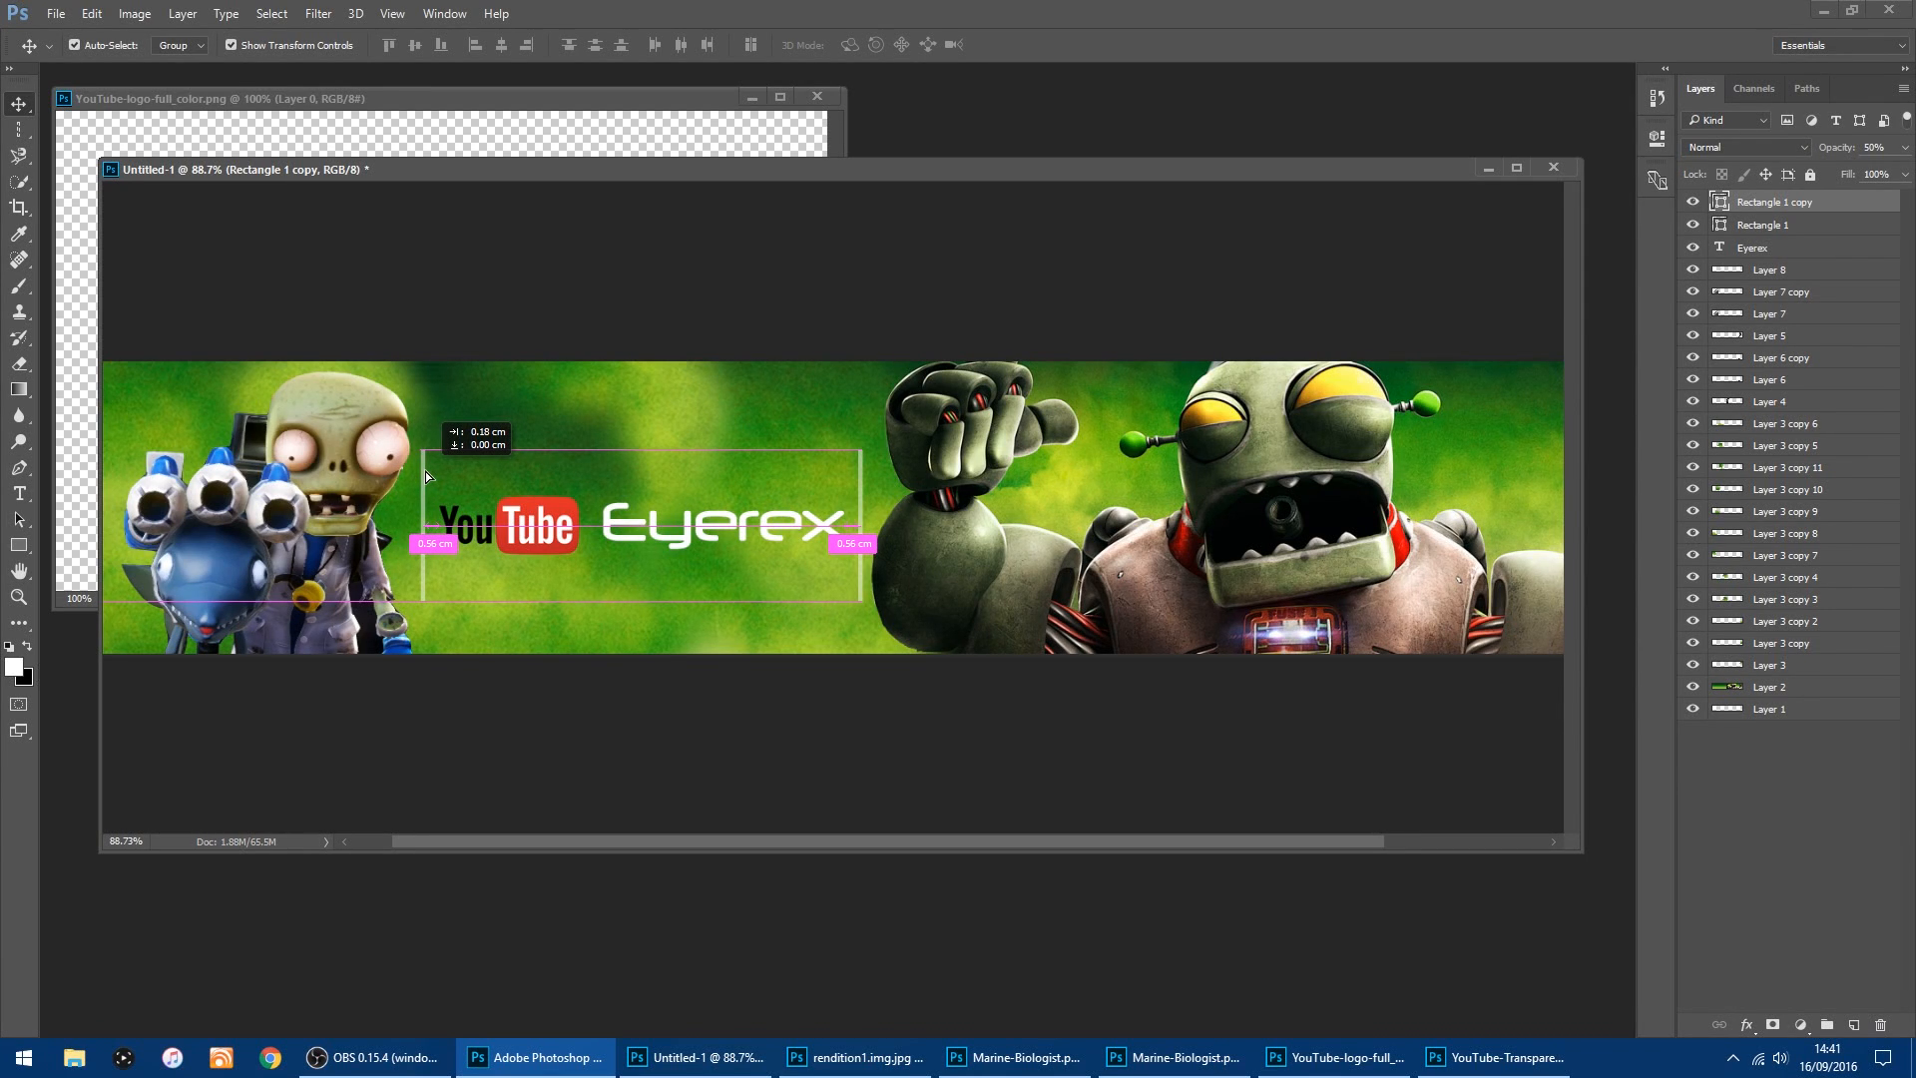
drag(425, 471, 426, 471)
click(629, 737)
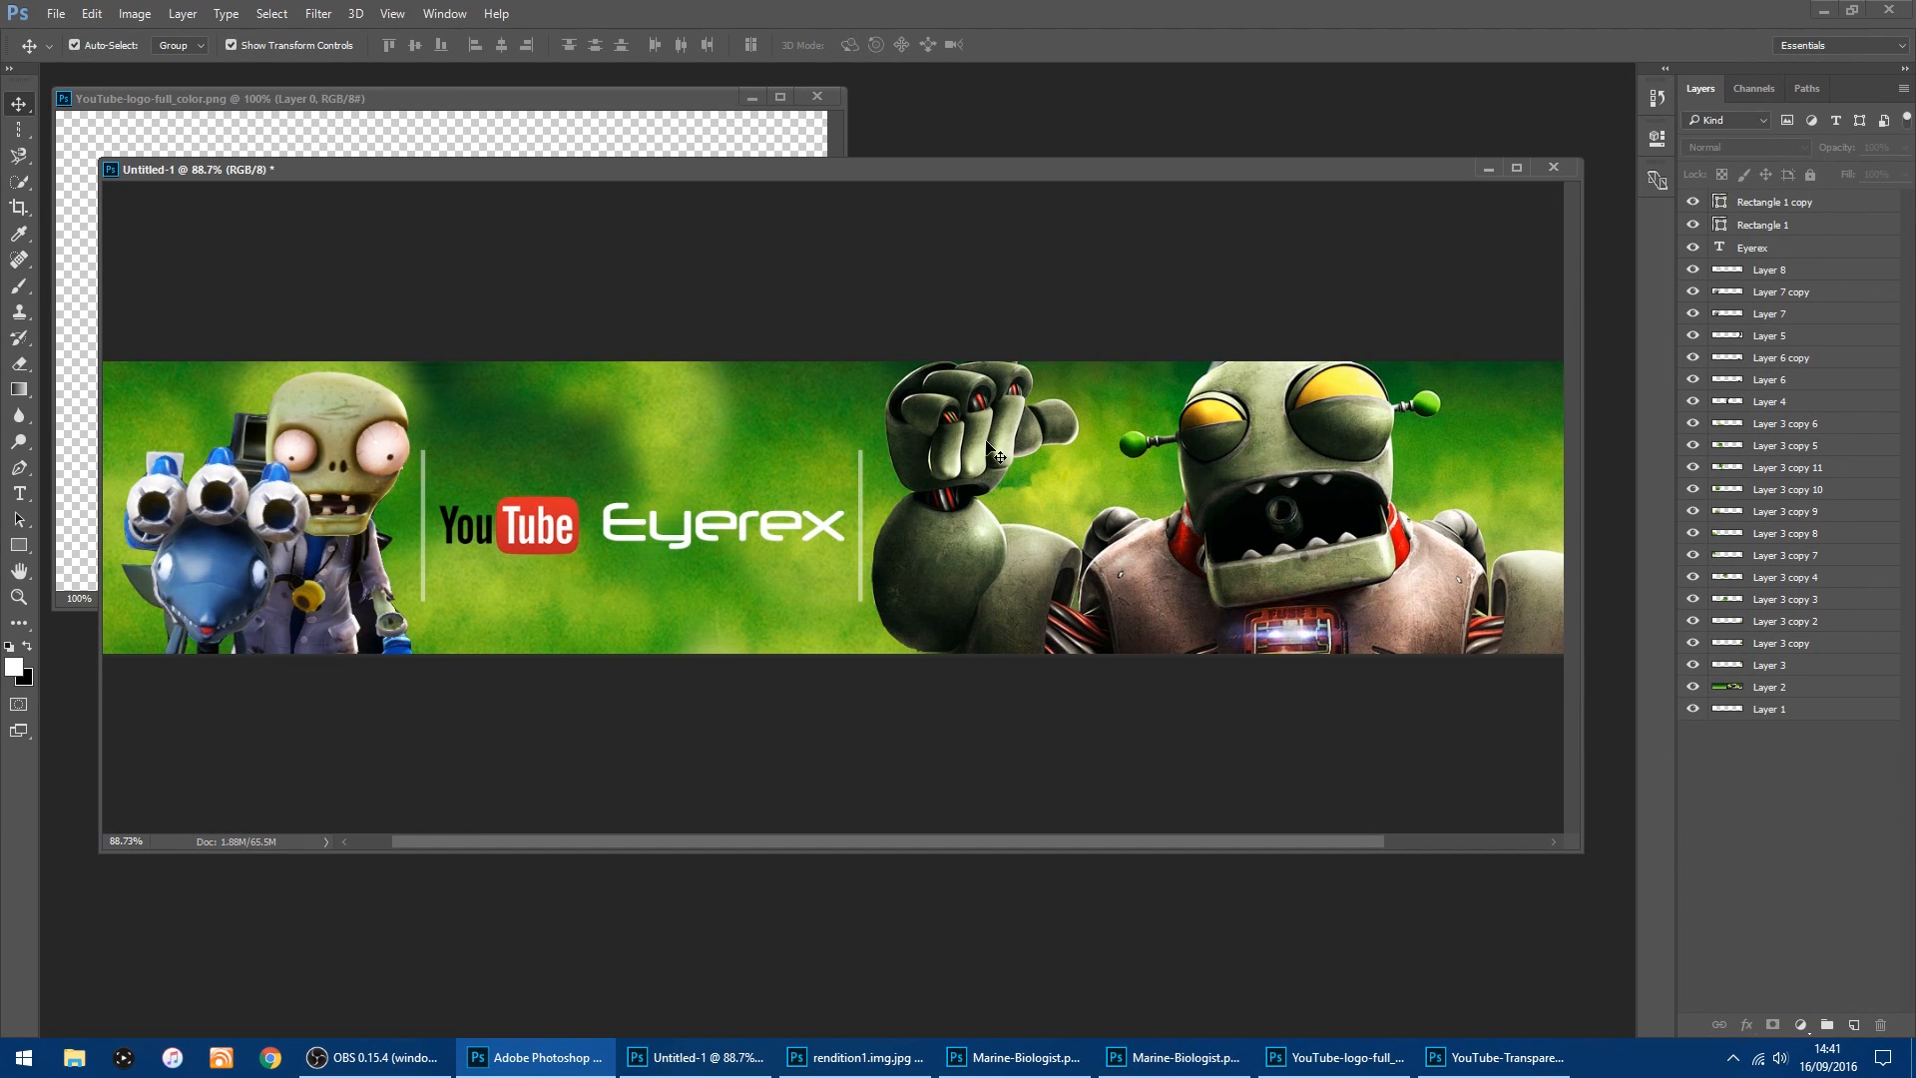
Add a drop shadow to the YouTube logo layer with 65% opacity, 8 px distance and 13 px size.
scroll(1006, 471, down, 3)
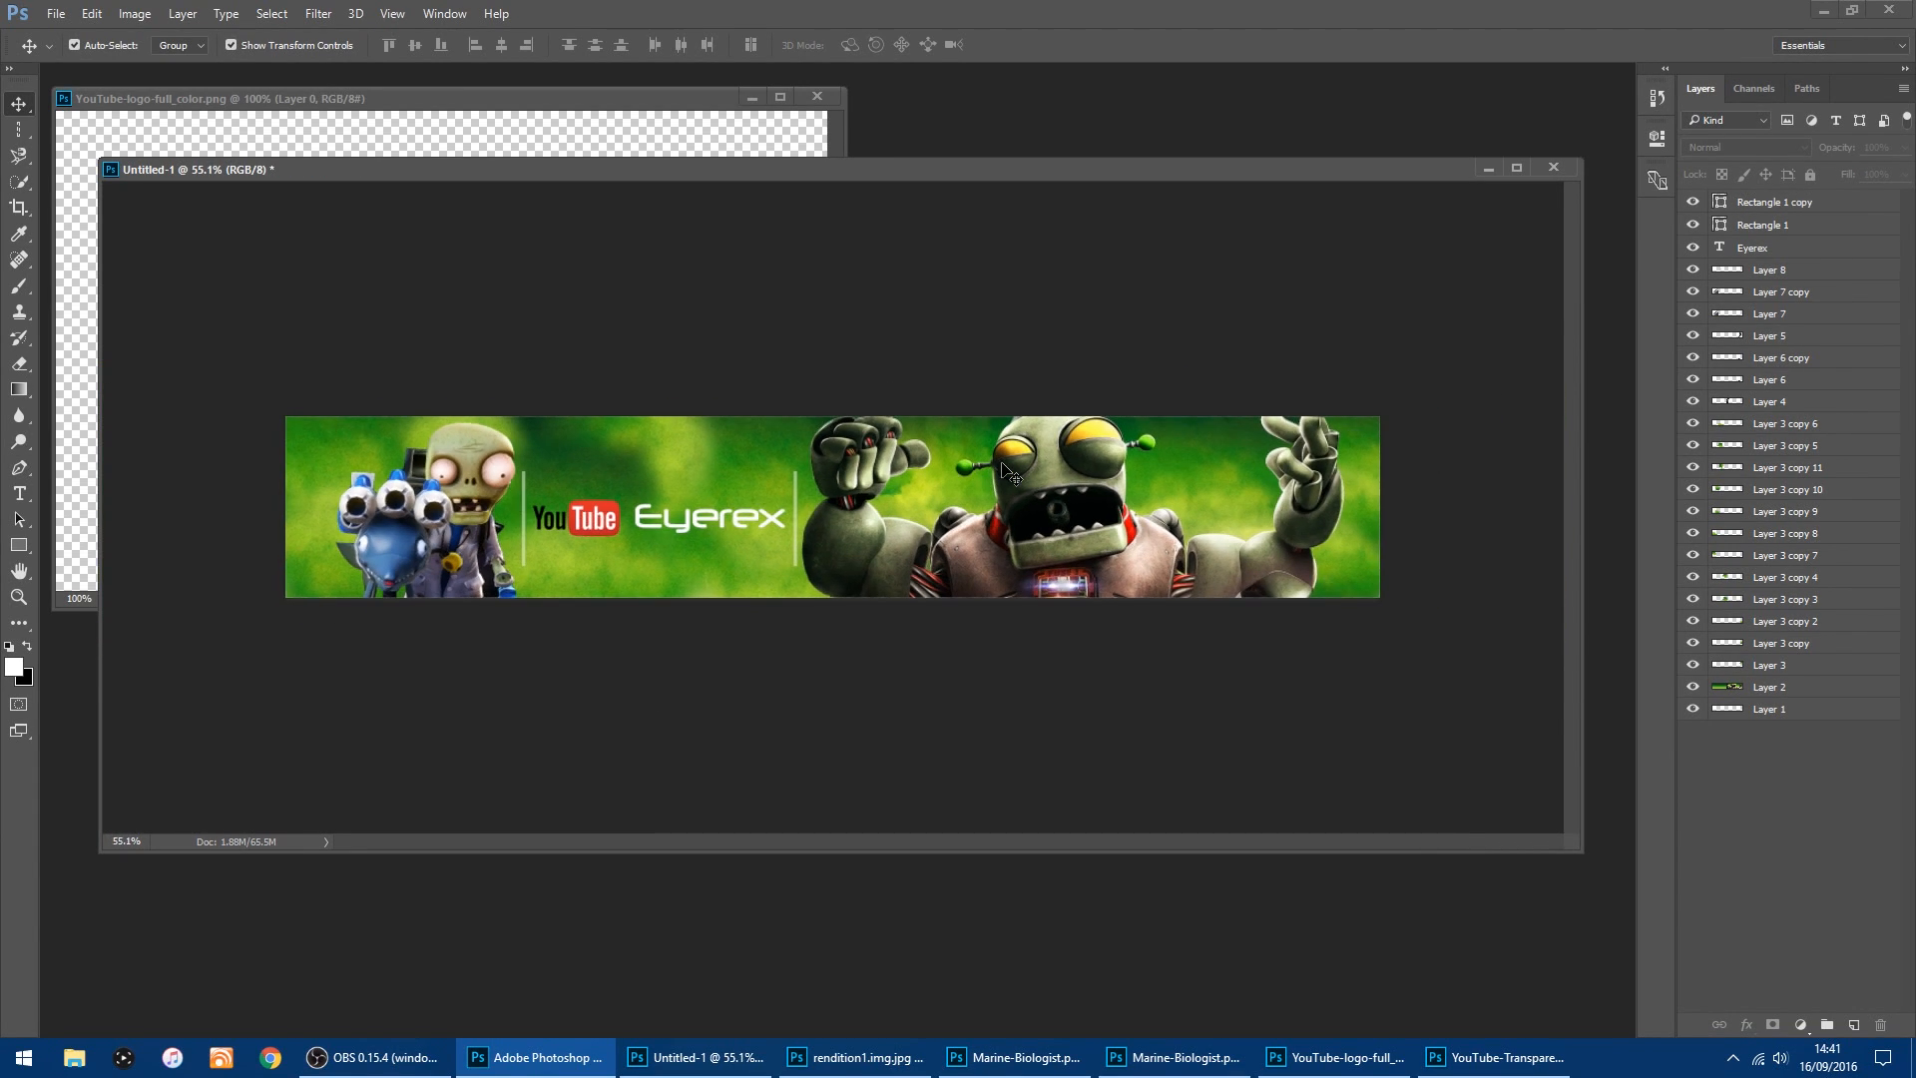
click(566, 509)
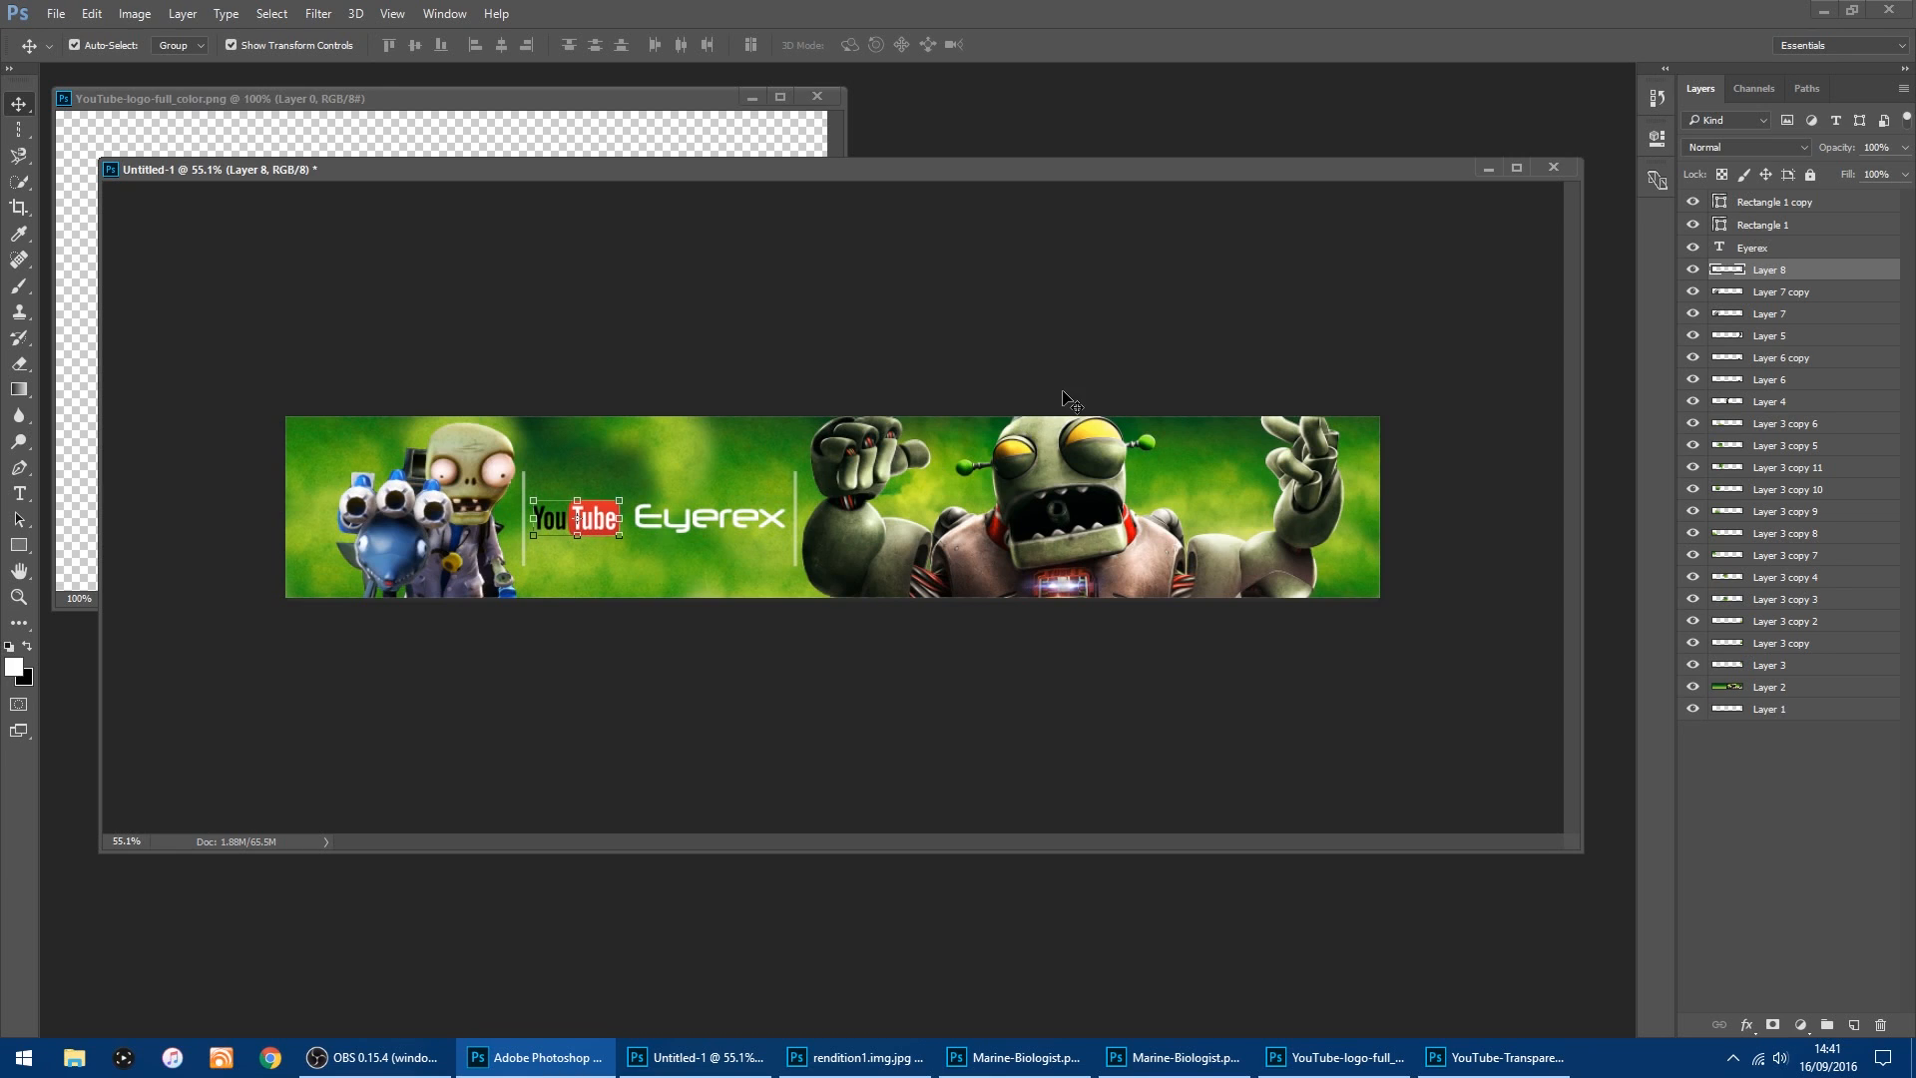
right_click(1742, 272)
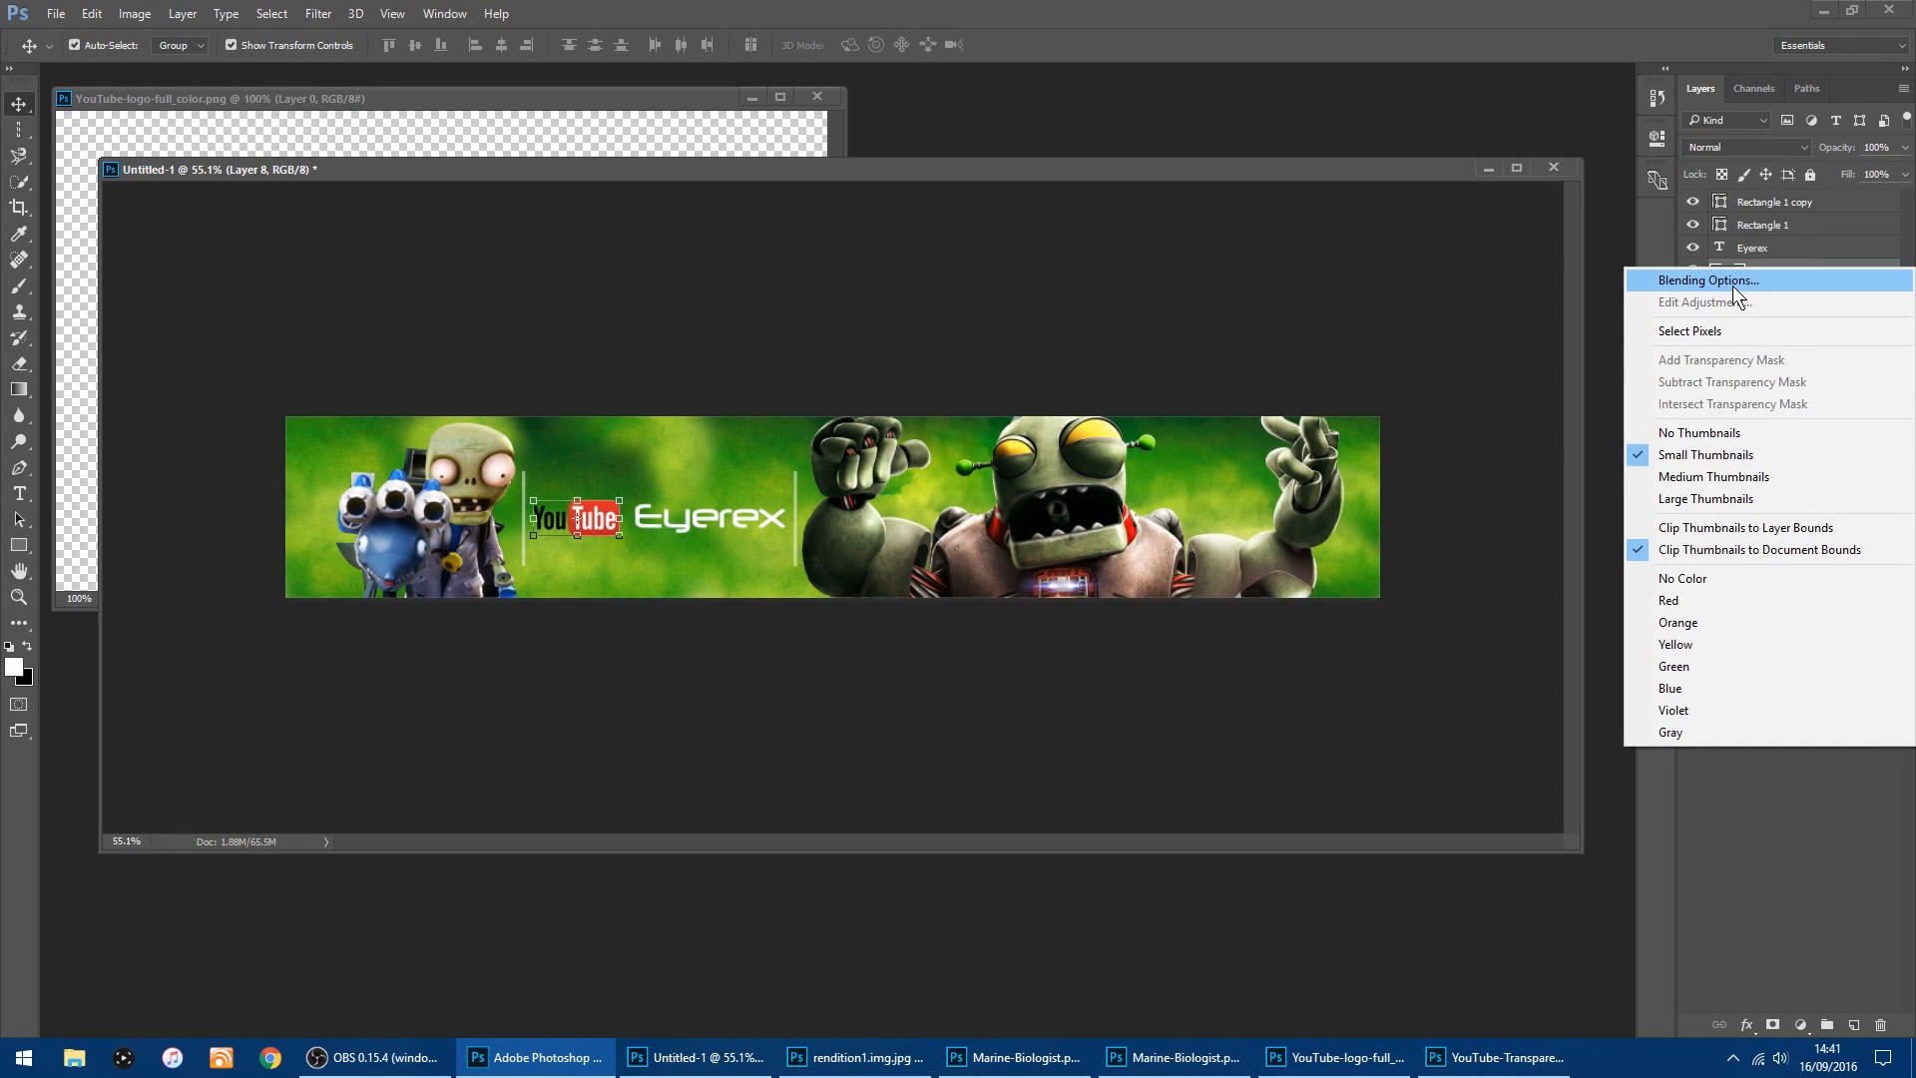
click(1733, 282)
drag(1160, 205, 1580, 481)
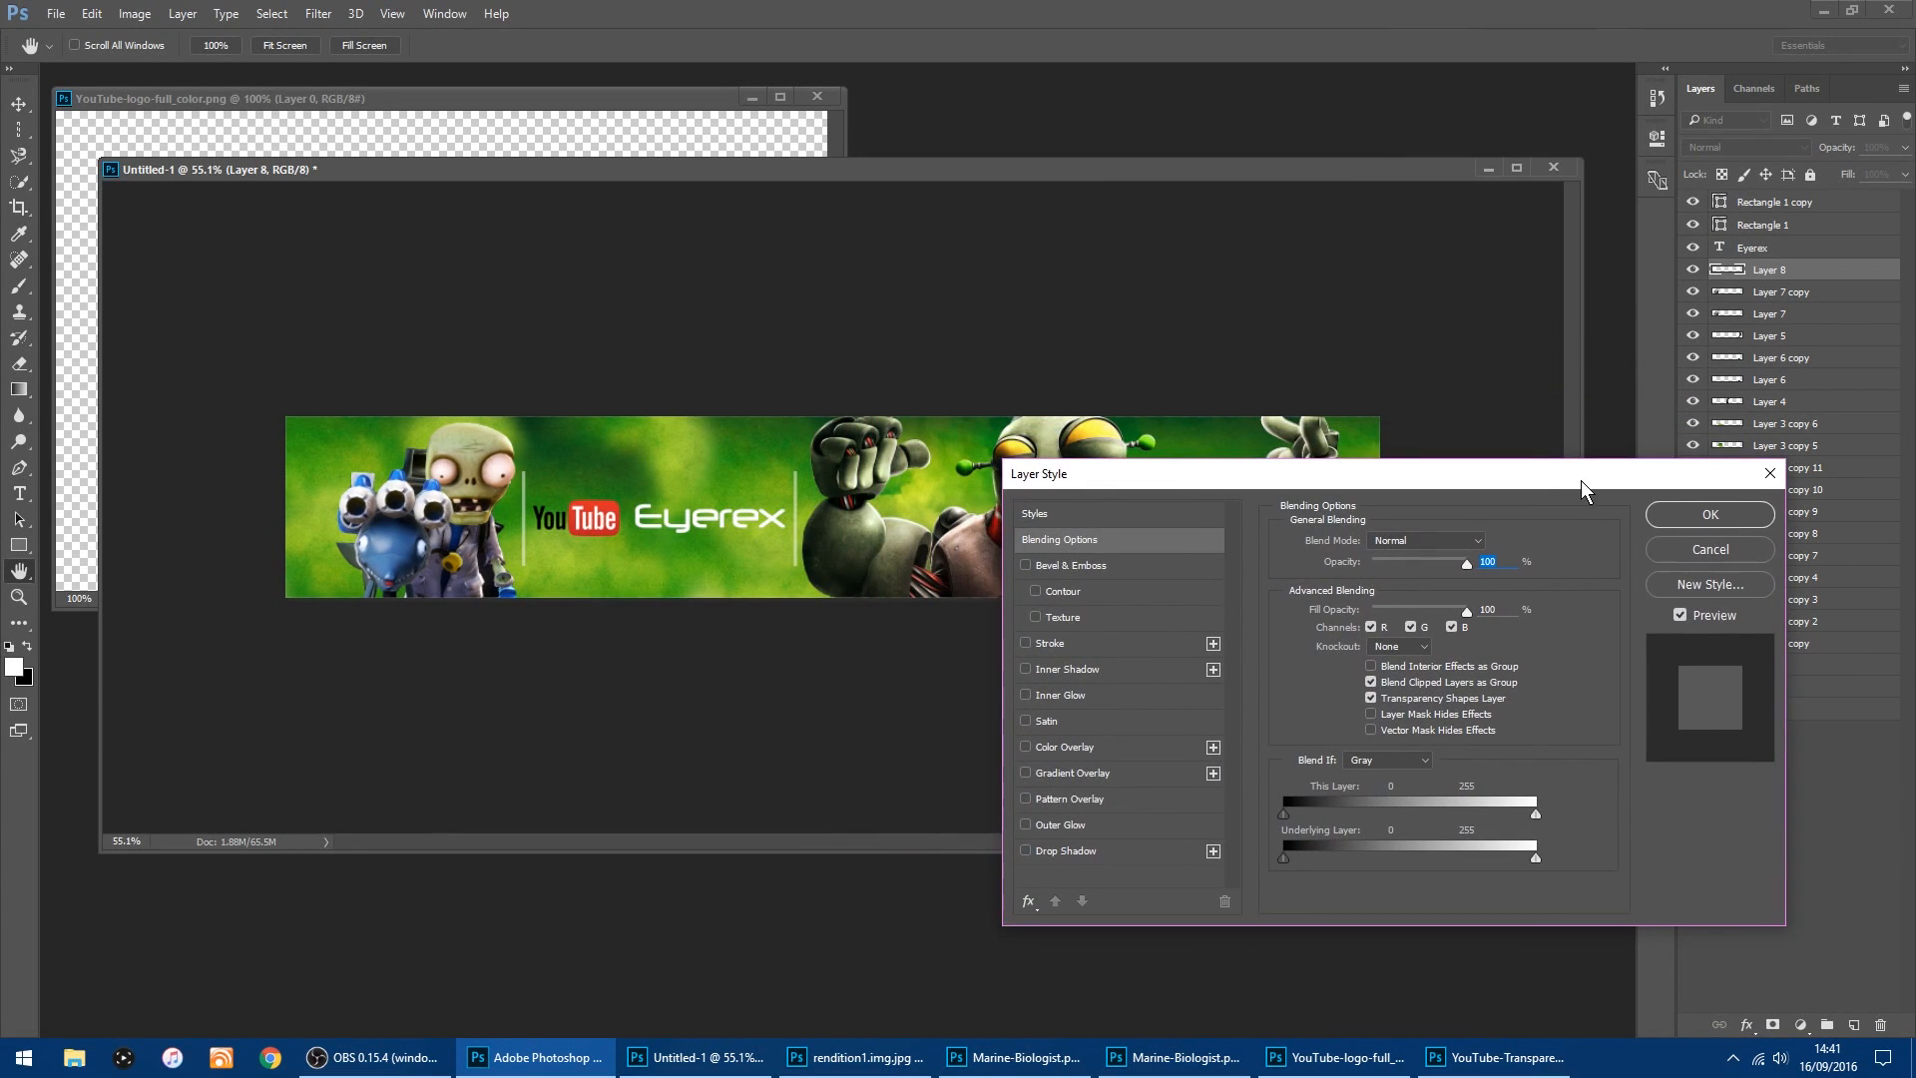
click(1052, 850)
drag(1425, 570, 1366, 668)
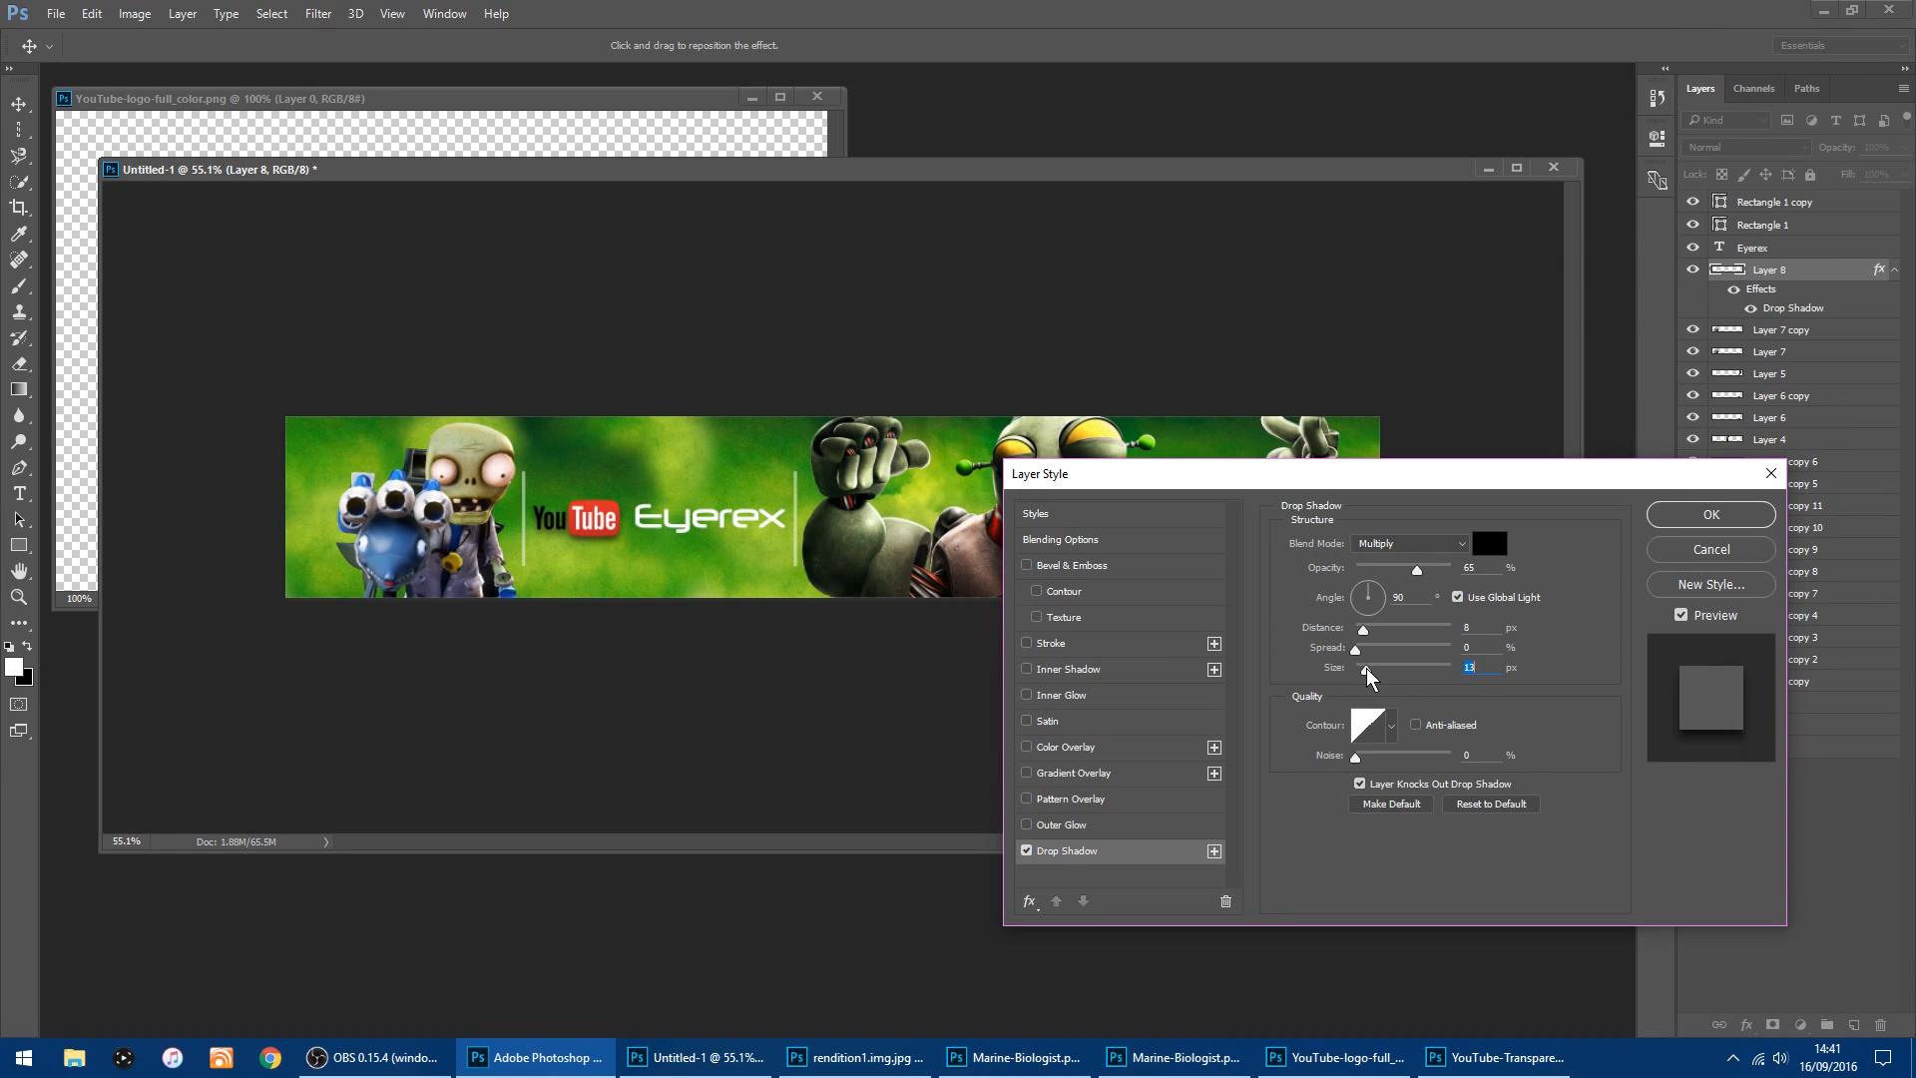
Add a white 7 px outer glow at 35% opacity with an anti-aliased contour to the YouTube logo, and apply the layer style.
click(1027, 825)
click(1028, 825)
click(1028, 825)
click(1028, 825)
click(1028, 825)
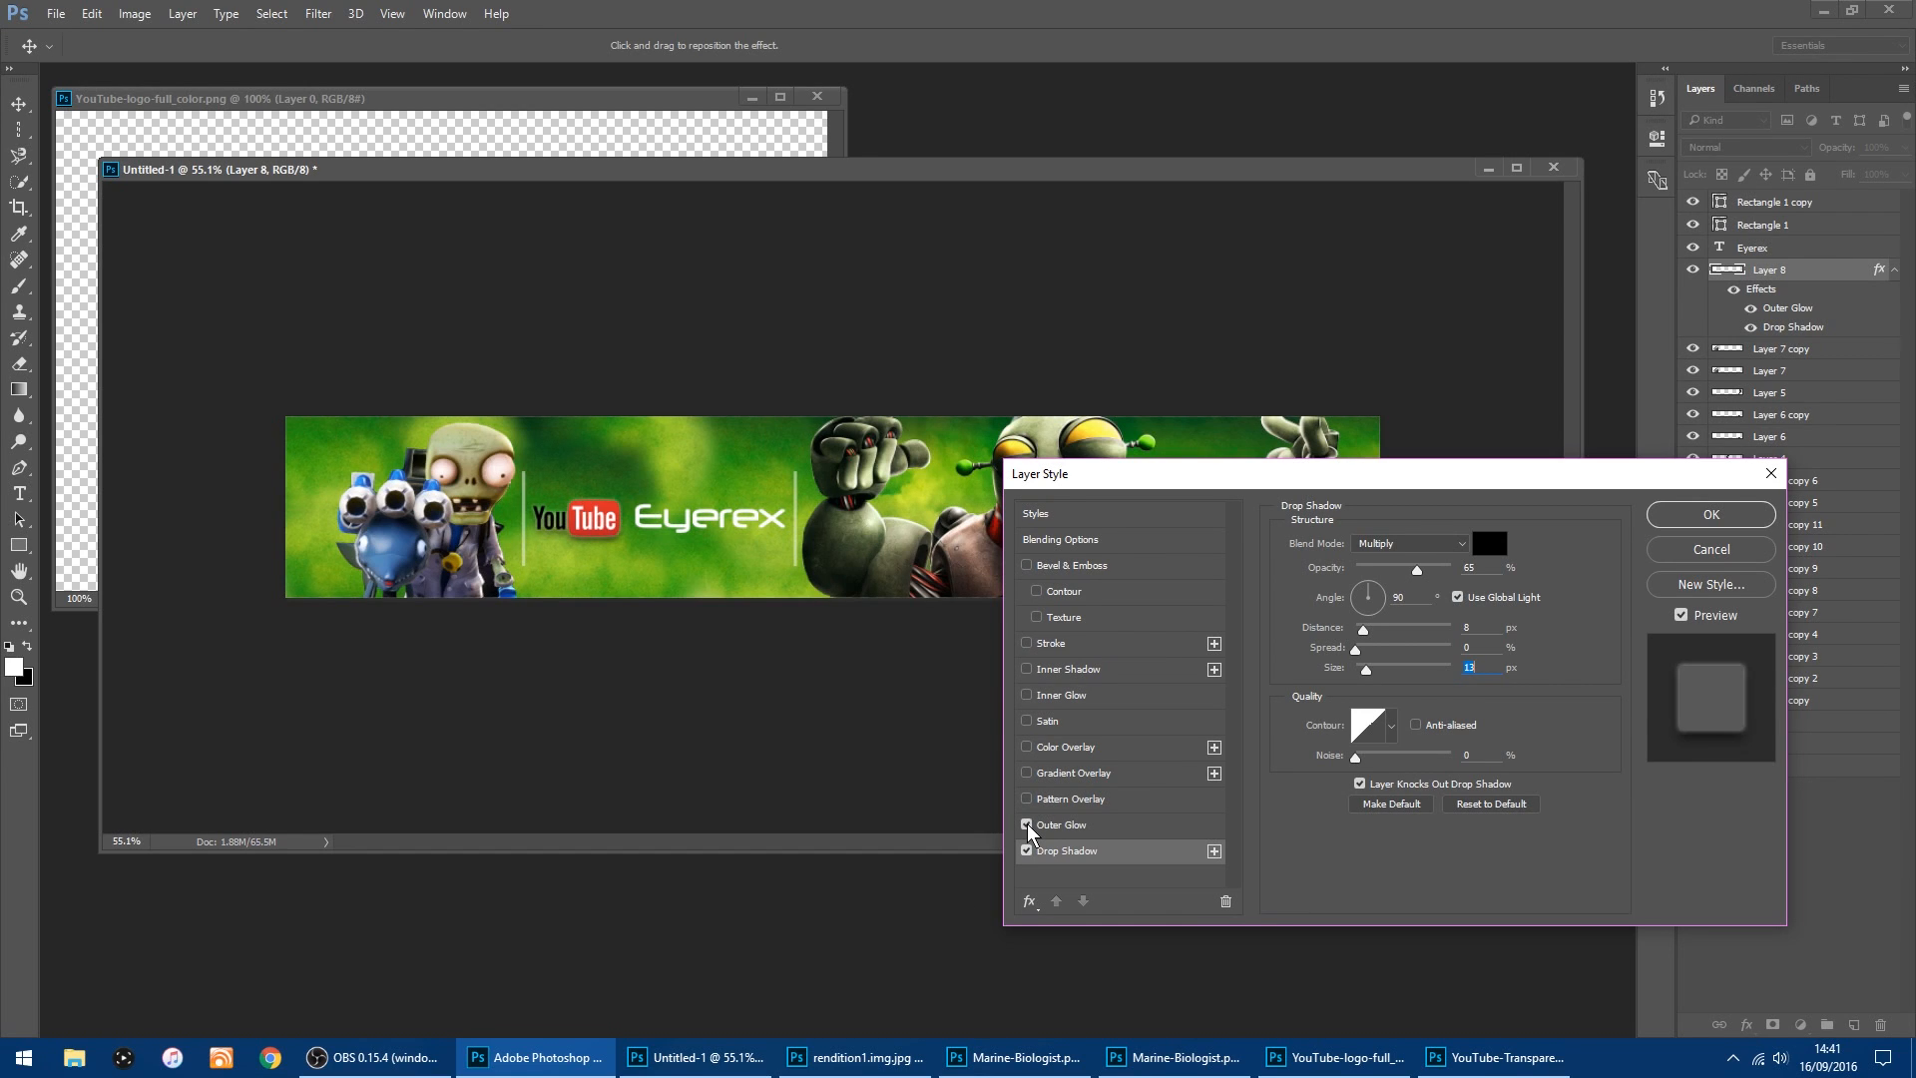
click(1029, 828)
click(1029, 827)
click(1053, 826)
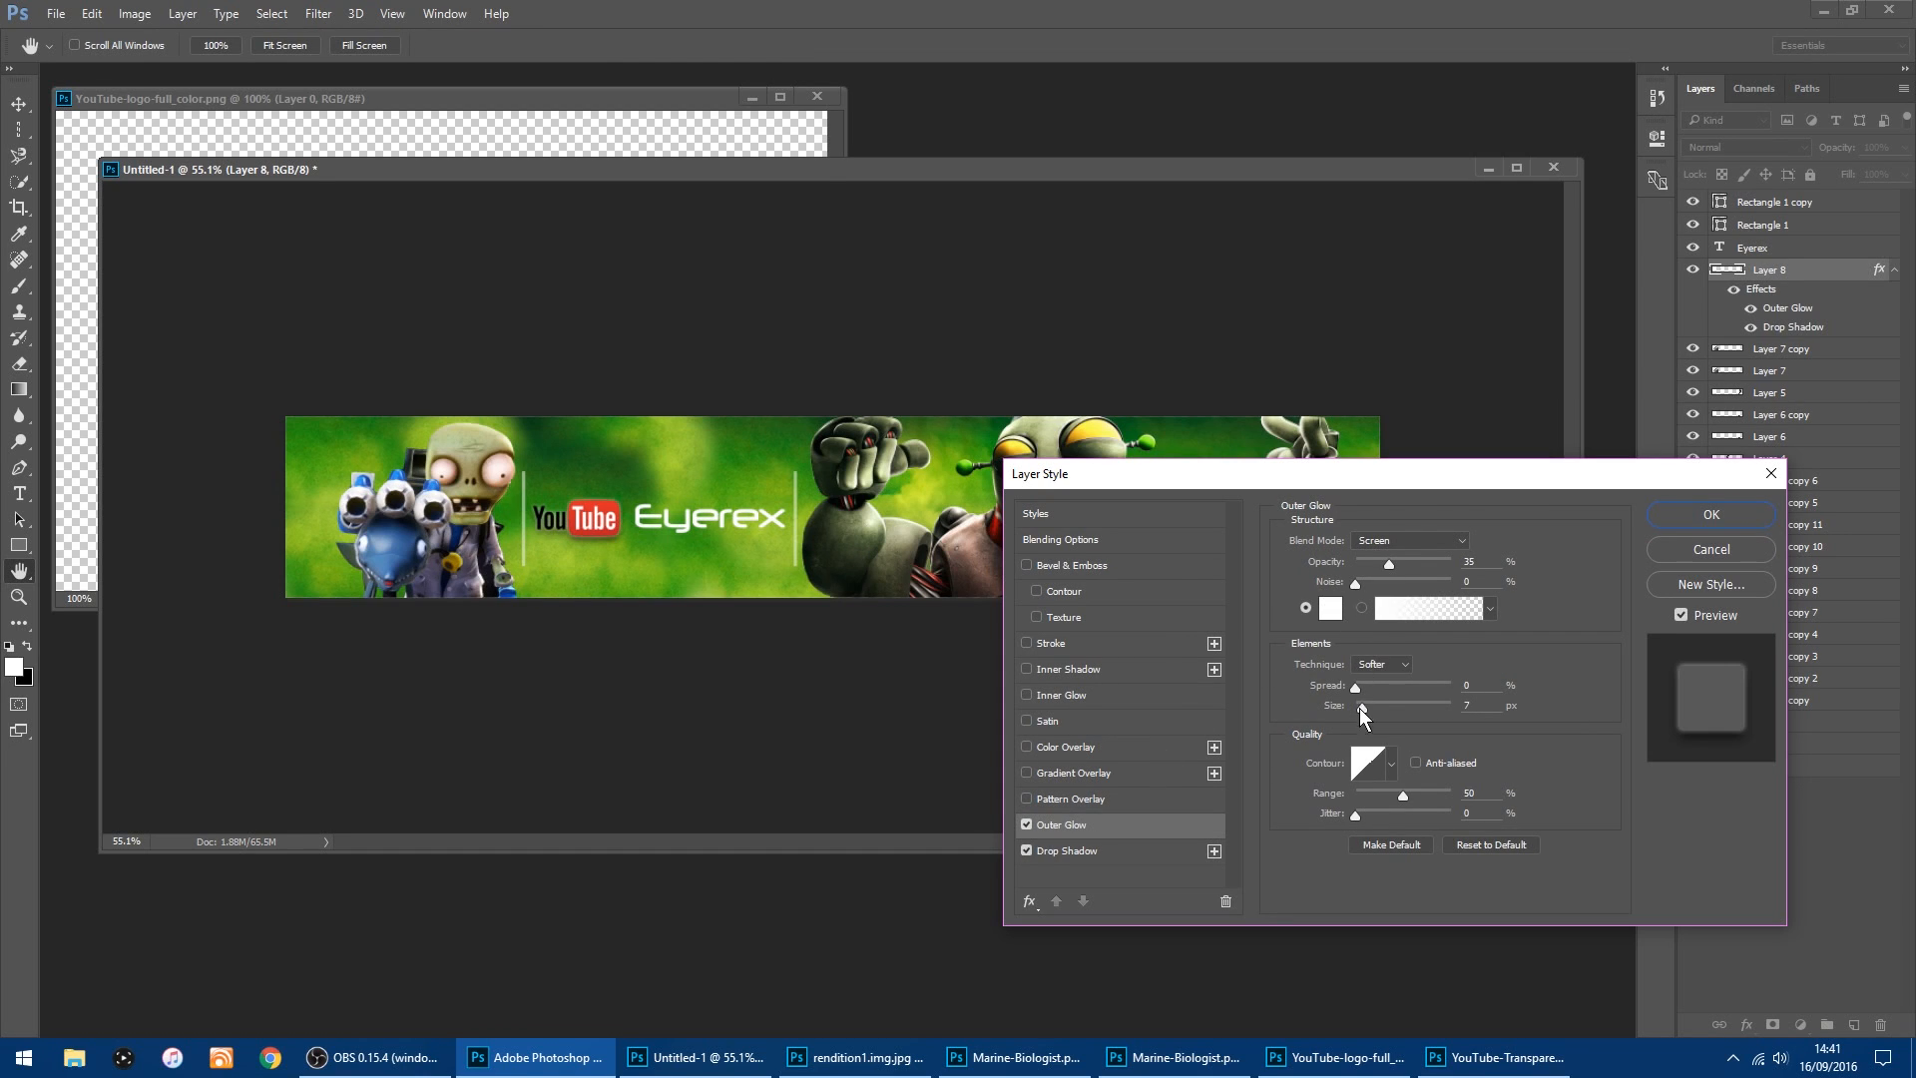
click(1414, 764)
click(1709, 514)
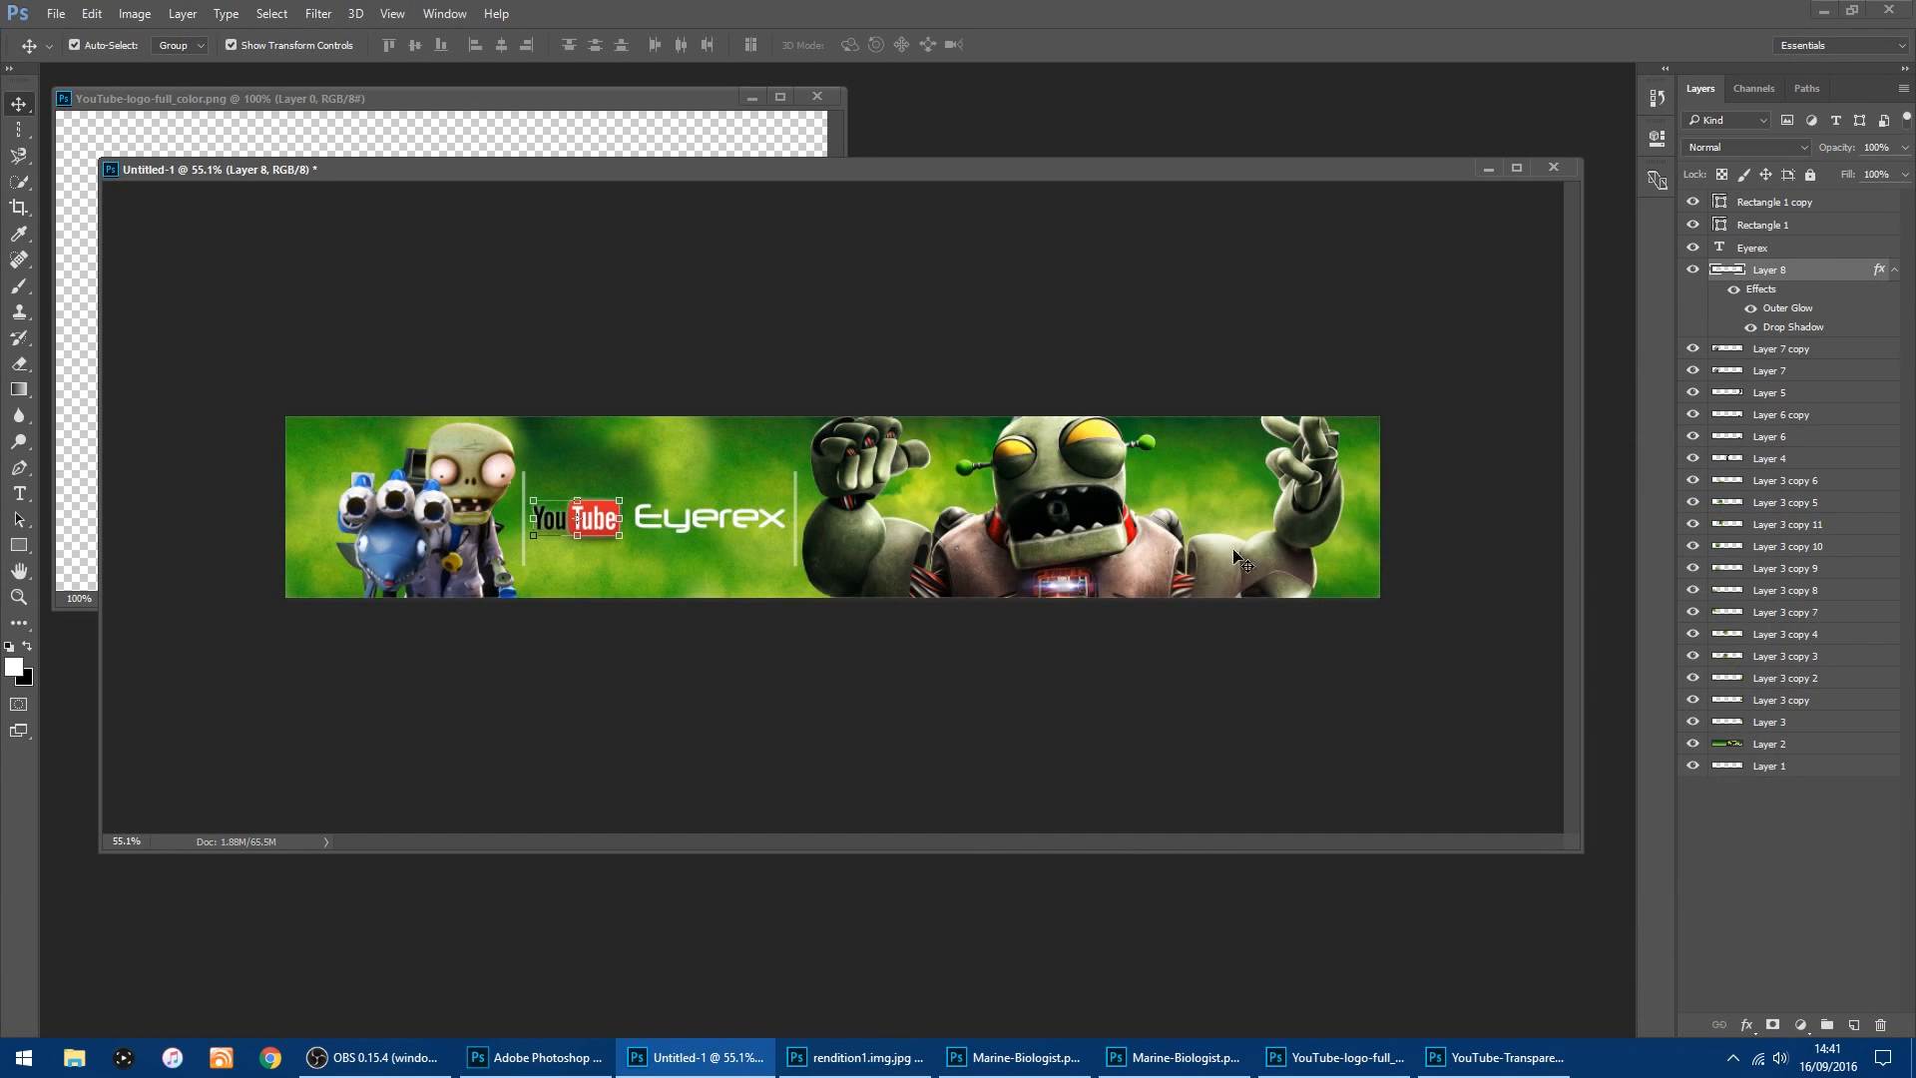
Copy the layer style of the YouTube logo and paste it onto the Eyerex text layer.
right_click(1862, 273)
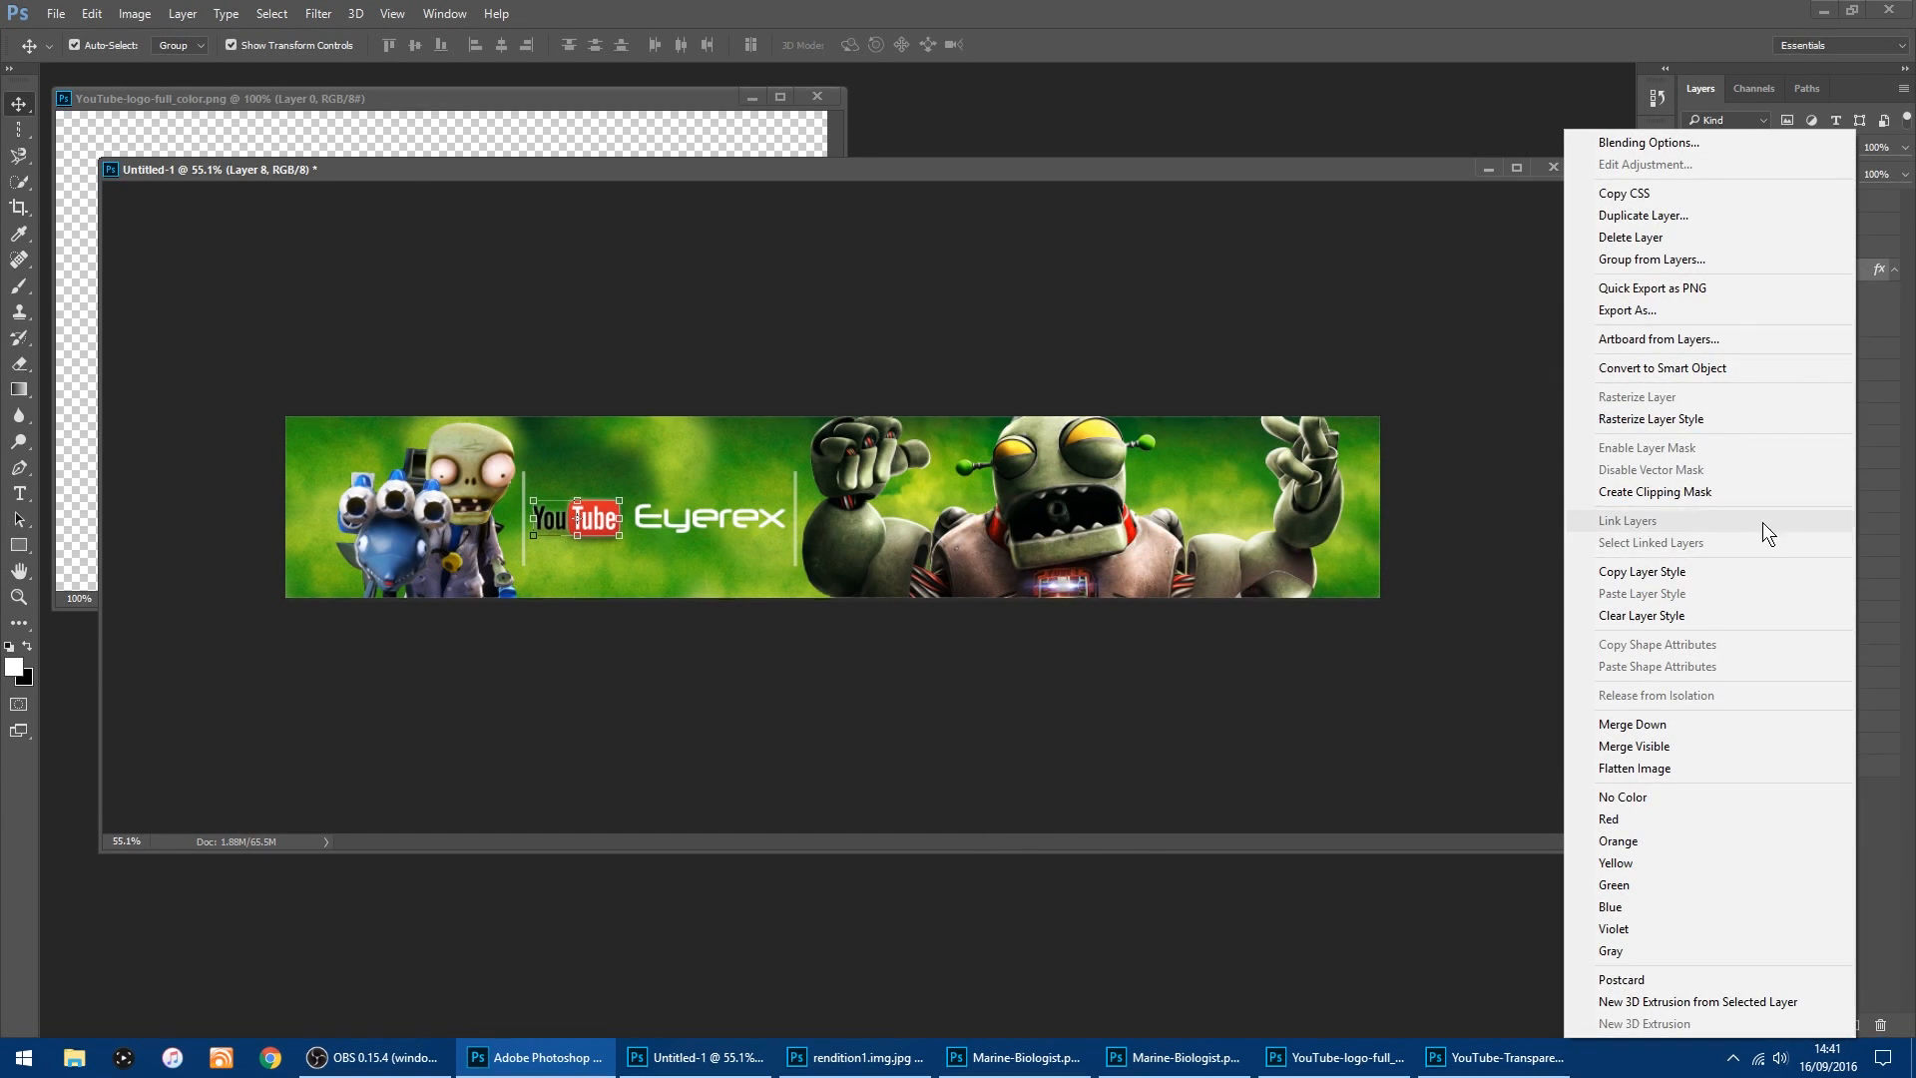
click(1728, 571)
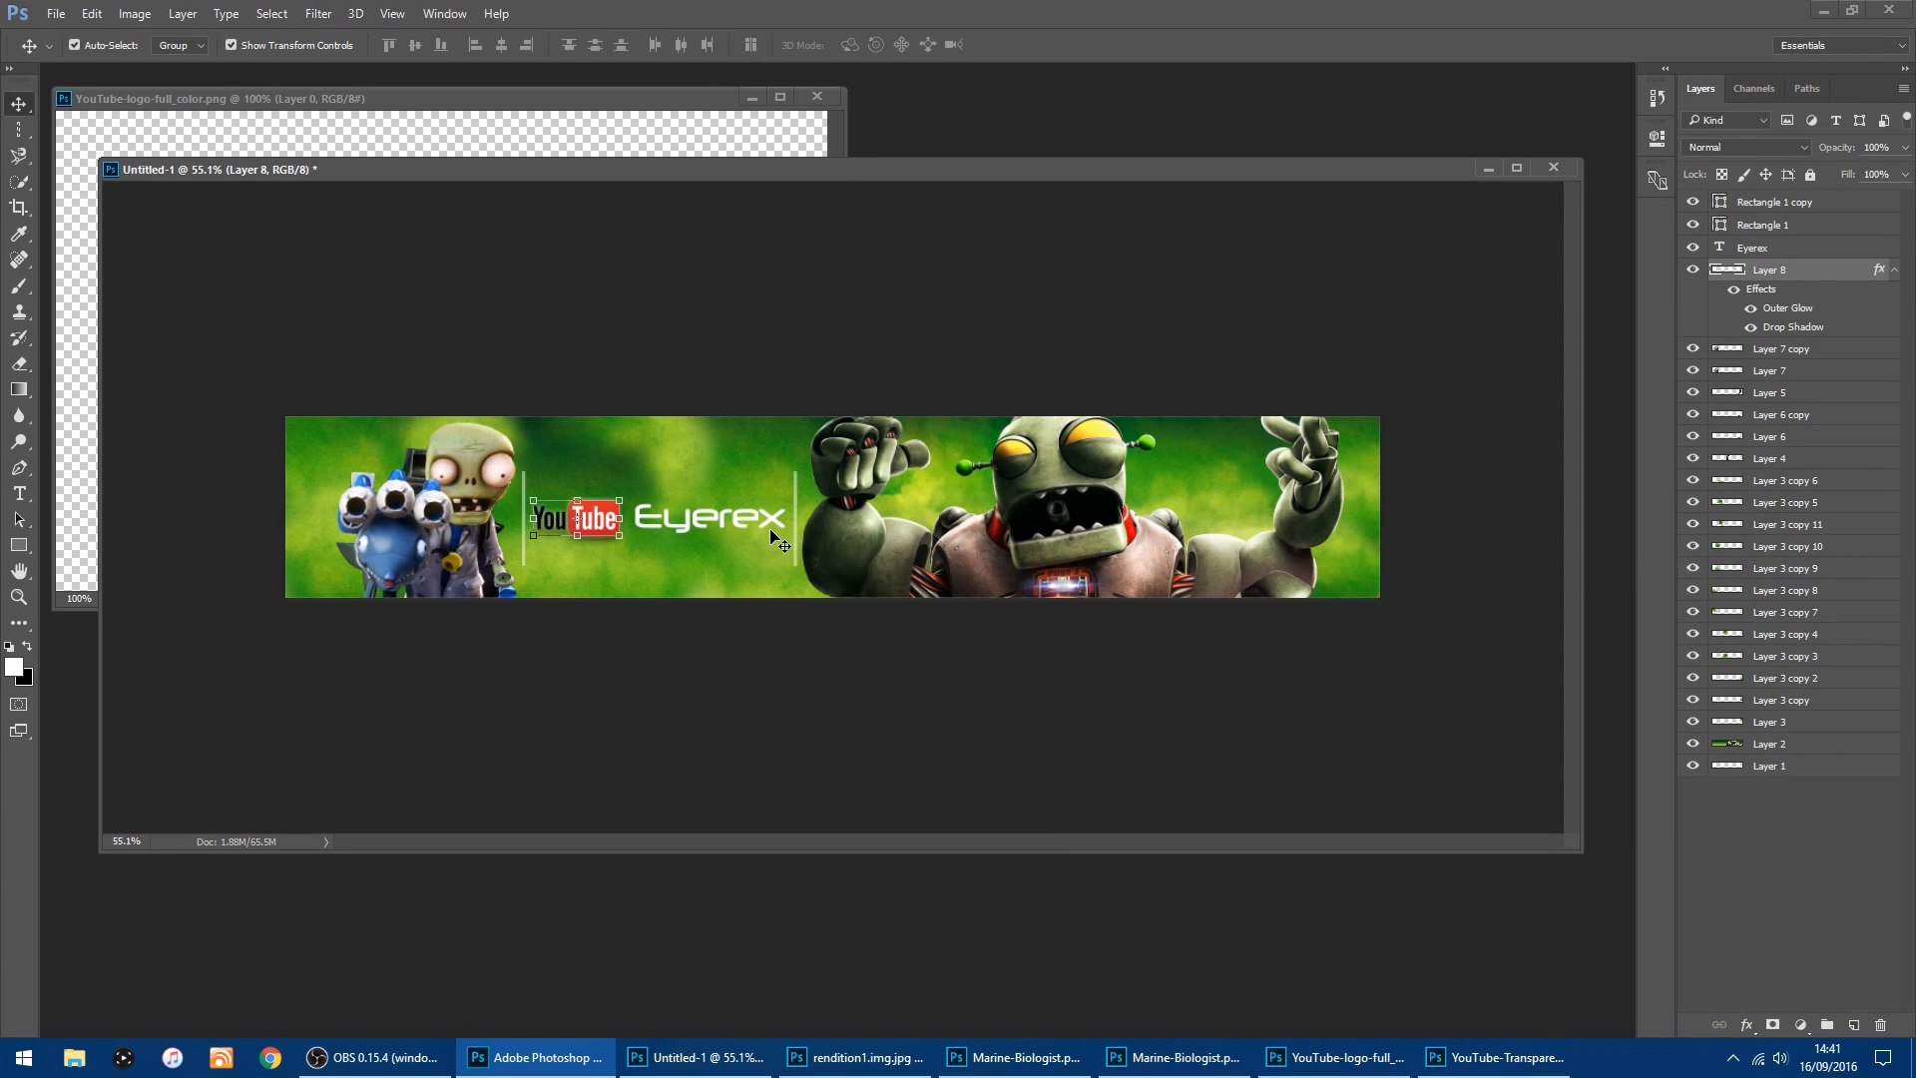
click(775, 521)
right_click(1882, 253)
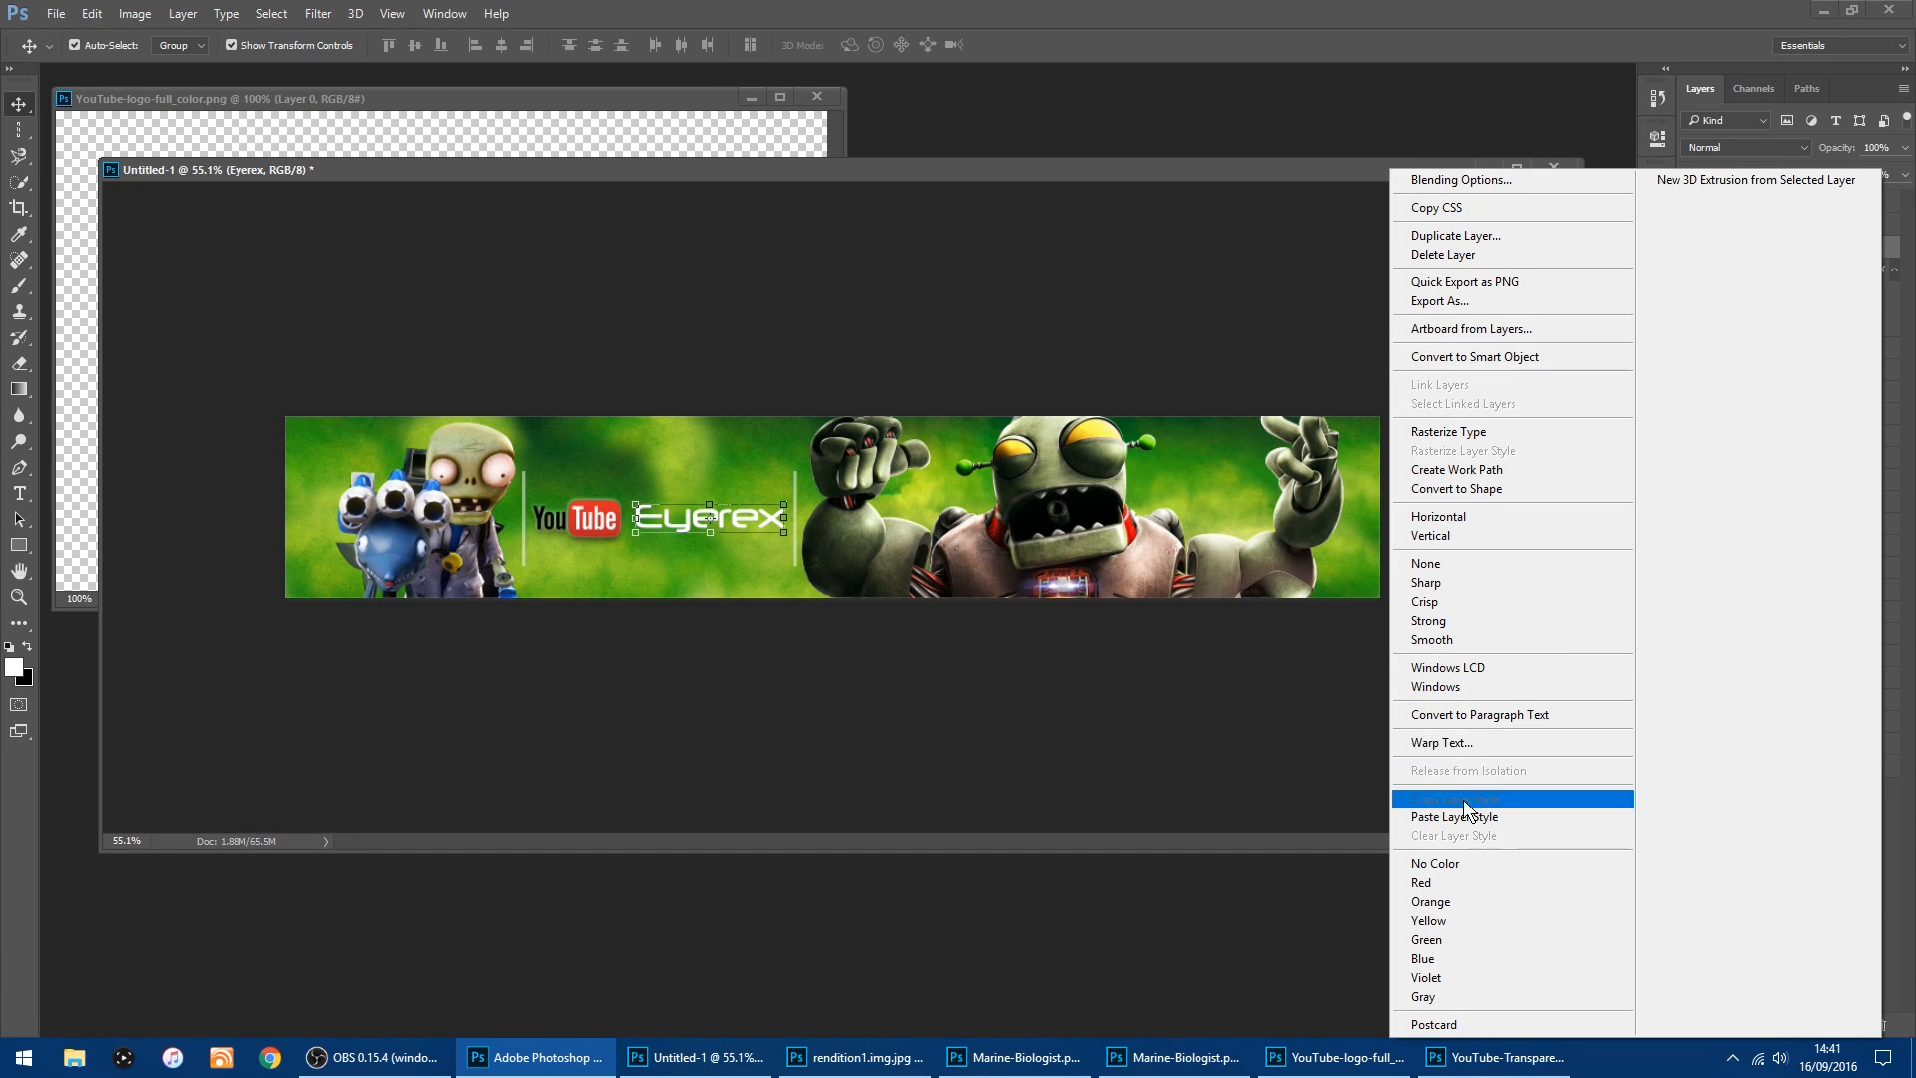
click(1482, 820)
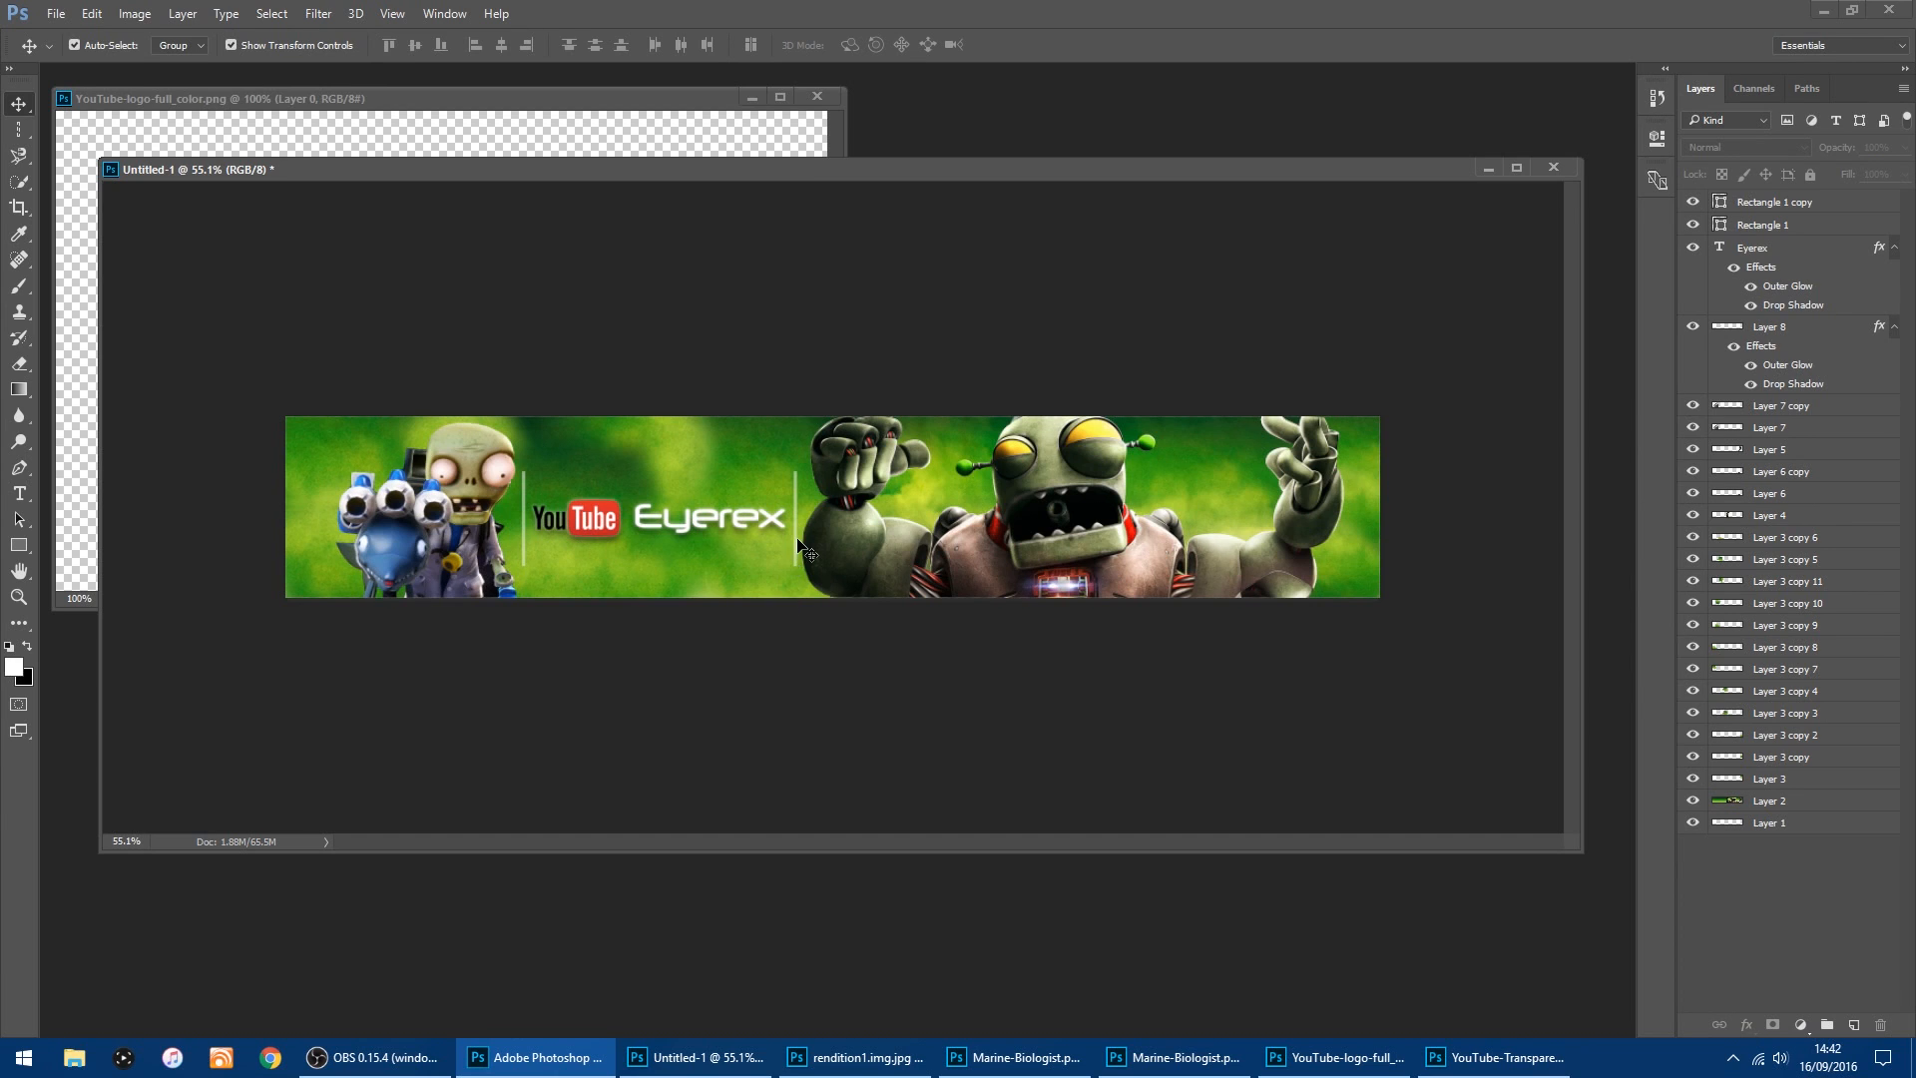
Shorten the bar beside the robot from its upper end to about 69% of its height and apply the transformation.
scroll(544, 719, up, 3)
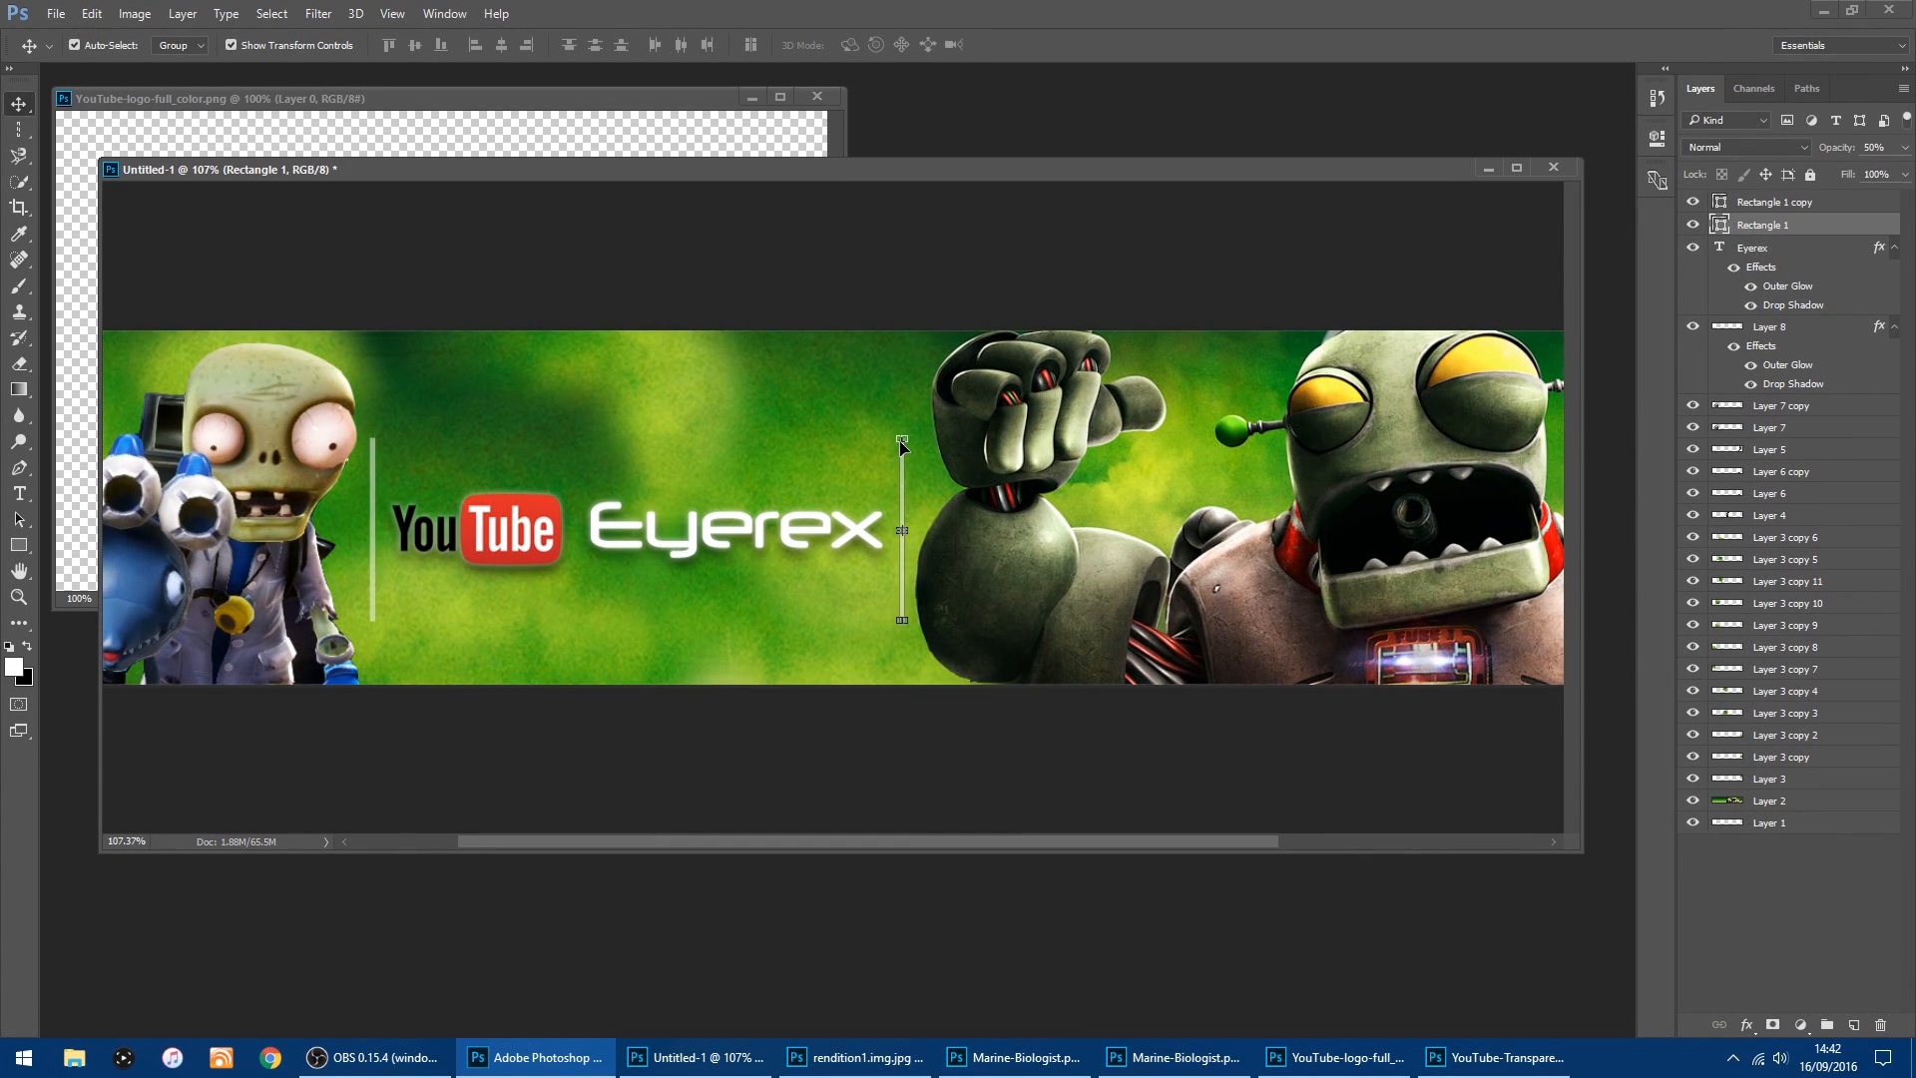
drag(902, 447, 902, 491)
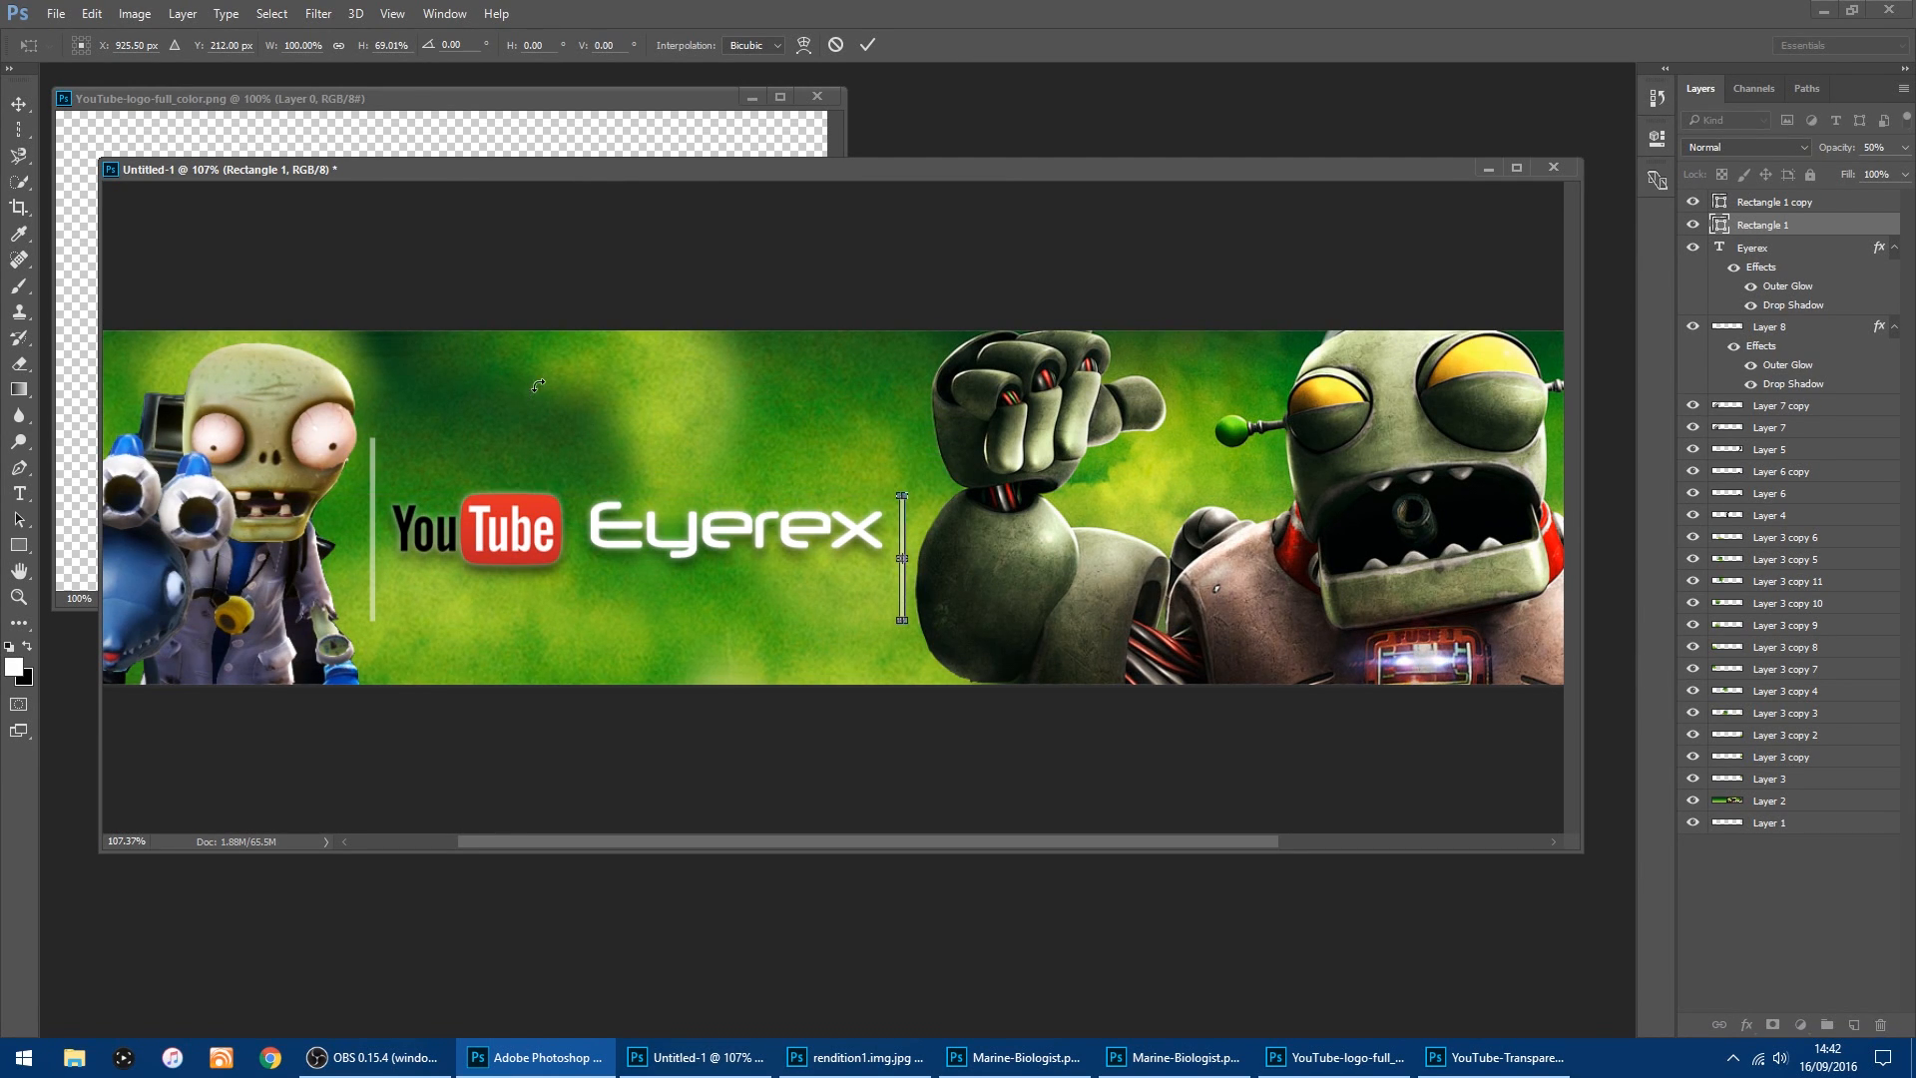
click(188, 152)
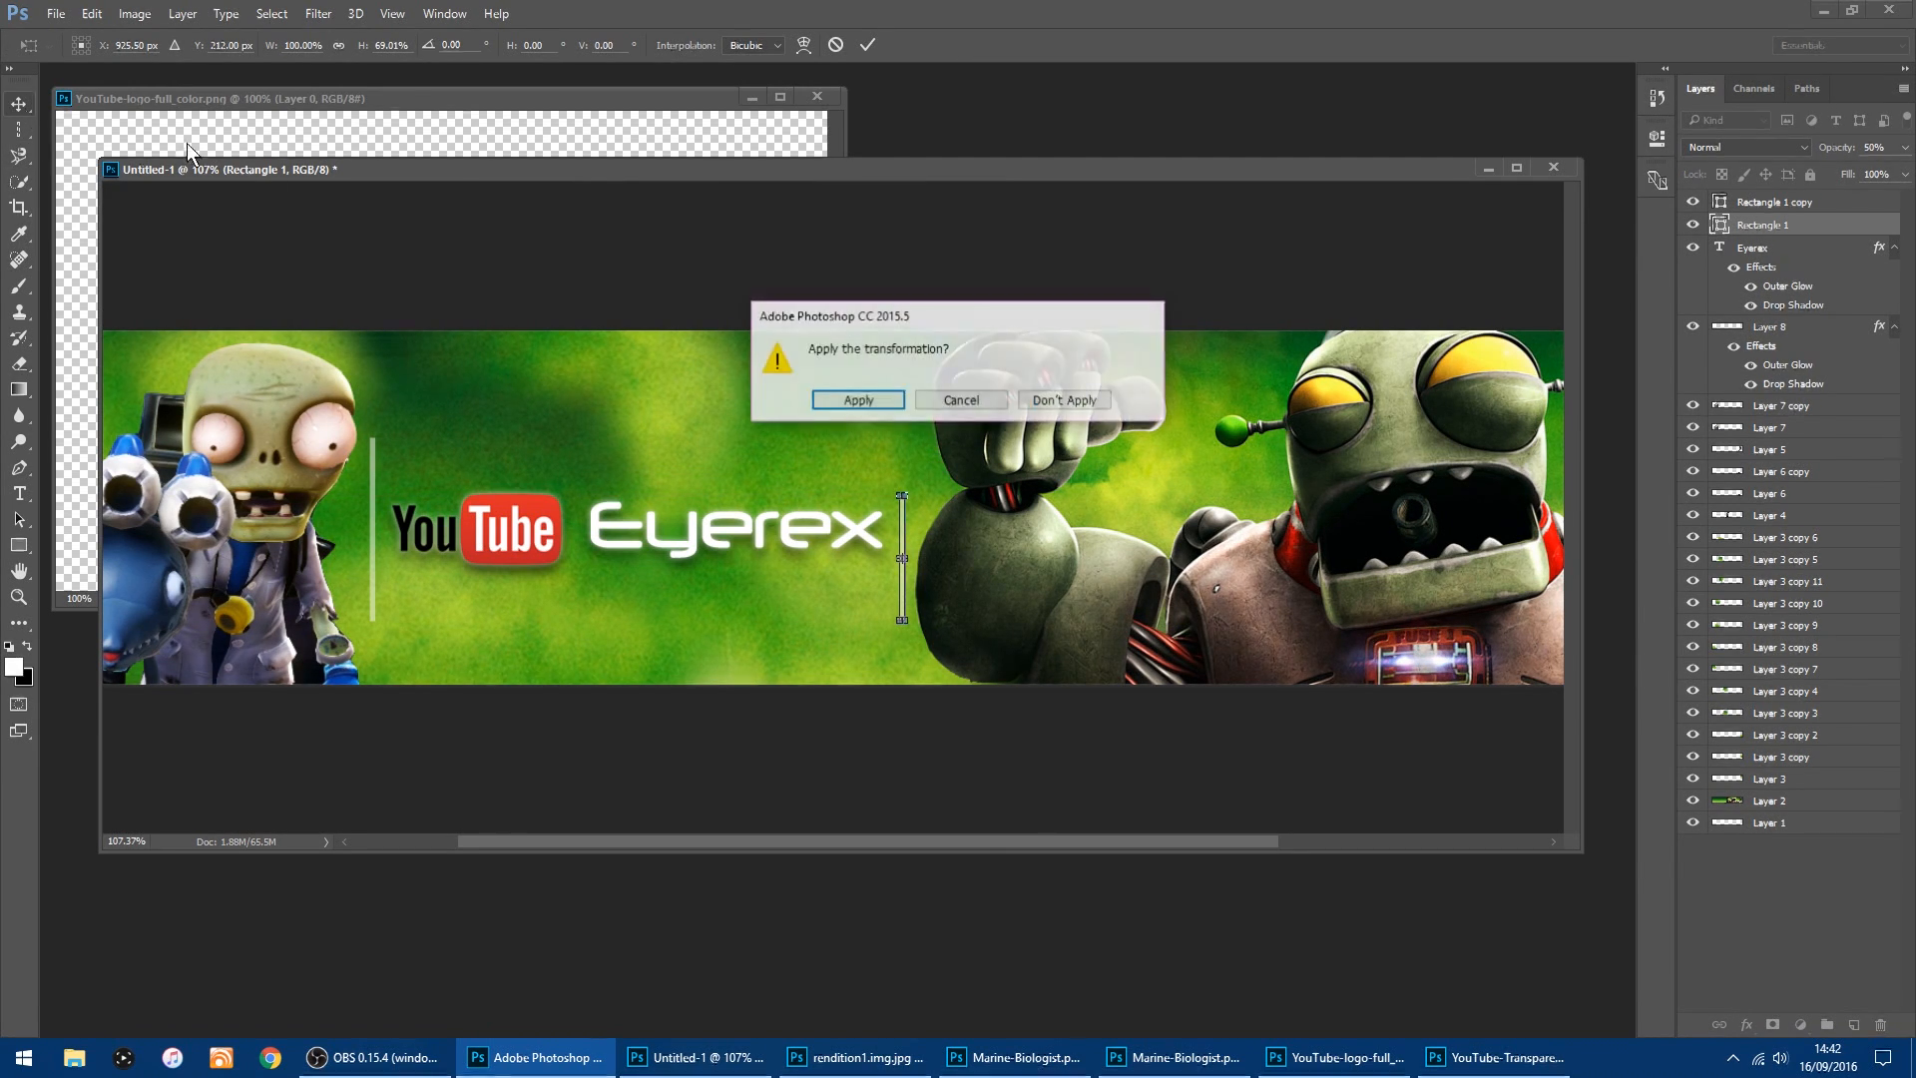
click(858, 399)
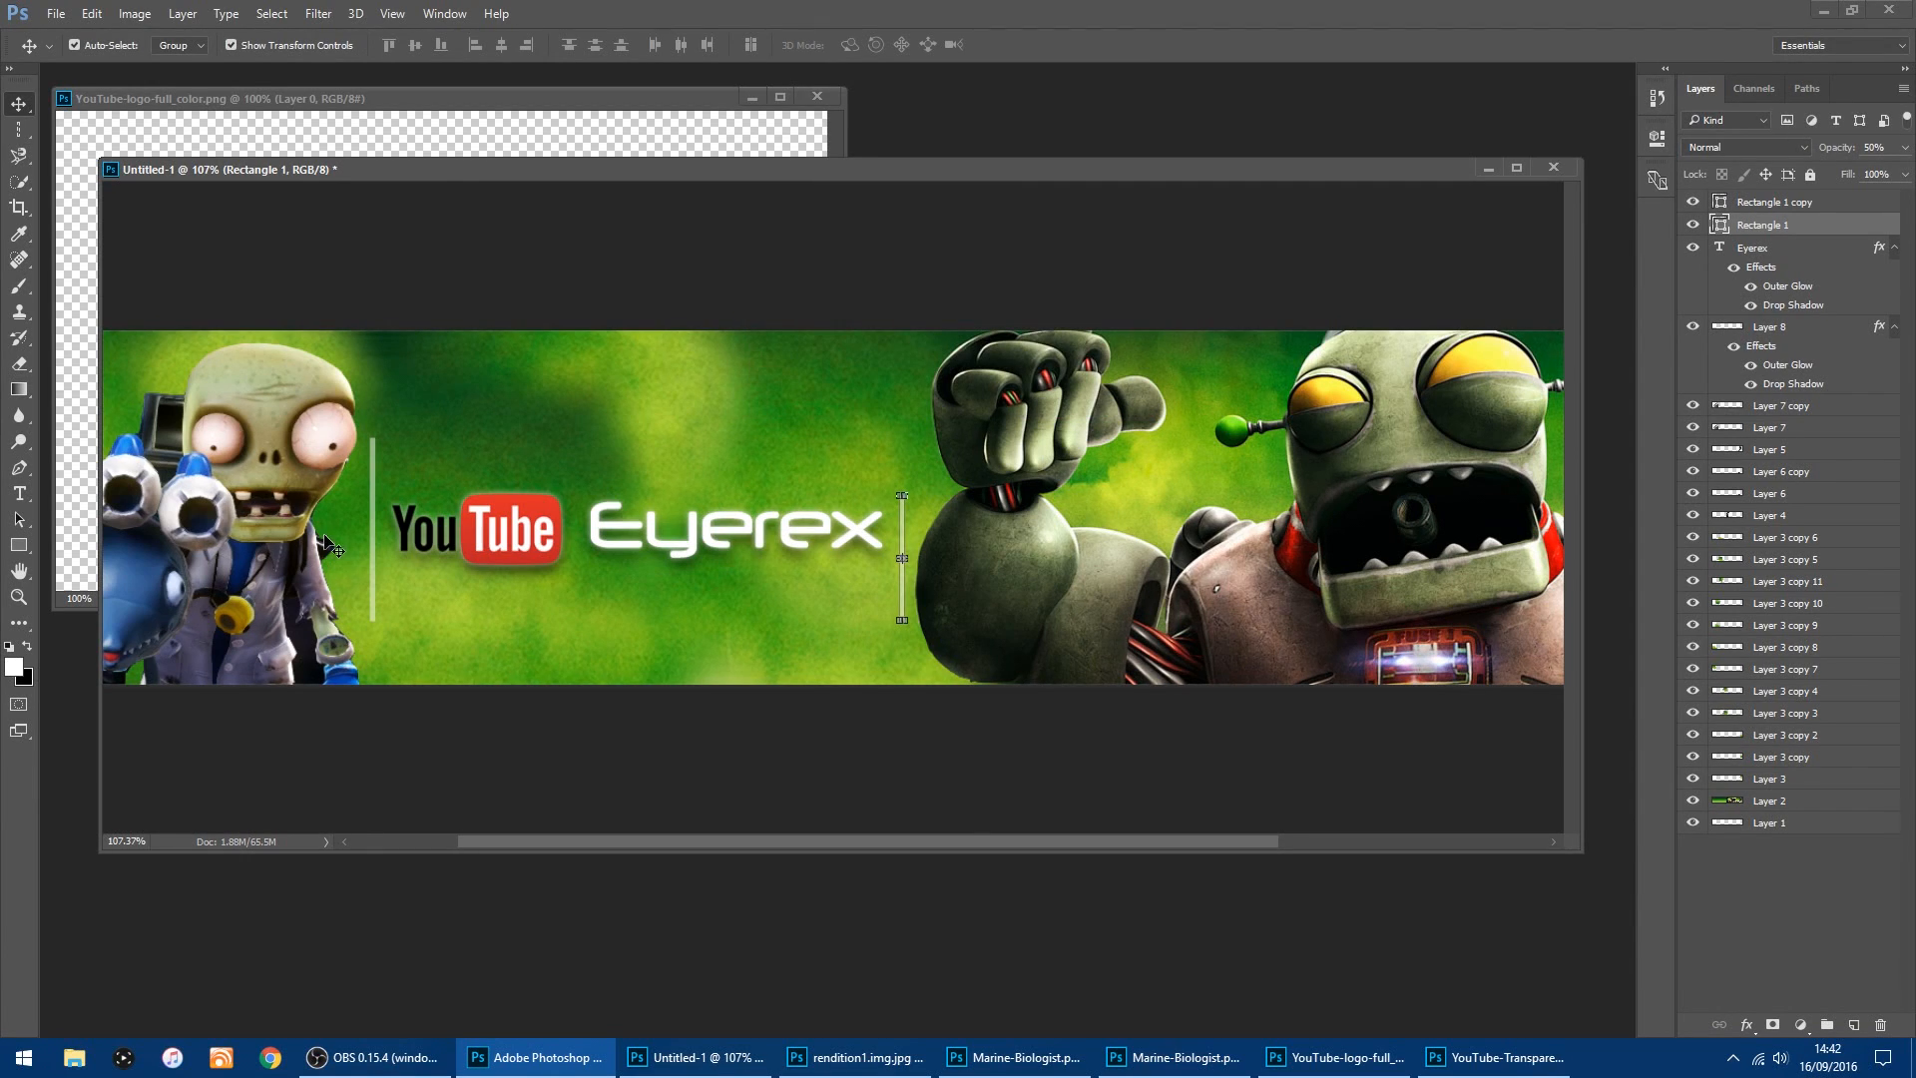
Shorten the bar beside the zombie from its upper end to about 65.5% of its height and apply the transformation.
click(369, 499)
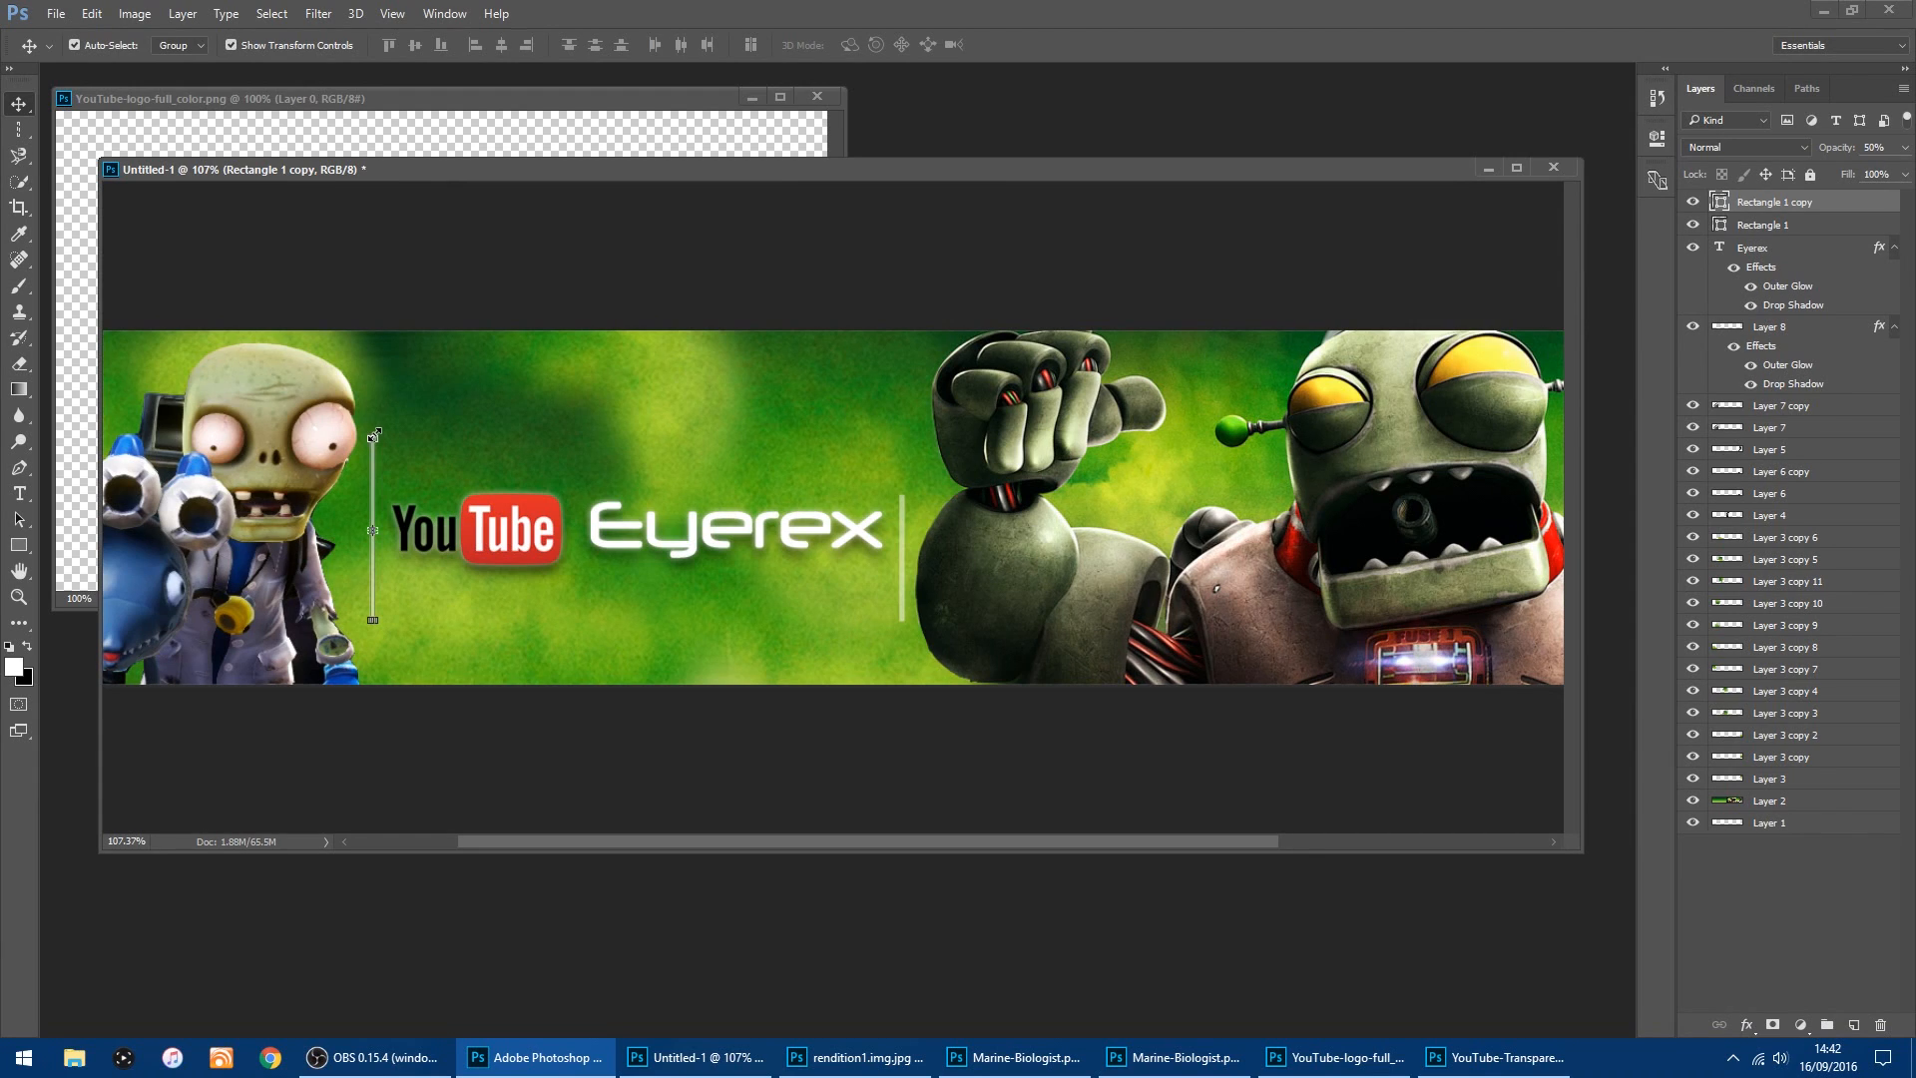
drag(373, 436, 371, 501)
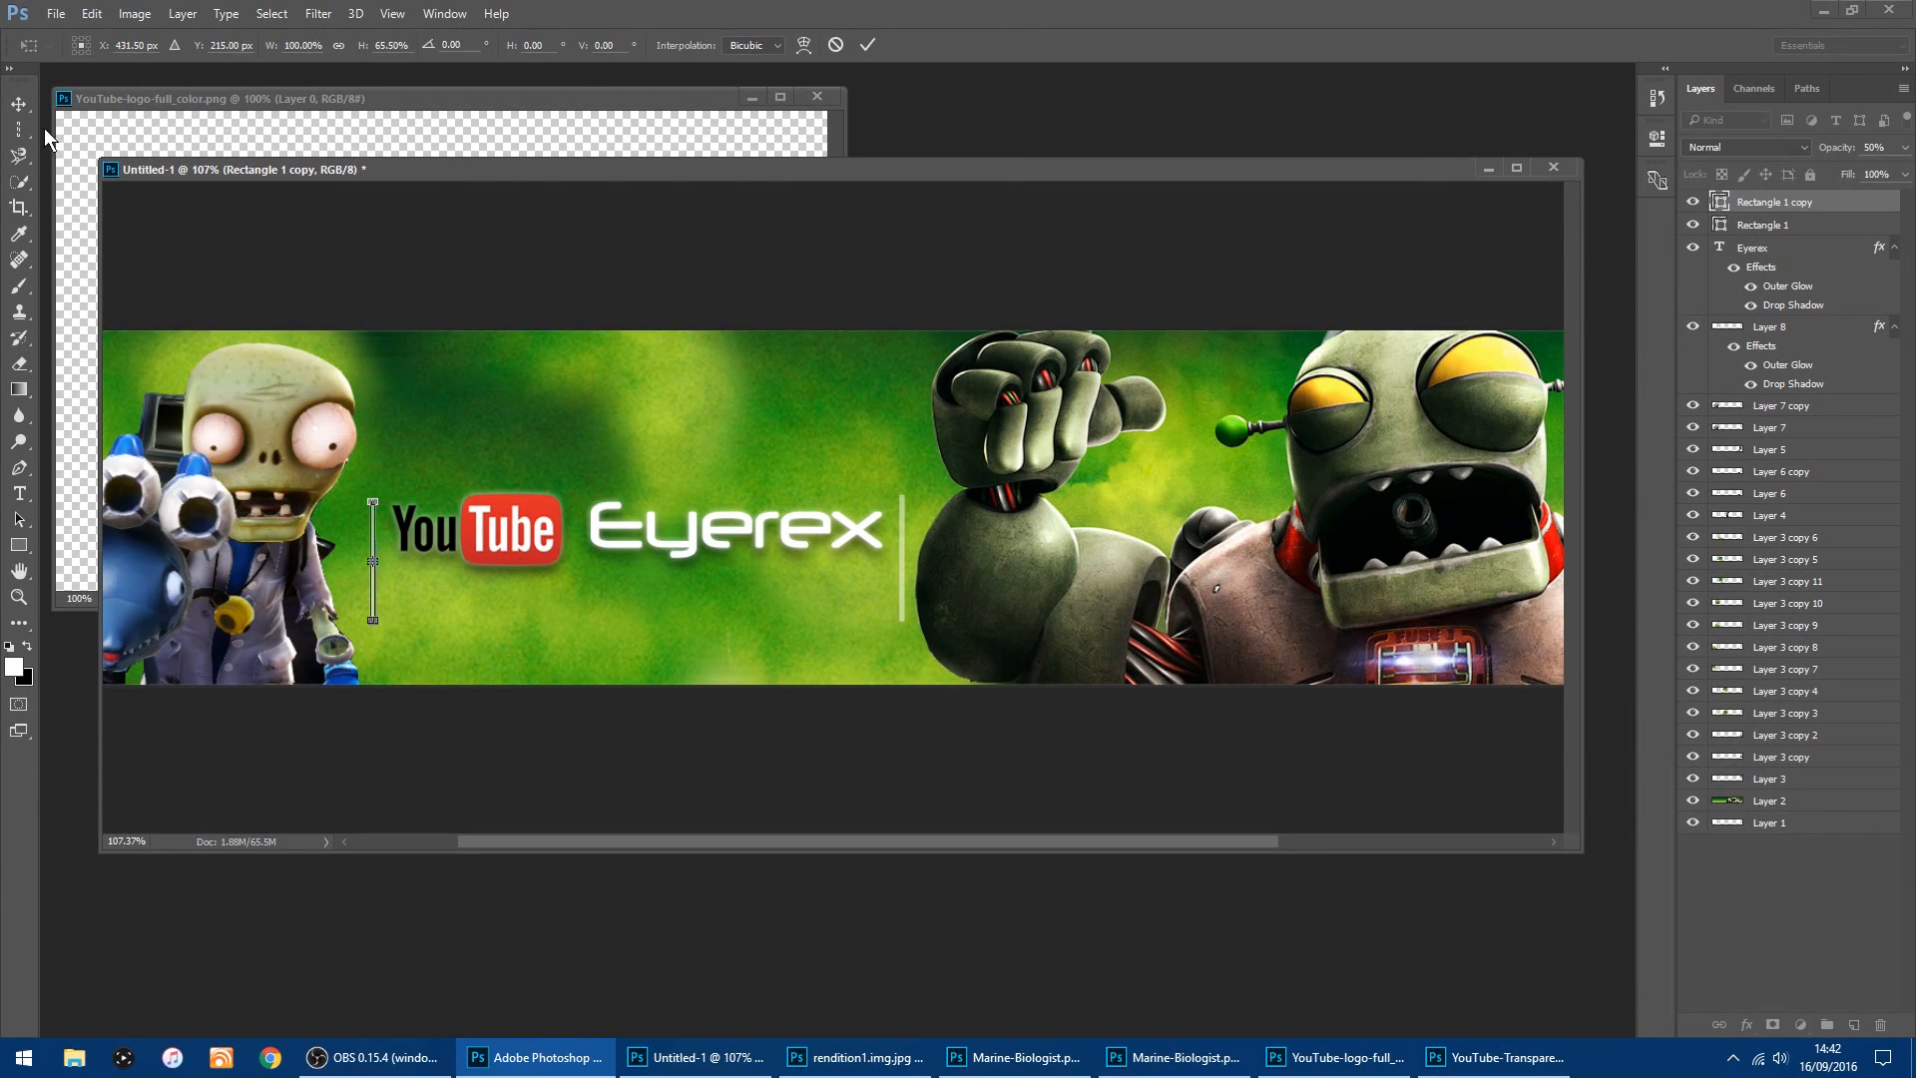
click(20, 104)
click(860, 401)
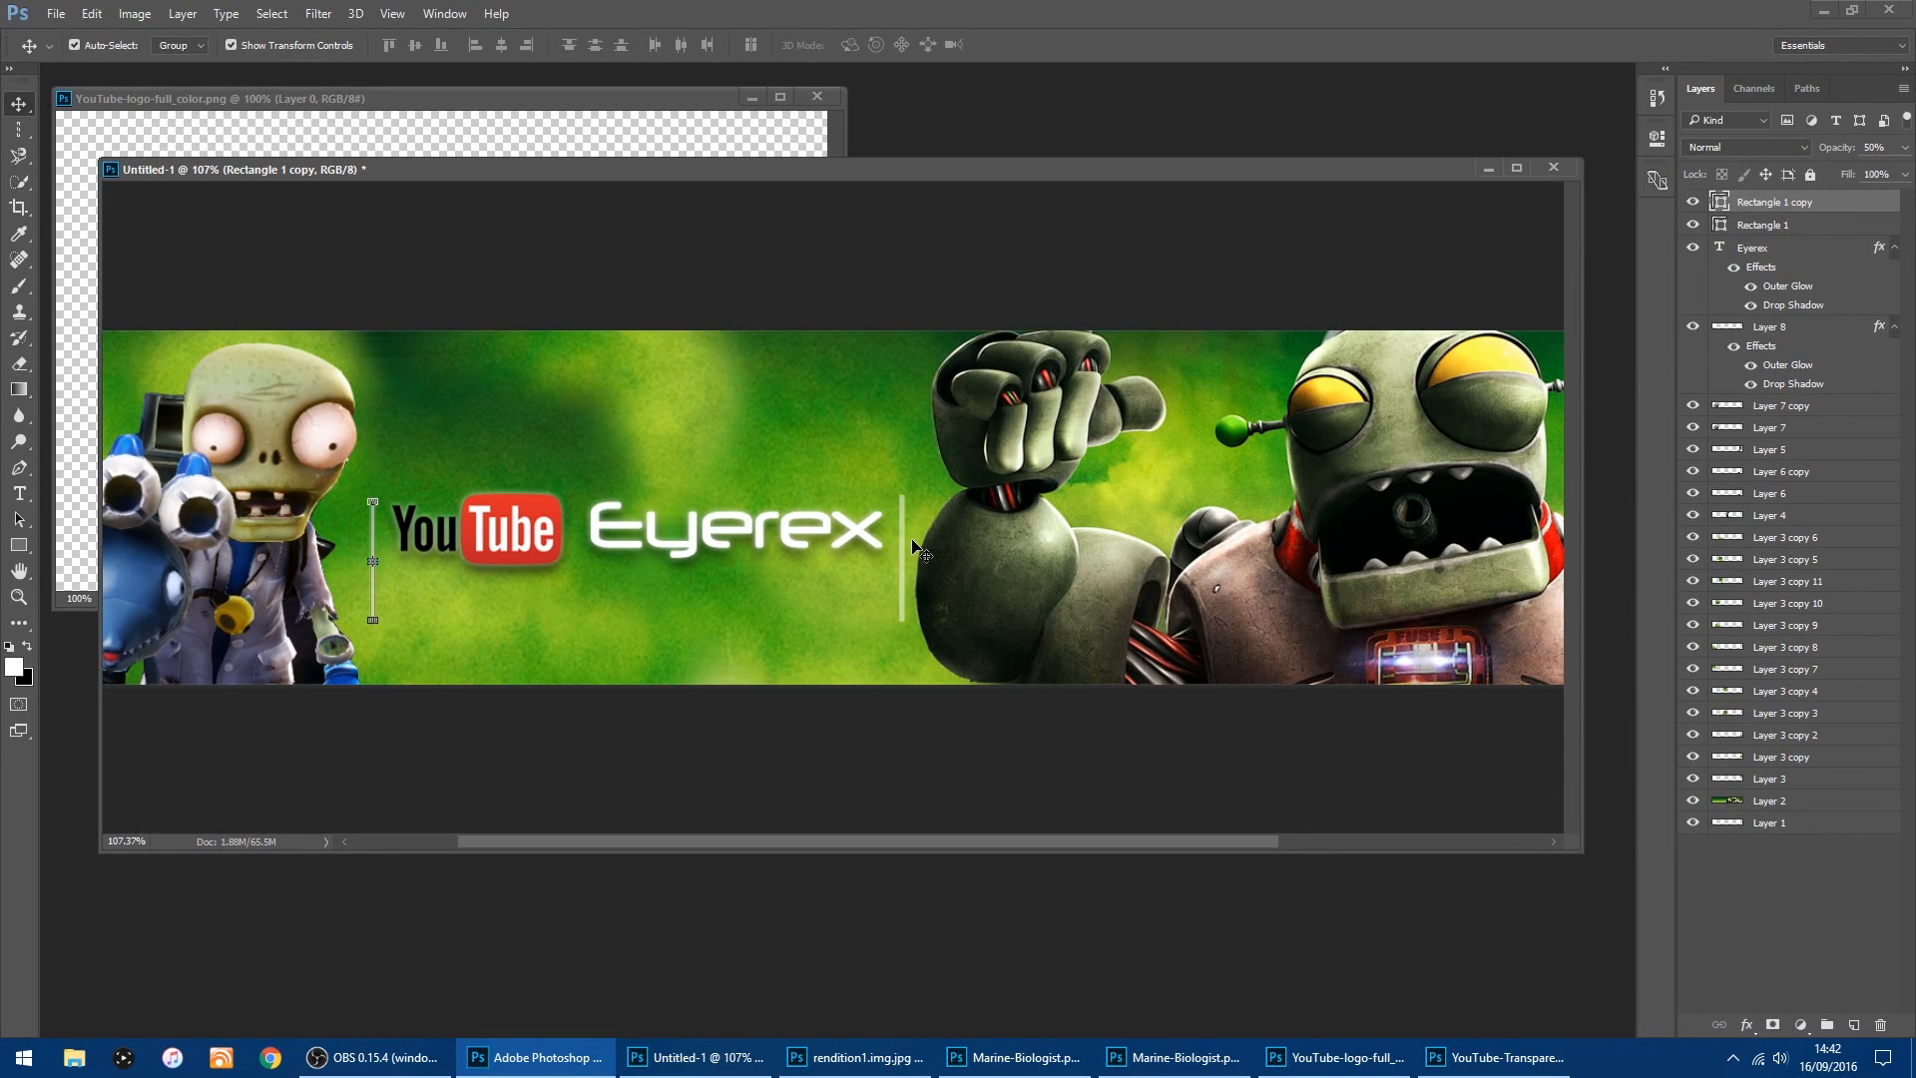
Raise both shortened bars until they are vertically centred on the logo and text, and deselect them.
drag(902, 551, 904, 511)
drag(375, 529, 370, 495)
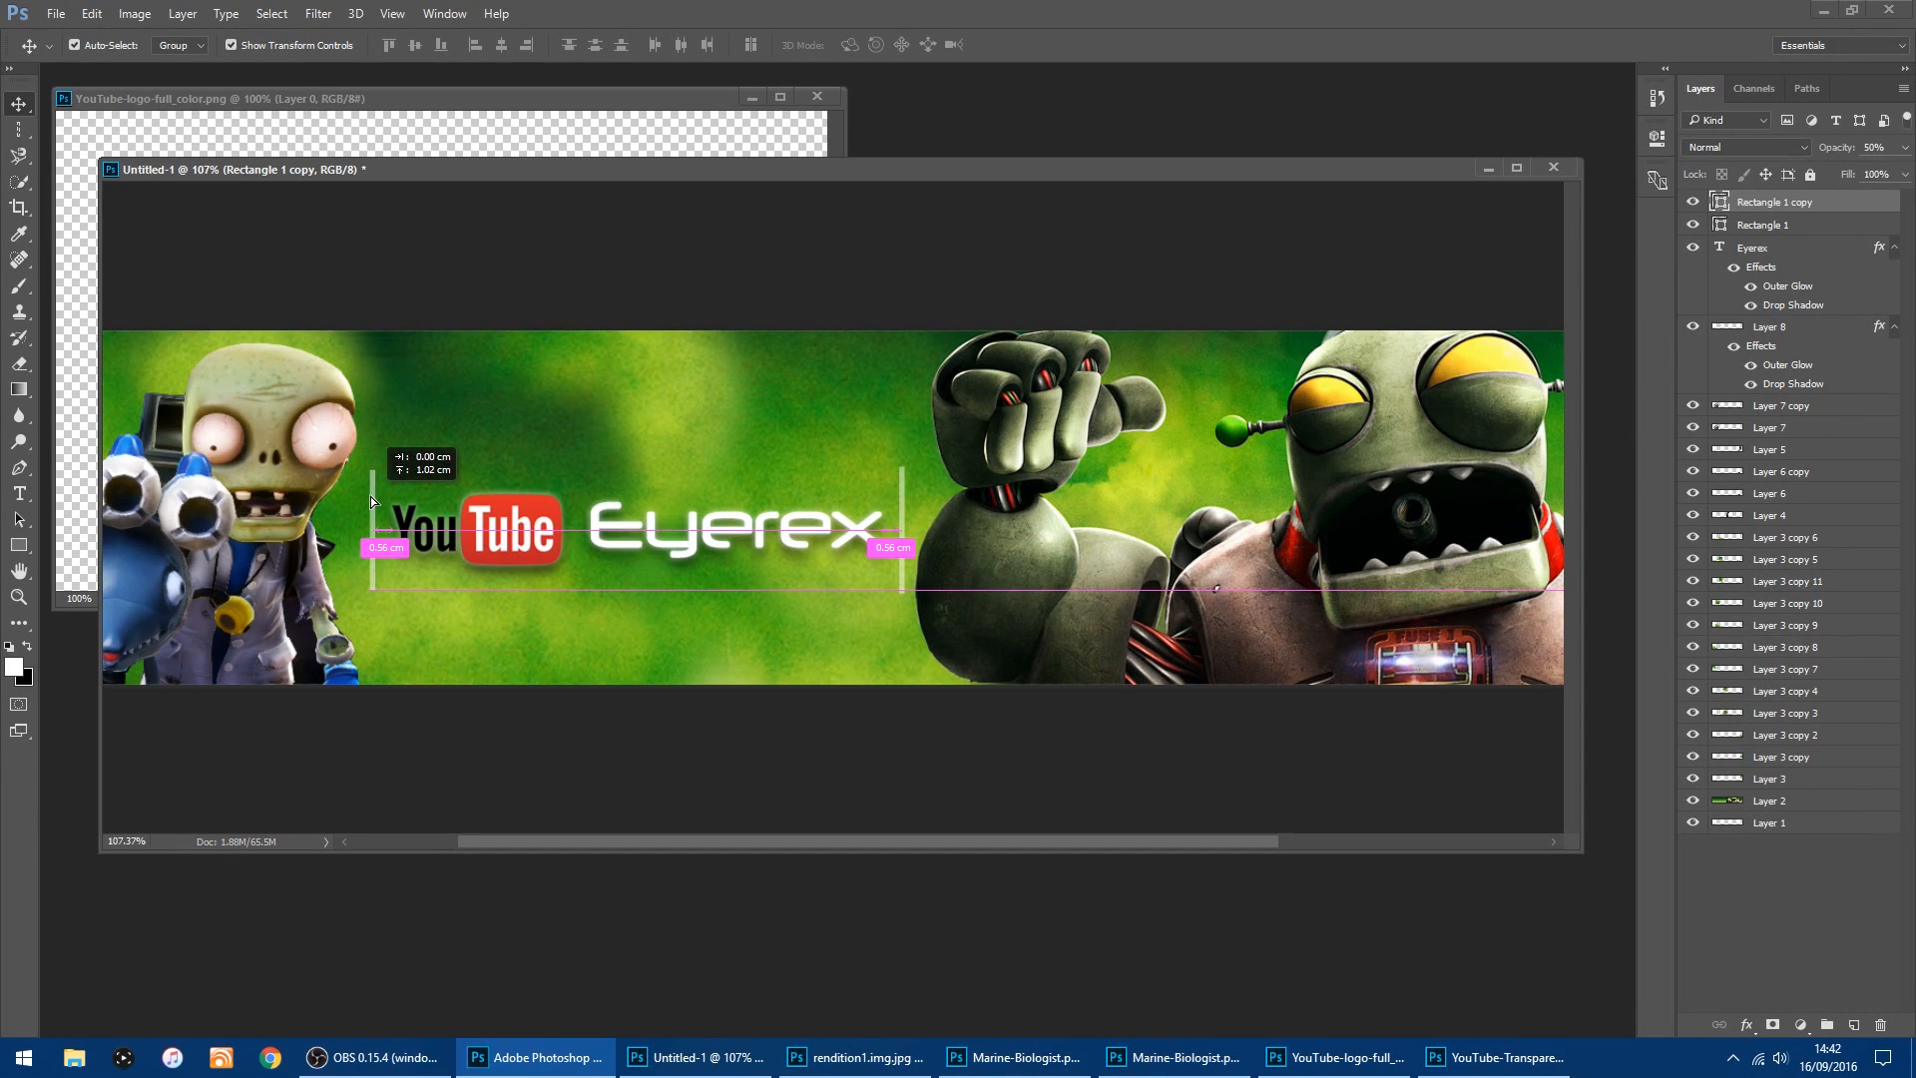
drag(369, 495, 370, 497)
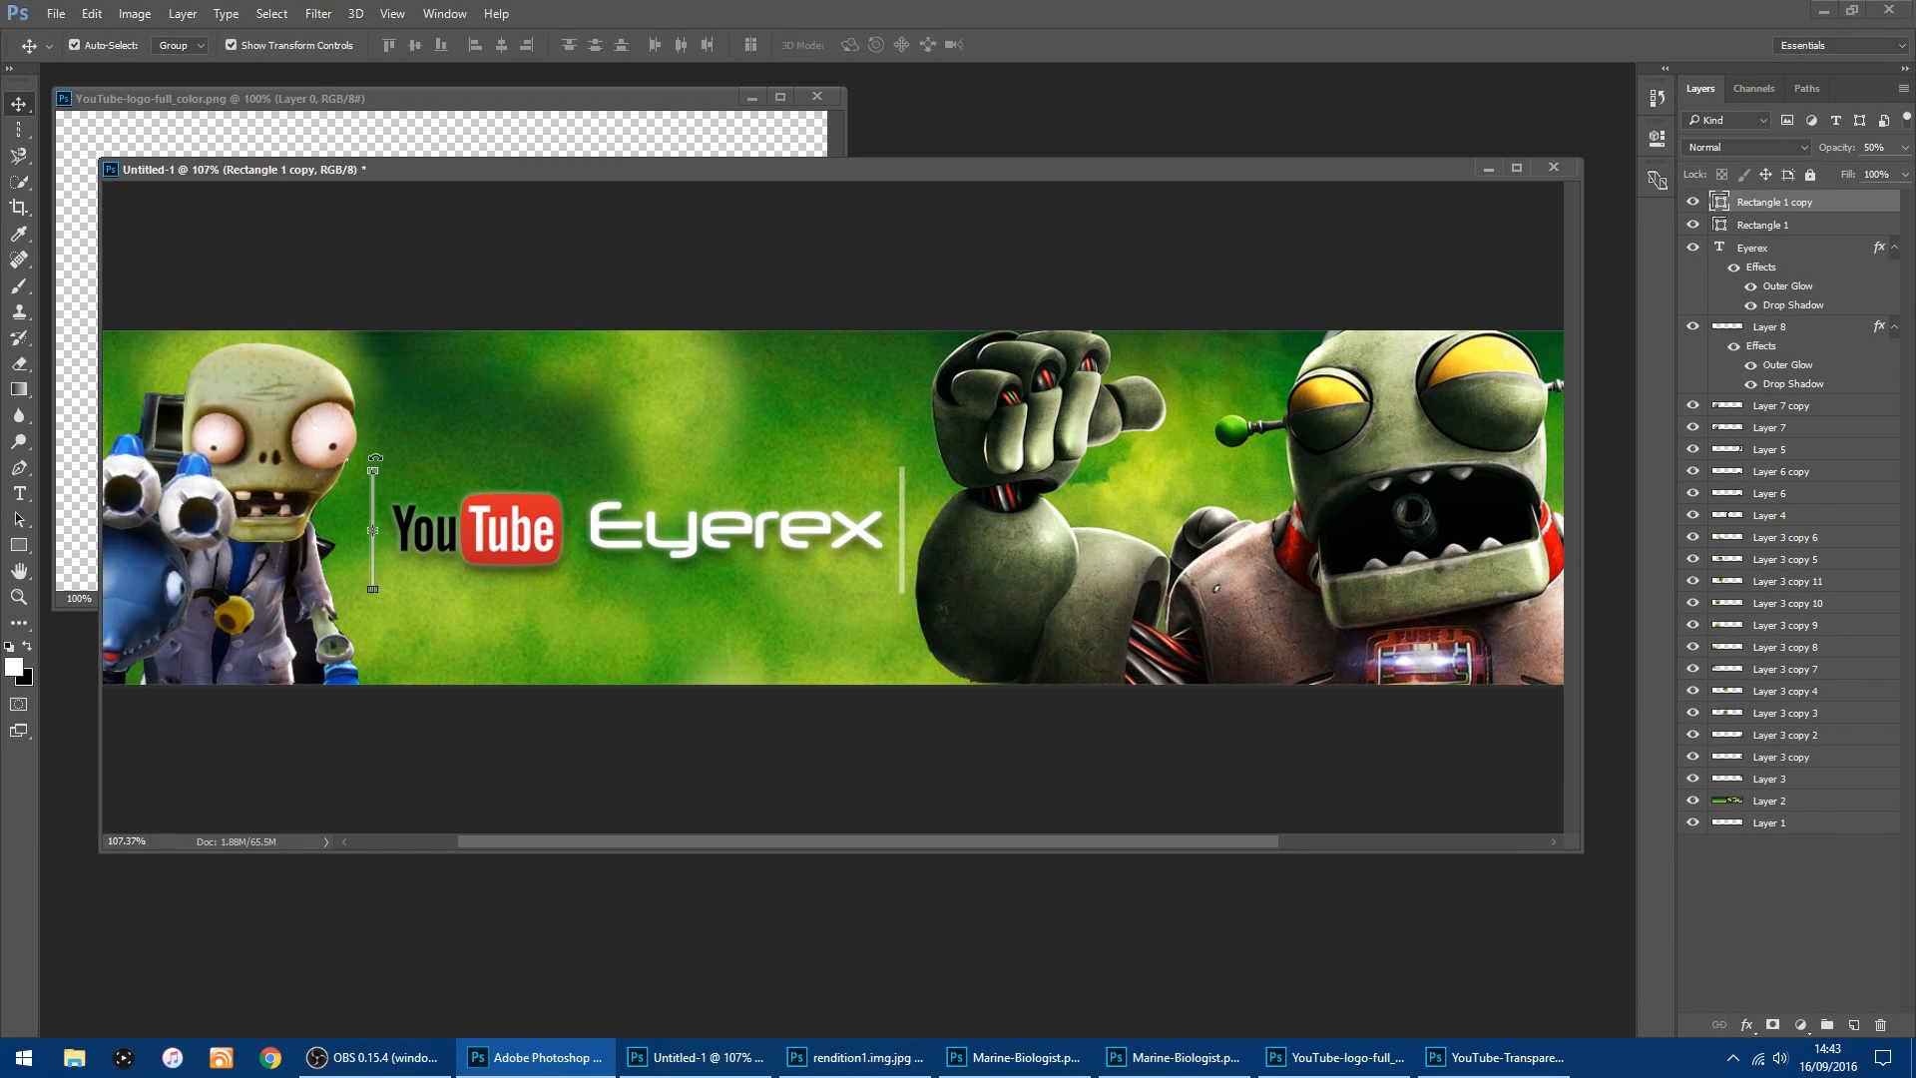
click(751, 763)
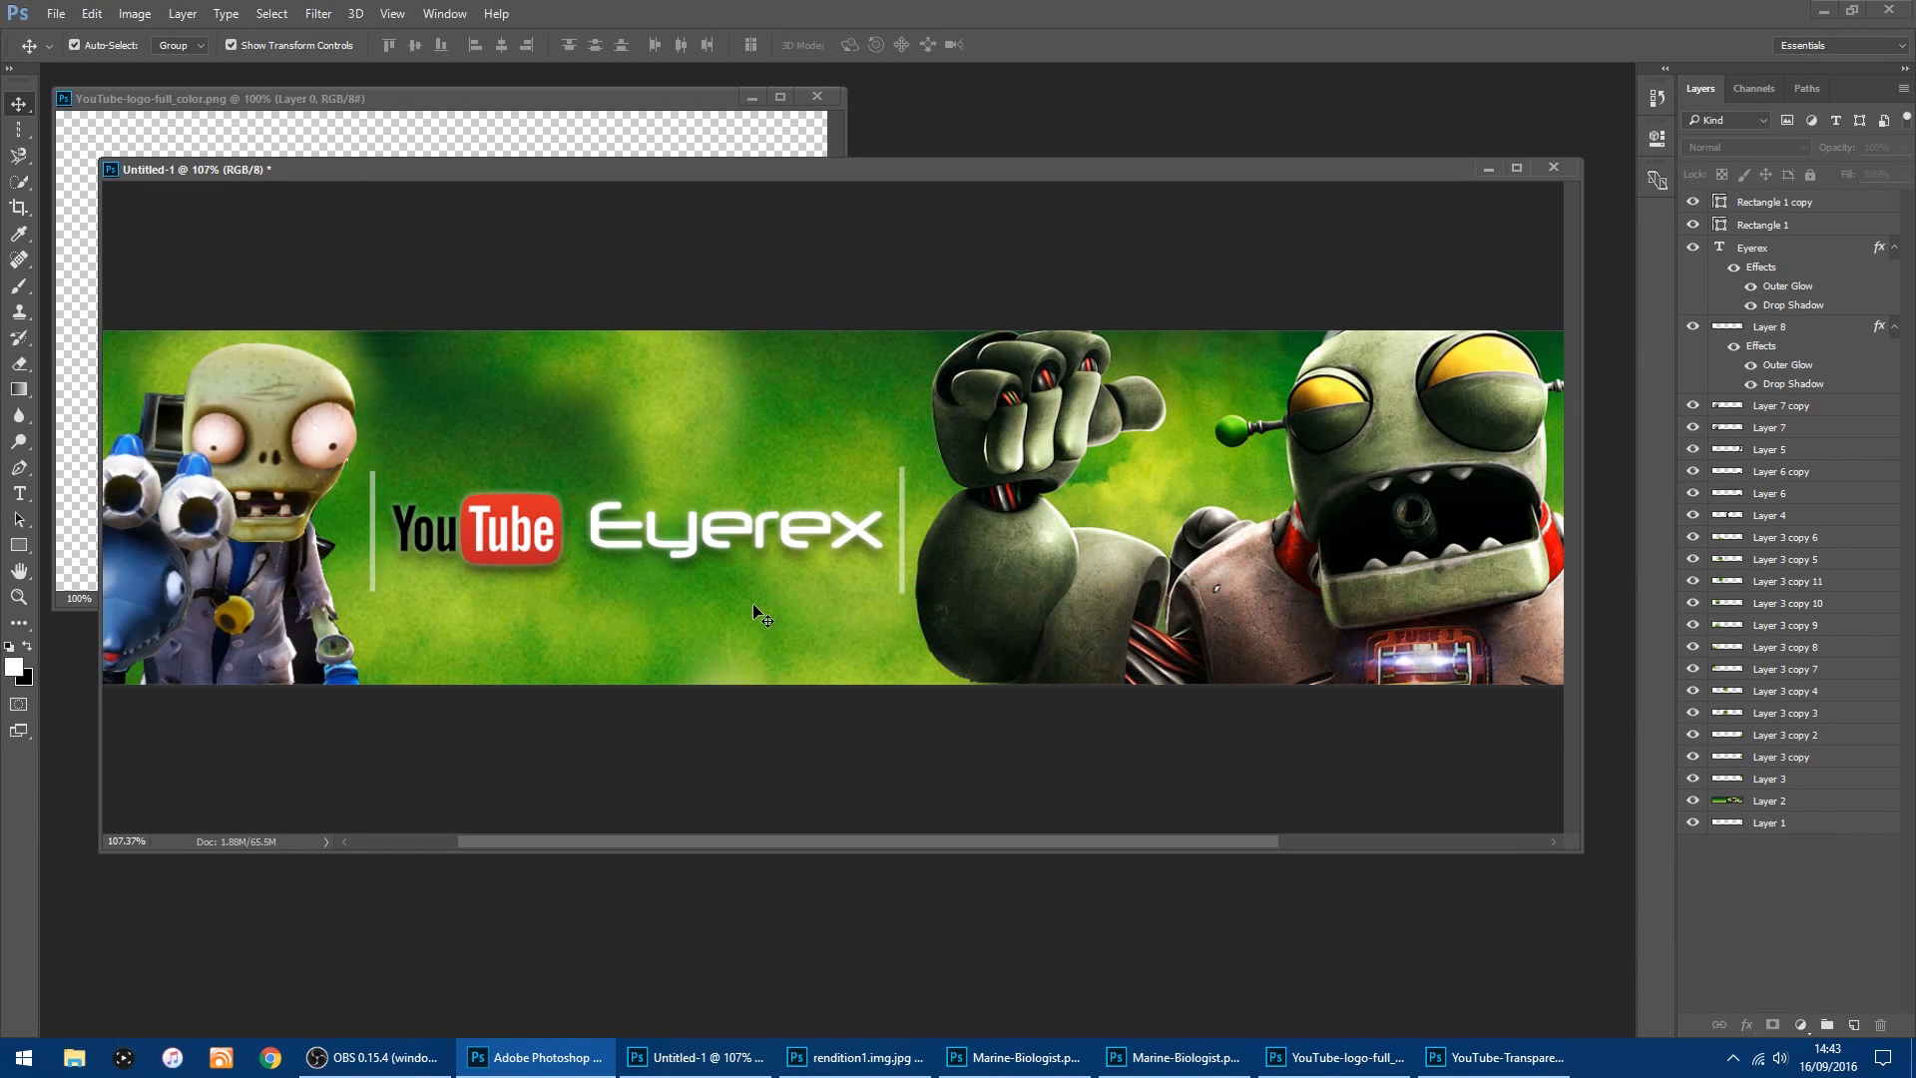
Hide the layer of the bar between the zombie and the YouTube logo.
scroll(746, 597, down, 2)
scroll(747, 596, down, 1)
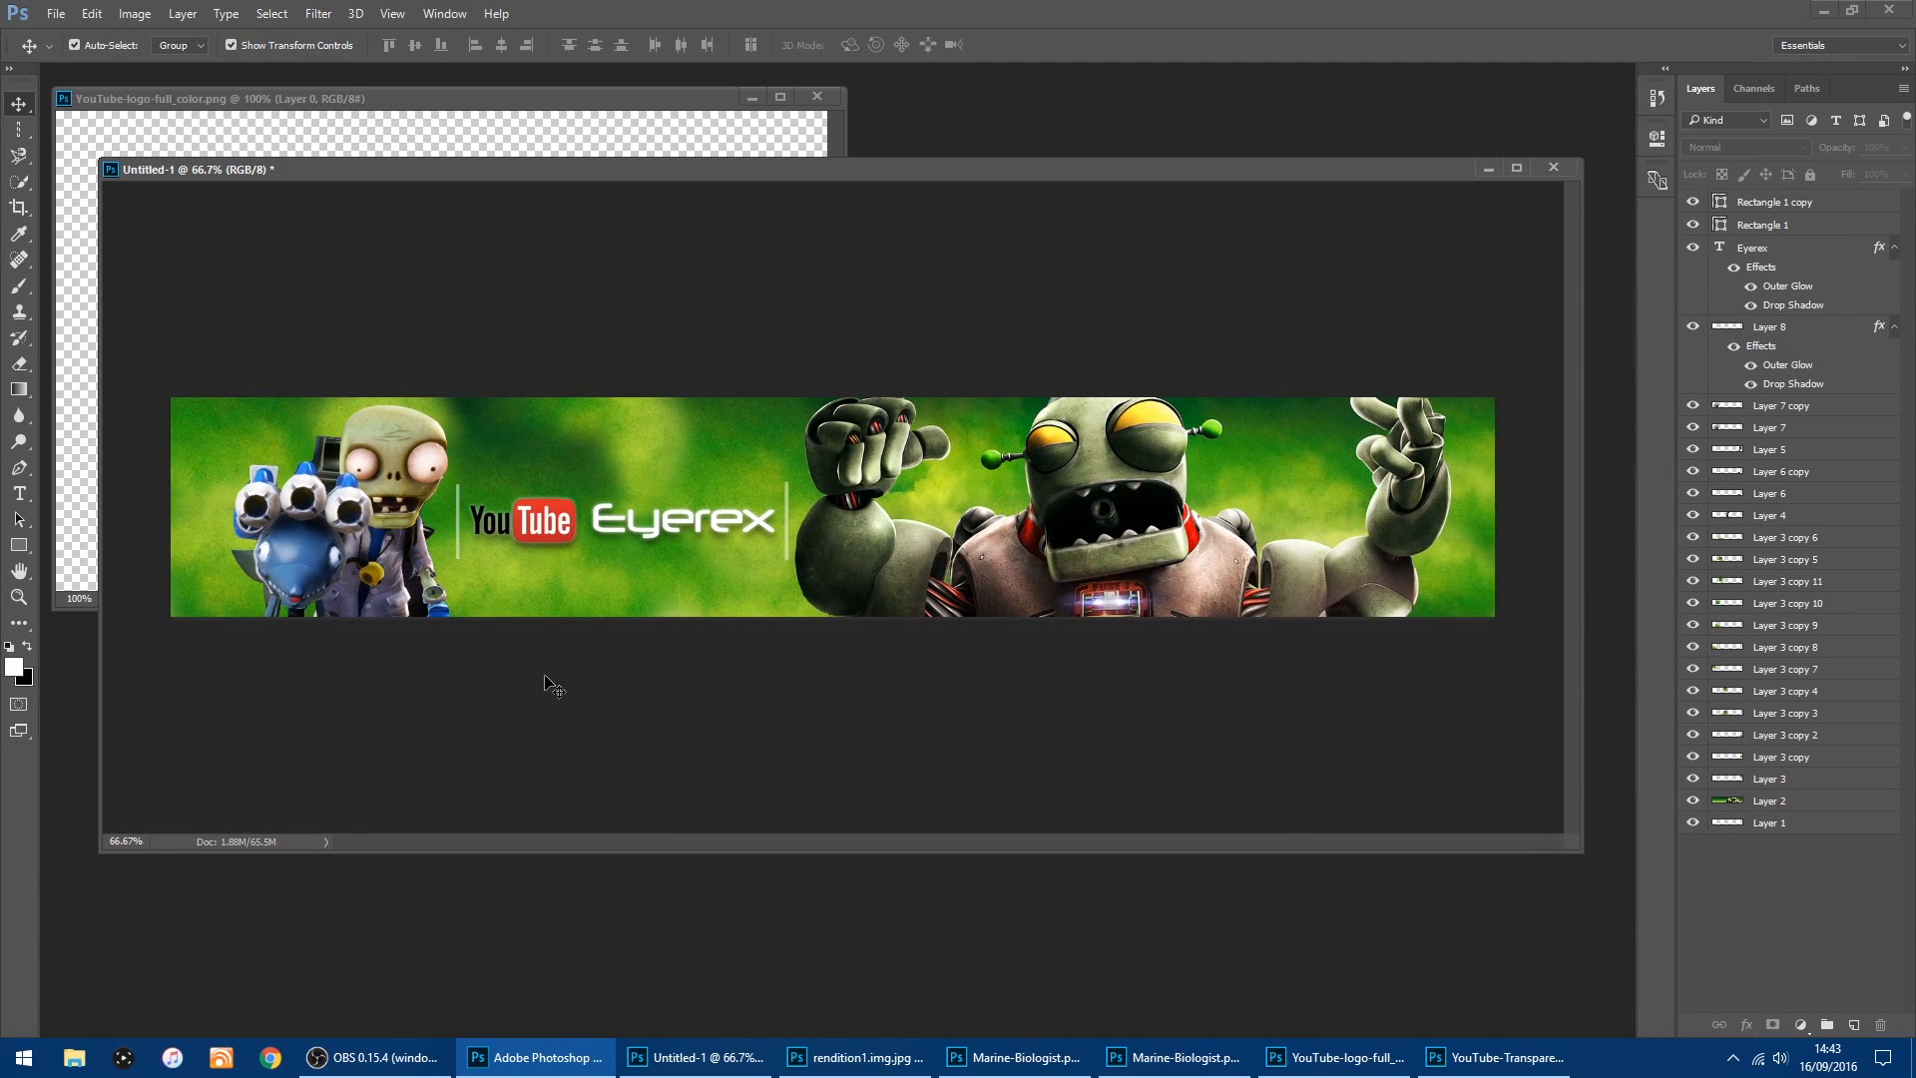
click(458, 526)
click(1691, 202)
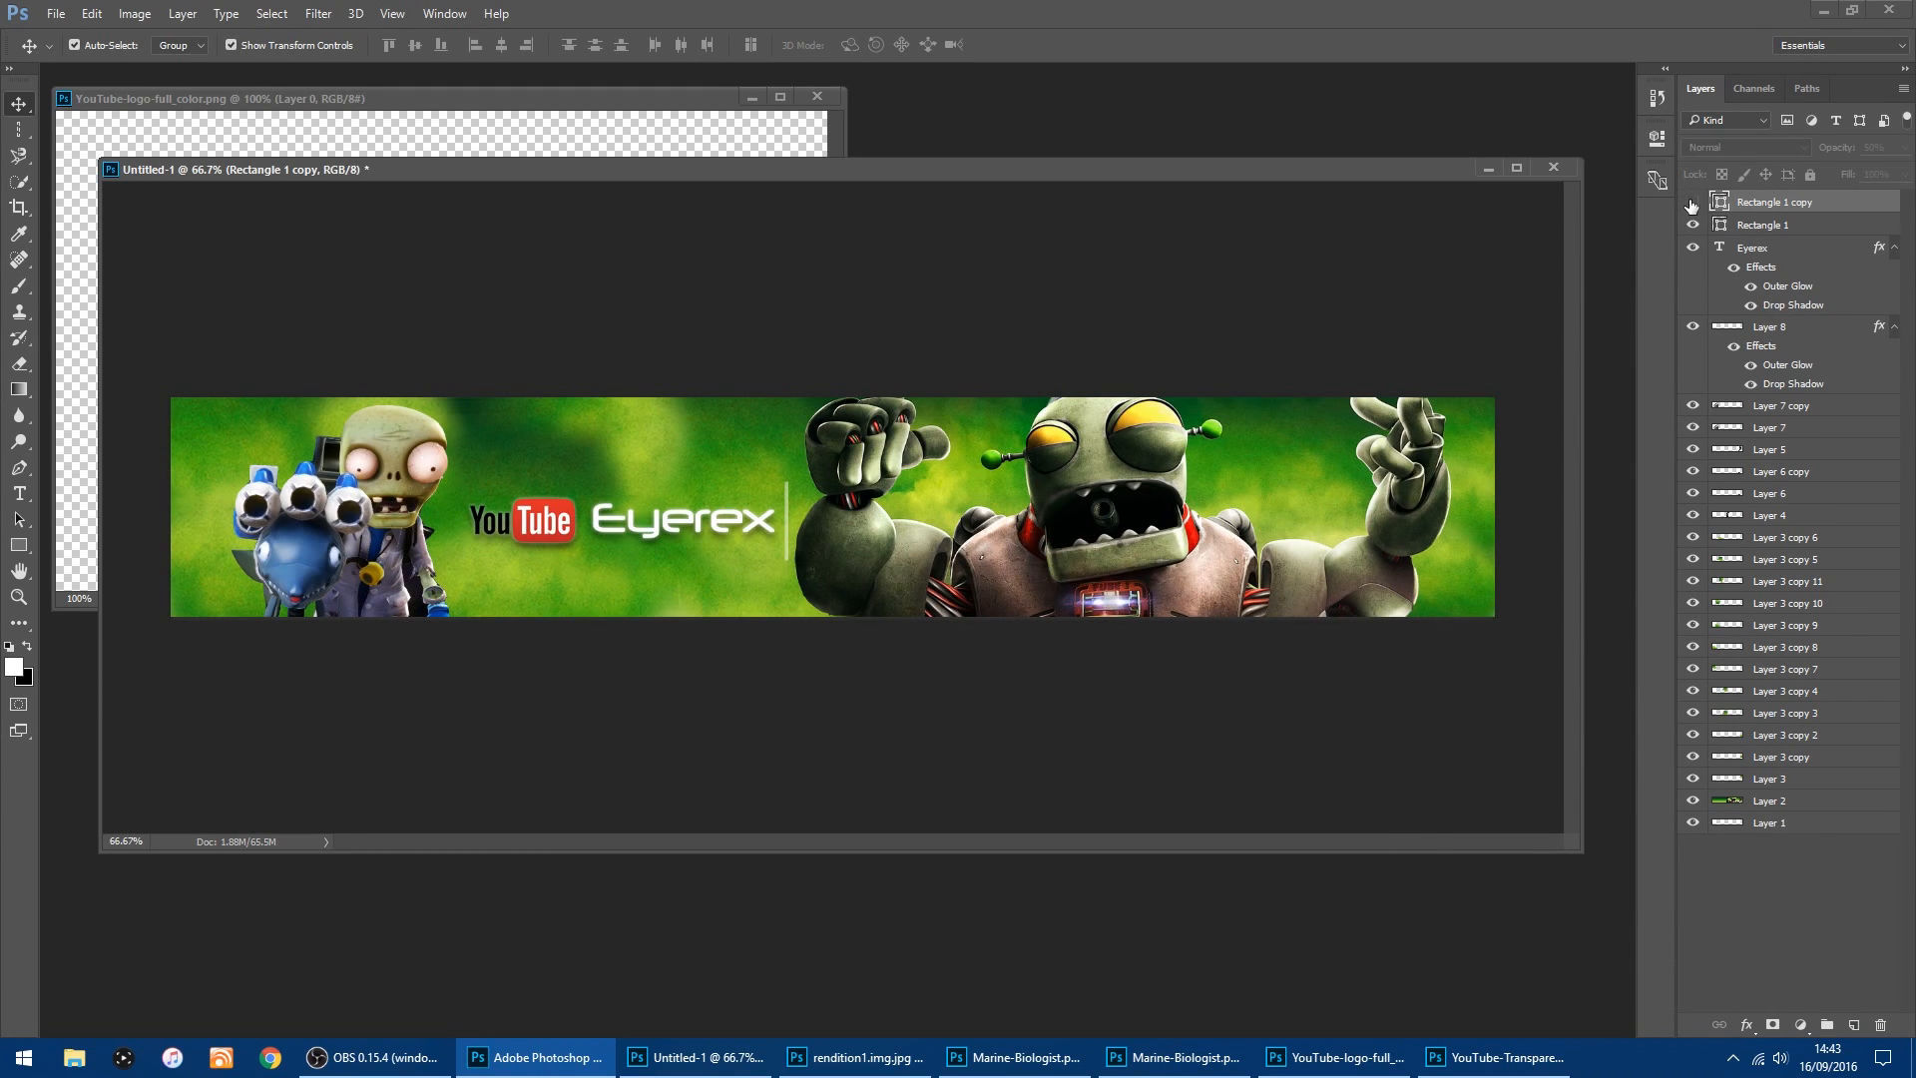
Duplicate the bar beside the robot and place the copy level with it between the zombie and the YouTube logo, with an equal gap.
click(790, 526)
drag(1724, 226, 1853, 1025)
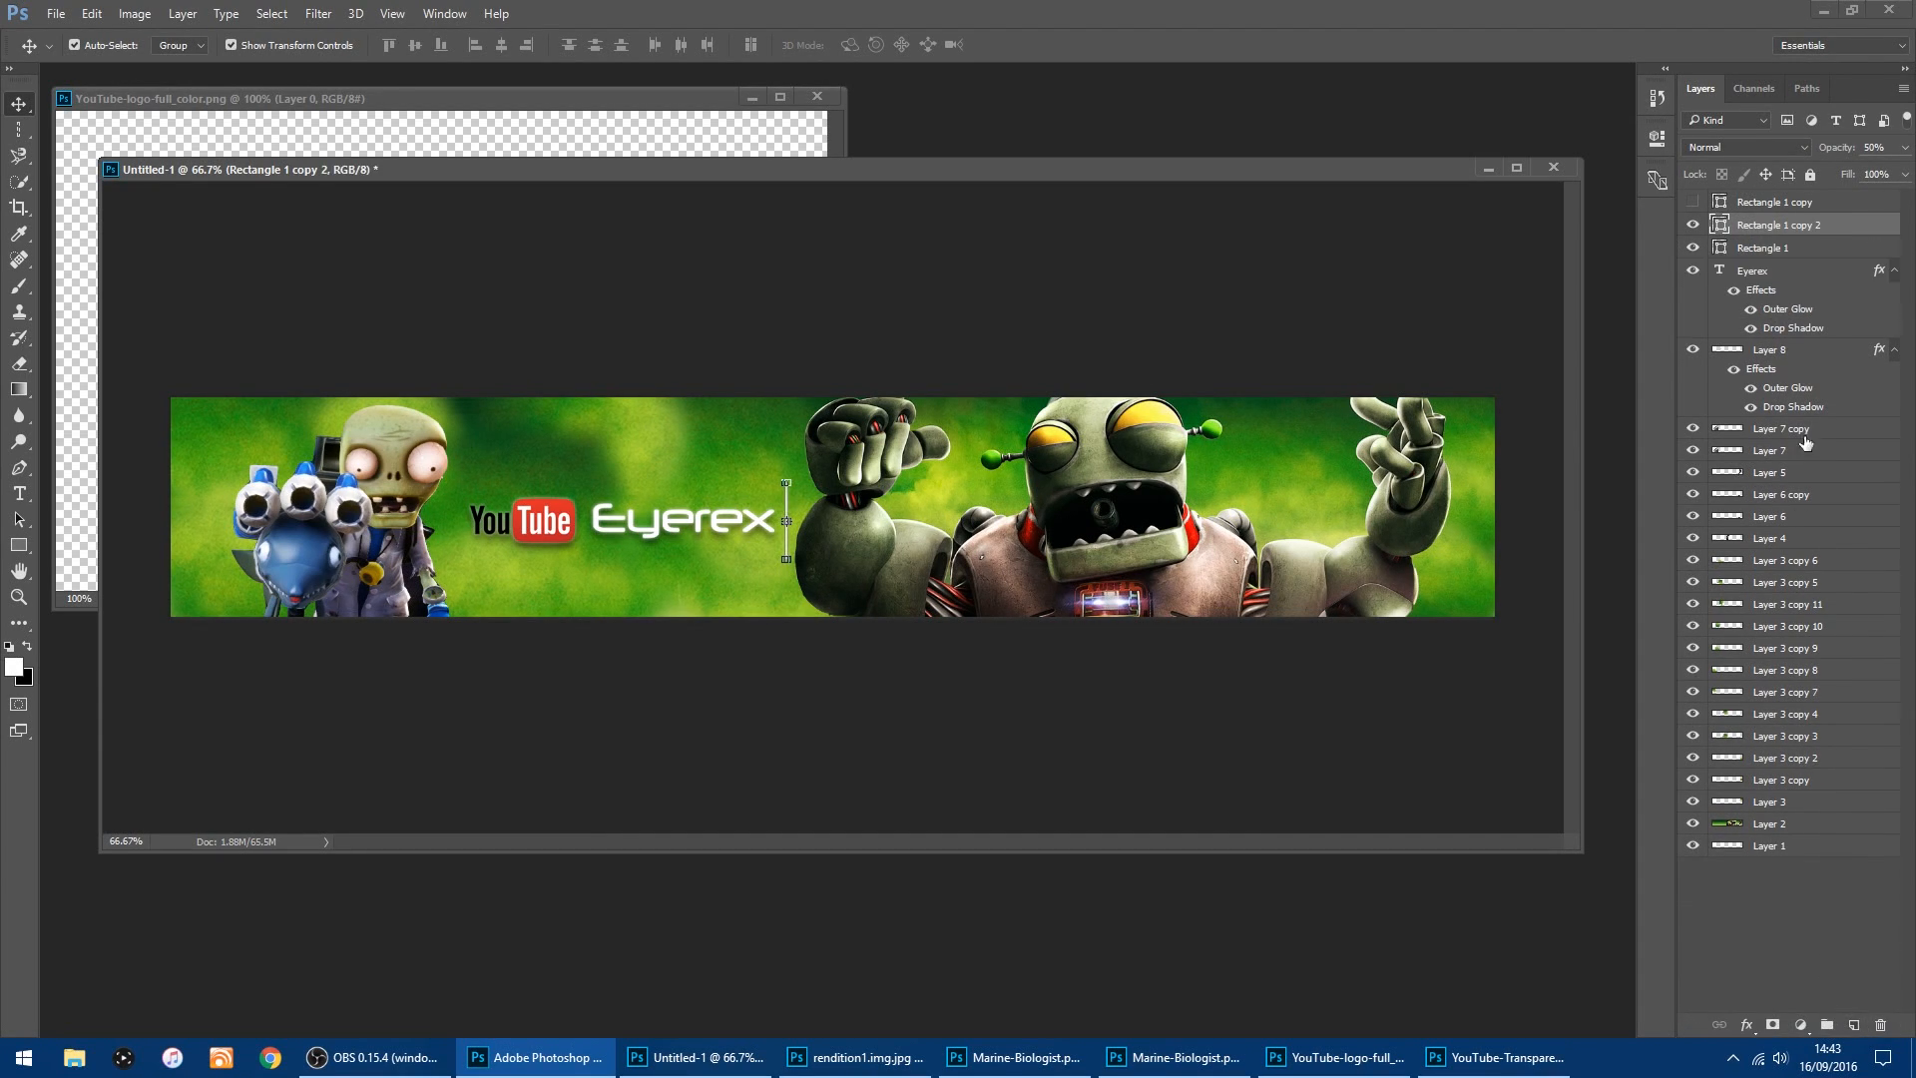
scroll(663, 541, up, 3)
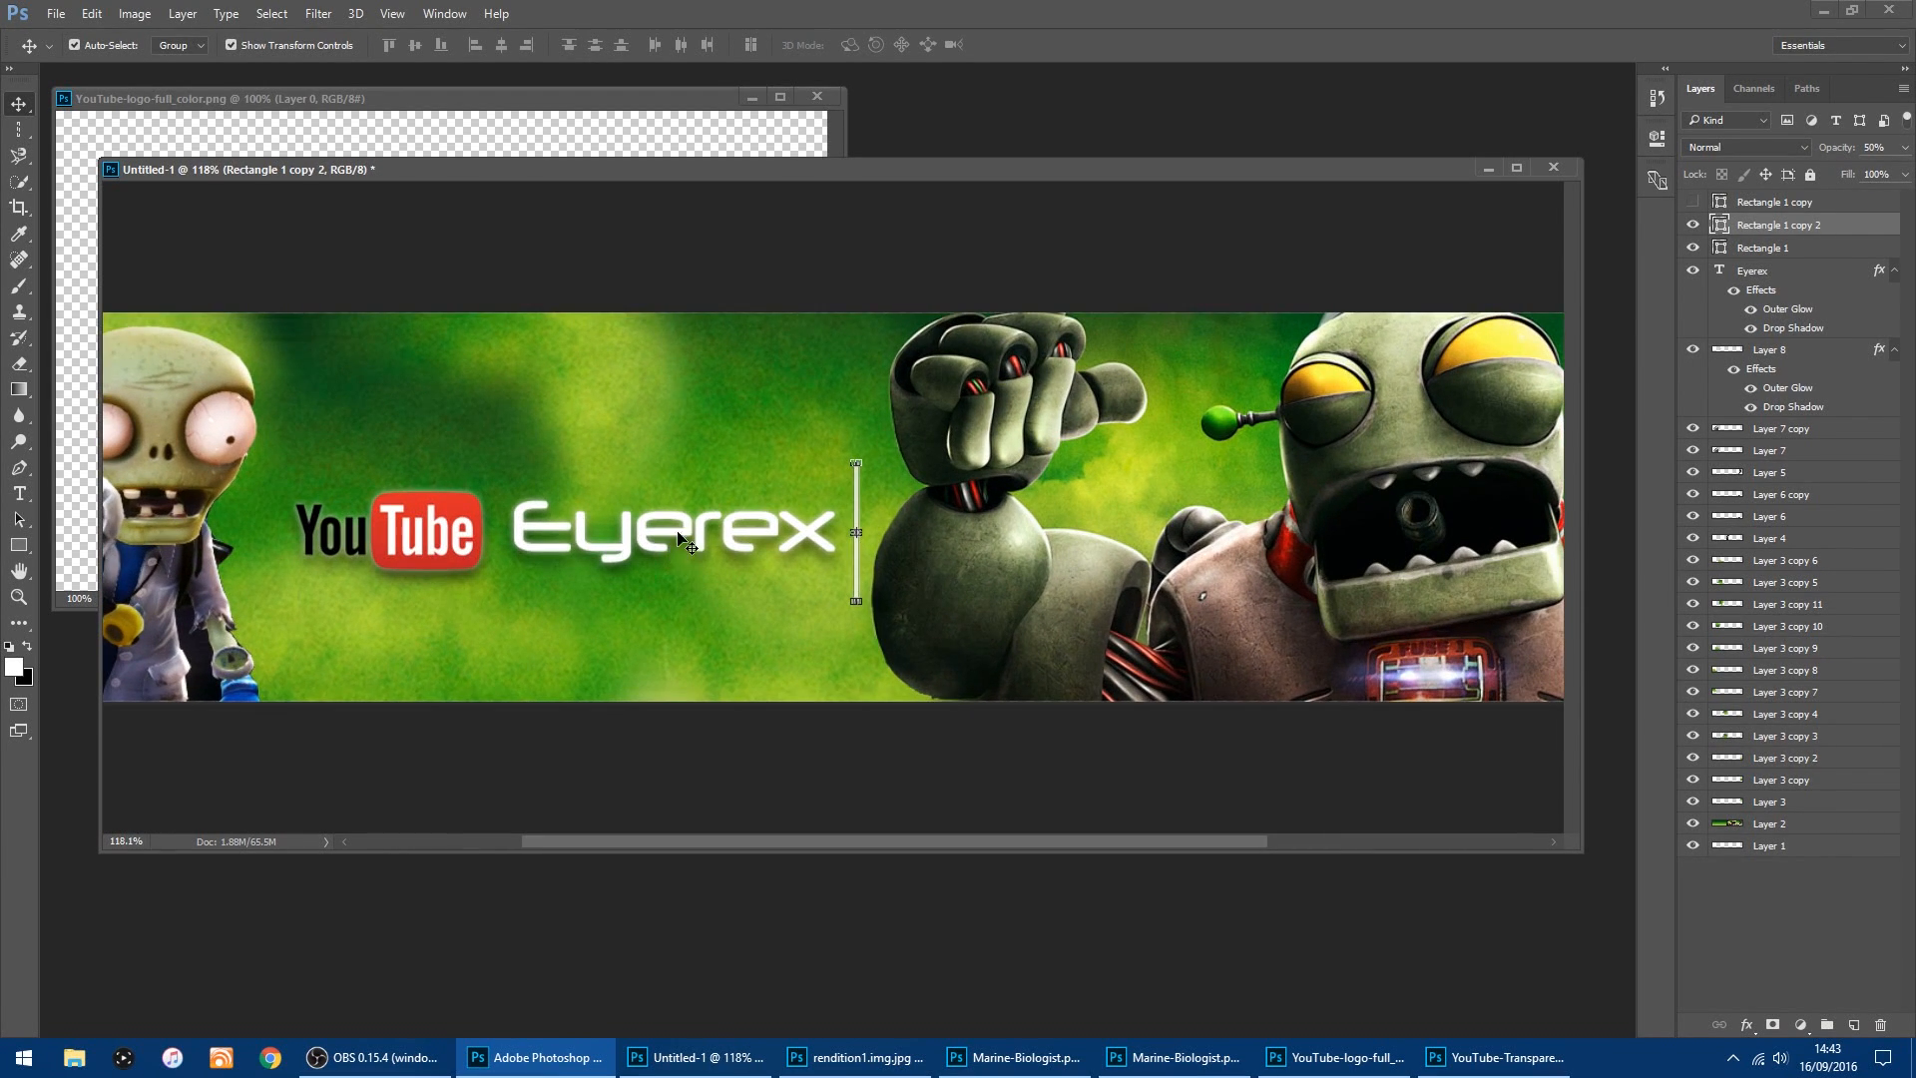
drag(854, 489, 274, 491)
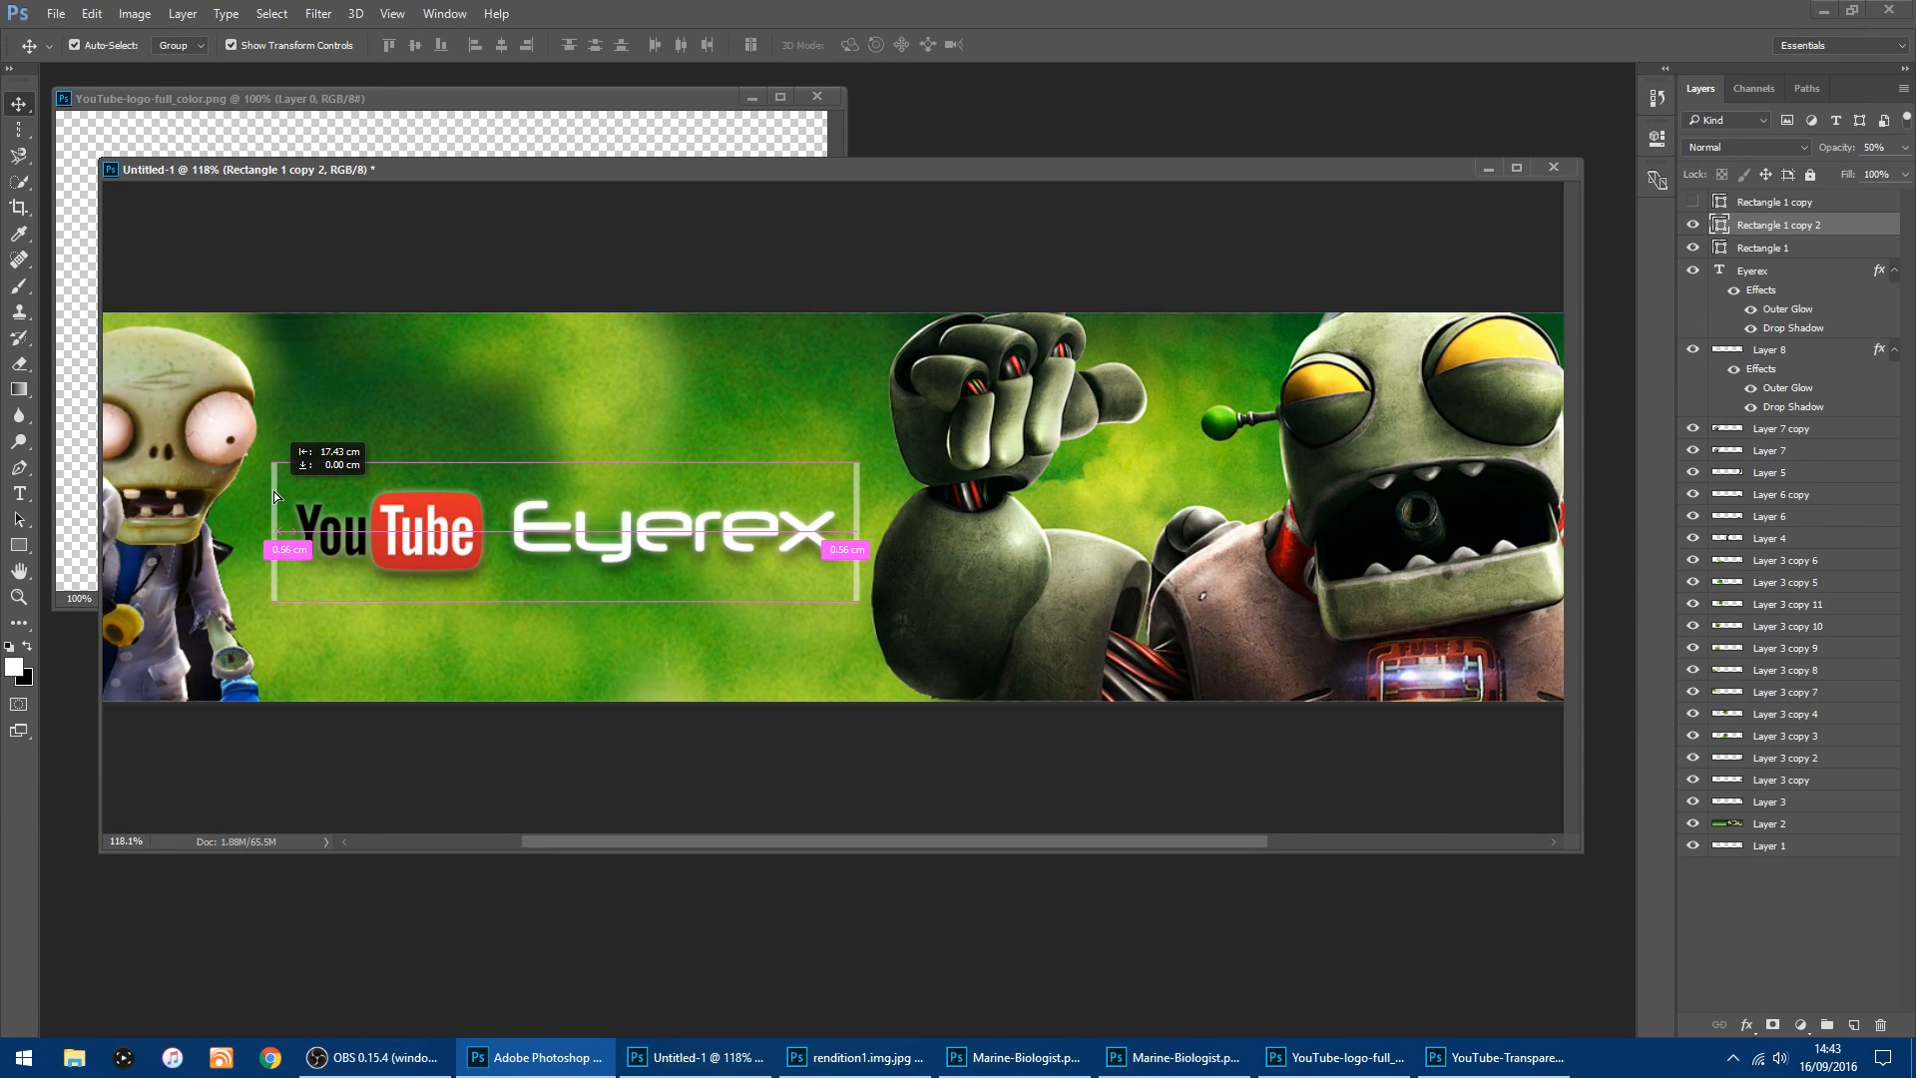
drag(273, 491, 274, 491)
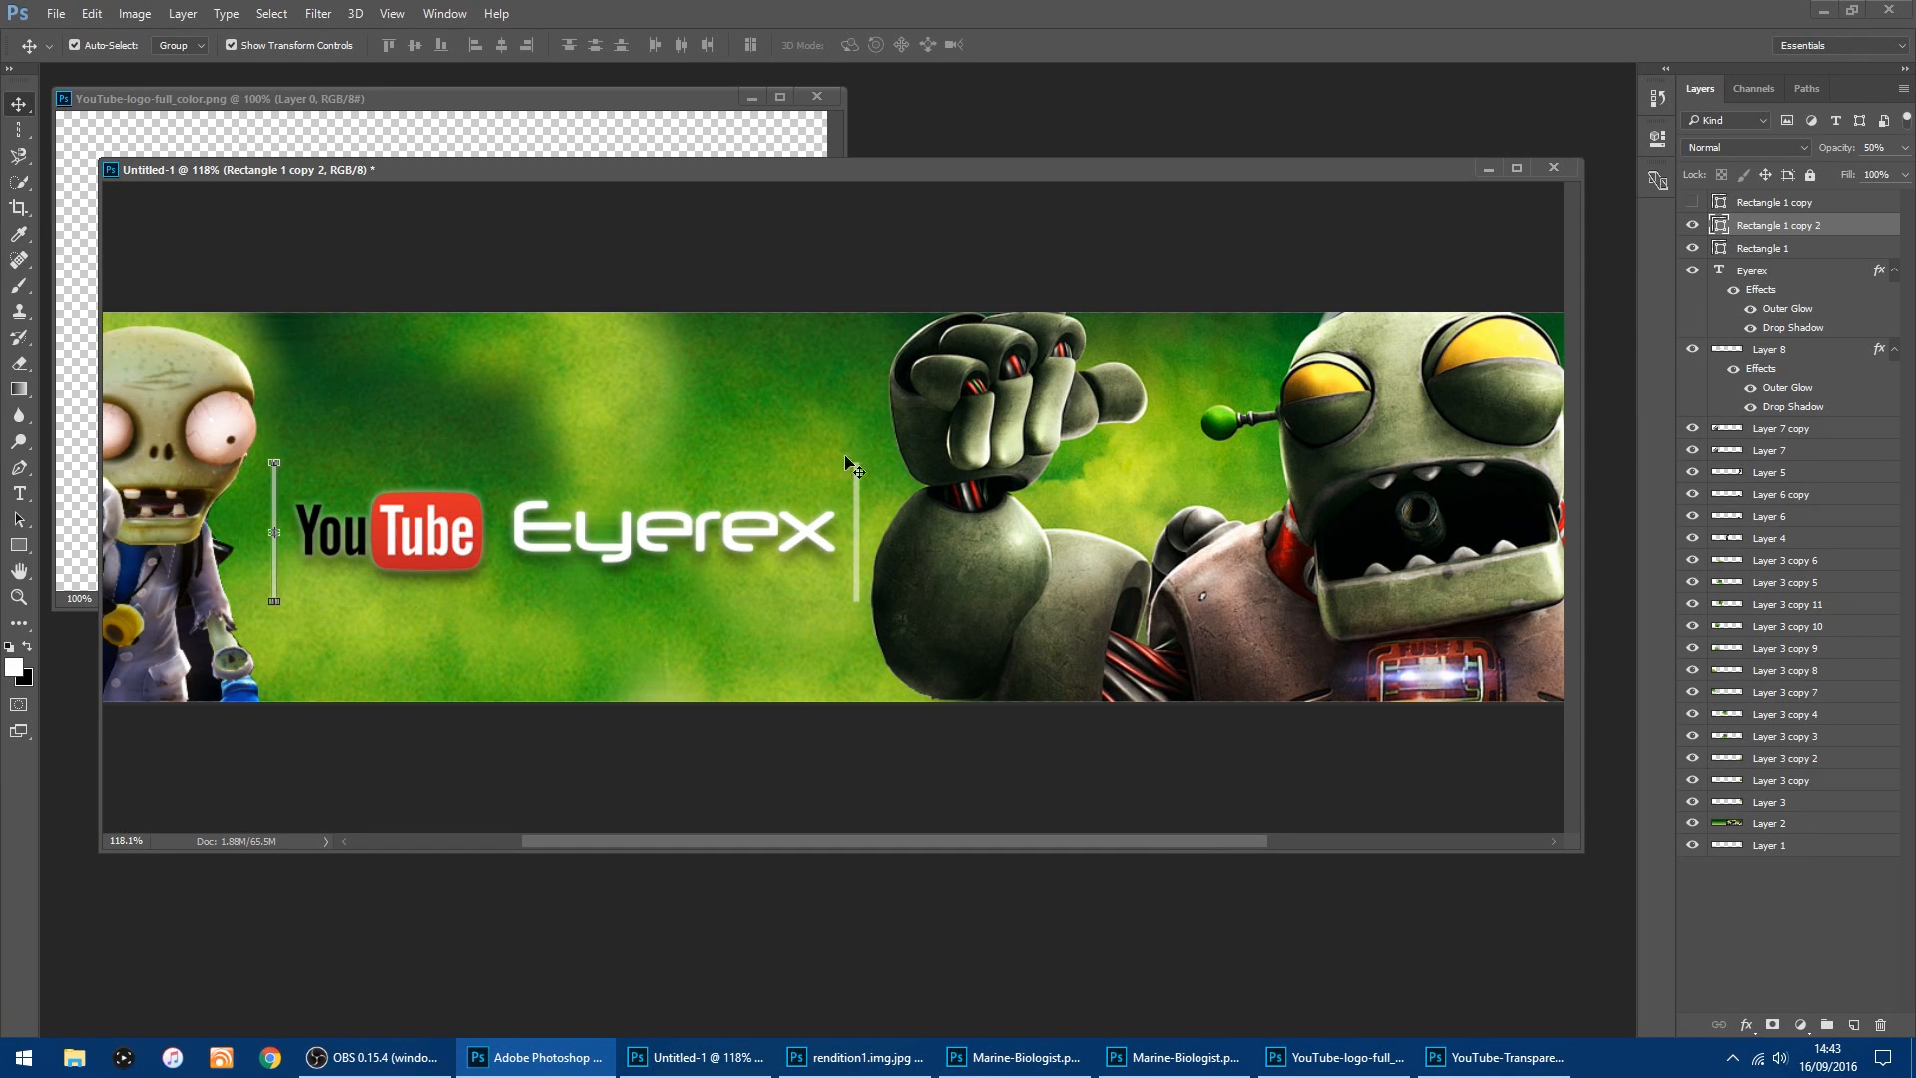
Deselect the divider bar and minimise the YouTube-logo-full_color.png document.
scroll(1241, 480, down, 3)
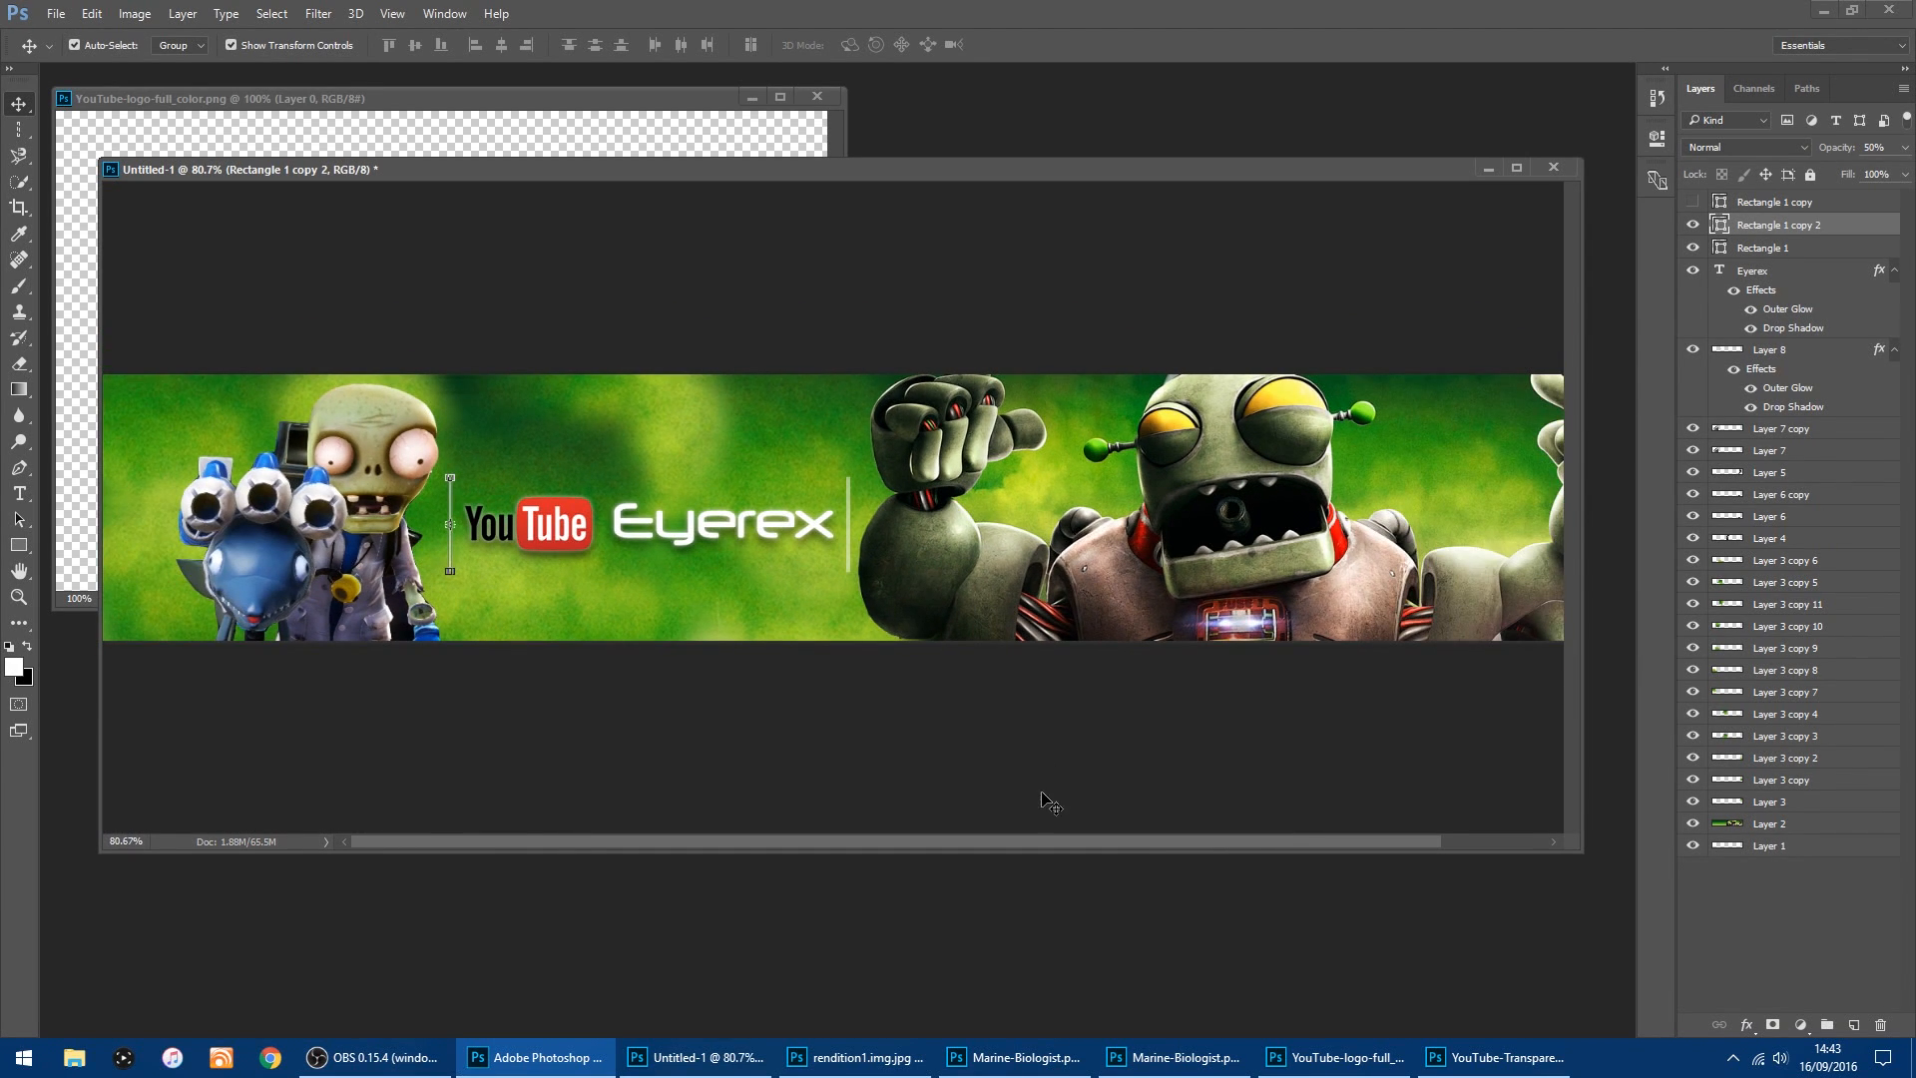
click(1087, 760)
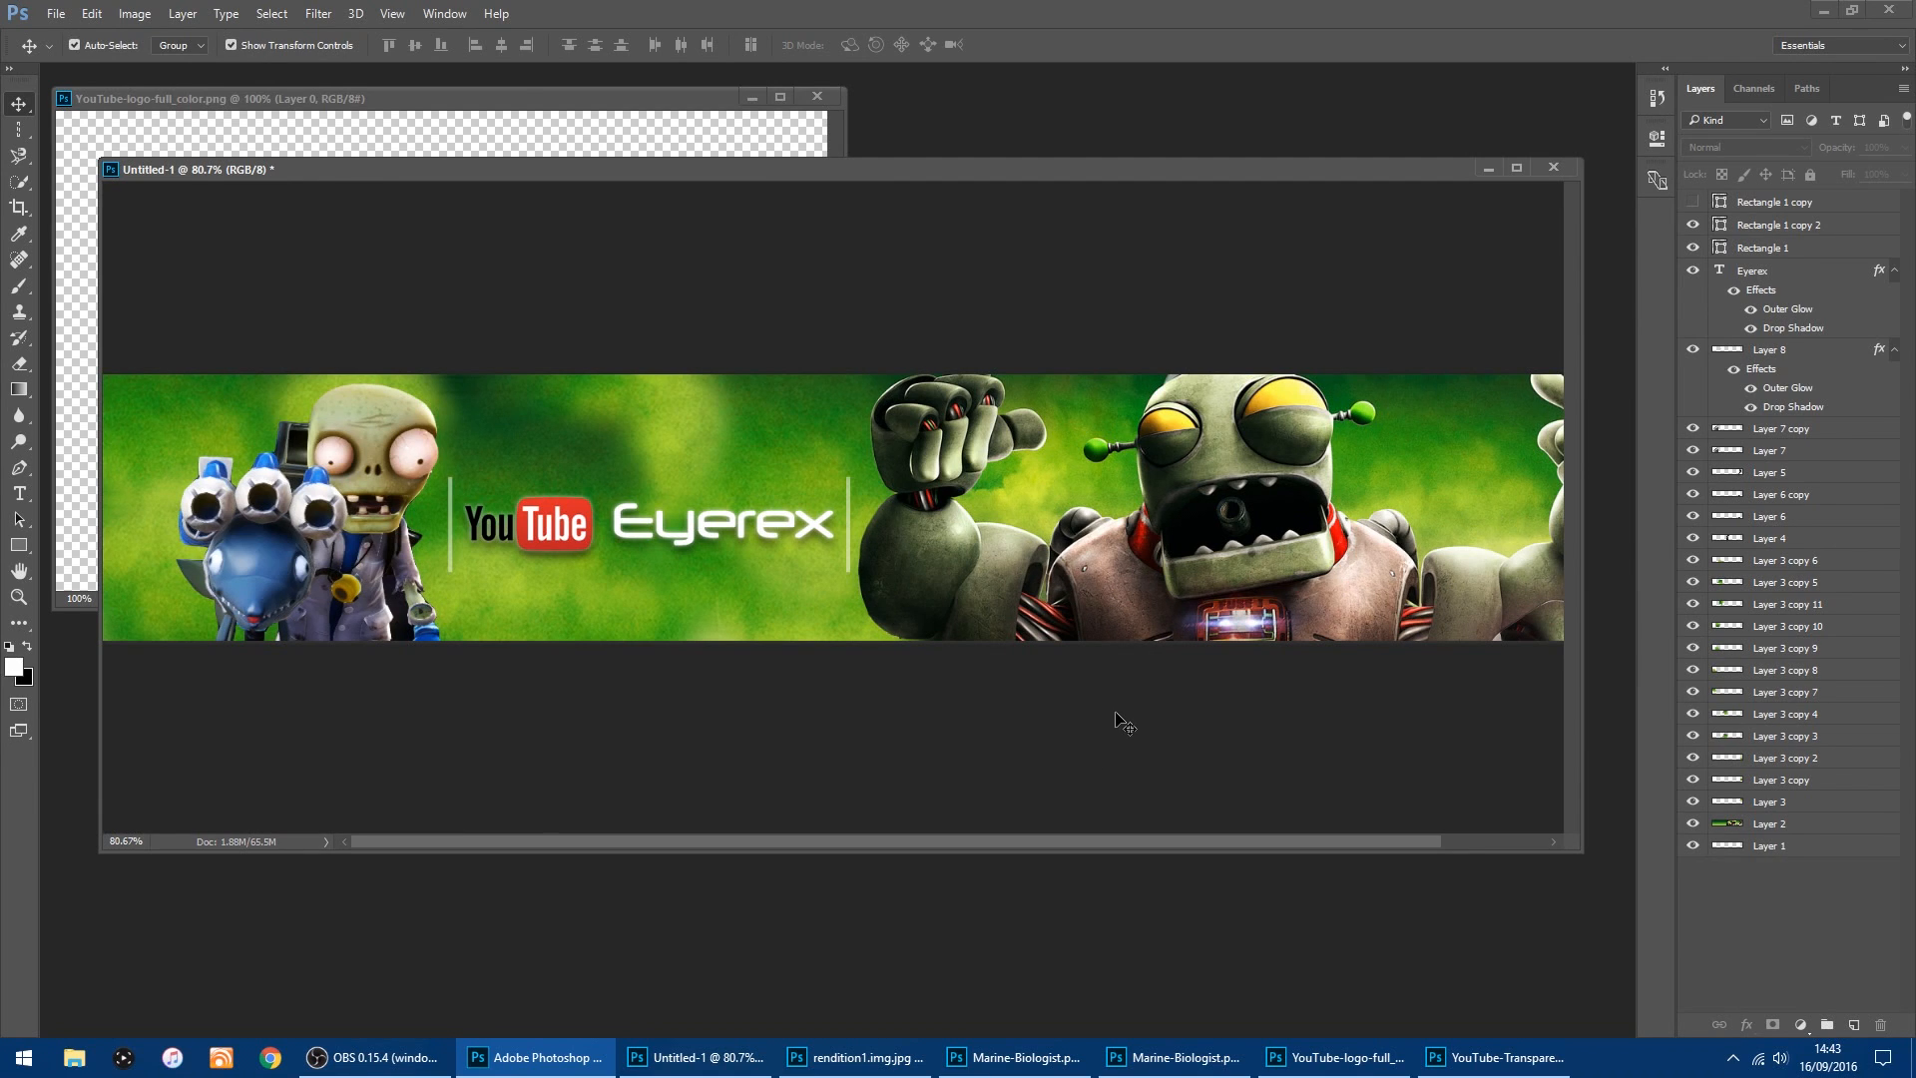
scroll(1116, 719, down, 1)
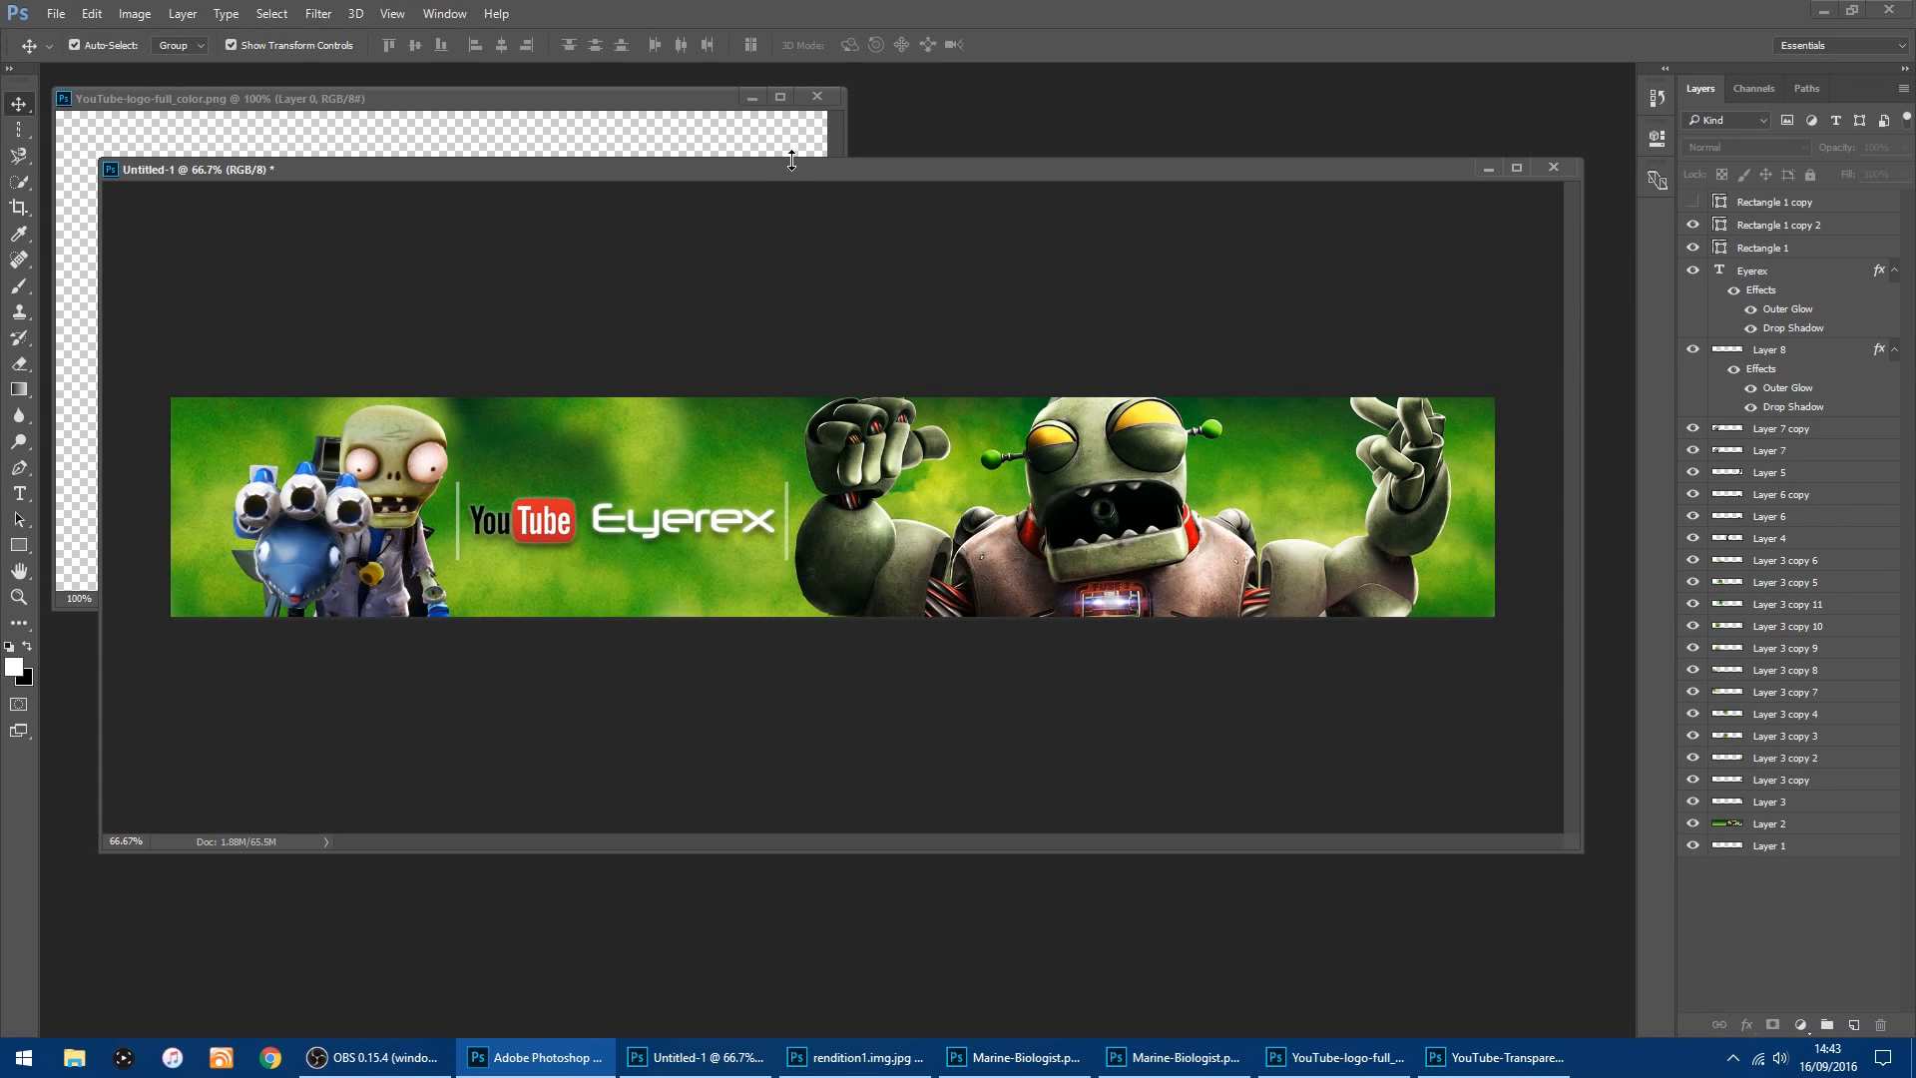
click(752, 98)
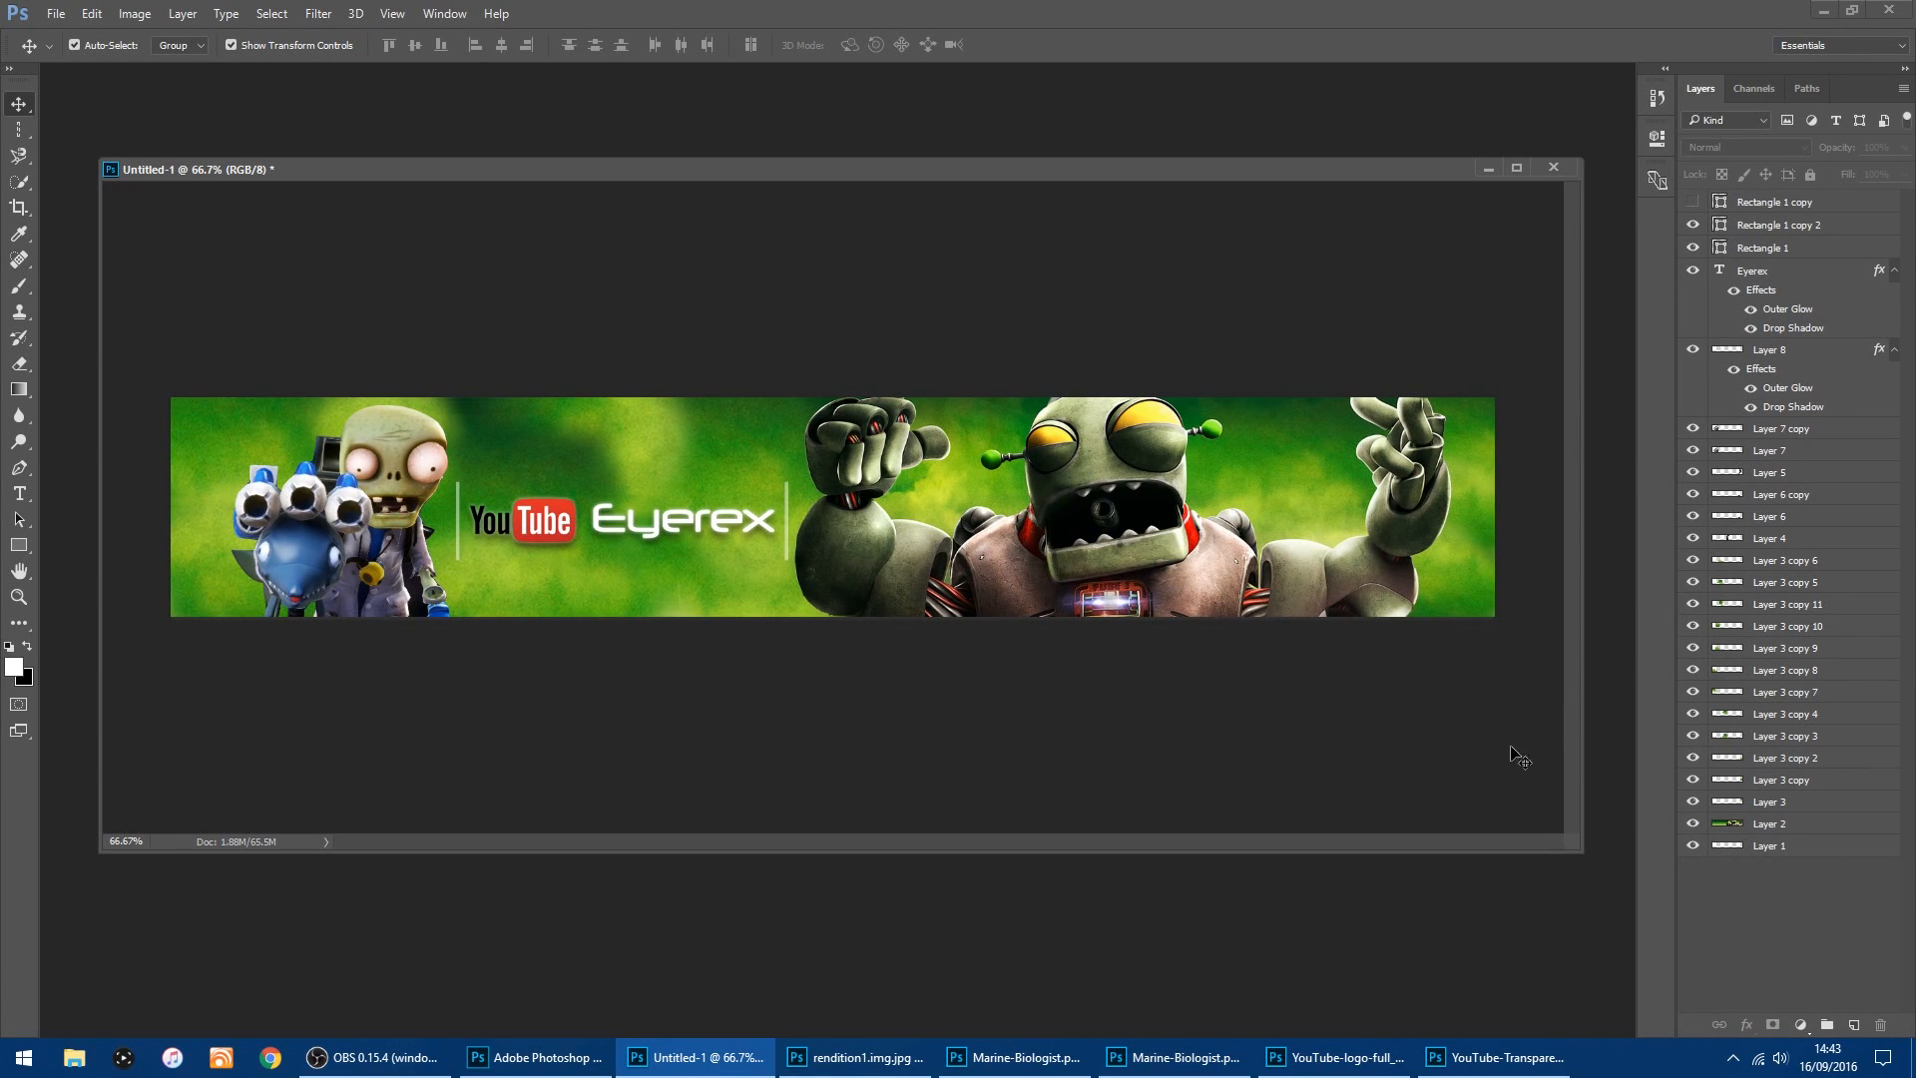
Collapse the effects lists of the YouTube logo layer and the Eyerex text layer.
click(399, 477)
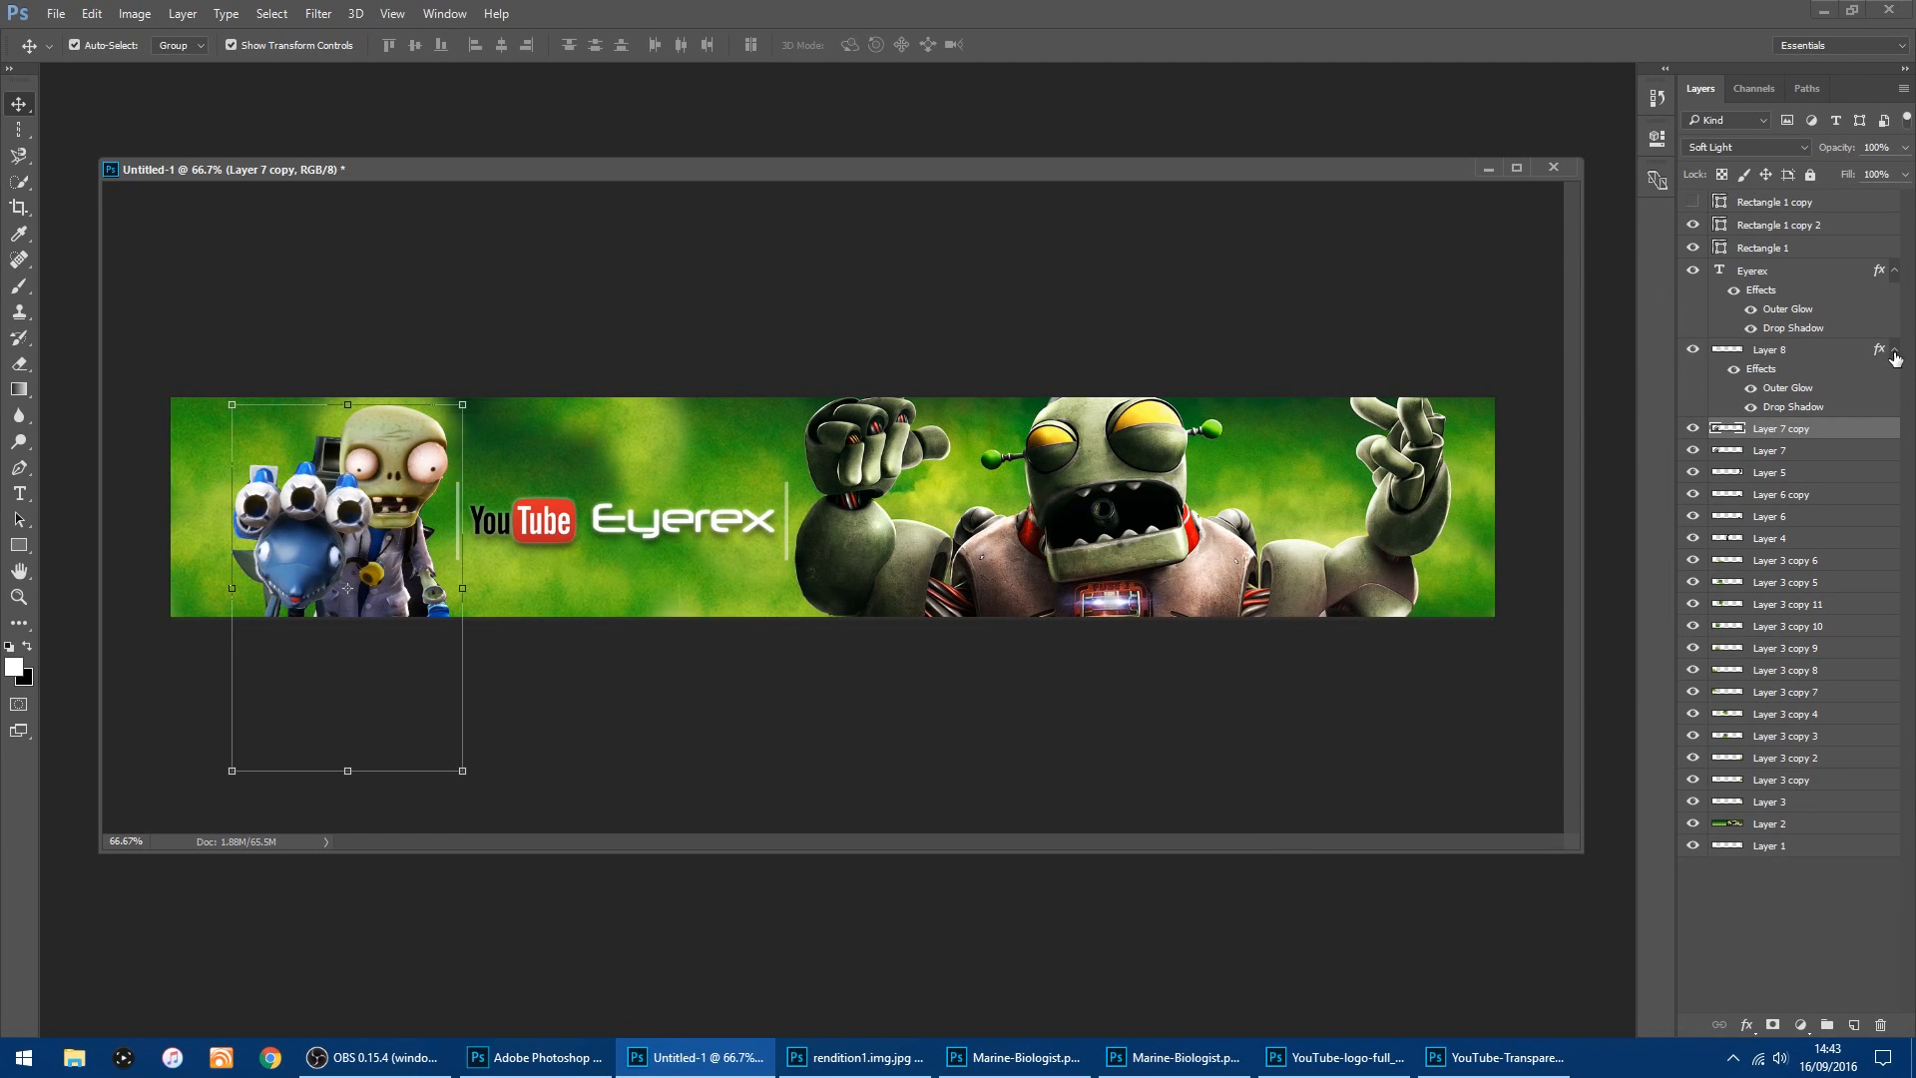
click(1894, 349)
click(1894, 270)
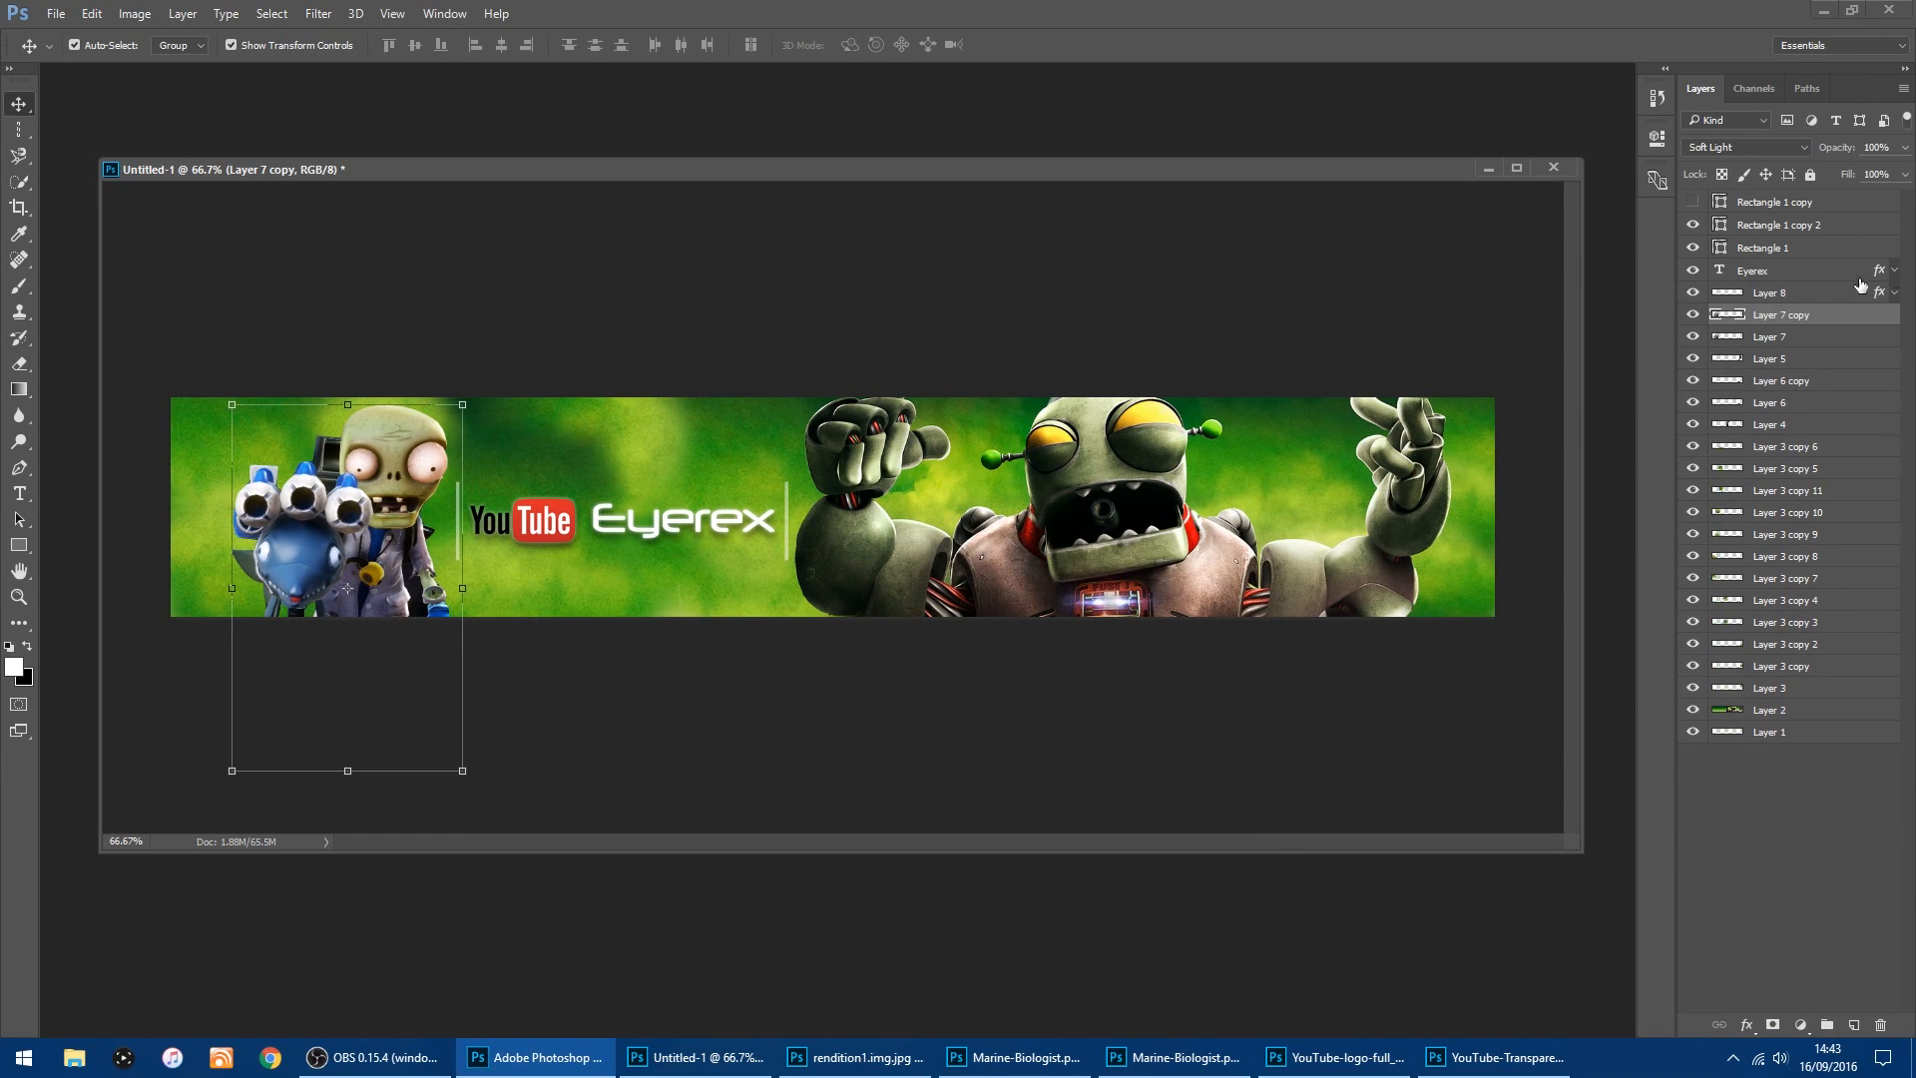
Hide both zombie layers, the YouTube logo, the Eyerex text and the two divider bars, leaving only the robot and background layers shown.
click(1696, 316)
click(1693, 292)
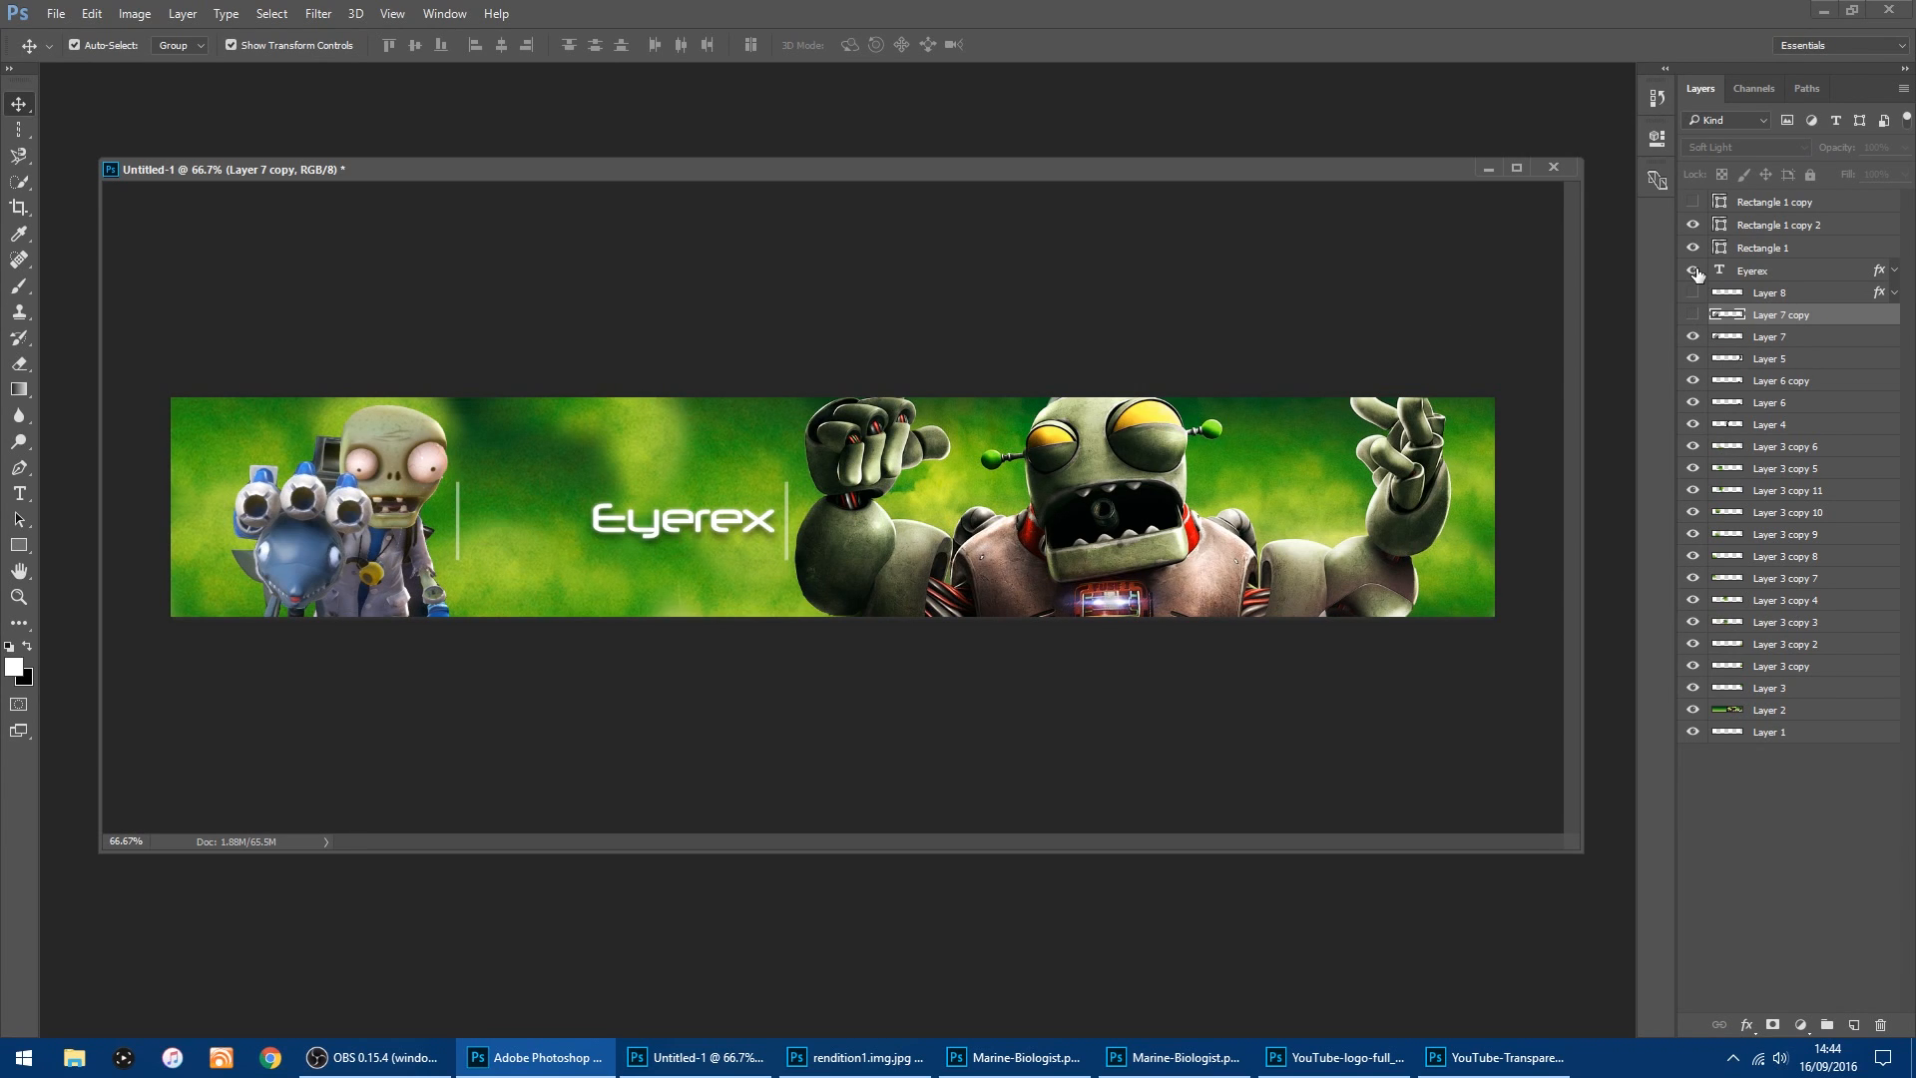
click(1692, 270)
click(1692, 247)
click(1693, 225)
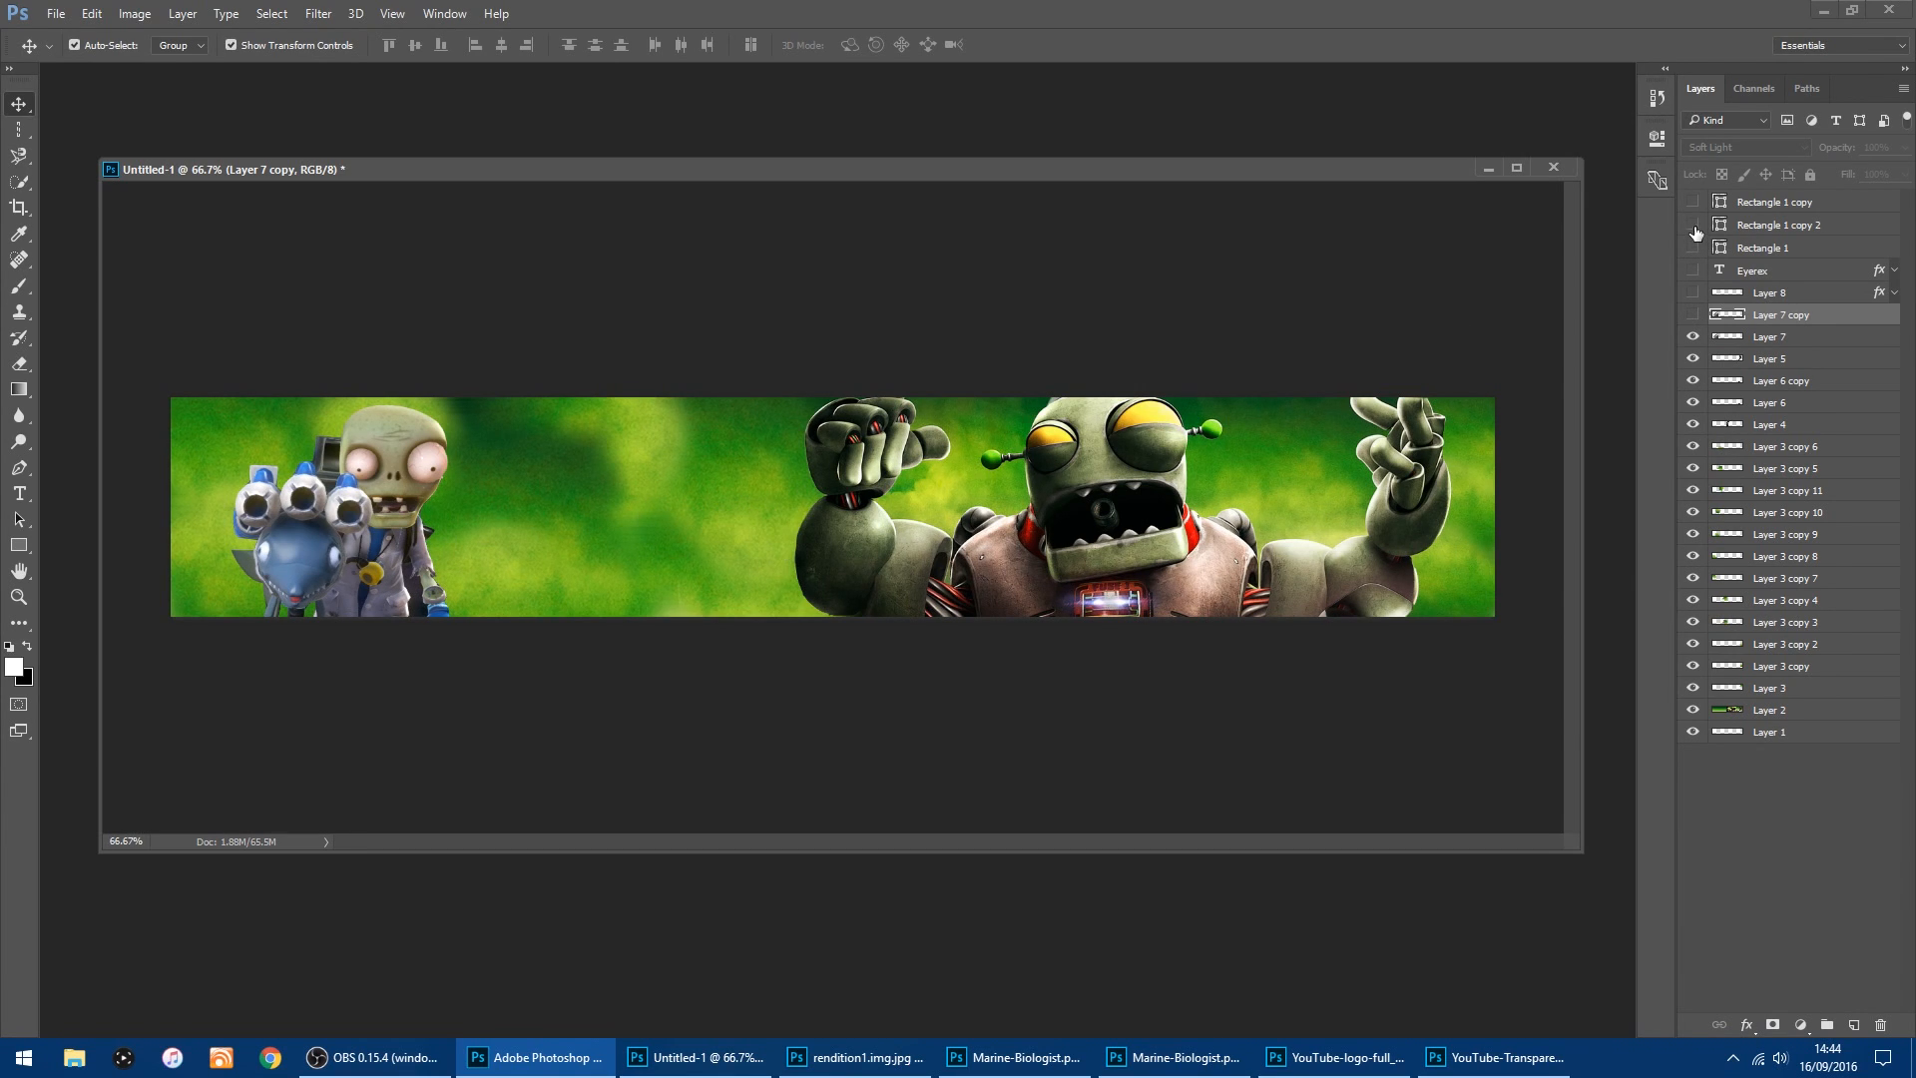
click(444, 481)
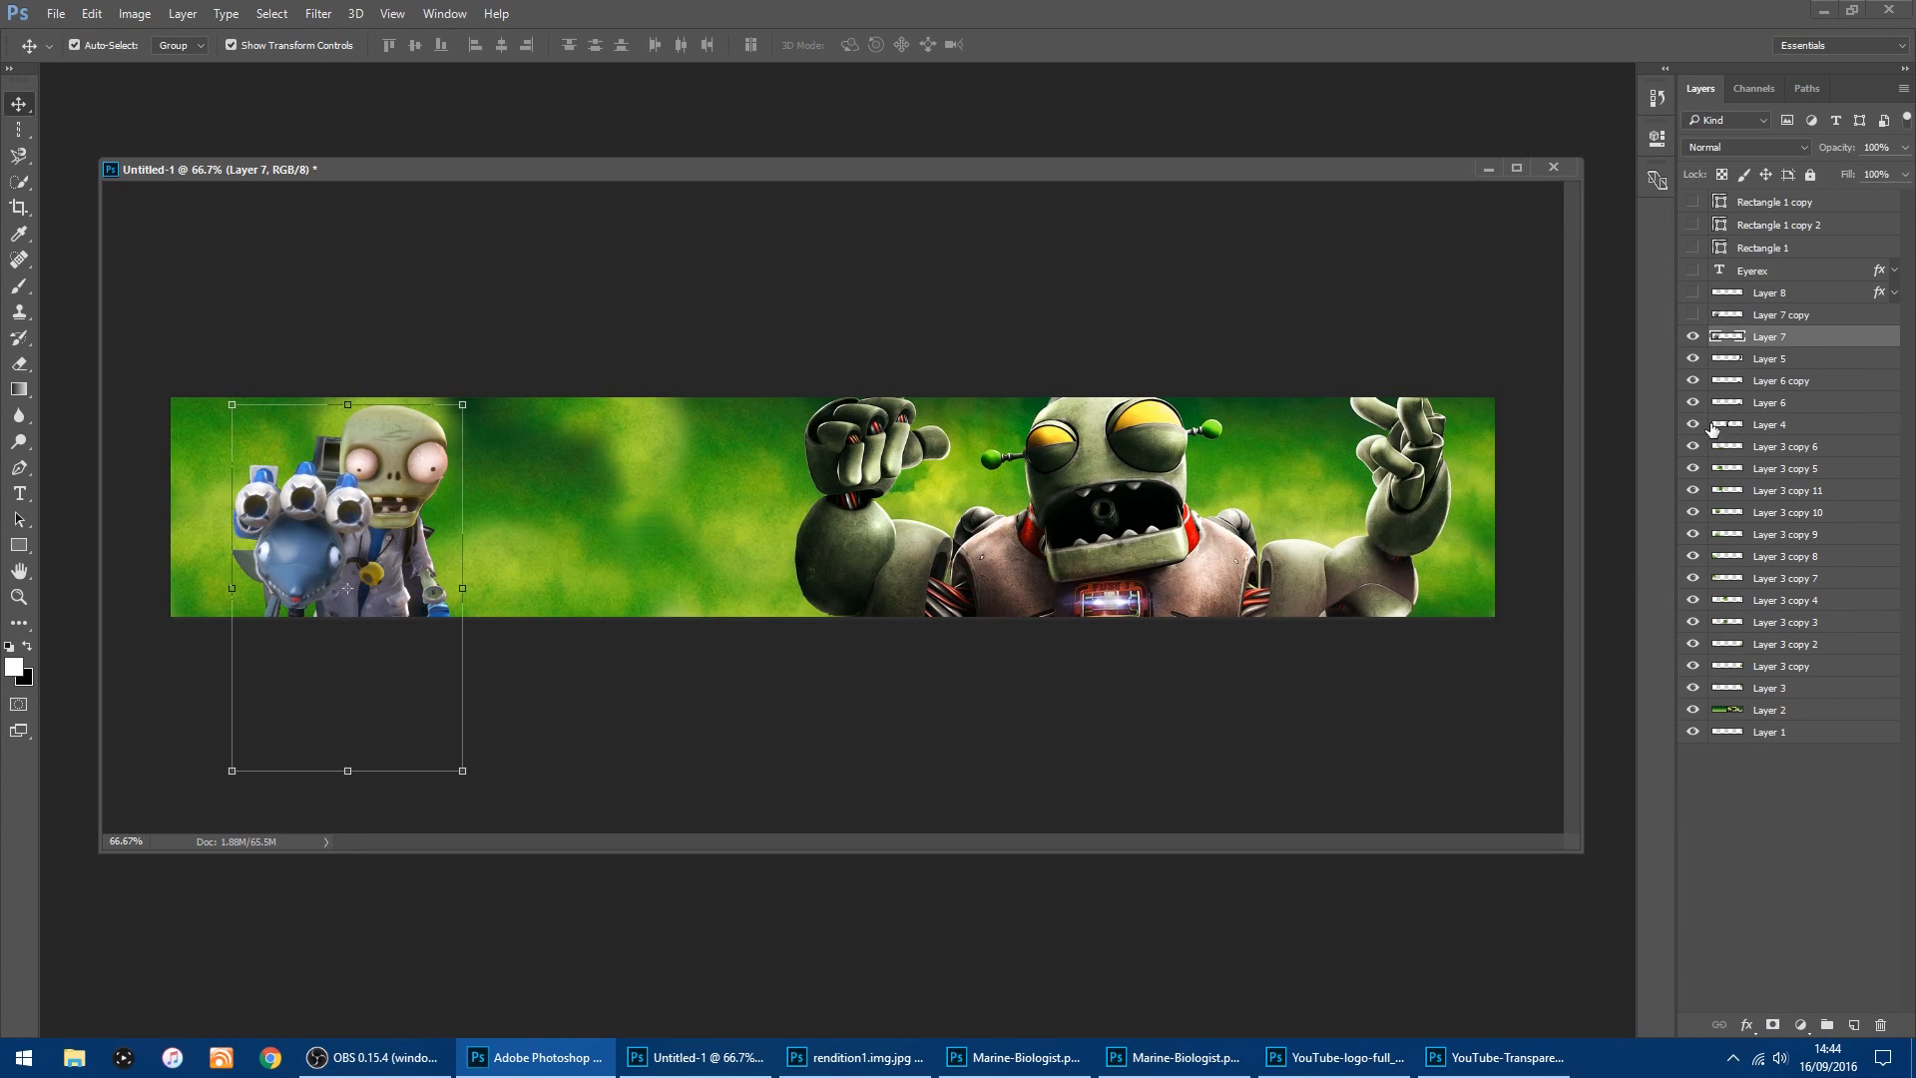
click(1692, 337)
click(1429, 687)
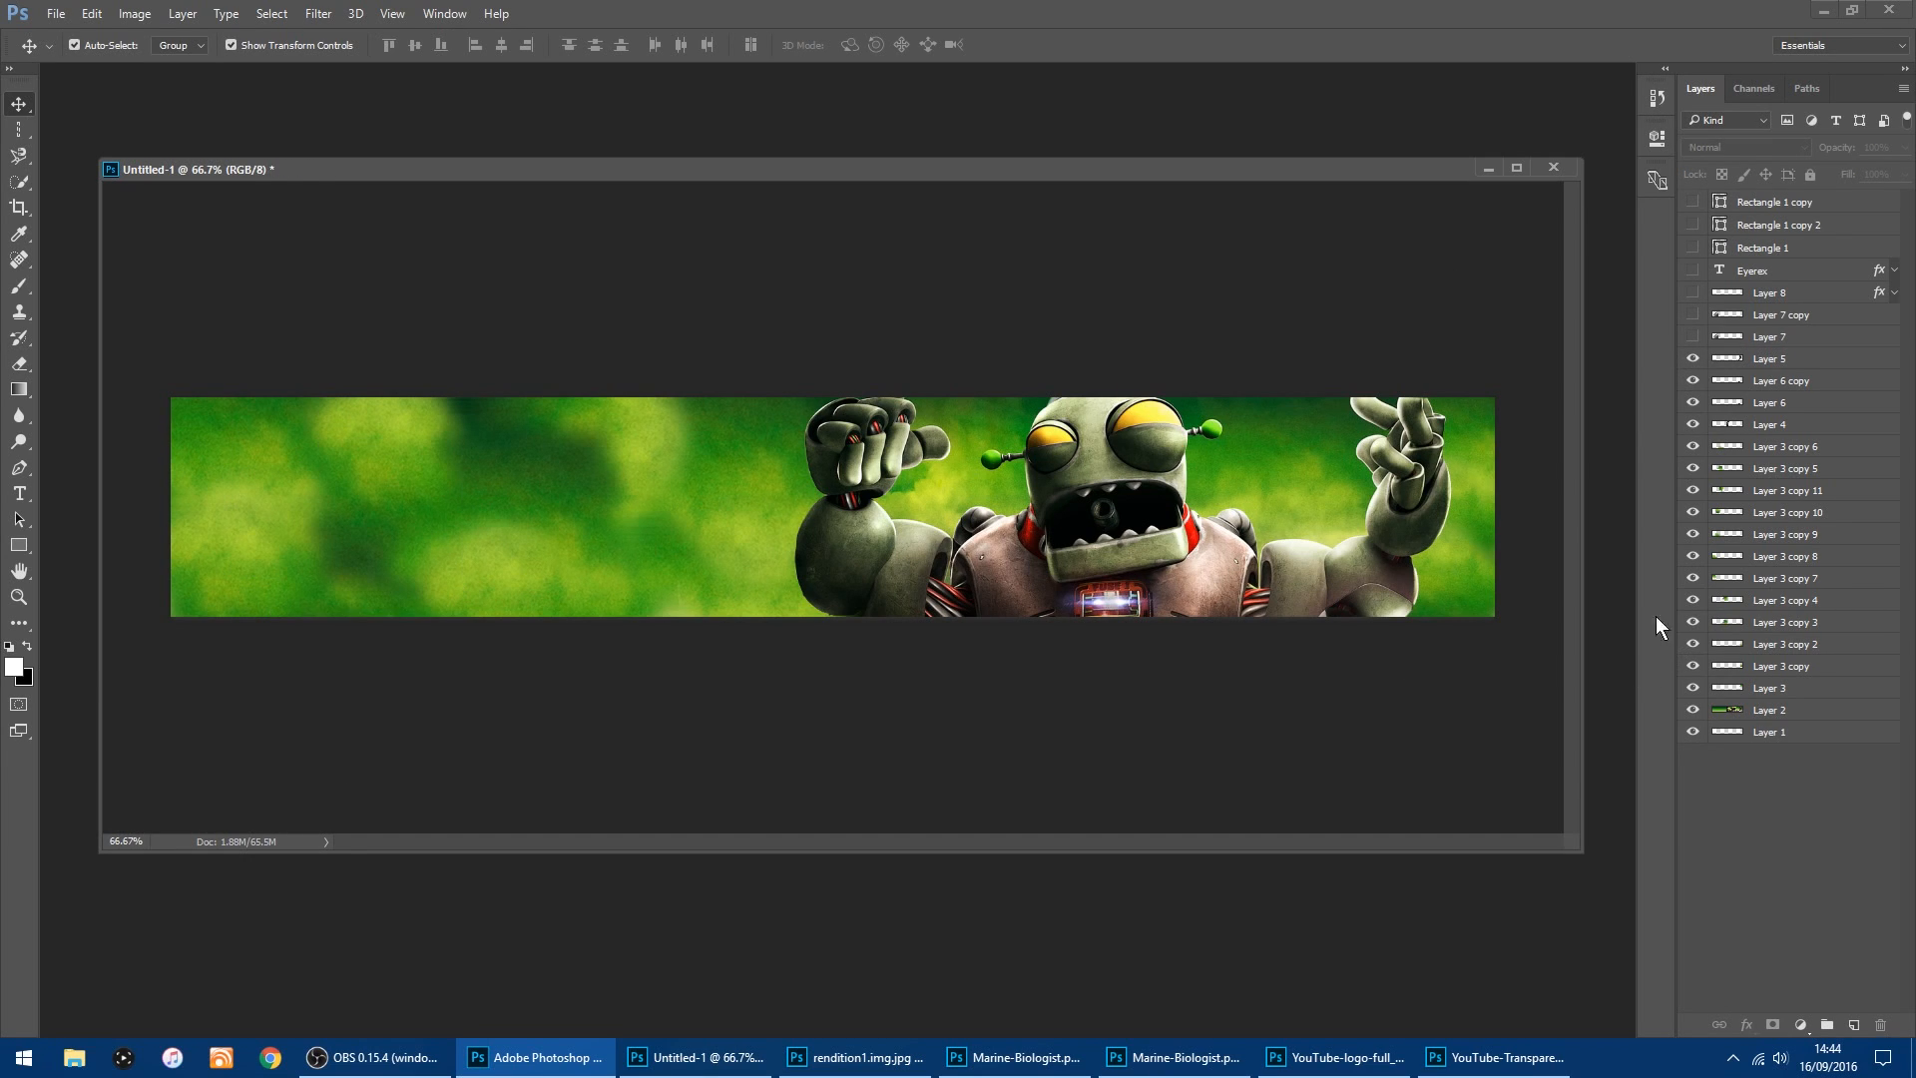
Merge all visible robot and background layers into Layer 2.
click(1758, 710)
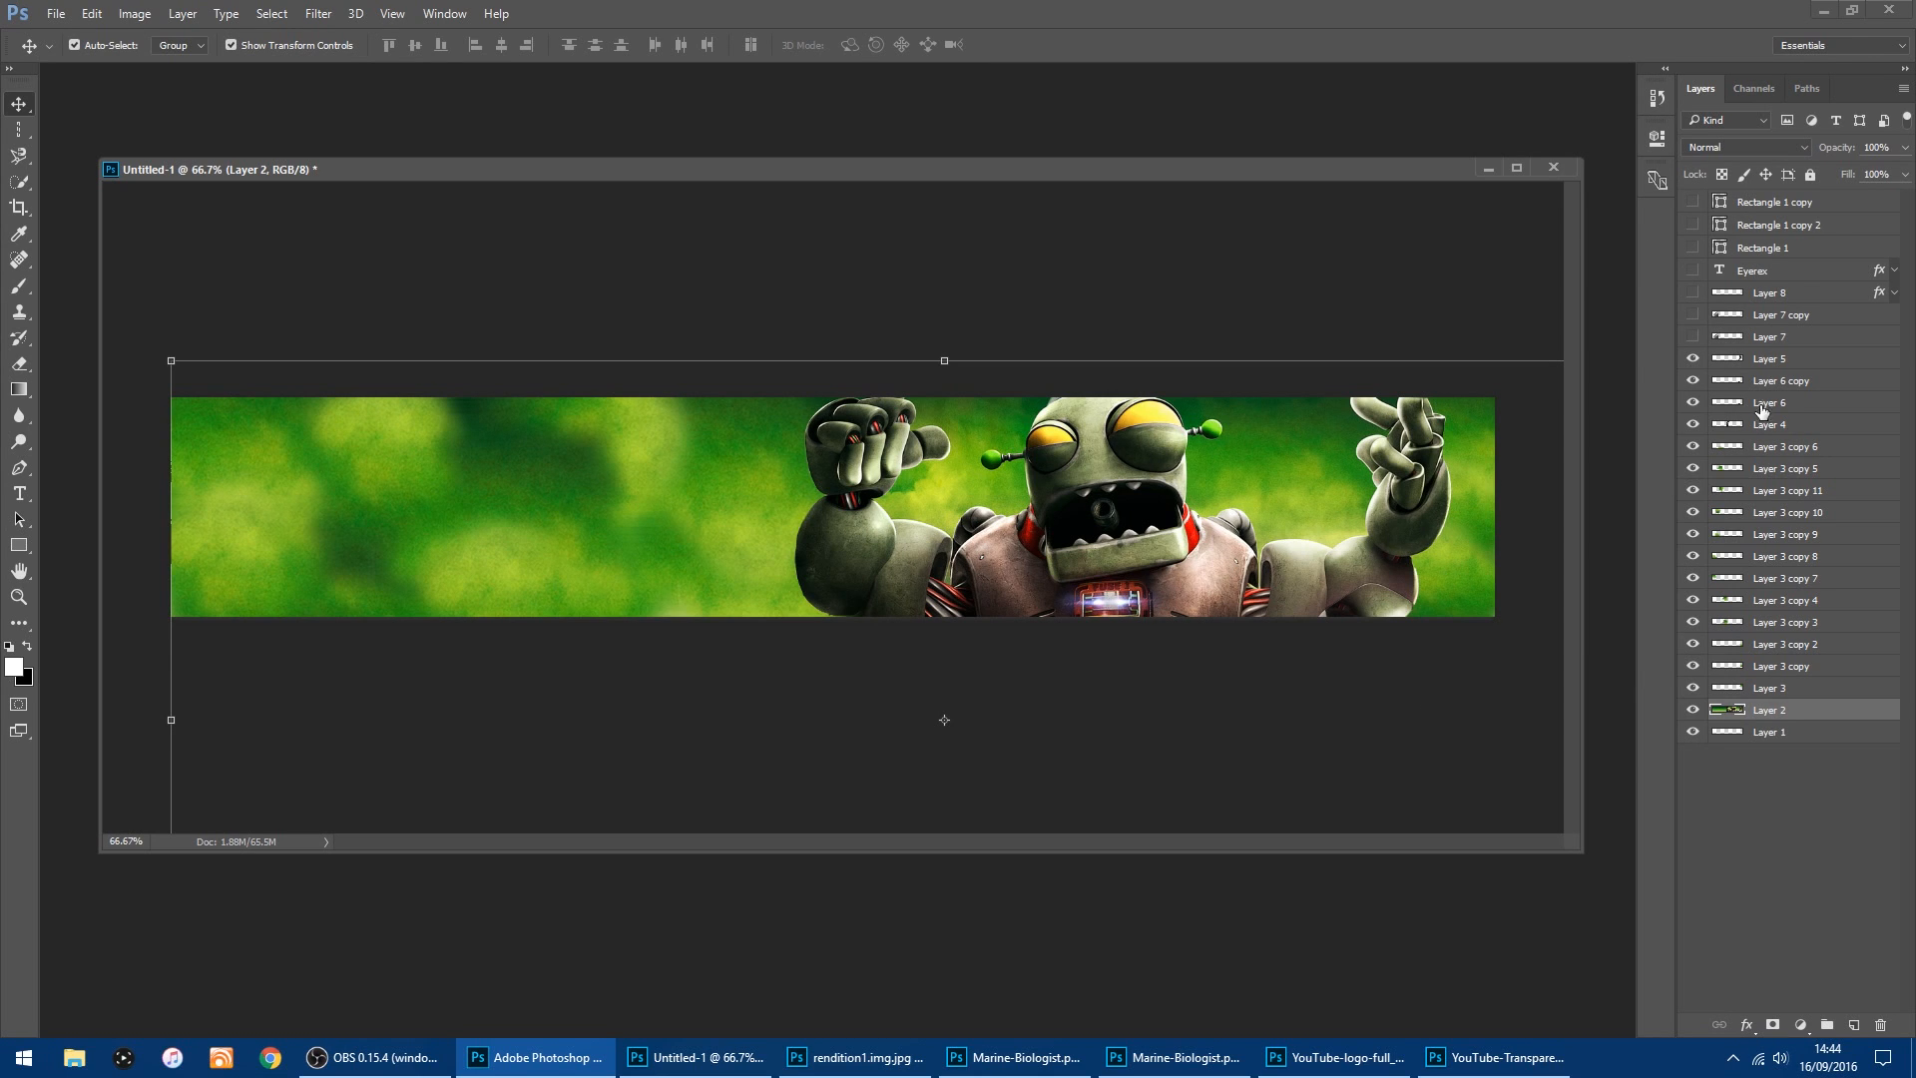
click(185, 14)
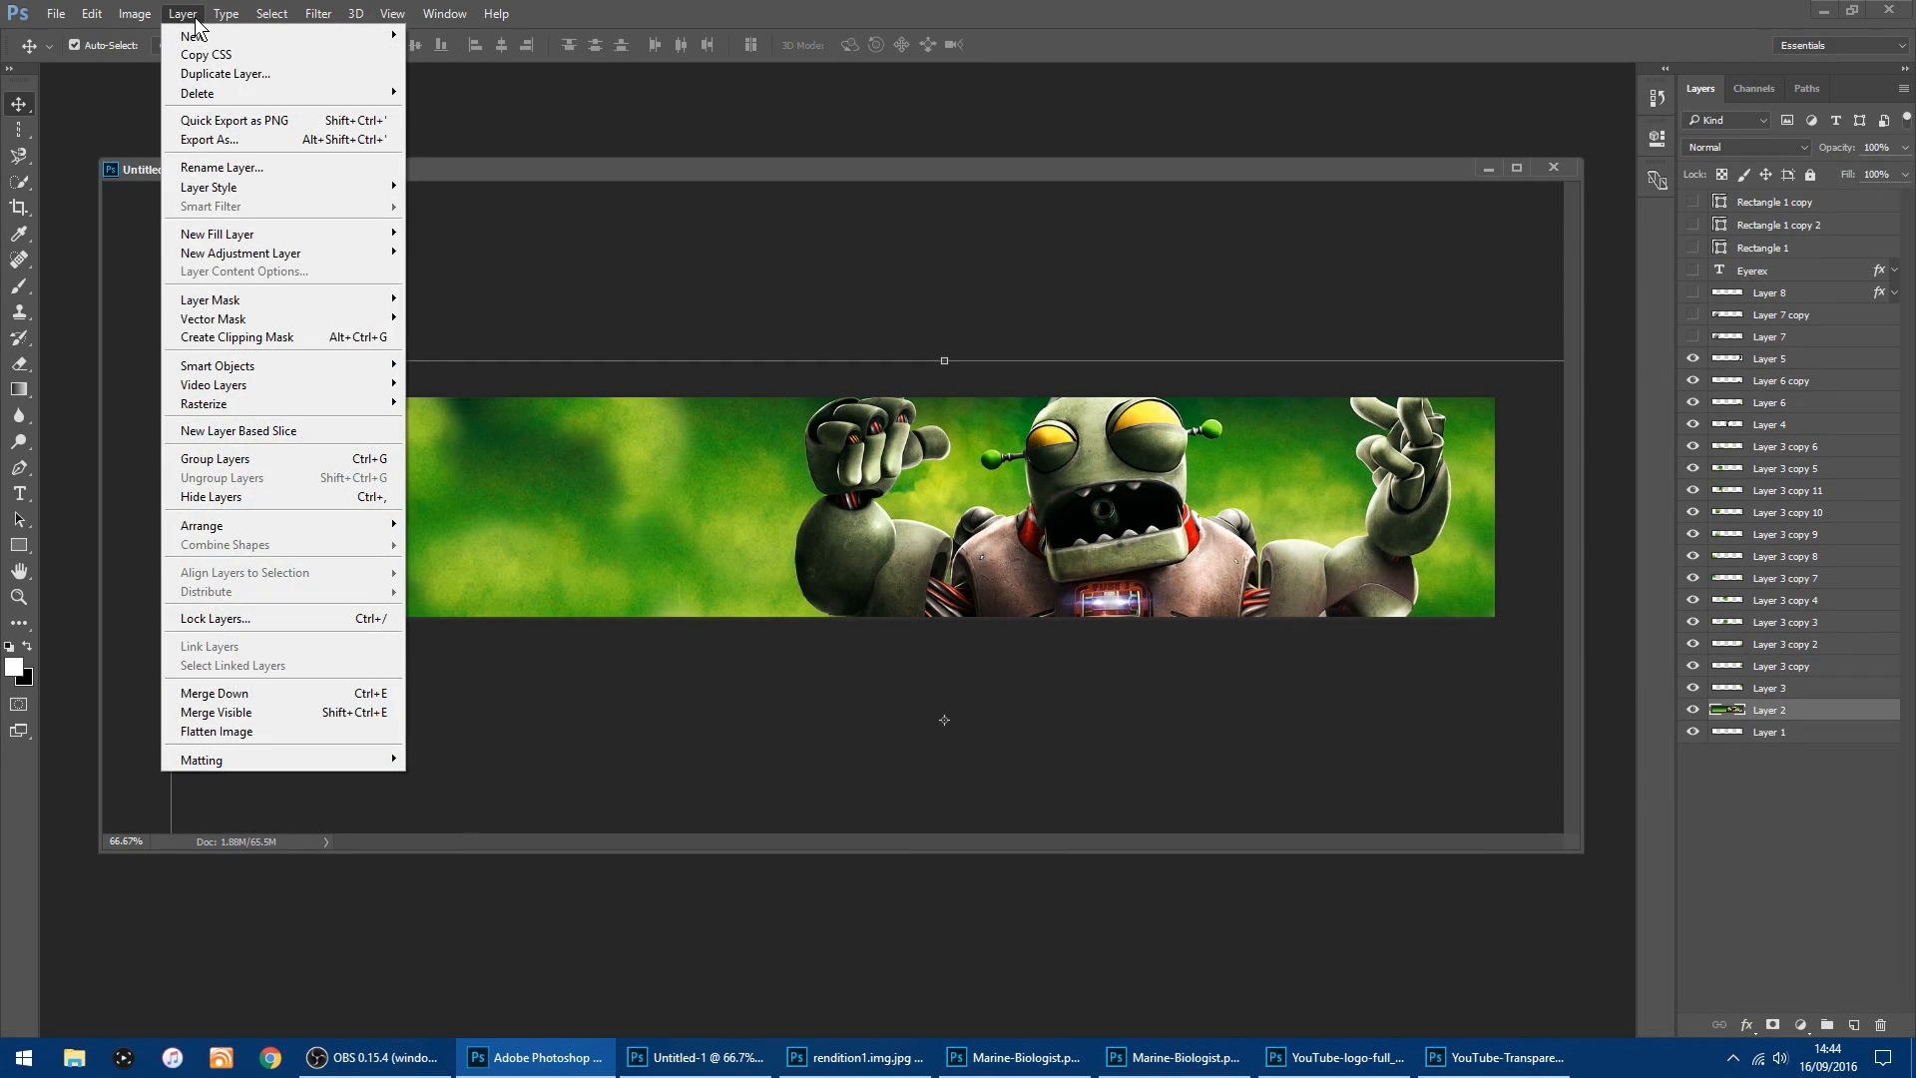
click(199, 712)
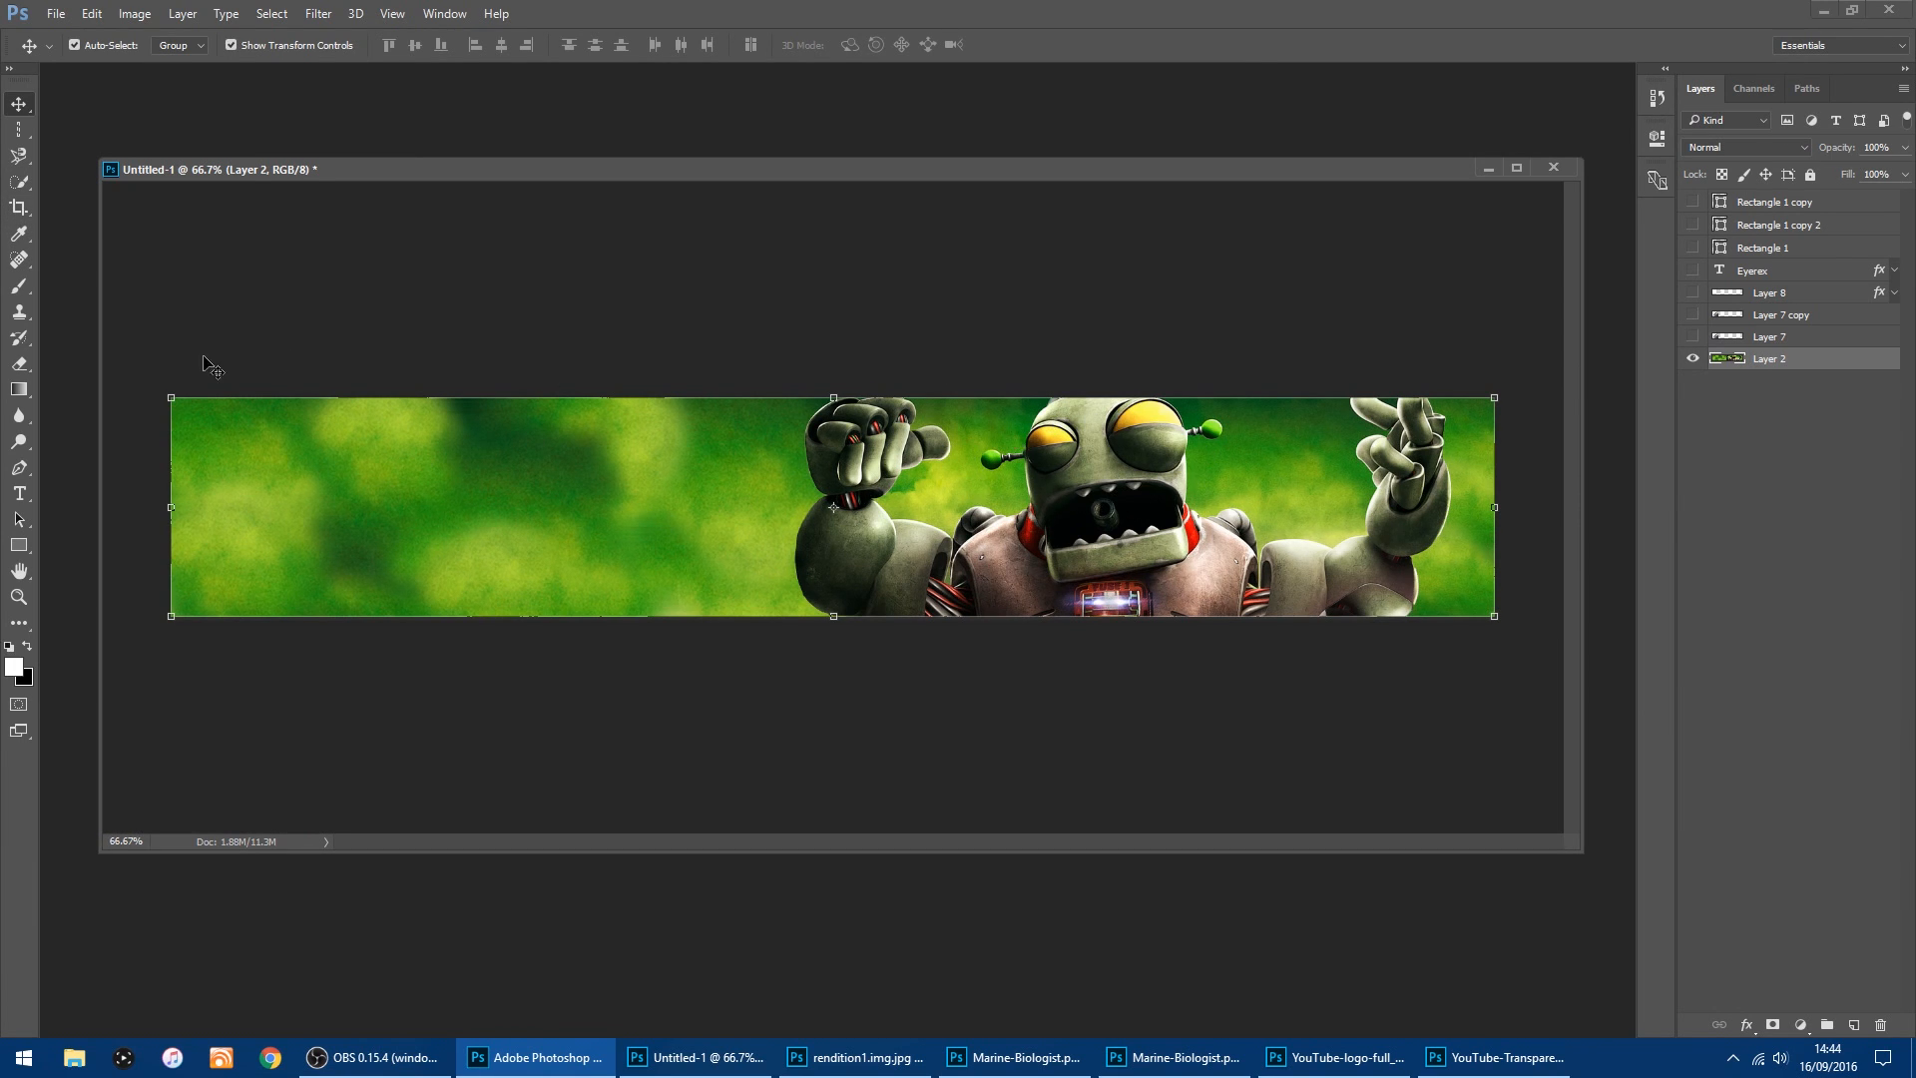
Outline the robot's head with the Lasso tool at a 20 px feather and invert the selection.
click(28, 155)
click(100, 156)
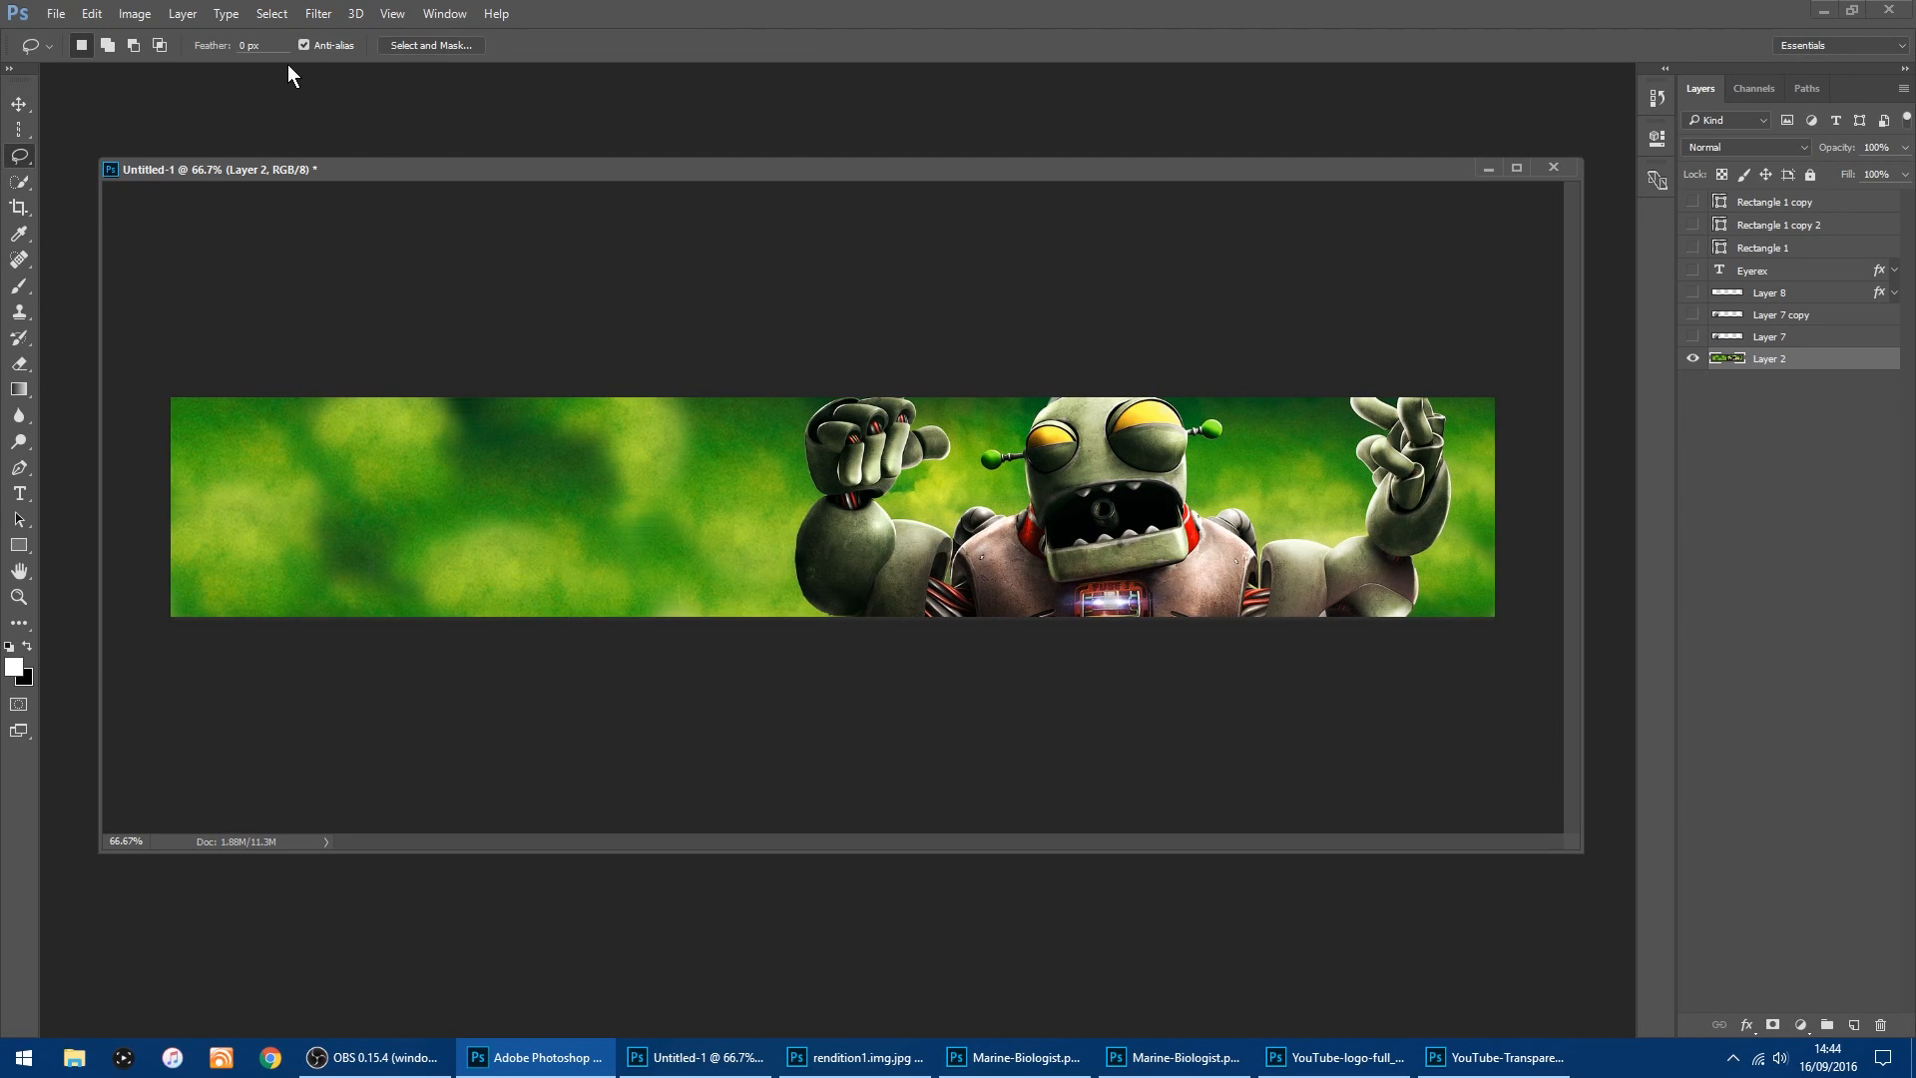
click(270, 44)
mouse_move(1052, 546)
mouse_down()
mouse_move(1033, 479)
mouse_move(1051, 407)
mouse_move(1165, 404)
mouse_move(1181, 461)
mouse_up()
drag(1184, 537, 1060, 581)
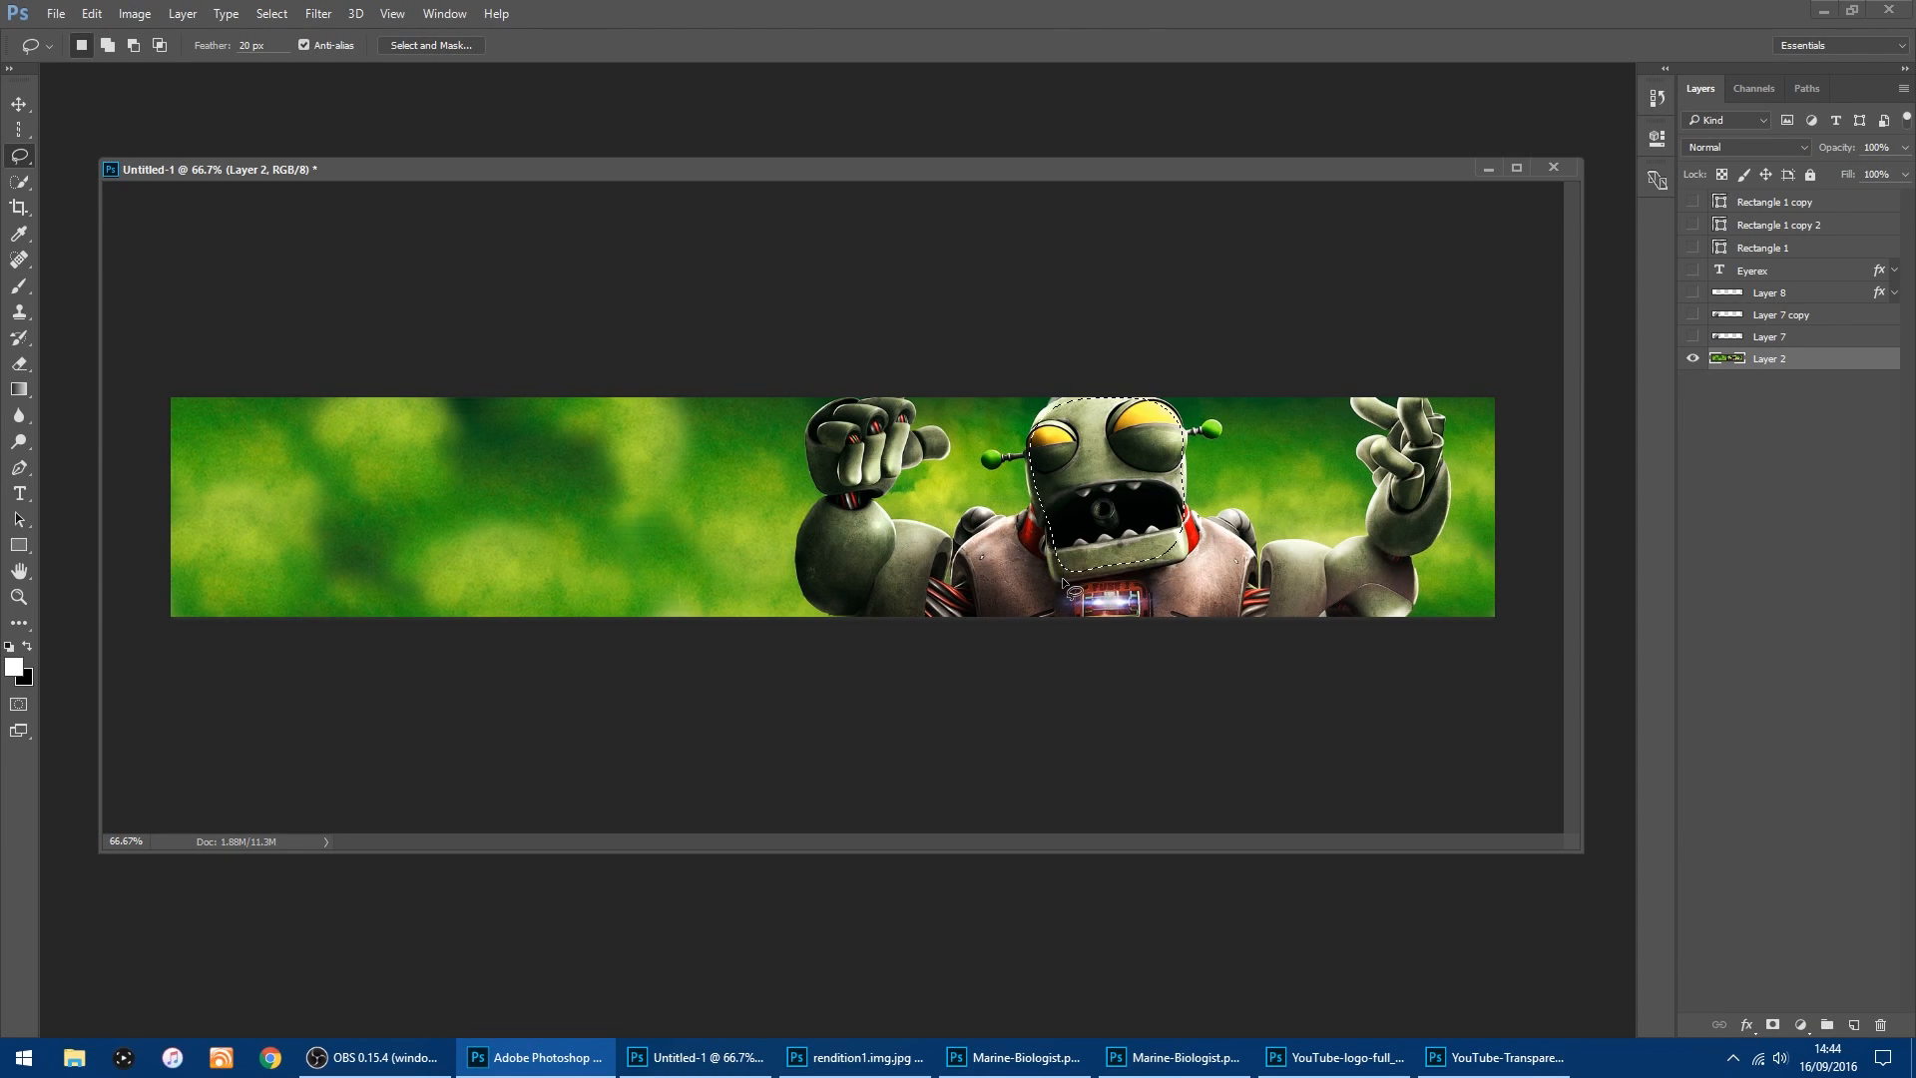
right_click(1114, 461)
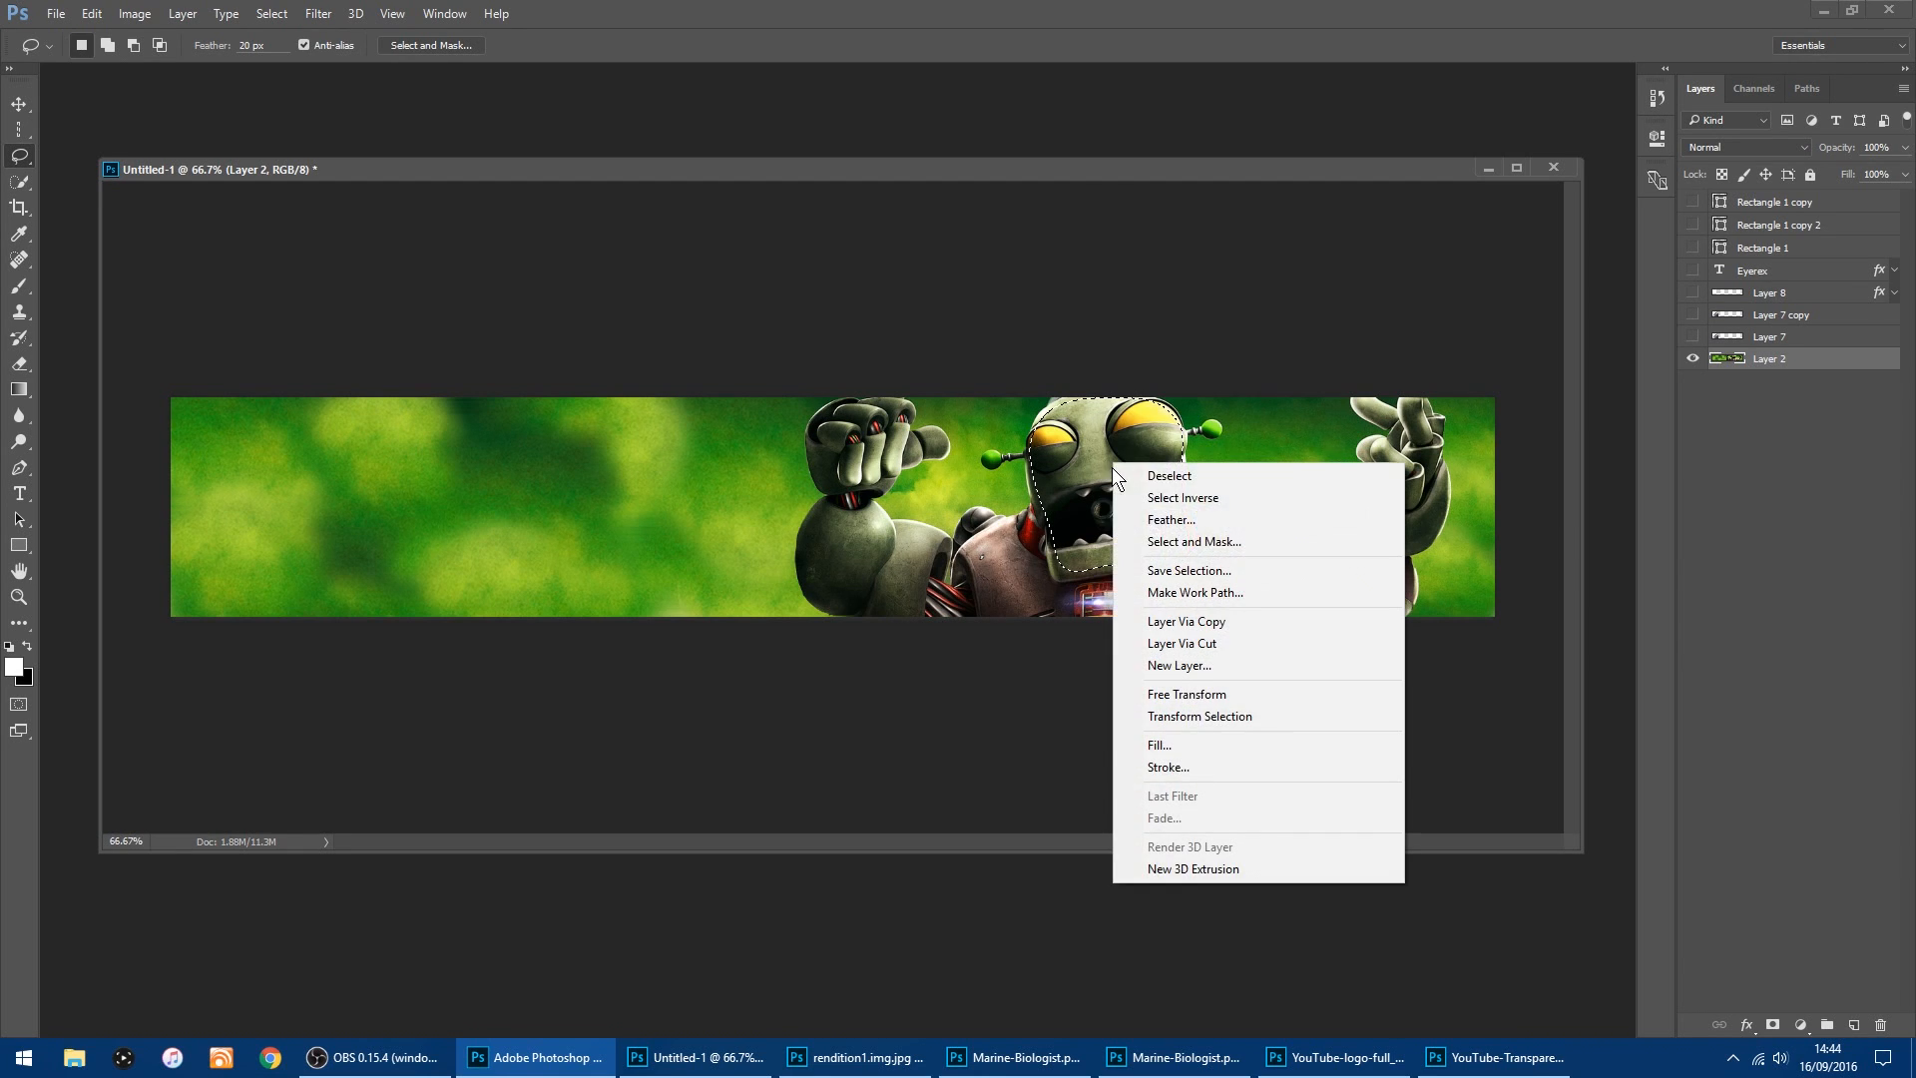
click(1248, 500)
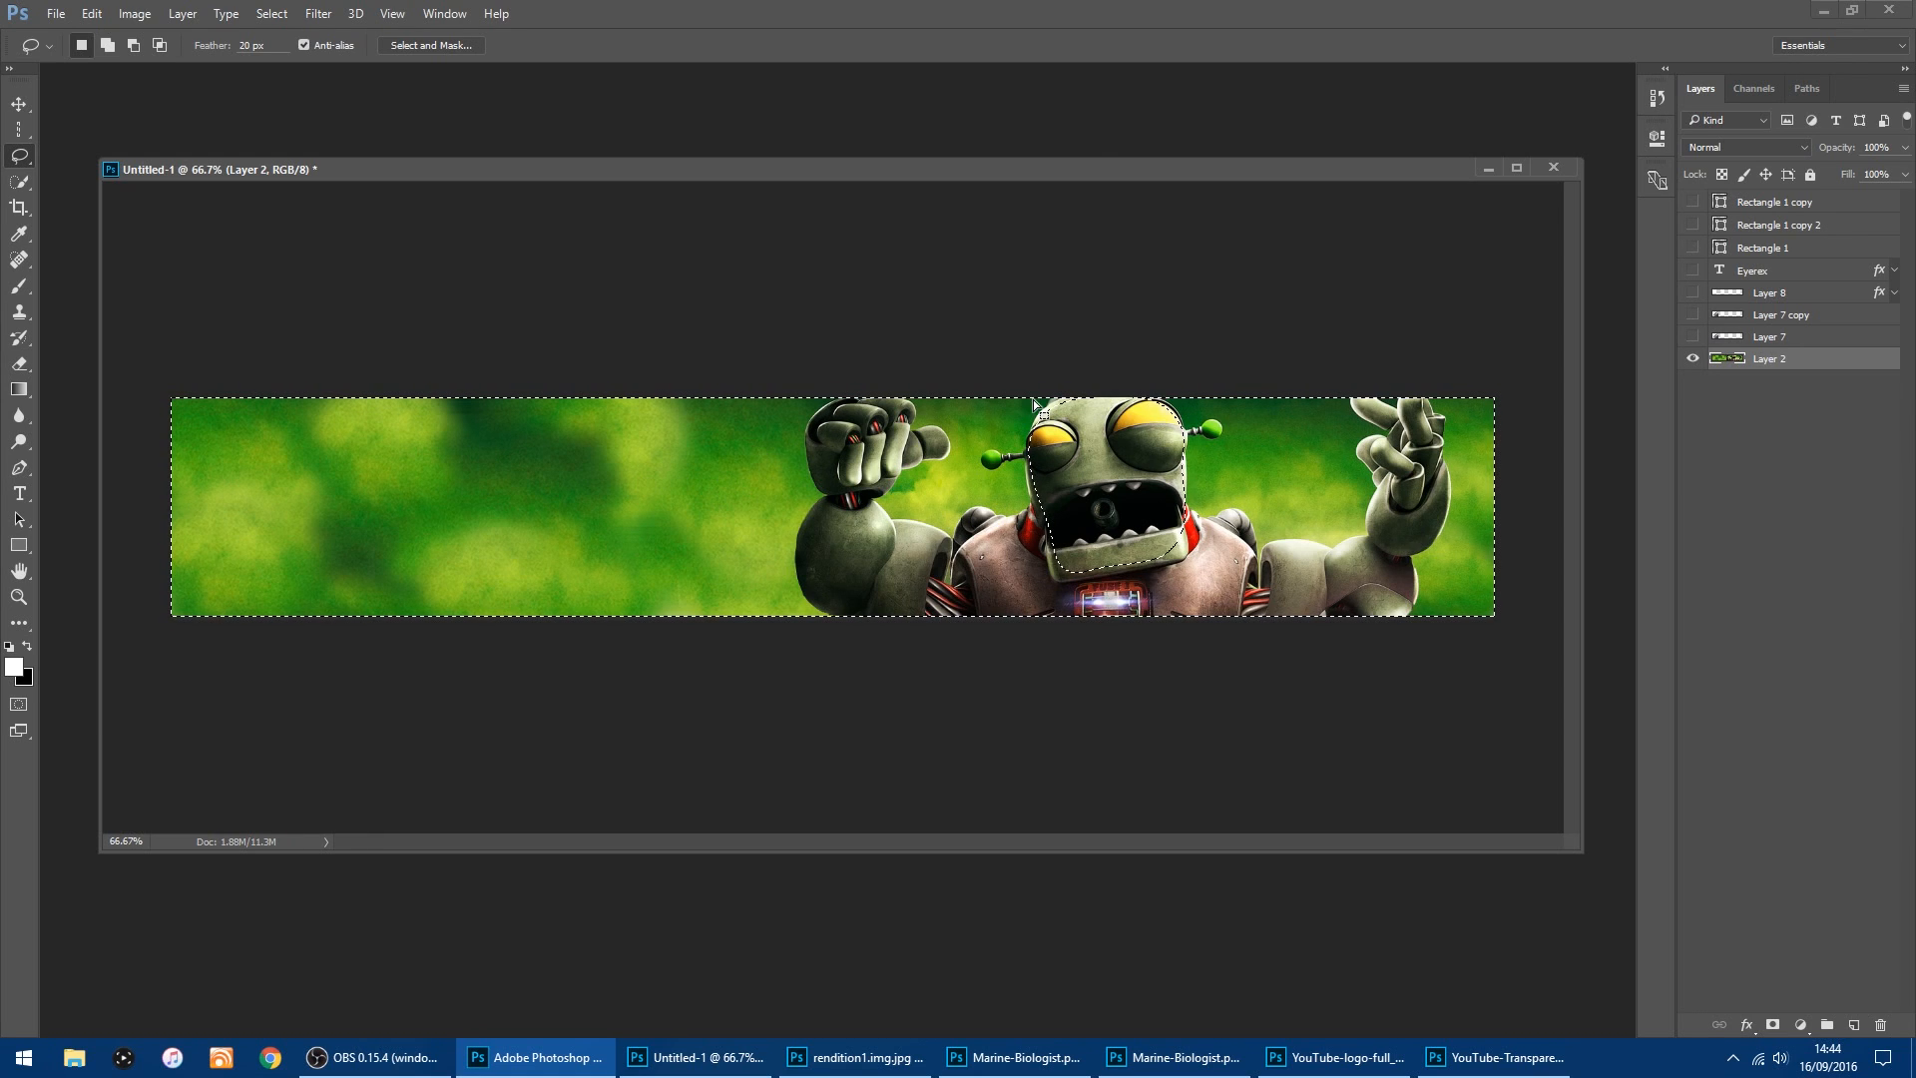
Apply a Gaussian Blur with a 5.0 pixel radius to everything around the robot's head and clear the selection.
click(317, 14)
mouse_move(525, 229)
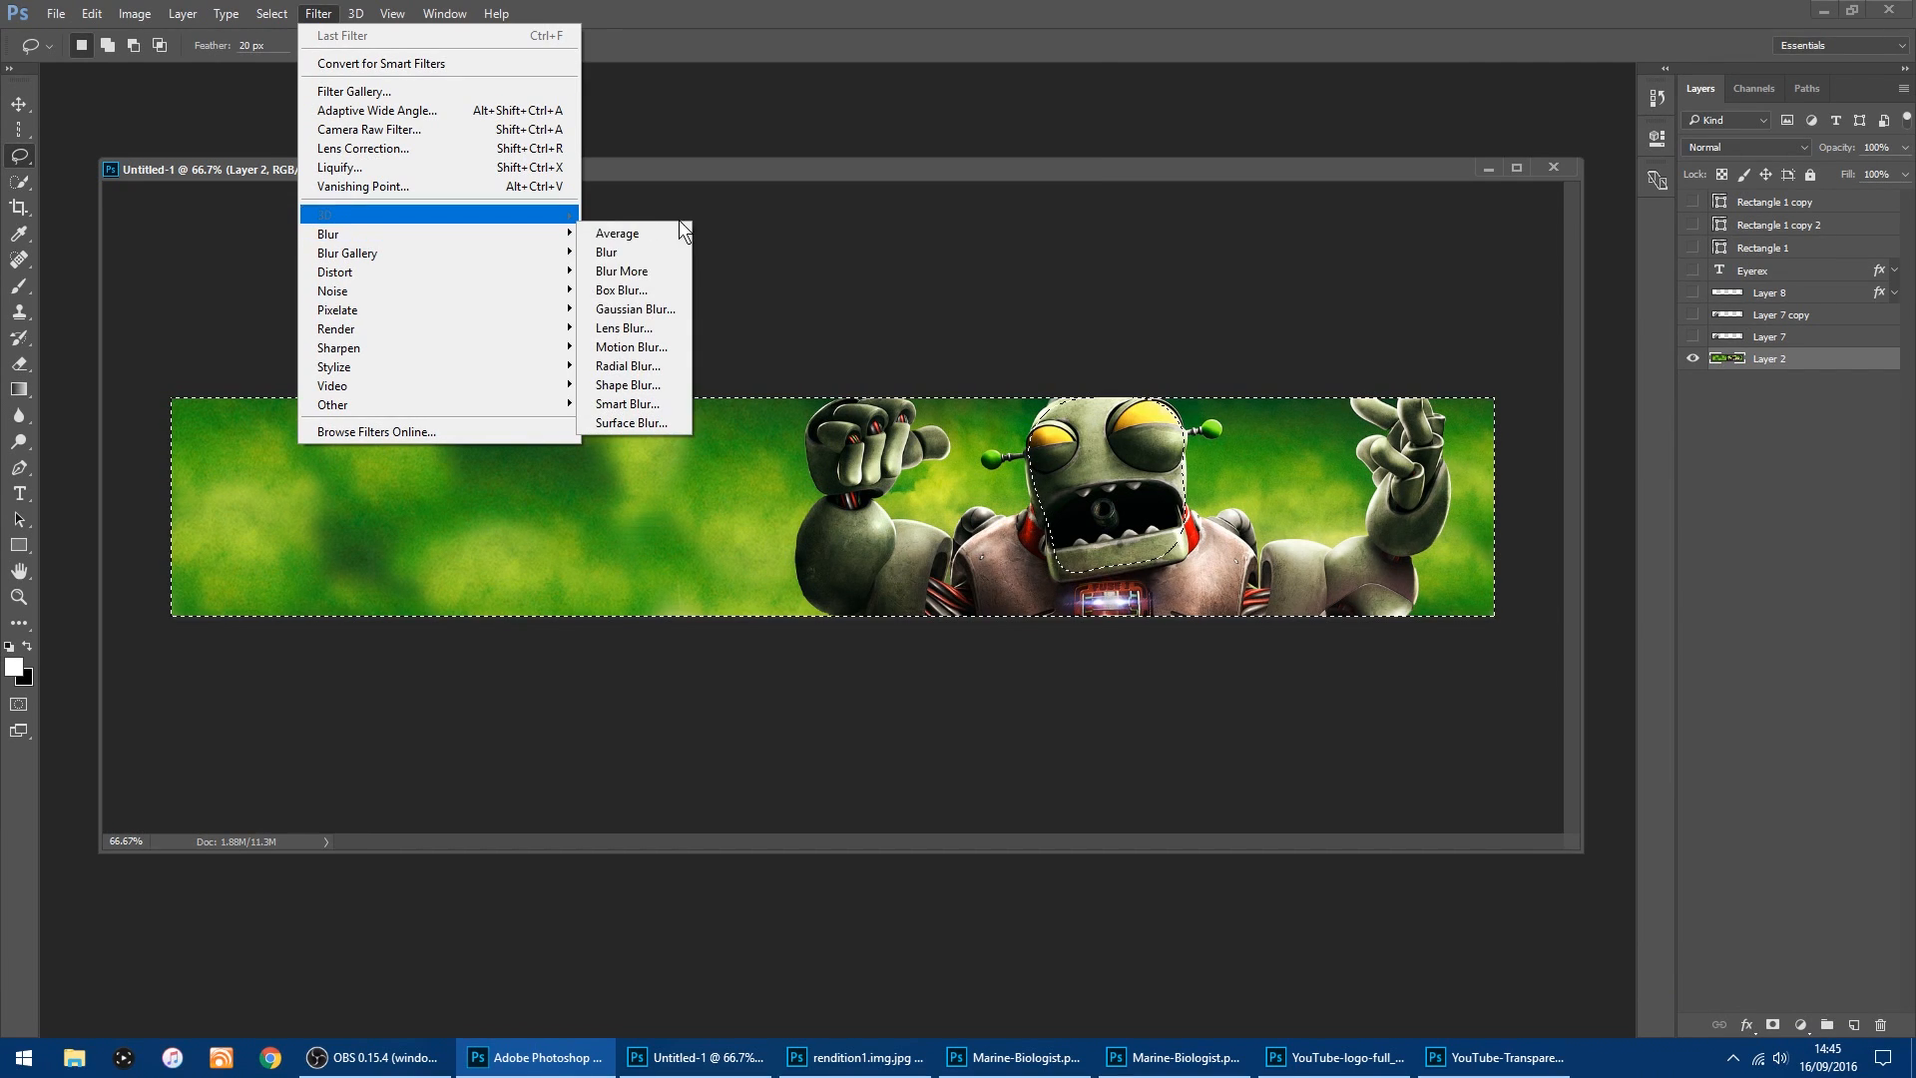
click(635, 309)
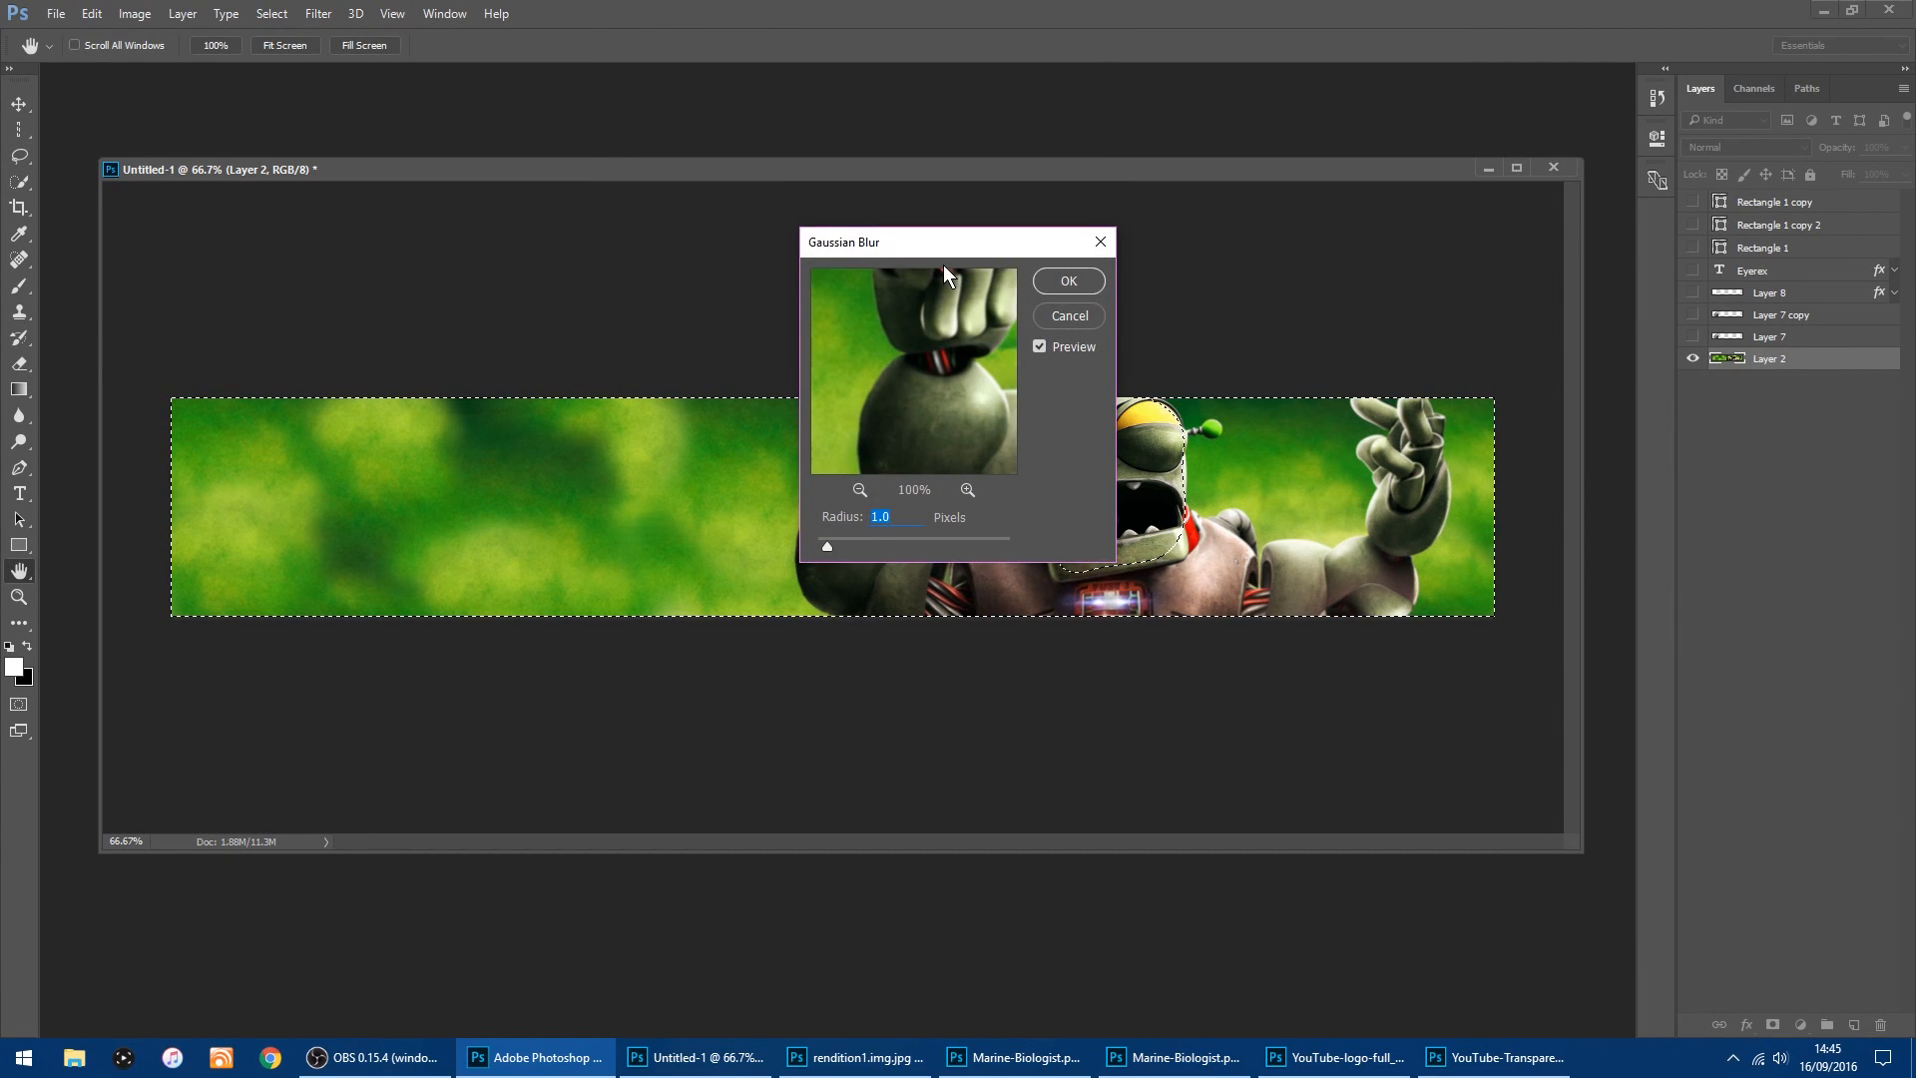
drag(912, 254, 517, 287)
drag(437, 583, 441, 581)
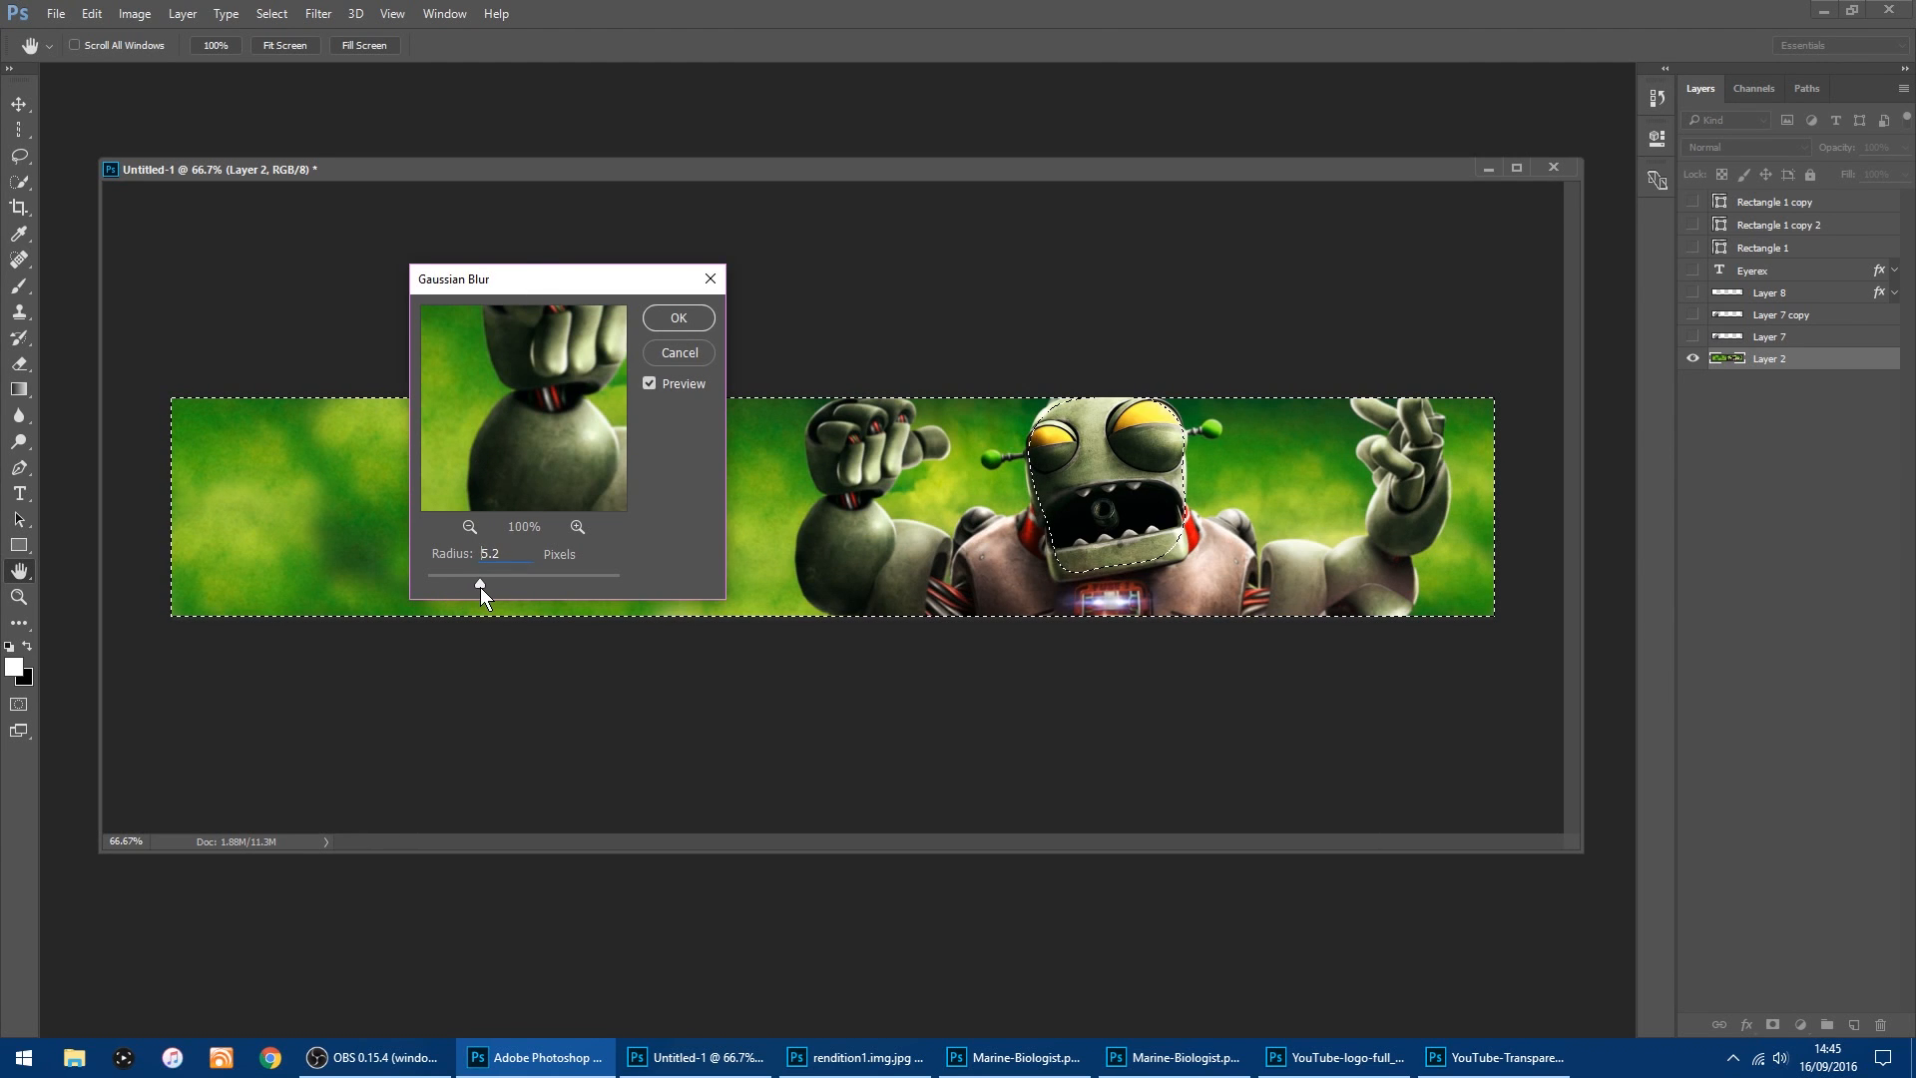
drag(481, 587, 479, 587)
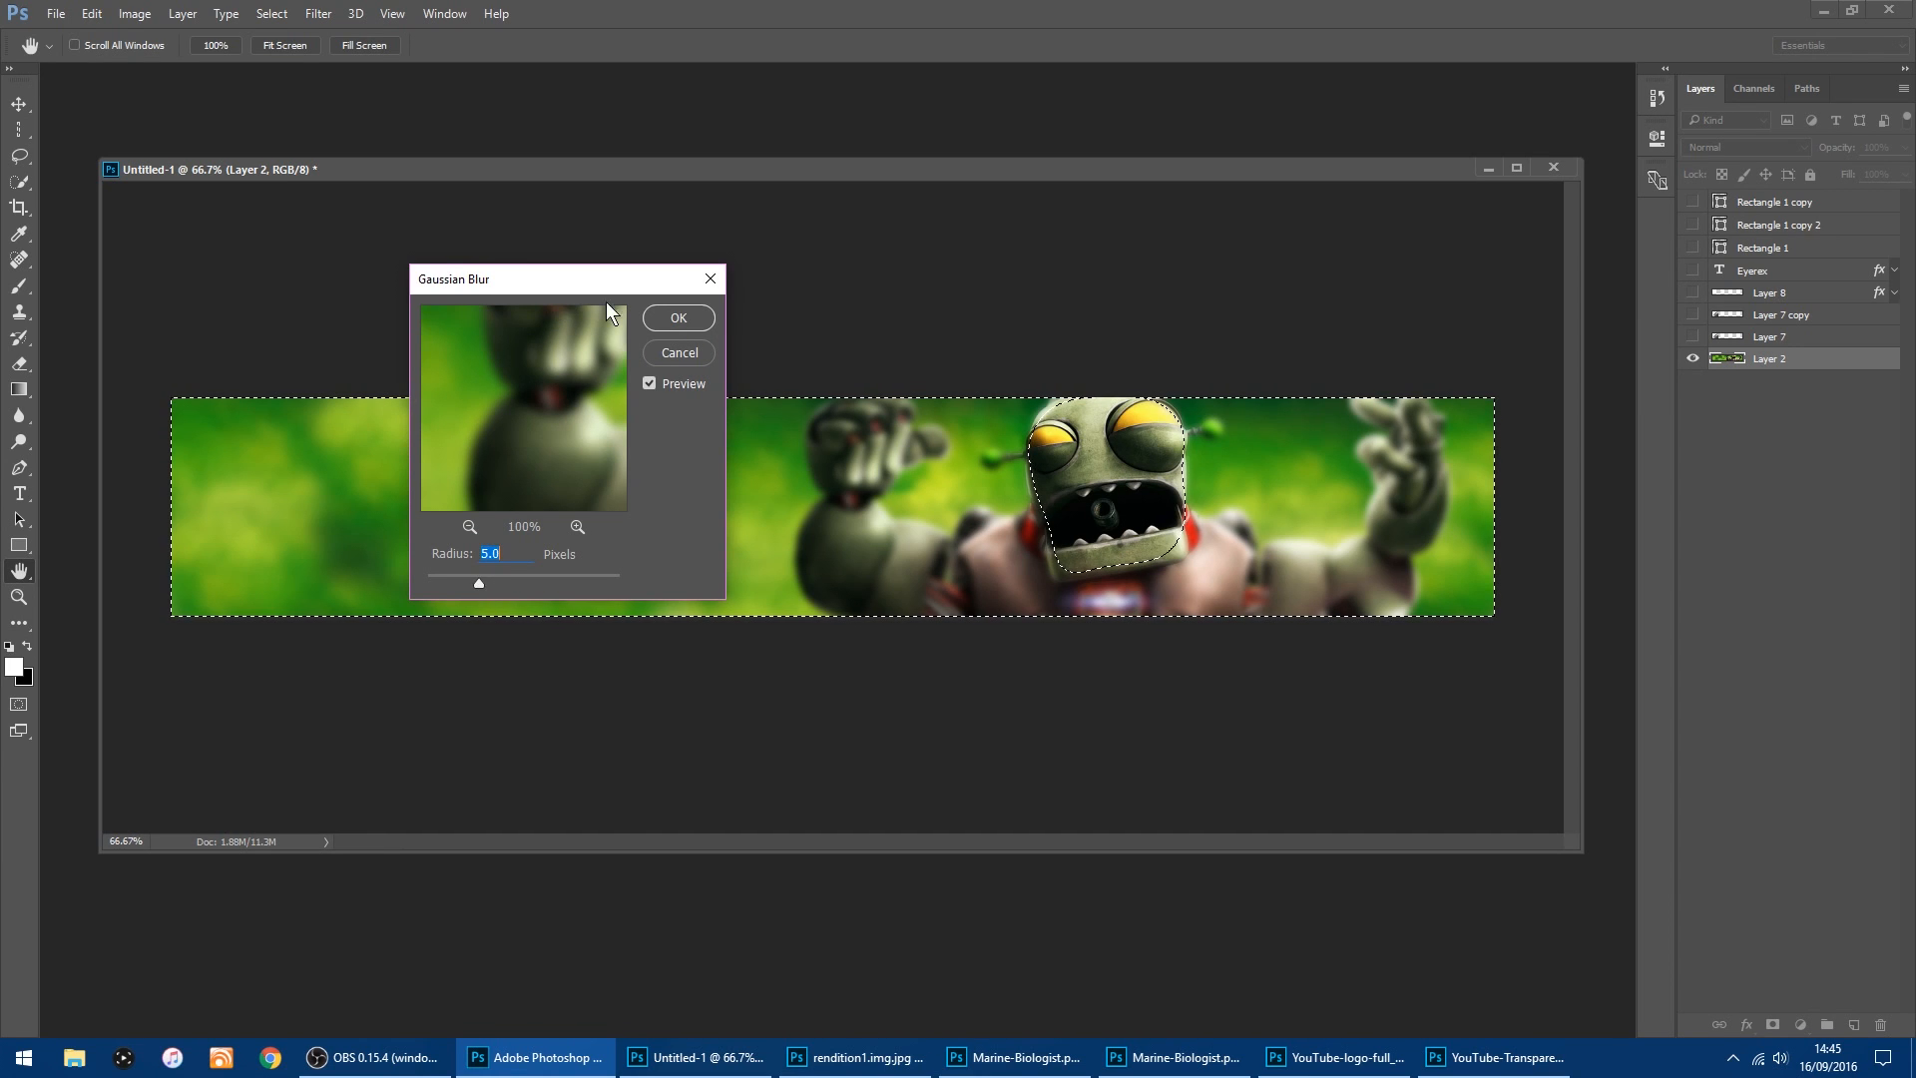
click(678, 318)
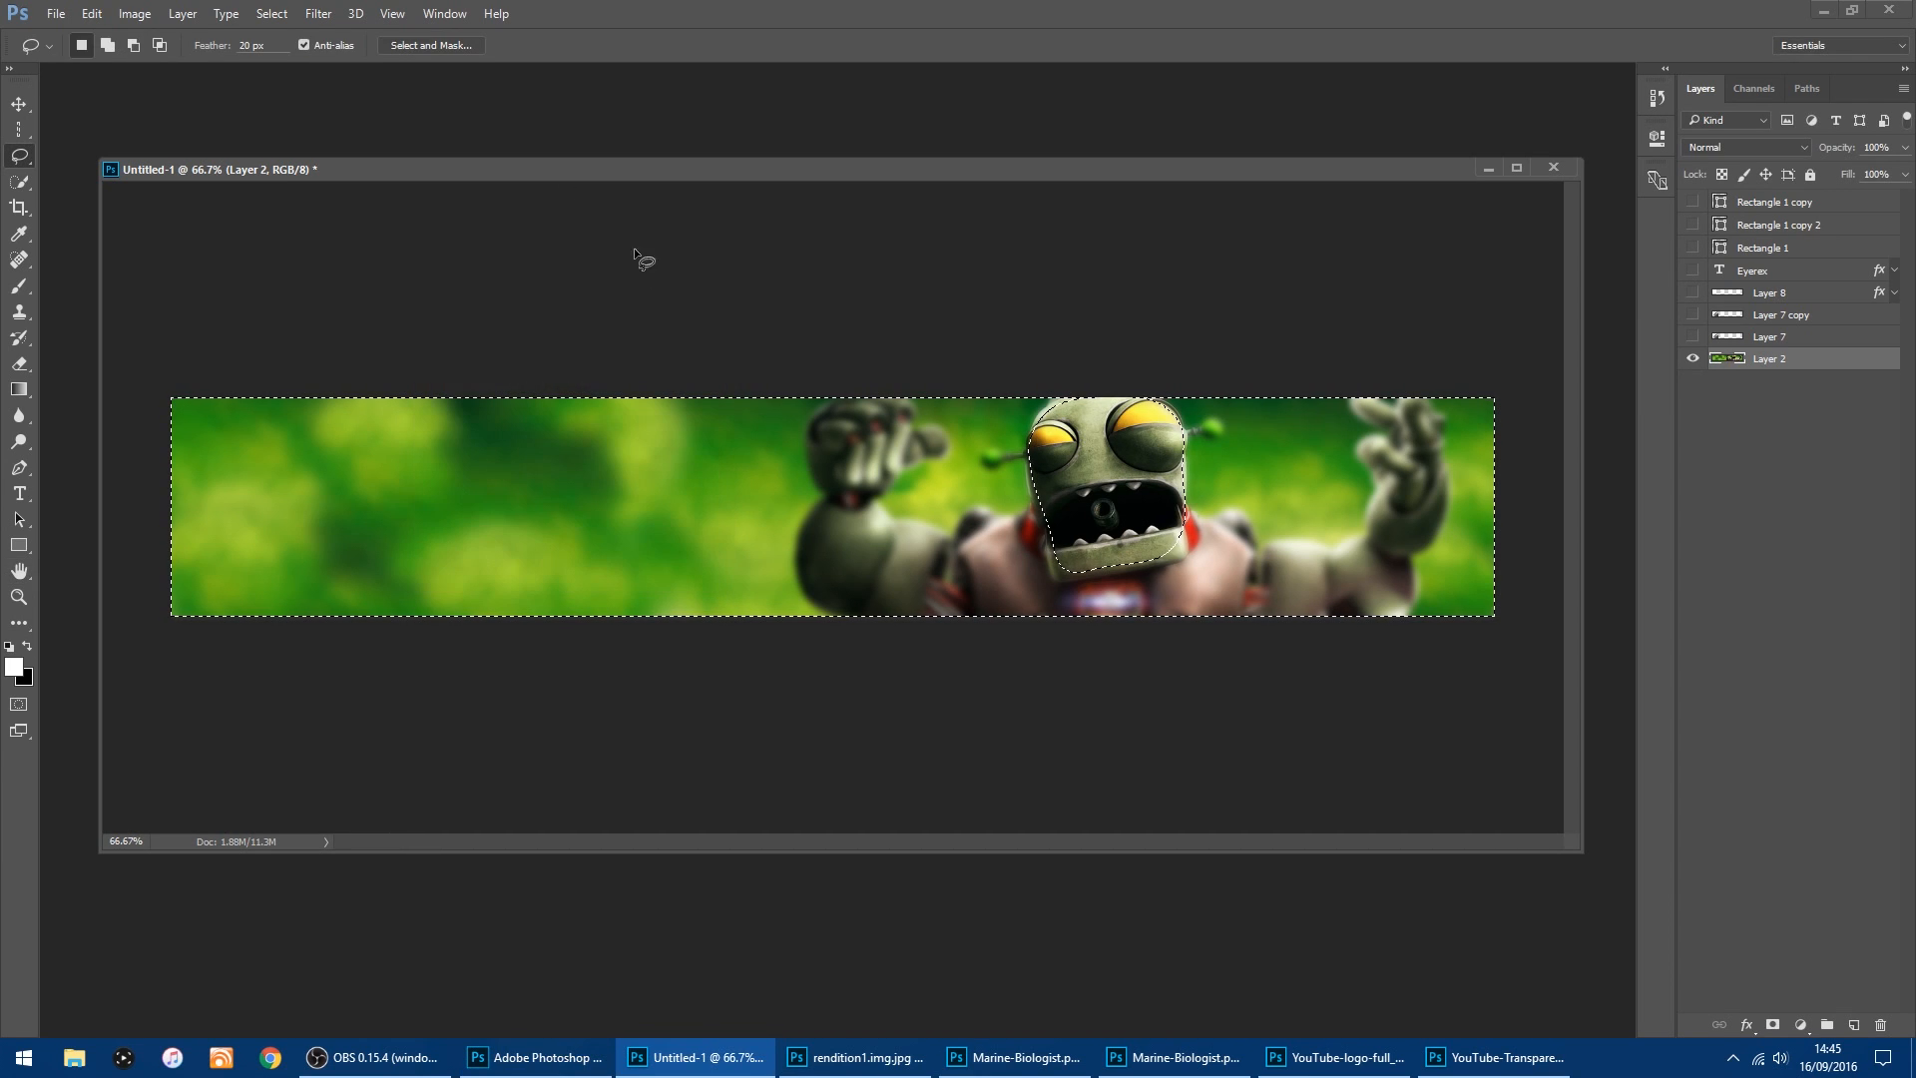
click(283, 14)
click(302, 56)
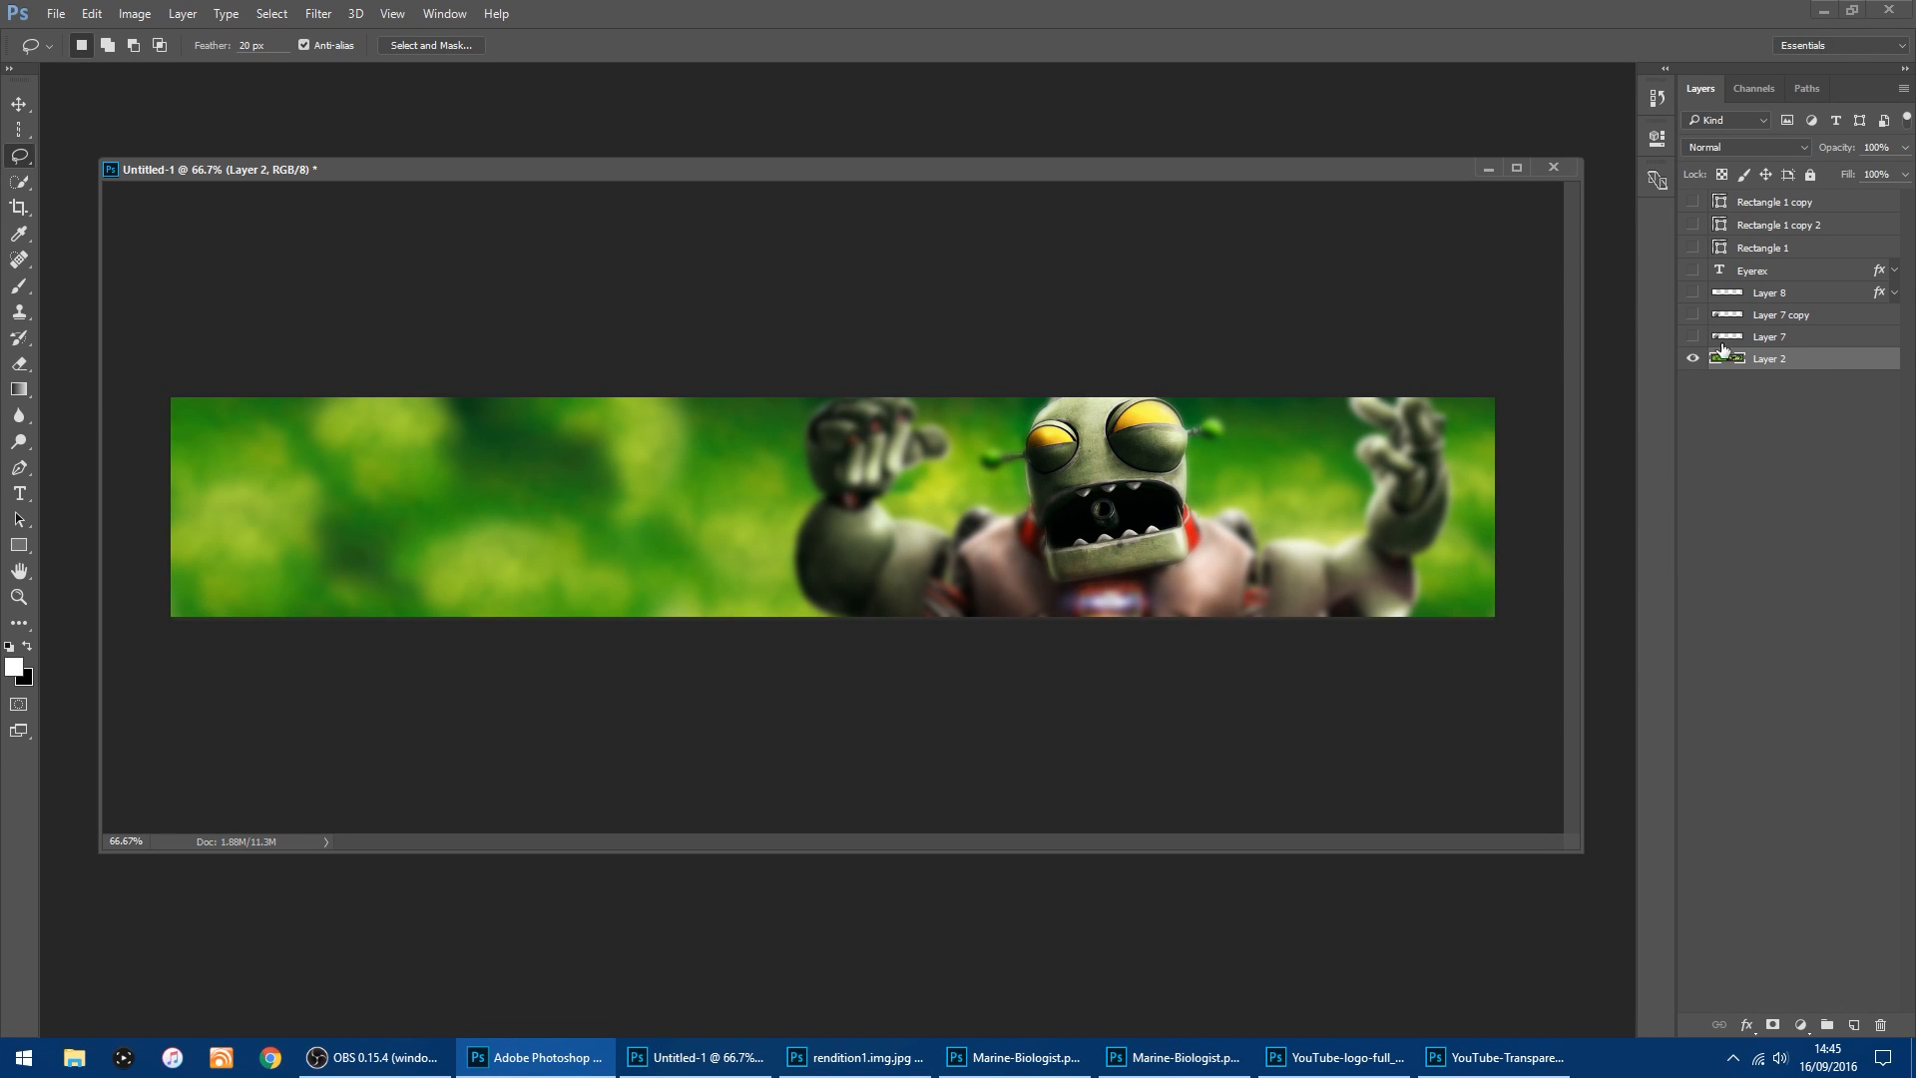
Show the zombie, logo, text and both divider bar layers again, keeping the spare Rectangle 1 copy layer hidden.
drag(1693, 341, 1694, 219)
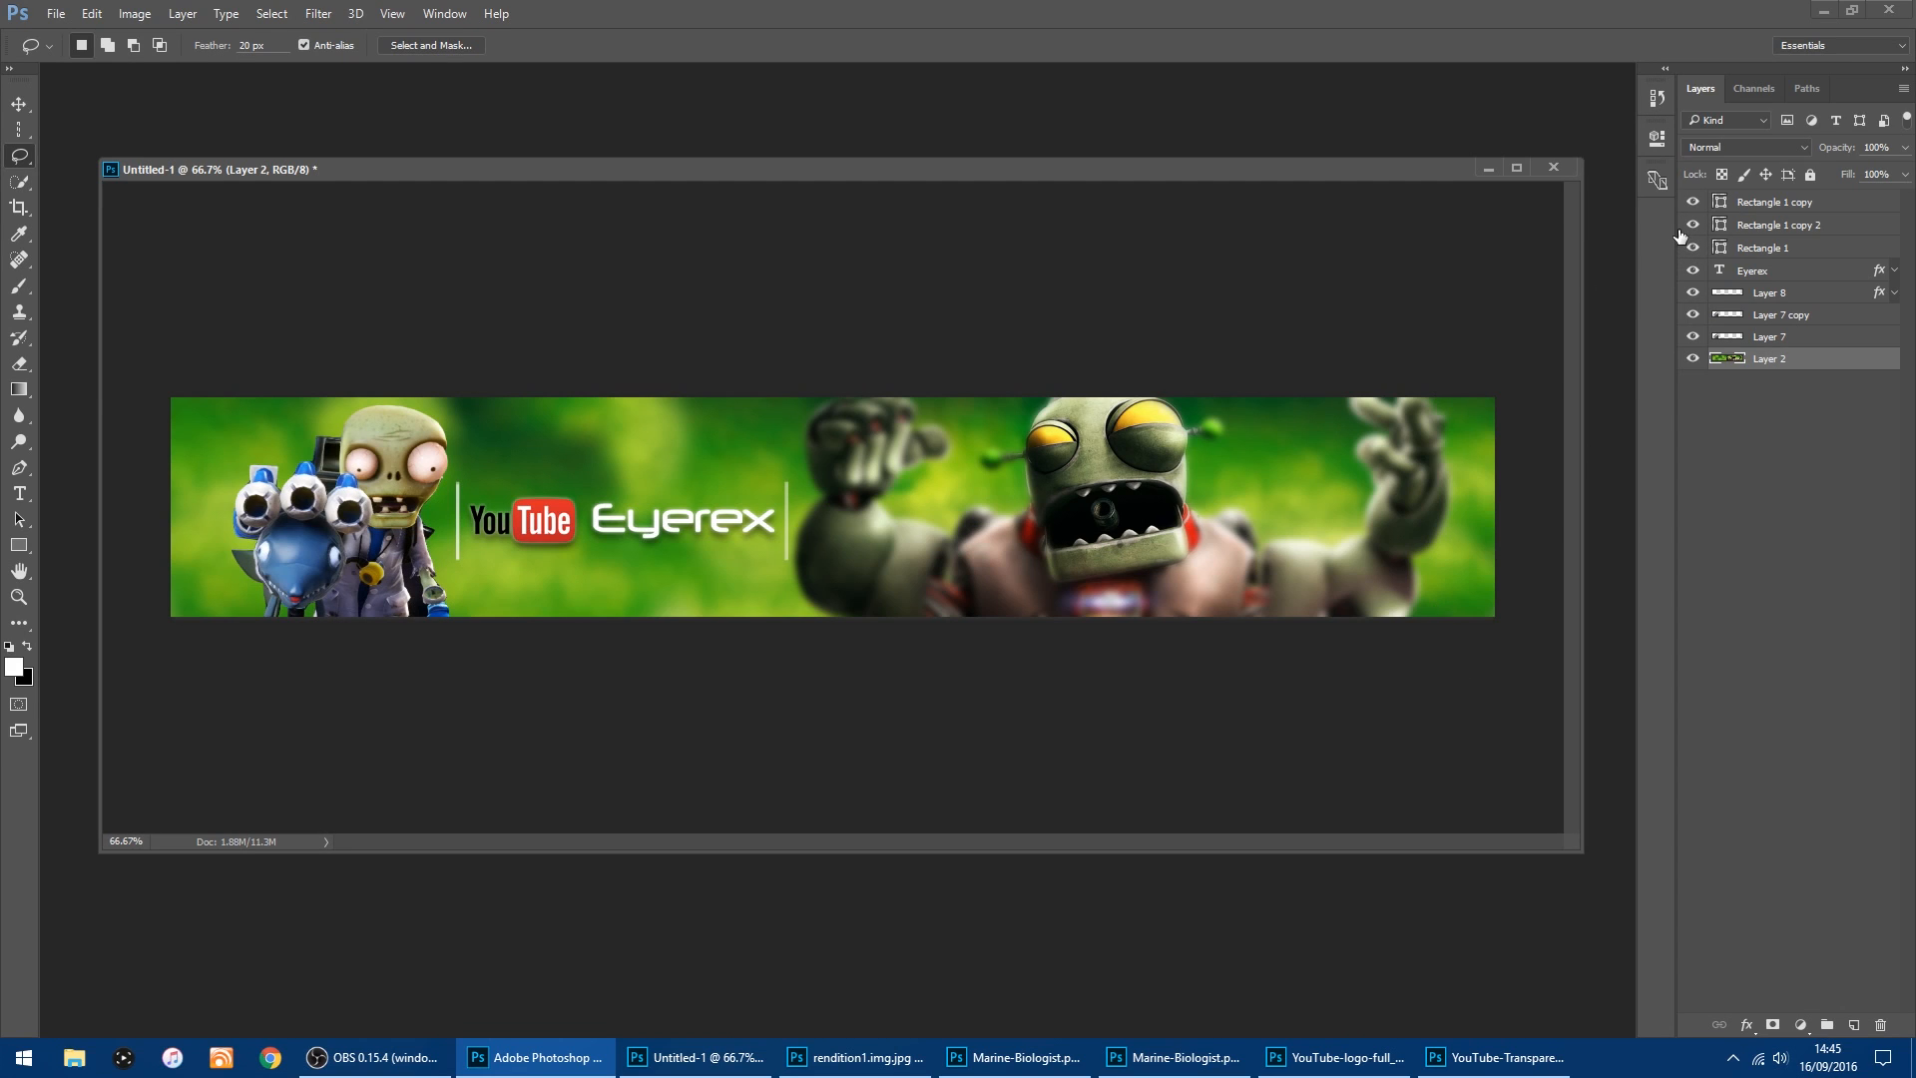
click(1692, 225)
click(1690, 224)
click(1691, 247)
click(1692, 248)
click(1695, 206)
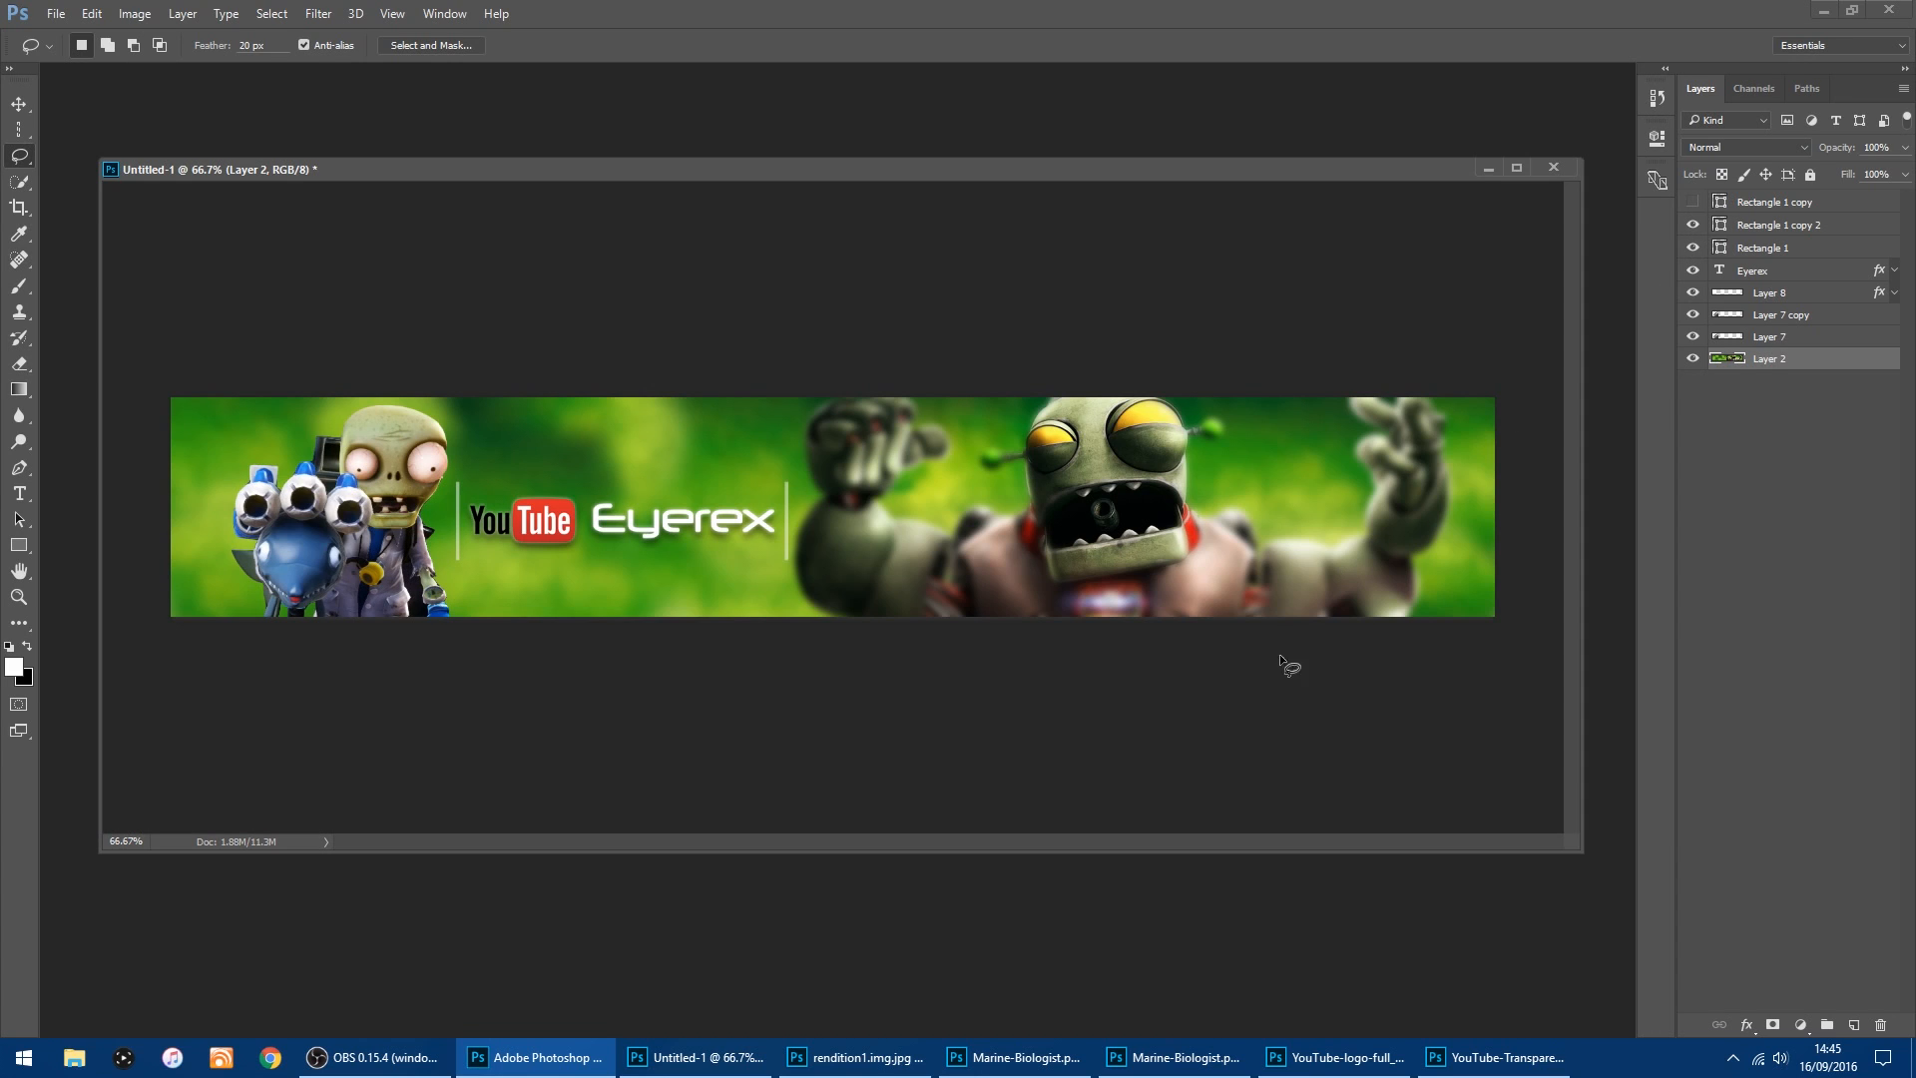